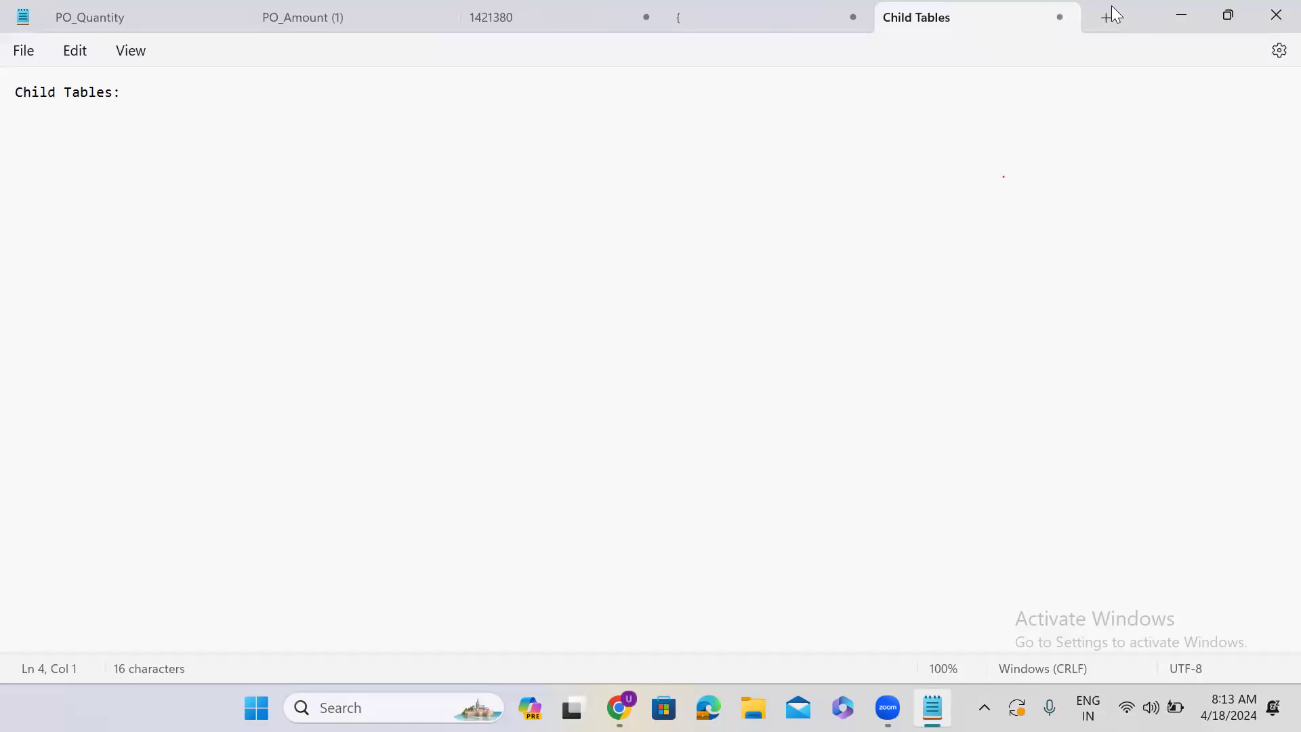
Bring up the ServiceNow sign-in page and enter the saved account e-mail address.
{"action": "left_click", "coordinate": [1184, 15]}
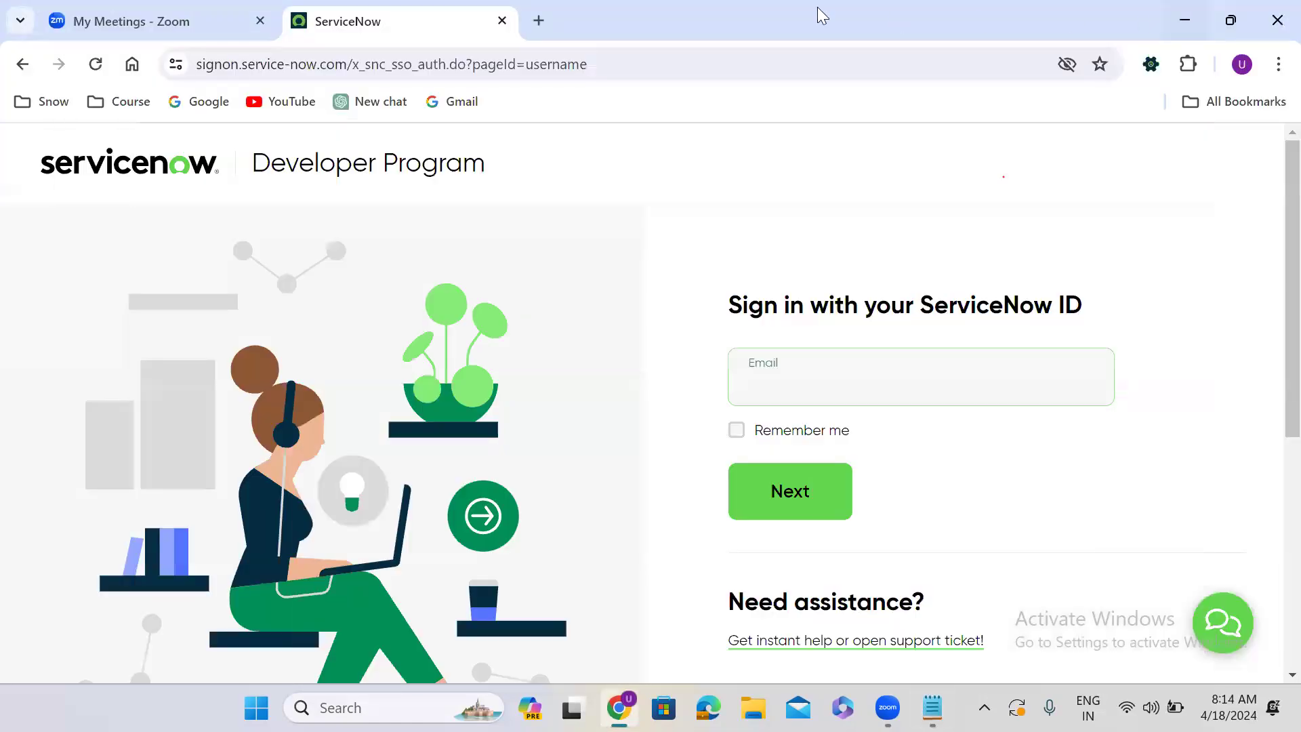
{"action": "left_click", "coordinate": [786, 384]}
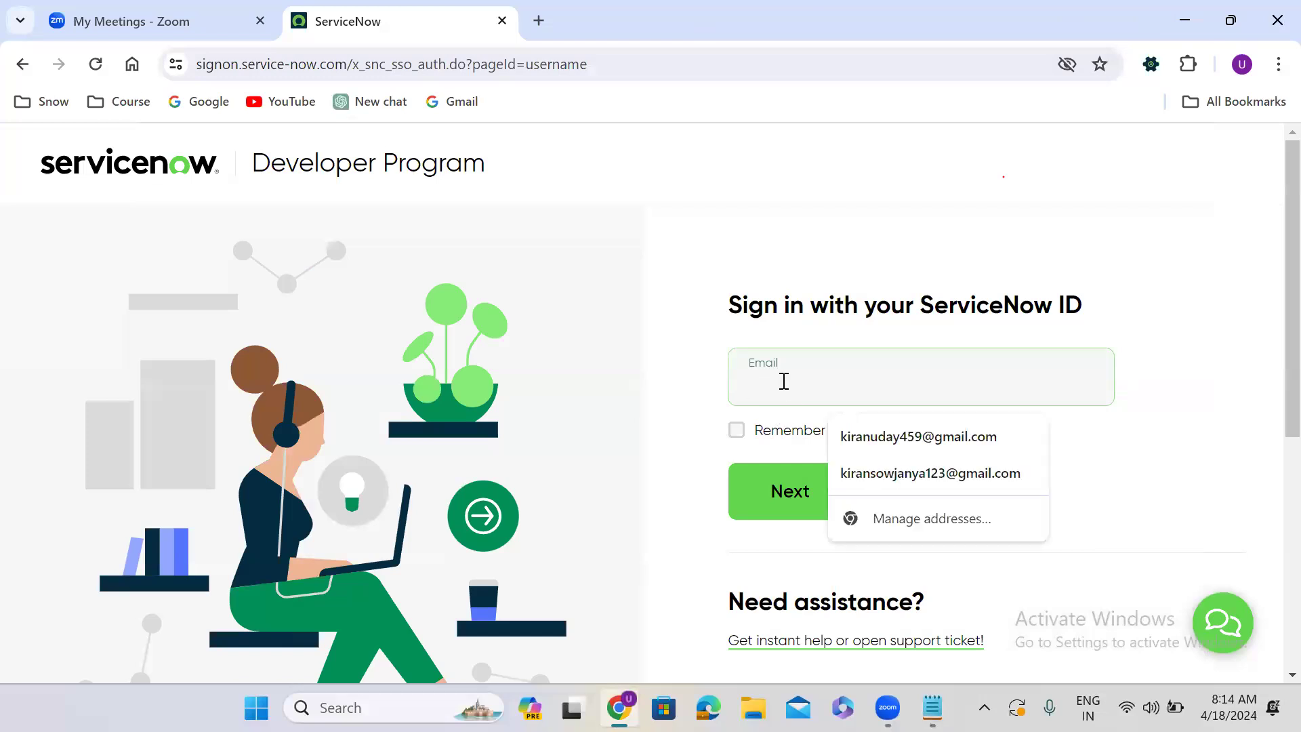
{"action": "type", "text": "uday"}
{"action": "left_click", "coordinate": [934, 439]}
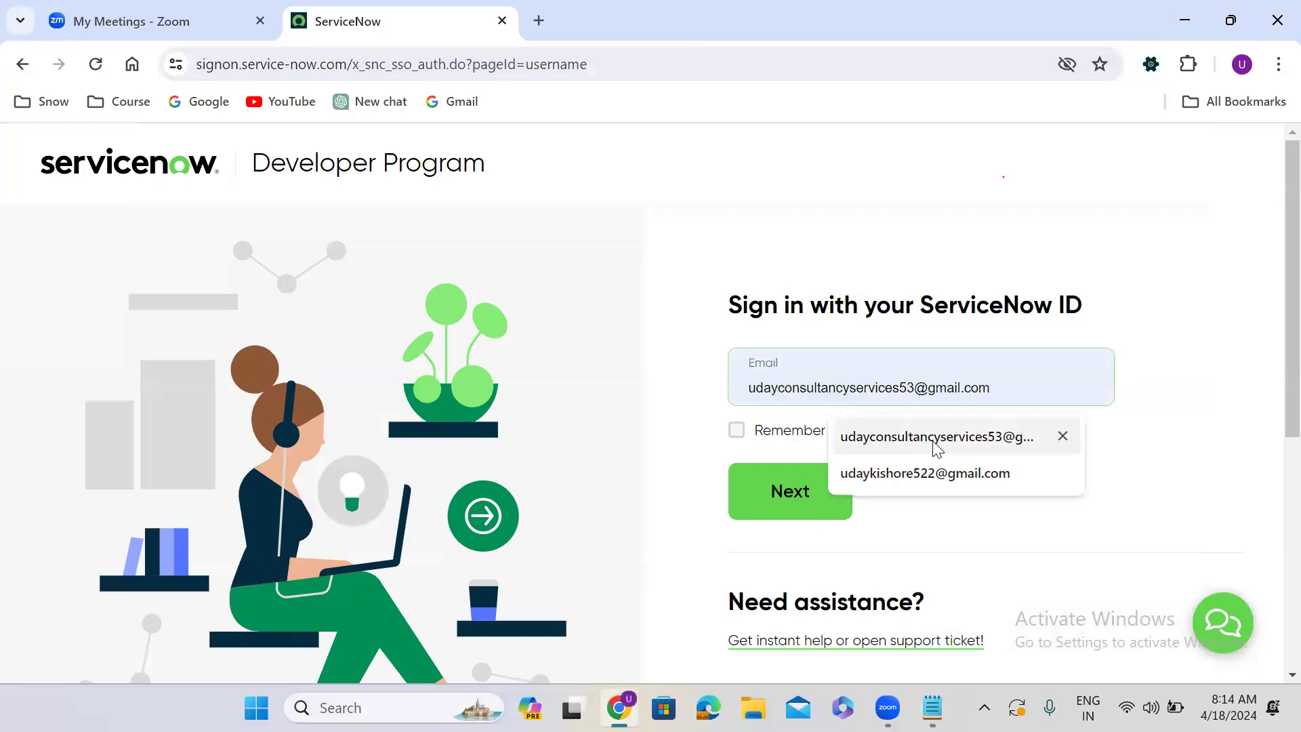
{"action": "left_click", "coordinate": [808, 491]}
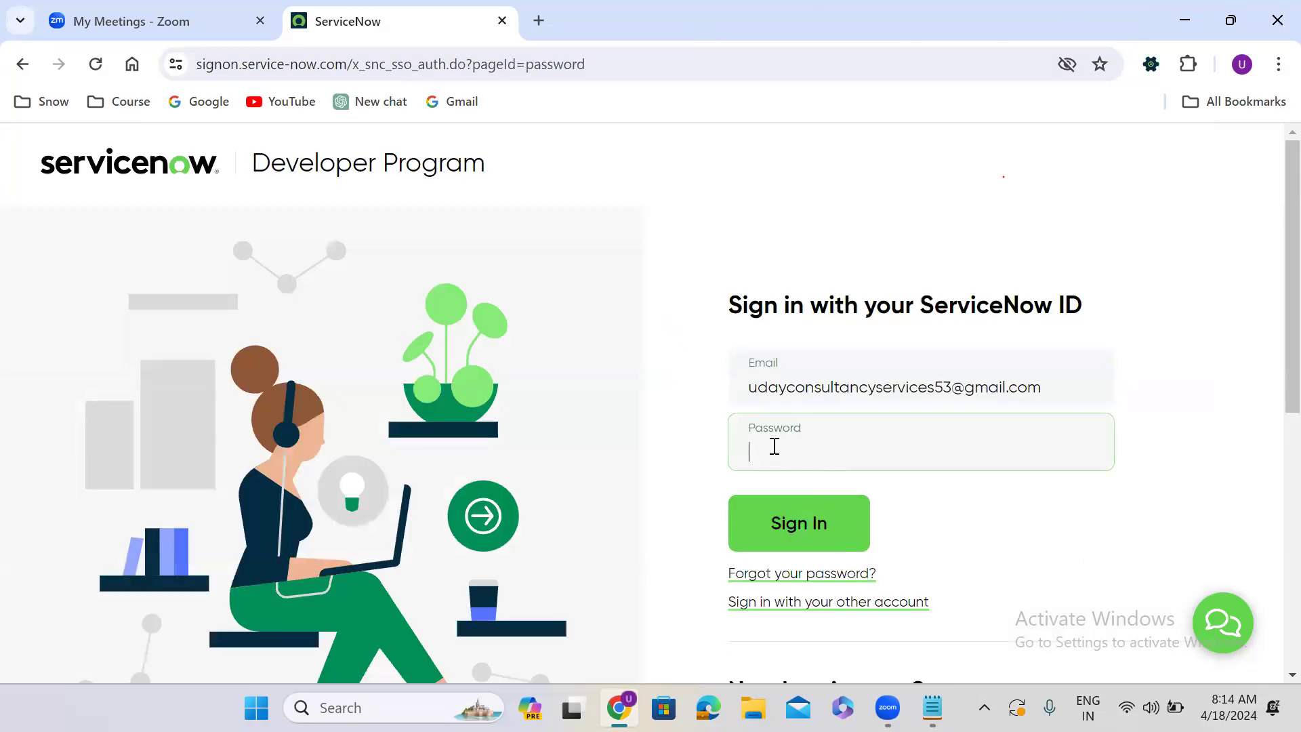
Enter the account password, sign in, and launch the developer instance in a new tab.
{"action": "left_click", "coordinate": [774, 446]}
{"action": "type", "text": "•••••••••"}
{"action": "left_click", "coordinate": [817, 518]}
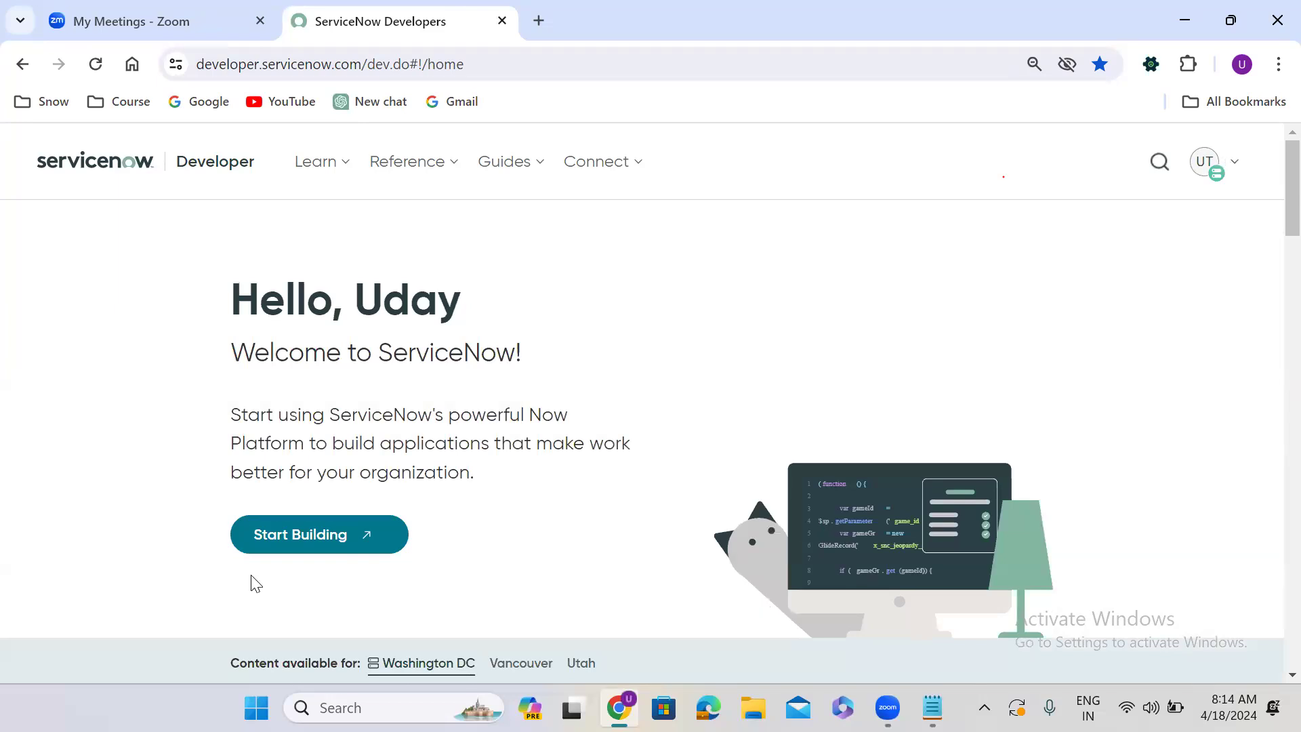
{"action": "left_click", "coordinate": [303, 540]}
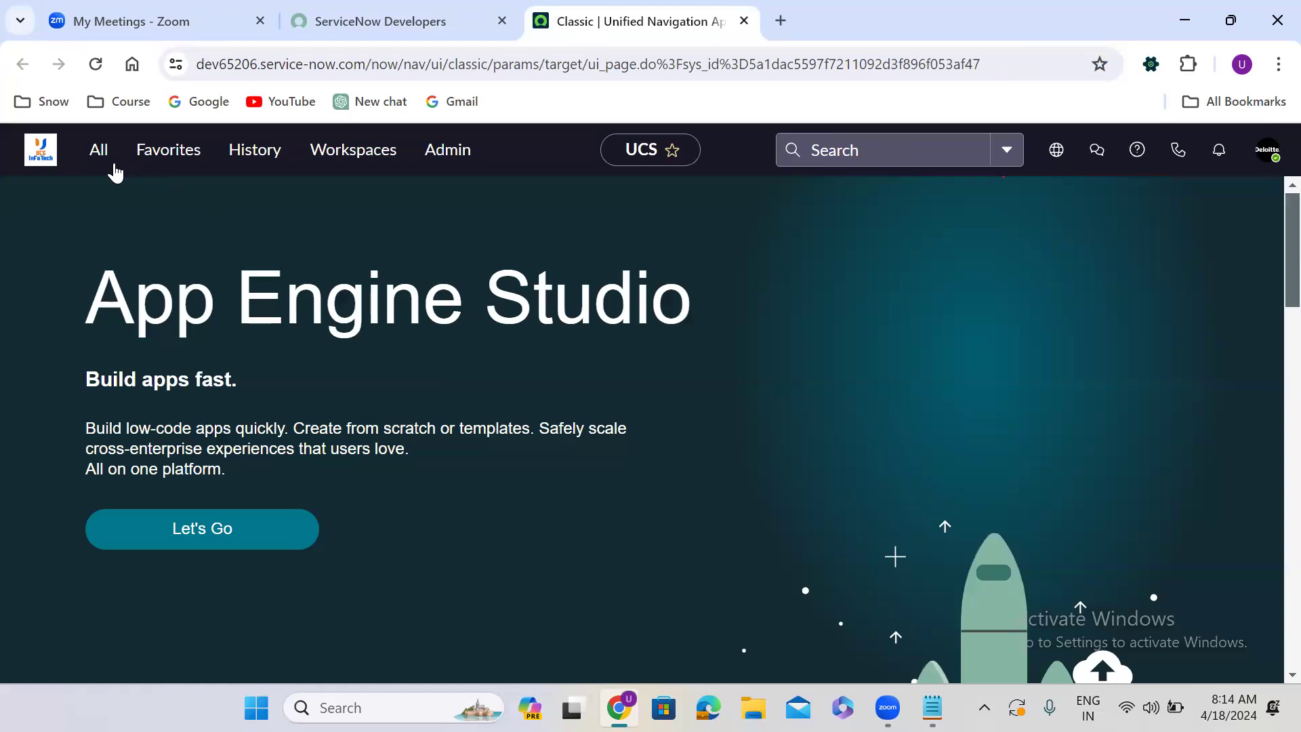
Filter the All menu for 'tables' and open System Definition > Tables in its own tab.
{"action": "left_click", "coordinate": [99, 160]}
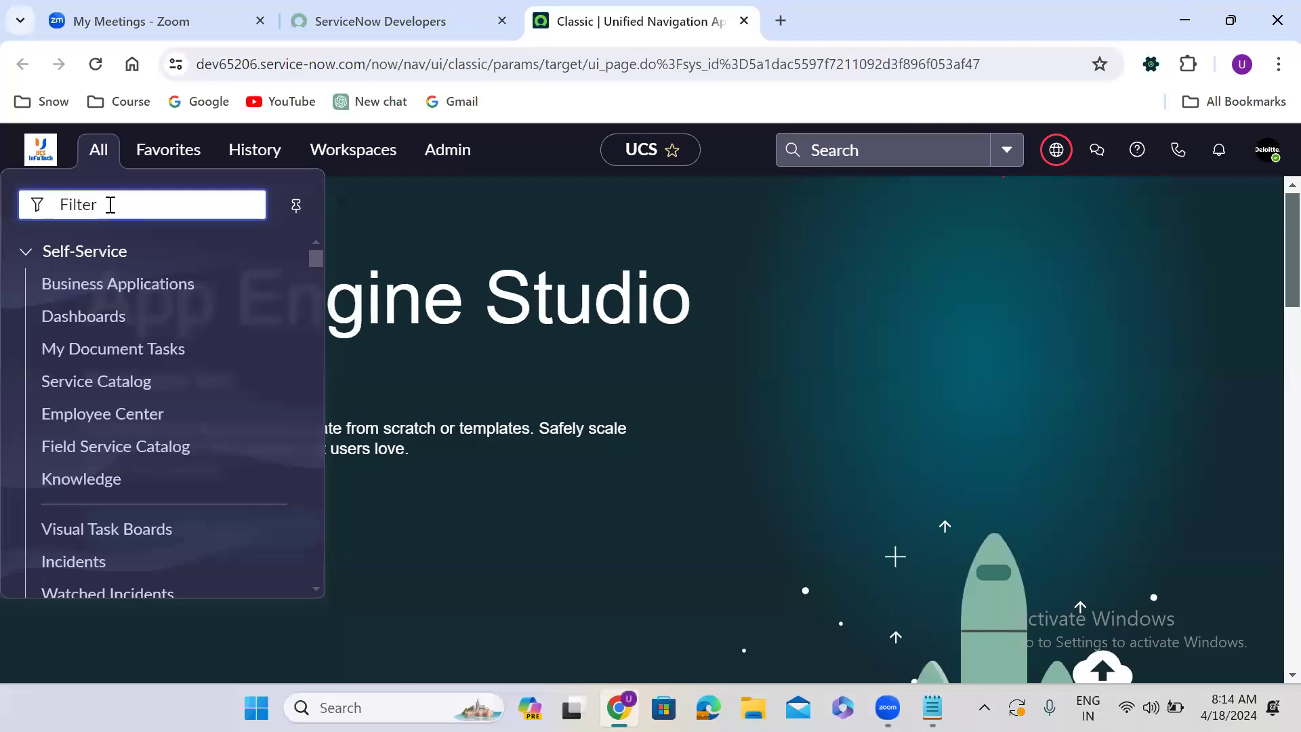
{"action": "type", "text": "tables"}
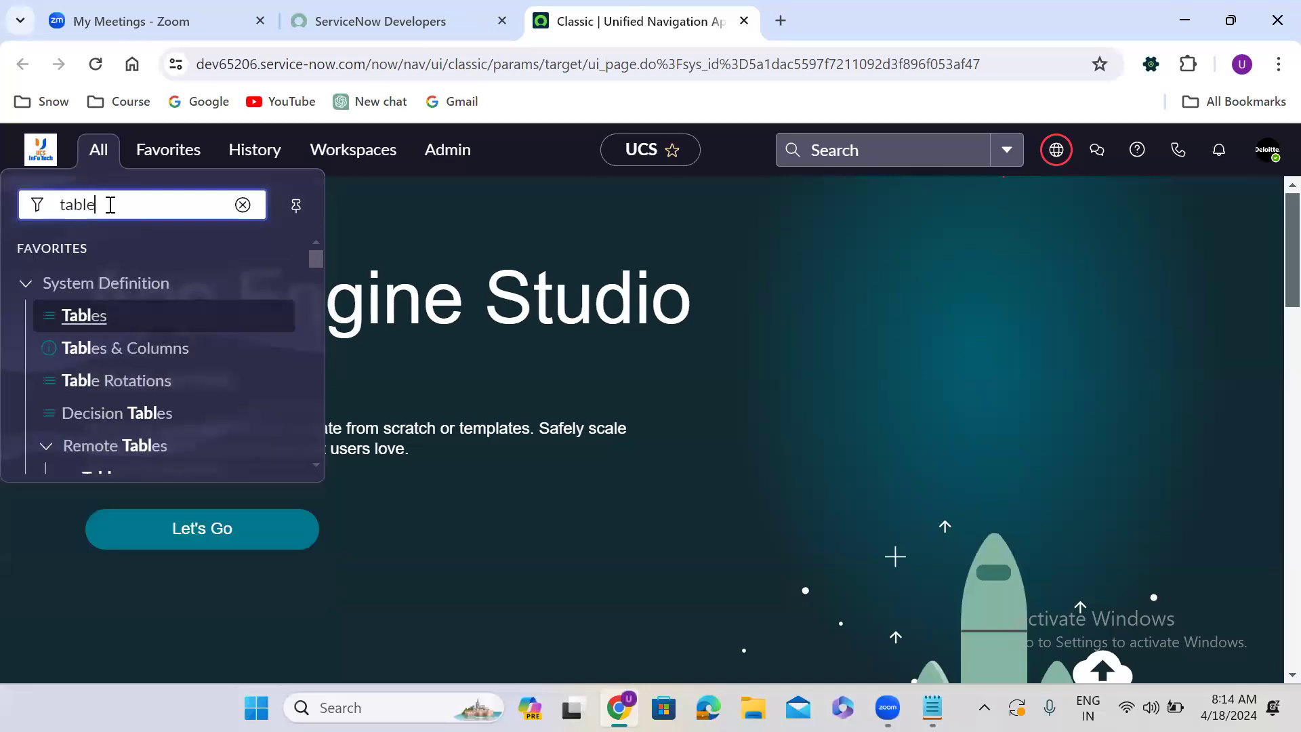
{"action": "middle_click", "coordinate": [85, 323]}
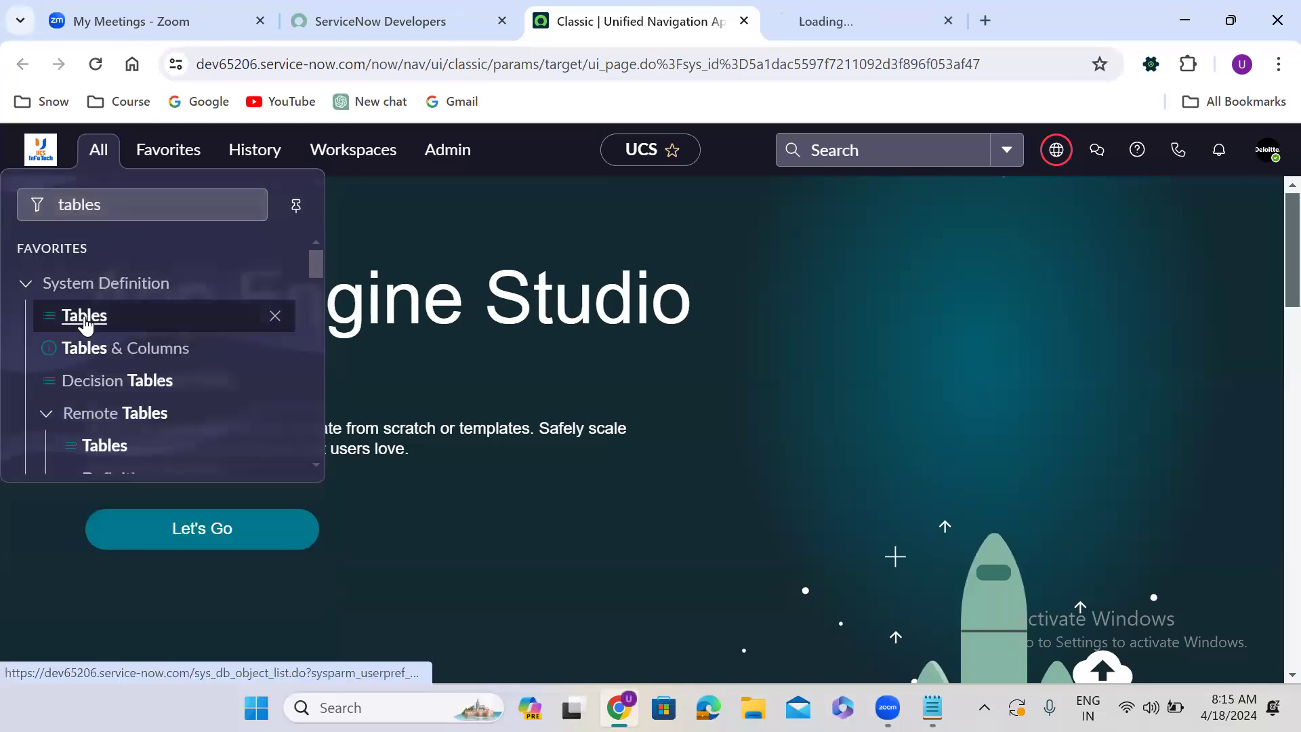
{"action": "left_click", "coordinate": [498, 629]}
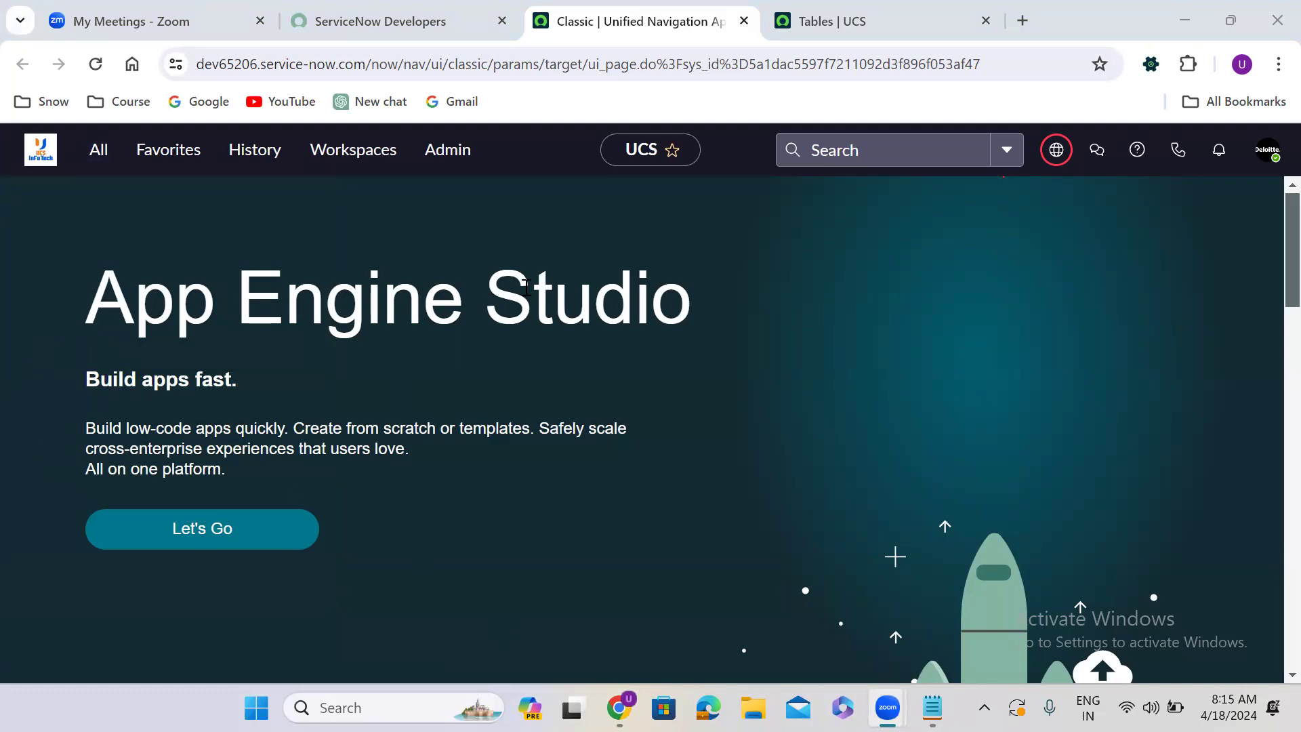
{"action": "left_click", "coordinate": [825, 61]}
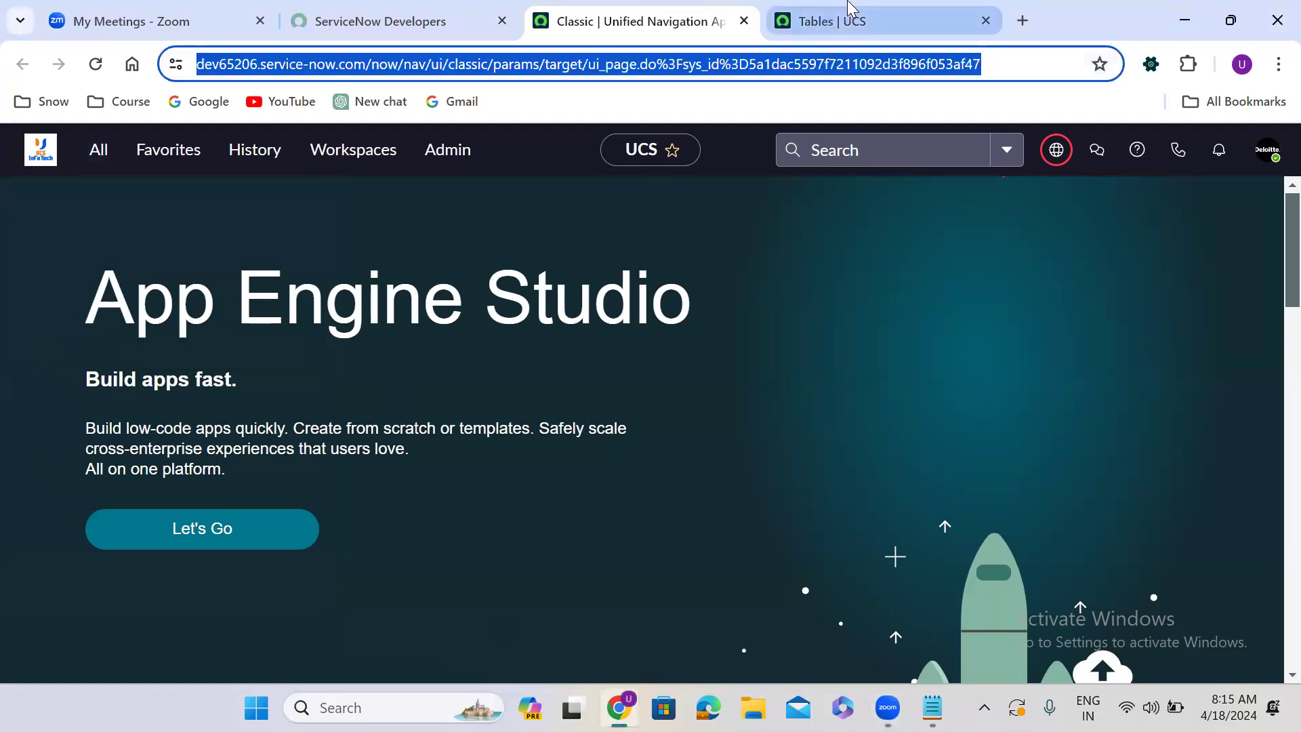
{"action": "left_click", "coordinate": [848, 8]}
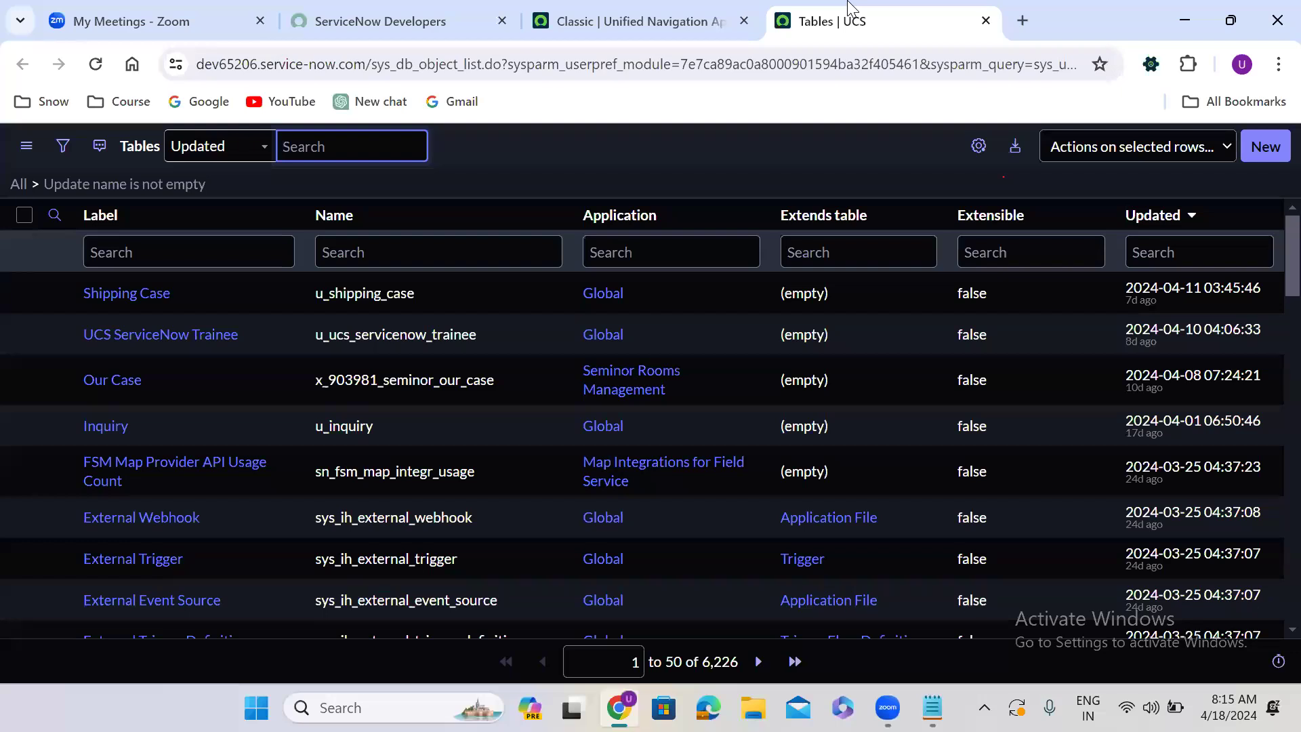
Create a new table labelled 'Shipping Case Task' so its name auto-fills as u_shipping_case_task.
{"action": "left_click", "coordinate": [1264, 146]}
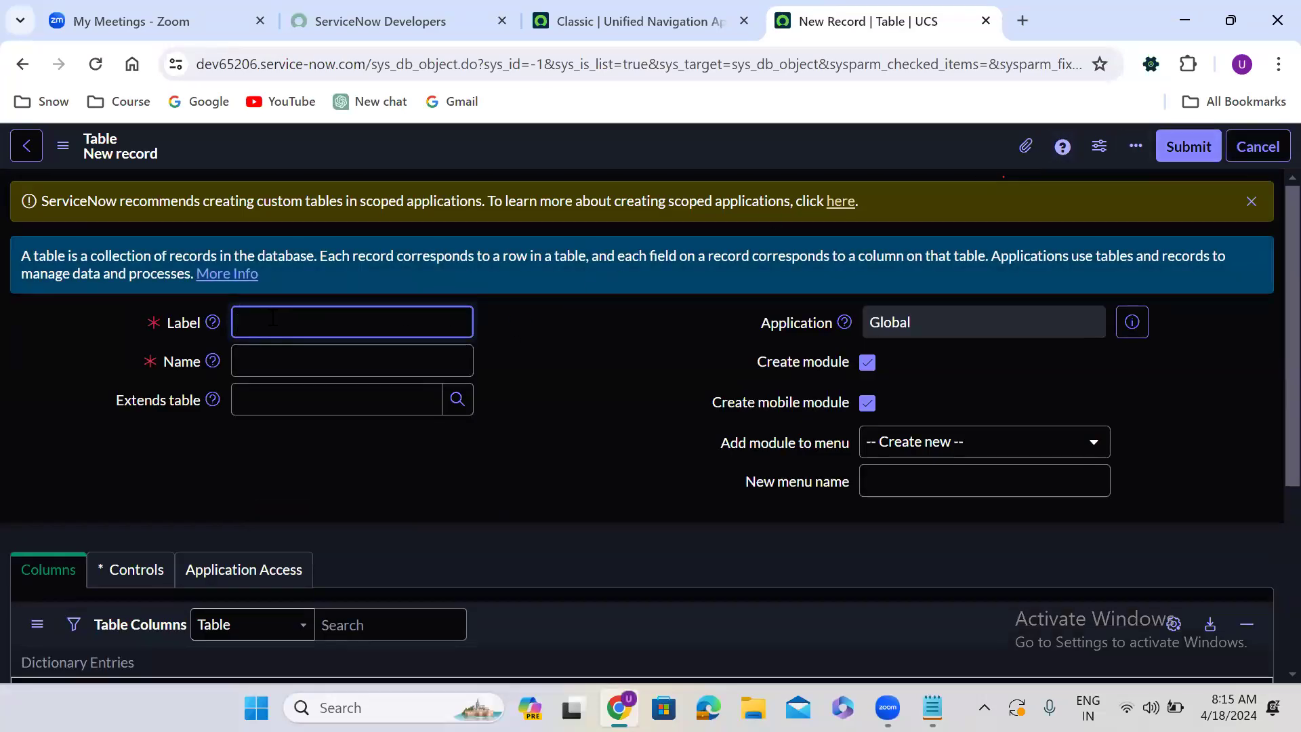
{"action": "type", "text": "Shipping case"}
{"action": "key", "text": "BackSpace"}
{"action": "key", "text": "BackSpace"}
{"action": "key", "text": "BackSpace"}
{"action": "key", "text": "BackSpace"}
{"action": "key", "text": "BackSpace"}
{"action": "type", "text": "Case Task"}
{"action": "left_click", "coordinate": [579, 315]}
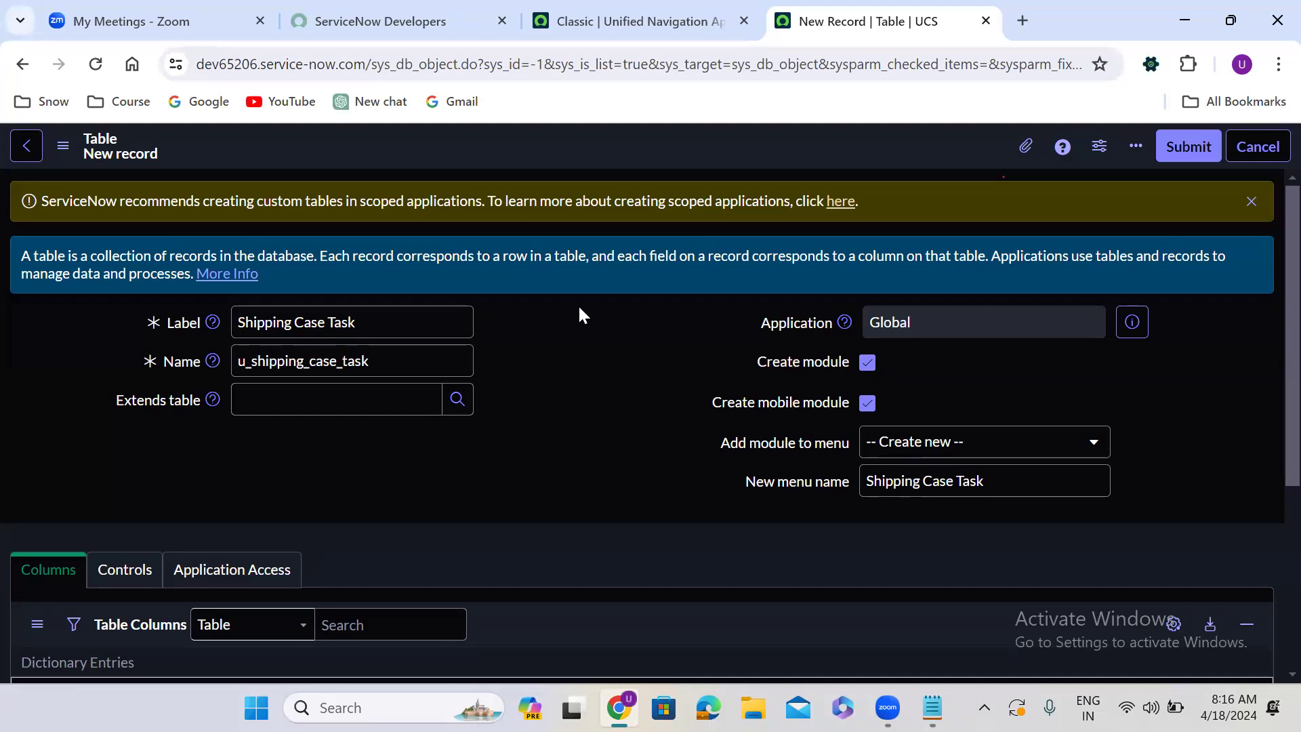
Look at the Extends table choices, dismiss them without picking a parent, and return to navigation.
{"action": "left_click", "coordinate": [171, 405]}
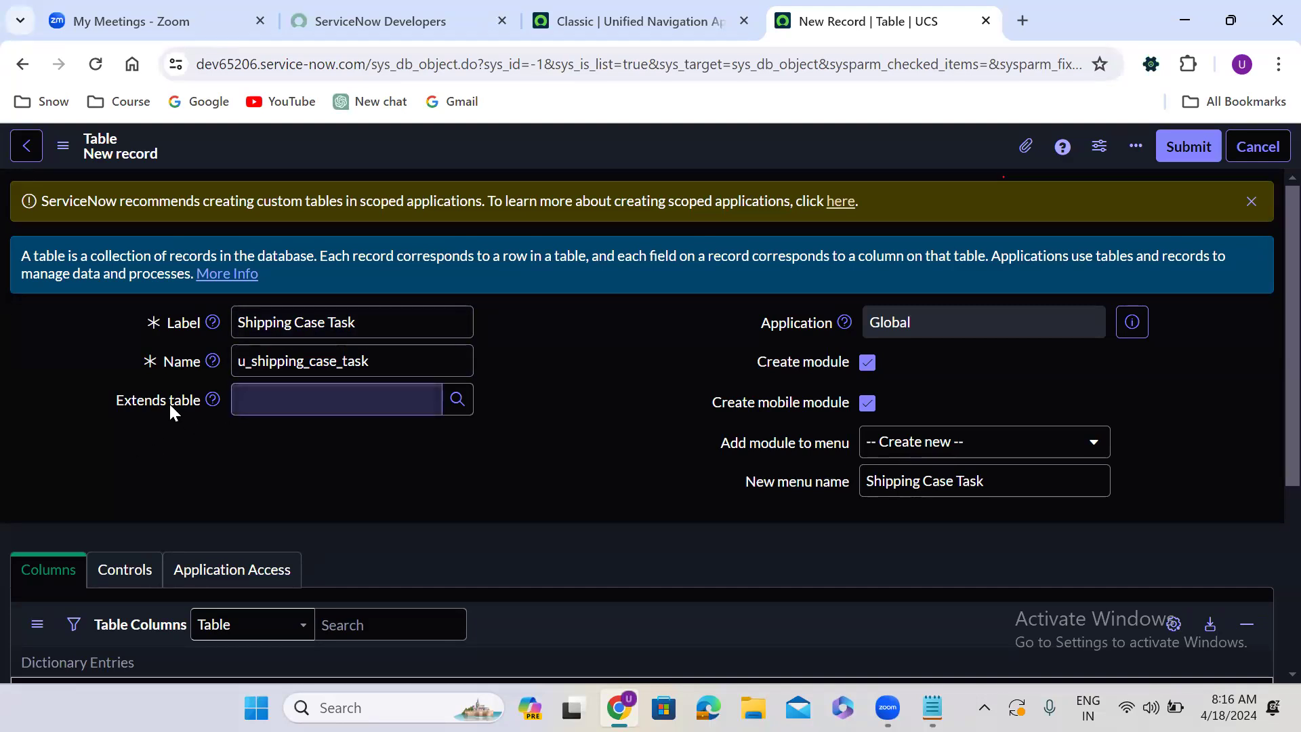
{"action": "left_click", "coordinate": [291, 400]}
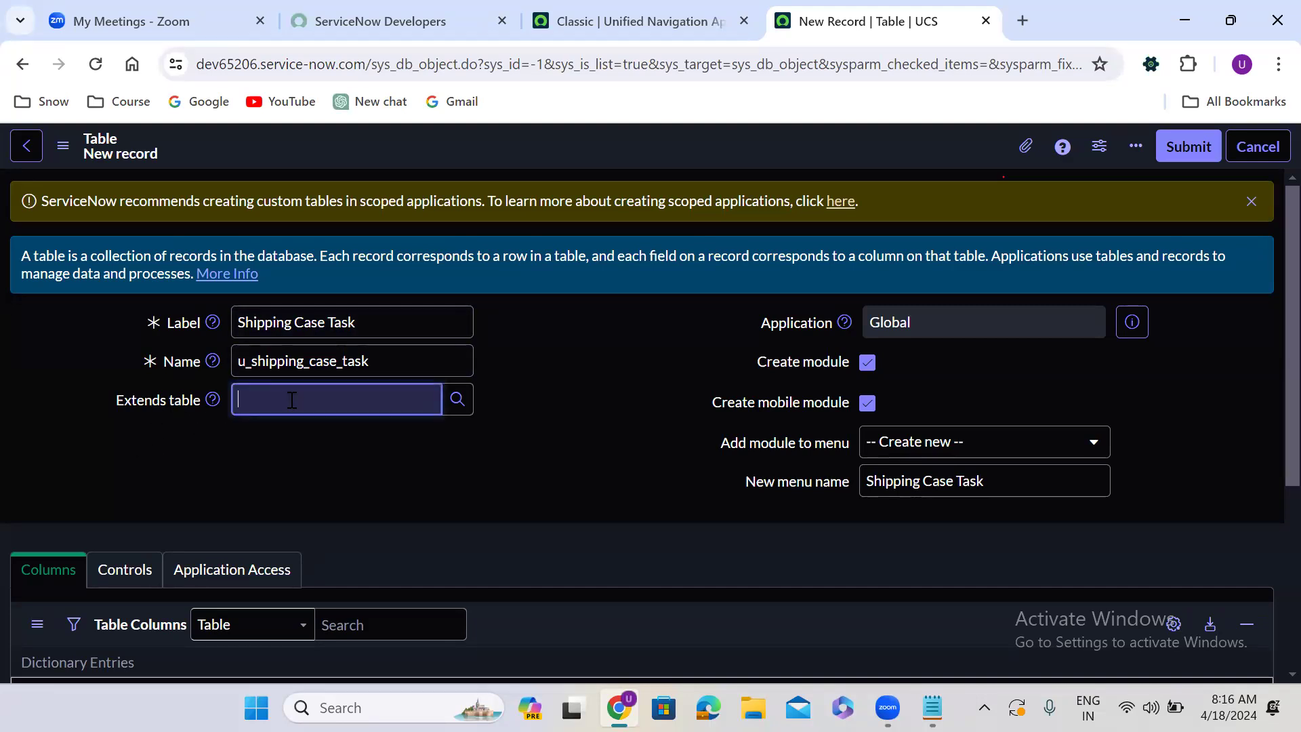
{"action": "left_click", "coordinate": [292, 400]}
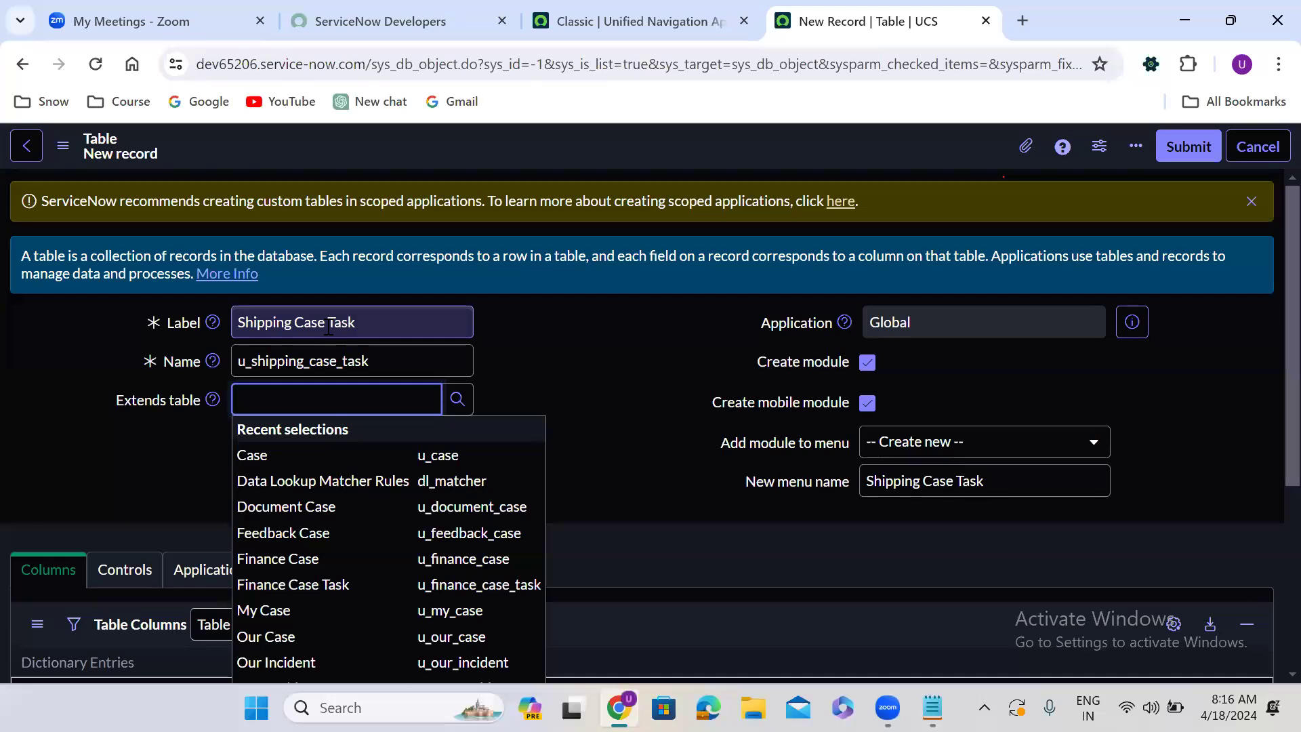
{"action": "left_click", "coordinate": [542, 347]}
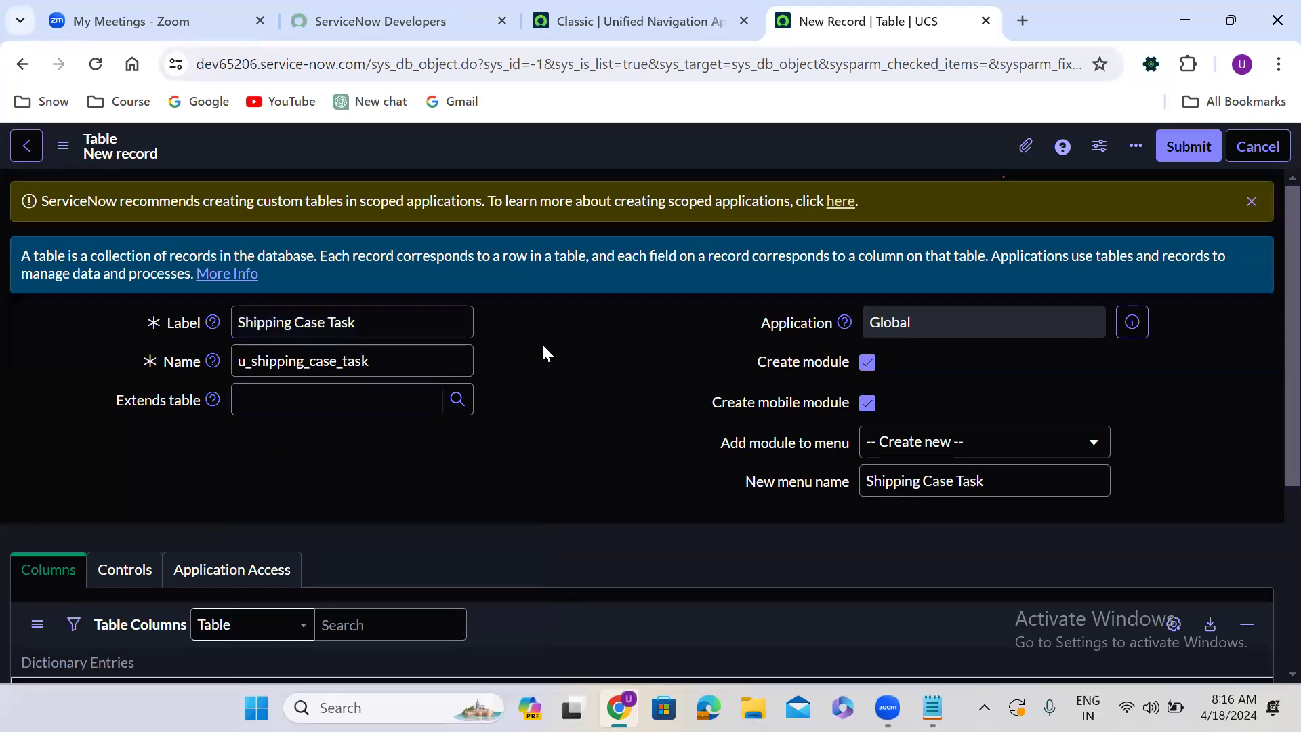
{"action": "left_click", "coordinate": [587, 20]}
Open the Tables list and filter the Label column to '=Task'.
{"action": "left_click", "coordinate": [102, 150]}
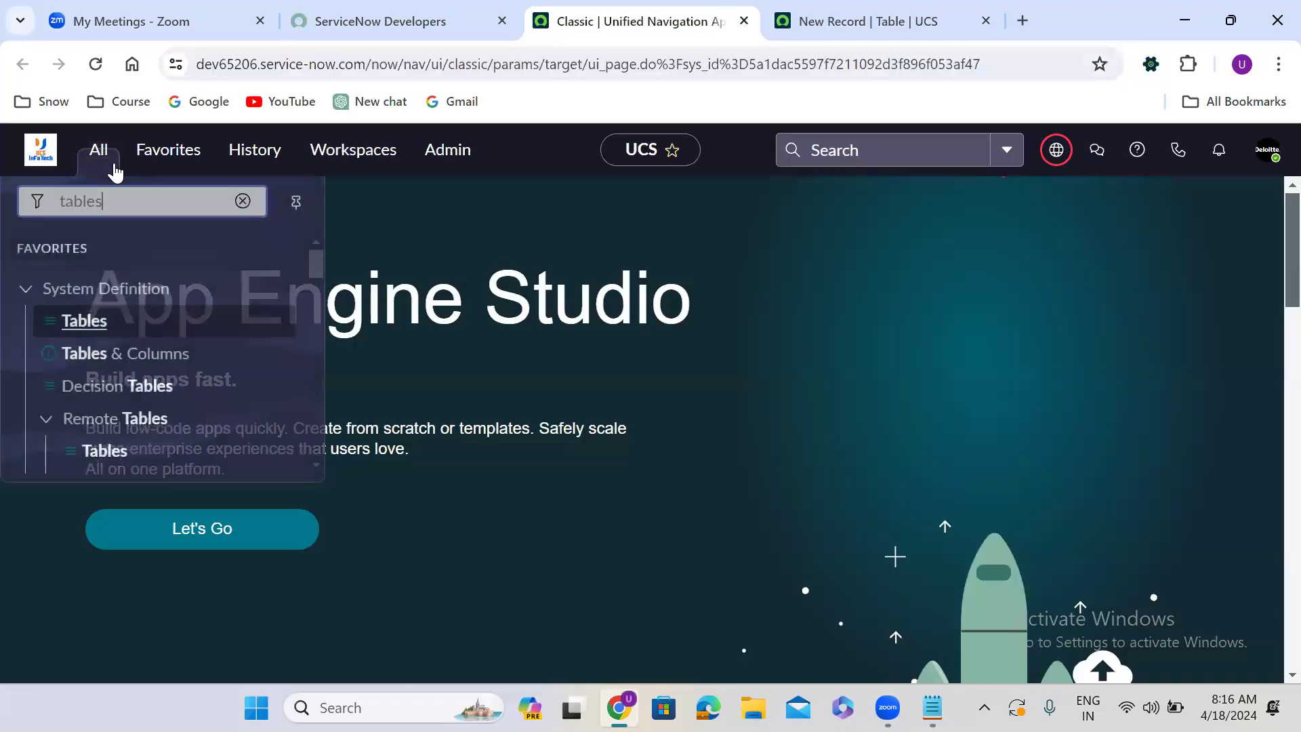
{"action": "left_click", "coordinate": [84, 315]}
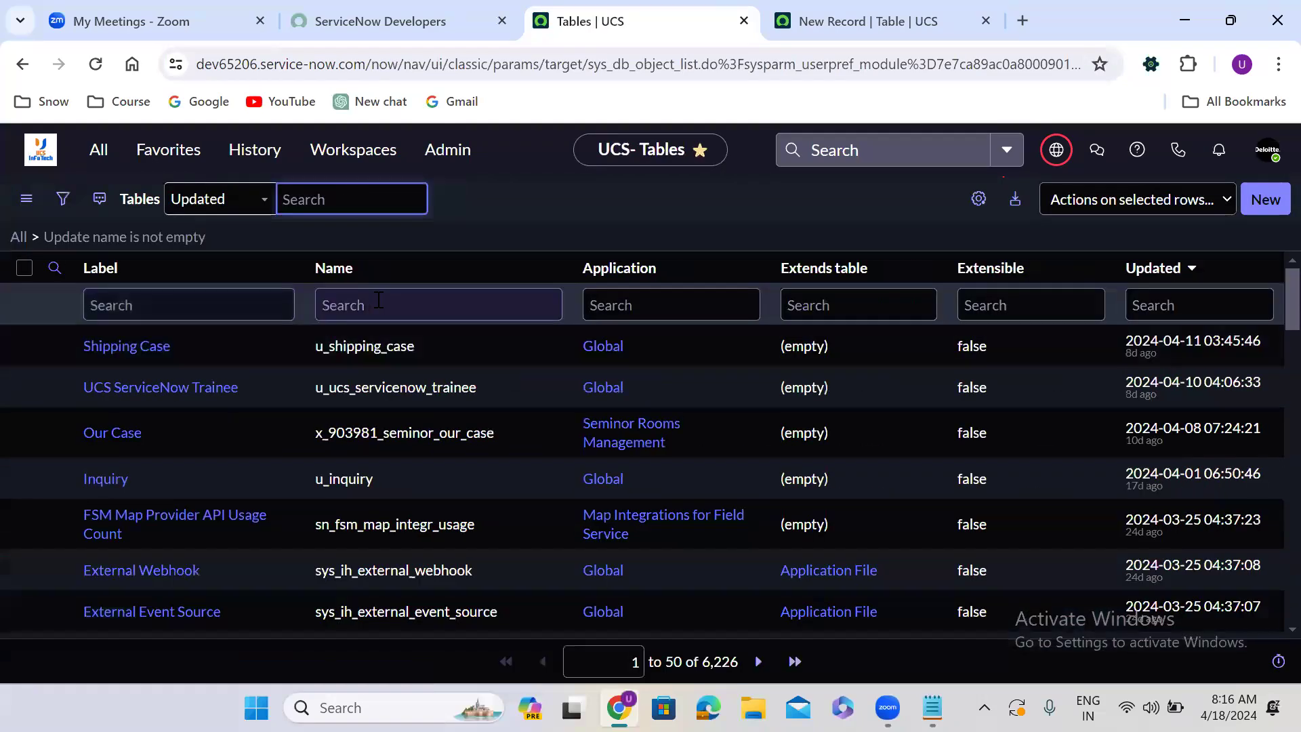
{"action": "left_click", "coordinate": [183, 305]}
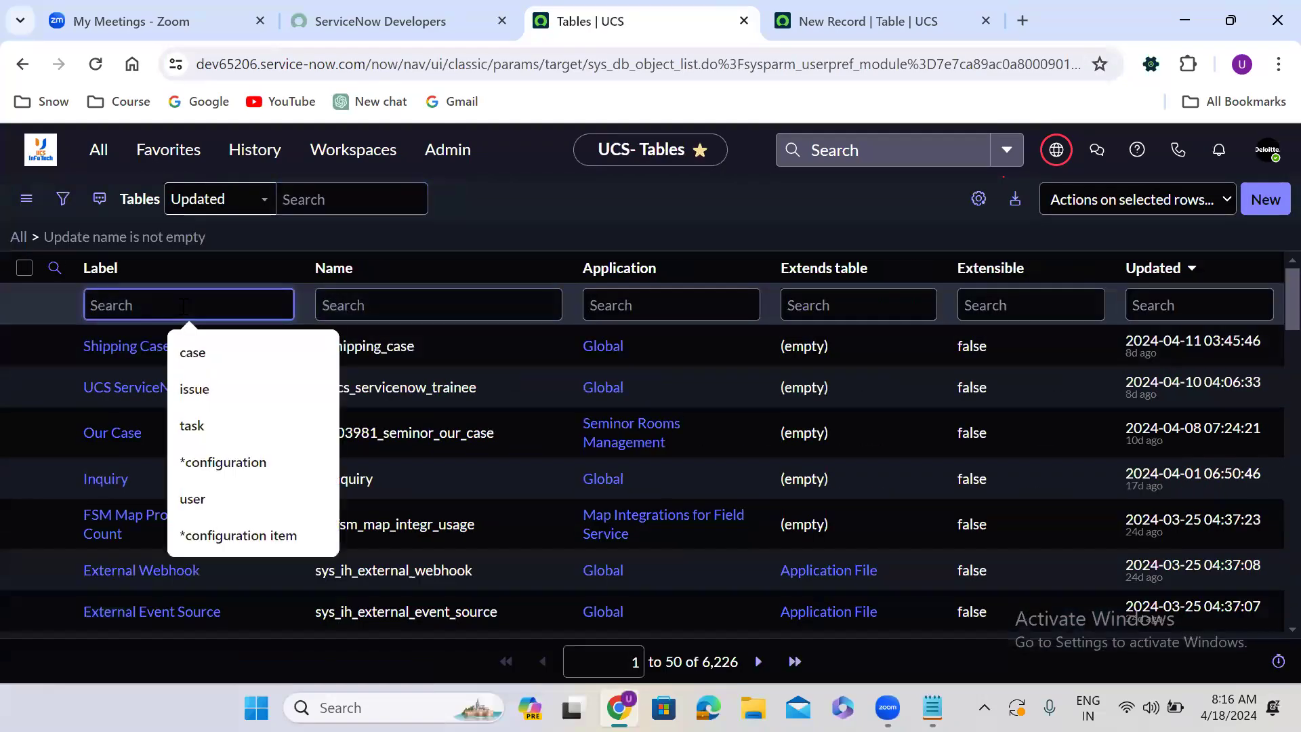
{"action": "type", "text": "=Task"}
{"action": "key", "text": "Return"}
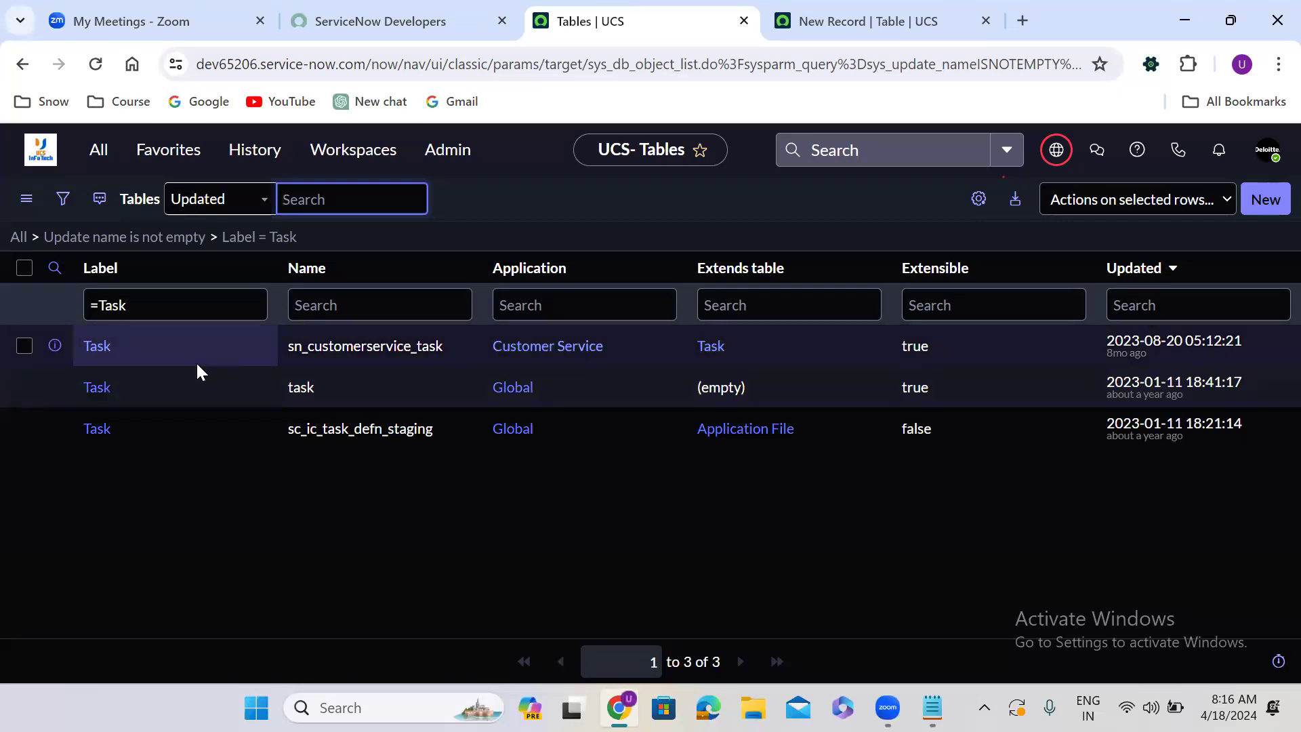
Open the base 'task' table's definition in a new tab.
{"action": "left_click", "coordinate": [55, 387]}
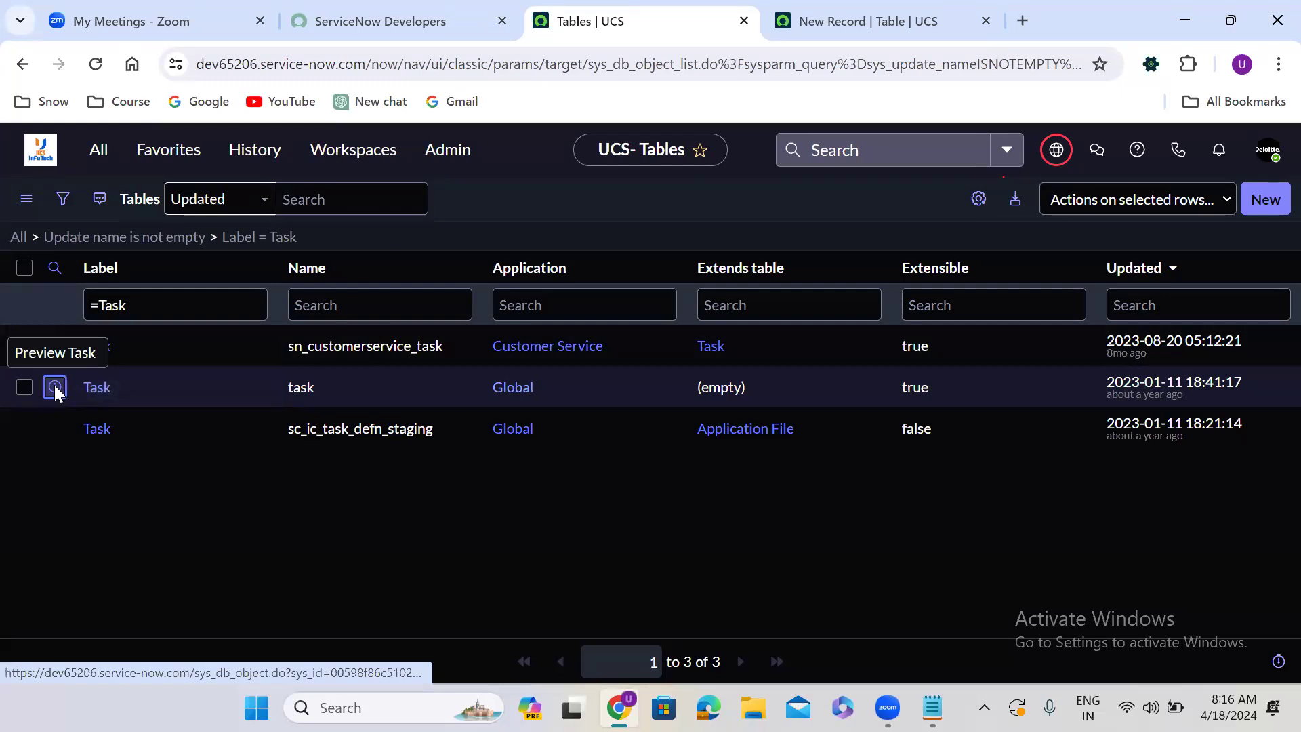
{"action": "right_click", "coordinate": [56, 388]}
{"action": "left_click", "coordinate": [192, 139]}
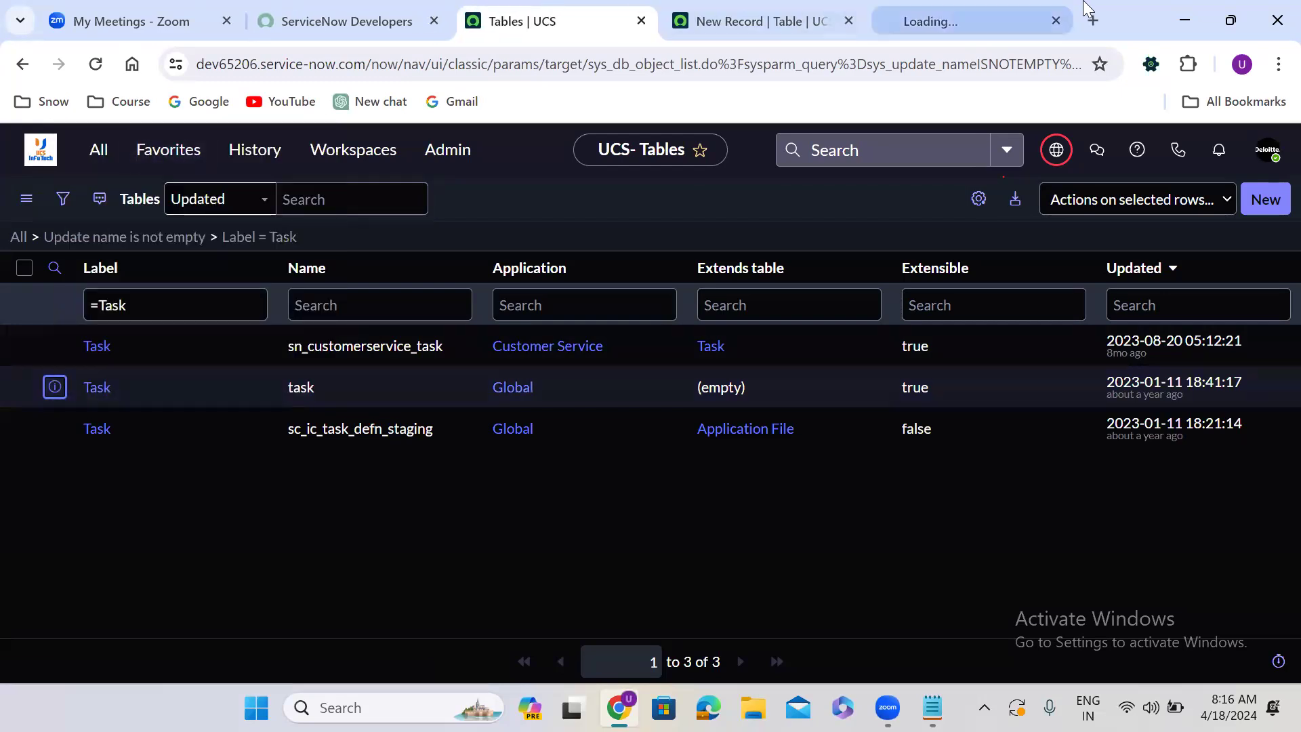
{"action": "left_click", "coordinate": [976, 10]}
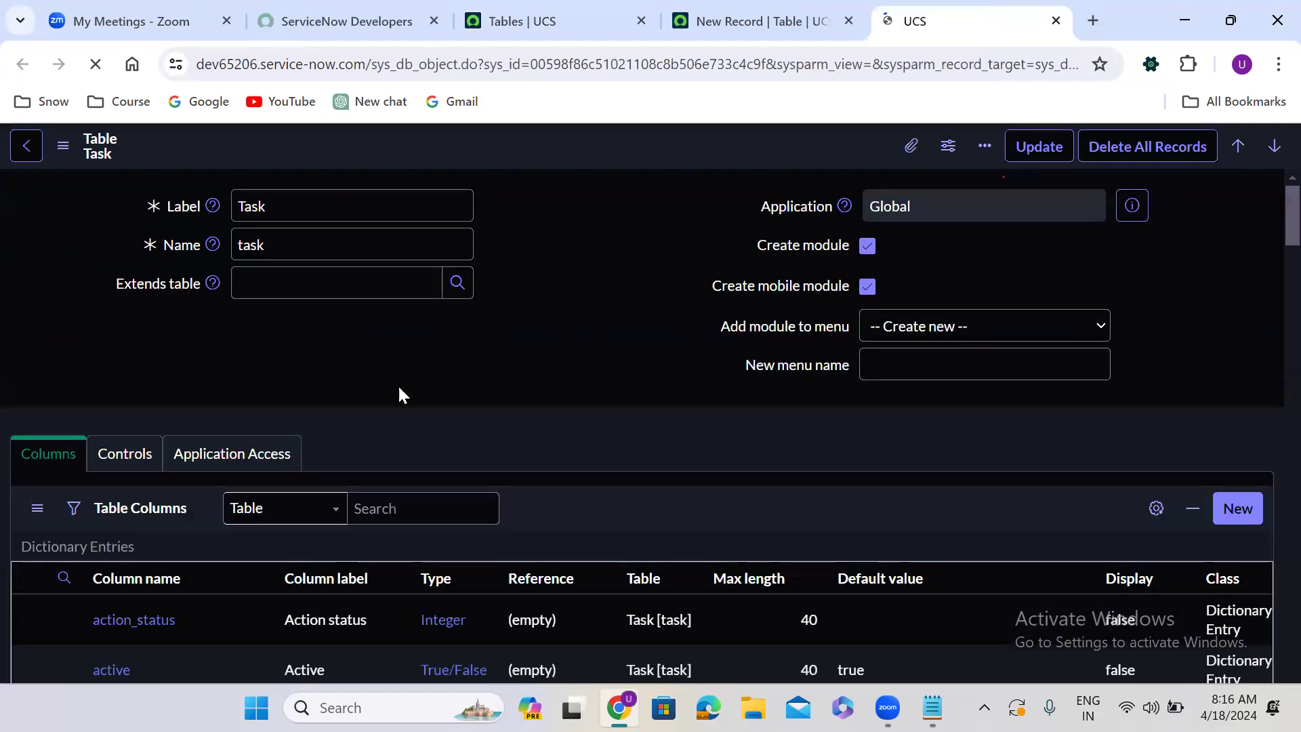
Confirm Task is Extensible under its Controls, then set the new table's Extends table to Task.
{"action": "left_click", "coordinate": [340, 368]}
{"action": "left_click", "coordinate": [122, 451]}
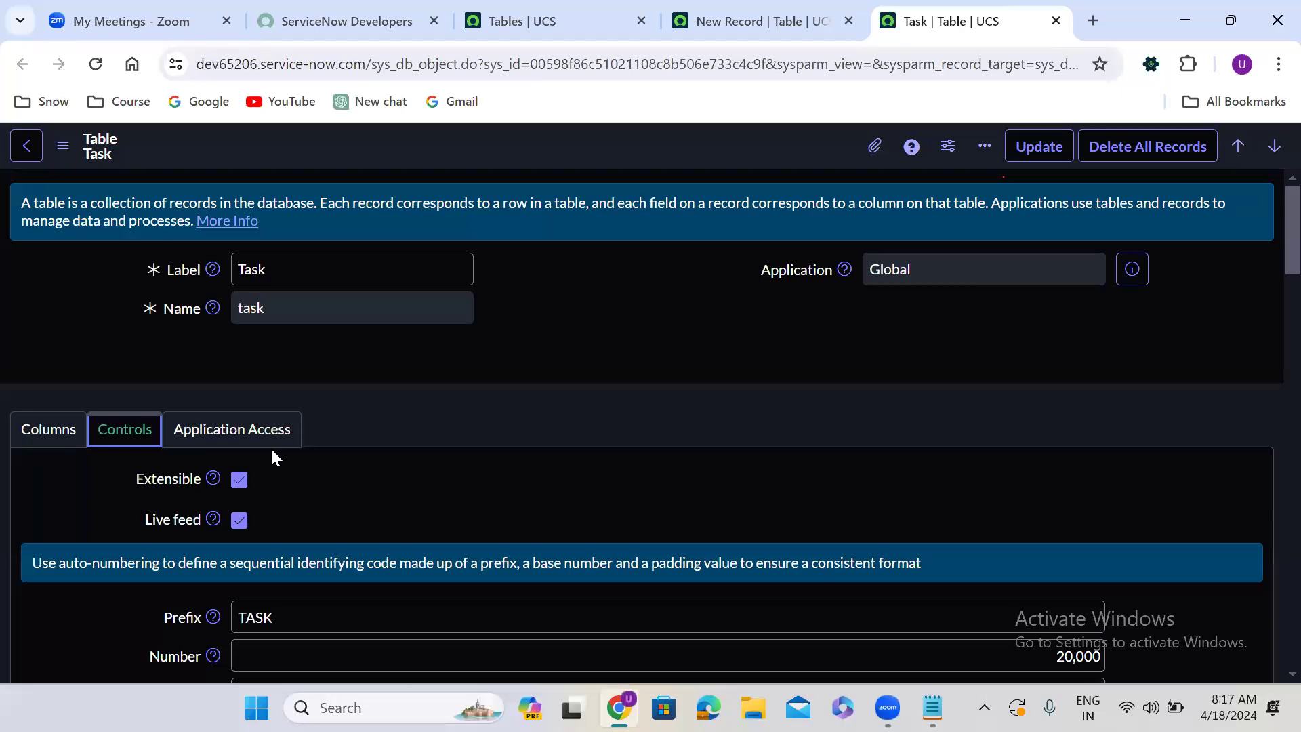
{"action": "left_click", "coordinate": [738, 15]}
{"action": "left_click", "coordinate": [313, 398]}
{"action": "type", "text": "task"}
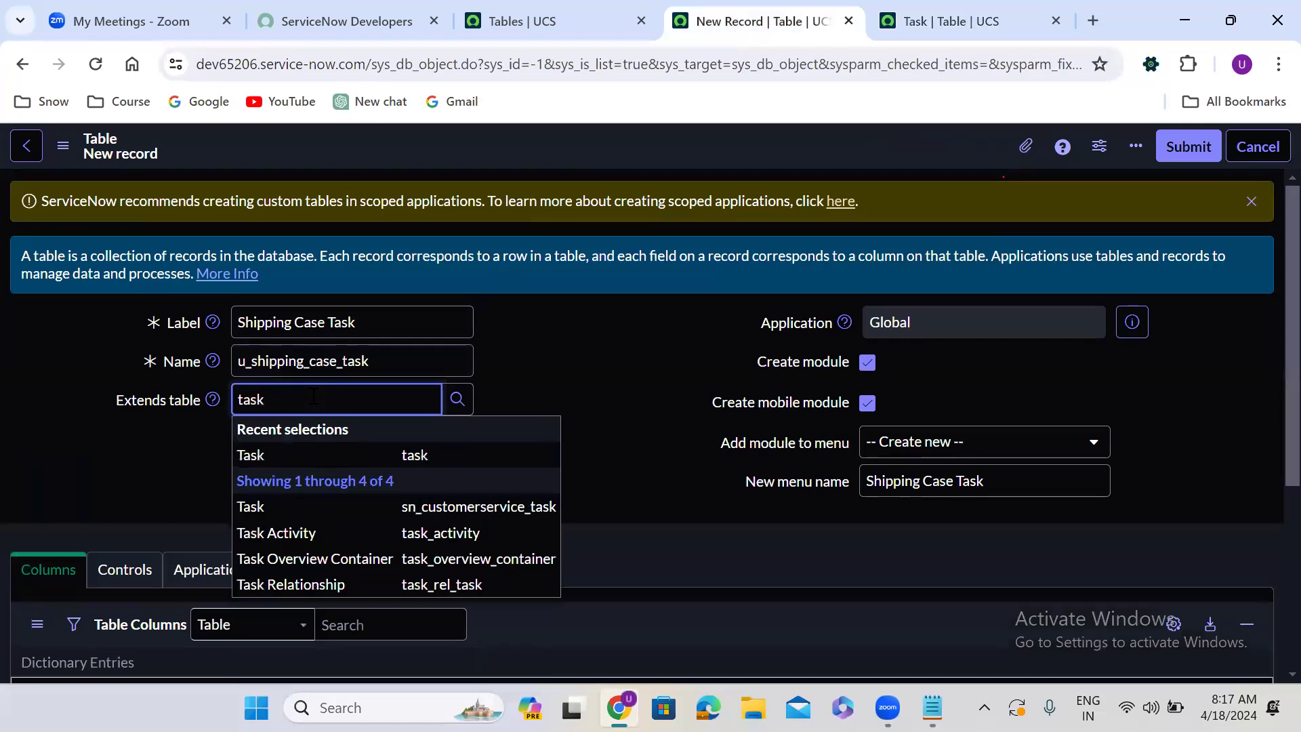
{"action": "left_click", "coordinate": [298, 453]}
{"action": "left_click", "coordinate": [580, 363]}
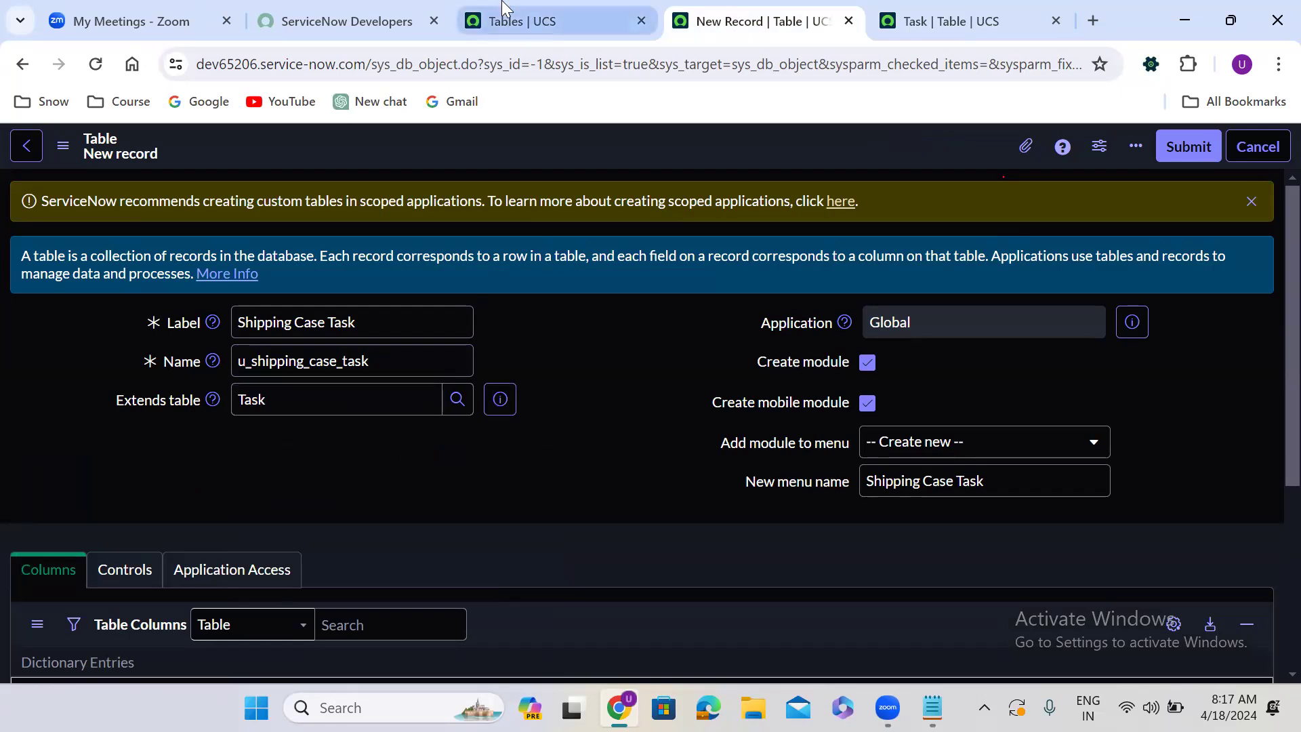
Recheck the Task table definition and come back to edit the Extends table field.
{"action": "left_click", "coordinate": [535, 21]}
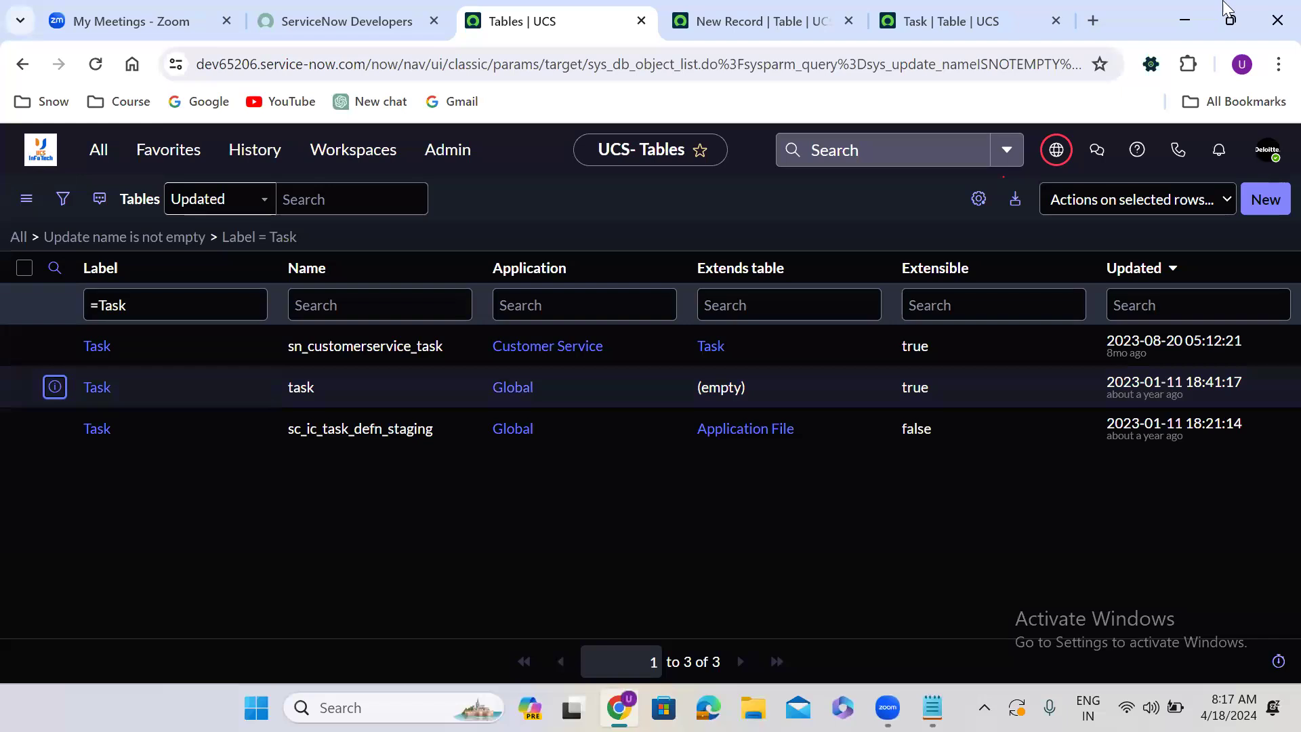
{"action": "left_click", "coordinate": [958, 9]}
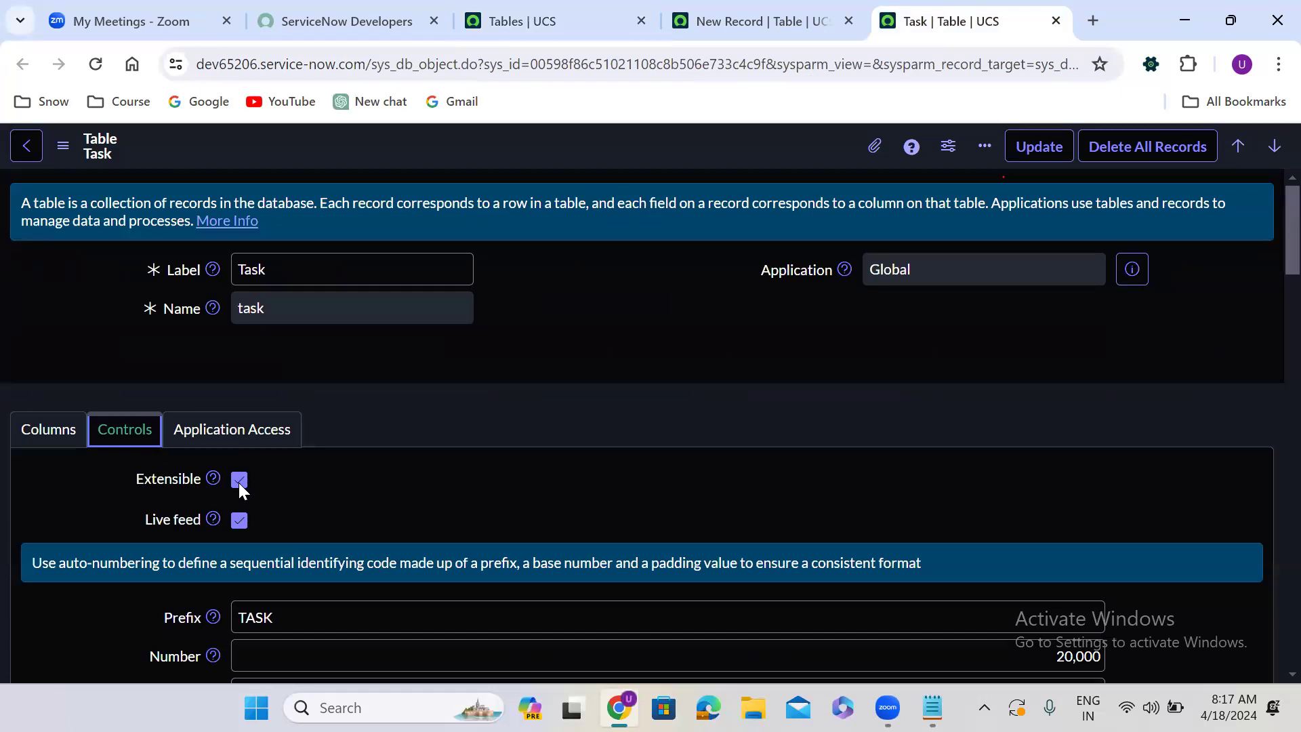
{"action": "left_click", "coordinate": [752, 21]}
{"action": "left_click", "coordinate": [273, 404]}
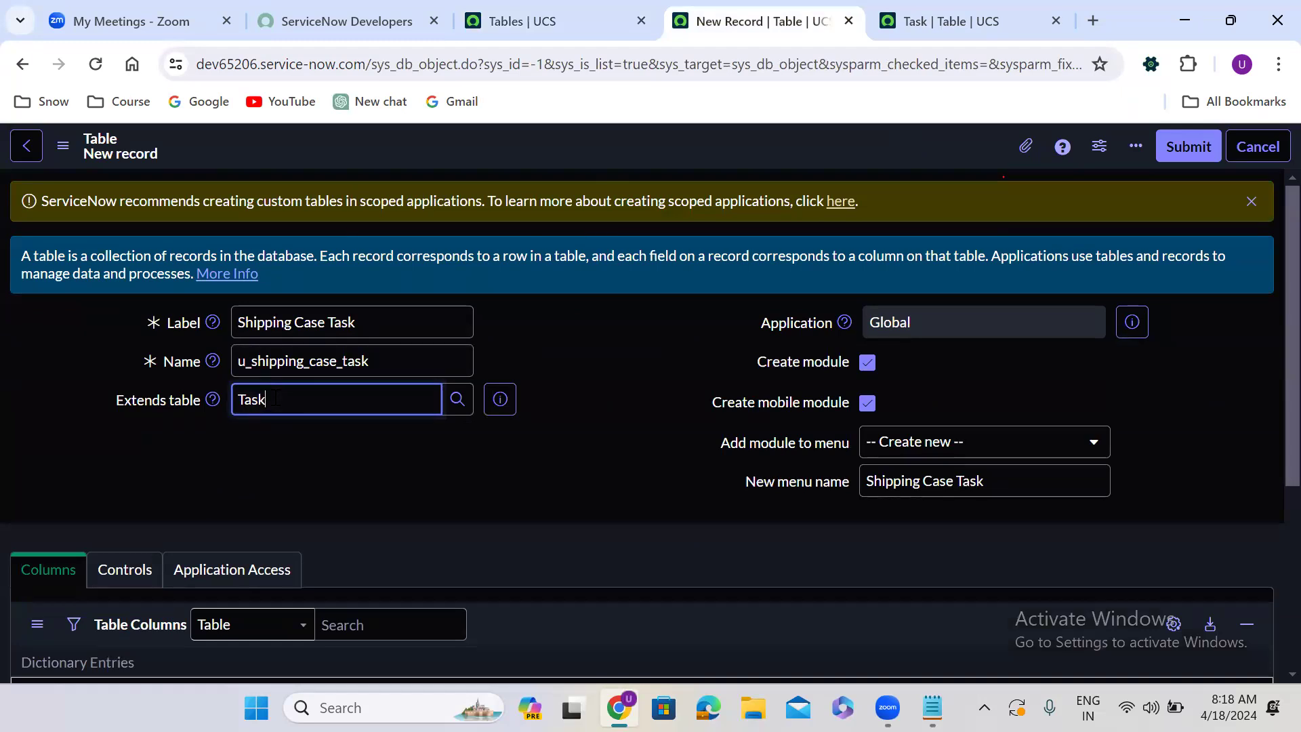
{"action": "left_click", "coordinate": [949, 21]}
{"action": "left_click", "coordinate": [46, 442]}
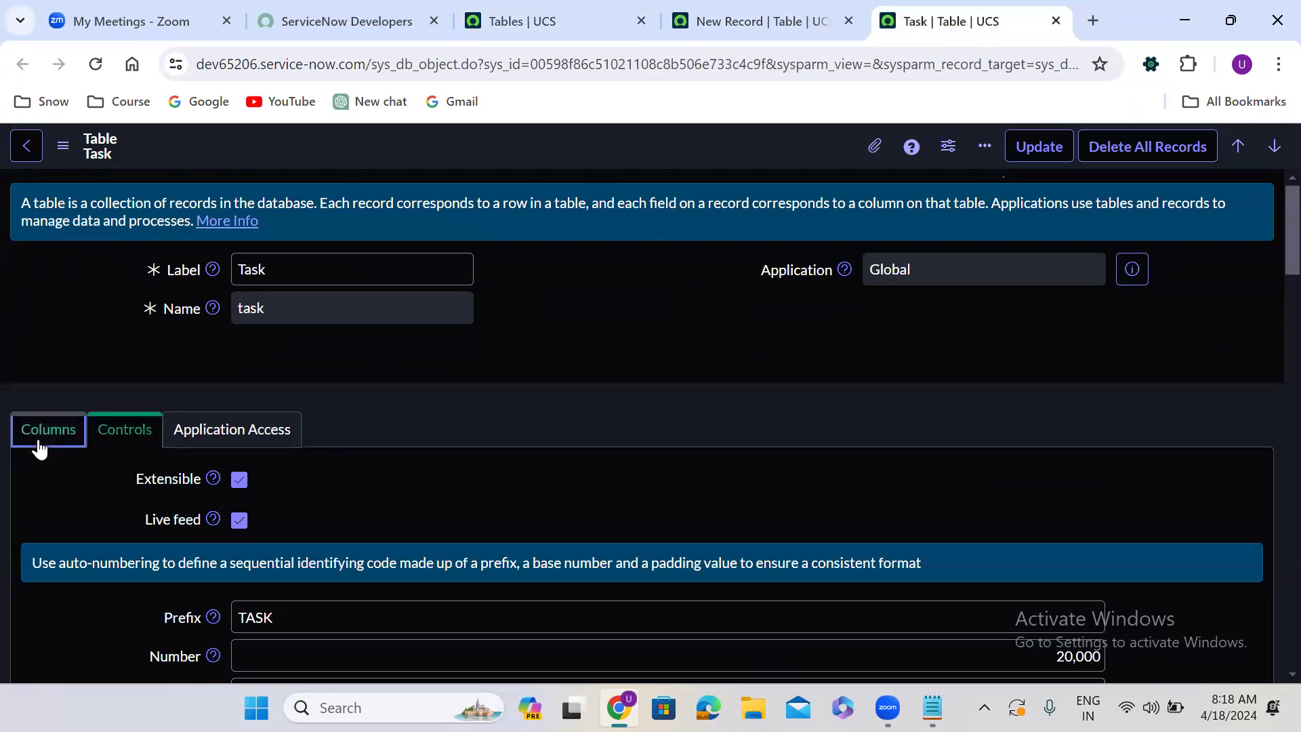
{"action": "scroll", "coordinate": [456, 383], "scroll_direction": "down", "scroll_amount": 1}
{"action": "scroll", "coordinate": [456, 383], "scroll_direction": "down", "scroll_amount": 8}
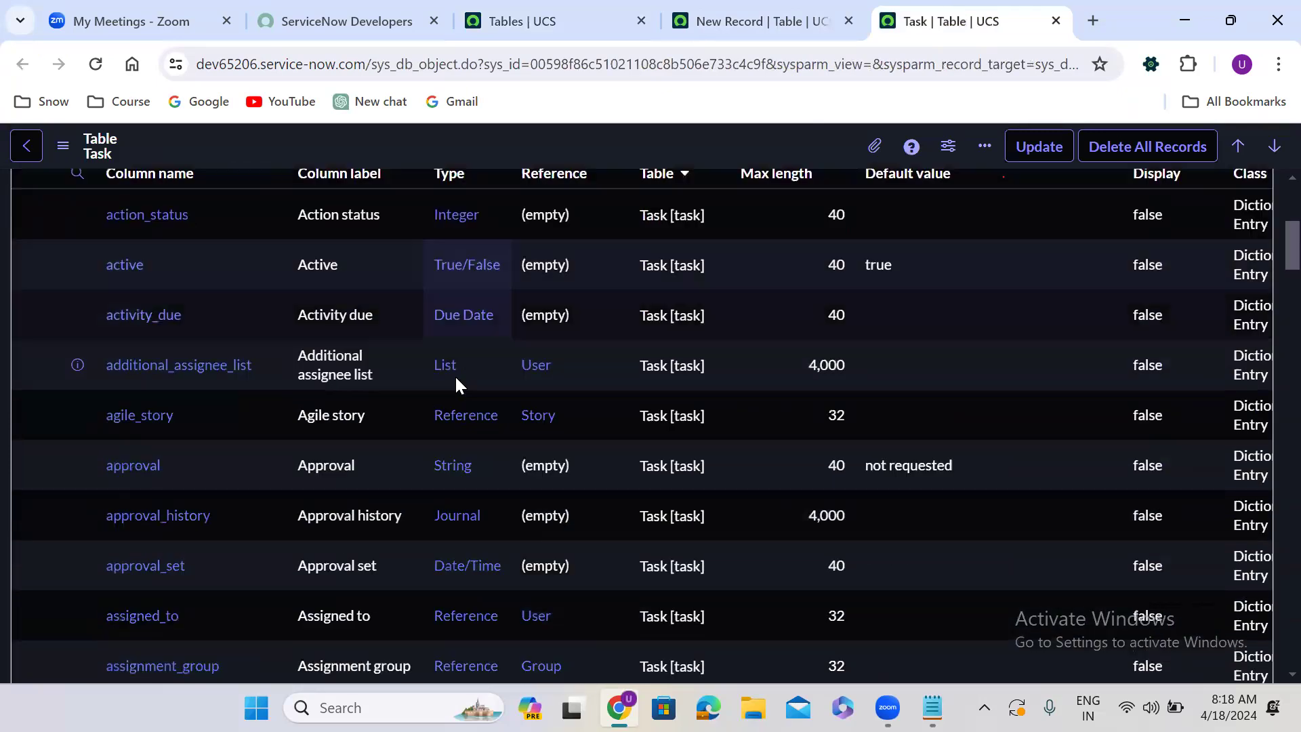
{"action": "scroll", "coordinate": [455, 384], "scroll_direction": "up", "scroll_amount": 5}
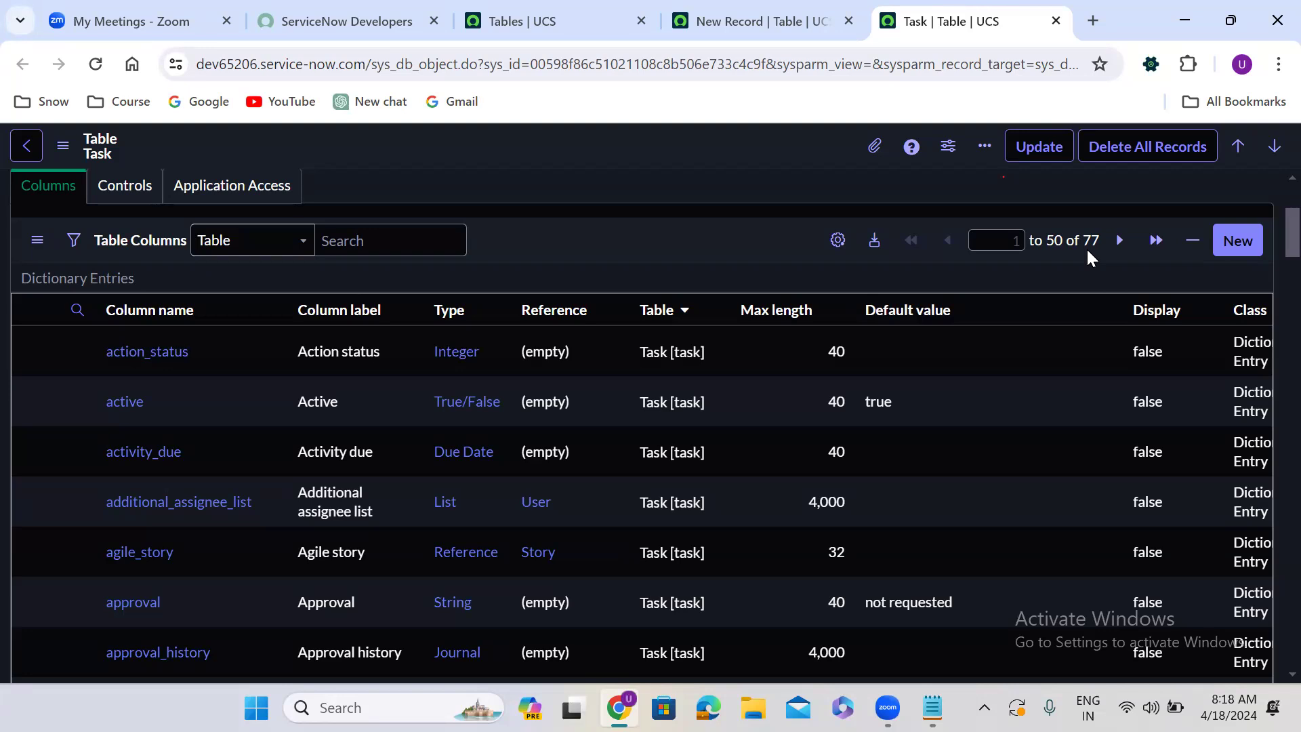
{"action": "left_click", "coordinate": [734, 14]}
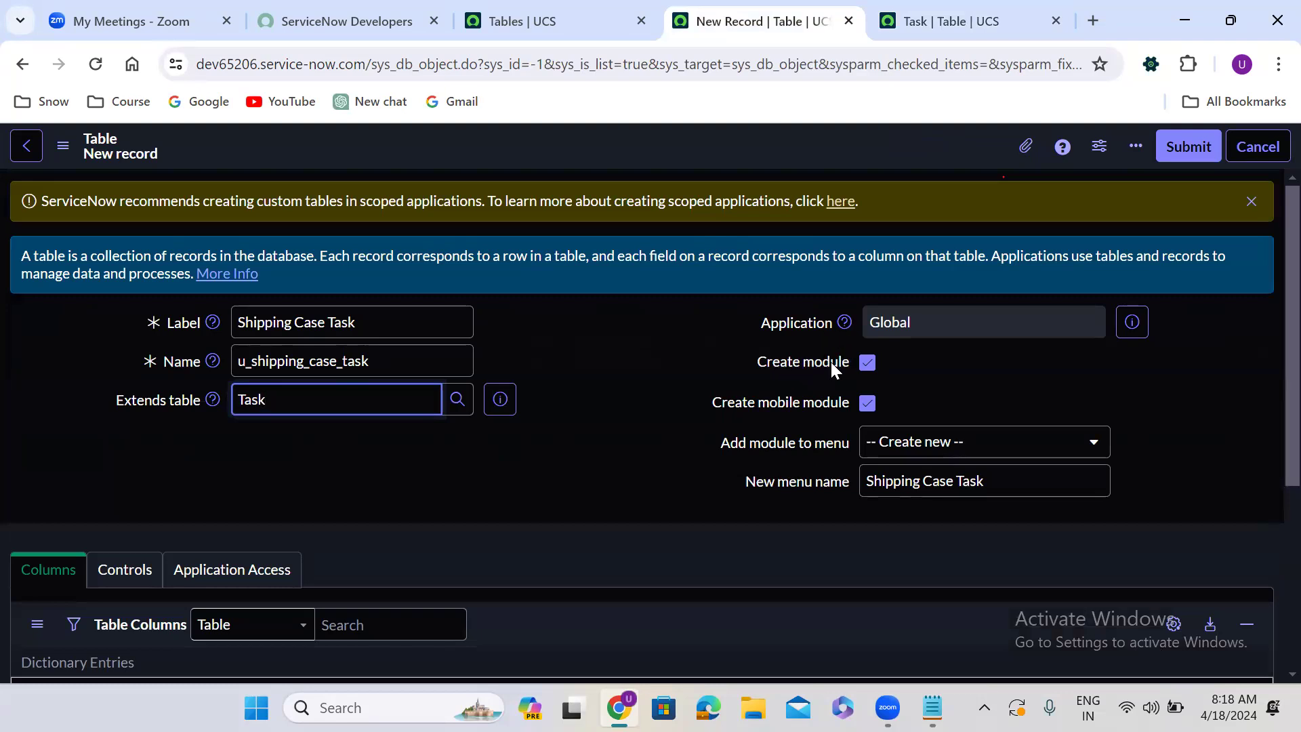
Turn off Create mobile module and add the module to the Shipping Case Management menu.
{"action": "left_click", "coordinate": [866, 404]}
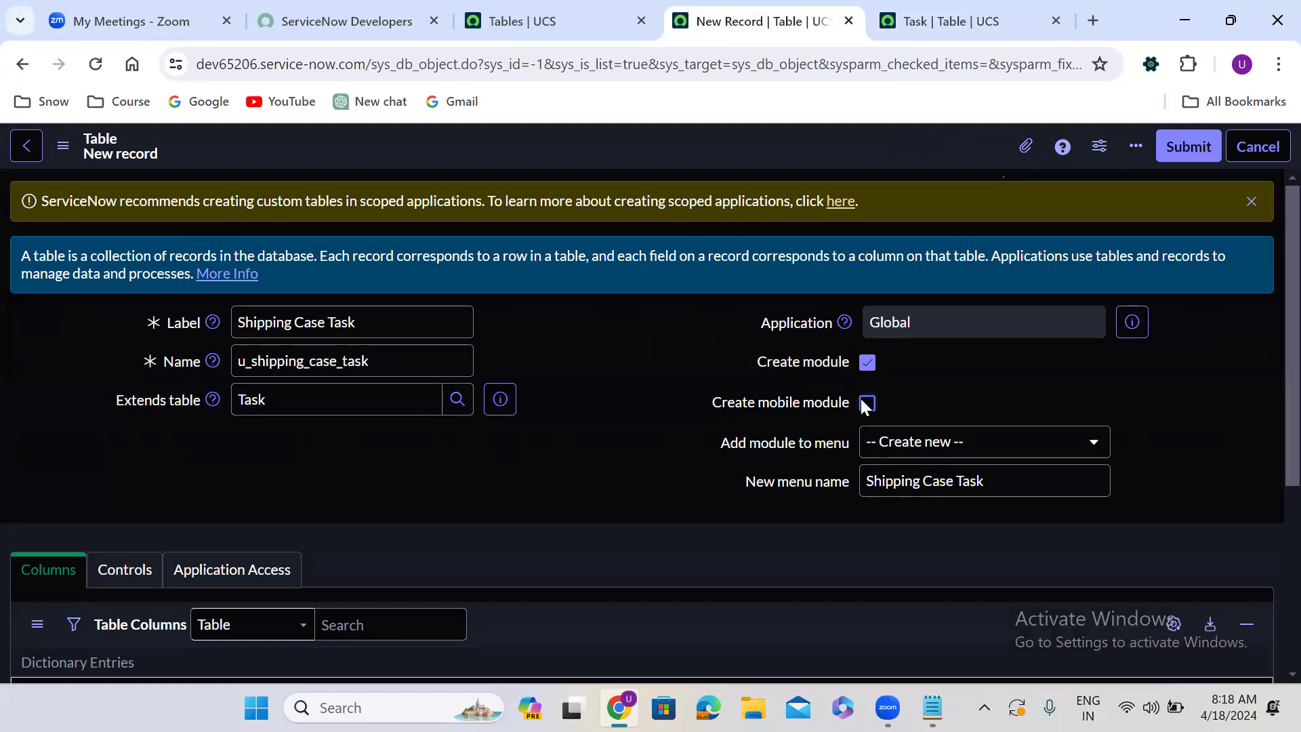
{"action": "left_click", "coordinate": [917, 441]}
{"action": "type", "text": "shipp"}
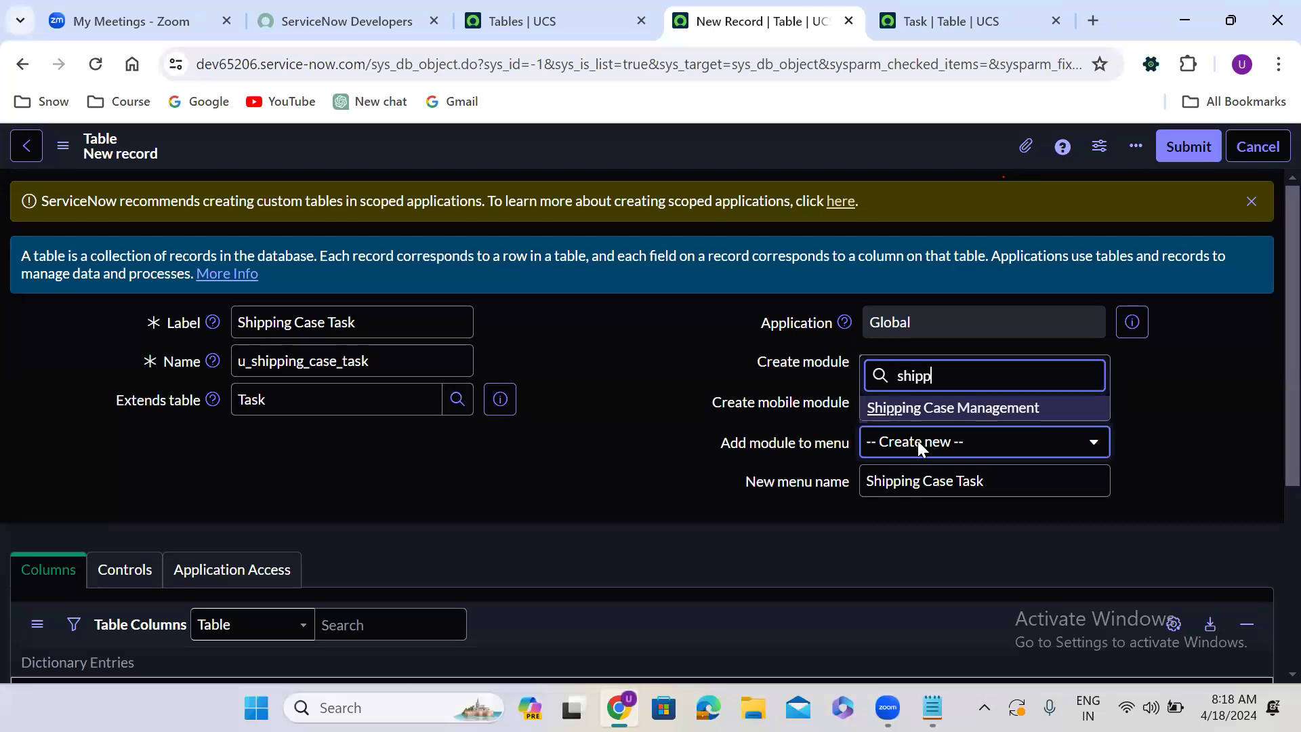
{"action": "left_click", "coordinate": [961, 408]}
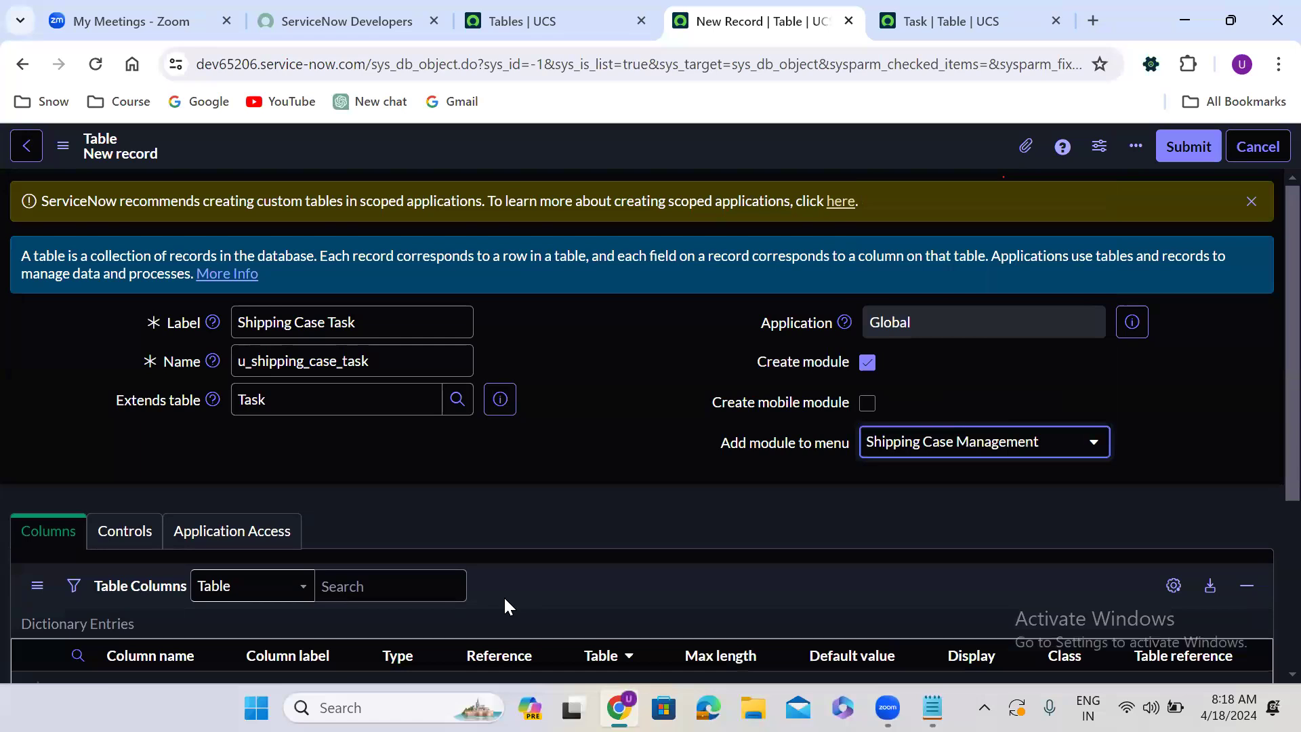
{"action": "left_click", "coordinate": [505, 332]}
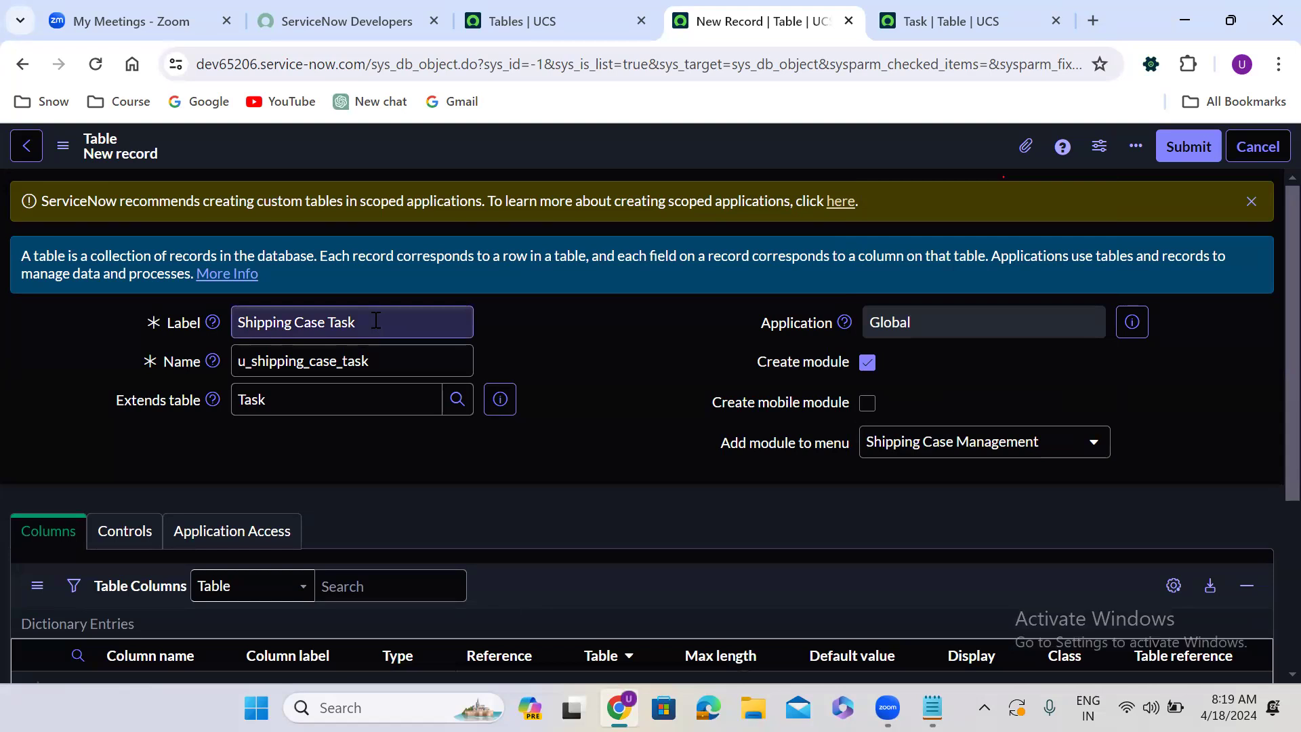
{"action": "left_click", "coordinate": [357, 402]}
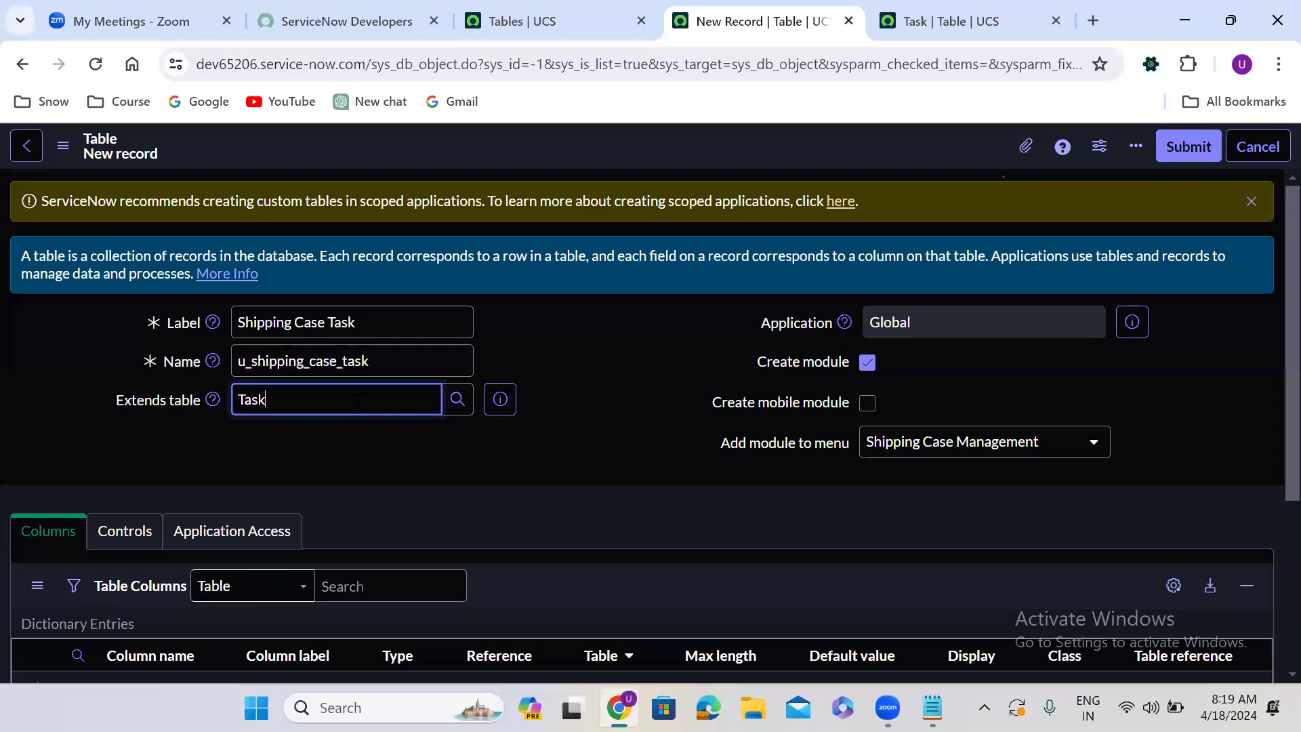
{"action": "left_click", "coordinate": [949, 21]}
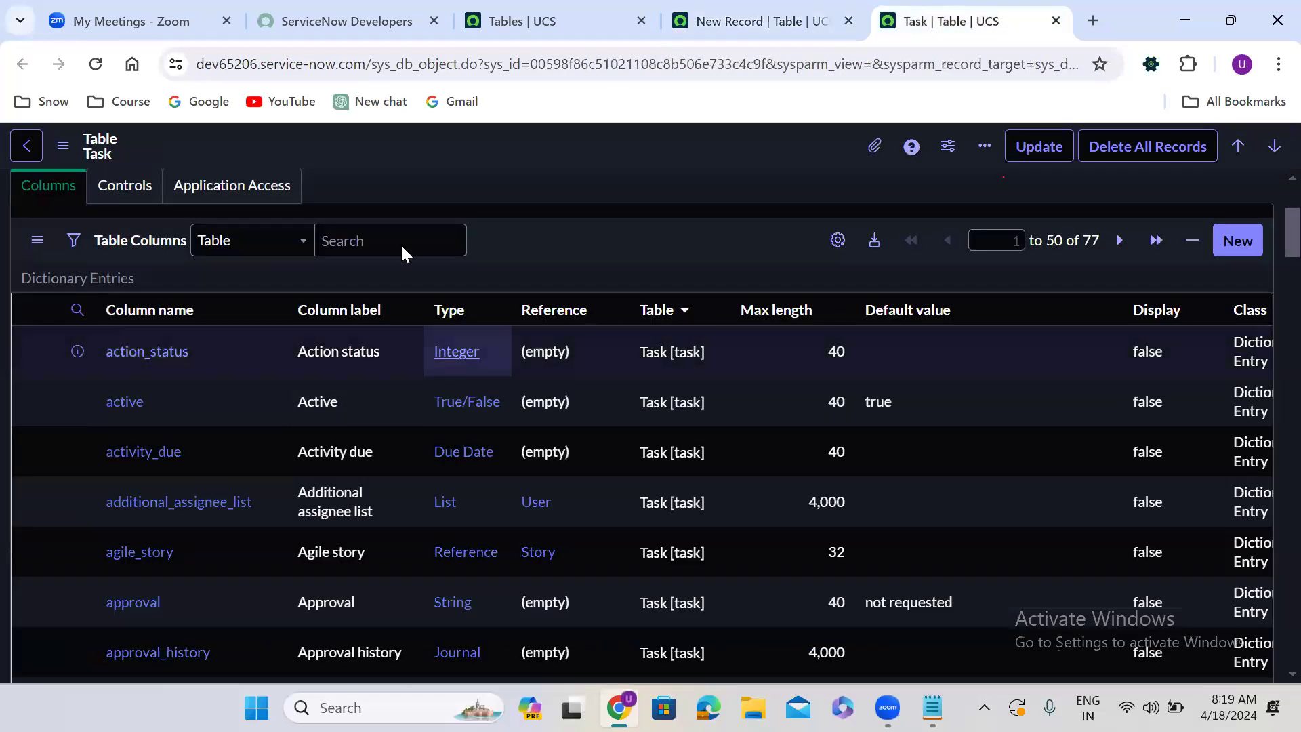
{"action": "left_click", "coordinate": [126, 190]}
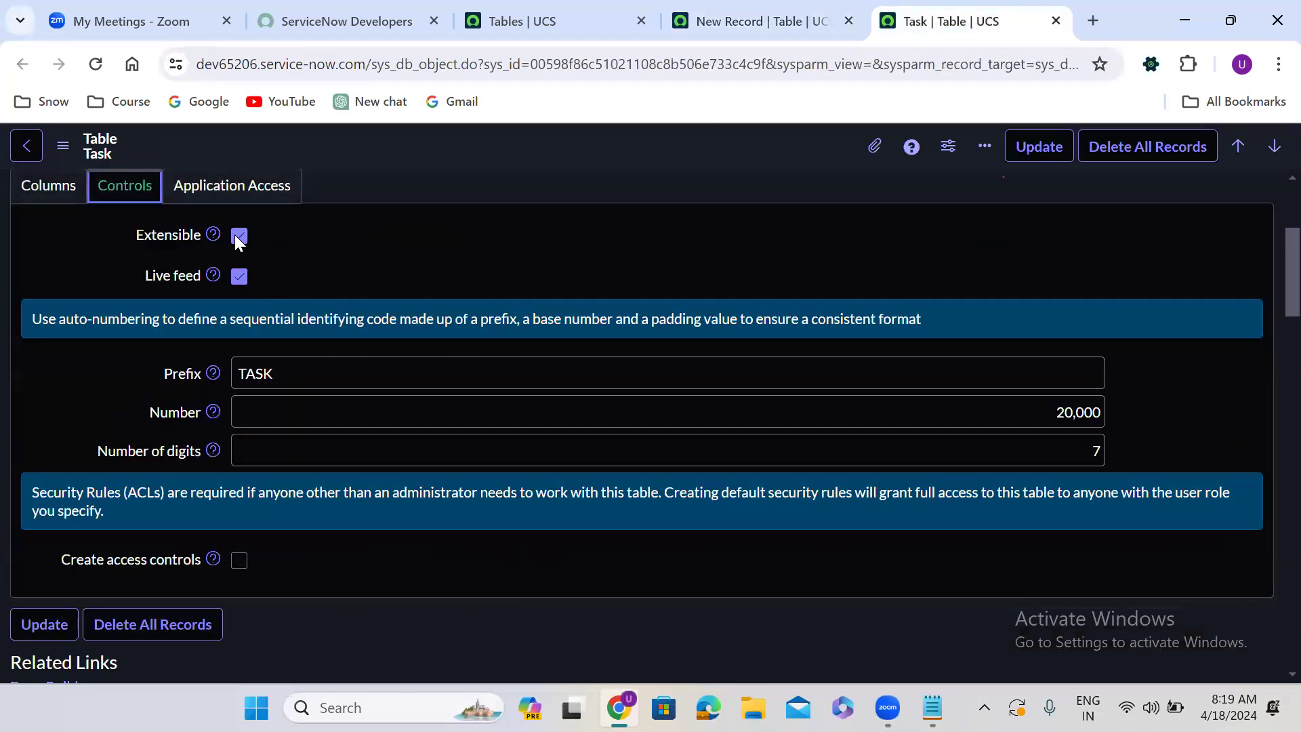
{"action": "left_click", "coordinate": [745, 19]}
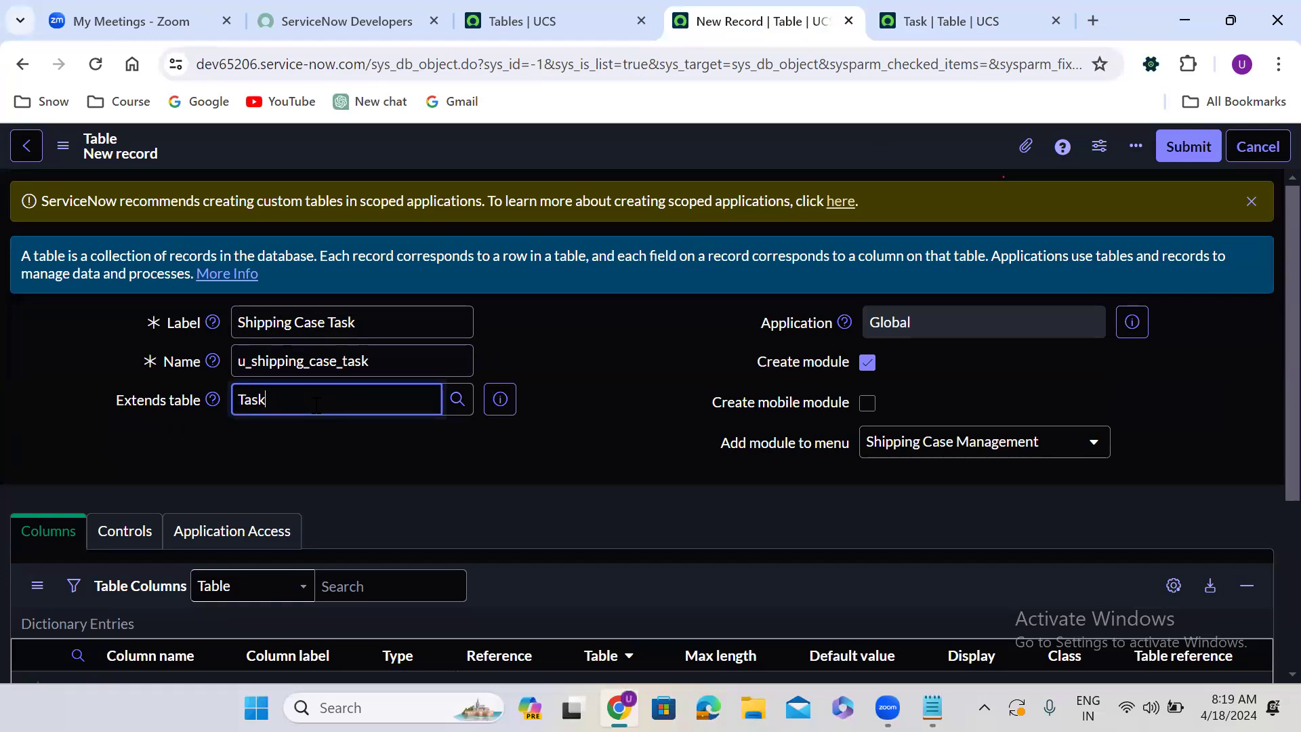
{"action": "left_click", "coordinate": [518, 352]}
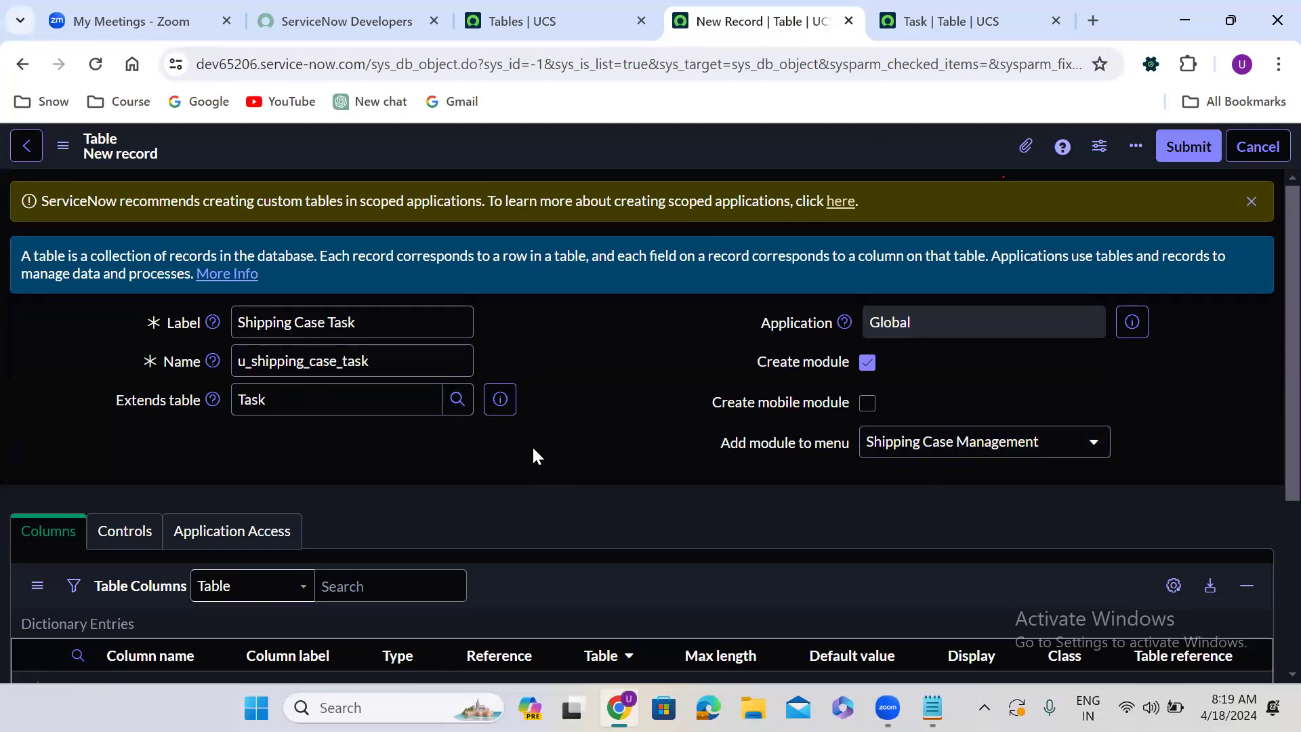
Save the Shipping Case Task table from the form header's context menu.
{"action": "right_click", "coordinate": [567, 140]}
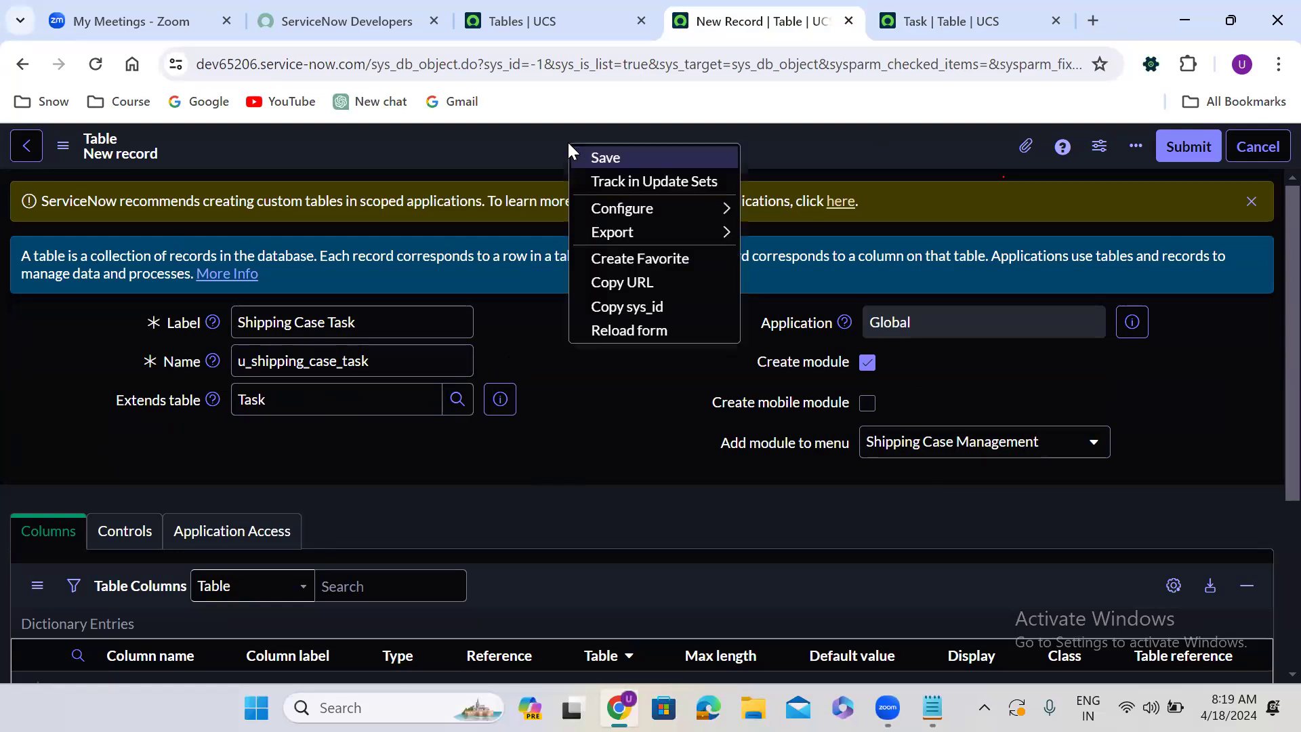
{"action": "left_click", "coordinate": [605, 156]}
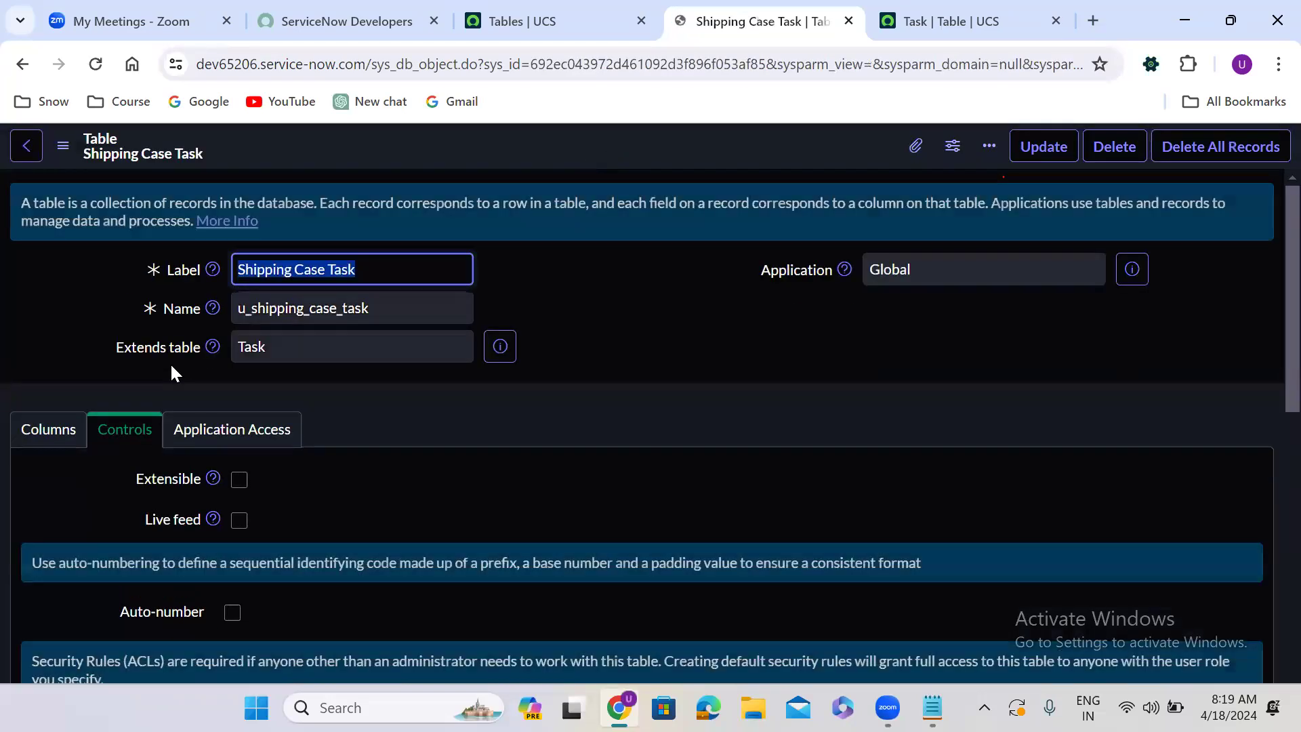
{"action": "left_click", "coordinate": [40, 432]}
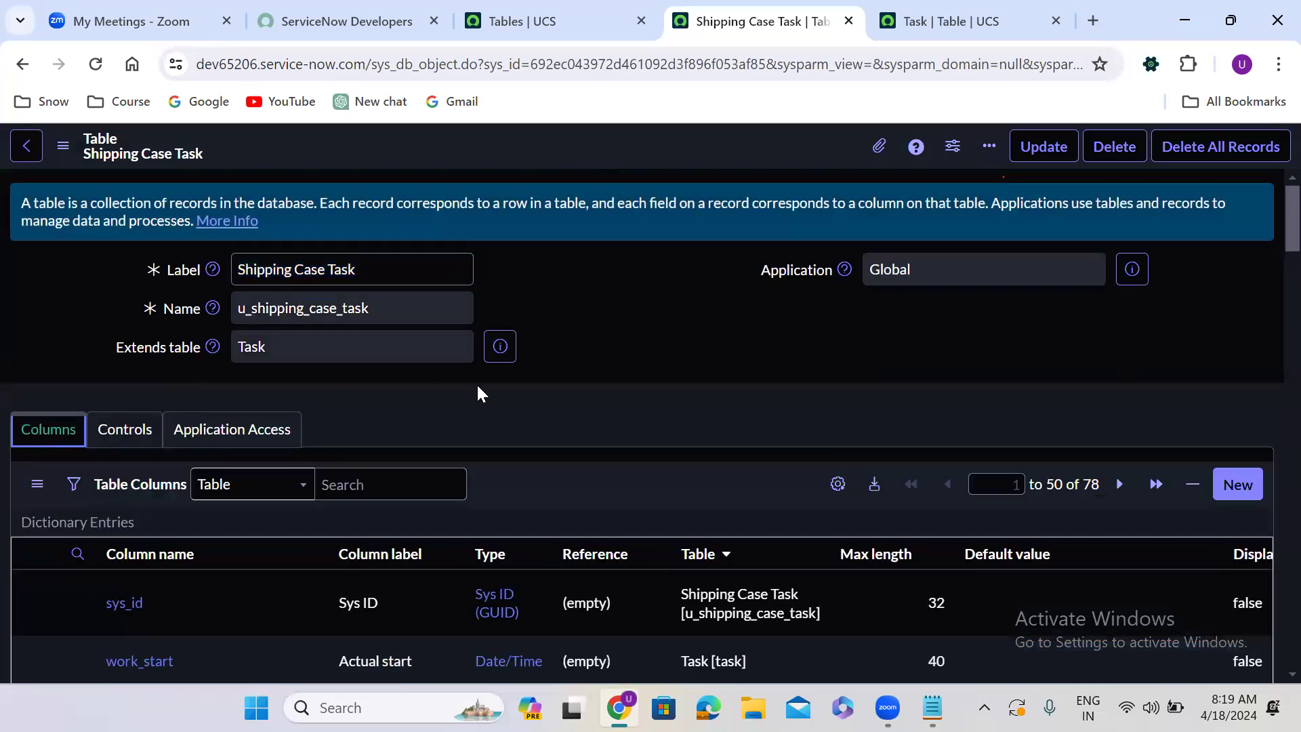
Scroll through Shipping Case Task's 78 columns and compare them with the Task table's columns.
{"action": "scroll", "coordinate": [518, 383], "scroll_direction": "down", "scroll_amount": 2}
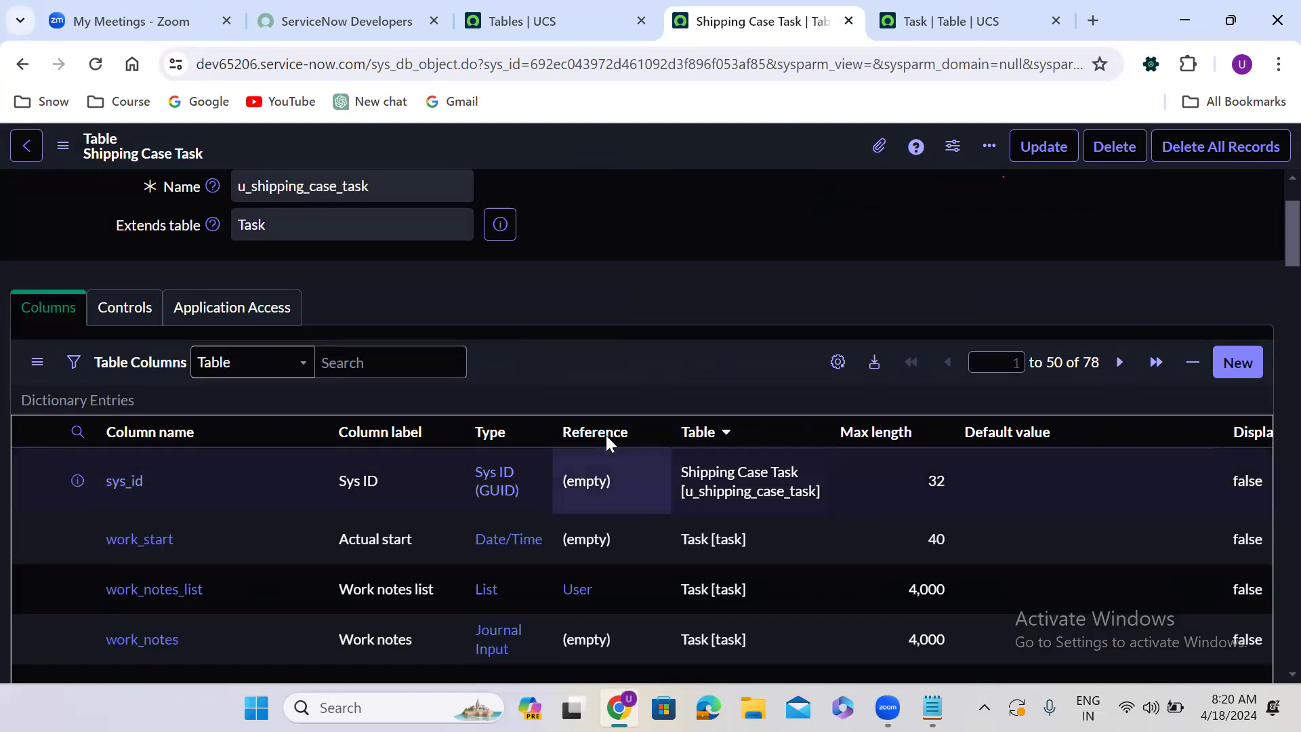
{"action": "scroll", "coordinate": [587, 368], "scroll_direction": "down", "scroll_amount": 2}
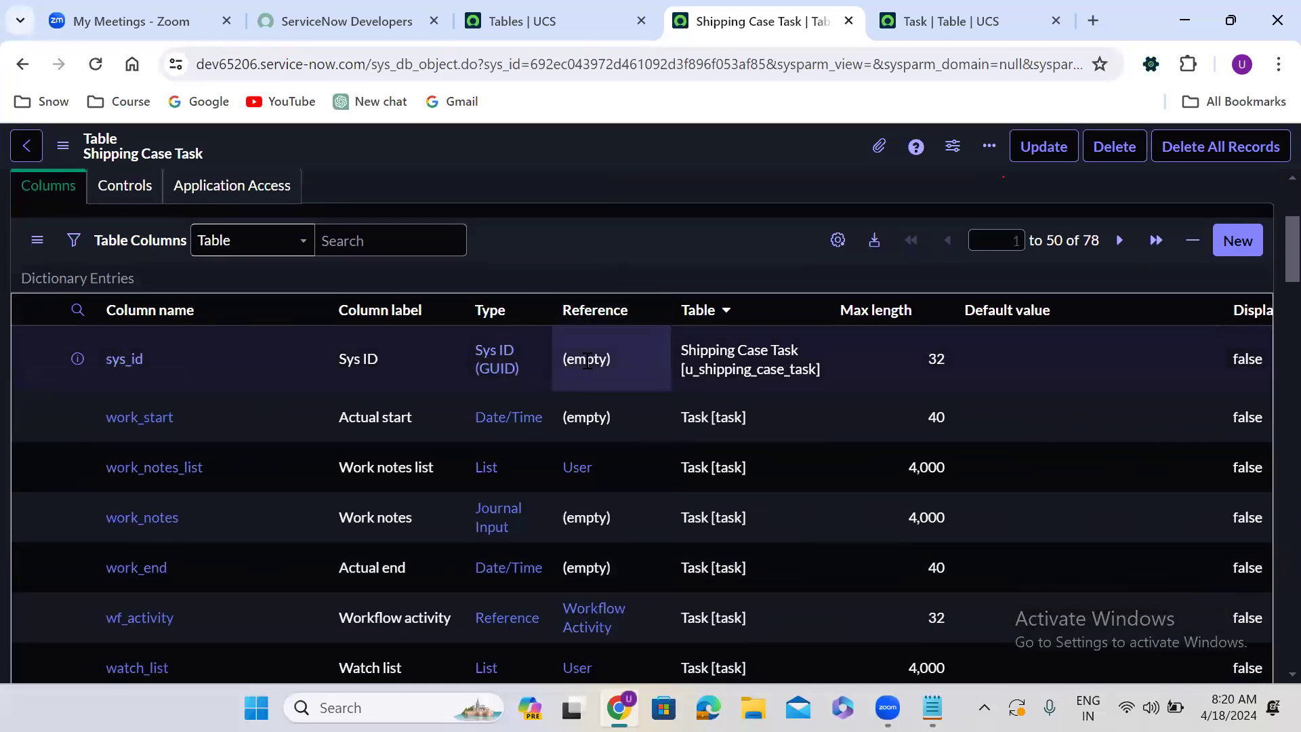
{"action": "scroll", "coordinate": [585, 359], "scroll_direction": "up", "scroll_amount": 3}
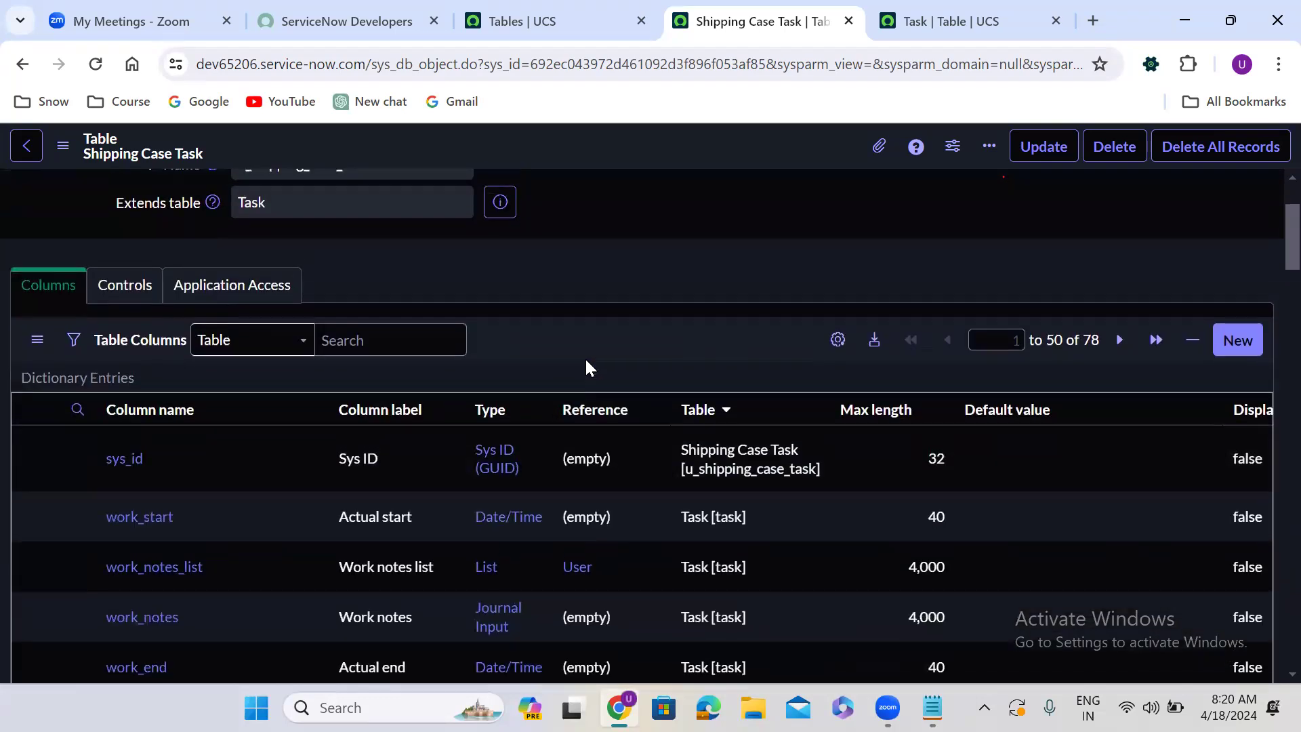
{"action": "left_click", "coordinate": [944, 8]}
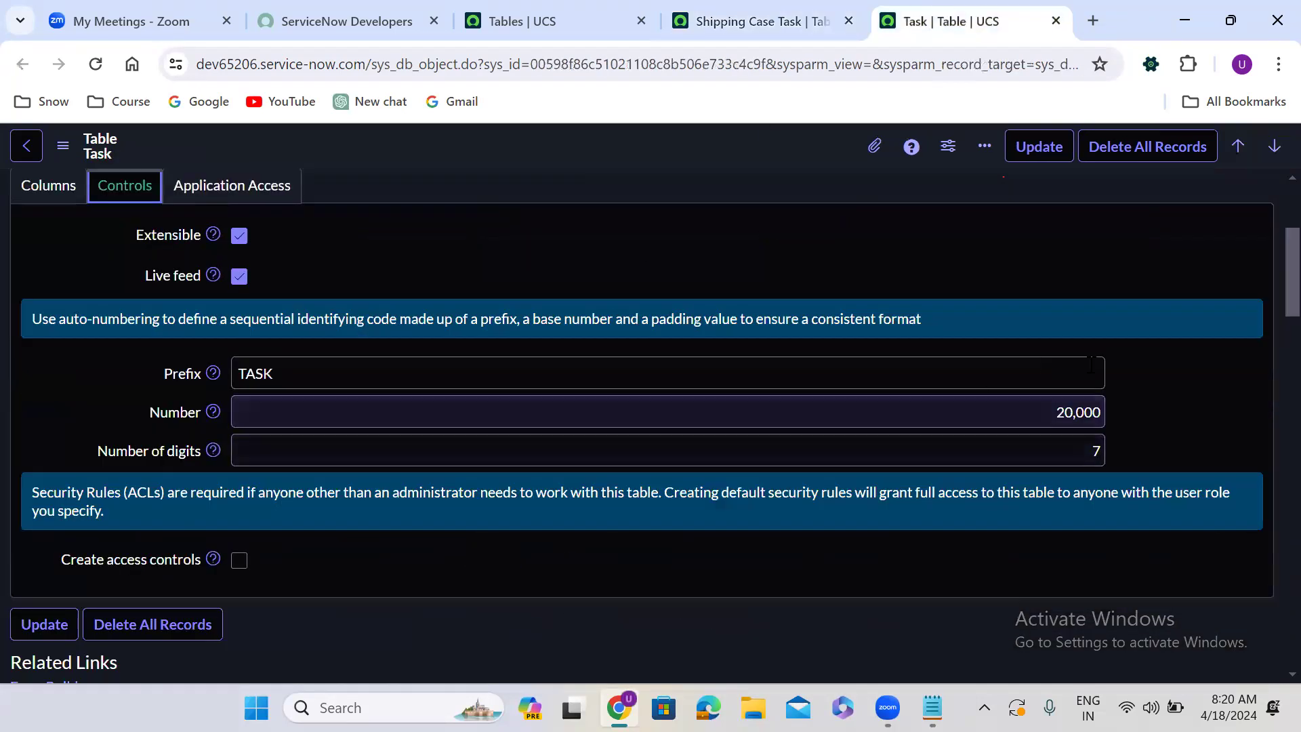
{"action": "left_click", "coordinate": [57, 198]}
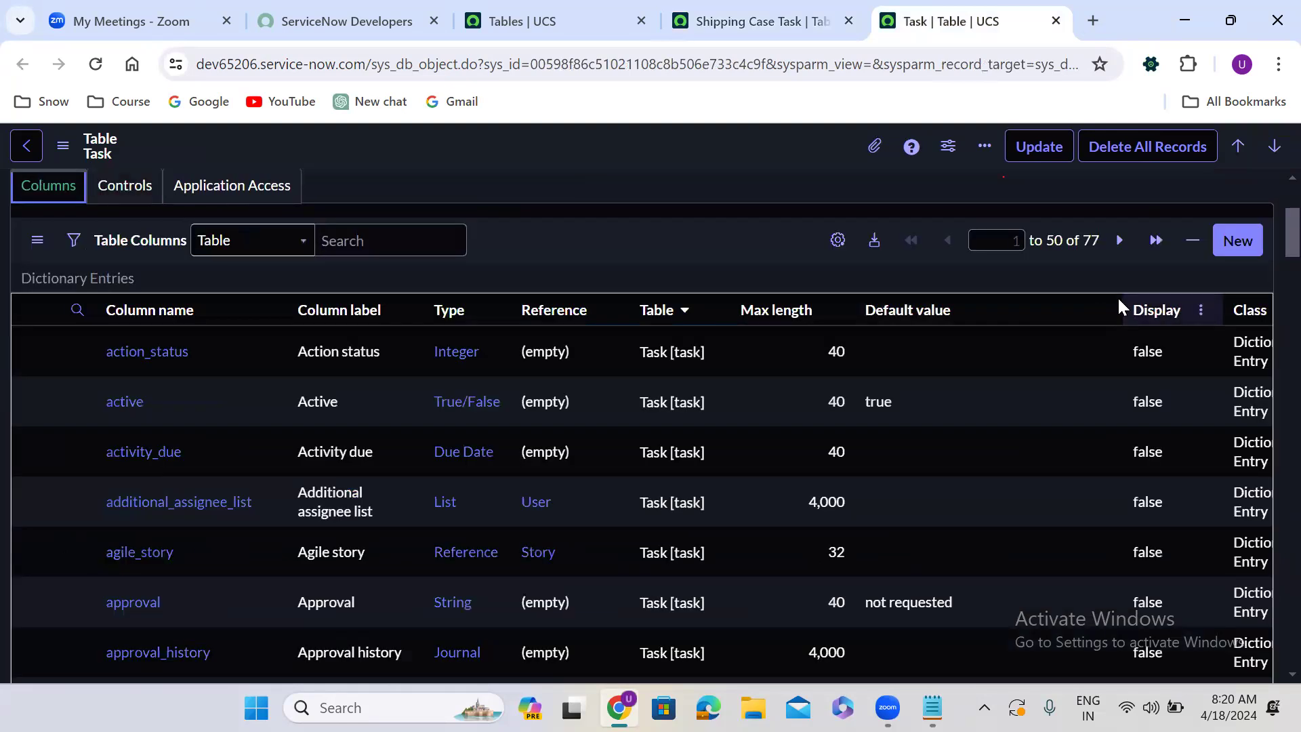
{"action": "left_click", "coordinate": [784, 19]}
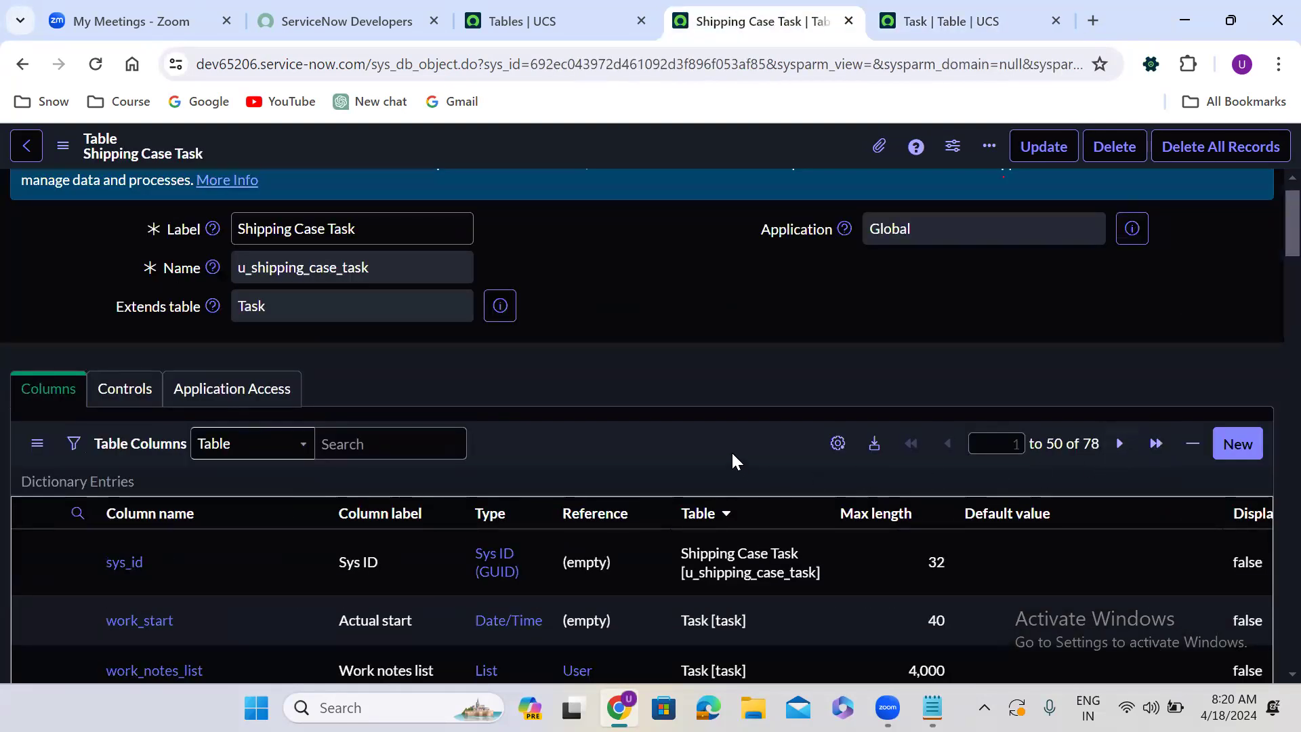
{"action": "scroll", "coordinate": [726, 446], "scroll_direction": "down", "scroll_amount": 2}
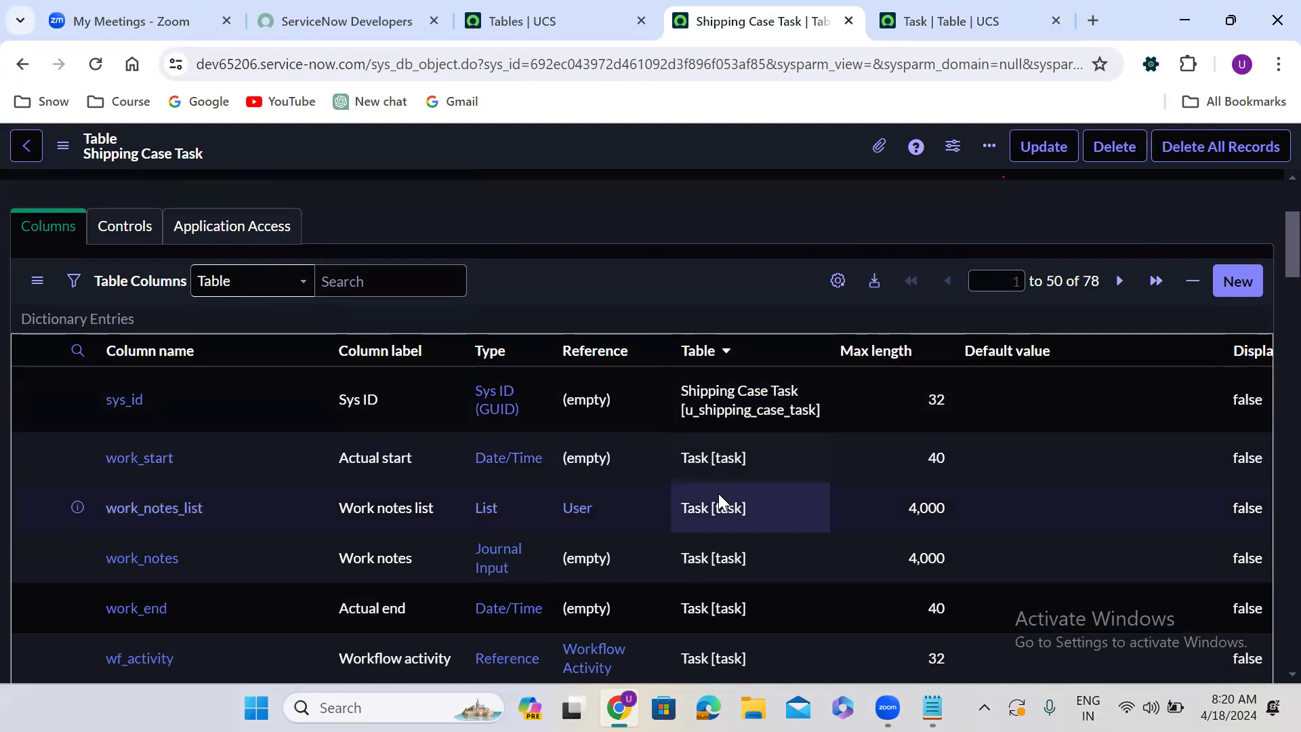
{"action": "scroll", "coordinate": [718, 535], "scroll_direction": "down", "scroll_amount": 5}
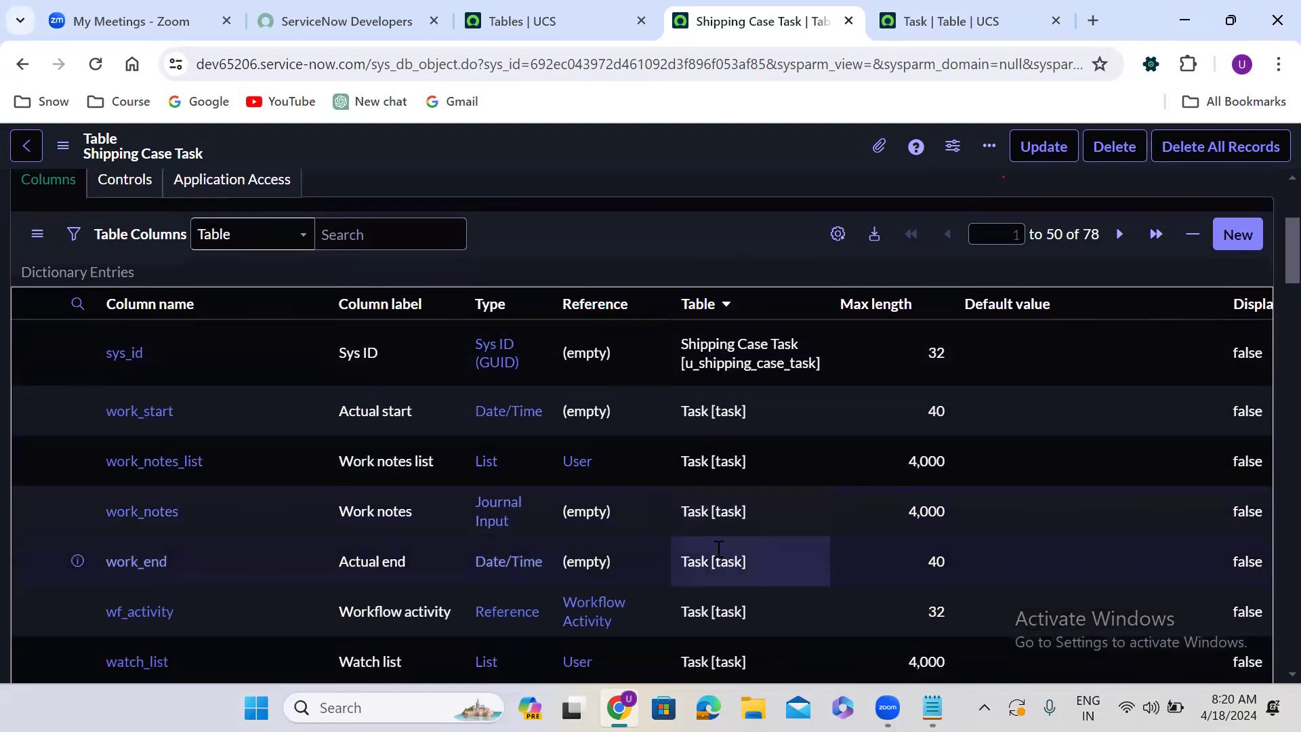
{"action": "scroll", "coordinate": [718, 547], "scroll_direction": "down", "scroll_amount": 9}
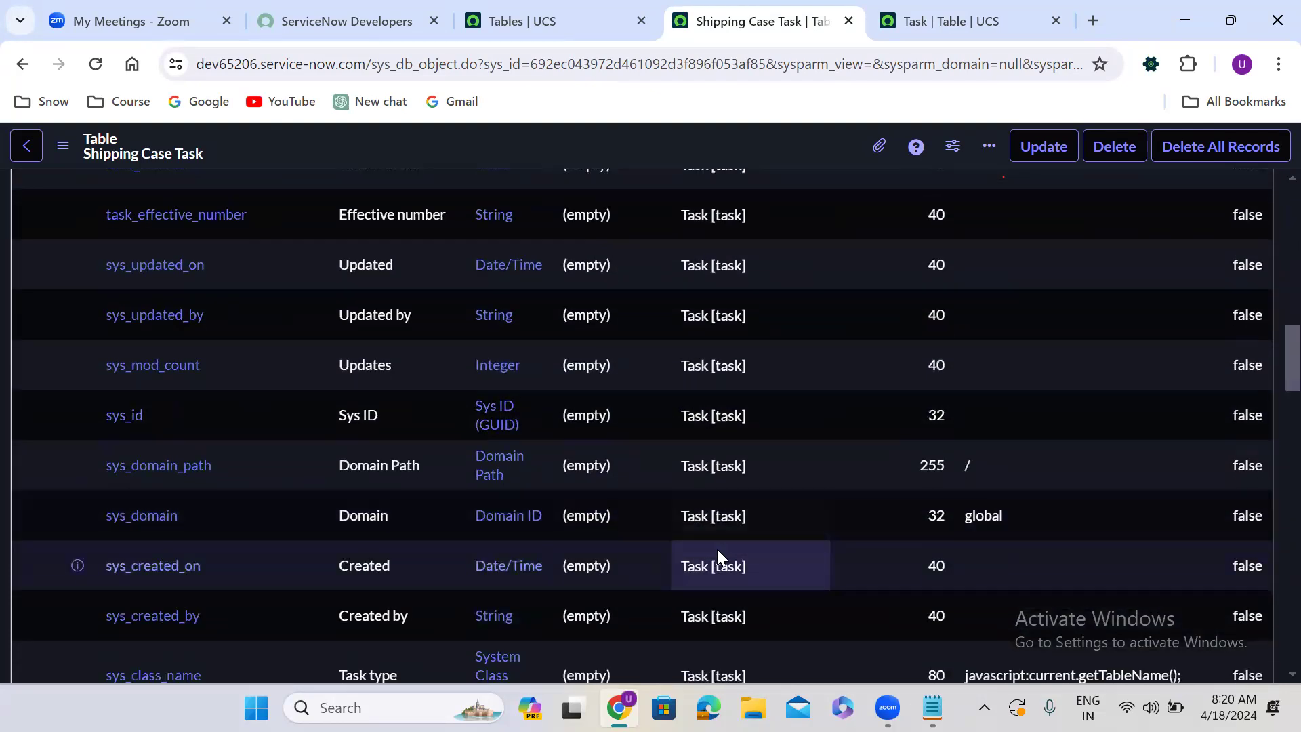
{"action": "scroll", "coordinate": [709, 535], "scroll_direction": "down", "scroll_amount": 5}
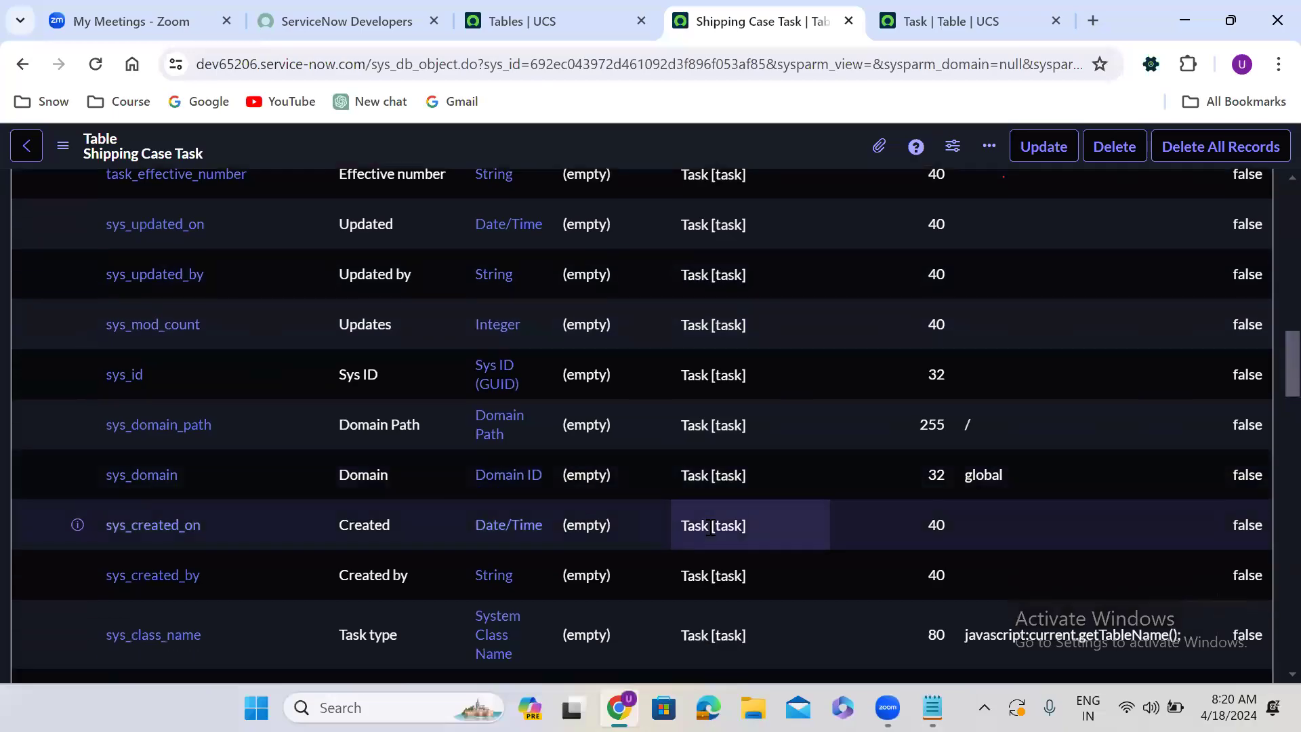
{"action": "scroll", "coordinate": [709, 535], "scroll_direction": "down", "scroll_amount": 15}
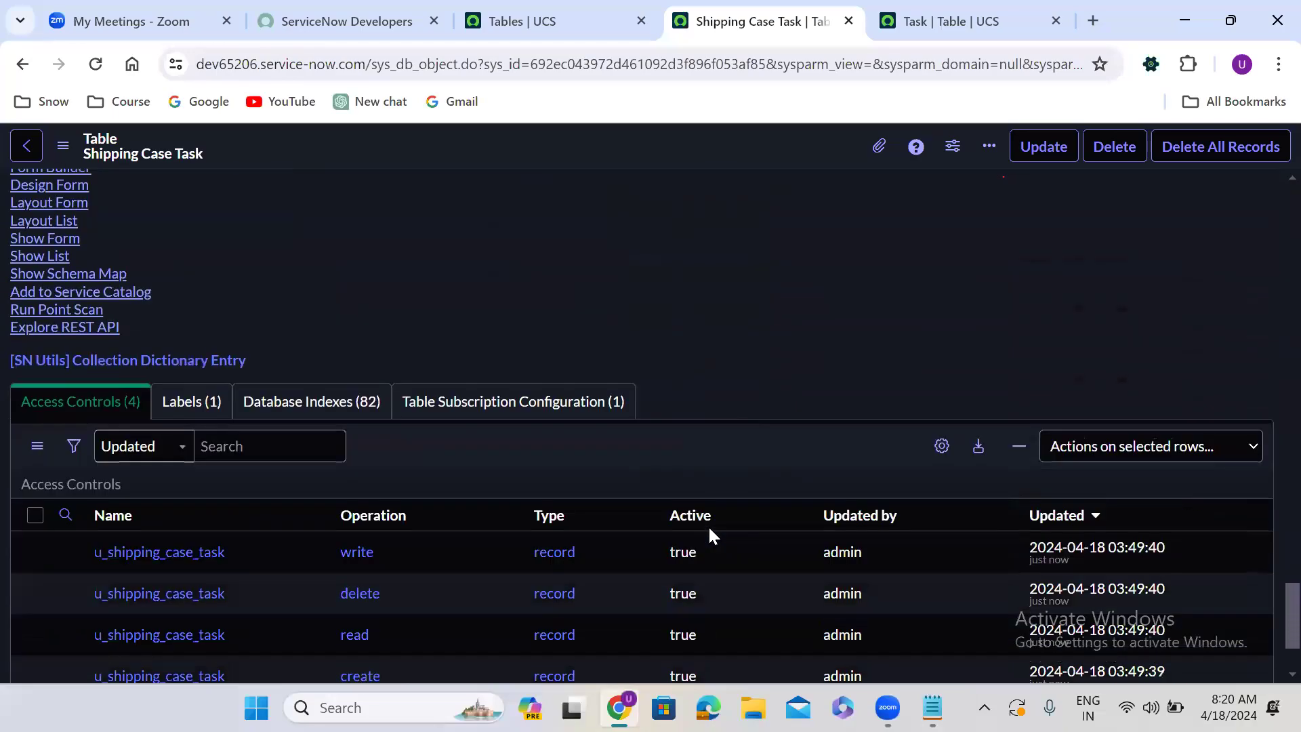
{"action": "scroll", "coordinate": [709, 529], "scroll_direction": "up", "scroll_amount": 15}
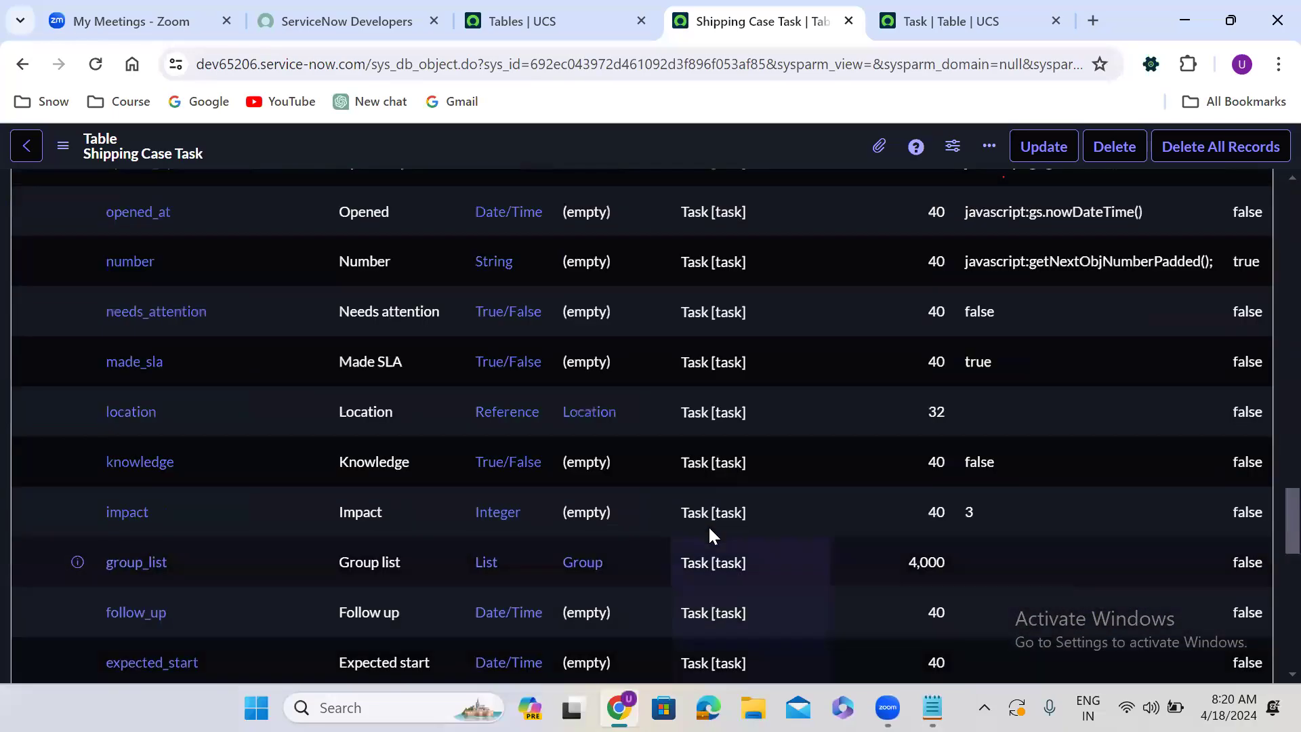
{"action": "scroll", "coordinate": [709, 526], "scroll_direction": "up", "scroll_amount": 10}
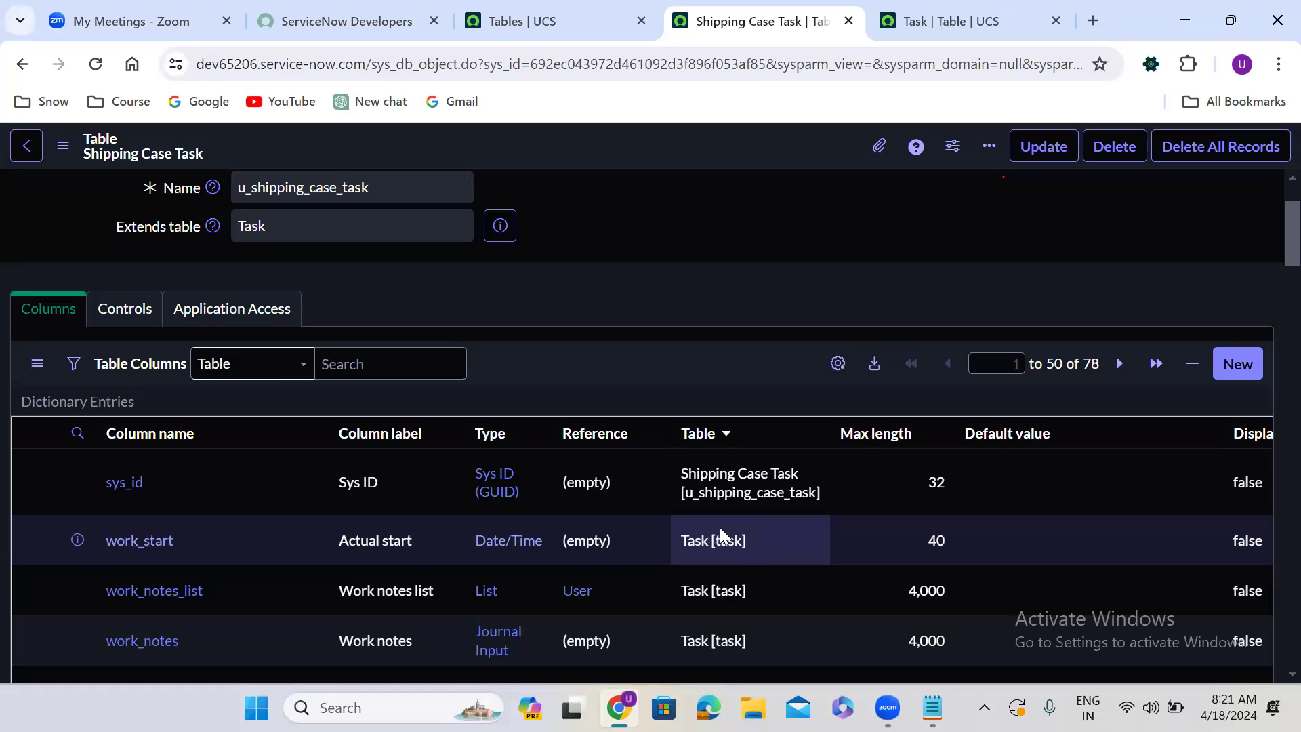
{"action": "scroll", "coordinate": [653, 352], "scroll_direction": "down", "scroll_amount": 2}
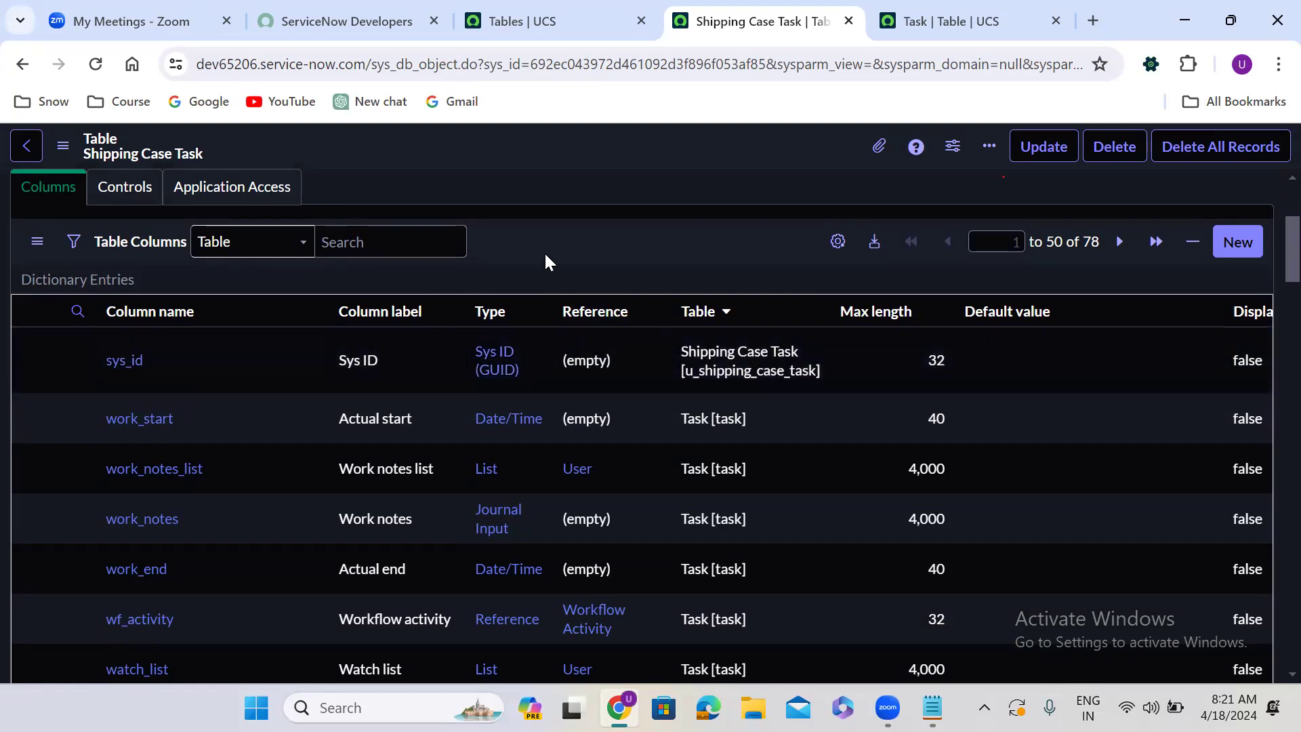
{"action": "scroll", "coordinate": [546, 259], "scroll_direction": "up", "scroll_amount": 3}
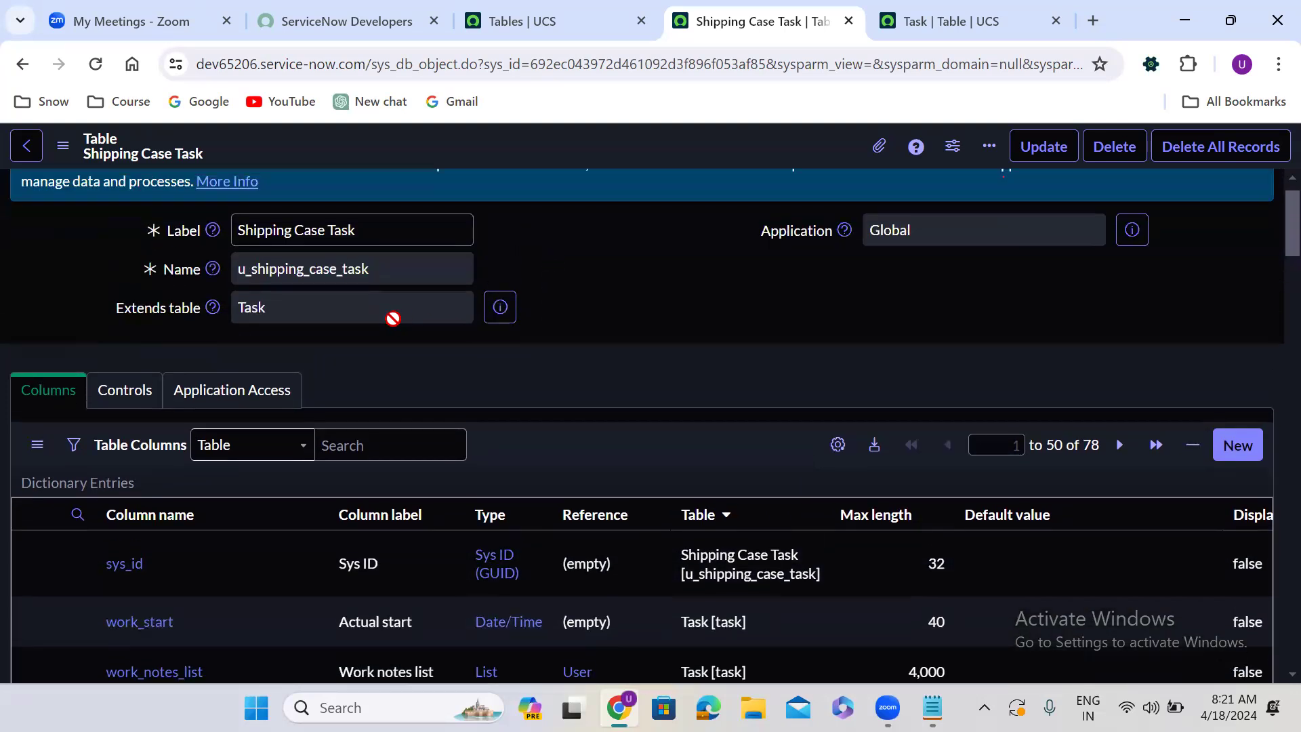
{"action": "double_click", "coordinate": [256, 307]}
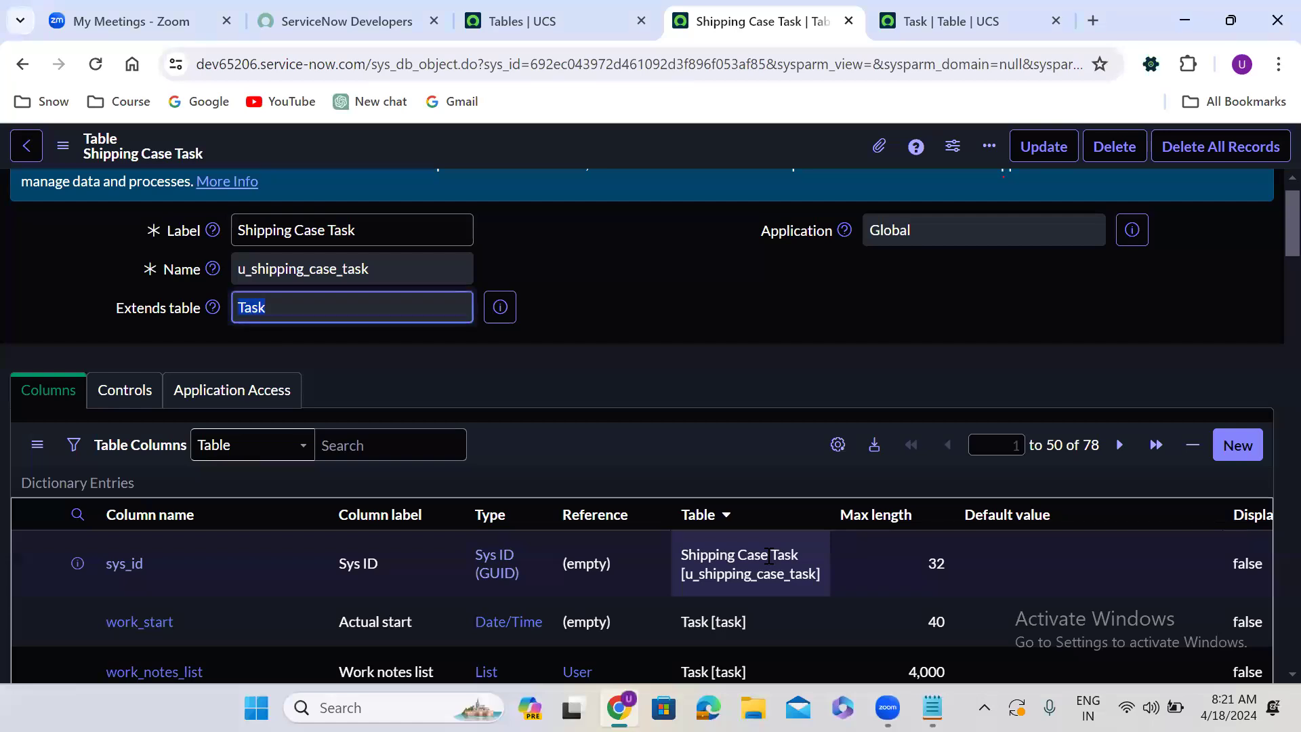
{"action": "left_click", "coordinate": [636, 352]}
{"action": "scroll", "coordinate": [636, 353], "scroll_direction": "down", "scroll_amount": 2}
{"action": "scroll", "coordinate": [637, 358], "scroll_direction": "down", "scroll_amount": 3}
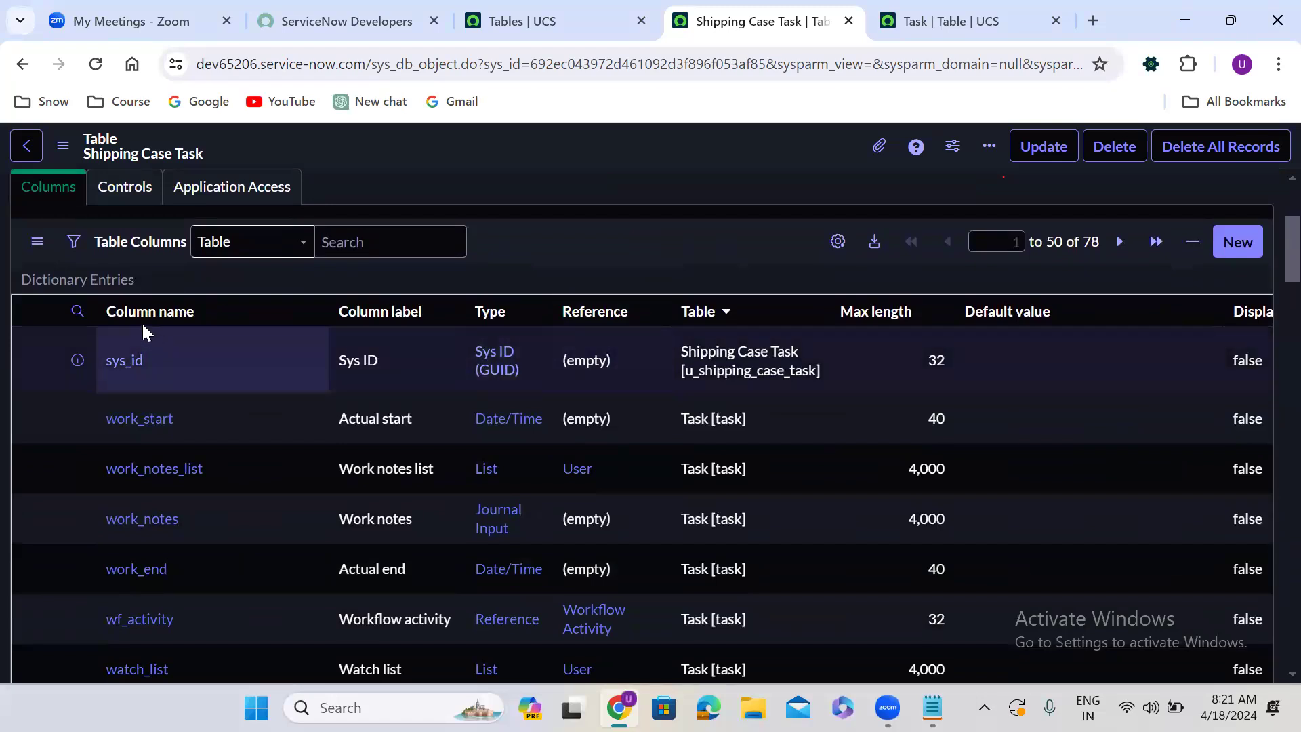
Show the columns list search row and filter Column label by 'created'.
{"action": "left_click", "coordinate": [77, 311]}
{"action": "left_click", "coordinate": [161, 348]}
{"action": "type", "text": "c\\"}
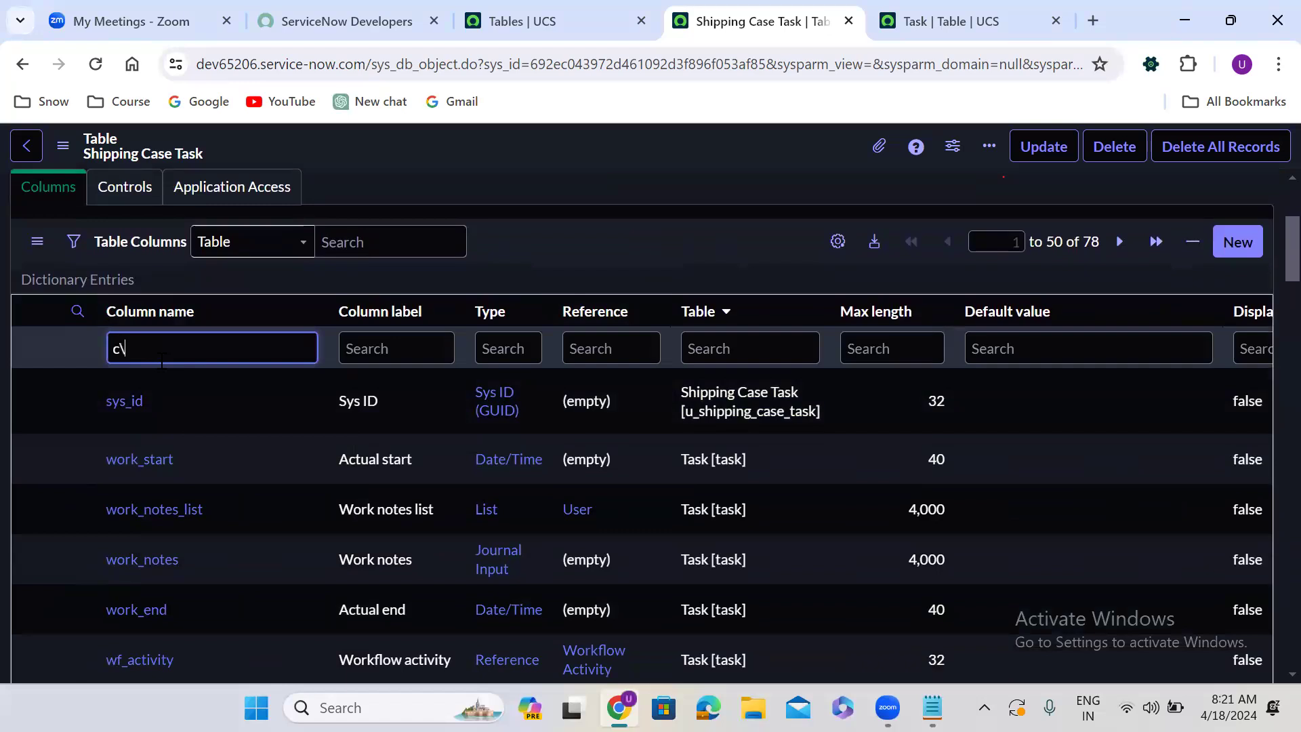
{"action": "key", "text": "BackSpace"}
{"action": "key", "text": "BackSpace"}
{"action": "left_click", "coordinate": [426, 346]}
{"action": "type", "text": "created"}
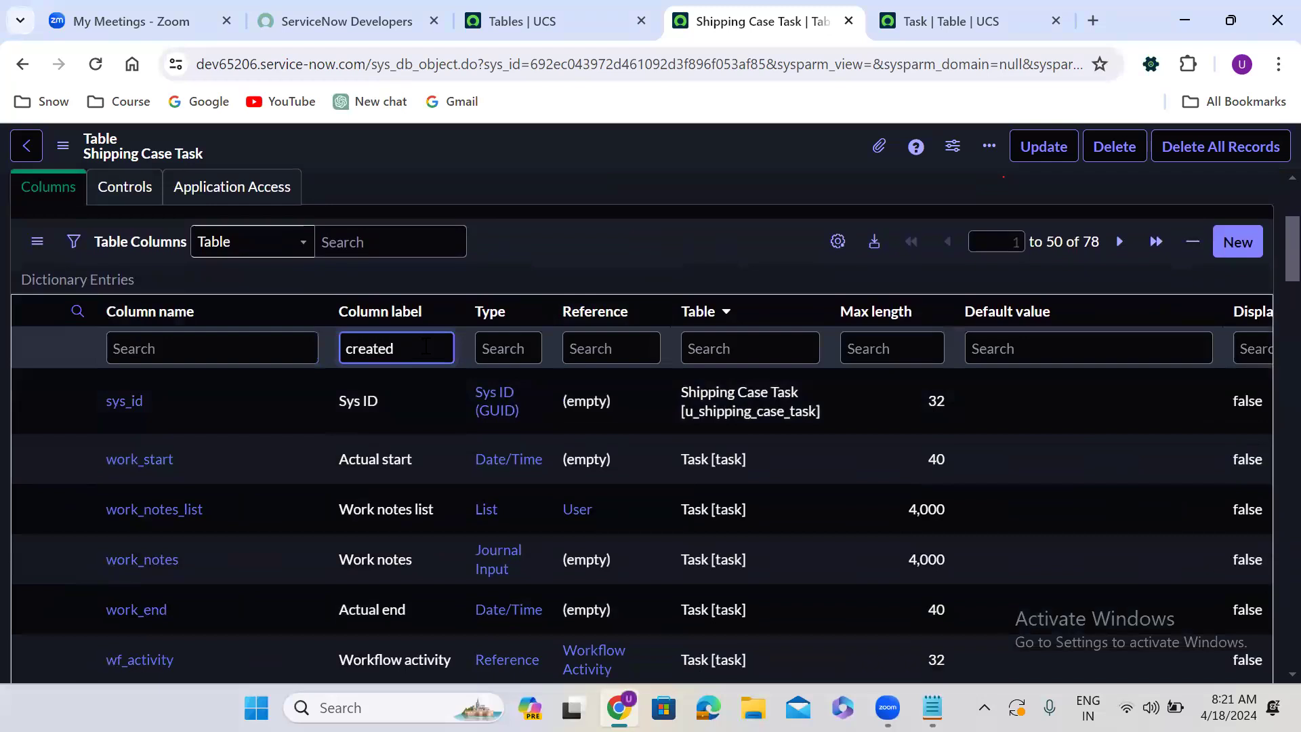
{"action": "key", "text": "Return"}
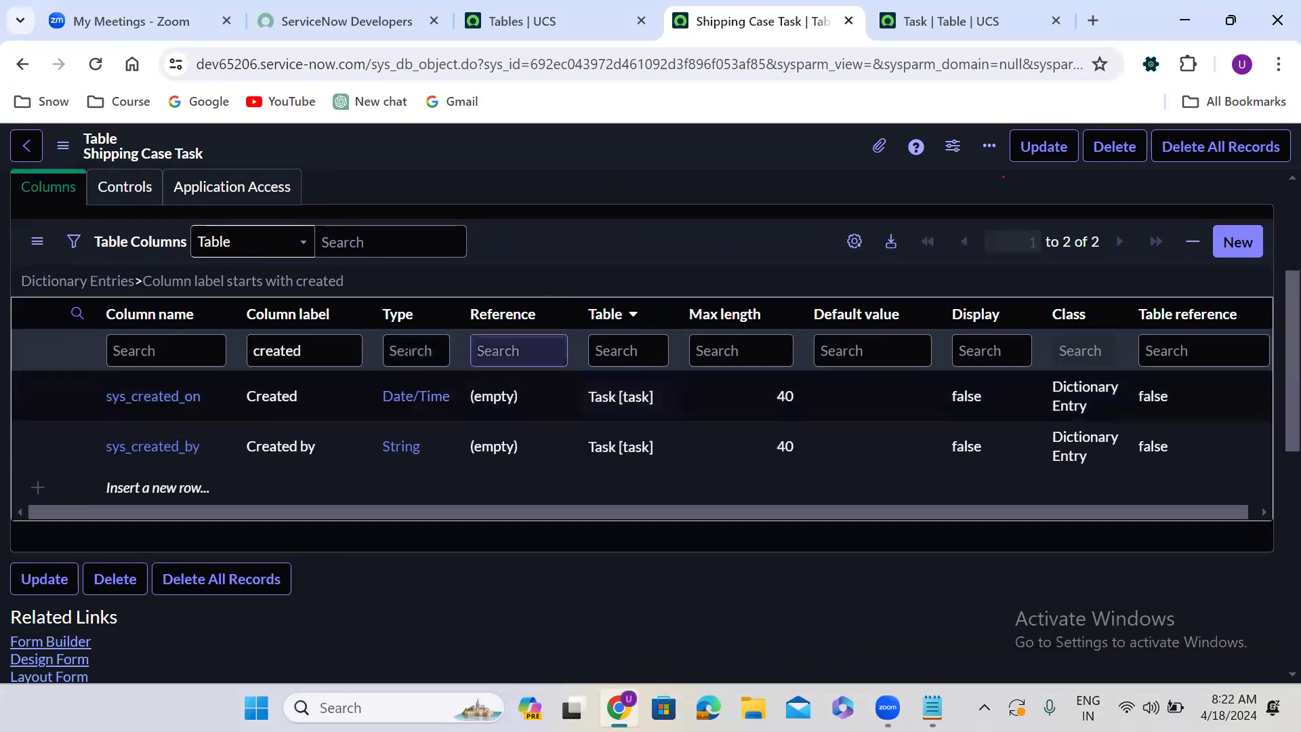
Change the Column label filter to 'updated', then to 'sys'.
{"action": "left_click", "coordinate": [291, 349]}
{"action": "double_click", "coordinate": [291, 349]}
{"action": "type", "text": "updated"}
{"action": "key", "text": "Return"}
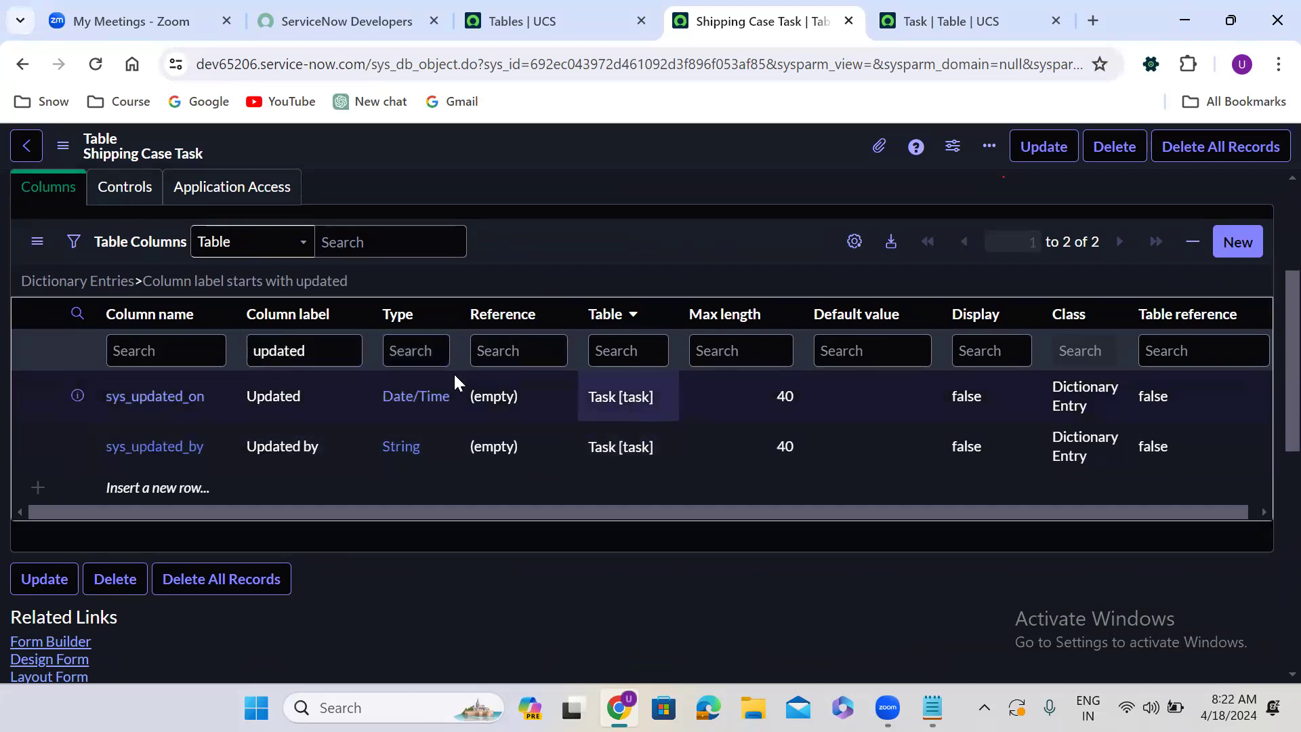
{"action": "left_click", "coordinate": [290, 353]}
{"action": "double_click", "coordinate": [290, 353]}
{"action": "type", "text": "sys"}
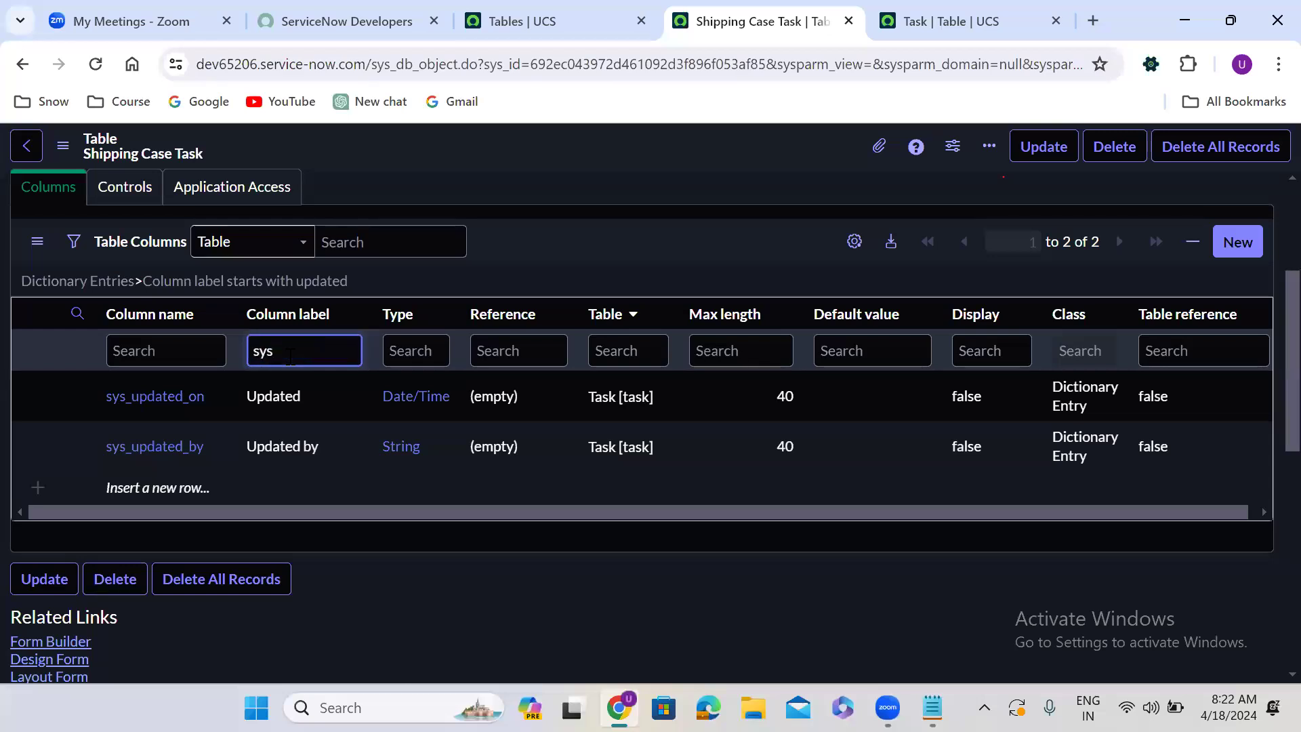
{"action": "key", "text": "Return"}
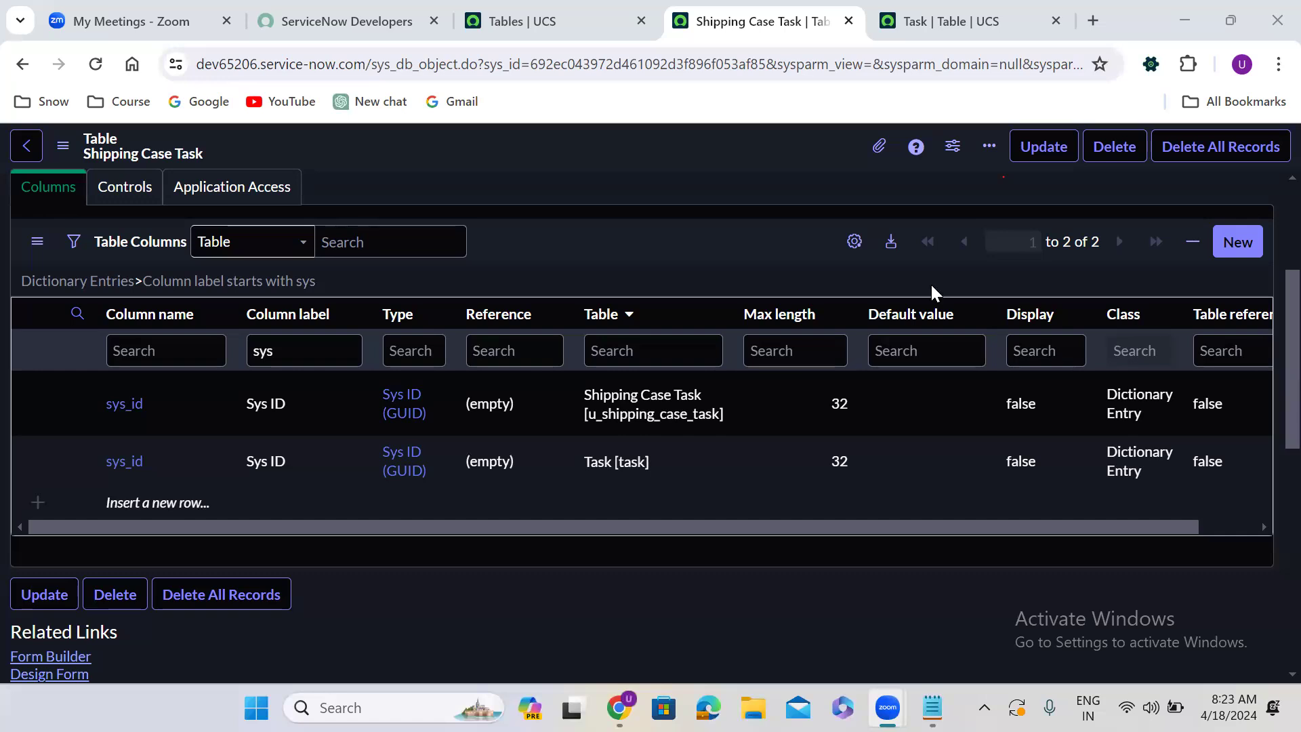
Switch to the 'Task | Table | UCS' tab showing Task's 77 columns.
{"action": "left_click", "coordinate": [946, 8]}
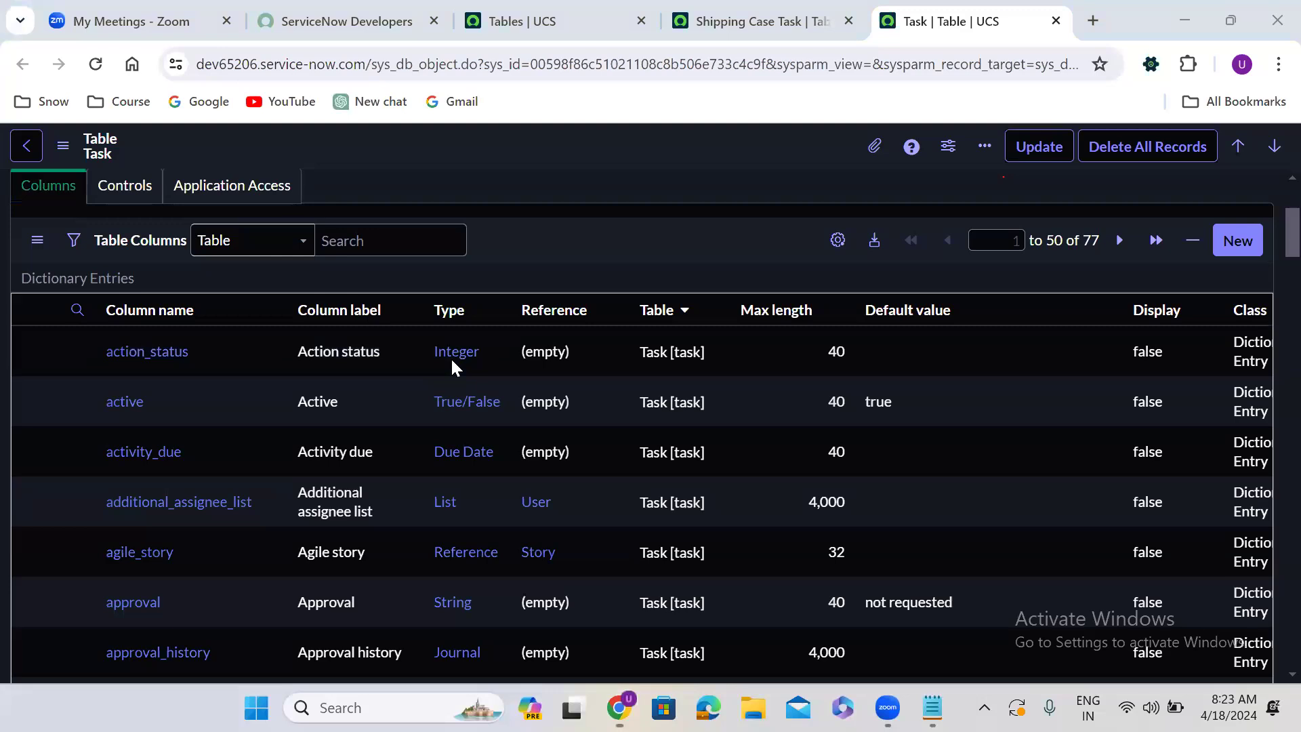
Leave the Task table definition and return to the Shipping Case Task table.
{"action": "left_click", "coordinate": [560, 246]}
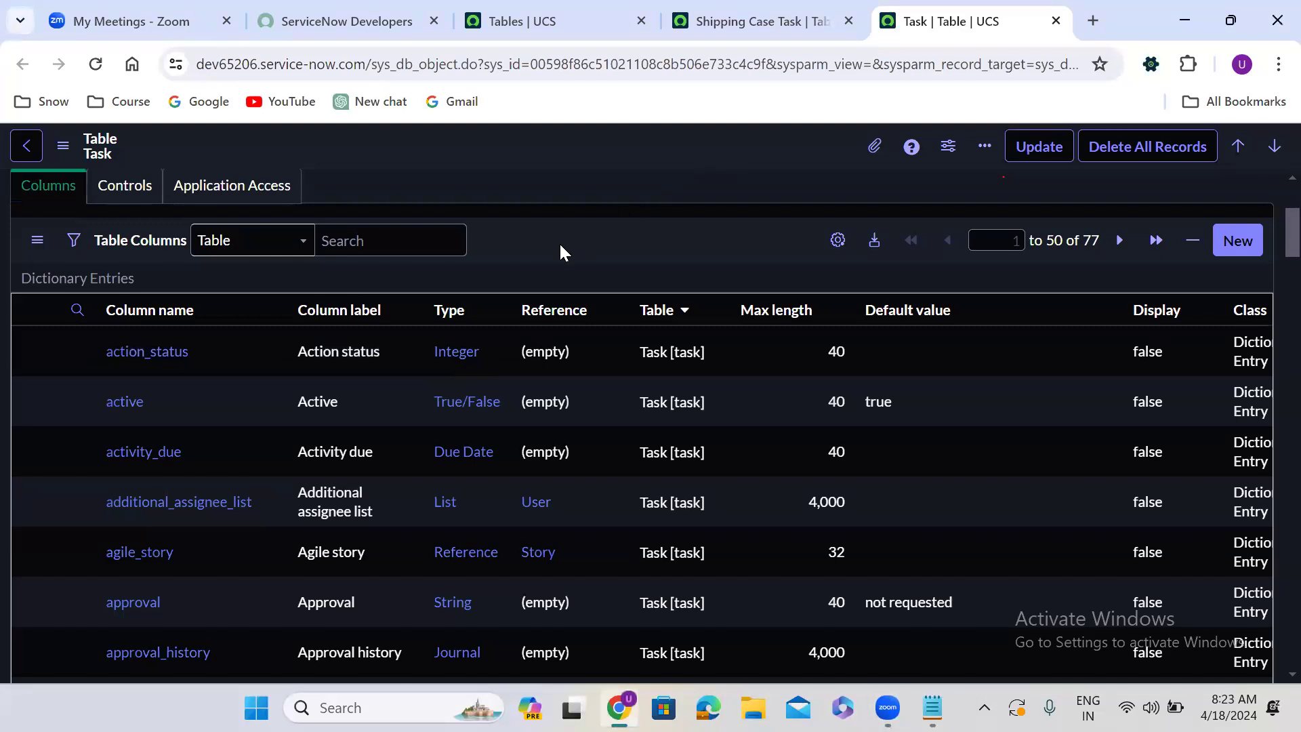
{"action": "scroll", "coordinate": [561, 252], "scroll_direction": "up", "scroll_amount": 3}
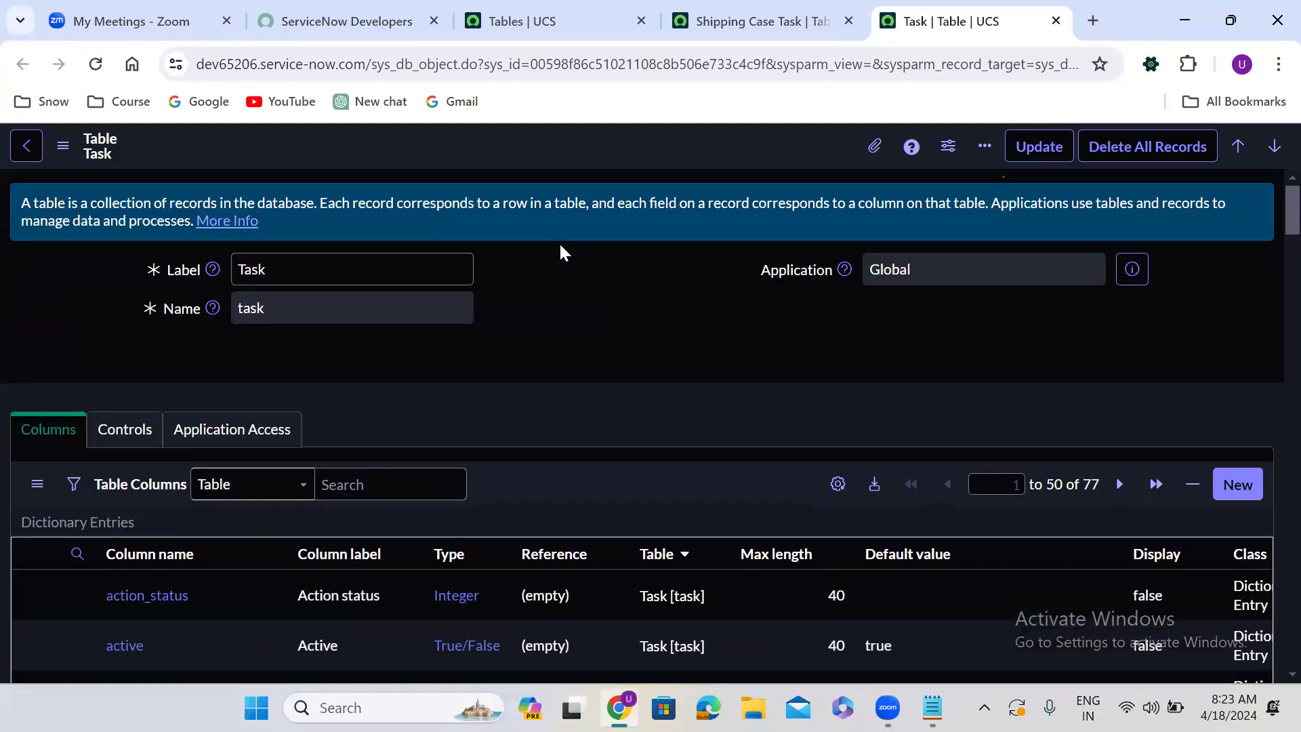
{"action": "left_click", "coordinate": [705, 24]}
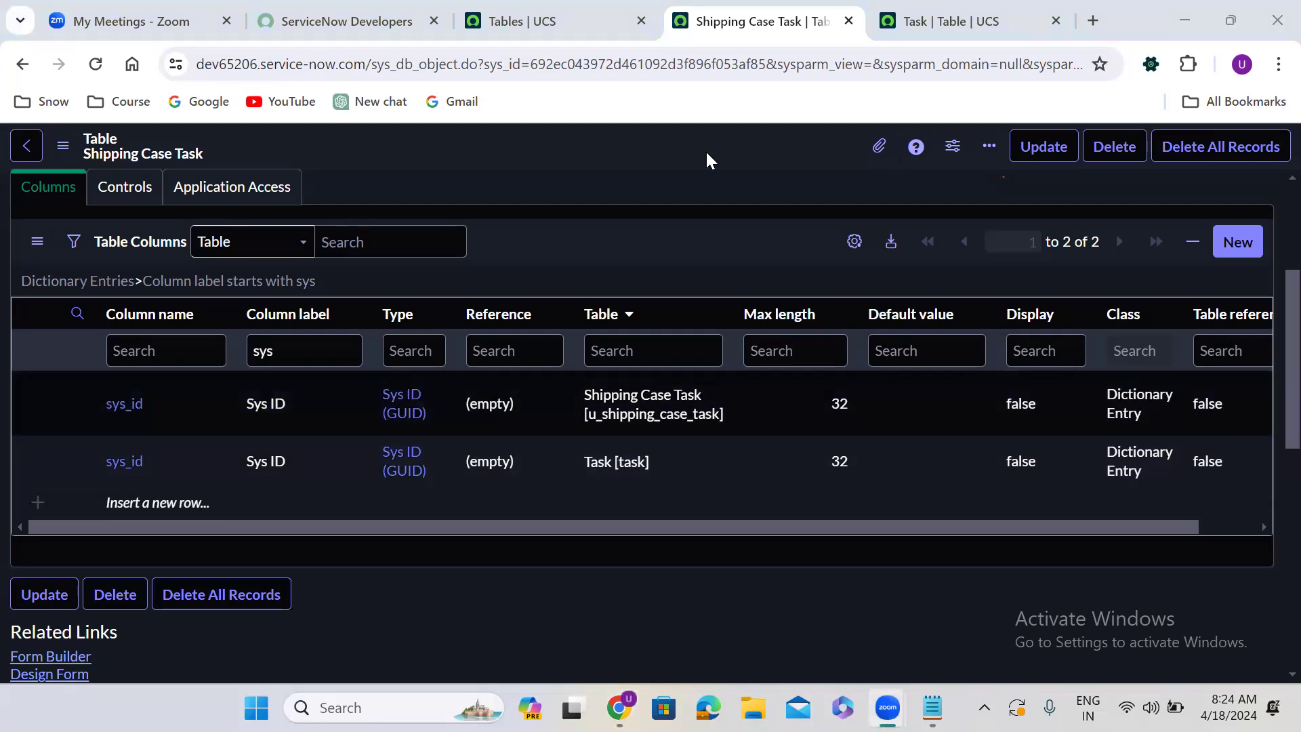
Clear the label filter to show all 78 Shipping Case Task columns.
{"action": "left_click", "coordinate": [608, 238]}
{"action": "left_click", "coordinate": [122, 282]}
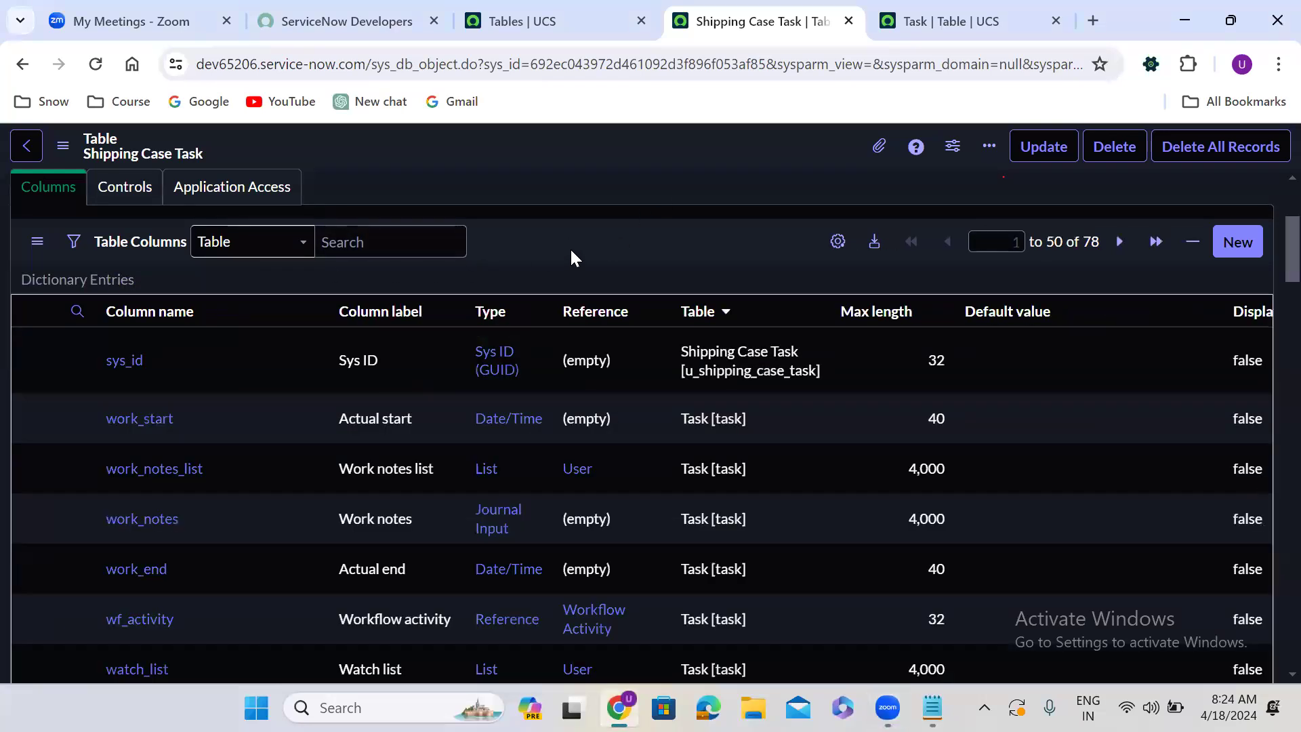
{"action": "scroll", "coordinate": [571, 247], "scroll_direction": "up", "scroll_amount": 4}
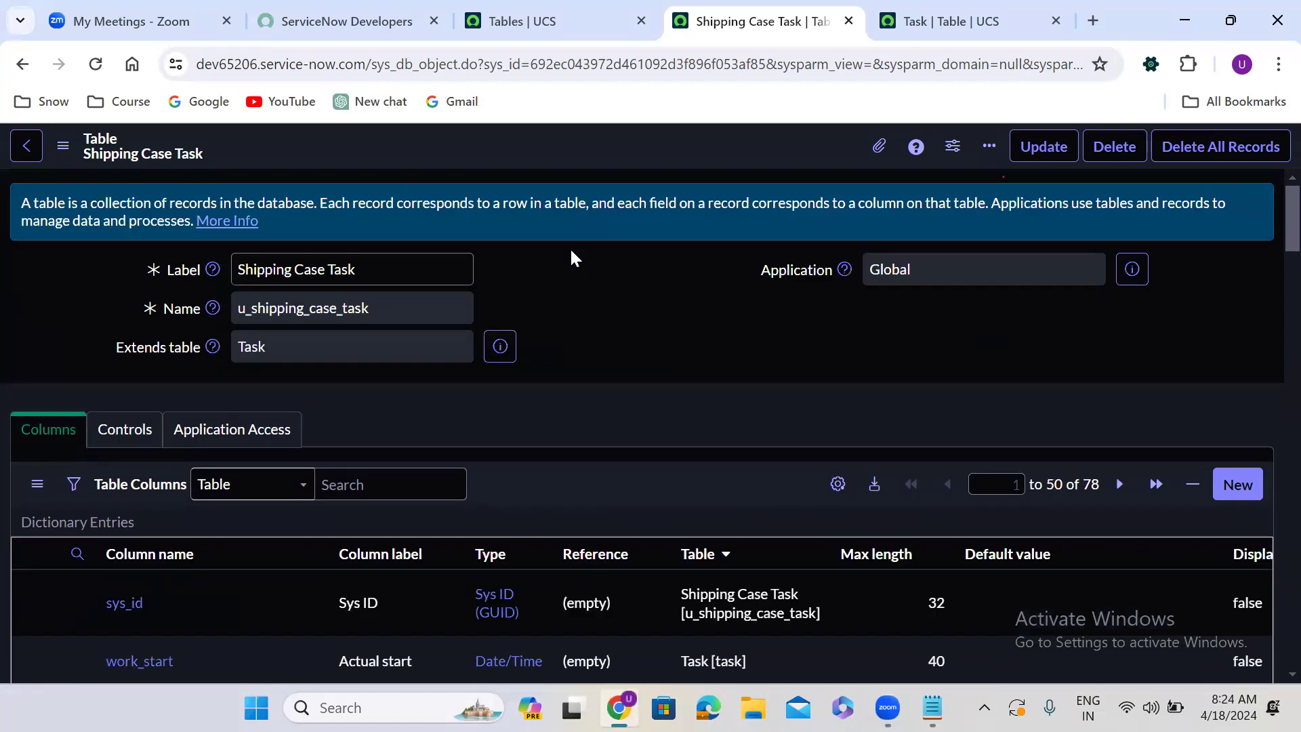
Check that Shipping Case Task extends Task, then return to the Tables list.
{"action": "double_click", "coordinate": [277, 344]}
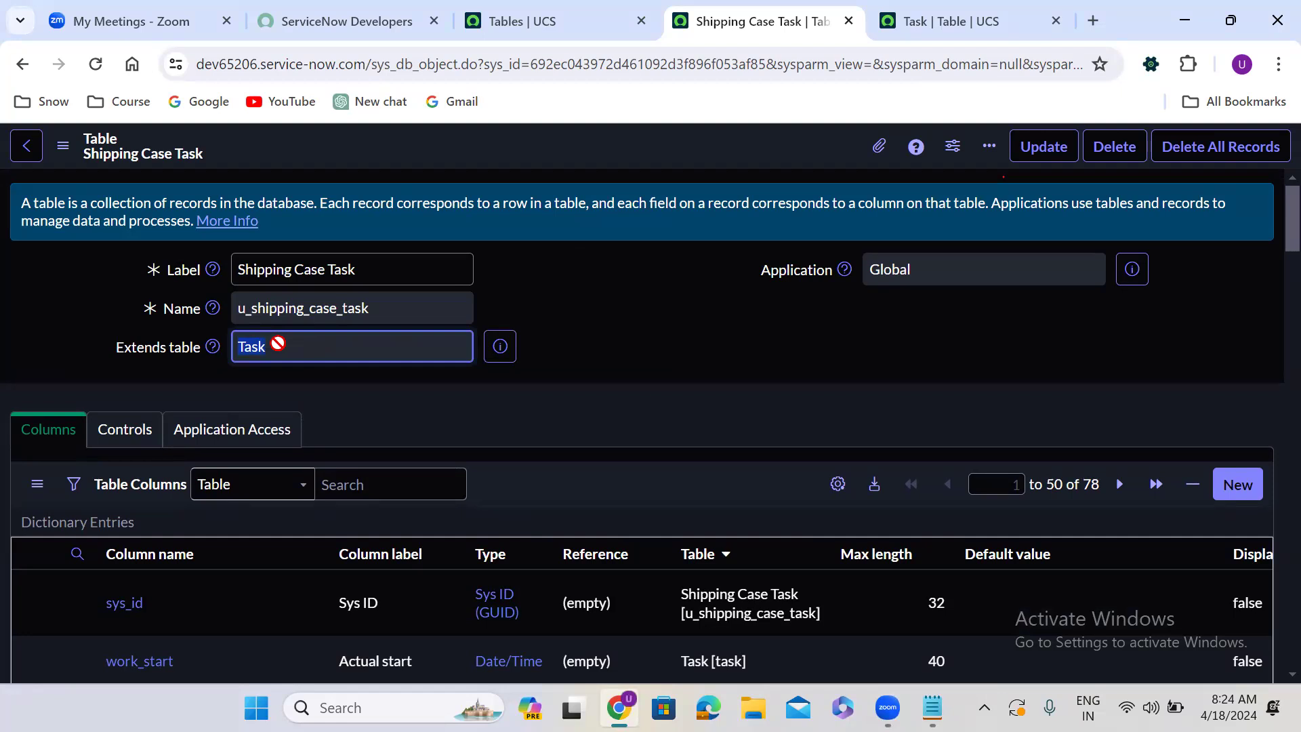
{"action": "left_click", "coordinate": [432, 415]}
{"action": "scroll", "coordinate": [432, 415], "scroll_direction": "down", "scroll_amount": 1}
{"action": "scroll", "coordinate": [430, 412], "scroll_direction": "down", "scroll_amount": 3}
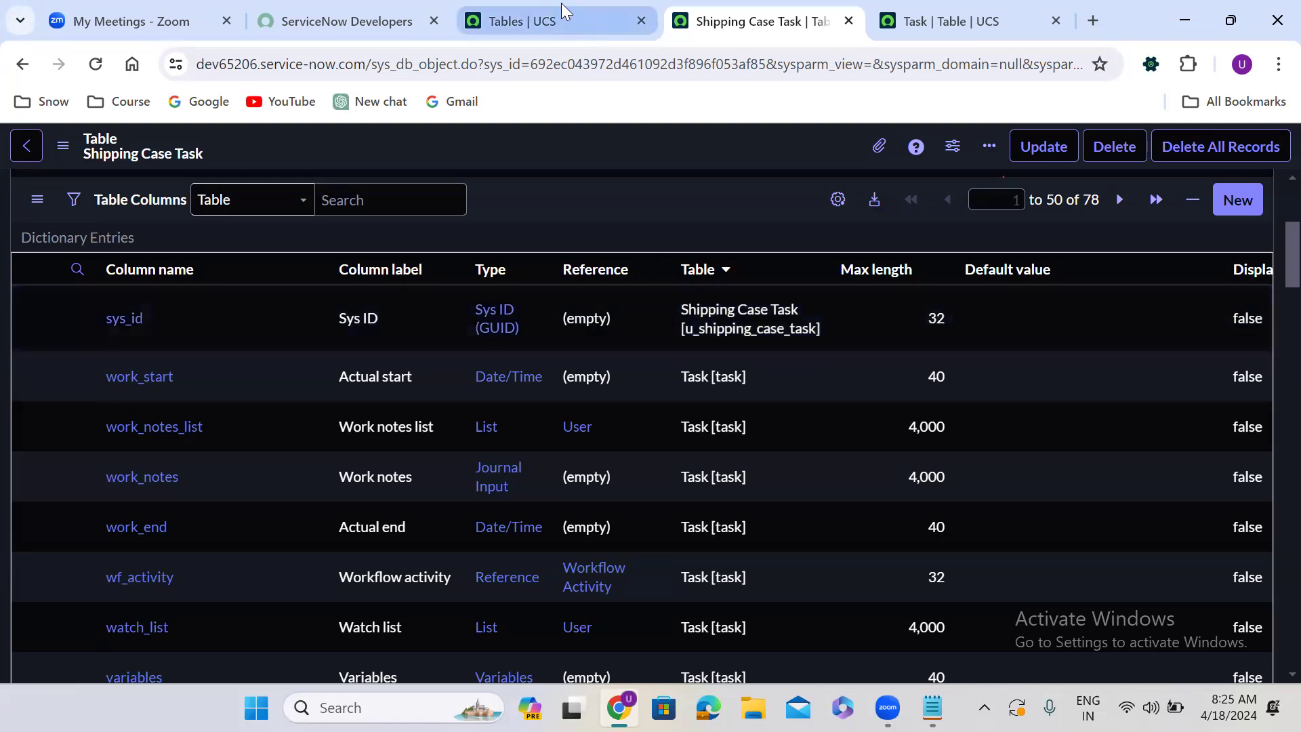
{"action": "left_click", "coordinate": [556, 8]}
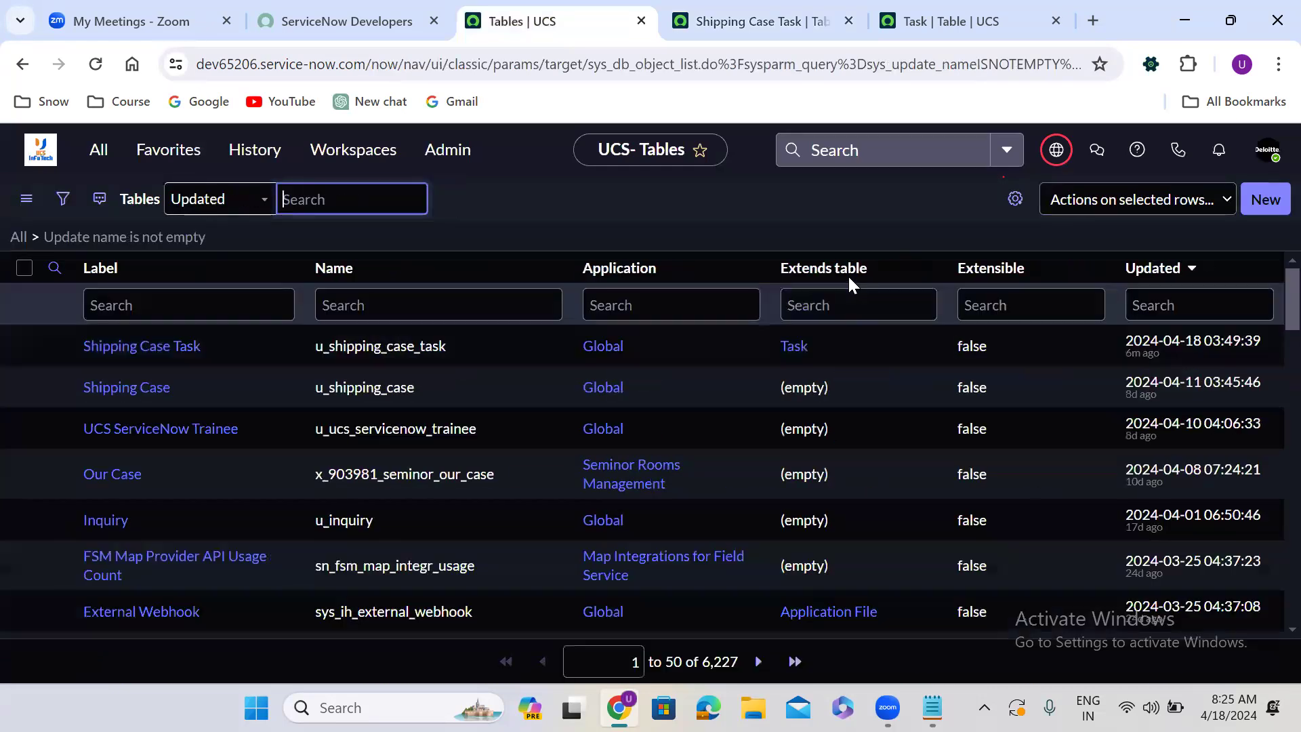
Filter the Tables list on Extends table =Task, leaving 64 tables.
{"action": "left_click", "coordinate": [821, 306]}
{"action": "type", "text": "=Task"}
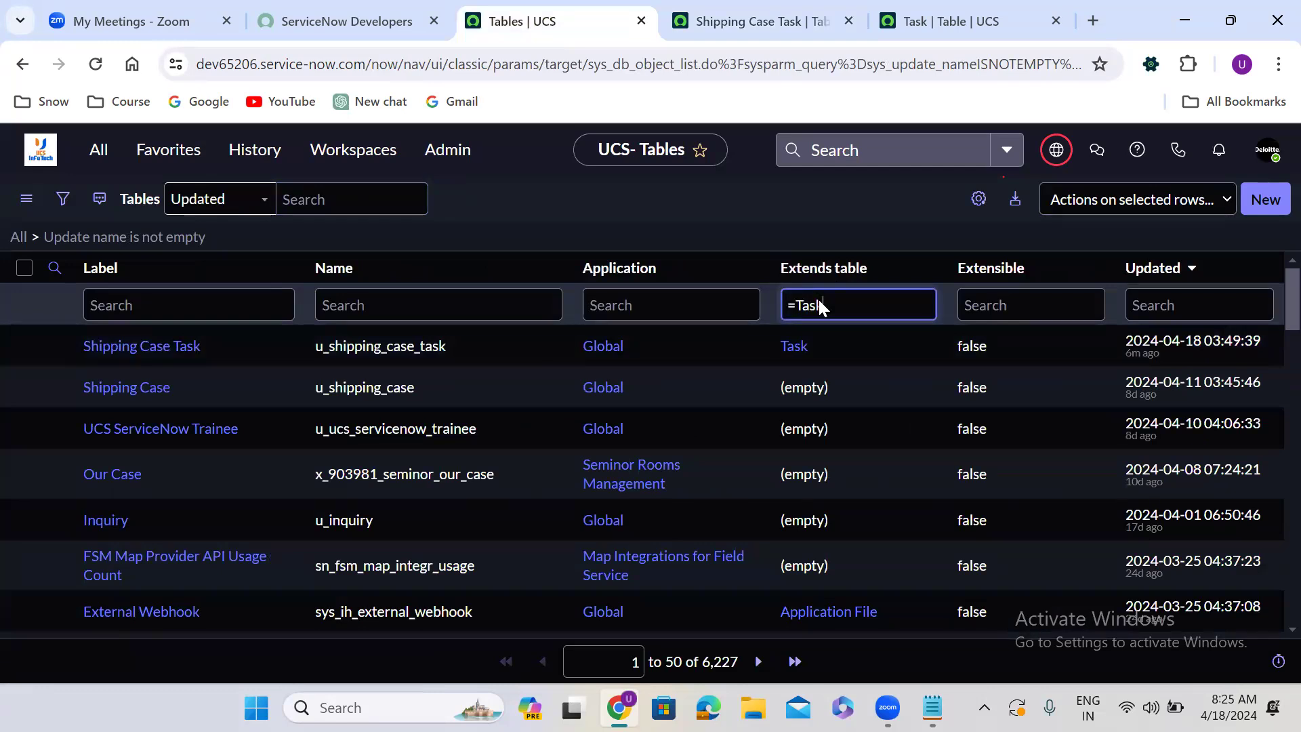
{"action": "key", "text": "Return"}
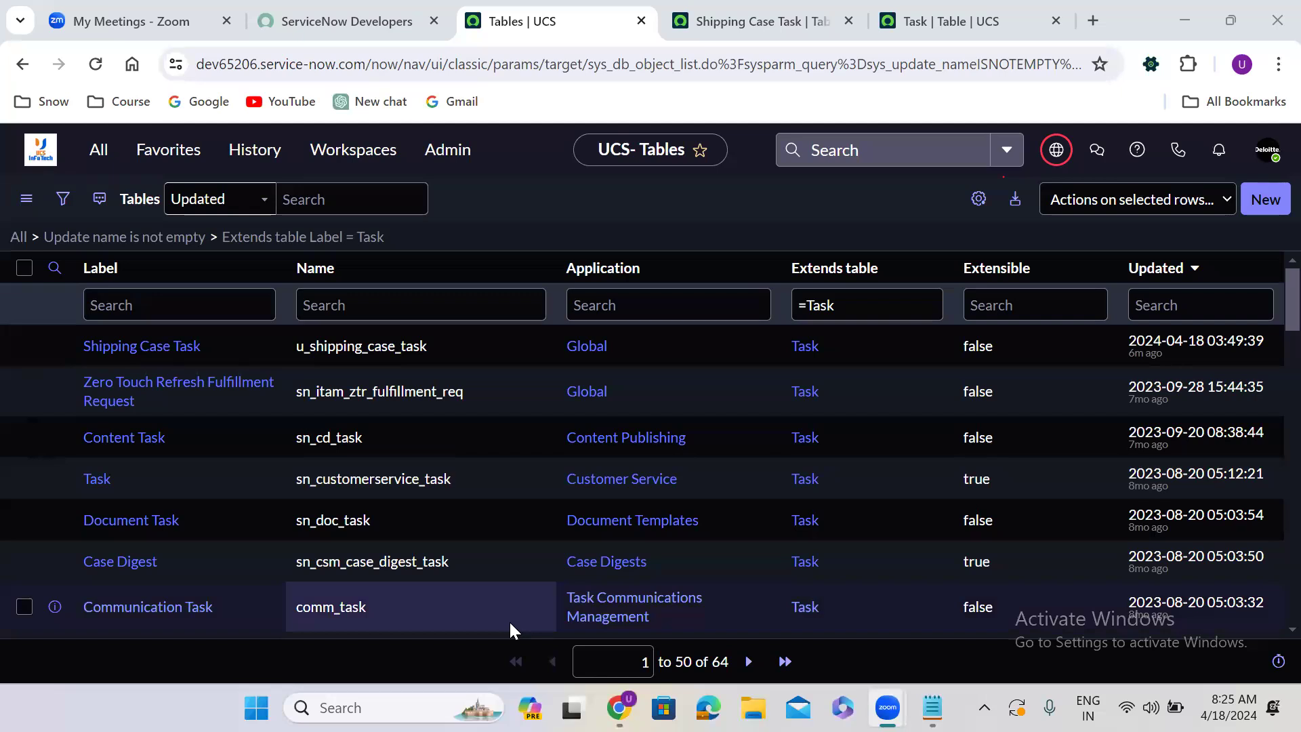
{"action": "left_click", "coordinate": [858, 651]}
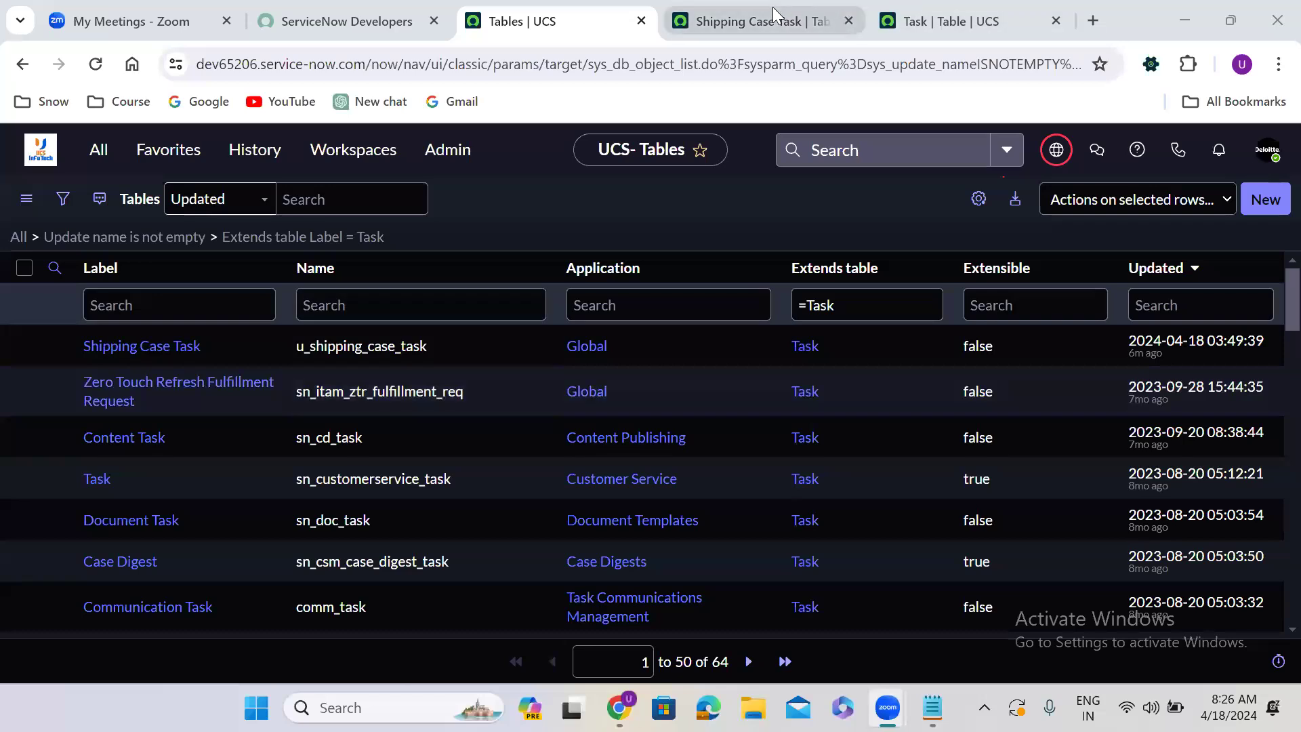
{"action": "left_click", "coordinate": [752, 21]}
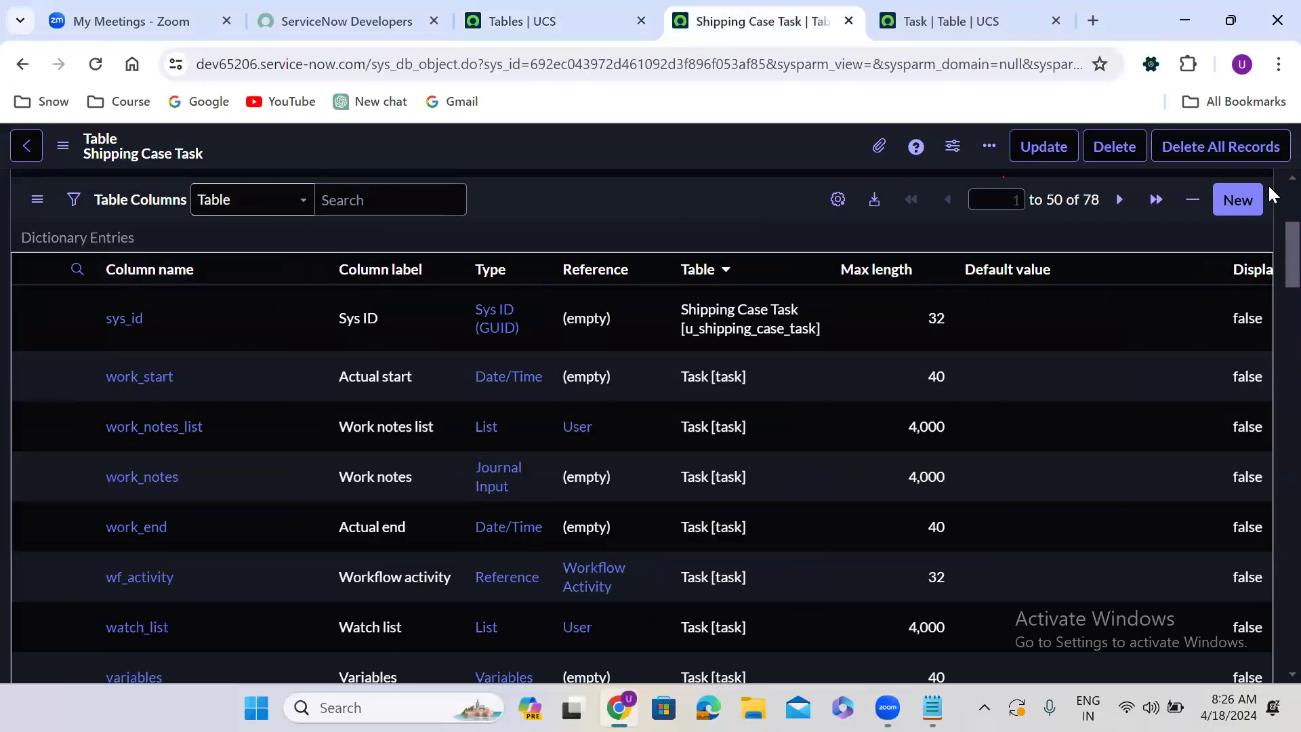
{"action": "scroll", "coordinate": [1273, 193], "scroll_direction": "up", "scroll_amount": 4}
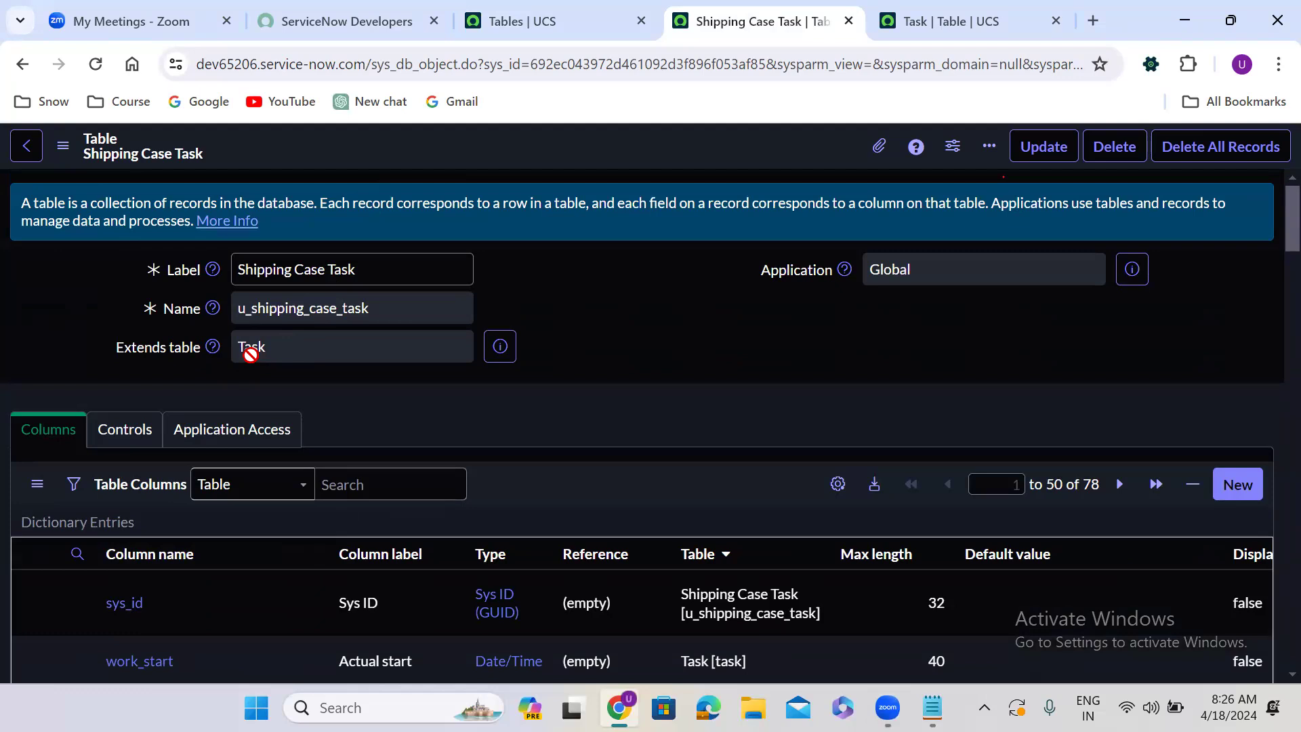
{"action": "left_click", "coordinate": [548, 10]}
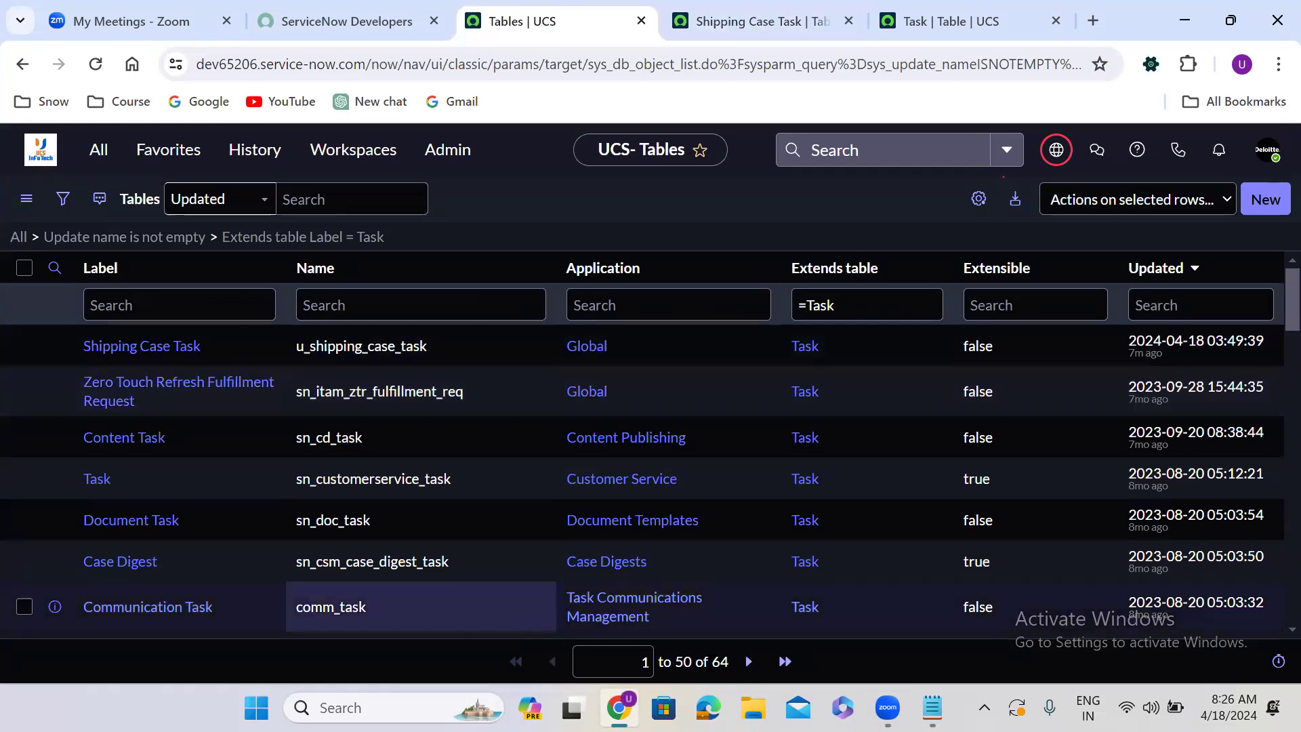
{"action": "left_click", "coordinate": [721, 664]}
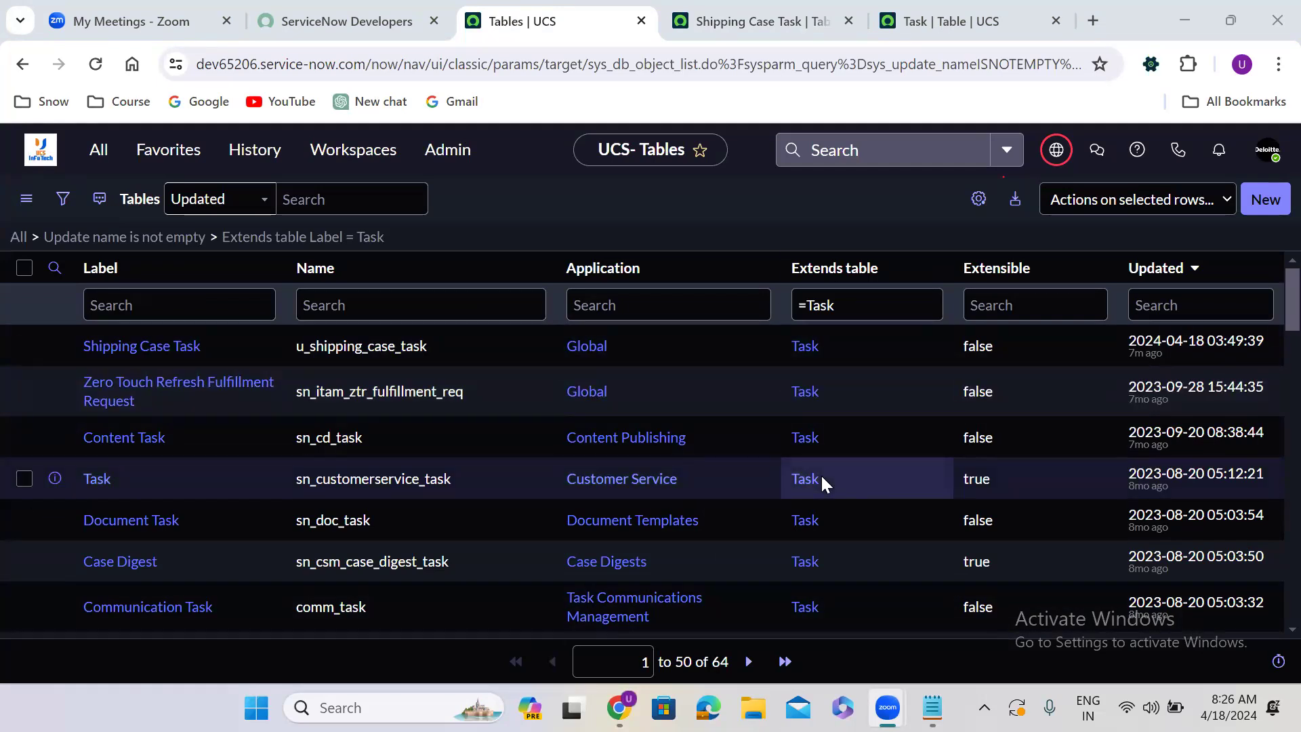
Filter the Task-extending tables to Label =incident.
{"action": "left_click", "coordinate": [108, 299]}
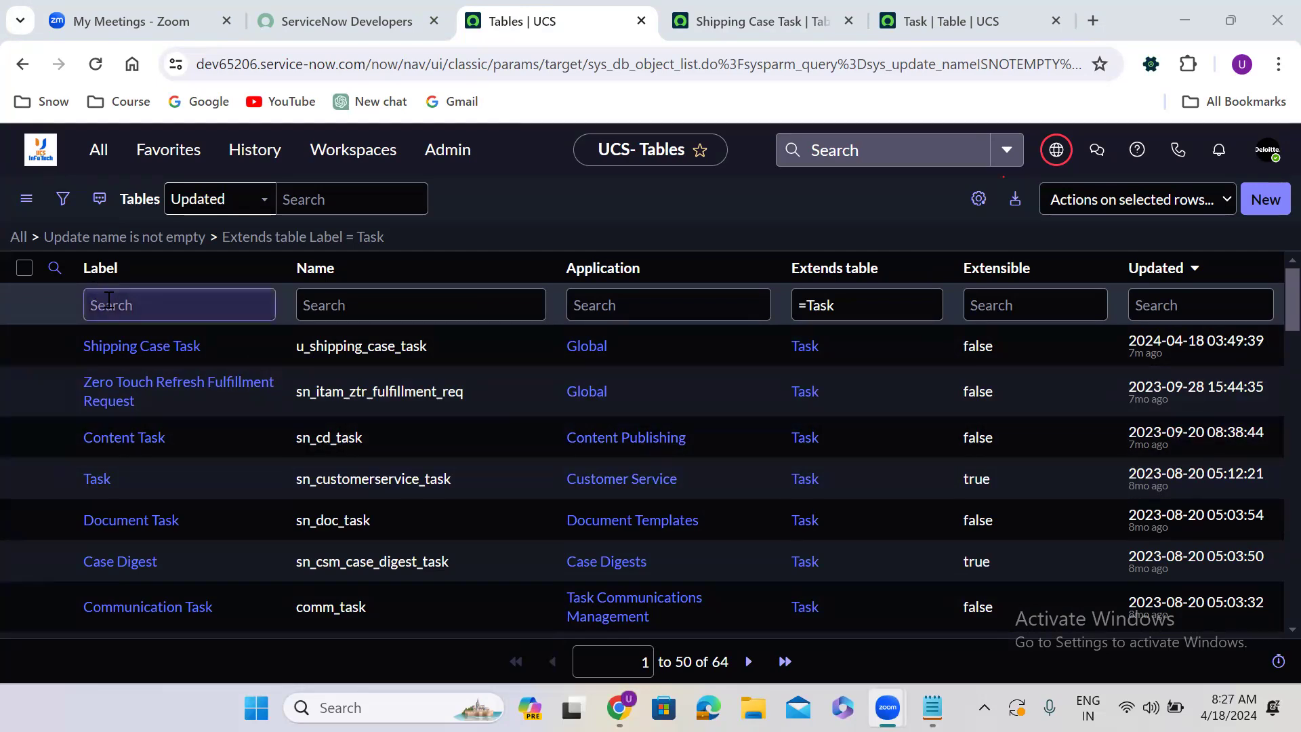
{"action": "left_click", "coordinate": [109, 299]}
{"action": "type", "text": "=in"}
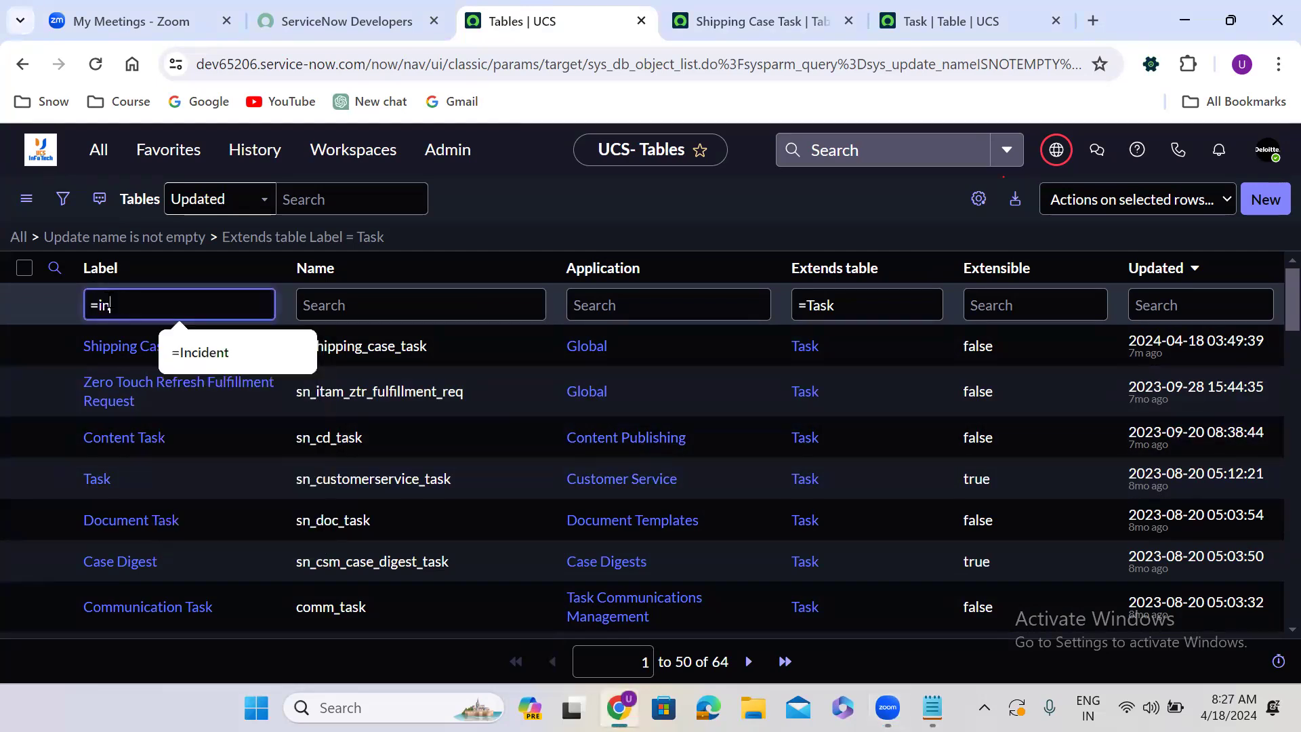
{"action": "type", "text": "cident"}
{"action": "key", "text": "Return"}
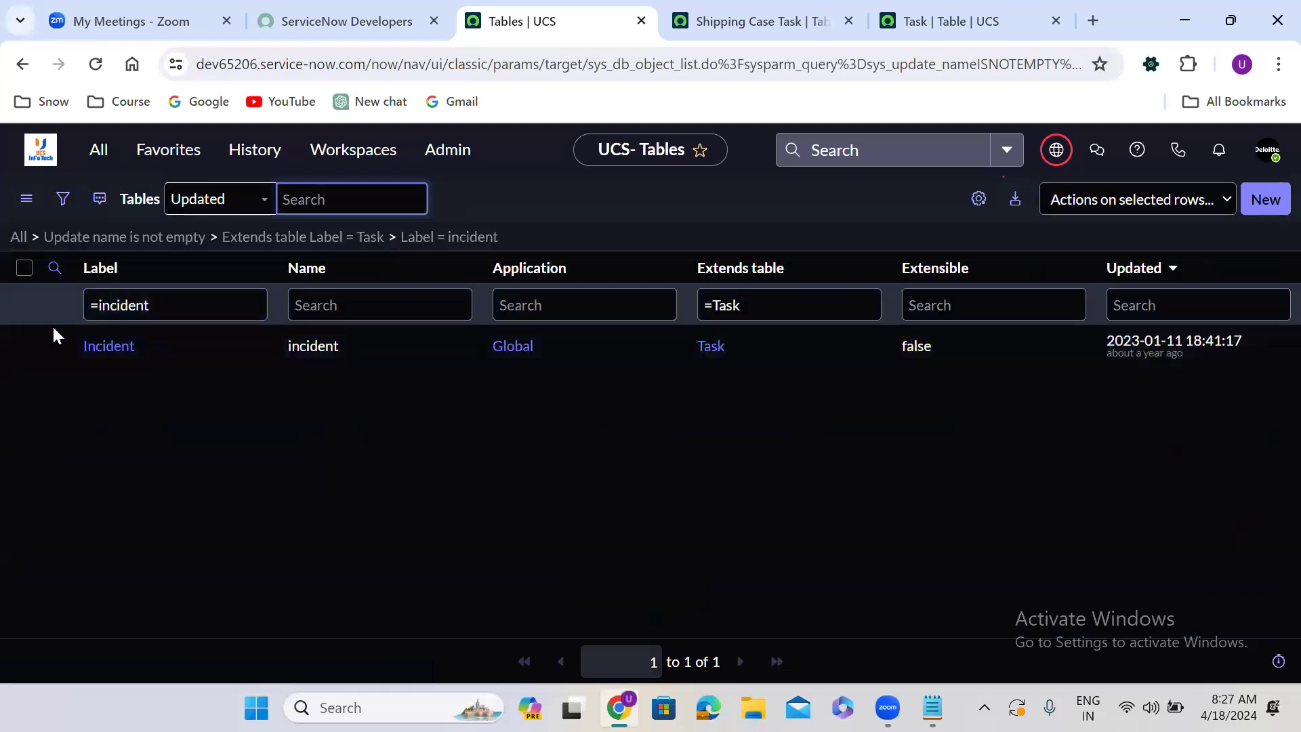
Open the Incident table definition in a new tab and review it.
{"action": "right_click", "coordinate": [52, 346]}
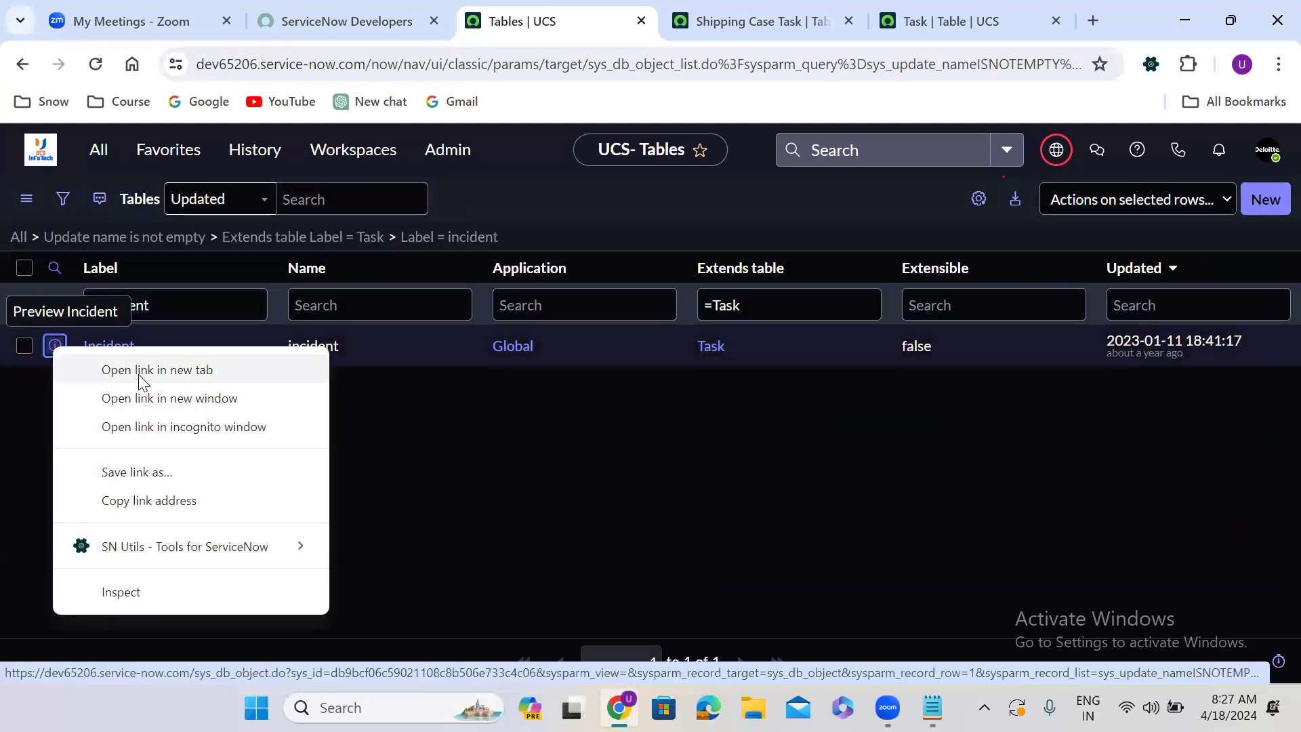
{"action": "left_click", "coordinate": [137, 372]}
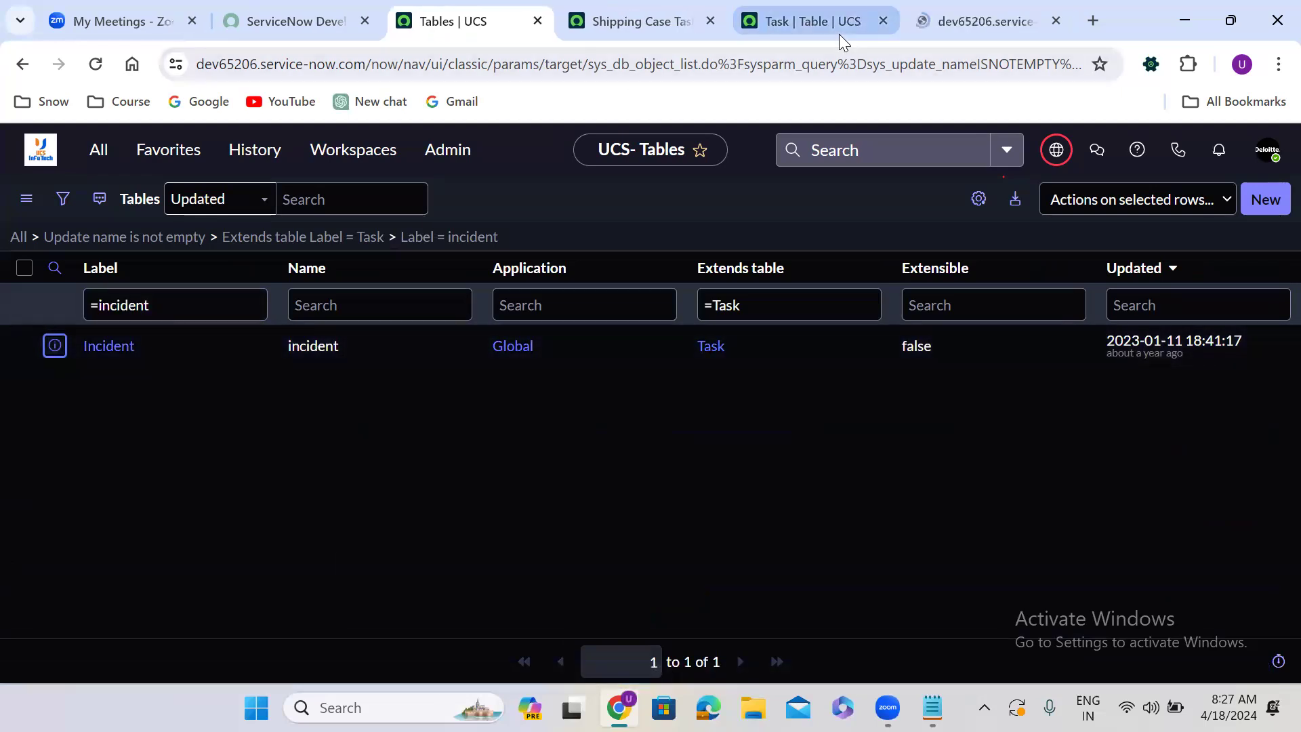
{"action": "left_click", "coordinate": [969, 24]}
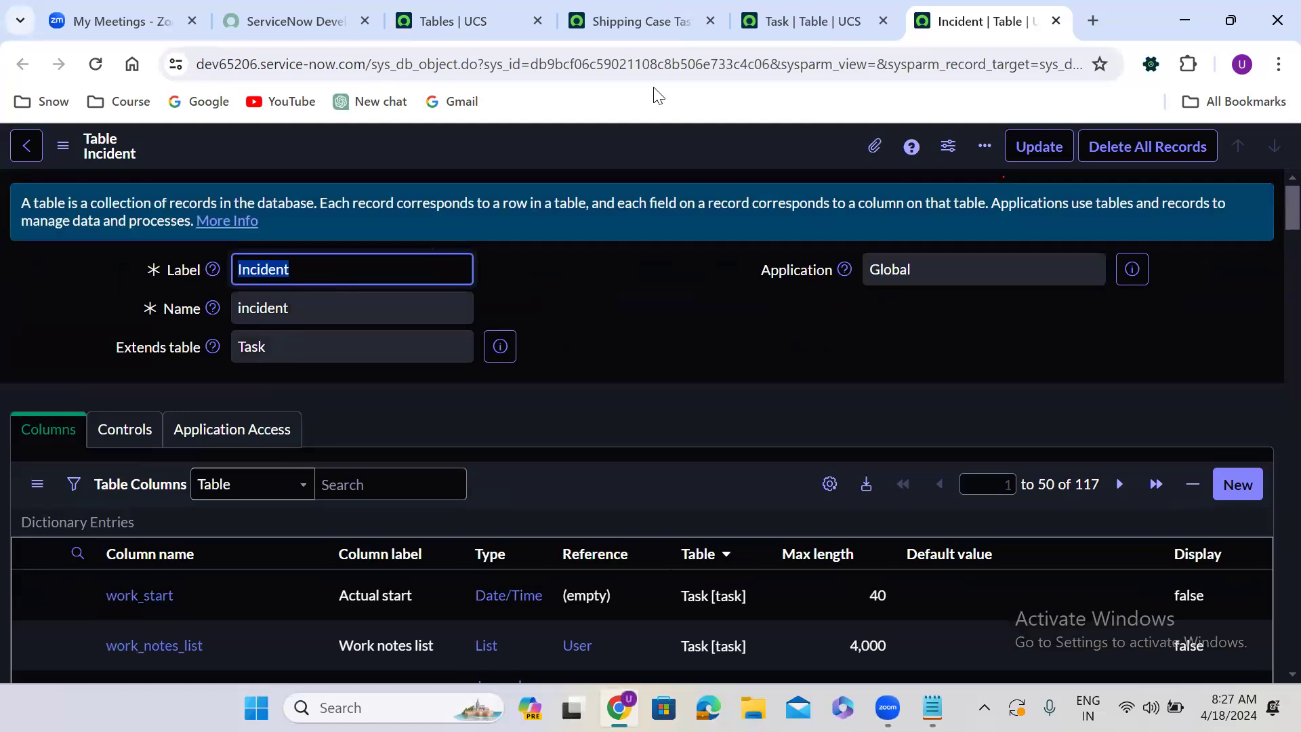
{"action": "left_click", "coordinate": [466, 27]}
Change the label filter to =problem and open the Problem table definition in a new tab.
{"action": "double_click", "coordinate": [141, 305]}
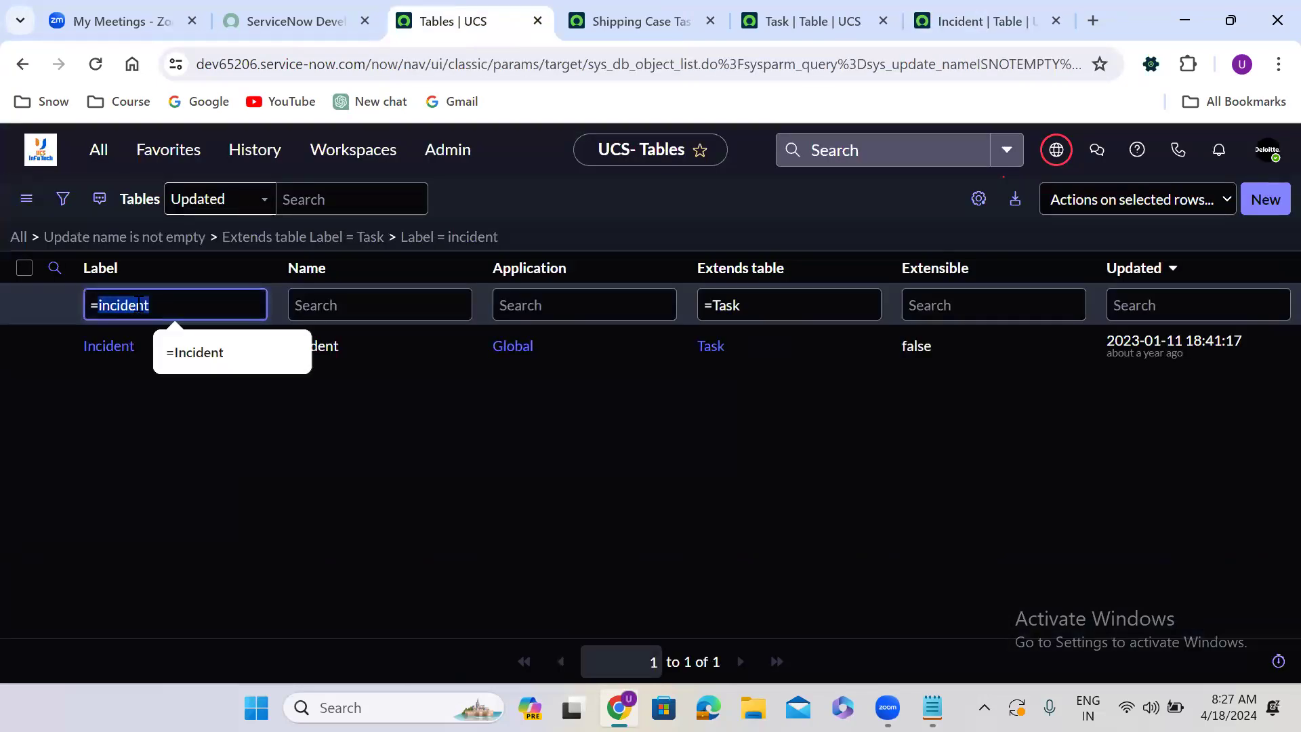
{"action": "type", "text": "problem"}
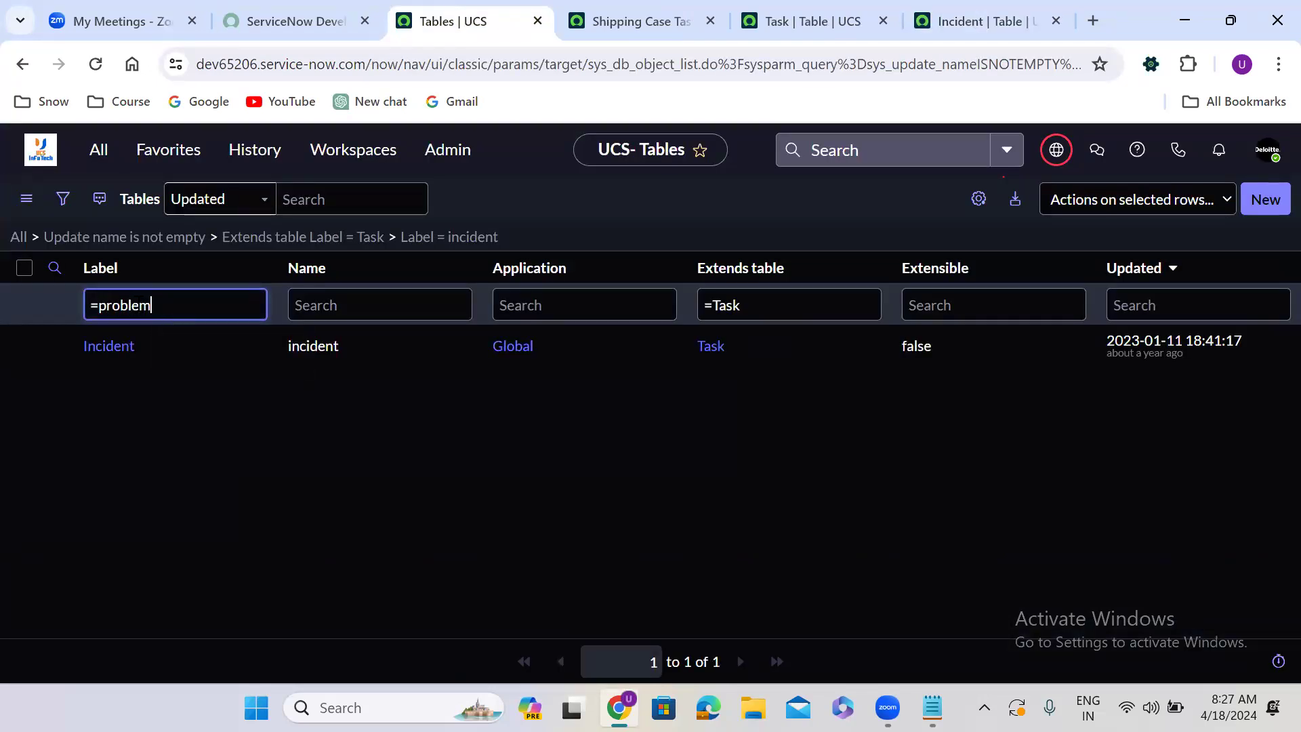
{"action": "key", "text": "Return"}
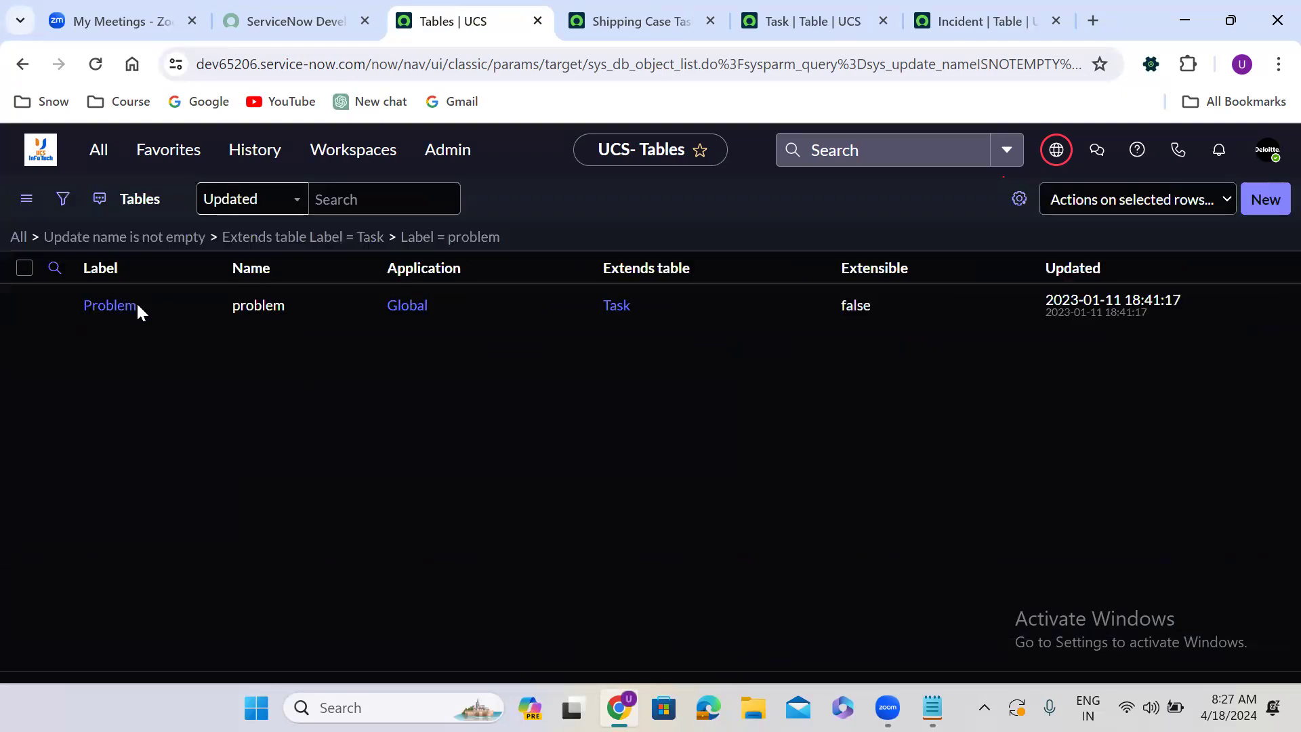
{"action": "right_click", "coordinate": [56, 345]}
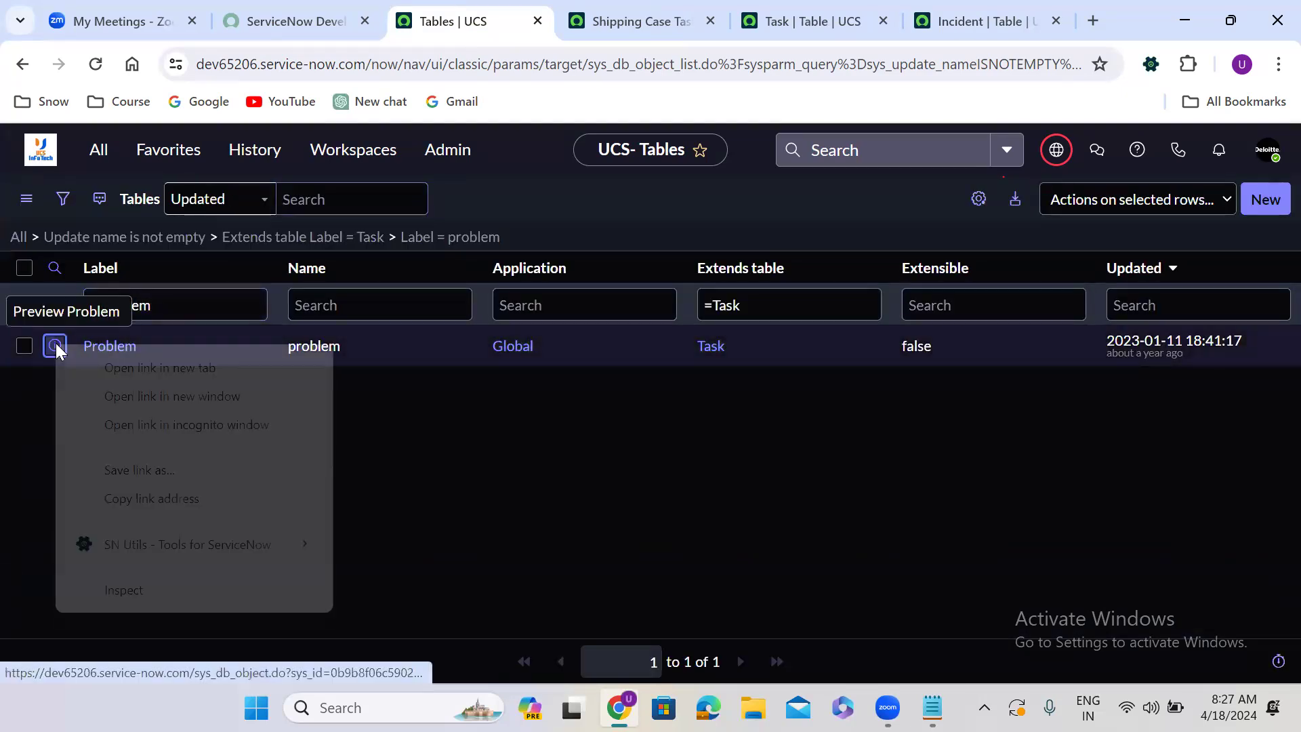
{"action": "left_click", "coordinate": [83, 358]}
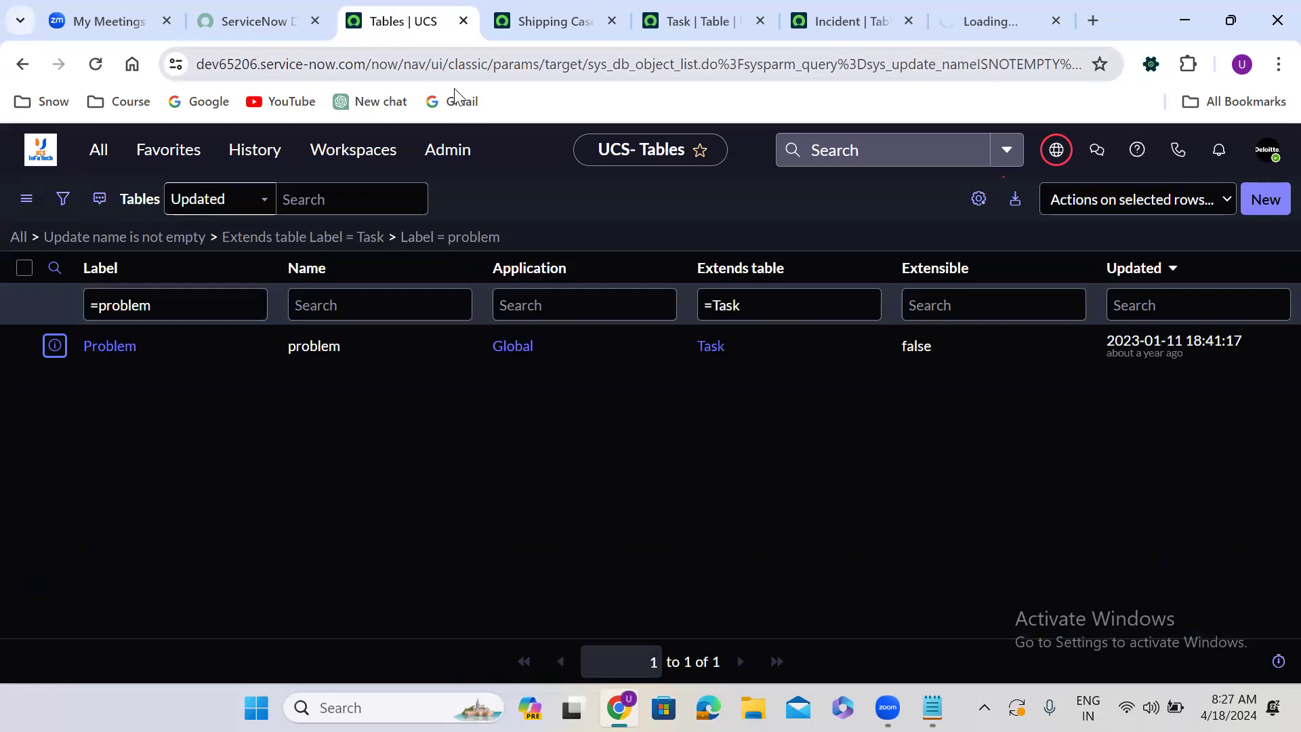
{"action": "left_click", "coordinate": [976, 19]}
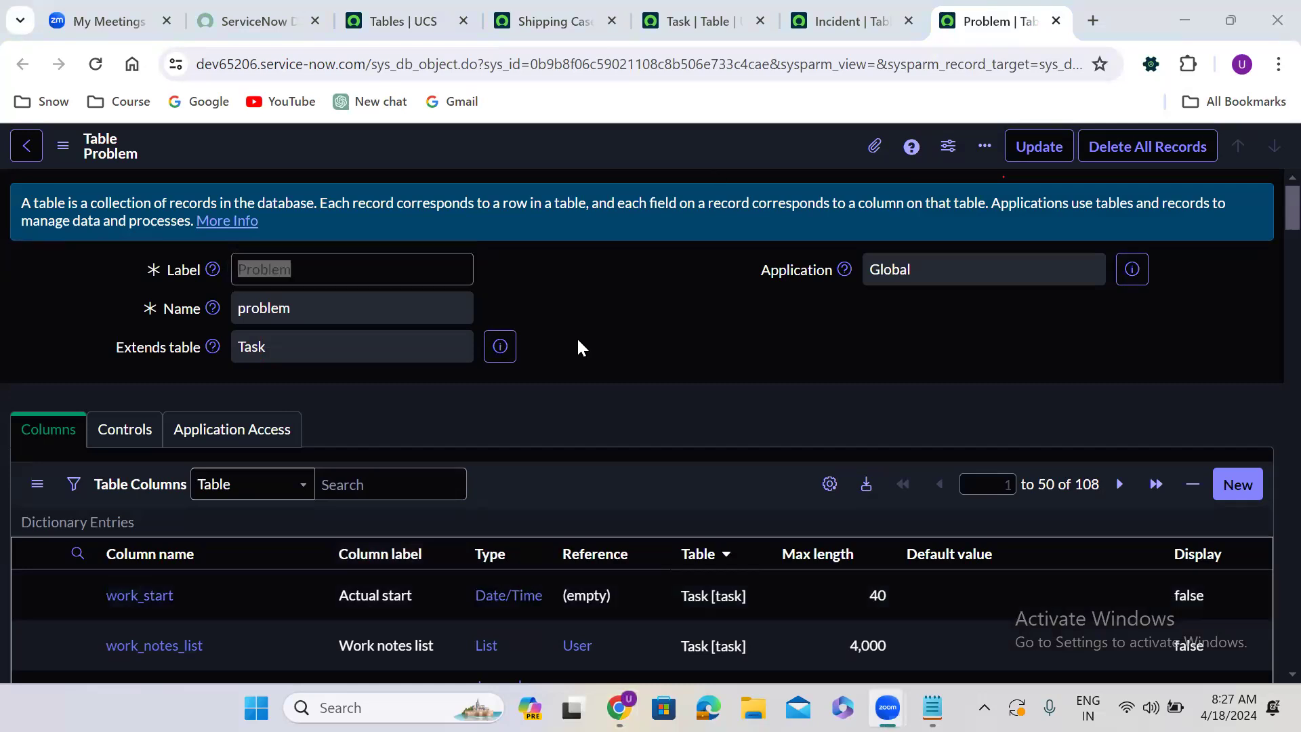
Page through all 108 Problem columns: 1-50, 51-100 and 101-108.
{"action": "scroll", "coordinate": [558, 377], "scroll_direction": "down", "scroll_amount": 7}
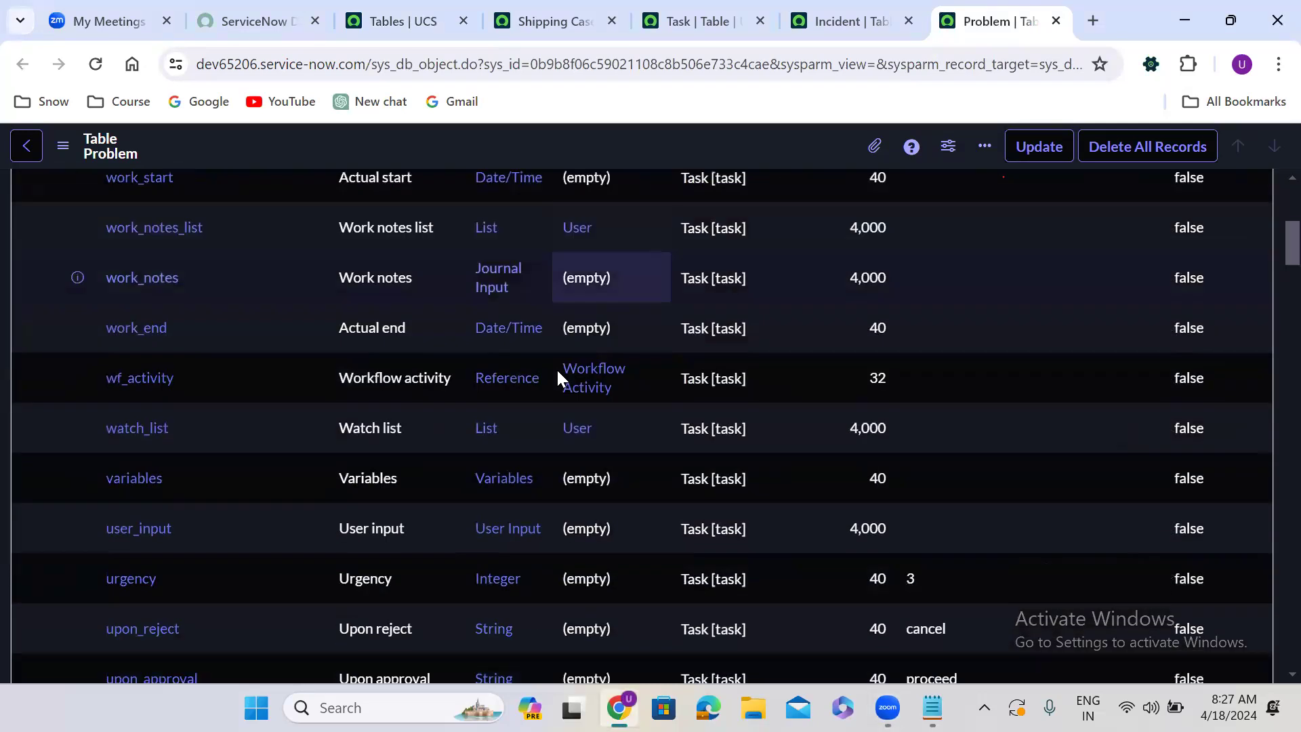
{"action": "scroll", "coordinate": [557, 377], "scroll_direction": "down", "scroll_amount": 11}
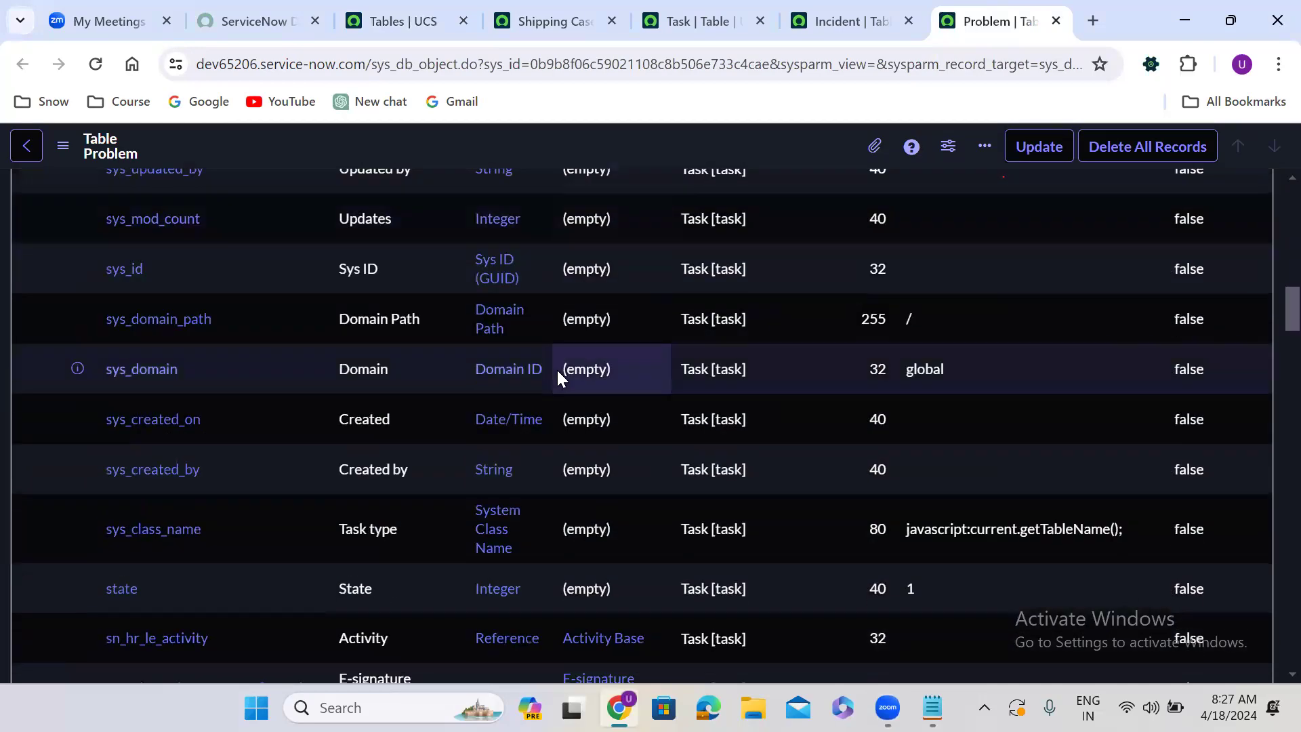
{"action": "scroll", "coordinate": [557, 373], "scroll_direction": "down", "scroll_amount": 18}
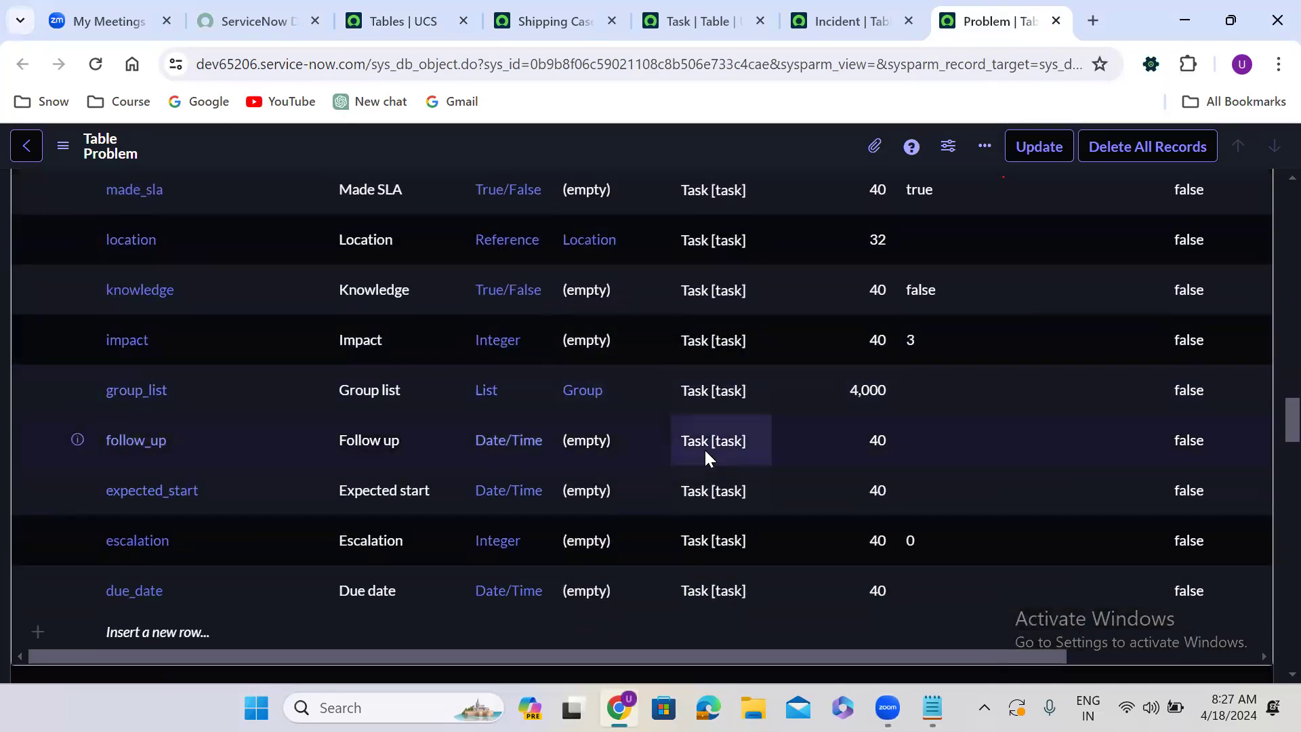
{"action": "scroll", "coordinate": [704, 449], "scroll_direction": "down", "scroll_amount": 3}
{"action": "scroll", "coordinate": [705, 449], "scroll_direction": "up", "scroll_amount": 8}
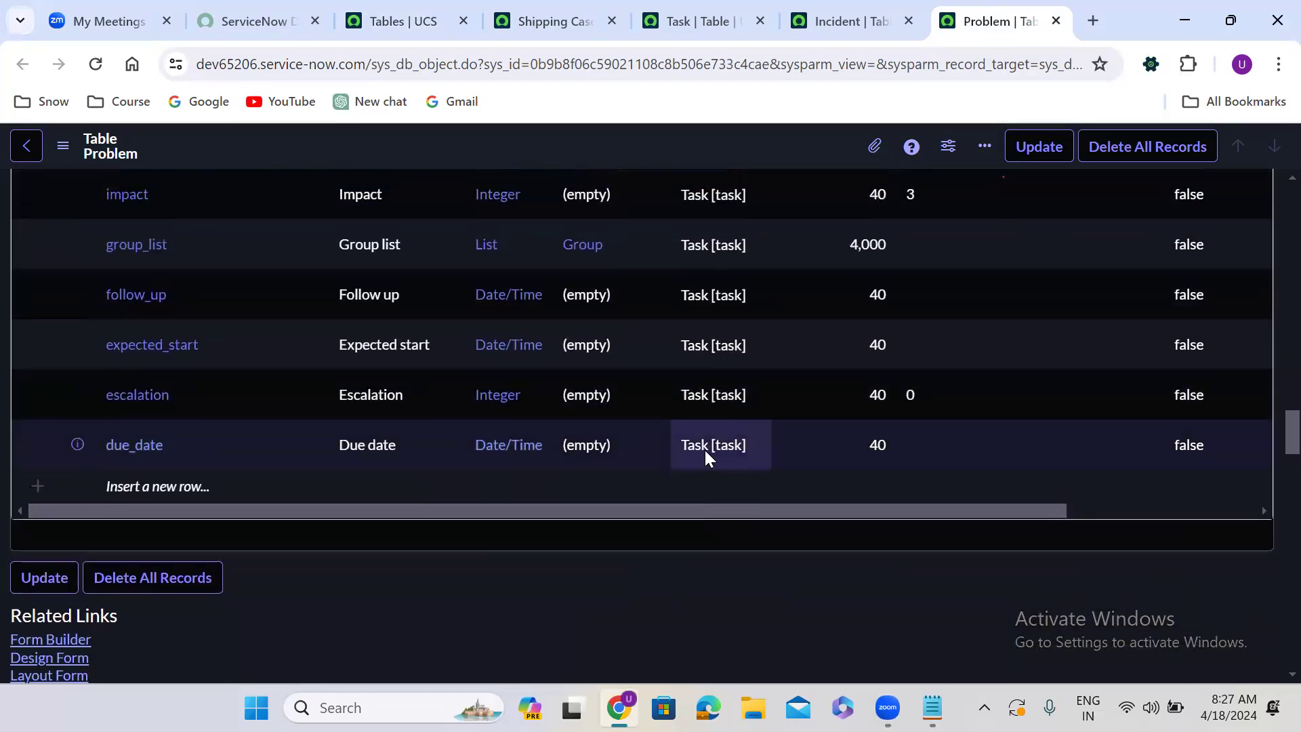
{"action": "scroll", "coordinate": [705, 449], "scroll_direction": "up", "scroll_amount": 20}
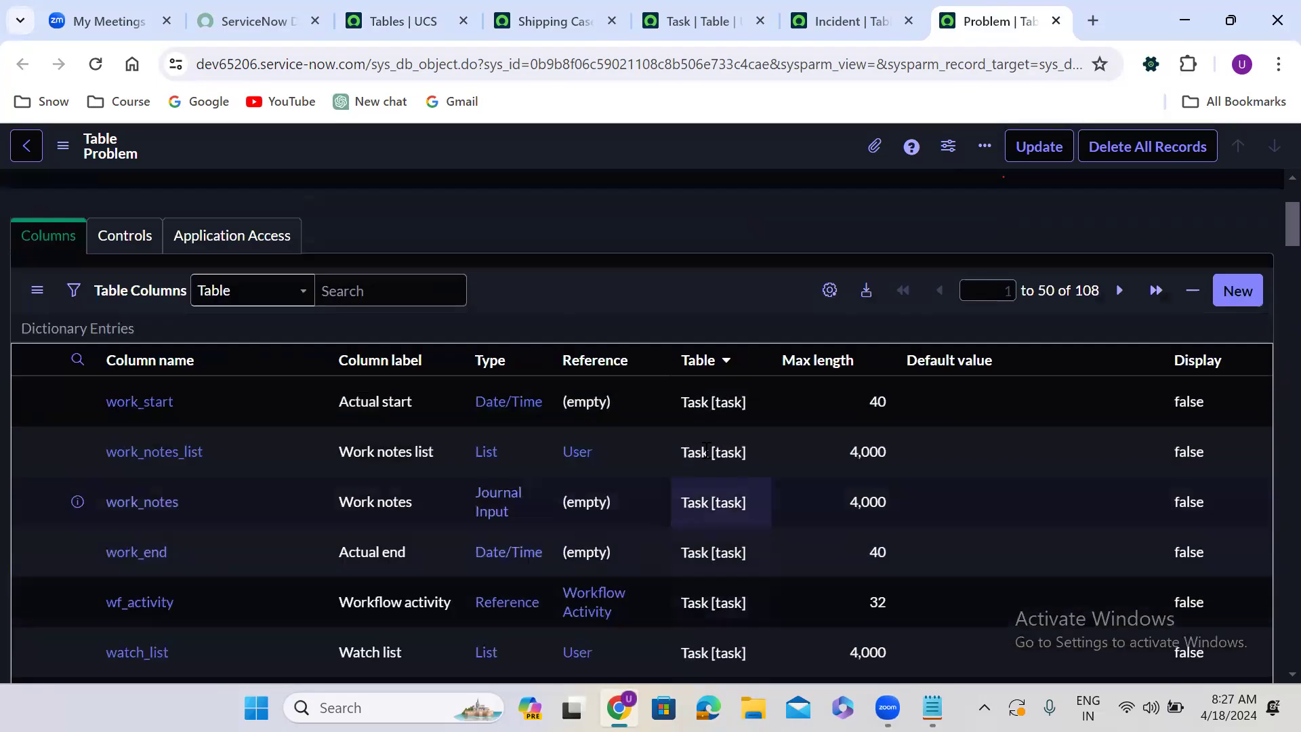
{"action": "scroll", "coordinate": [707, 450], "scroll_direction": "down", "scroll_amount": 2}
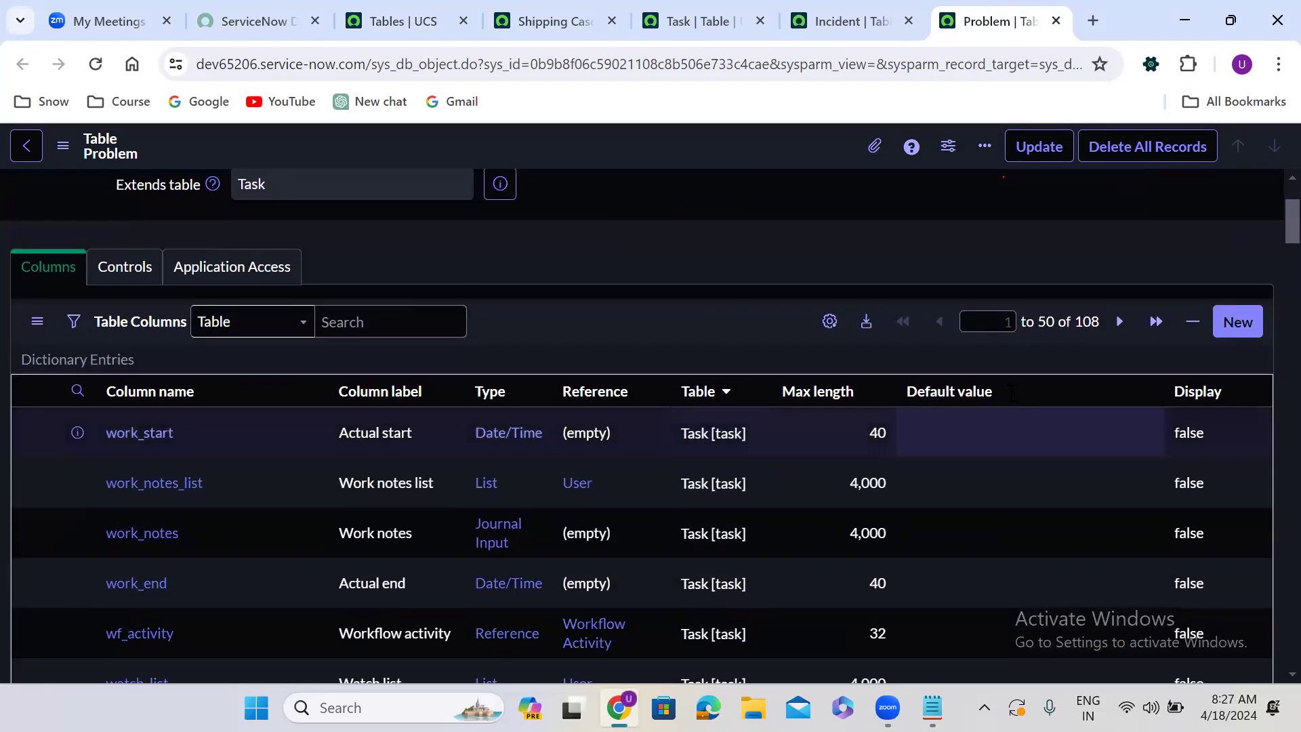
{"action": "left_click", "coordinate": [1121, 329]}
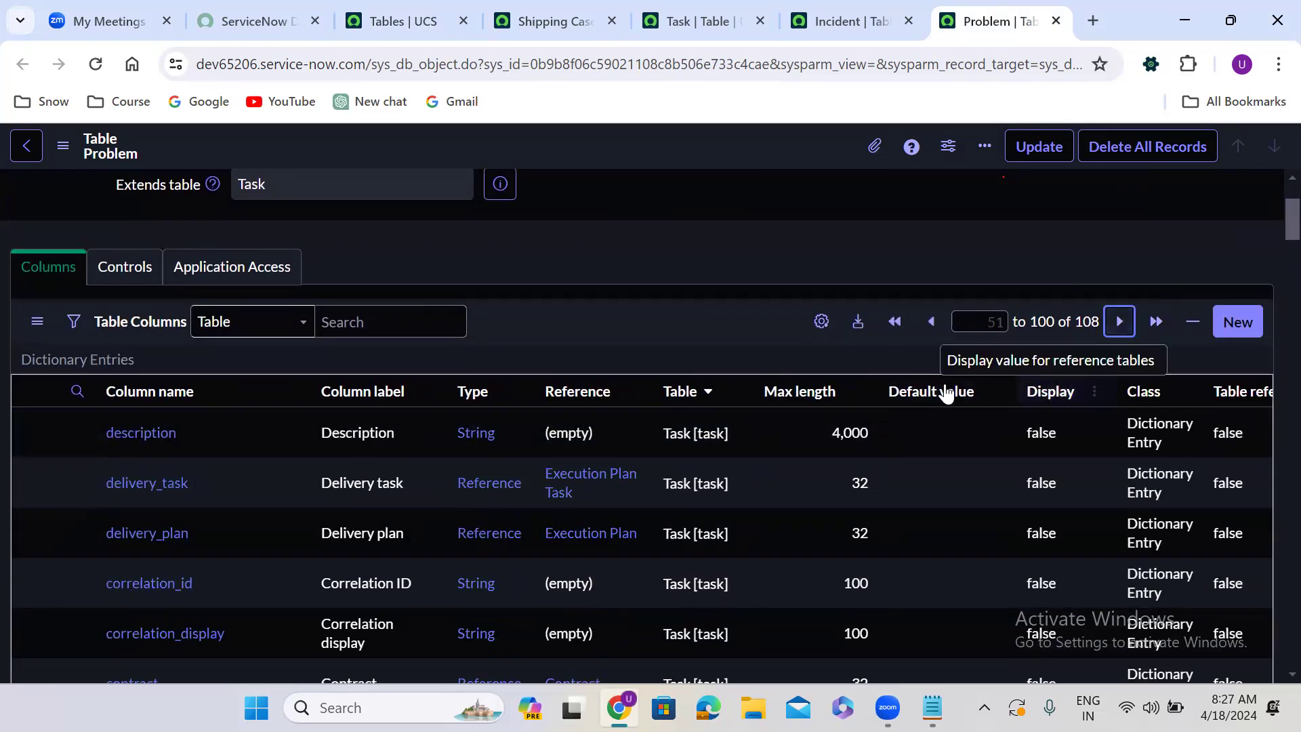
{"action": "left_click", "coordinate": [1119, 325]}
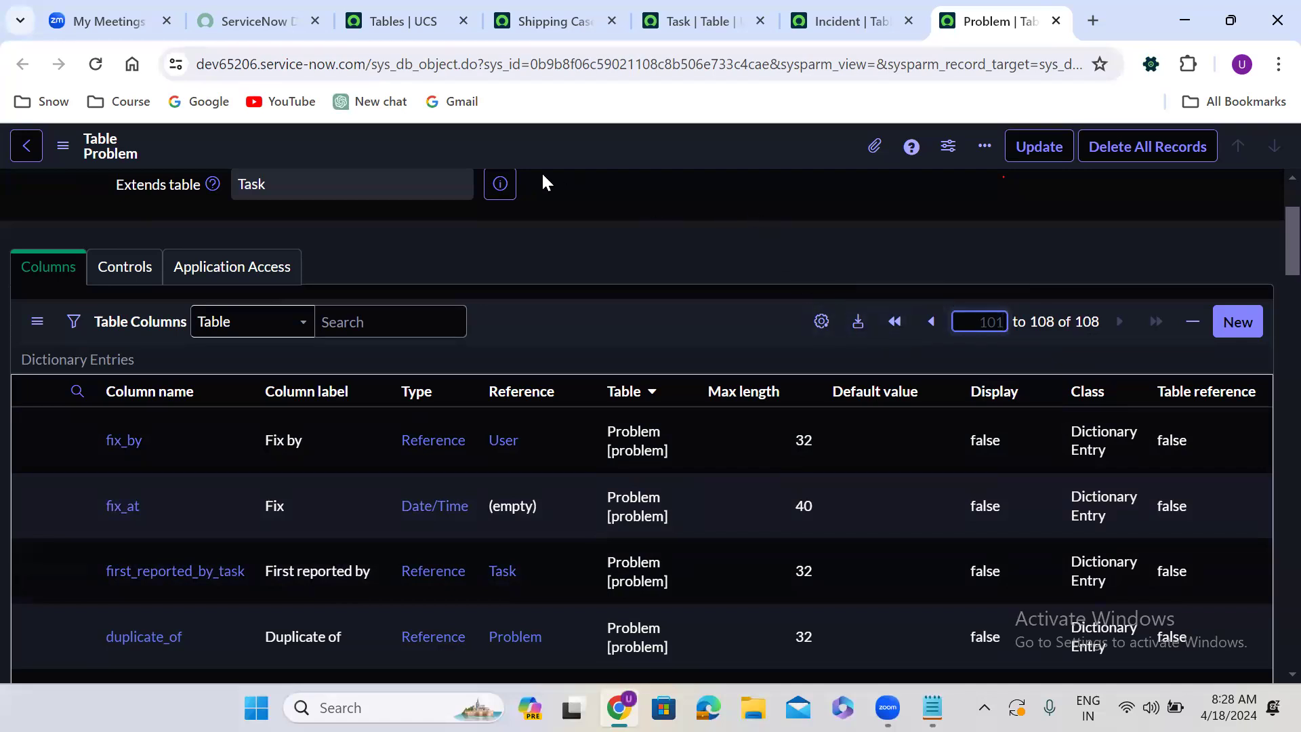
{"action": "left_click", "coordinate": [434, 23]}
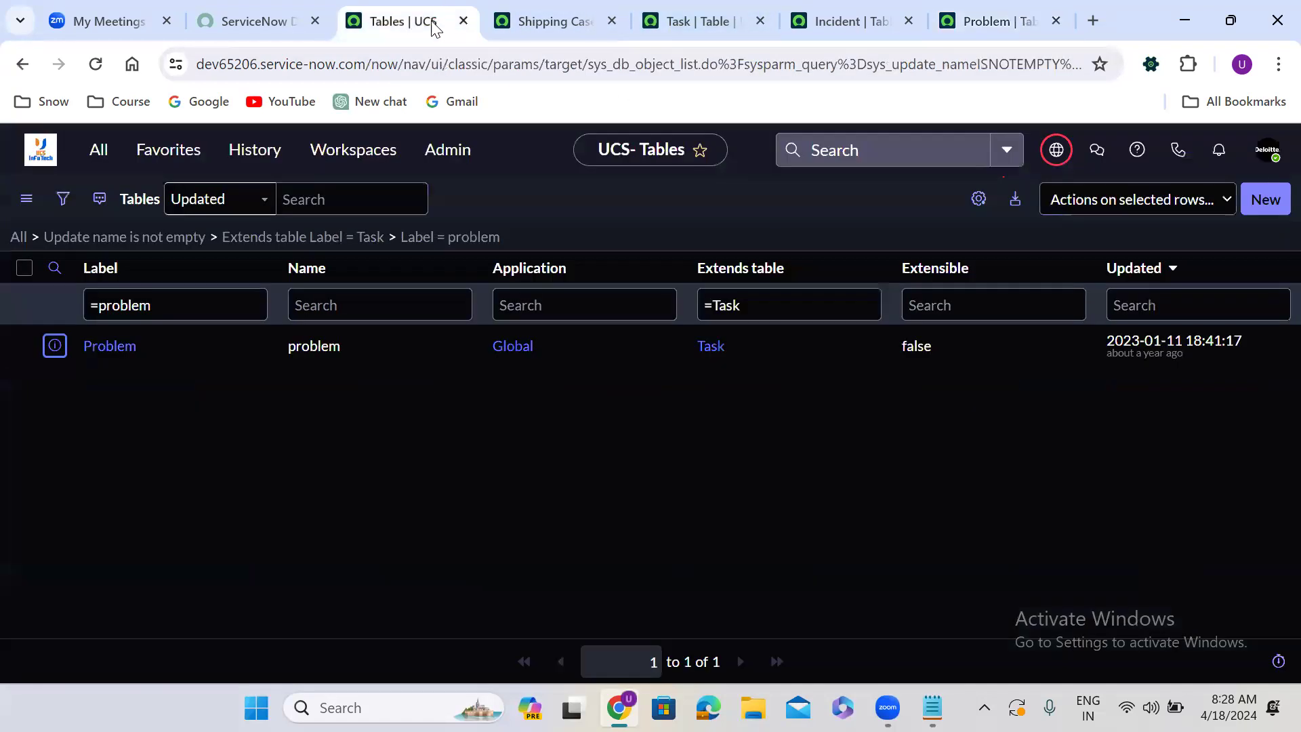
Change the label filter to =Change Request.
{"action": "double_click", "coordinate": [124, 306]}
{"action": "type", "text": "Chnage"}
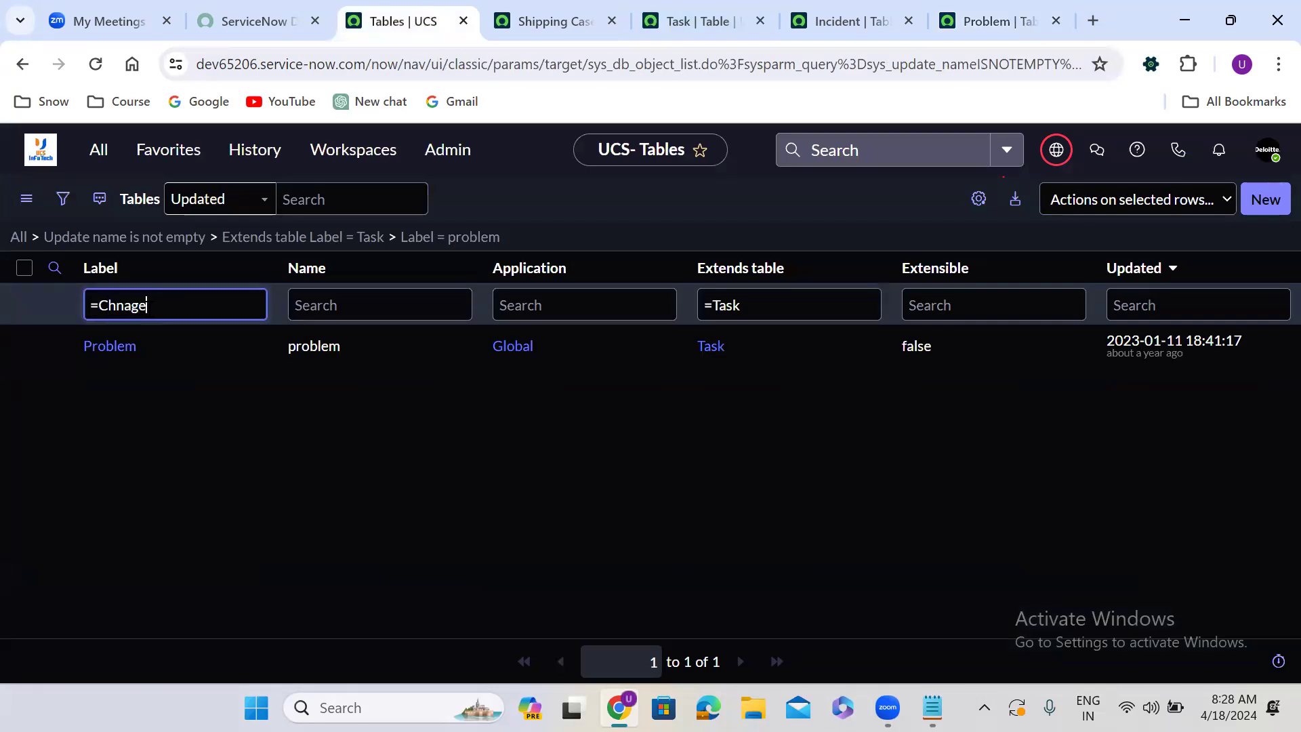
{"action": "key", "text": "BackSpace"}
{"action": "key", "text": "BackSpace"}
{"action": "key", "text": "BackSpace"}
{"action": "key", "text": "BackSpace"}
{"action": "type", "text": "ange Request"}
{"action": "key", "text": "Return"}
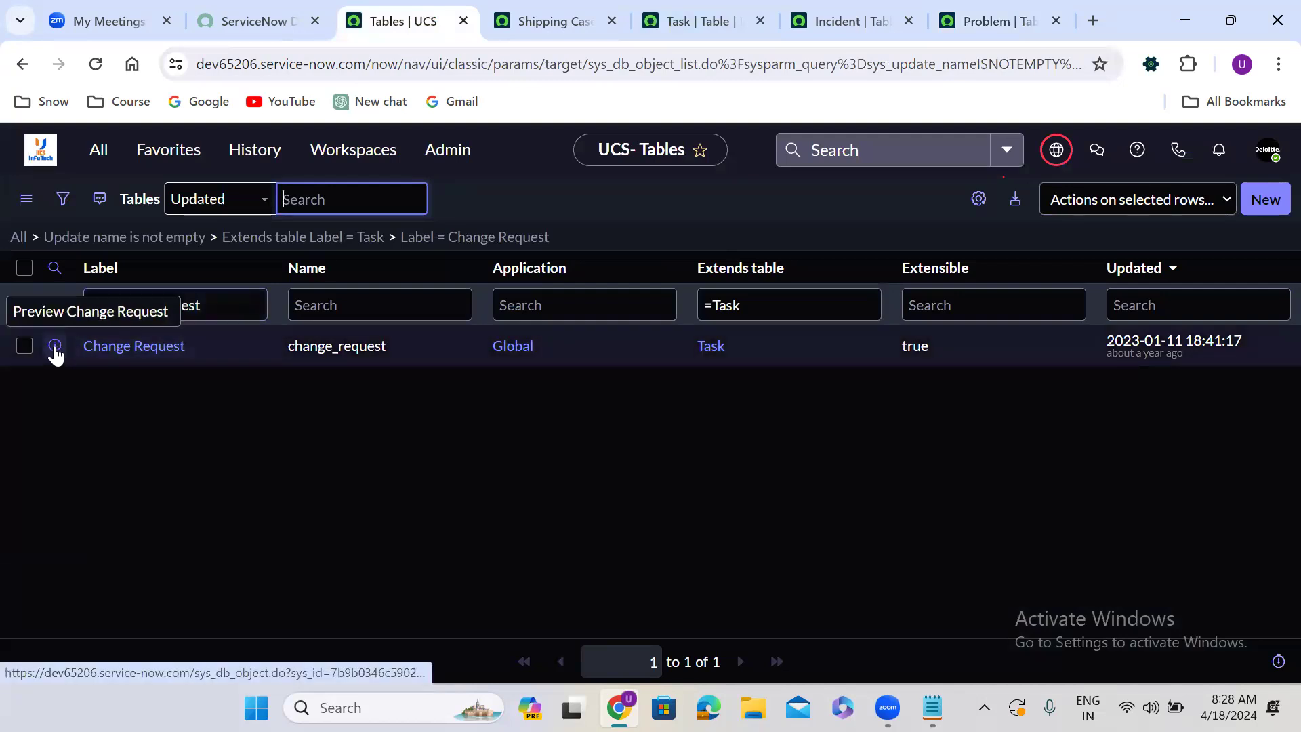
Open the Change Request table definition in a new tab and scroll its columns.
{"action": "right_click", "coordinate": [56, 346]}
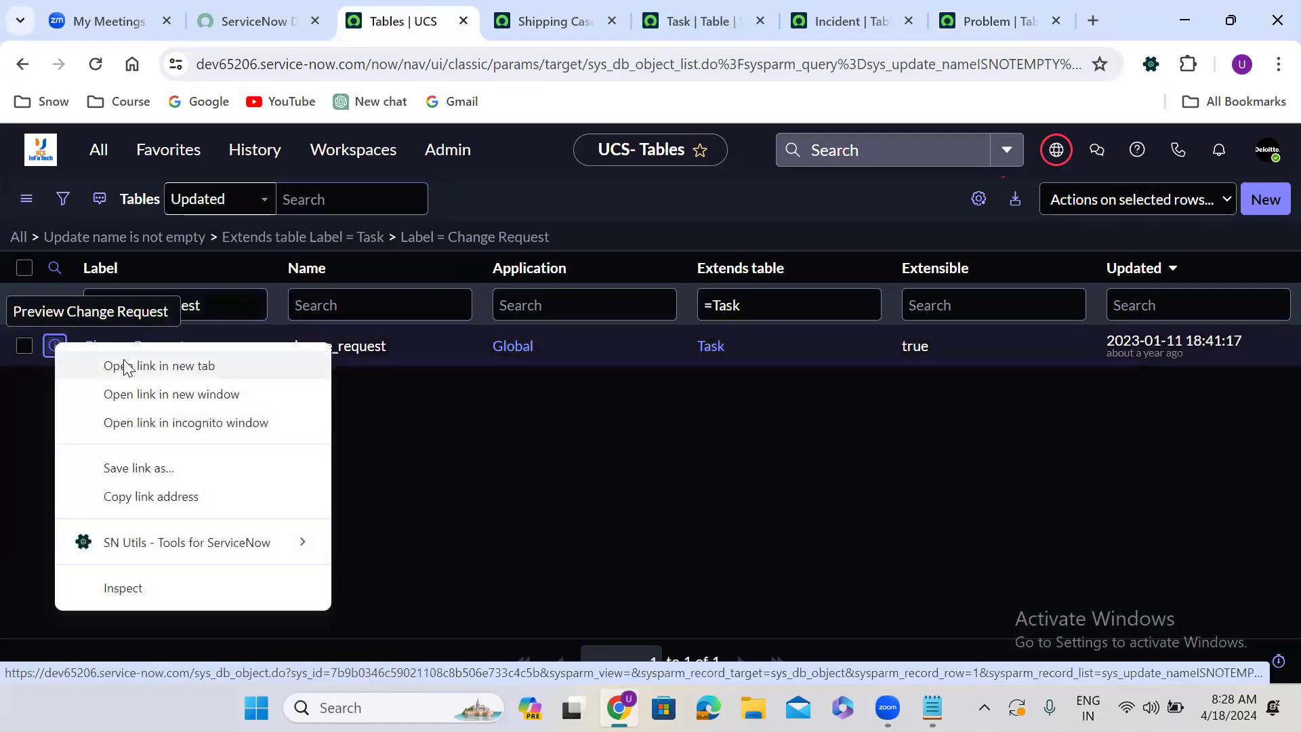
{"action": "left_click", "coordinate": [126, 367]}
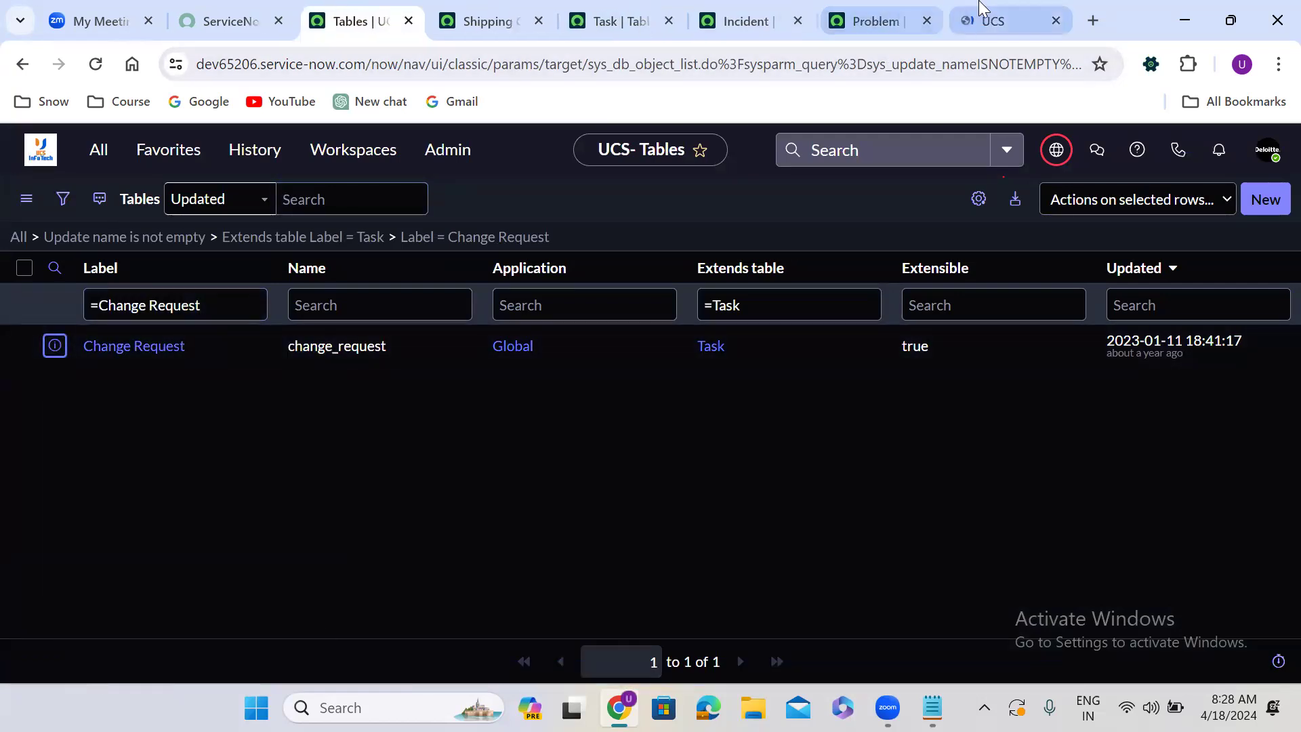
{"action": "left_click", "coordinate": [988, 19]}
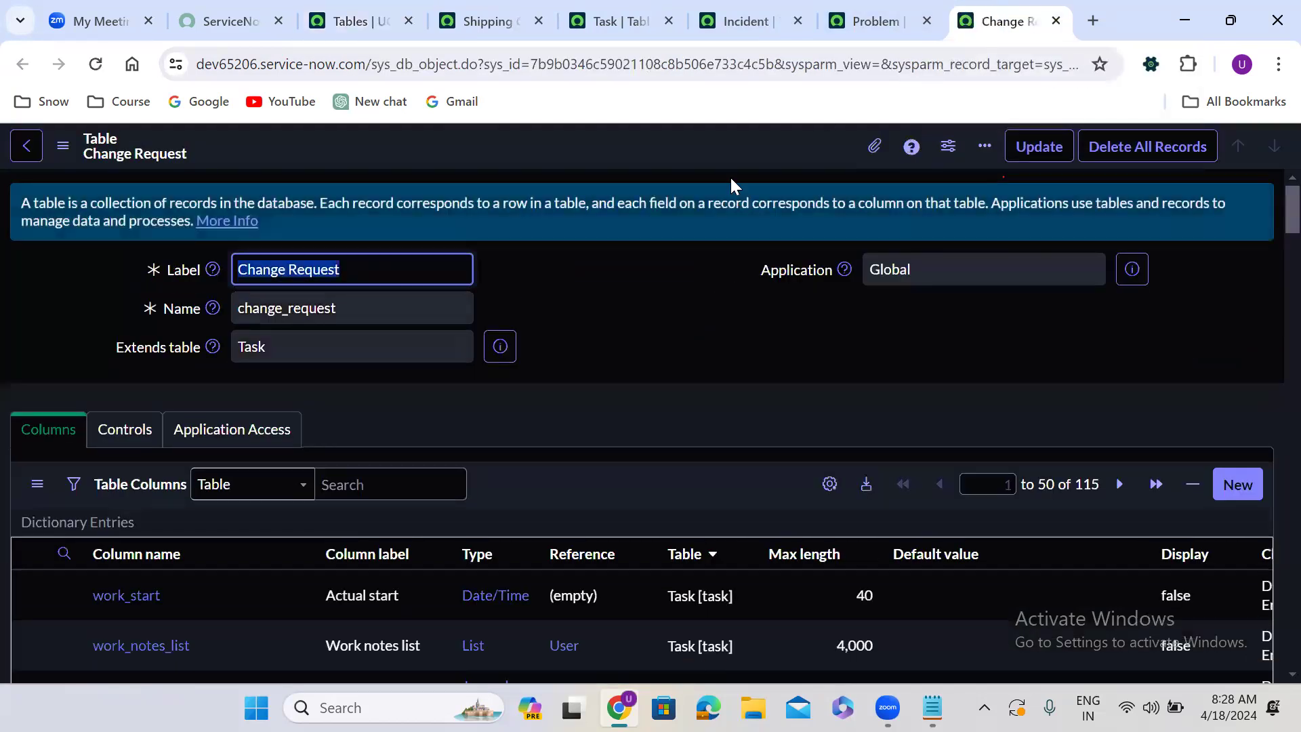
{"action": "left_click", "coordinate": [531, 269]}
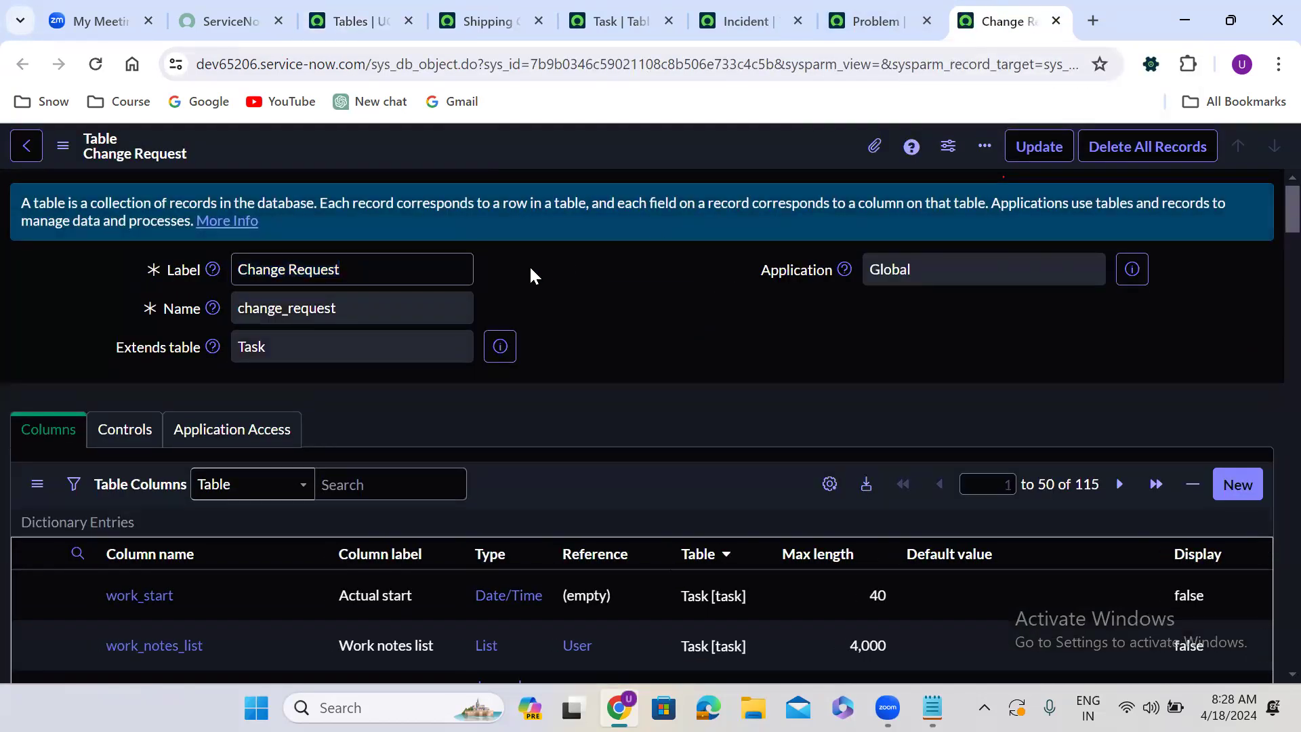
{"action": "scroll", "coordinate": [531, 273], "scroll_direction": "down", "scroll_amount": 1}
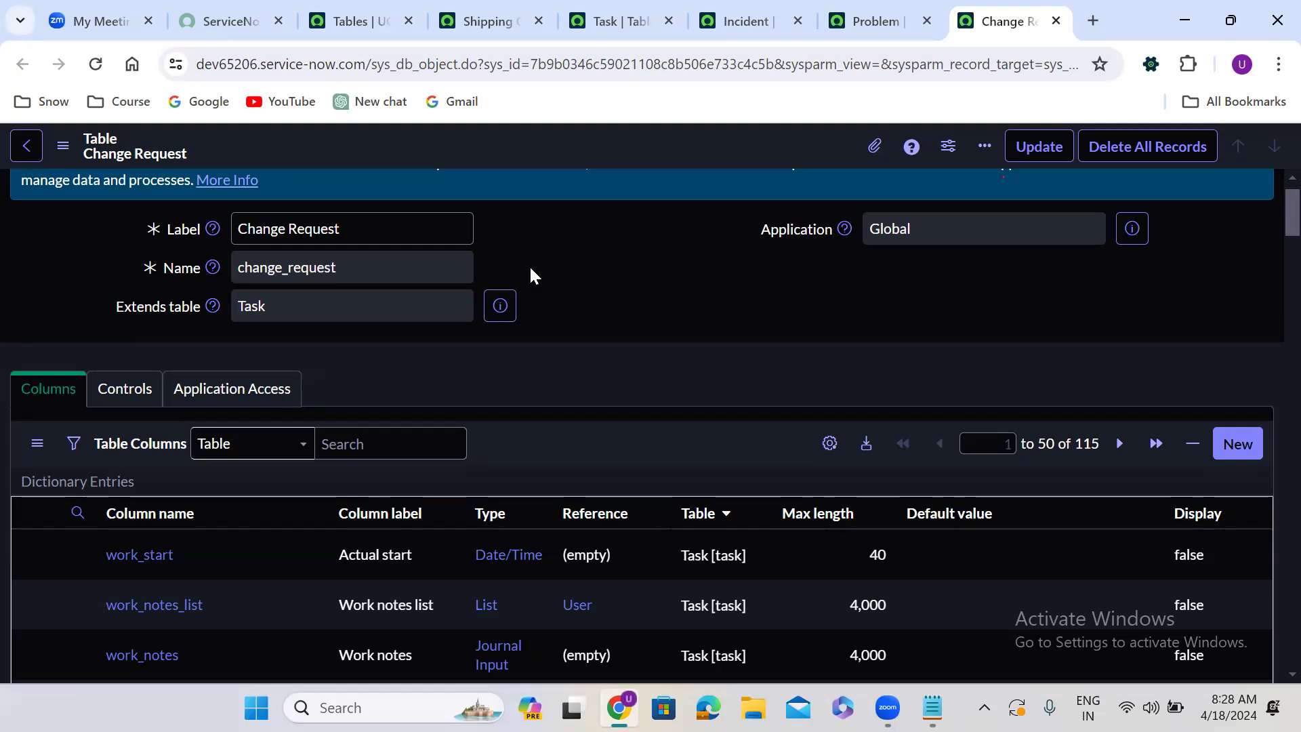
{"action": "left_click", "coordinate": [370, 17]}
Replace the label filter value with 'Request'.
{"action": "left_click", "coordinate": [186, 309]}
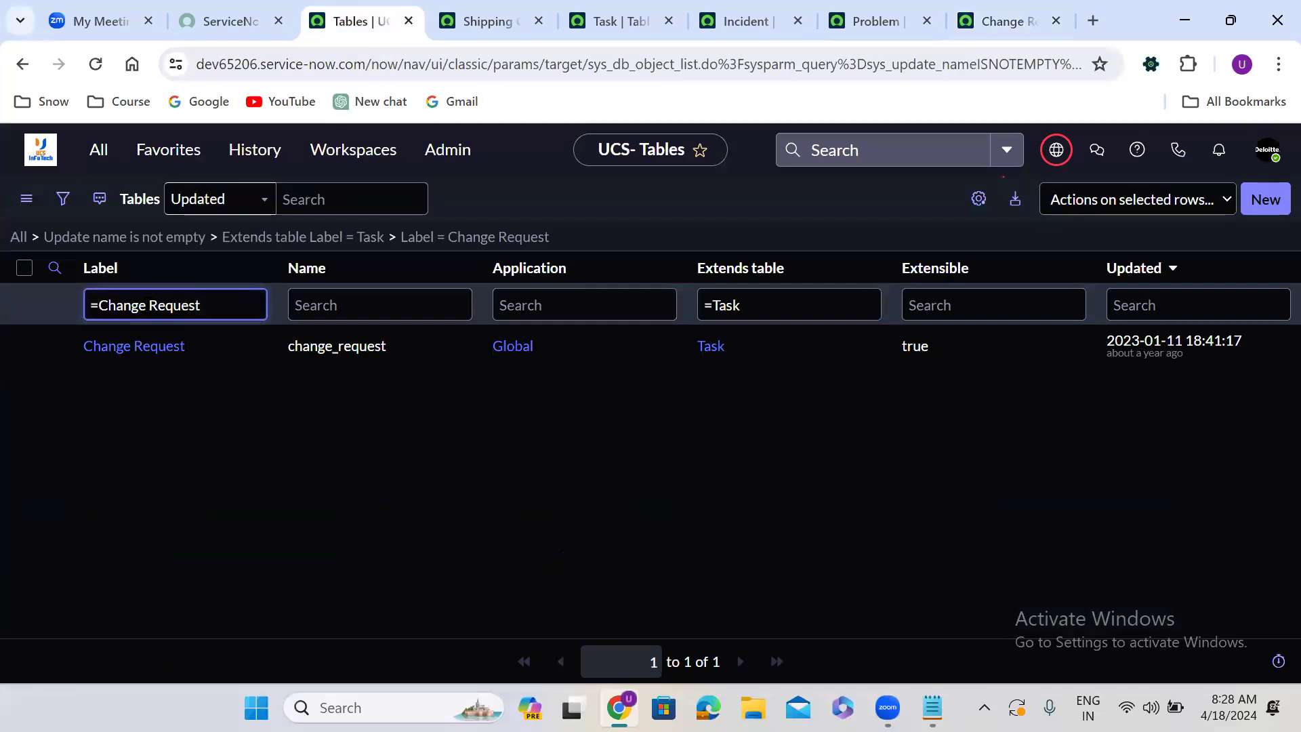
{"action": "left_click_drag", "start_coordinate": [99, 305], "coordinate": [267, 310]}
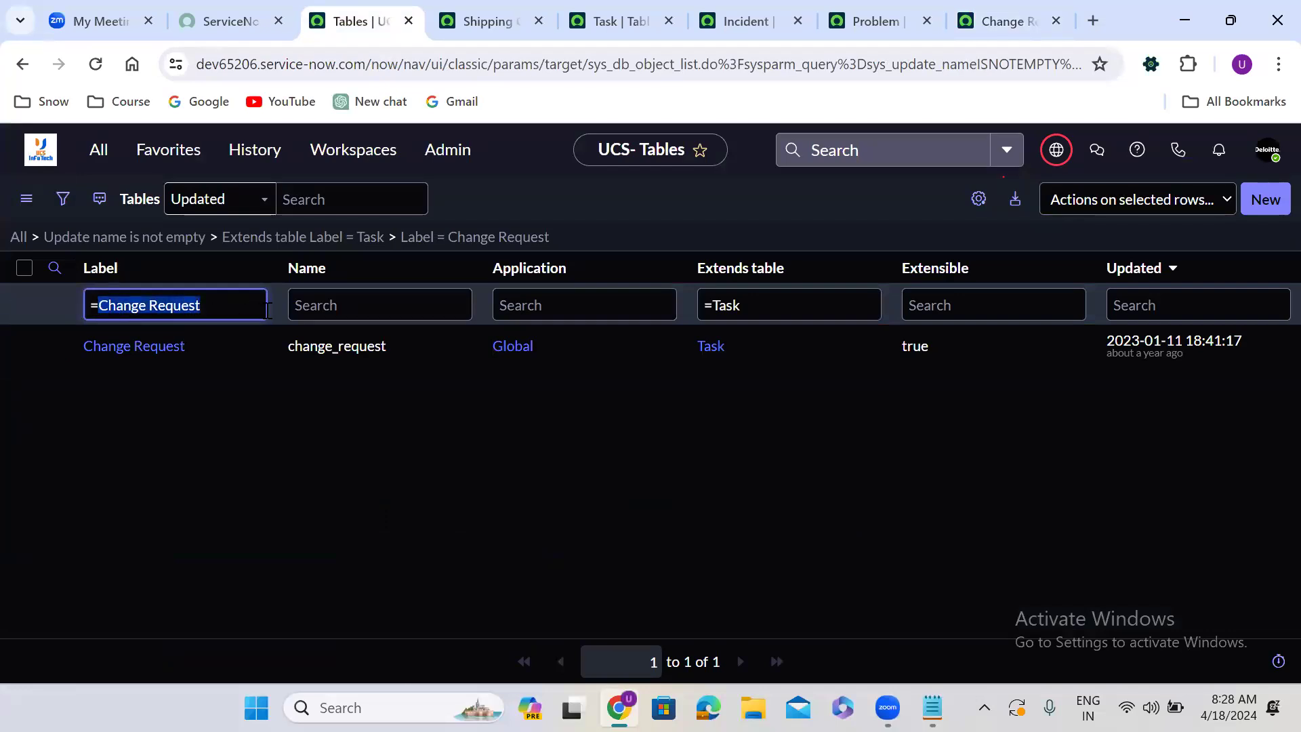
{"action": "type", "text": "Requ"}
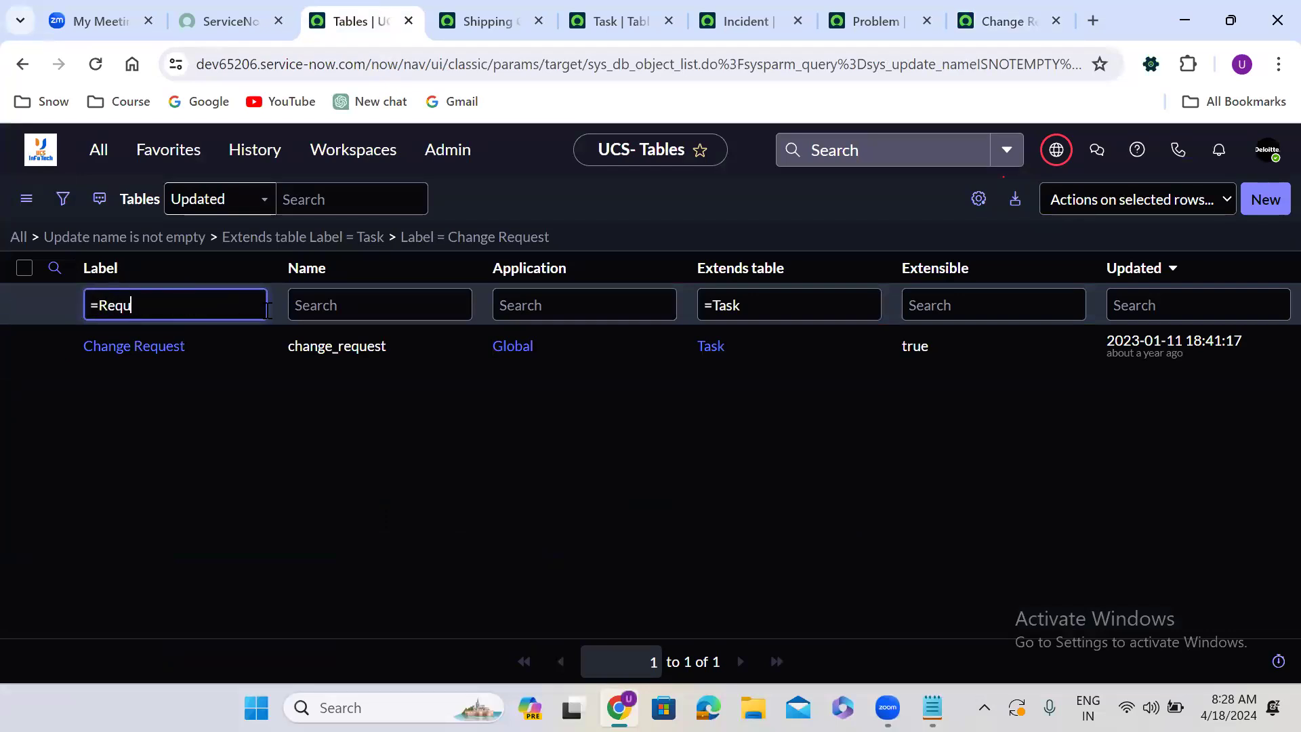
{"action": "type", "text": "est"}
Apply the Request filter and open the sc_request table definition in a new tab.
{"action": "key", "text": "Return"}
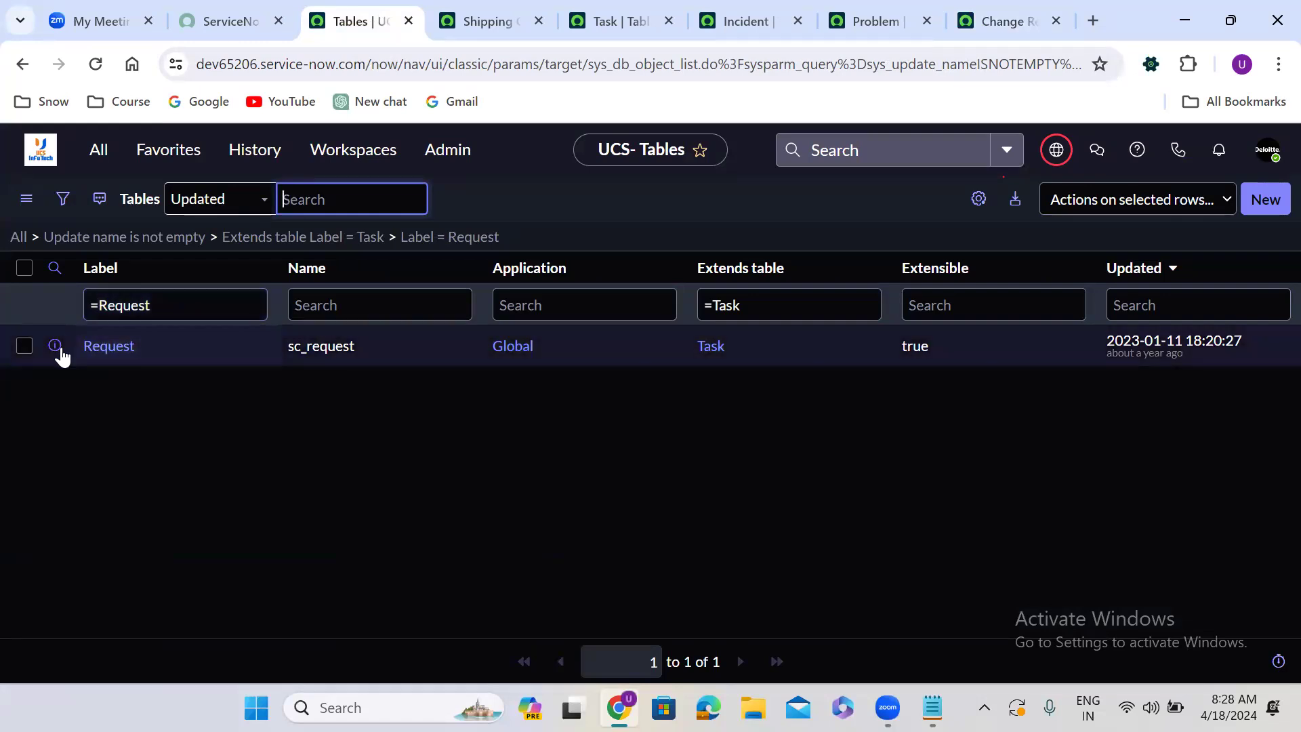
{"action": "right_click", "coordinate": [55, 346]}
{"action": "left_click", "coordinate": [112, 368]}
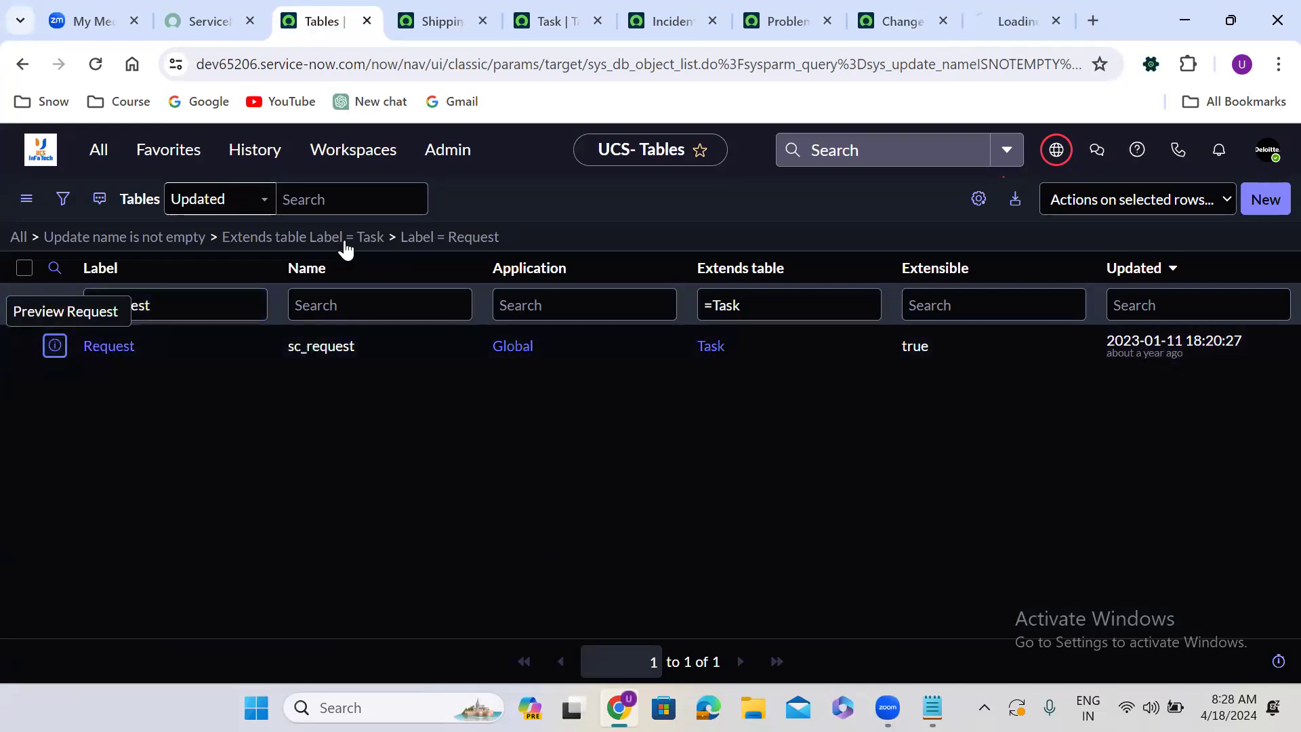
{"action": "left_click", "coordinate": [976, 12]}
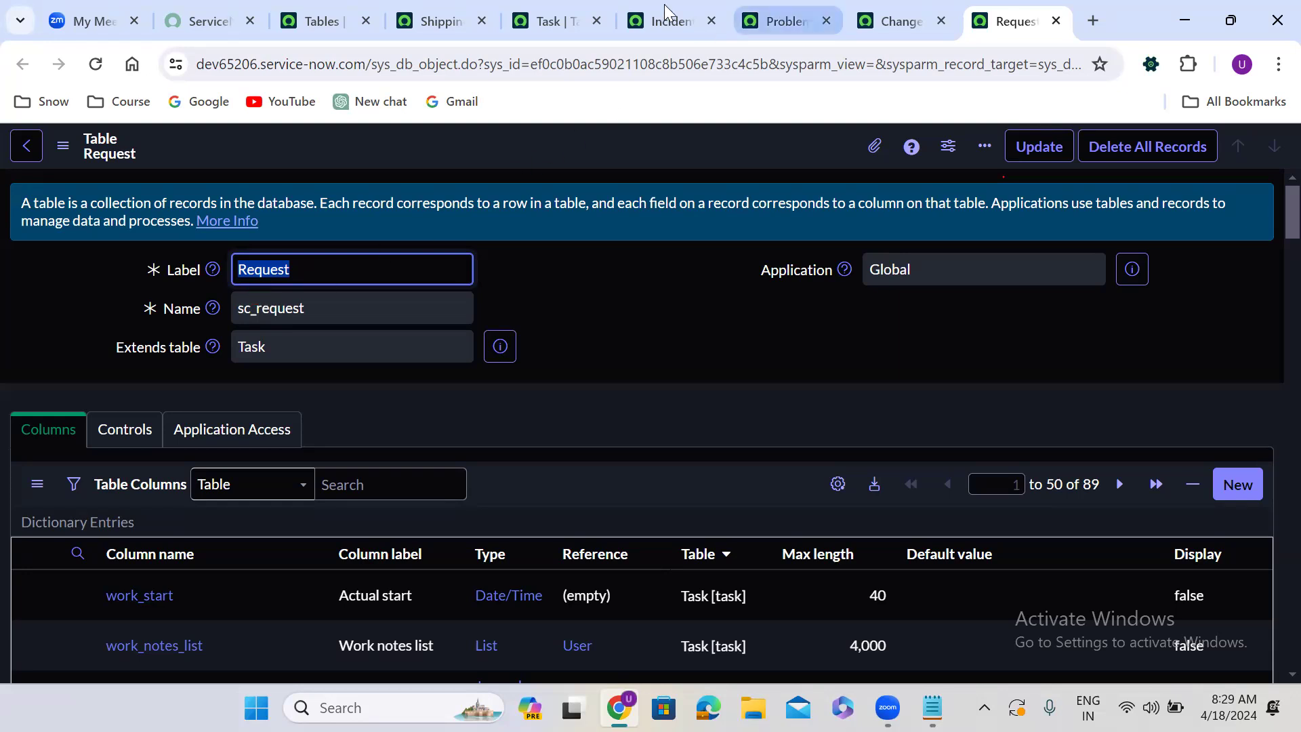
{"action": "left_click", "coordinate": [429, 8]}
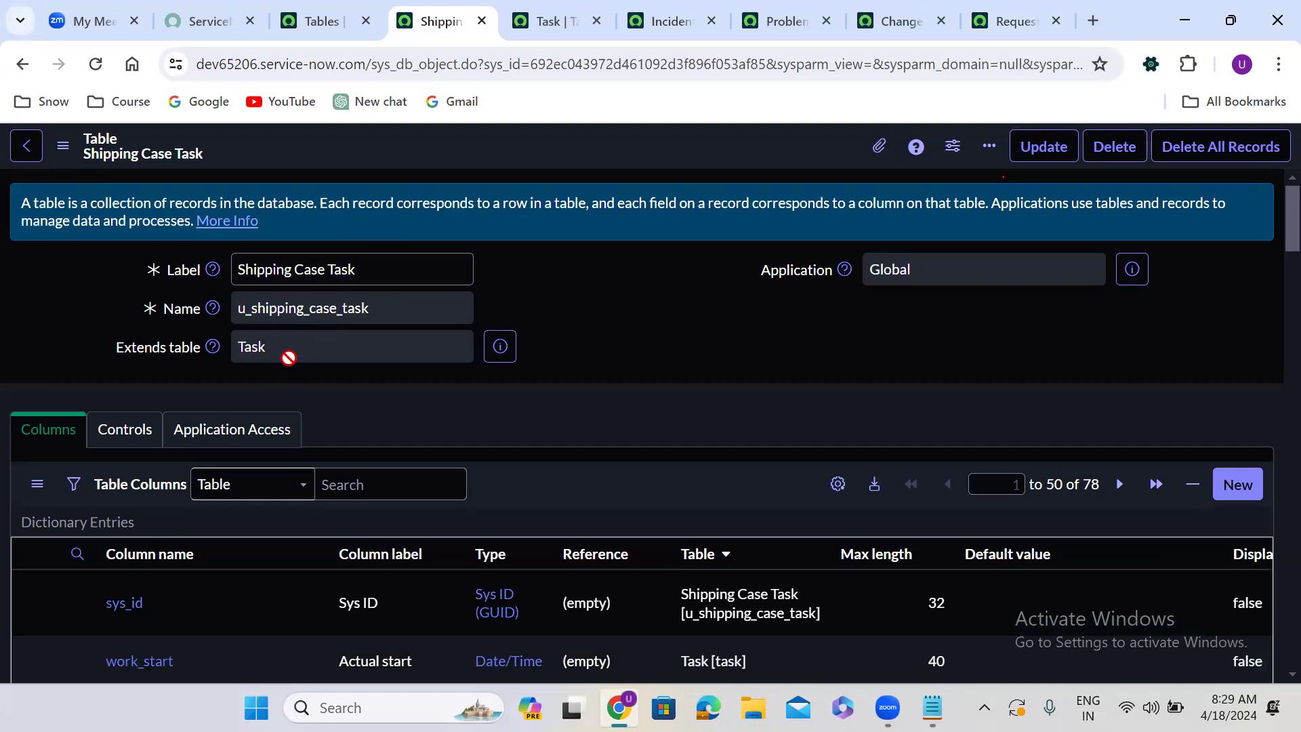
Confirm Shipping Case Task extends Task and review which of its 78 columns are inherited.
{"action": "left_click", "coordinate": [249, 347]}
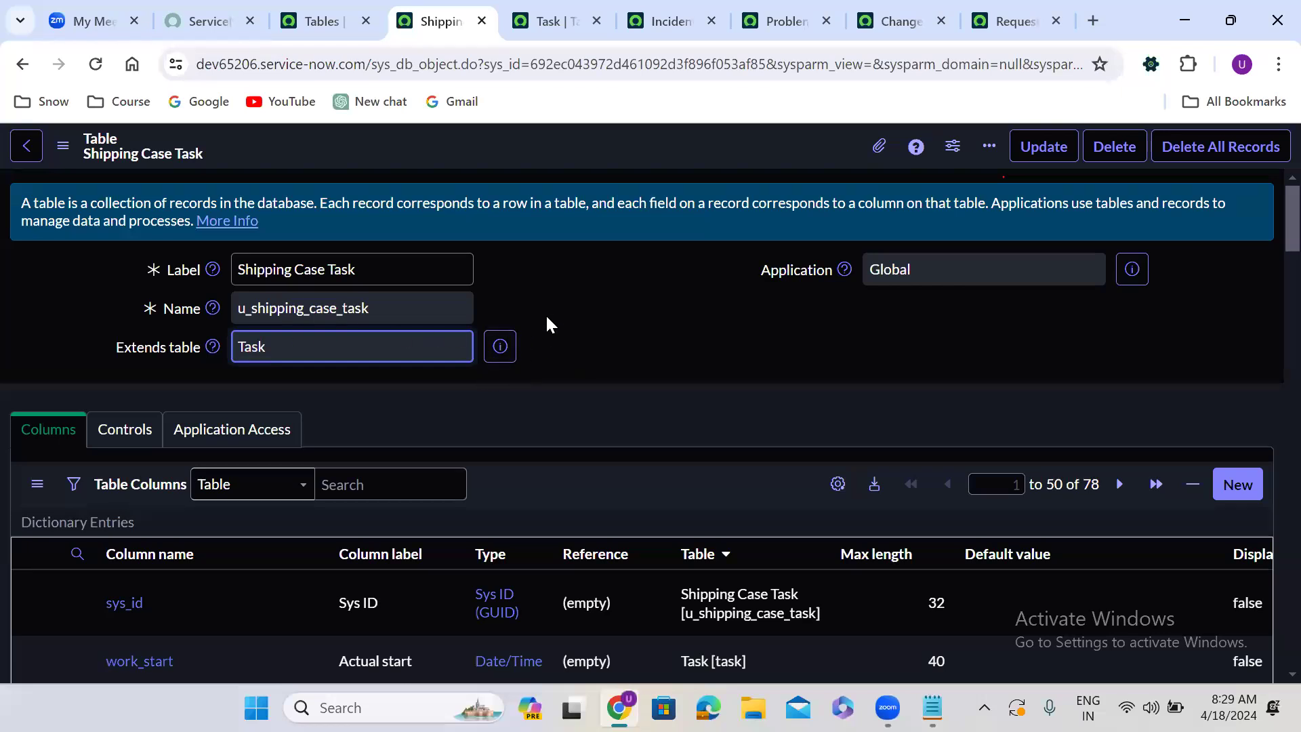
{"action": "scroll", "coordinate": [548, 353], "scroll_direction": "down", "scroll_amount": 3}
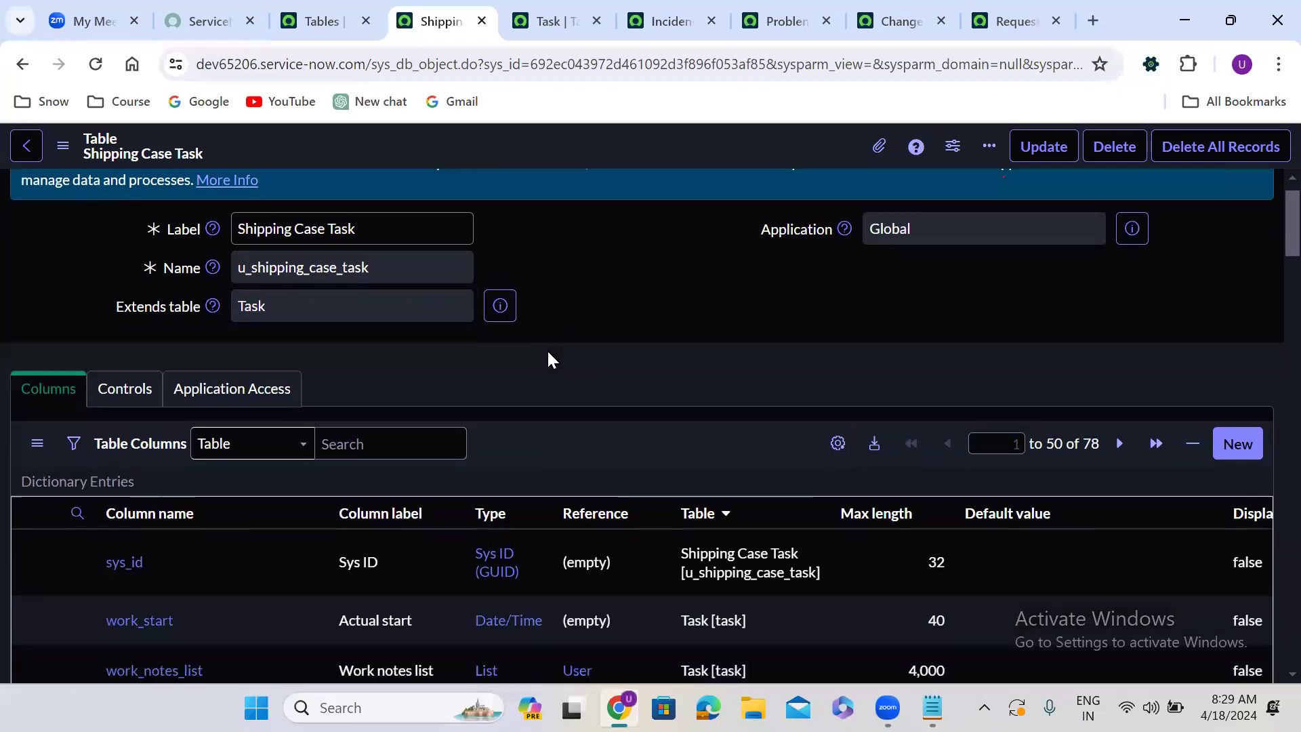
{"action": "scroll", "coordinate": [548, 353], "scroll_direction": "down", "scroll_amount": 1}
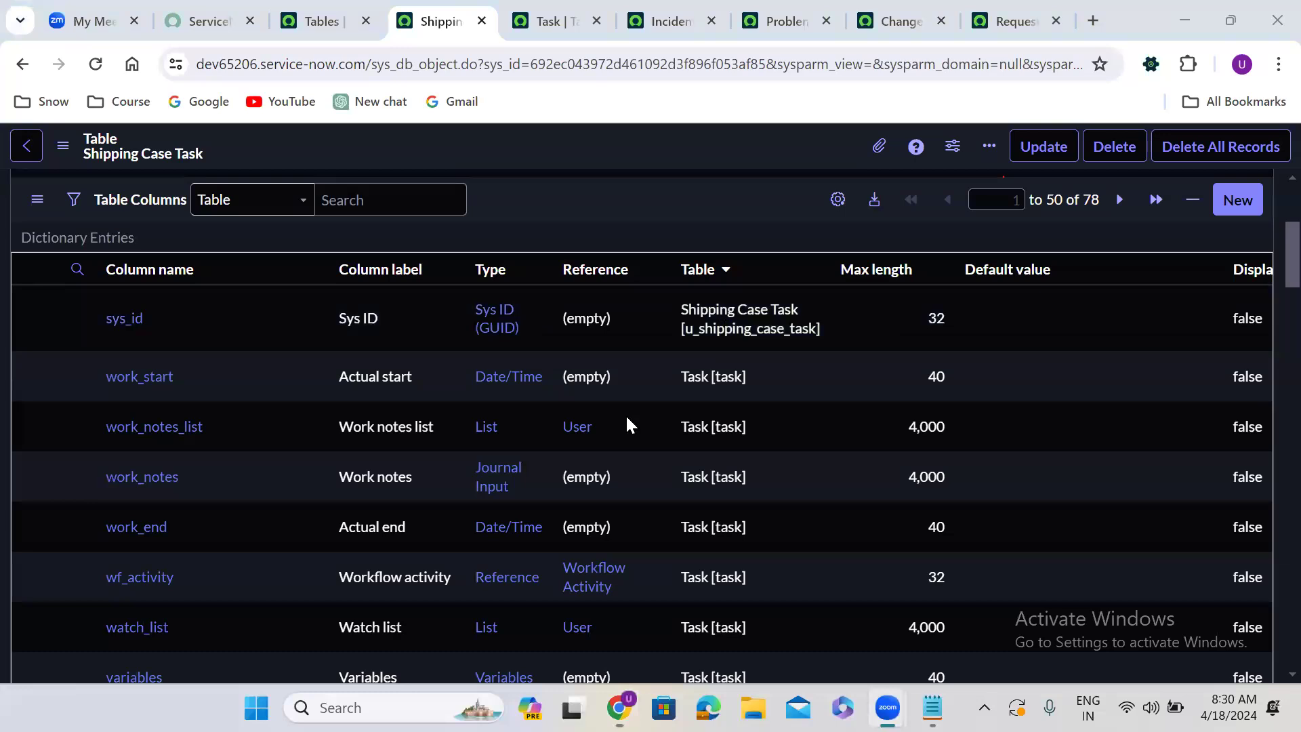
{"action": "left_click", "coordinate": [314, 22]}
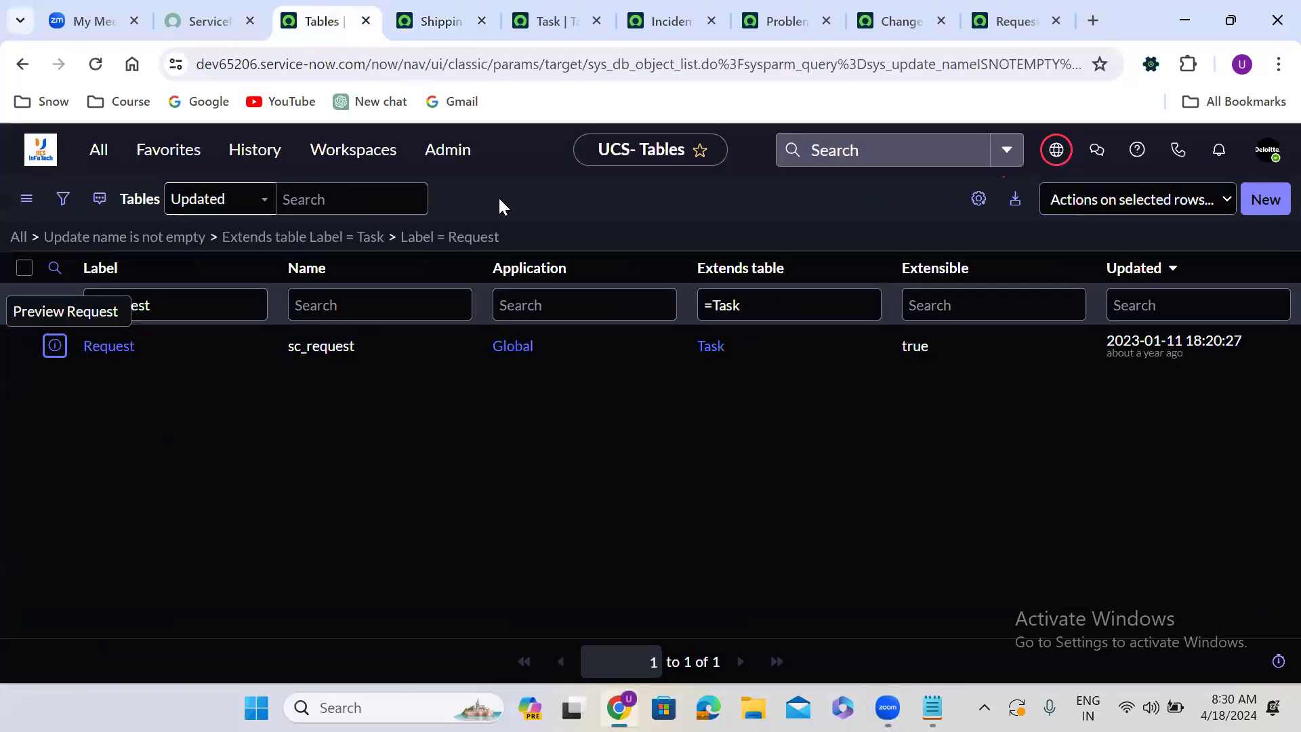
Remove the Label and Extends table filters and group the tables by Extends table.
{"action": "left_click", "coordinate": [166, 241]}
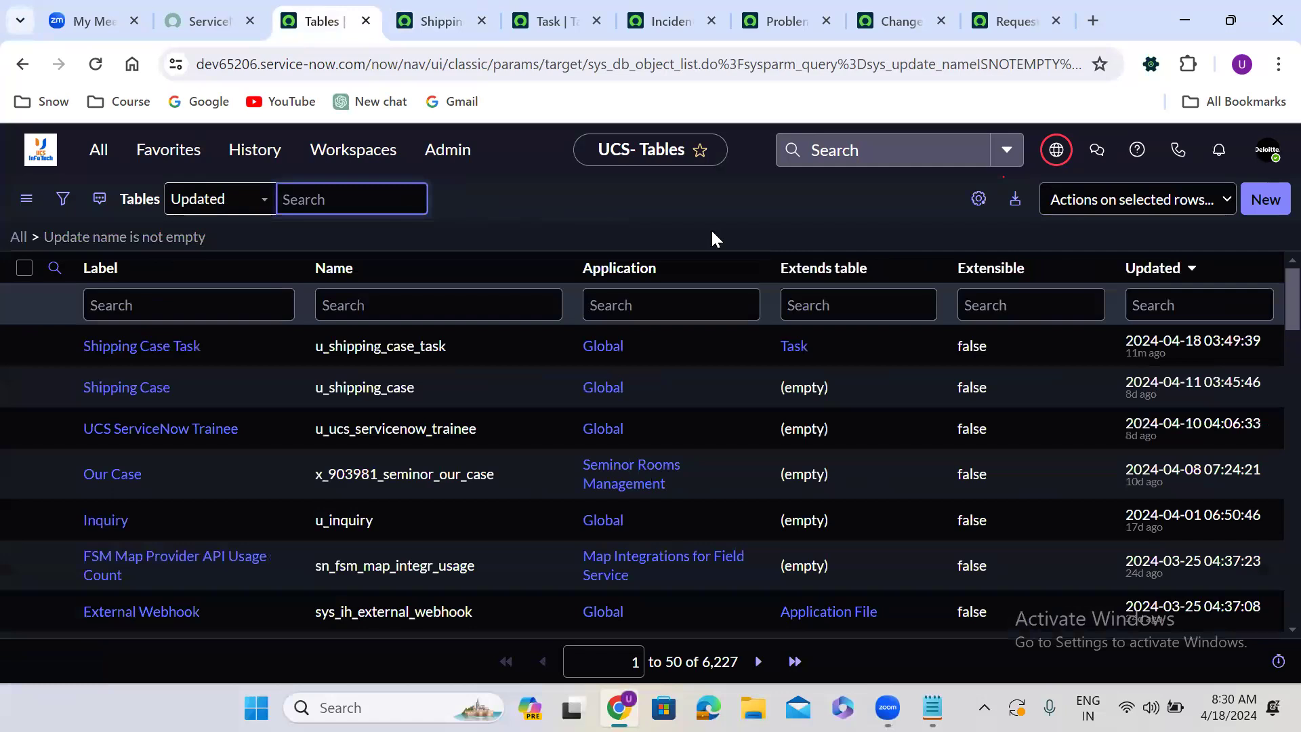
{"action": "left_click", "coordinate": [924, 269]}
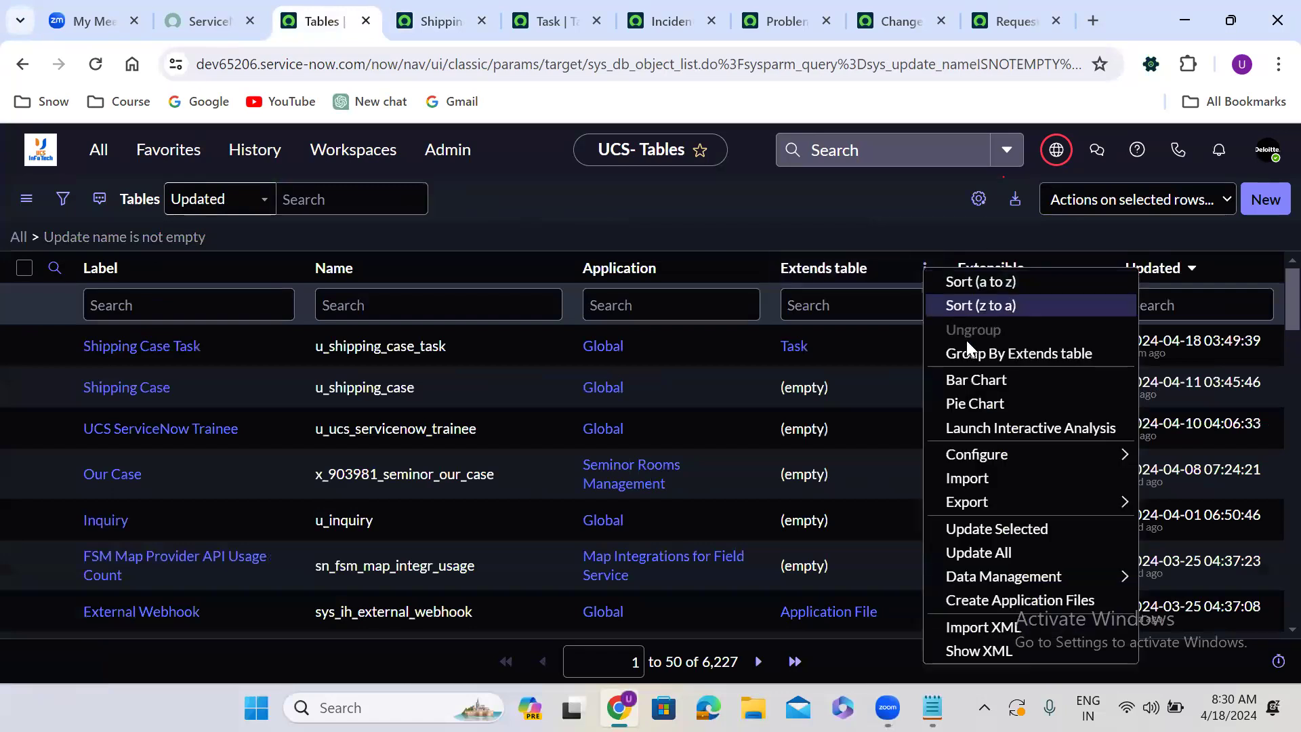
{"action": "key", "text": "Escape"}
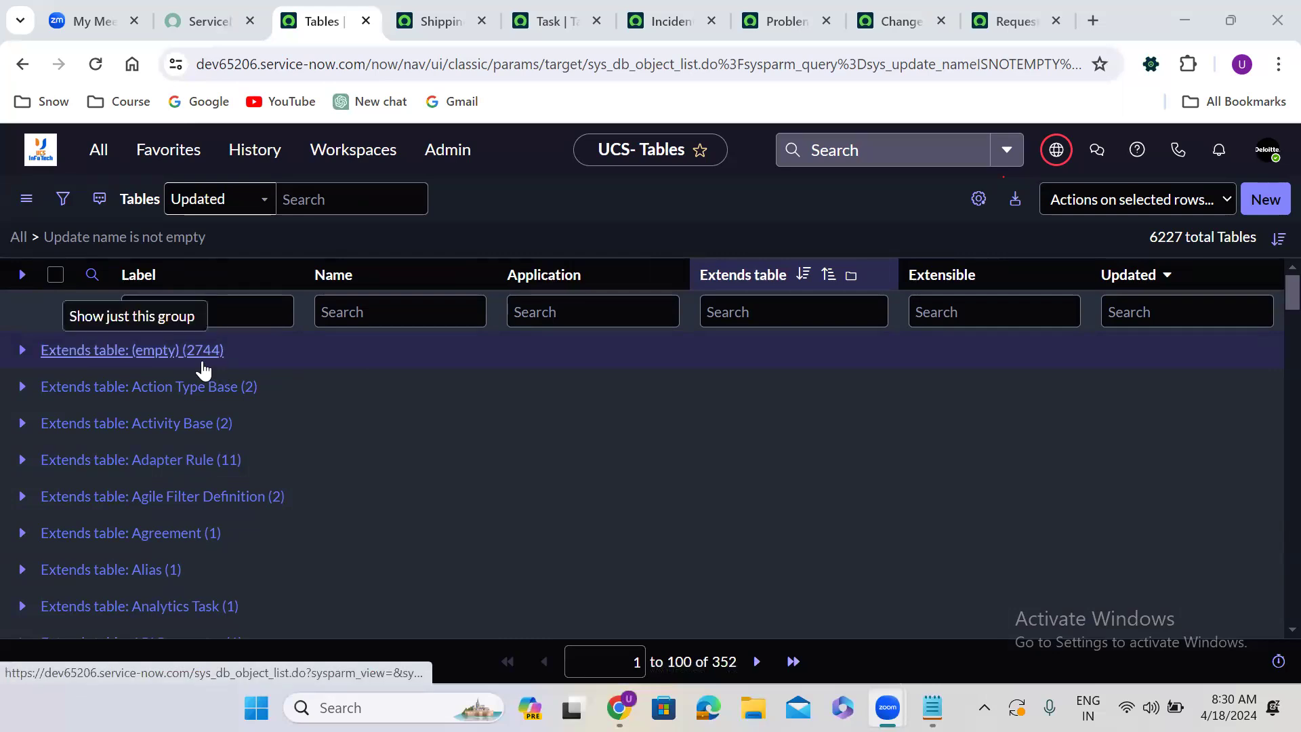
{"action": "left_click", "coordinate": [22, 351]}
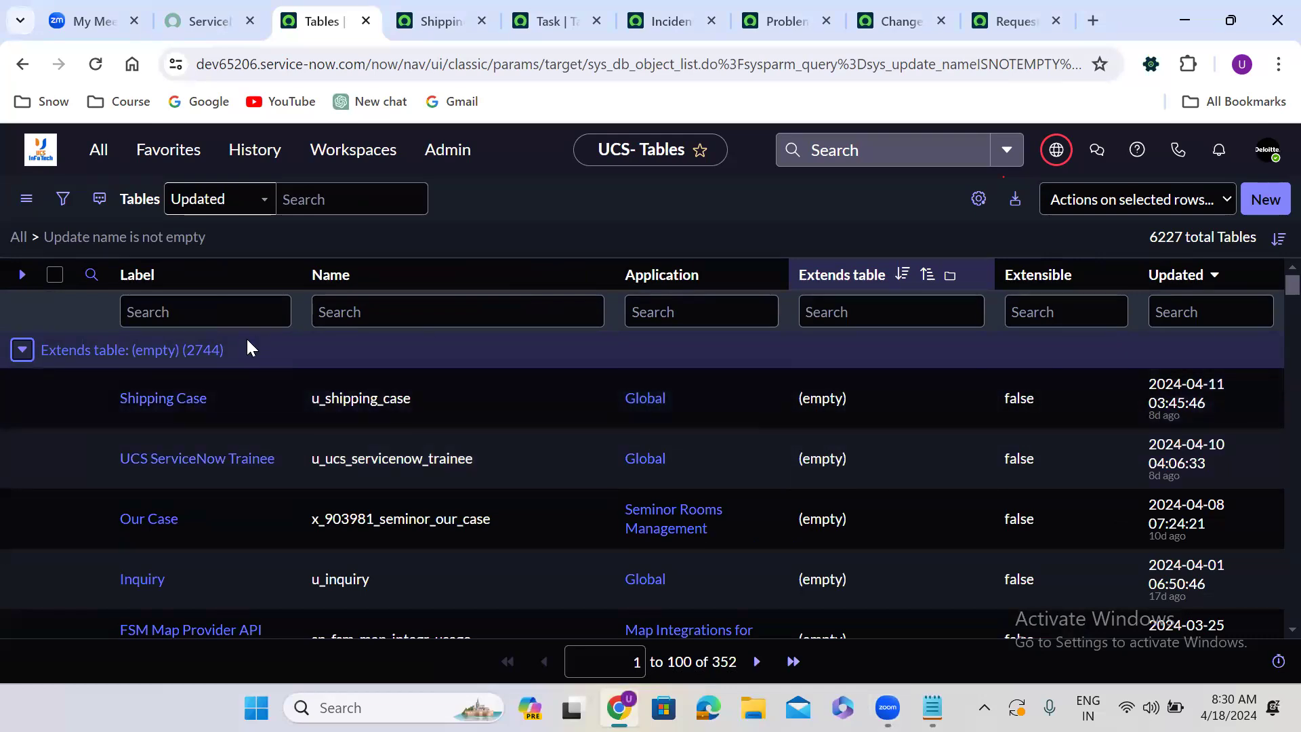
{"action": "left_click", "coordinate": [23, 350]}
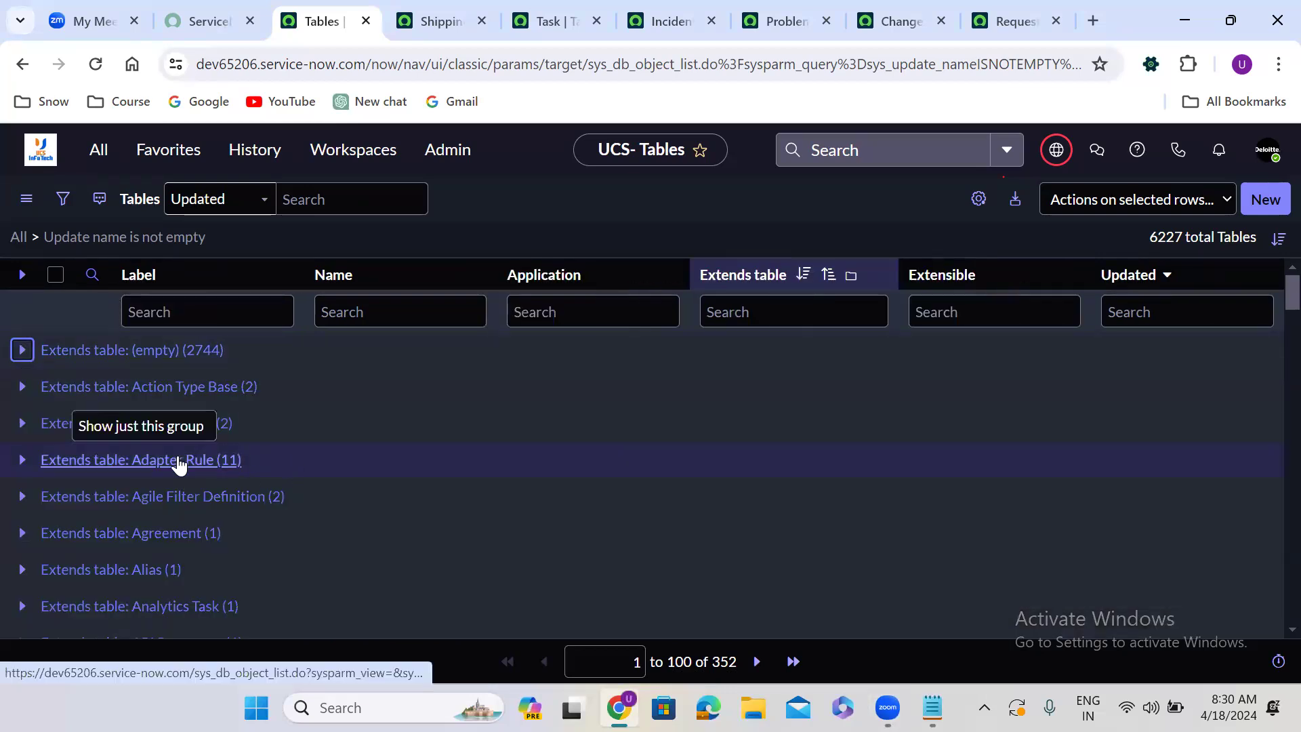
{"action": "left_click", "coordinate": [25, 460]}
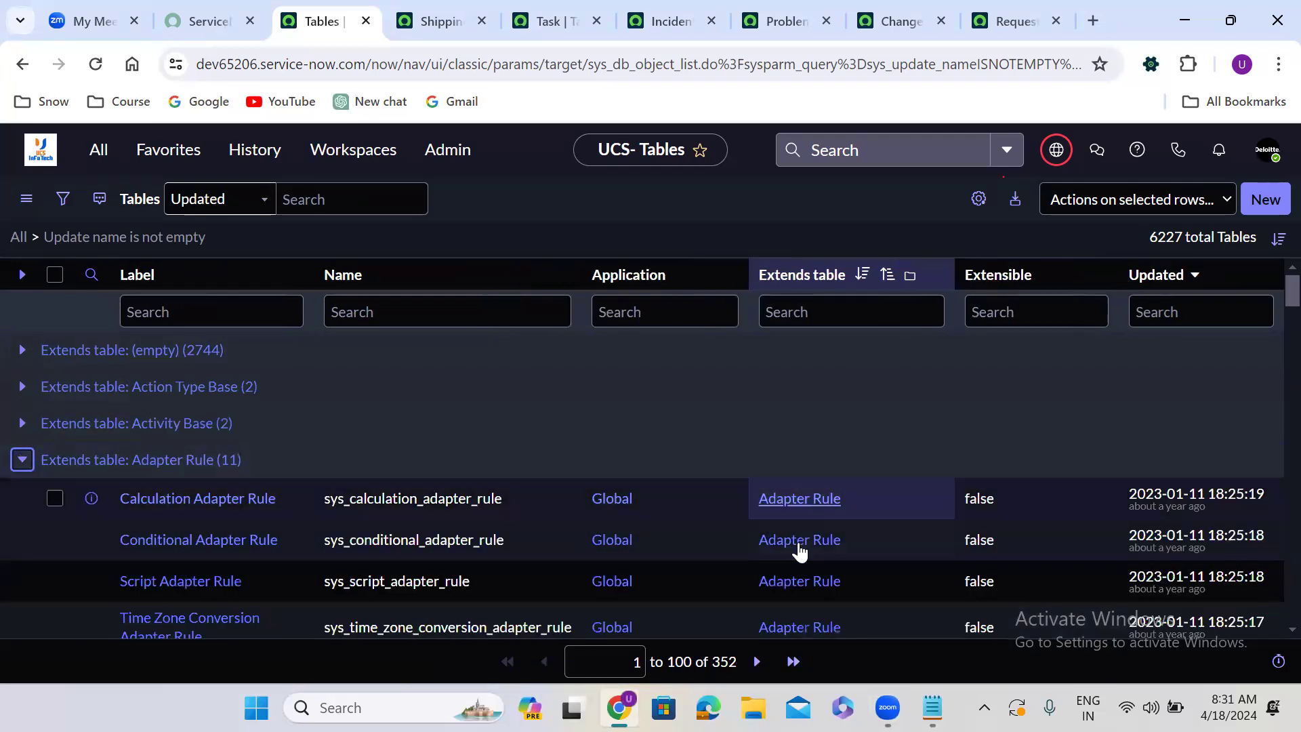
{"action": "left_click", "coordinate": [20, 460]}
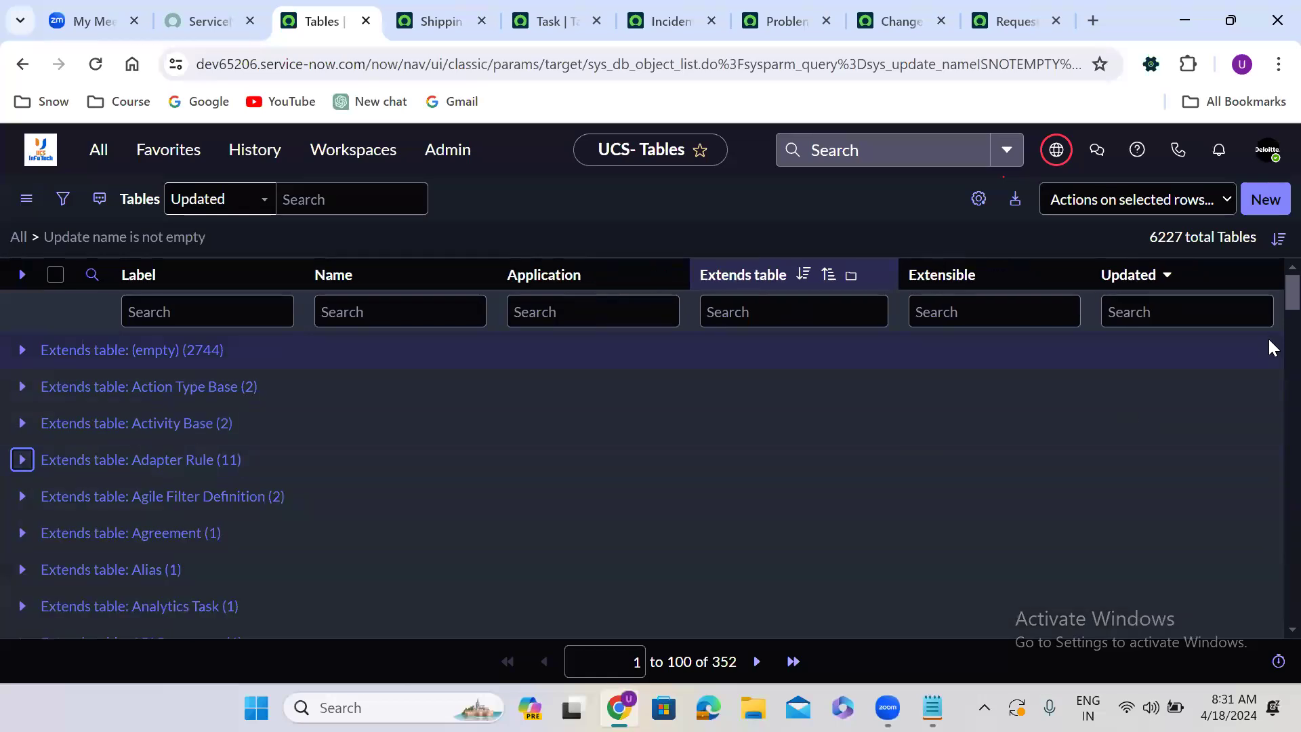
{"action": "scroll", "coordinate": [1271, 339], "scroll_direction": "down", "scroll_amount": 5}
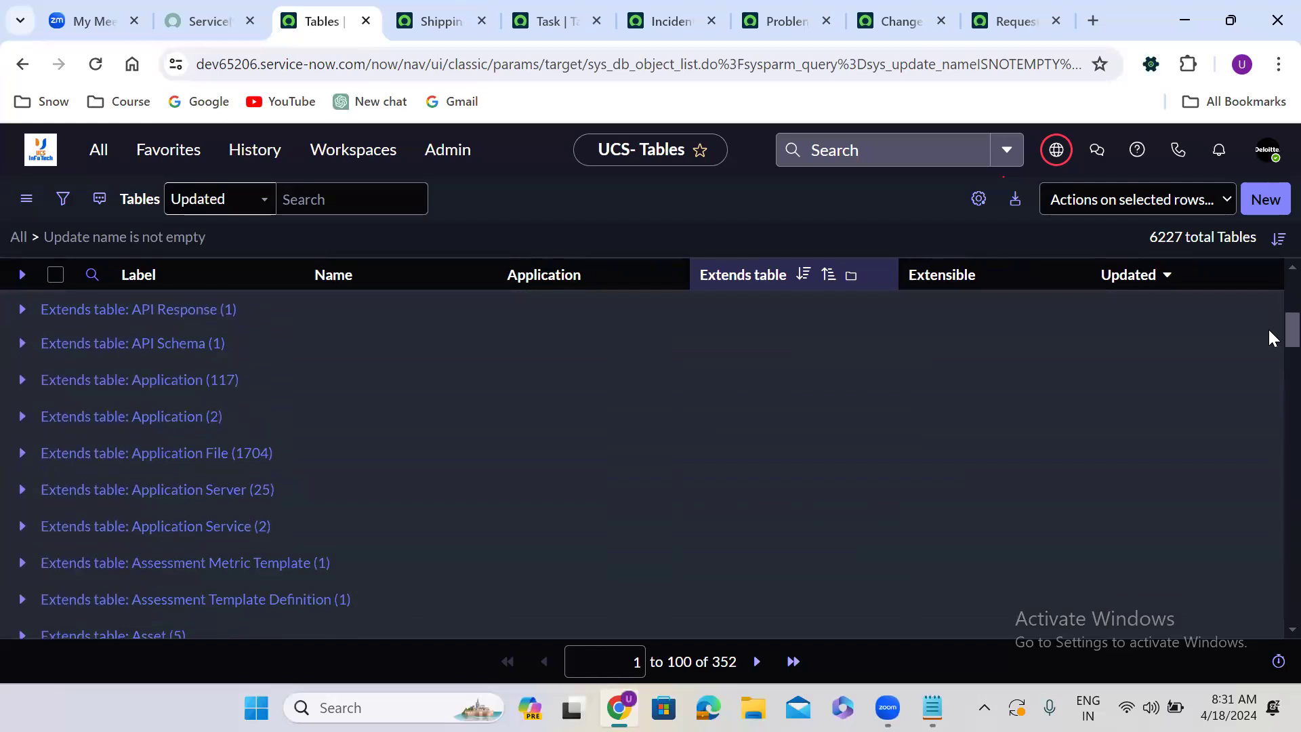
{"action": "scroll", "coordinate": [1270, 337], "scroll_direction": "down", "scroll_amount": 5}
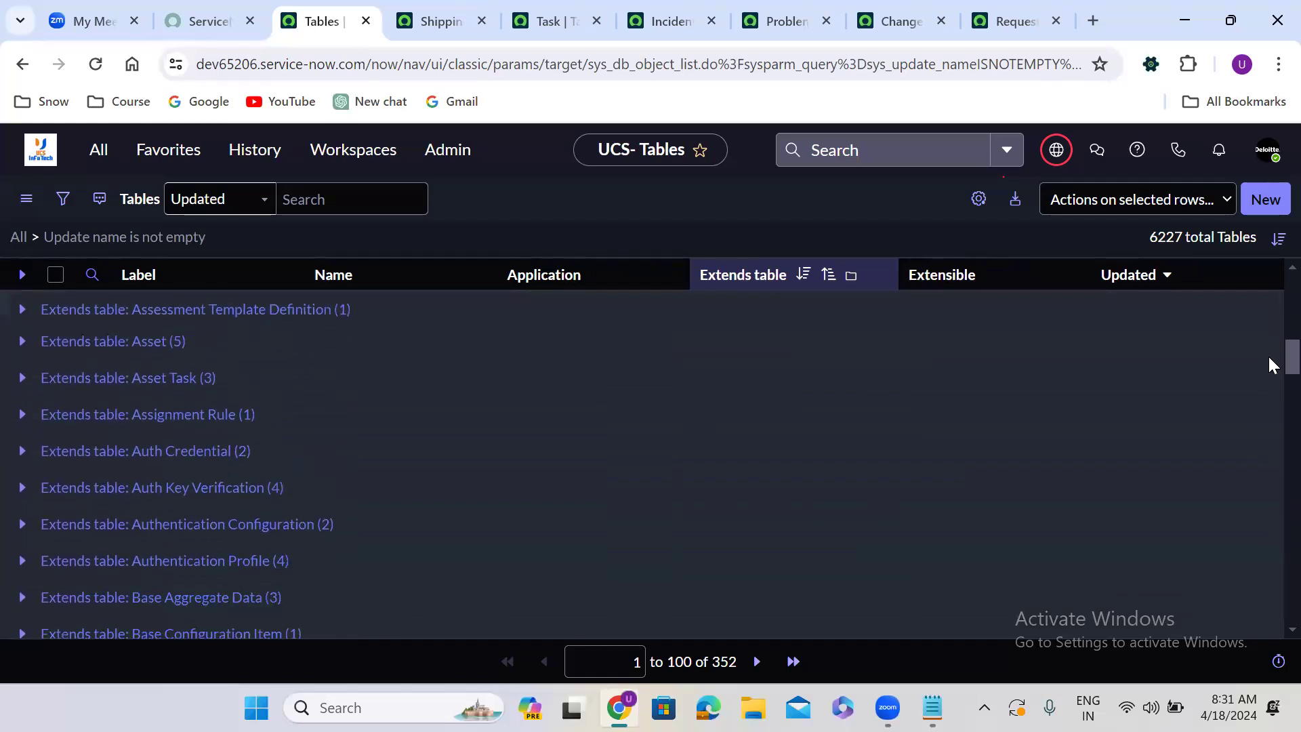
{"action": "scroll", "coordinate": [1270, 371], "scroll_direction": "down", "scroll_amount": 3}
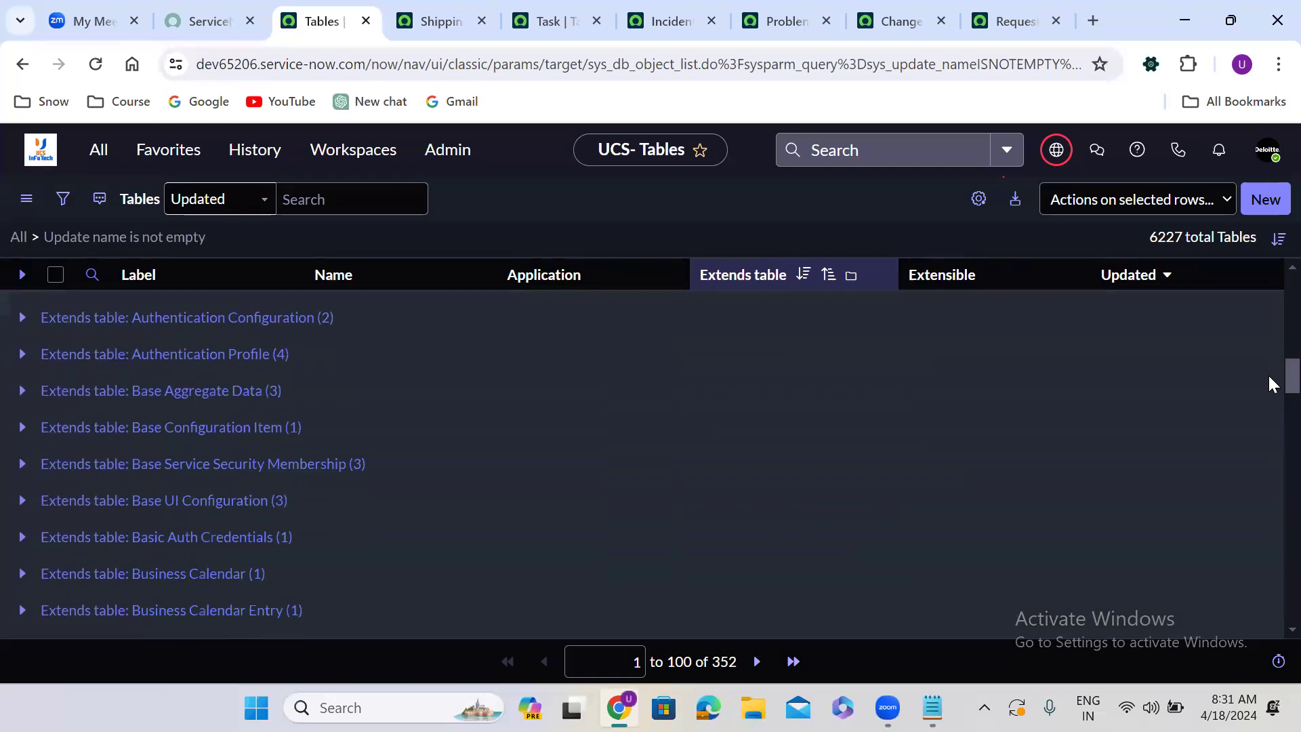
{"action": "scroll", "coordinate": [1269, 384], "scroll_direction": "down", "scroll_amount": 6}
{"action": "scroll", "coordinate": [1270, 434], "scroll_direction": "down", "scroll_amount": 4}
{"action": "scroll", "coordinate": [1269, 452], "scroll_direction": "down", "scroll_amount": 5}
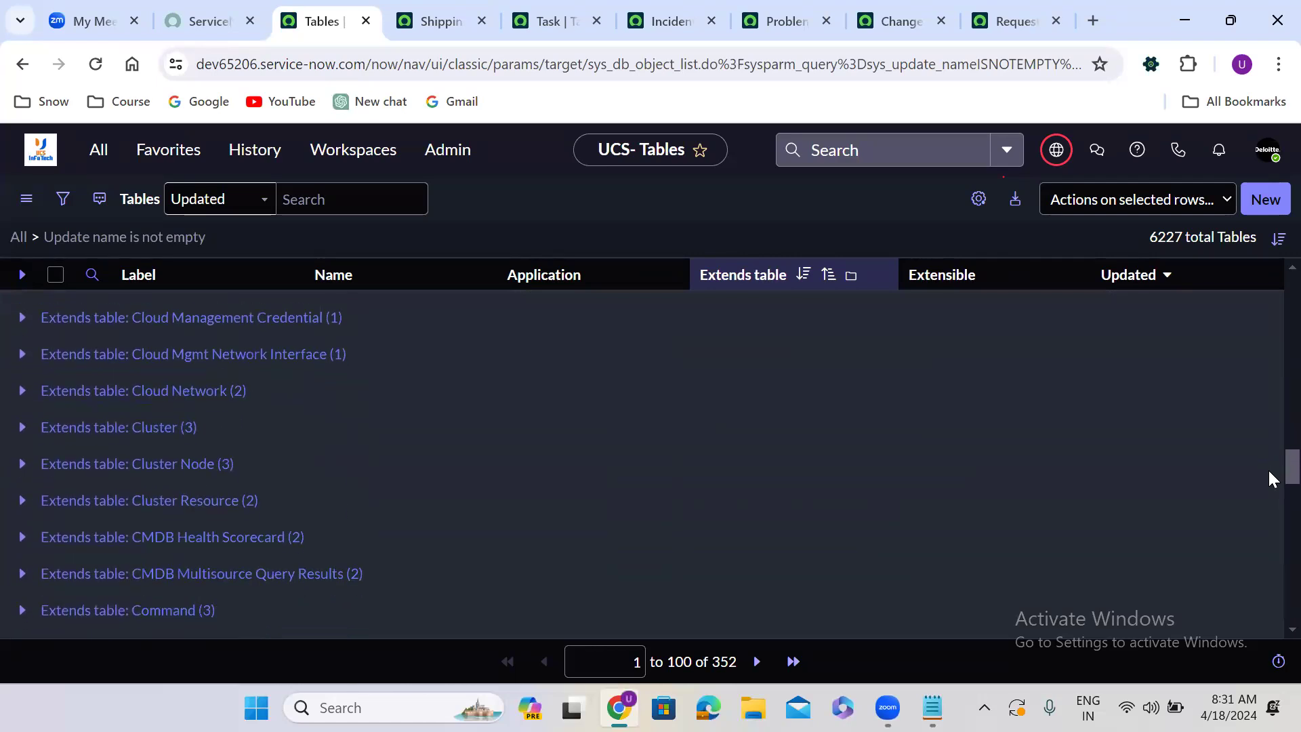
{"action": "scroll", "coordinate": [1270, 478], "scroll_direction": "down", "scroll_amount": 3}
{"action": "scroll", "coordinate": [1270, 495], "scroll_direction": "down", "scroll_amount": 15}
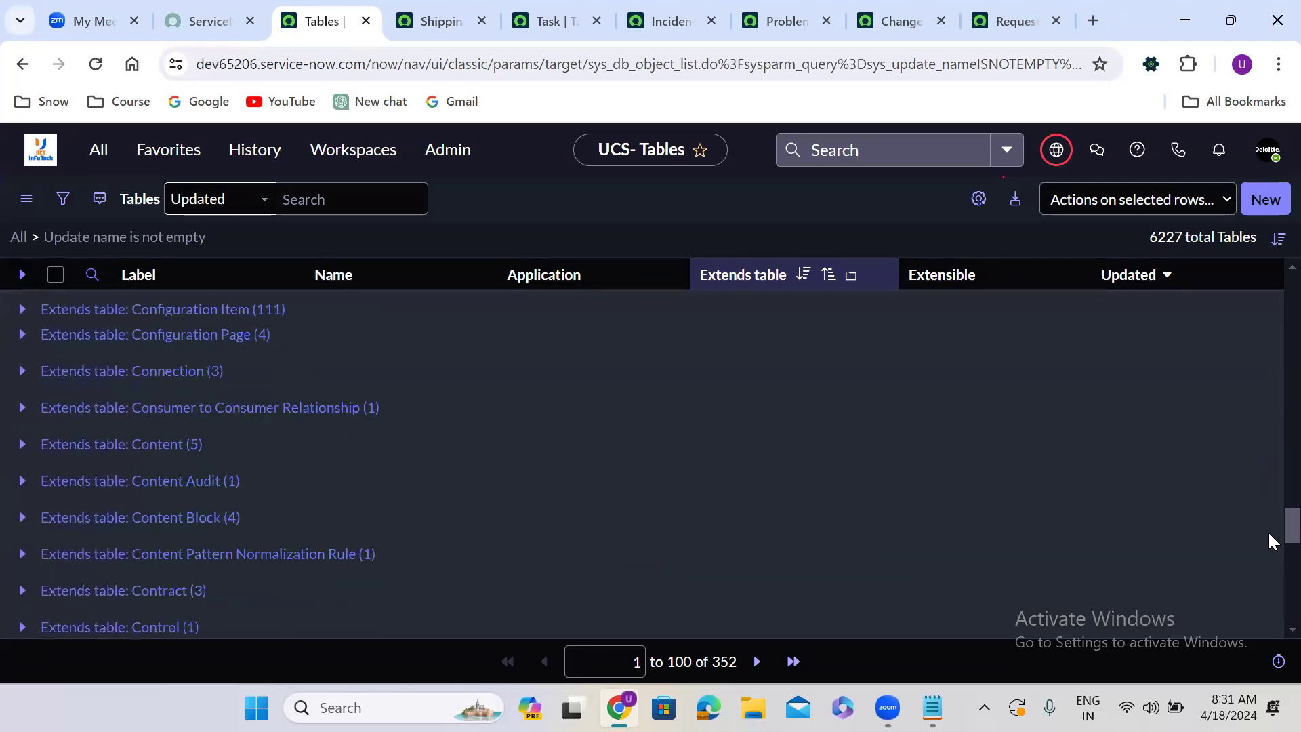
{"action": "scroll", "coordinate": [1270, 607], "scroll_direction": "down", "scroll_amount": 2}
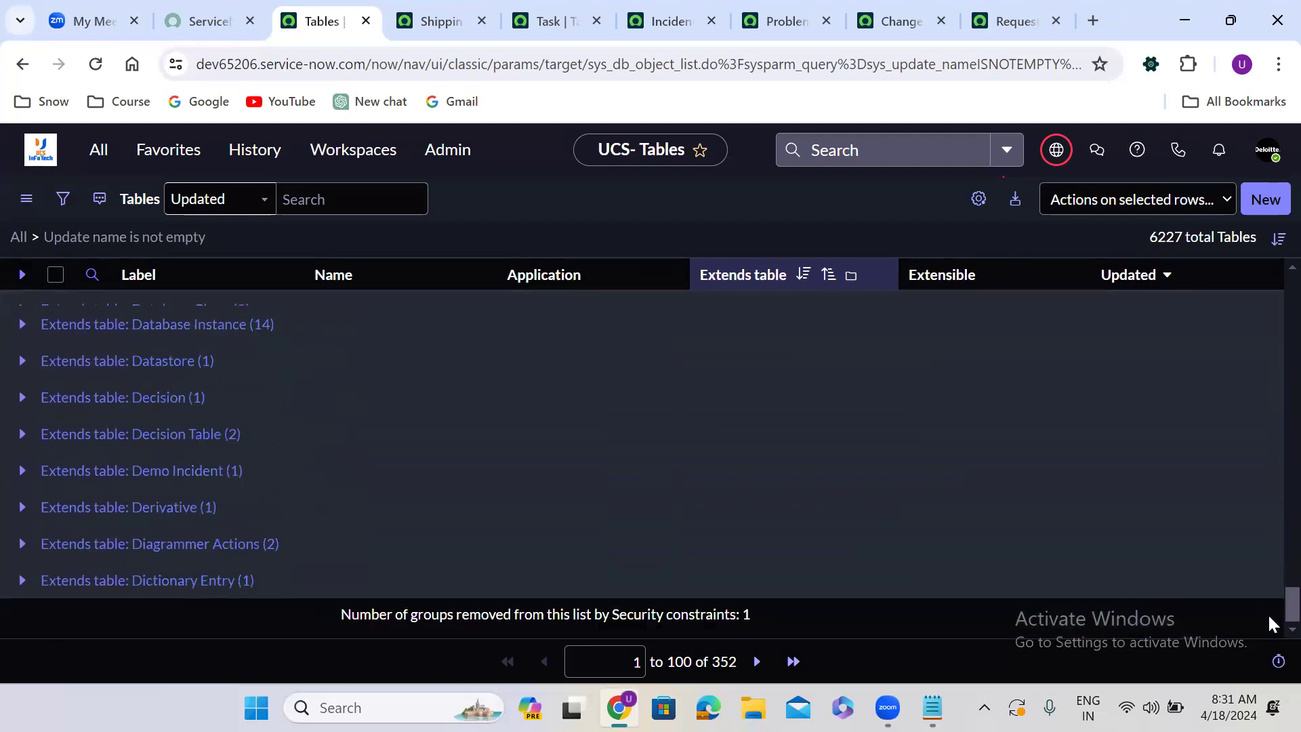
{"action": "scroll", "coordinate": [1270, 542], "scroll_direction": "up", "scroll_amount": 15}
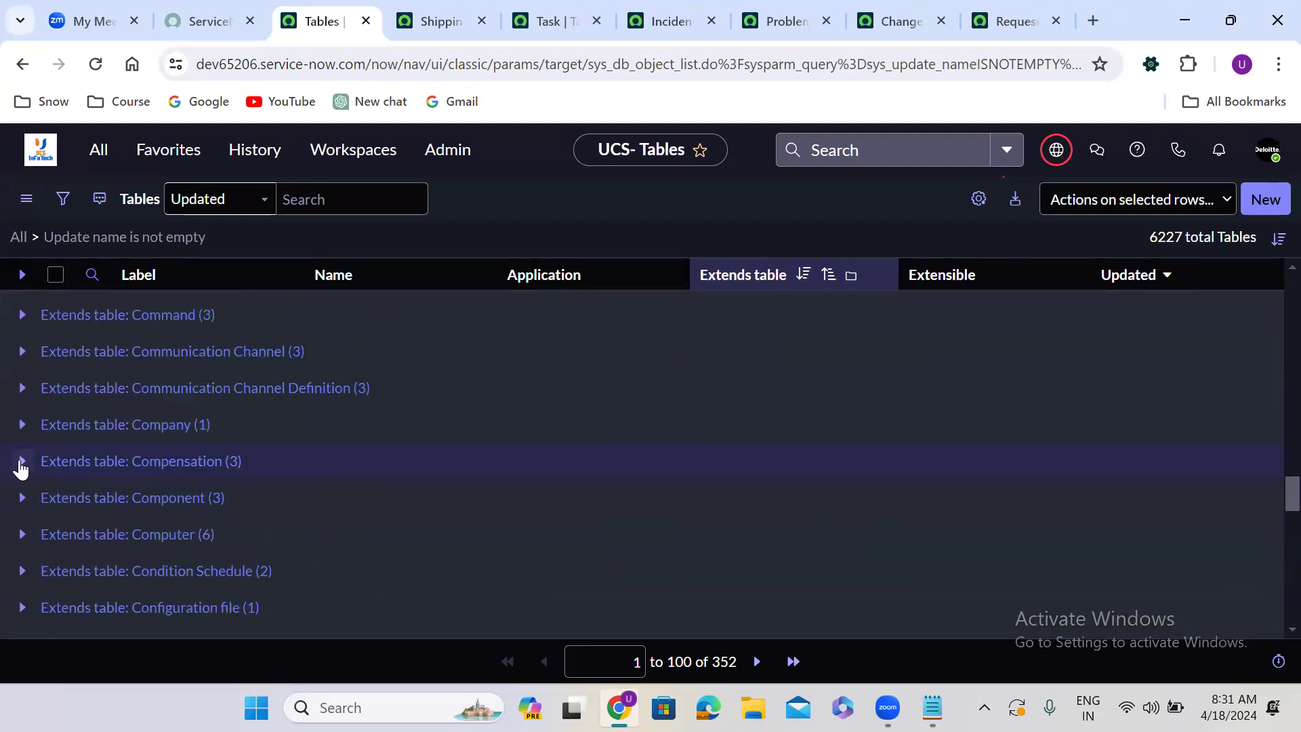
{"action": "left_click", "coordinate": [21, 462]}
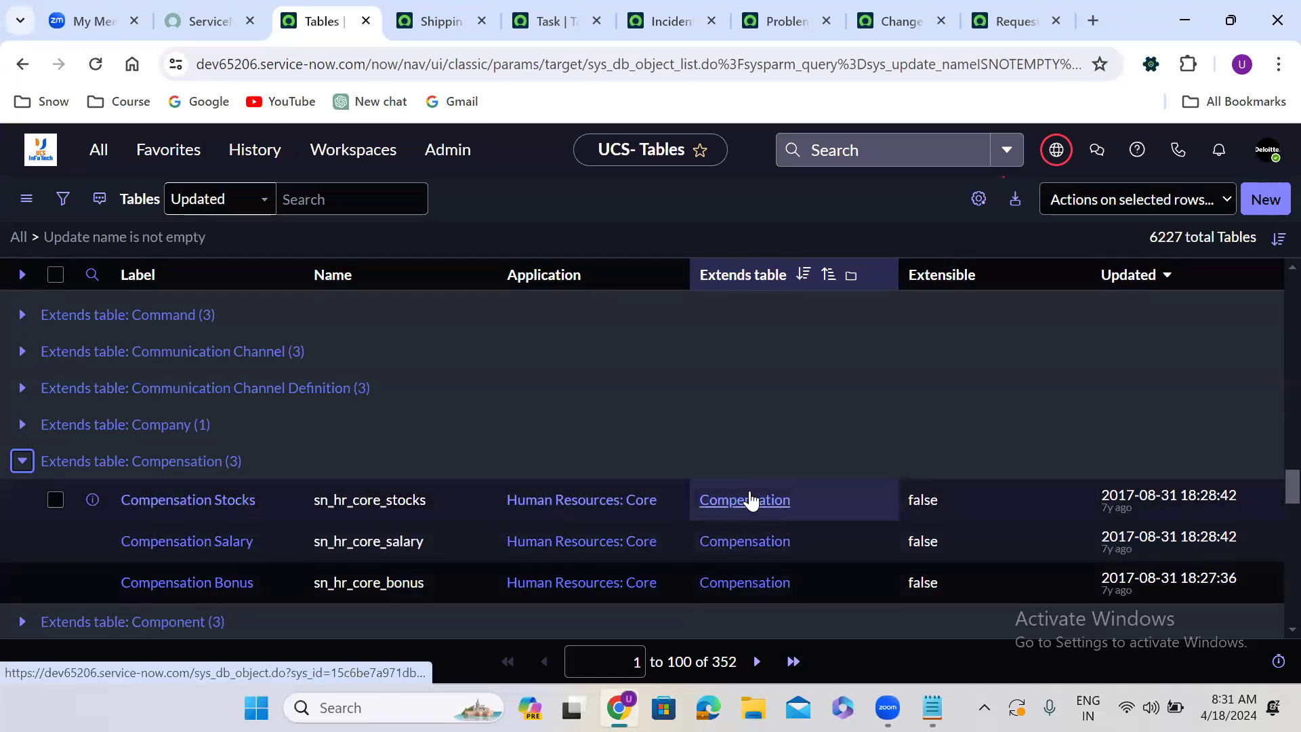
{"action": "left_click", "coordinate": [17, 466]}
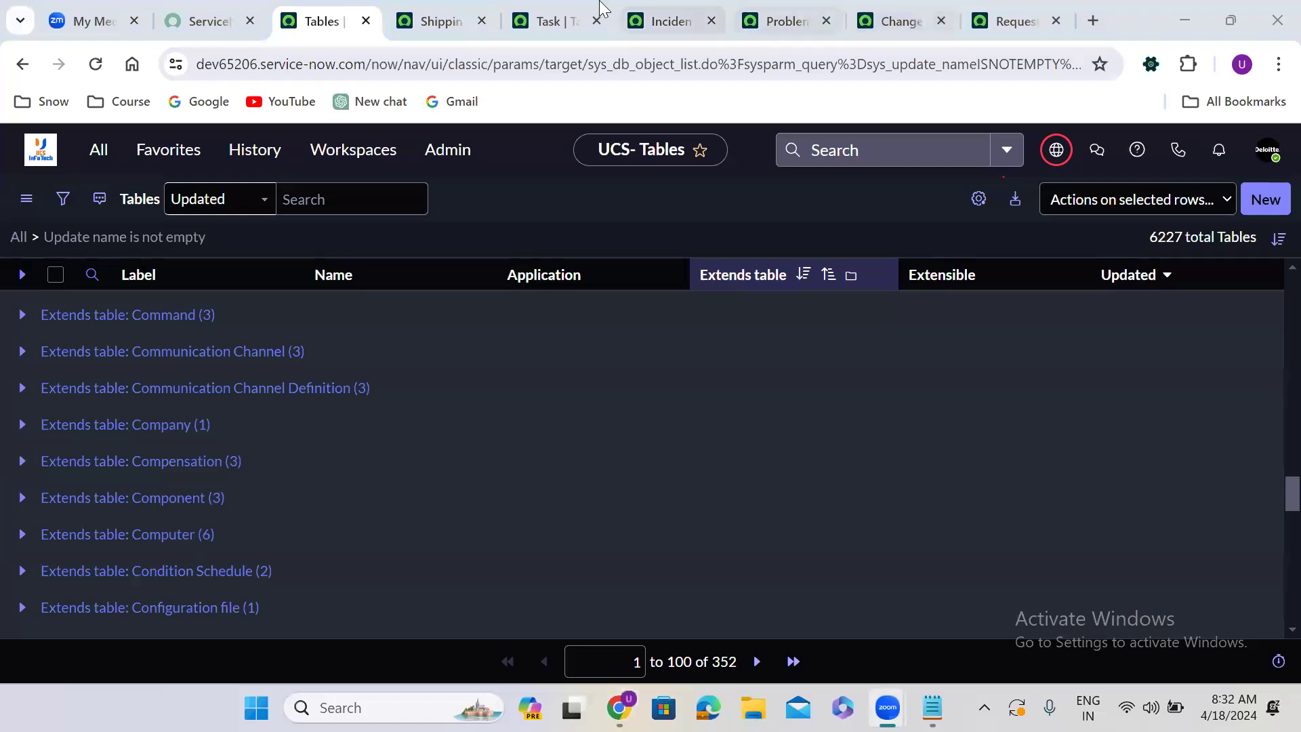
{"action": "left_click", "coordinate": [553, 10]}
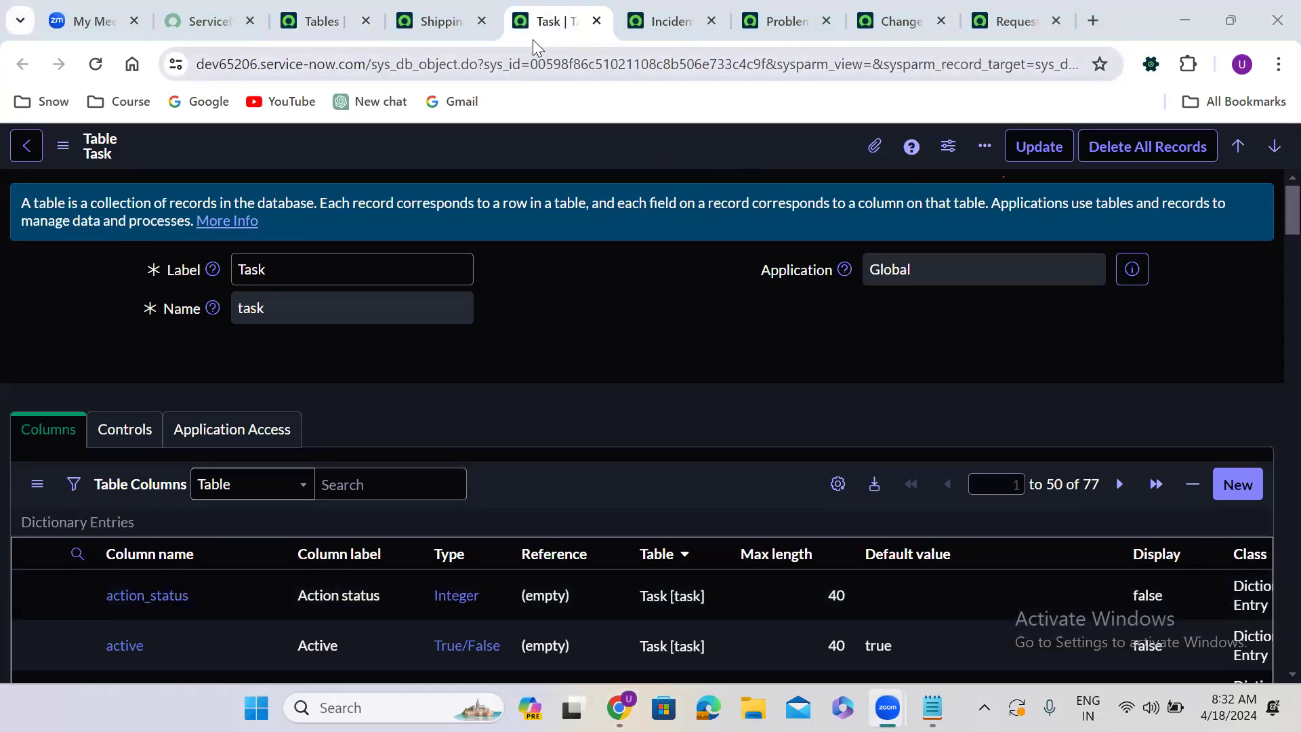
{"action": "left_click", "coordinate": [444, 10]}
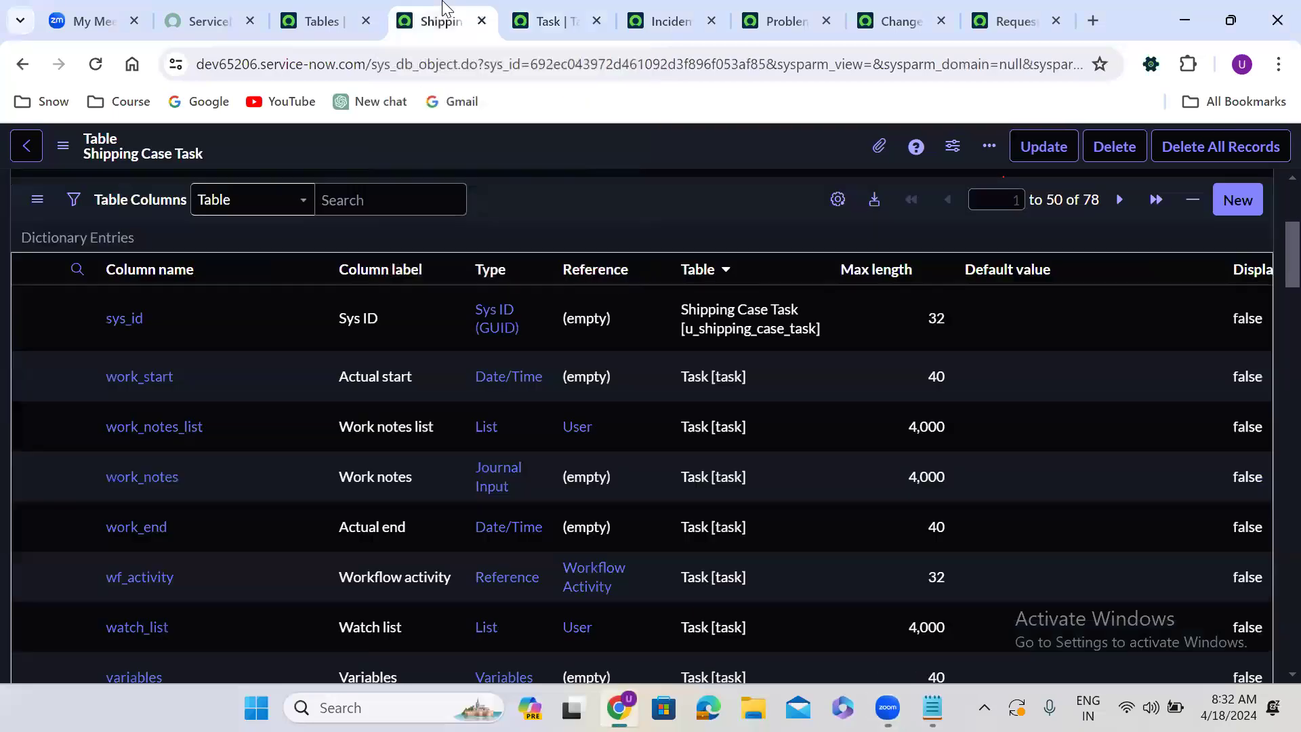
{"action": "scroll", "coordinate": [502, 201], "scroll_direction": "down", "scroll_amount": 15}
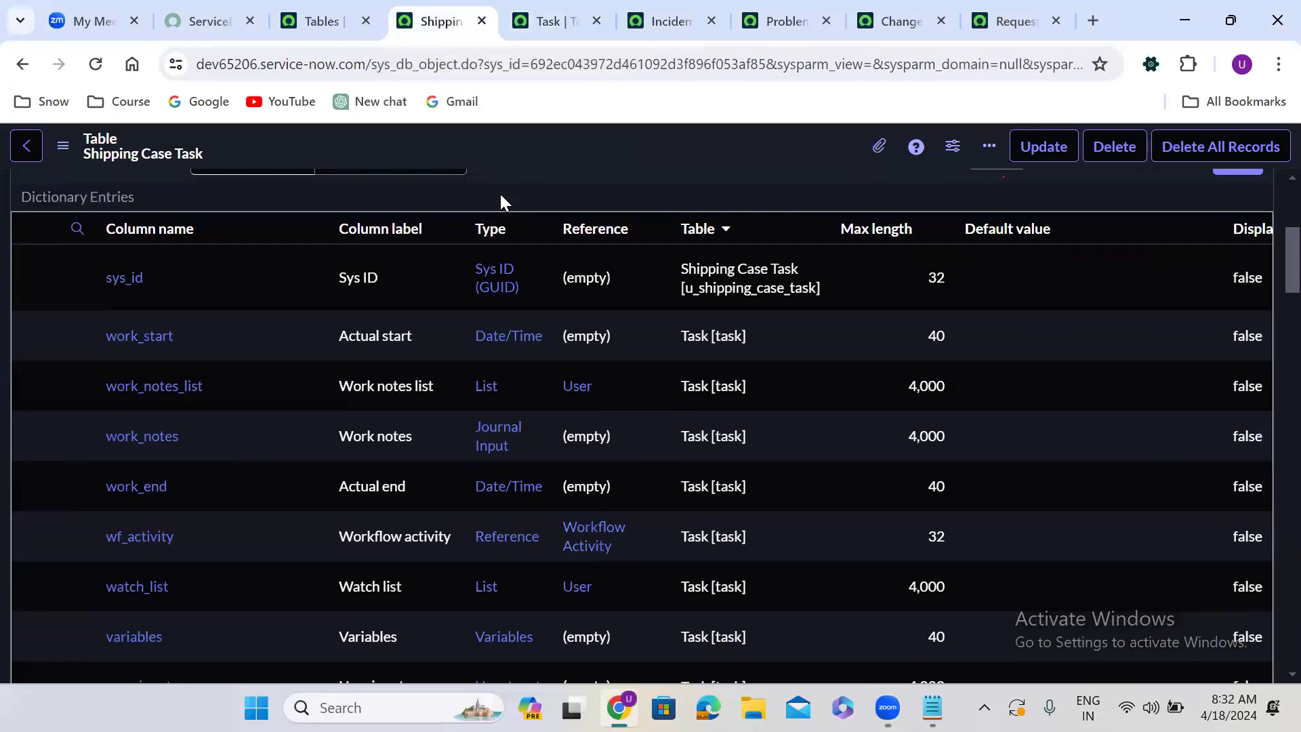
{"action": "scroll", "coordinate": [502, 201], "scroll_direction": "down", "scroll_amount": 20}
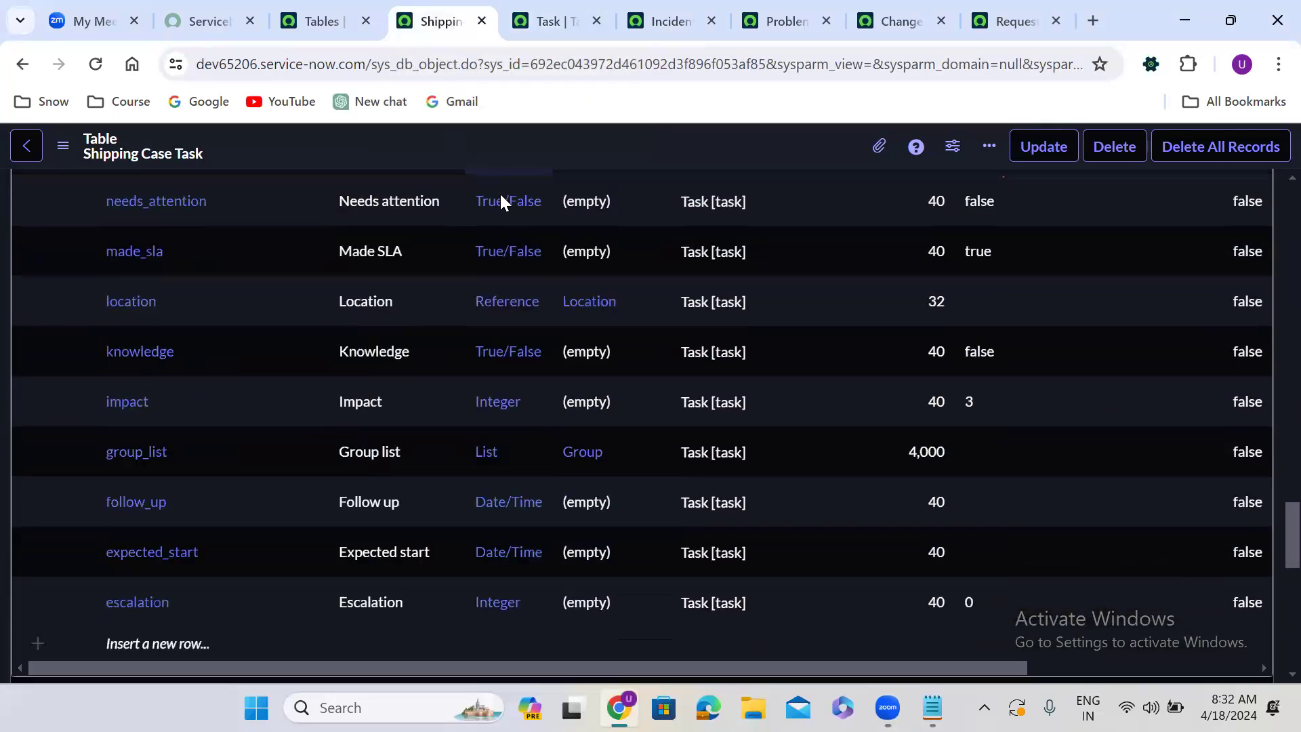
{"action": "scroll", "coordinate": [502, 200], "scroll_direction": "up", "scroll_amount": 2}
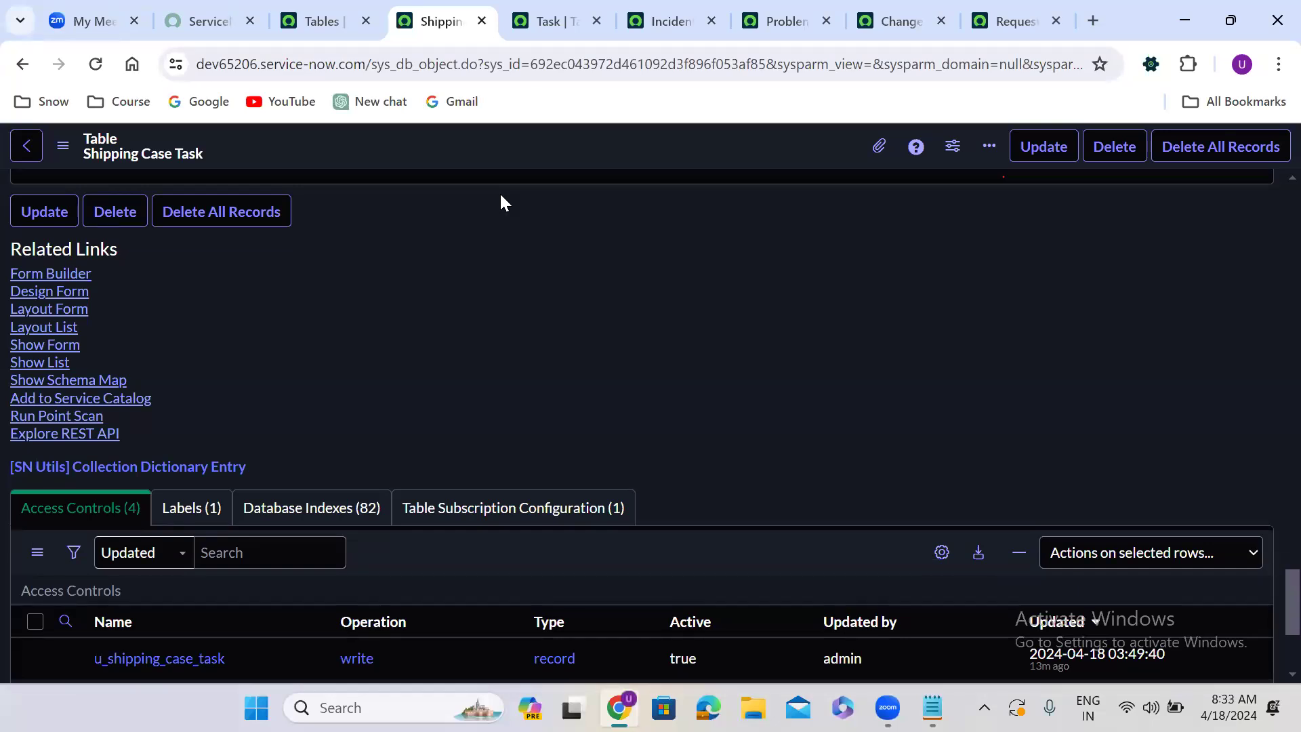
{"action": "right_click", "coordinate": [453, 34]}
Duplicate the Shipping Case Task page and use Show Form to open new record TASK0224691.
{"action": "left_click", "coordinate": [519, 205]}
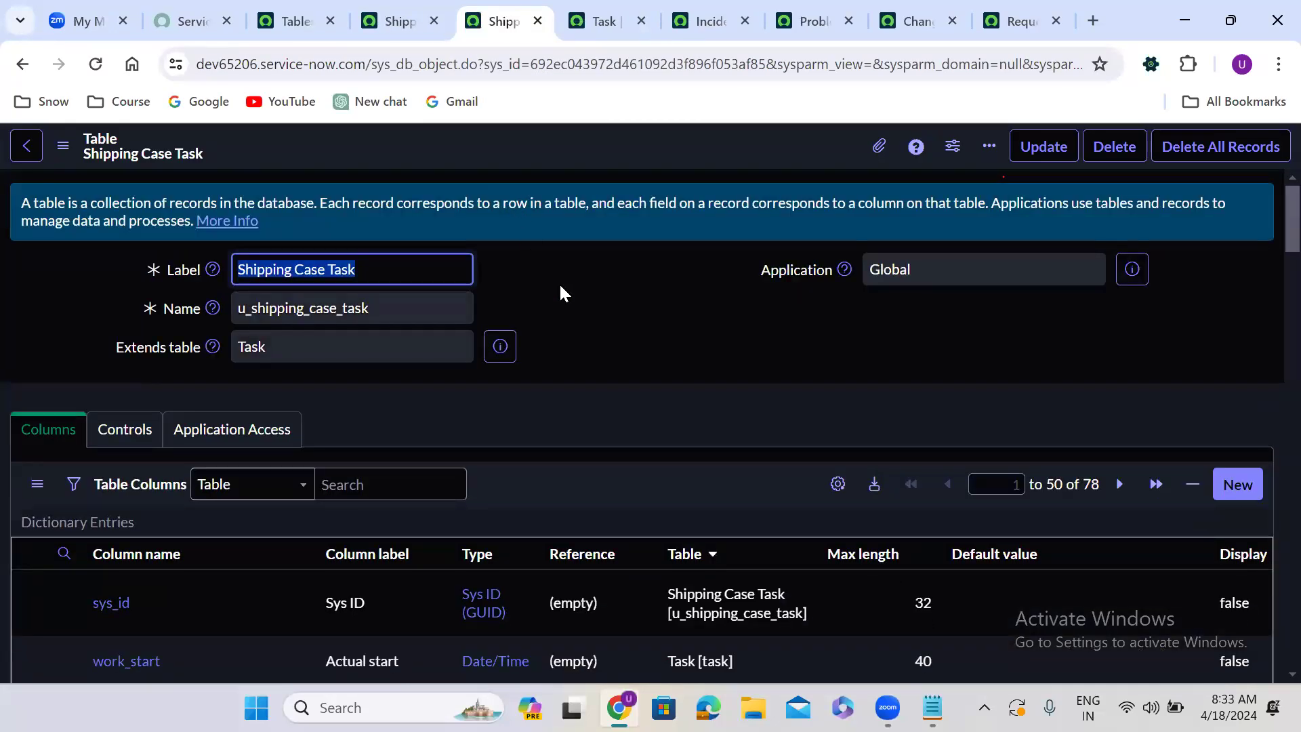
{"action": "left_click", "coordinate": [605, 276]}
{"action": "scroll", "coordinate": [605, 275], "scroll_direction": "down", "scroll_amount": 1}
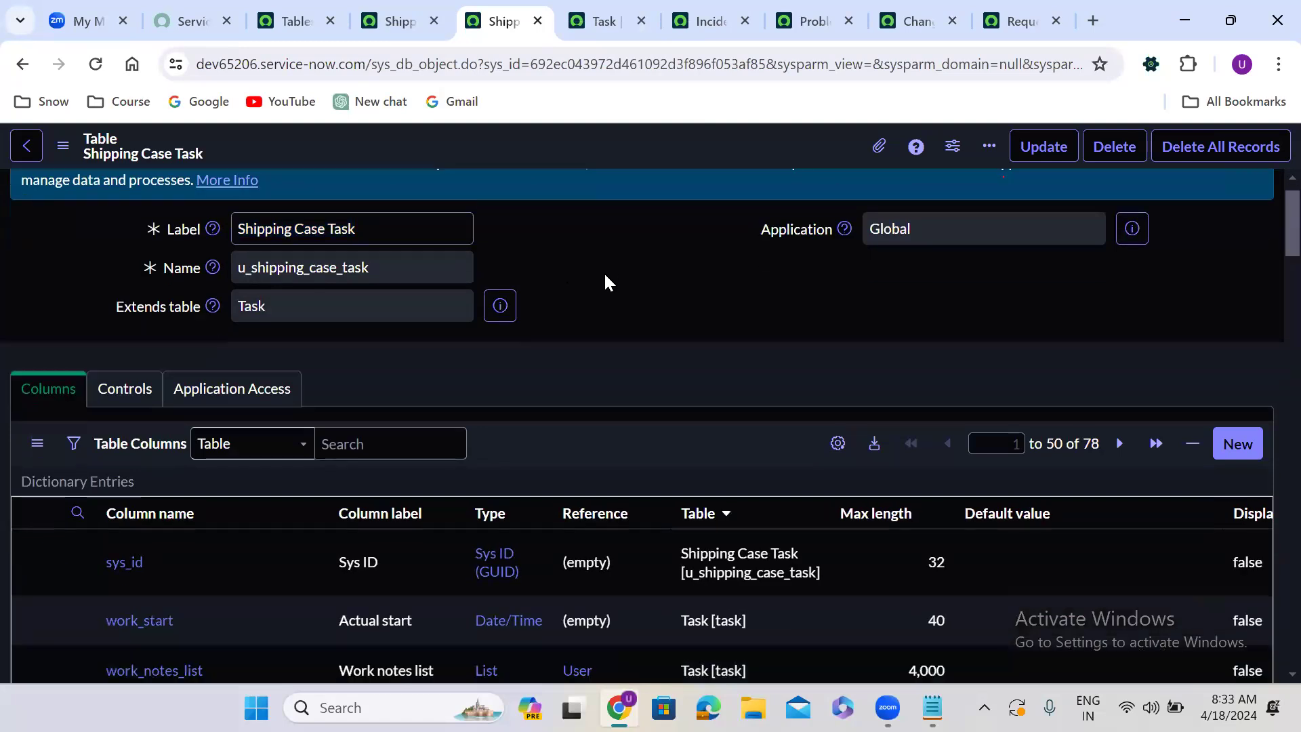
{"action": "scroll", "coordinate": [605, 276], "scroll_direction": "down", "scroll_amount": 5}
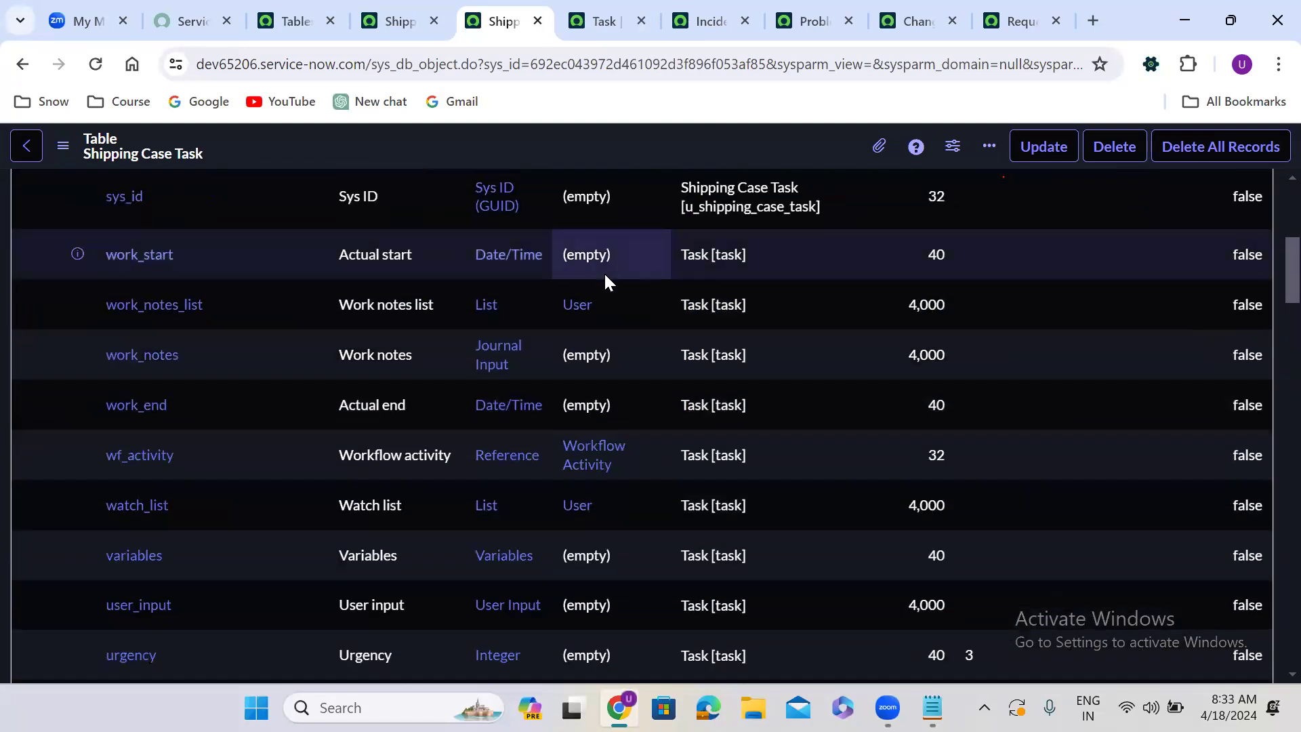
{"action": "scroll", "coordinate": [605, 278], "scroll_direction": "down", "scroll_amount": 6}
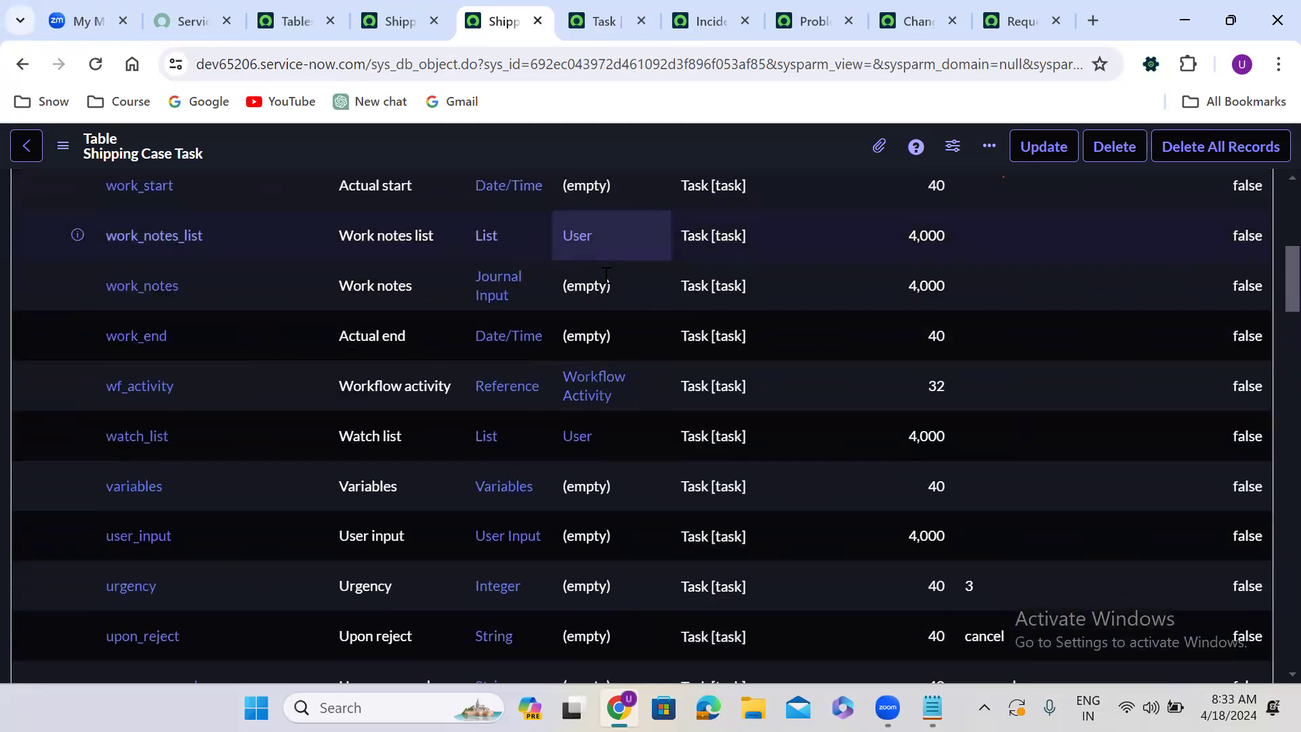
{"action": "scroll", "coordinate": [604, 272], "scroll_direction": "down", "scroll_amount": 12}
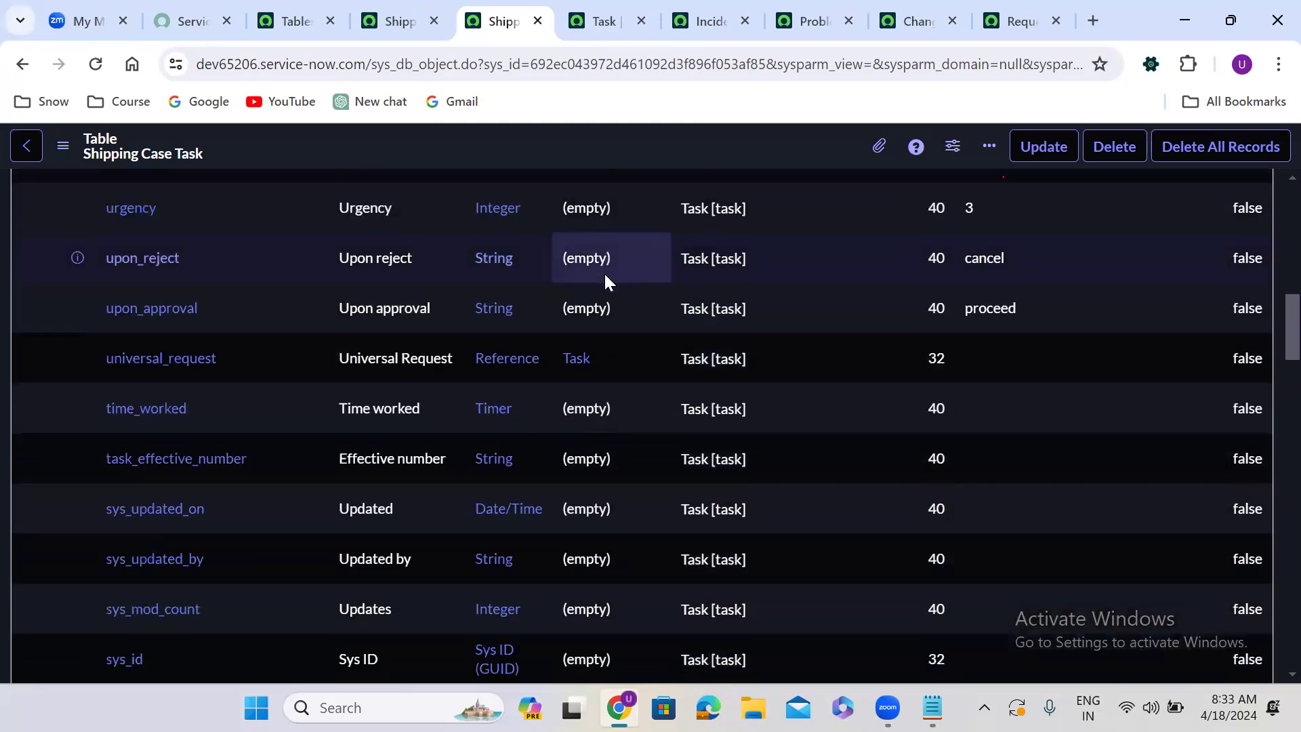
{"action": "scroll", "coordinate": [605, 278], "scroll_direction": "down", "scroll_amount": 15}
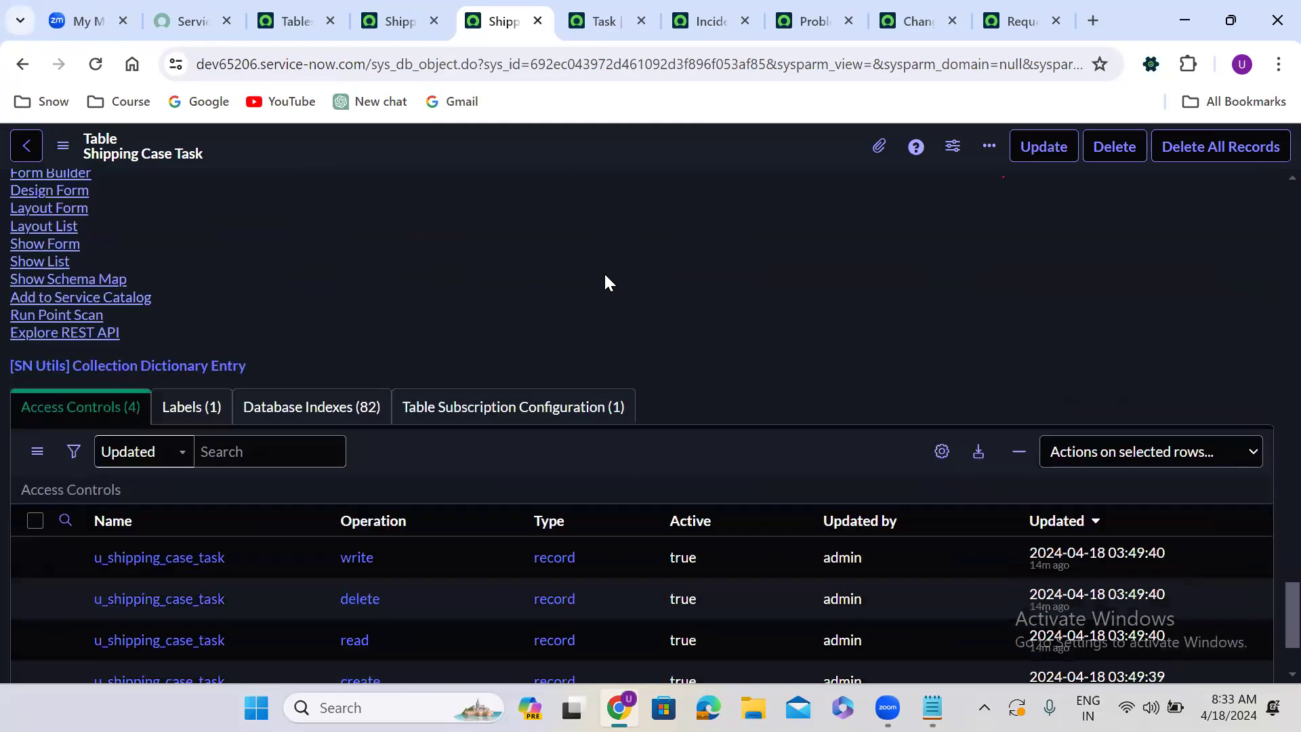
{"action": "scroll", "coordinate": [606, 279], "scroll_direction": "up", "scroll_amount": 1}
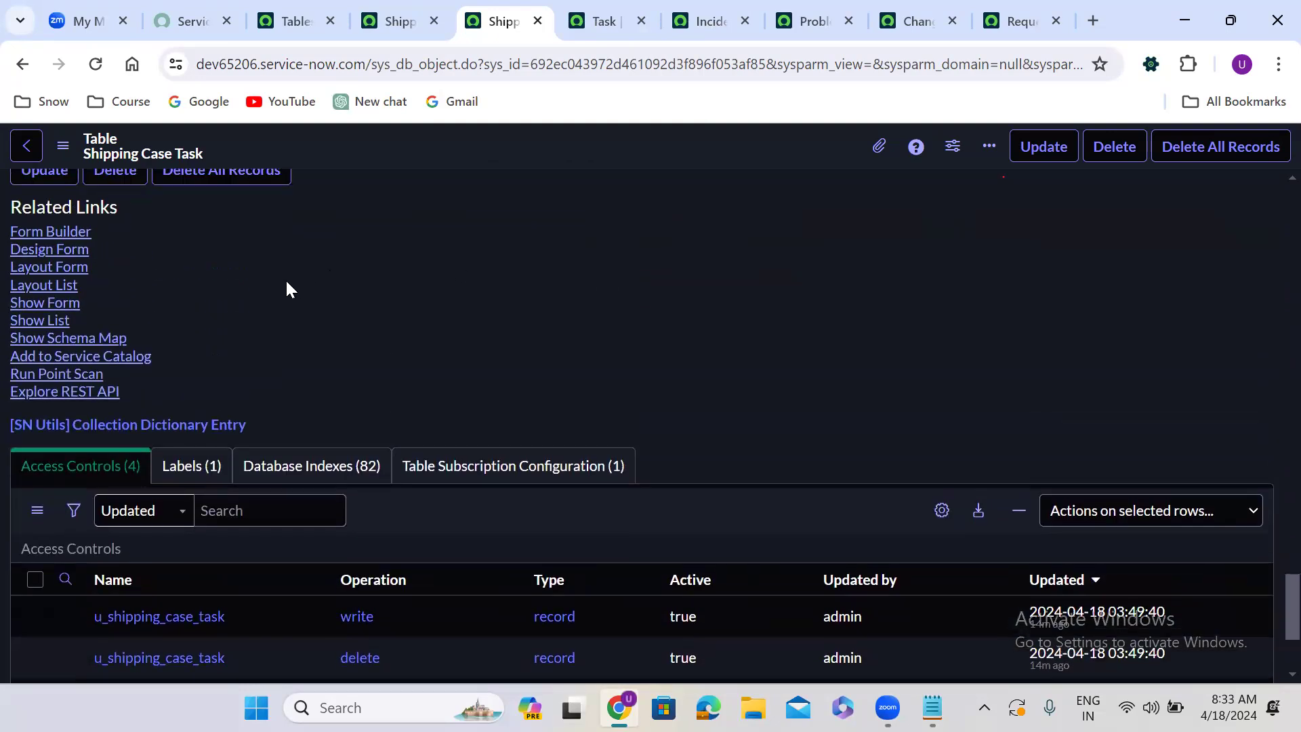
{"action": "left_click", "coordinate": [54, 302]}
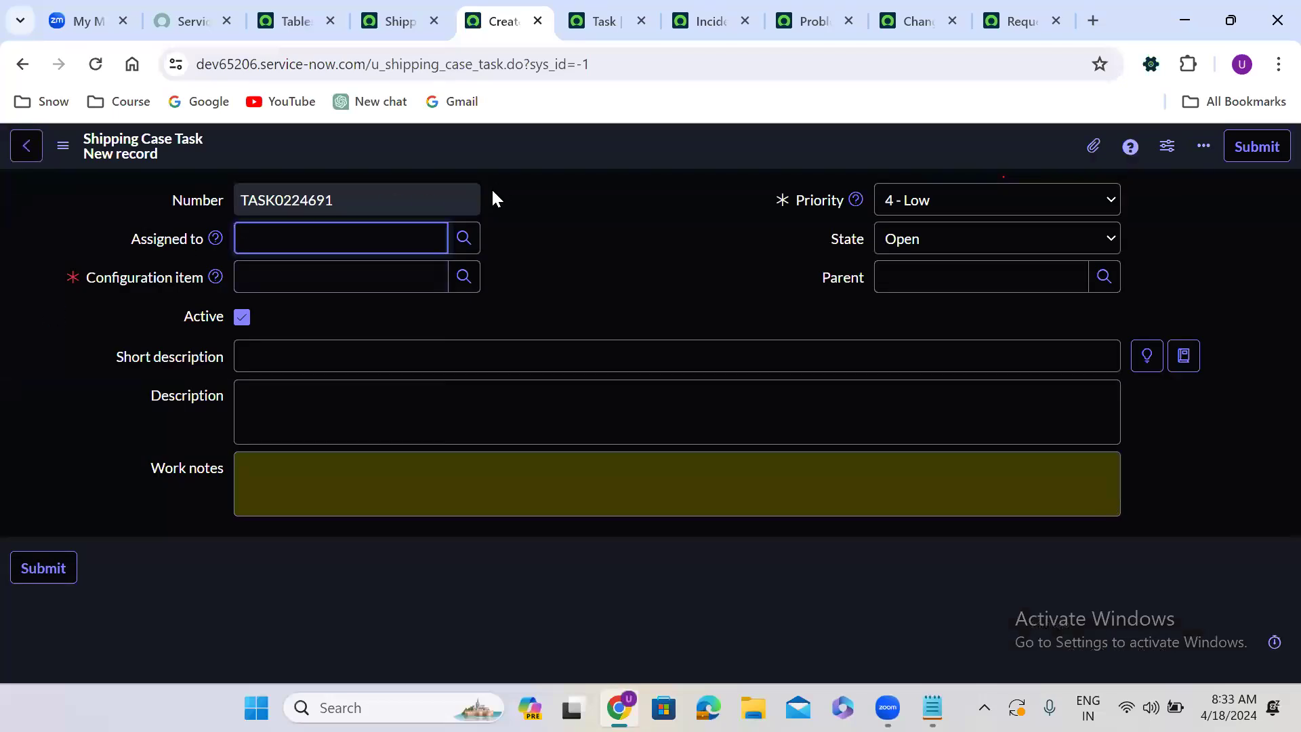
Leave the unsubmitted new record and return to the Shipping Case Task table definition.
{"action": "left_click", "coordinate": [598, 210]}
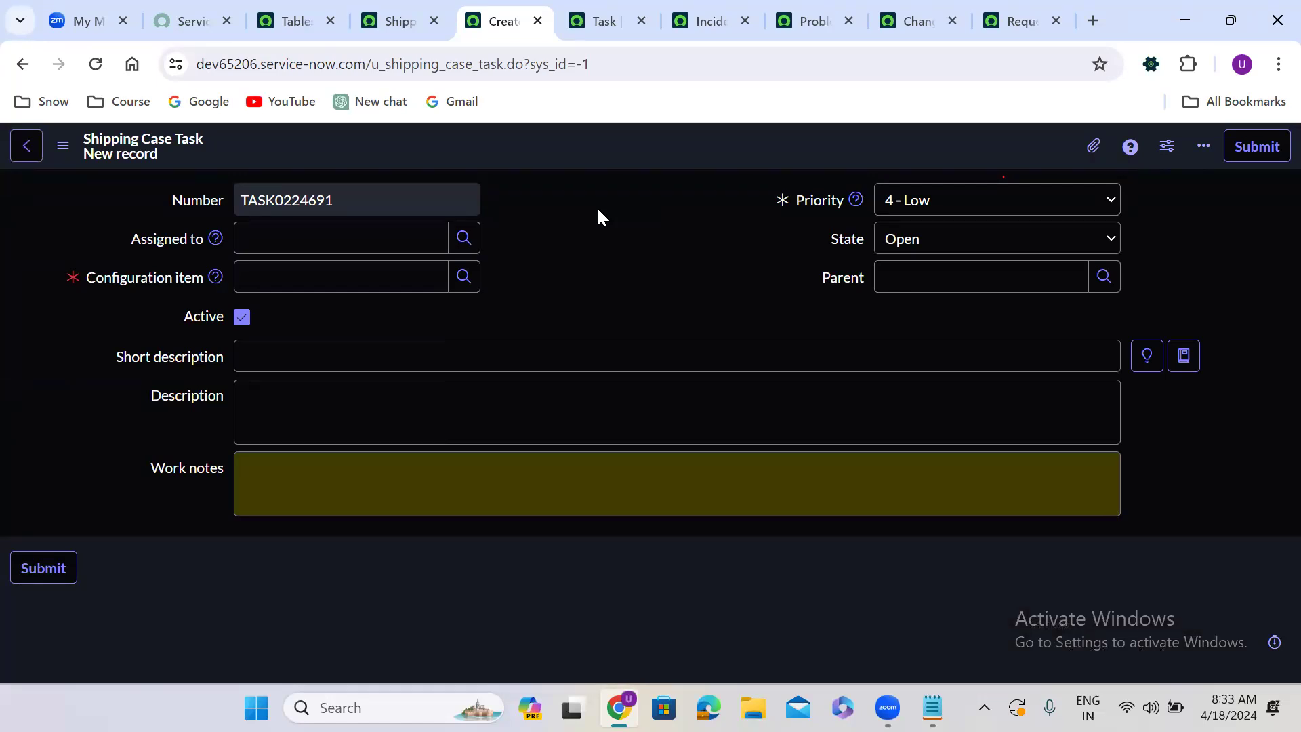
{"action": "left_click", "coordinate": [17, 70]}
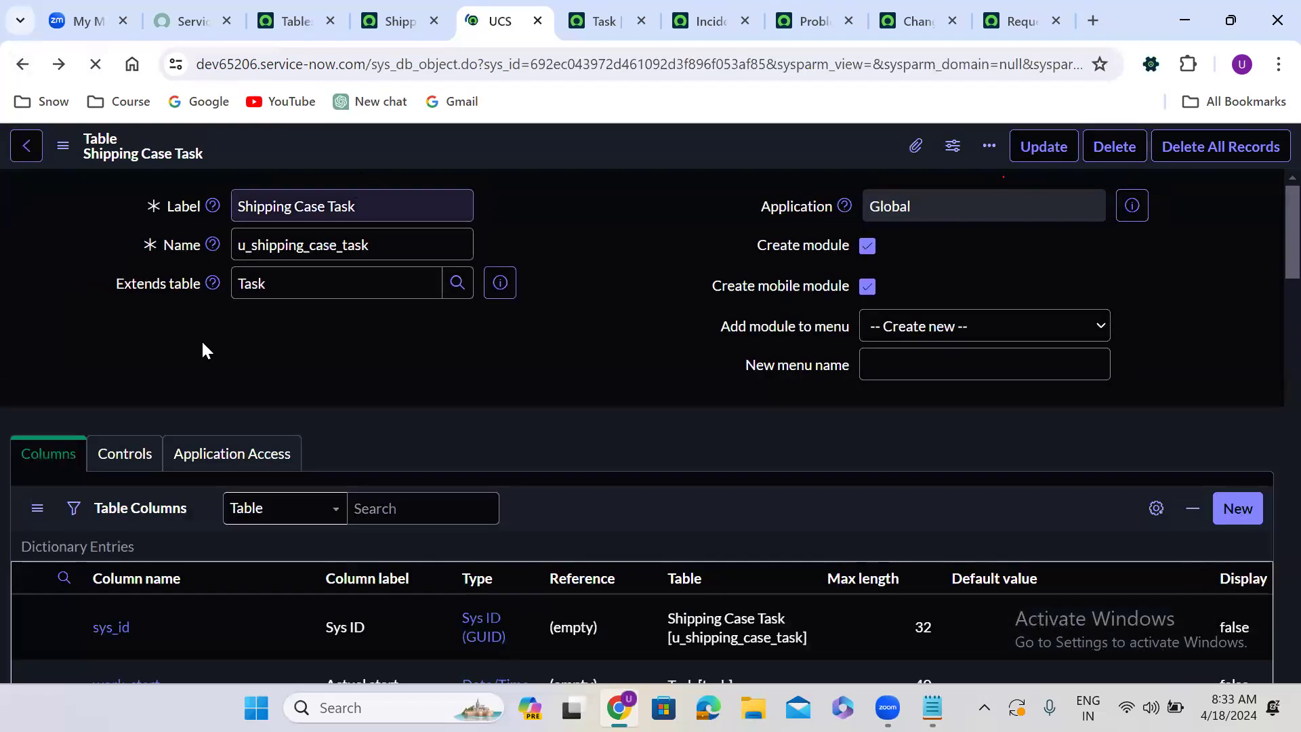
On the Controls tab, enable Auto-number and append TASK so the prefix reads SHITASK.
{"action": "left_click", "coordinate": [128, 454]}
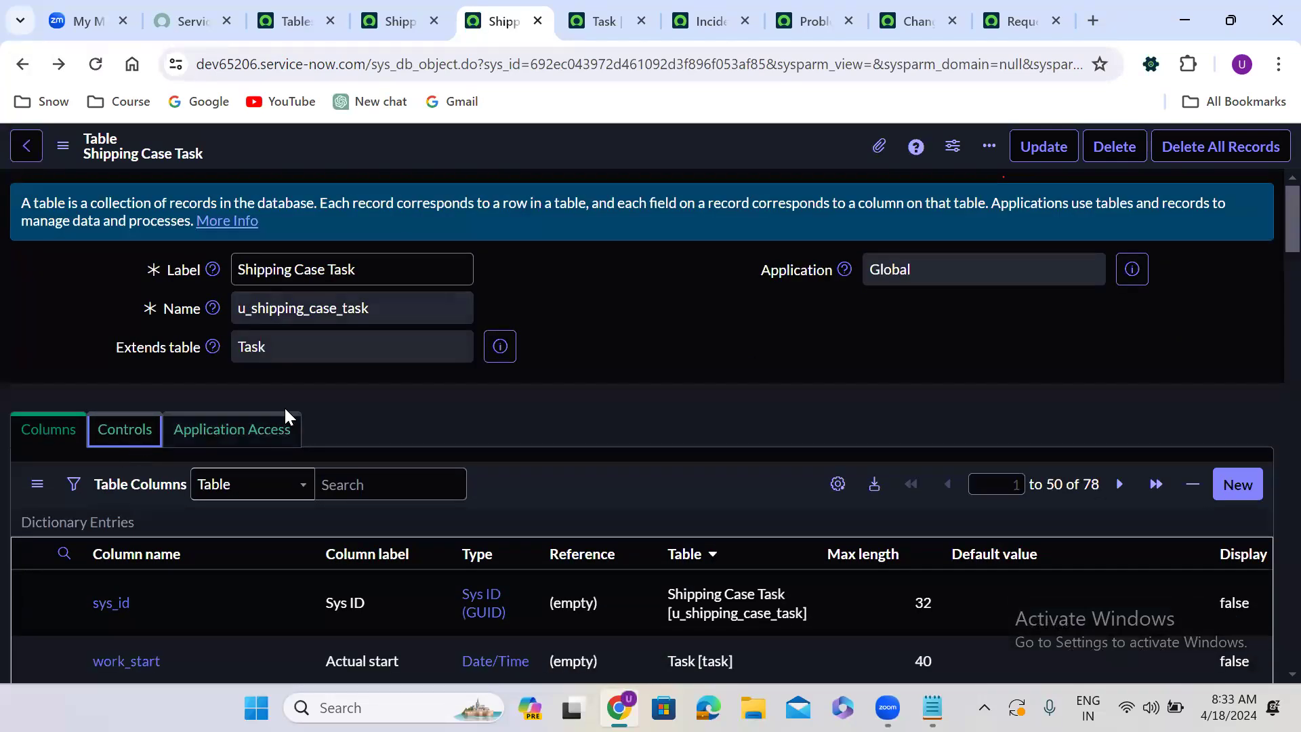
{"action": "left_click", "coordinate": [116, 429]}
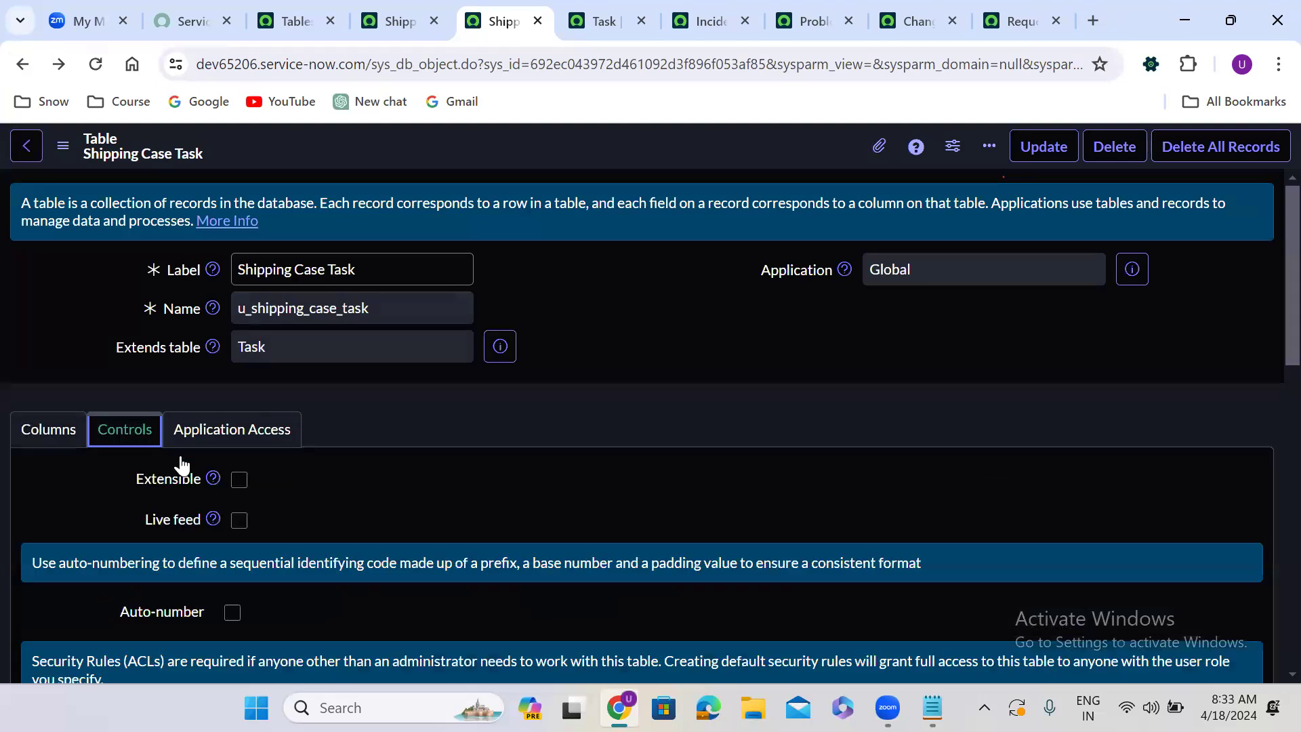
{"action": "left_click", "coordinate": [233, 610]}
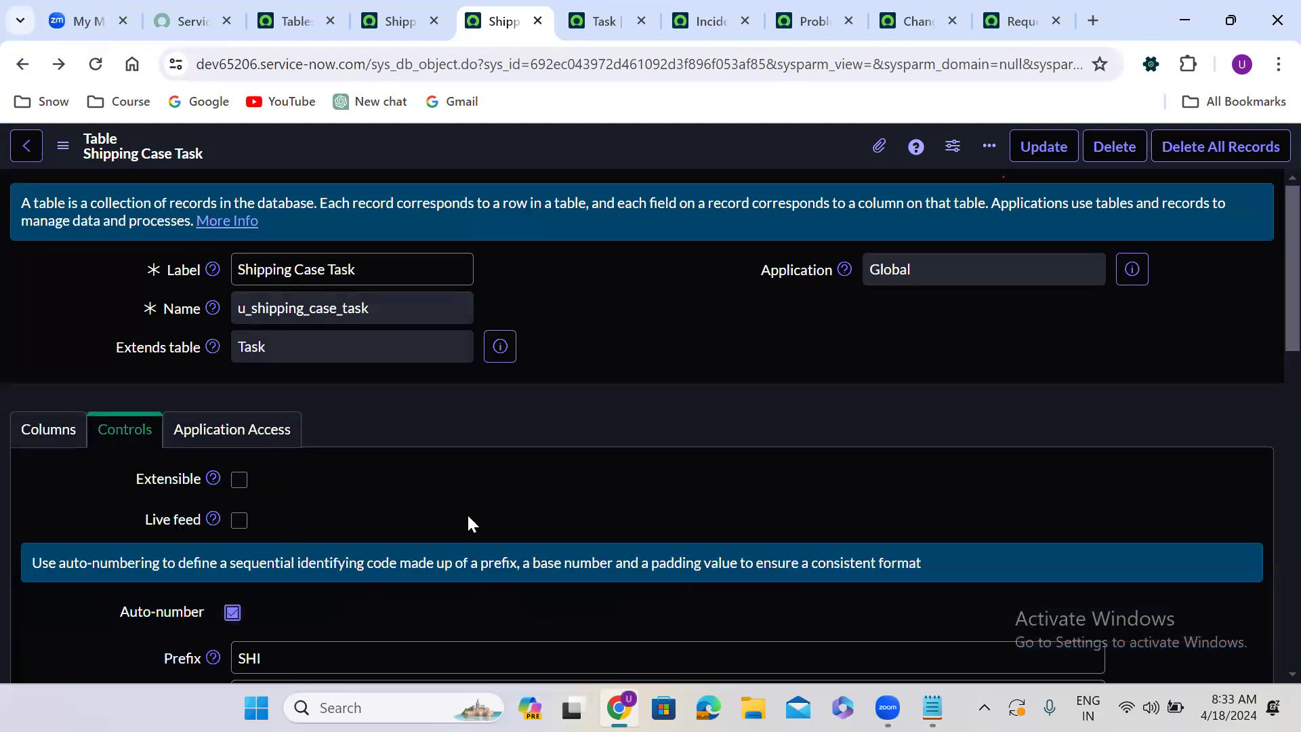
{"action": "scroll", "coordinate": [569, 447], "scroll_direction": "down", "scroll_amount": 4}
{"action": "left_click", "coordinate": [309, 368]}
{"action": "type", "text": "TAS"}
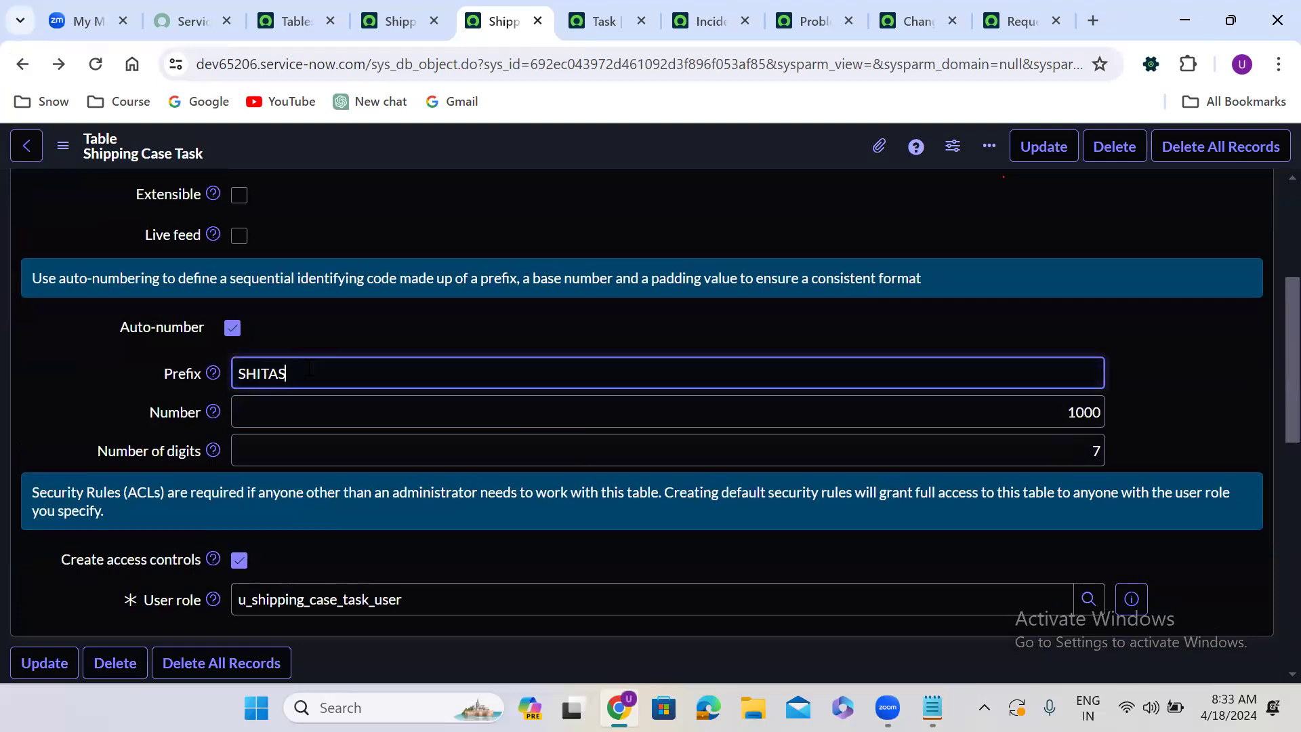
{"action": "type", "text": "K"}
{"action": "left_click", "coordinate": [392, 214]}
{"action": "scroll", "coordinate": [392, 215], "scroll_direction": "up", "scroll_amount": 1}
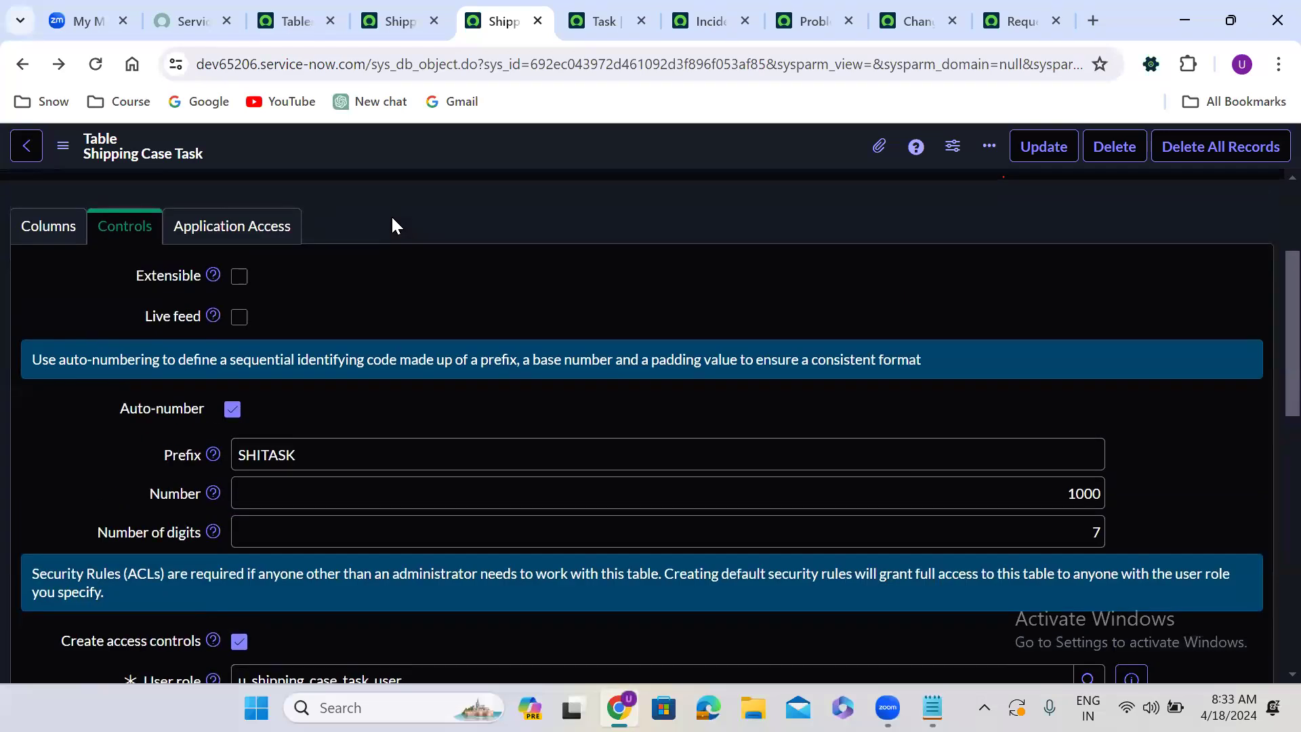
{"action": "left_click", "coordinate": [57, 229]}
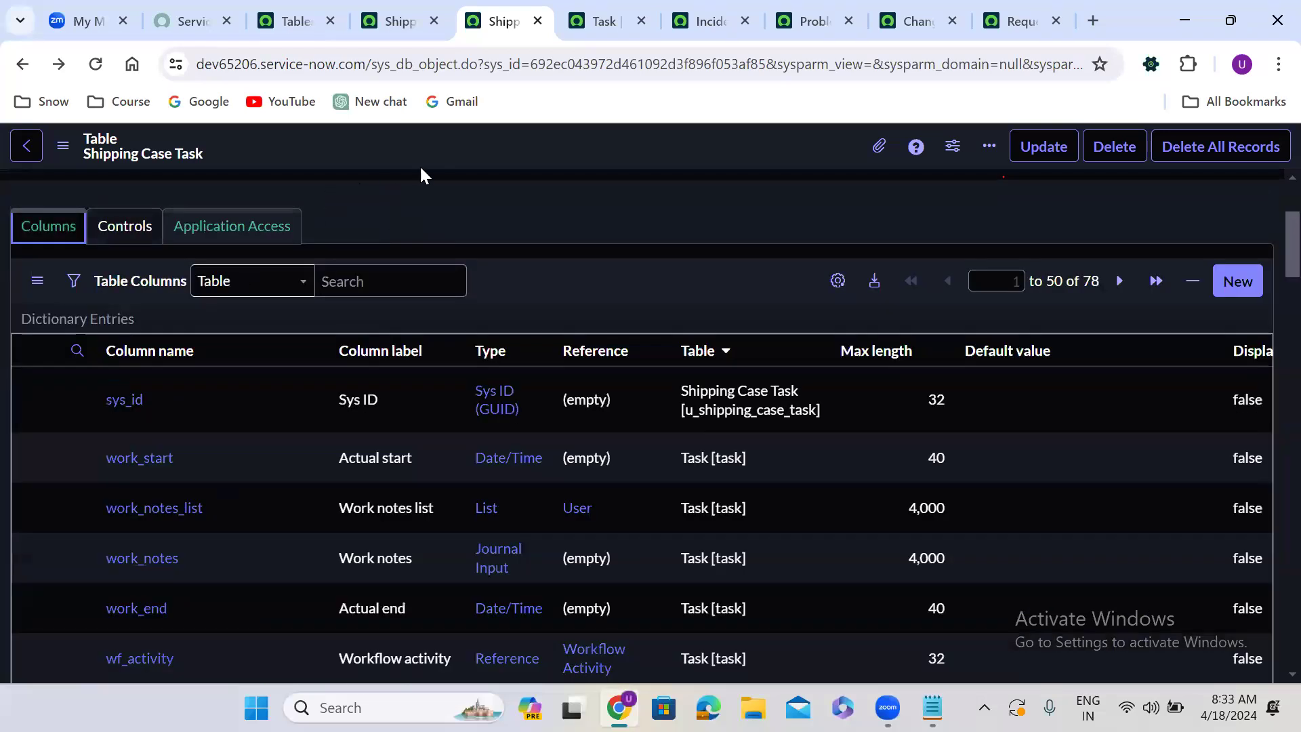
{"action": "right_click", "coordinate": [464, 159]}
Save the table, then preview a new record numbered SHITASK0001001 and return to the definition.
{"action": "left_click", "coordinate": [496, 170]}
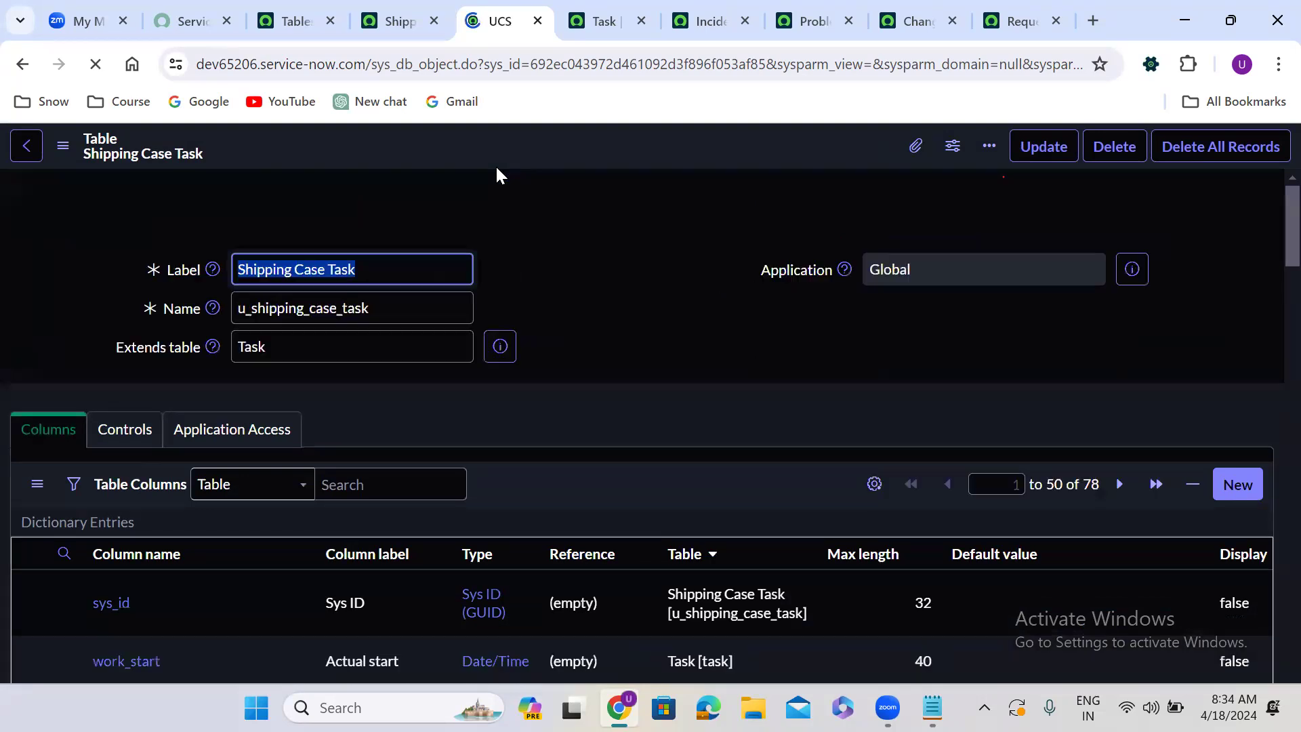
{"action": "left_click", "coordinate": [562, 398]}
{"action": "scroll", "coordinate": [561, 399], "scroll_direction": "down", "scroll_amount": 1}
{"action": "scroll", "coordinate": [561, 406], "scroll_direction": "down", "scroll_amount": 14}
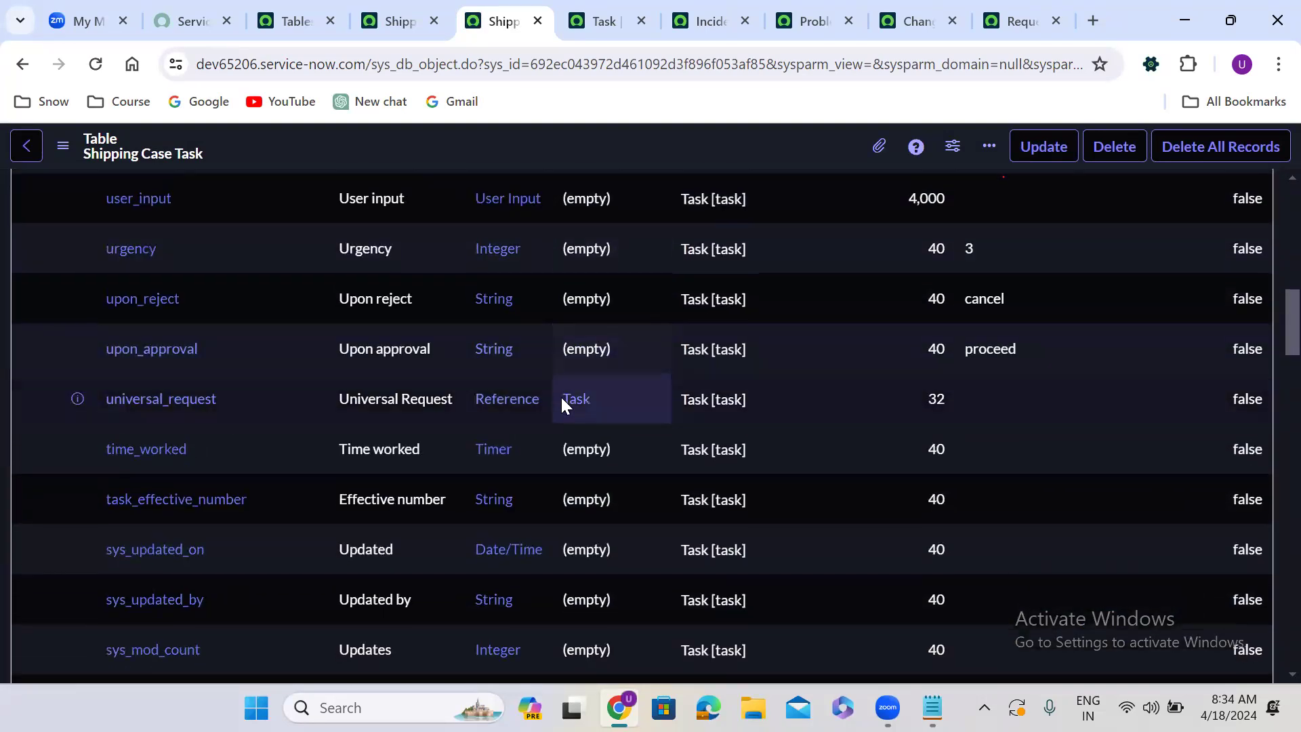
{"action": "scroll", "coordinate": [561, 405], "scroll_direction": "down", "scroll_amount": 15}
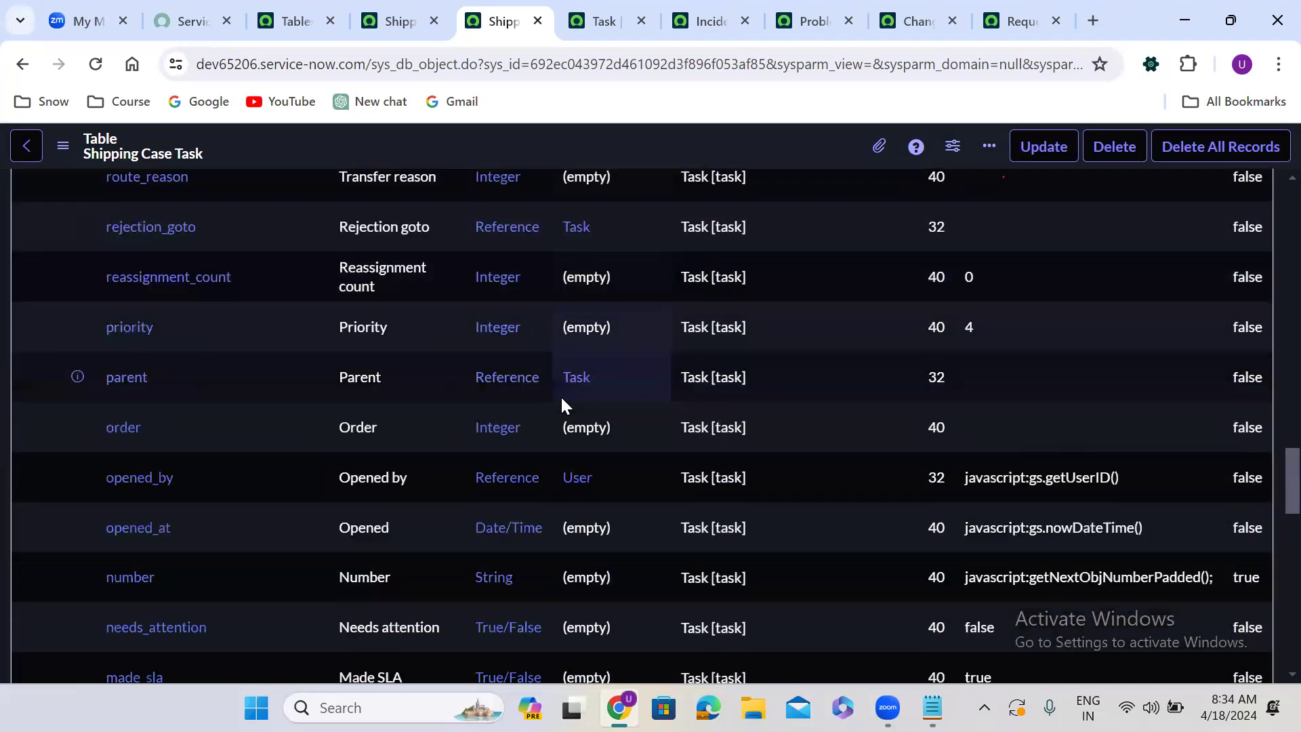
{"action": "scroll", "coordinate": [561, 405], "scroll_direction": "down", "scroll_amount": 2}
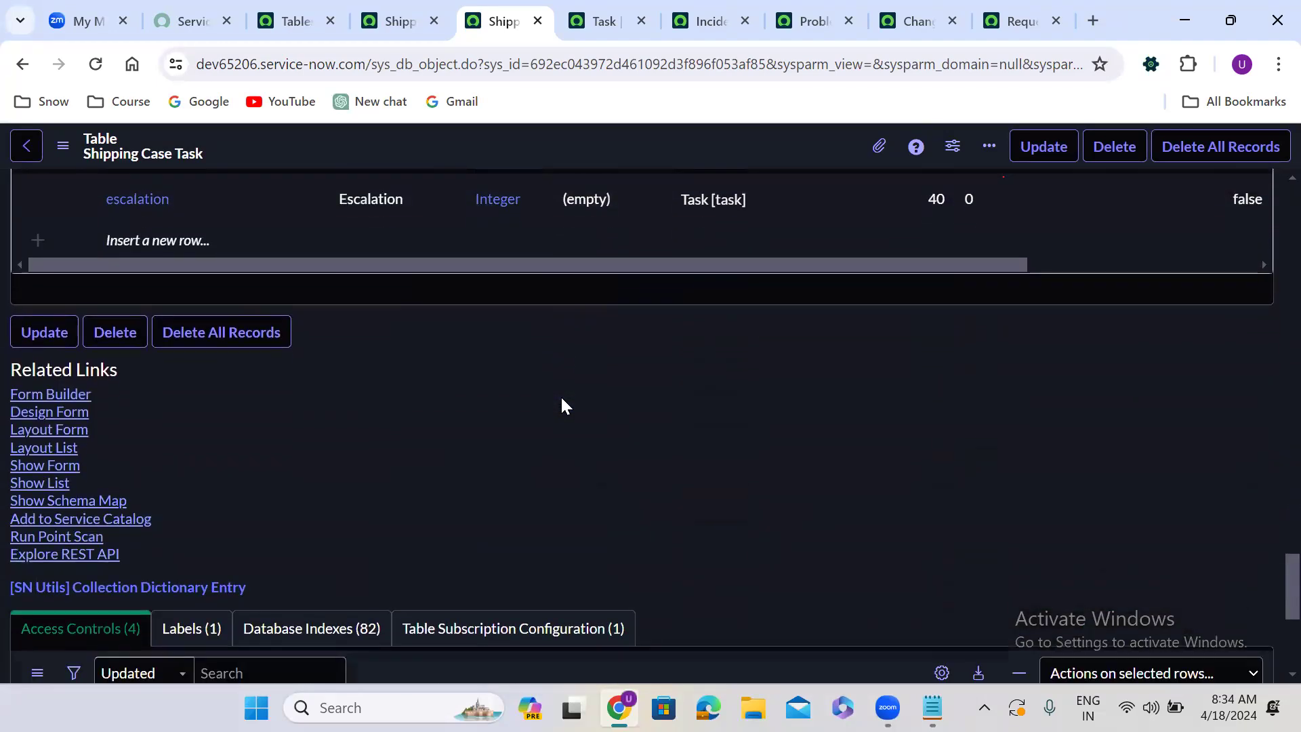
{"action": "left_click", "coordinate": [59, 465]}
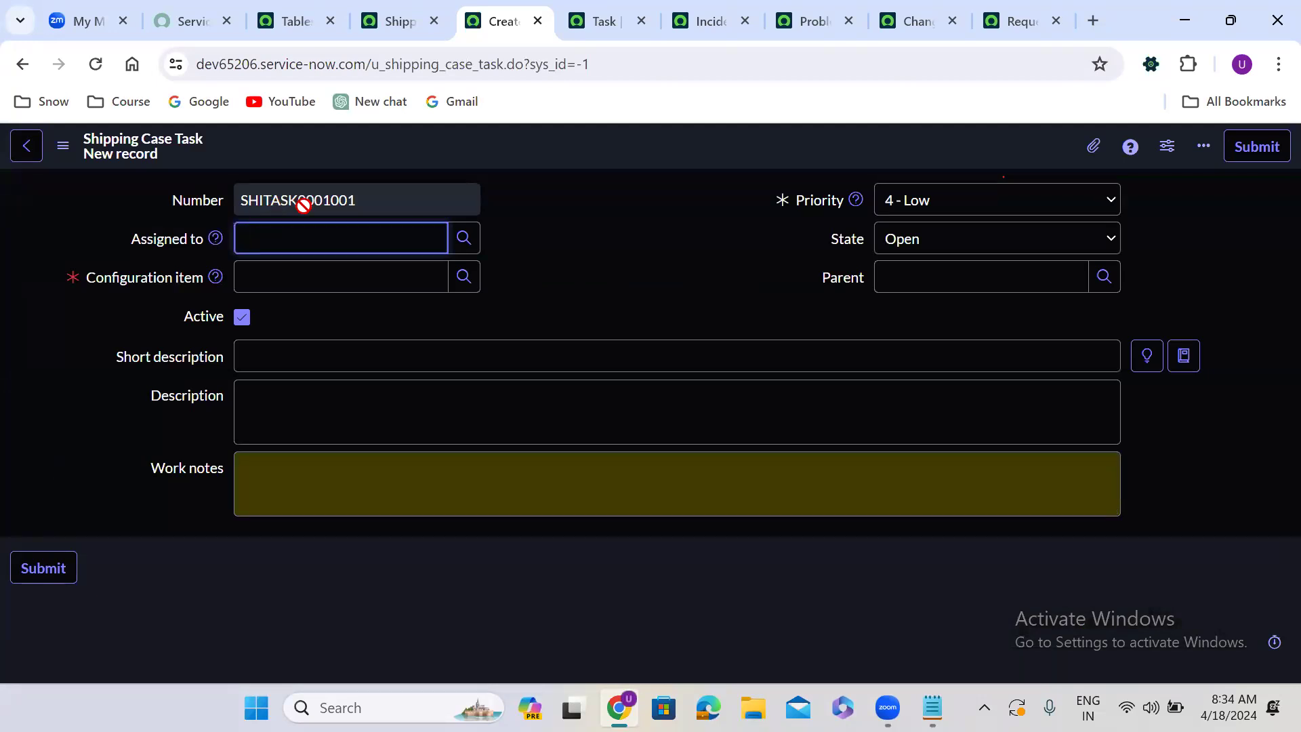
{"action": "left_click", "coordinate": [20, 66]}
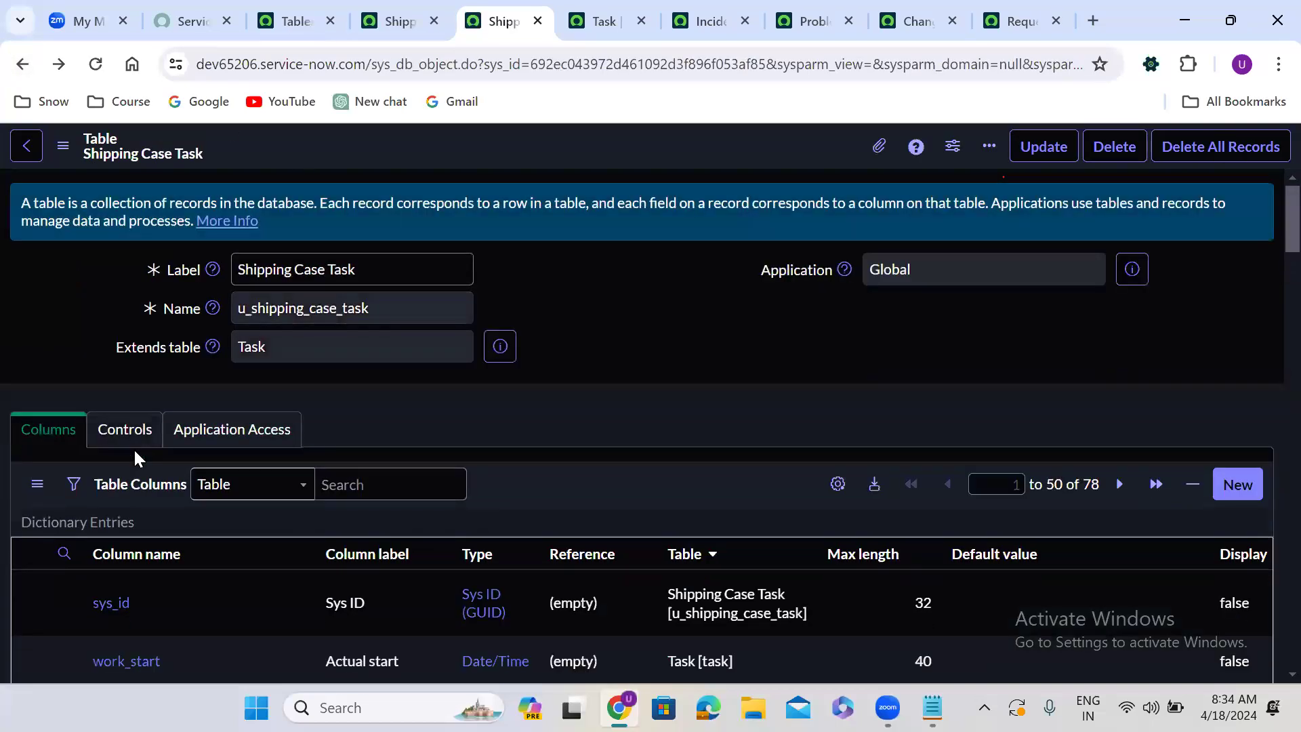
Shorten the auto-number prefix to STASK and save the table.
{"action": "left_click", "coordinate": [133, 434]}
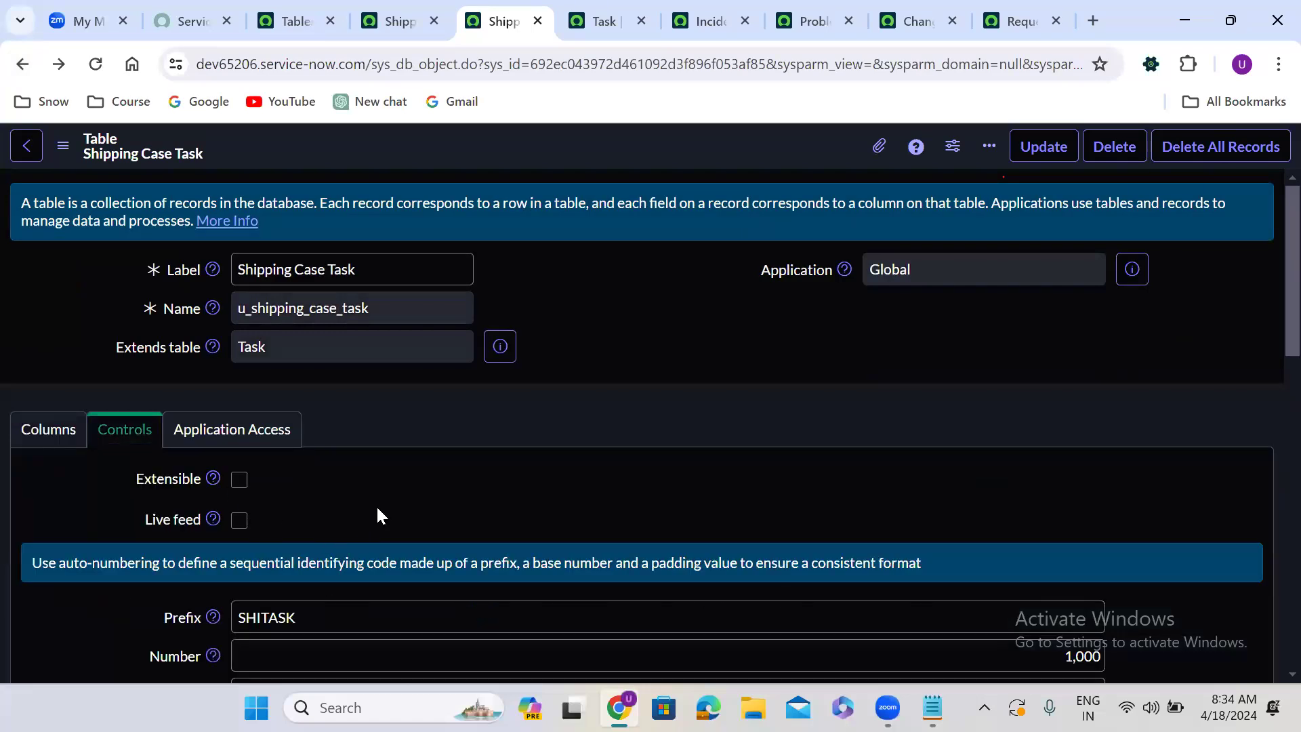
{"action": "scroll", "coordinate": [375, 504], "scroll_direction": "down", "scroll_amount": 1}
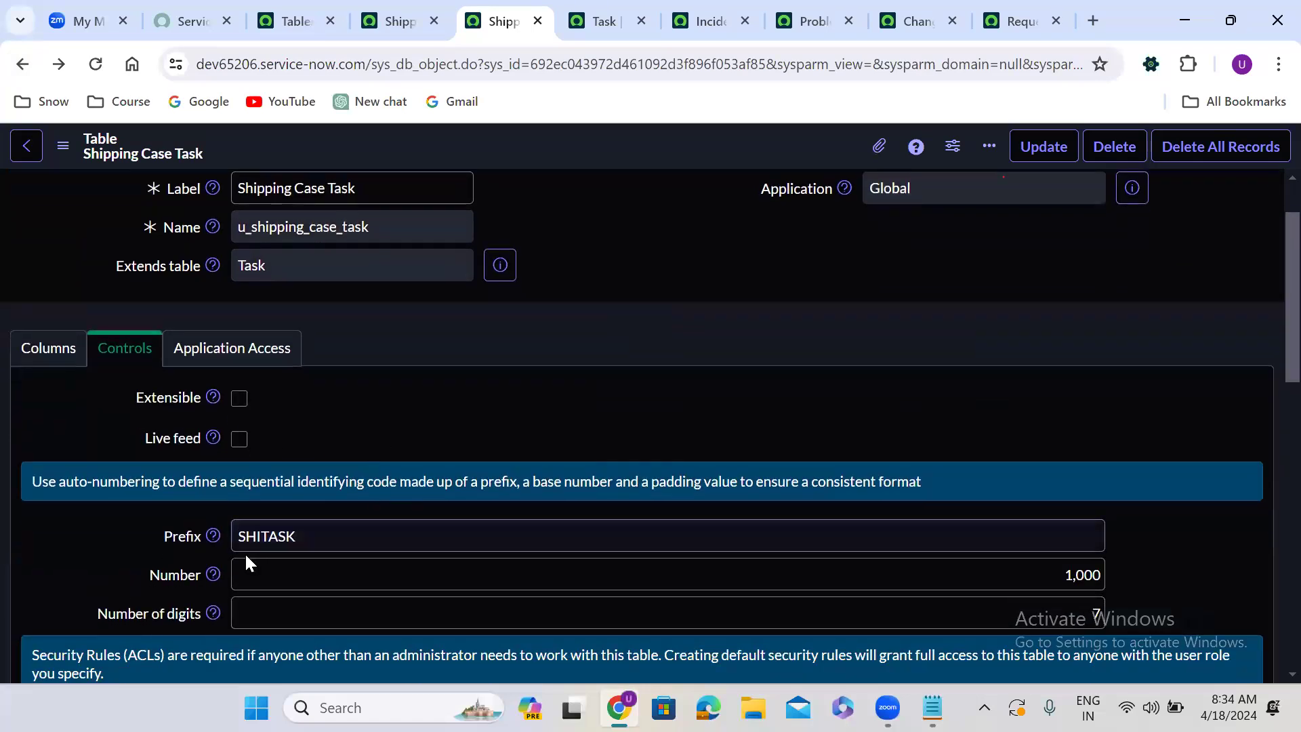
{"action": "left_click", "coordinate": [257, 536]}
{"action": "key", "text": "BackSpace"}
{"action": "key", "text": "BackSpace"}
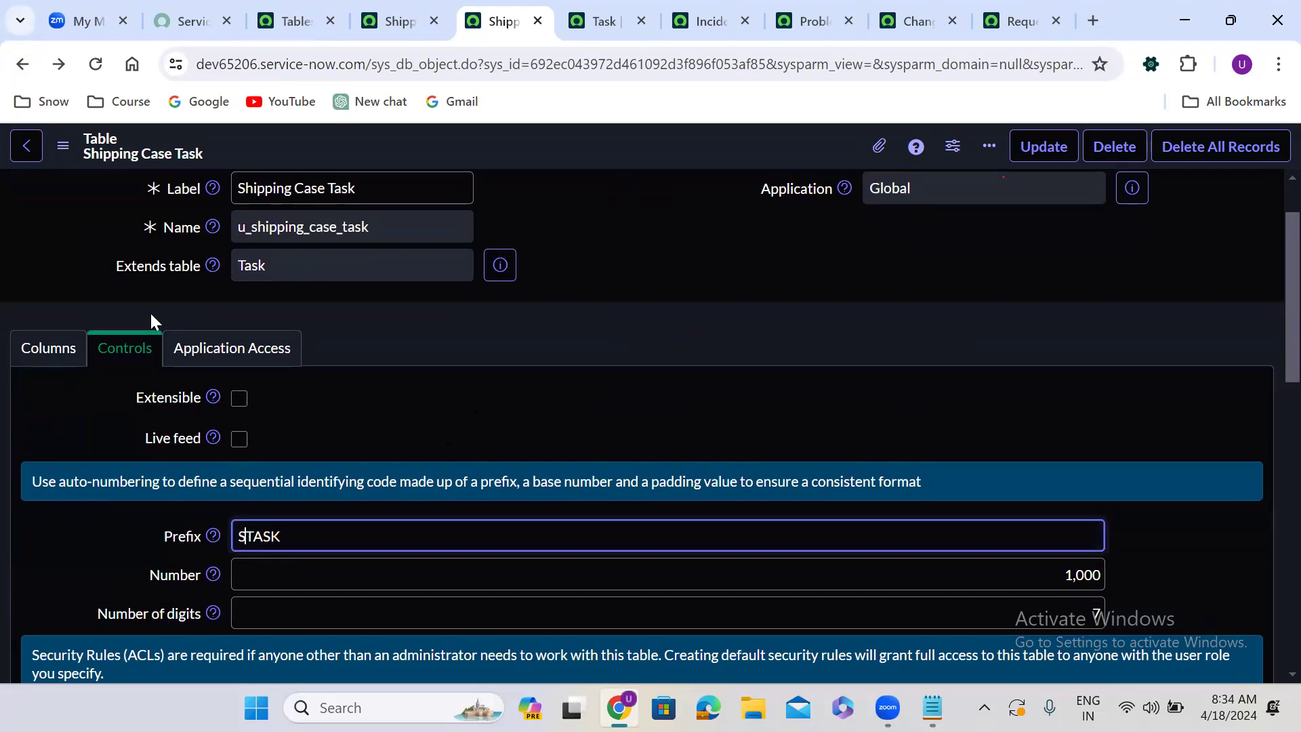
{"action": "left_click", "coordinate": [67, 350]}
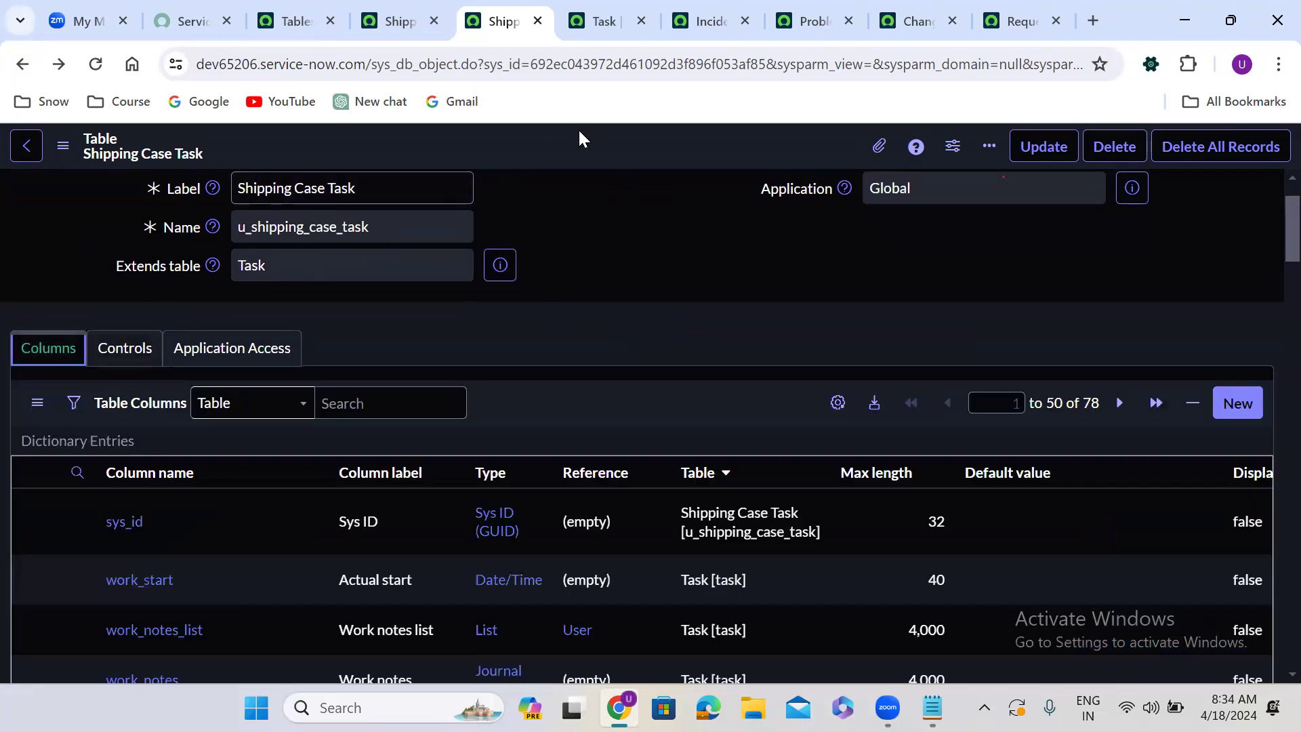
{"action": "right_click", "coordinate": [579, 133]}
{"action": "left_click", "coordinate": [608, 144]}
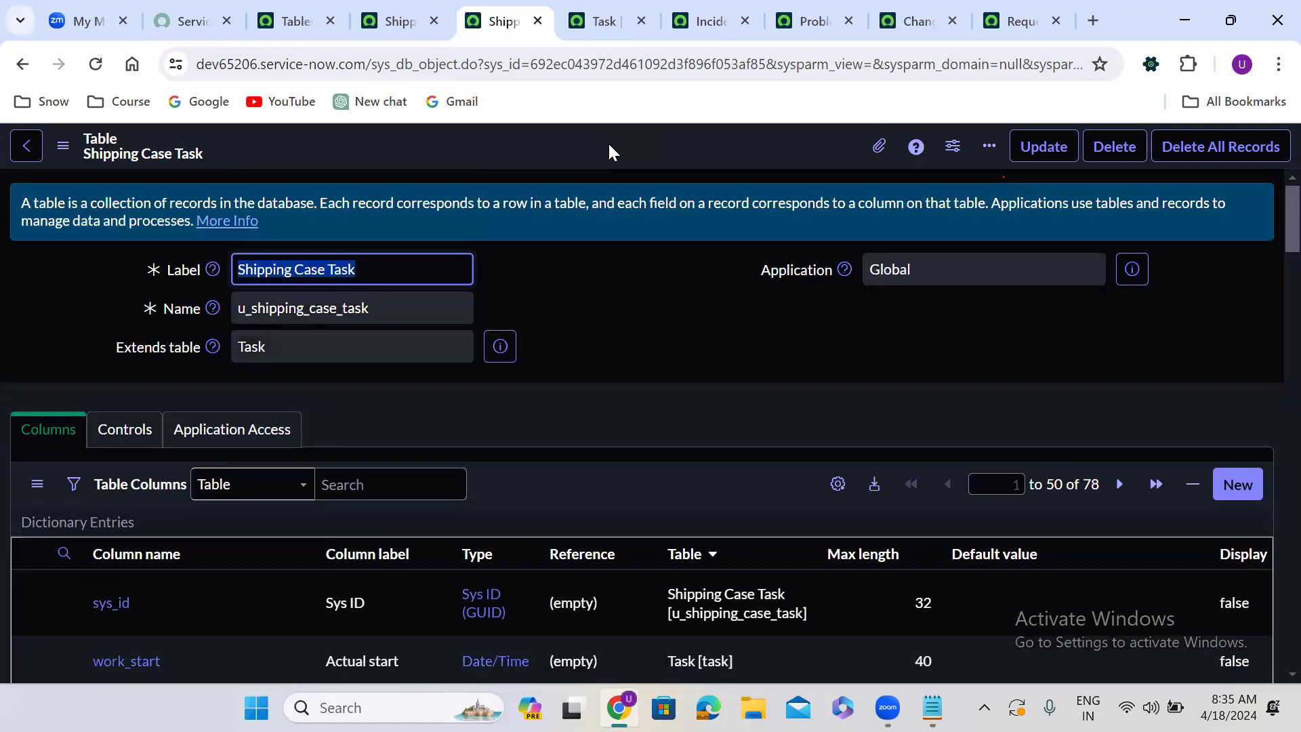
Preview a new Shipping Case Task record, now numbered STASK0001002.
{"action": "left_click", "coordinate": [570, 314]}
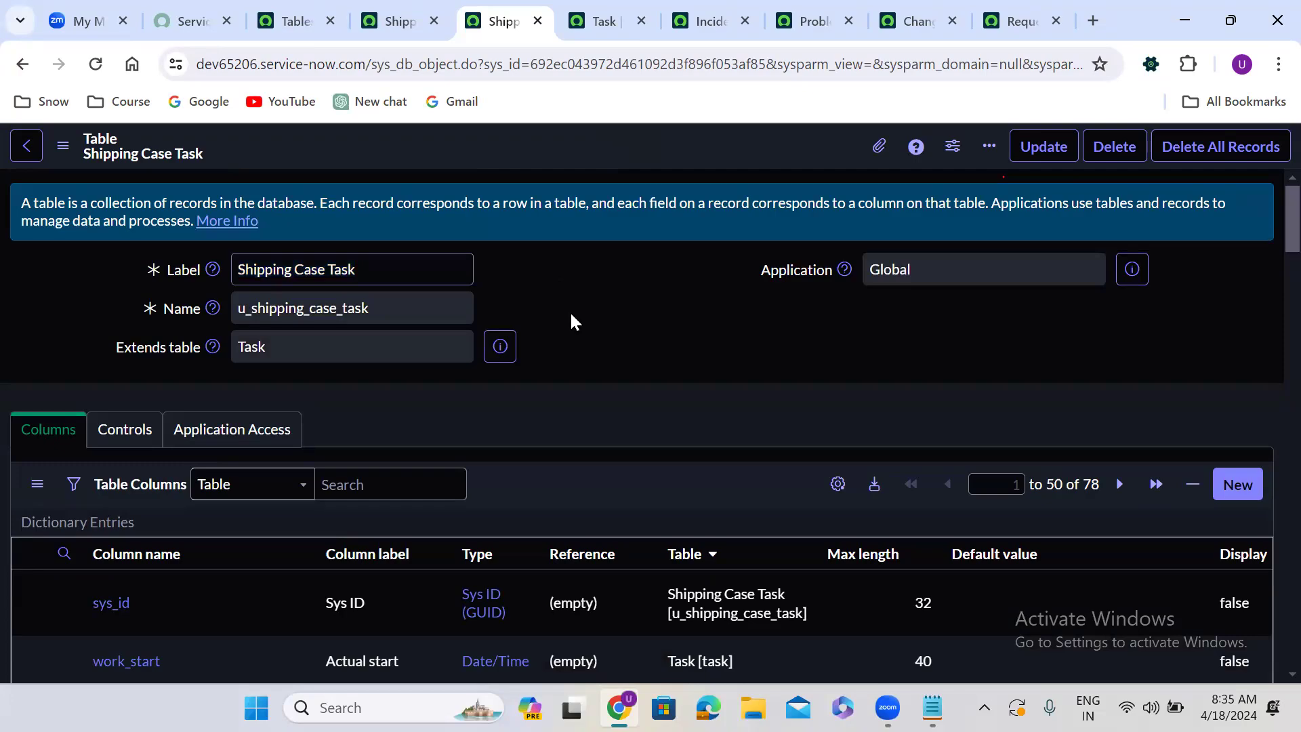
{"action": "scroll", "coordinate": [571, 315], "scroll_direction": "down", "scroll_amount": 15}
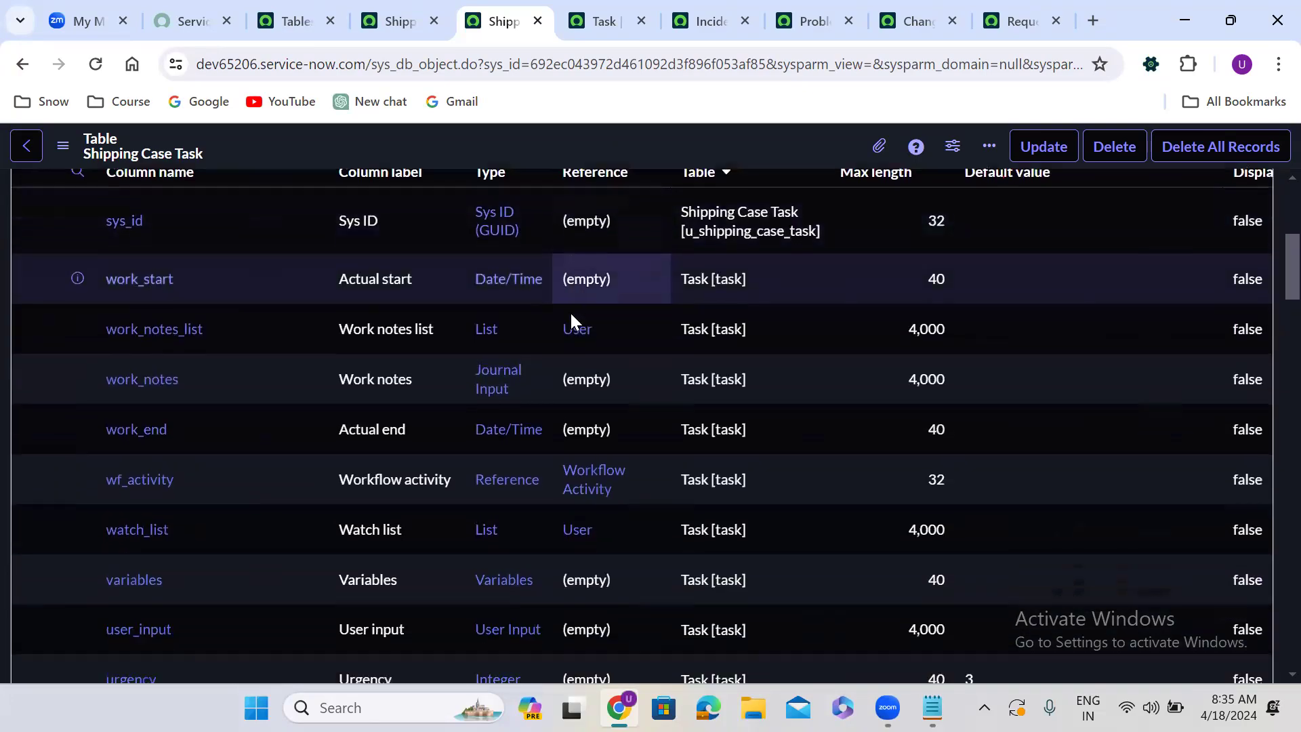
{"action": "scroll", "coordinate": [571, 313], "scroll_direction": "down", "scroll_amount": 20}
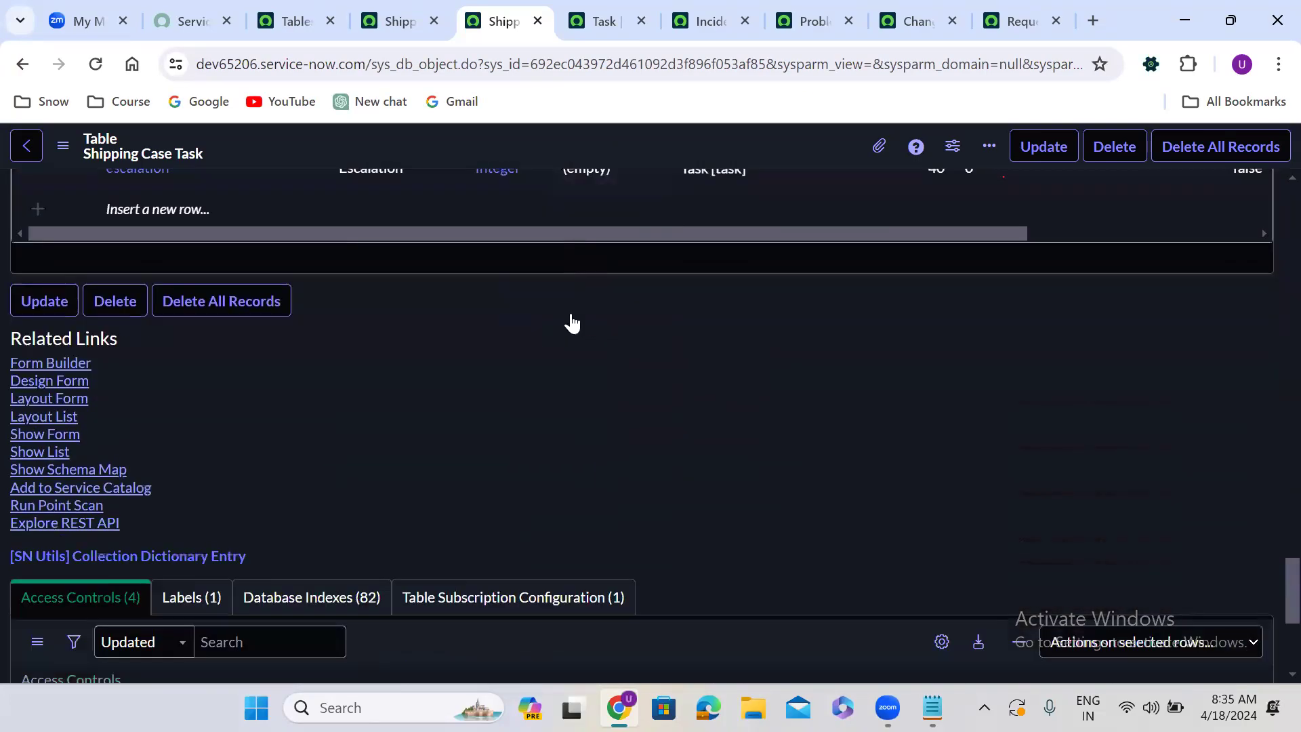
{"action": "scroll", "coordinate": [571, 314], "scroll_direction": "up", "scroll_amount": 3}
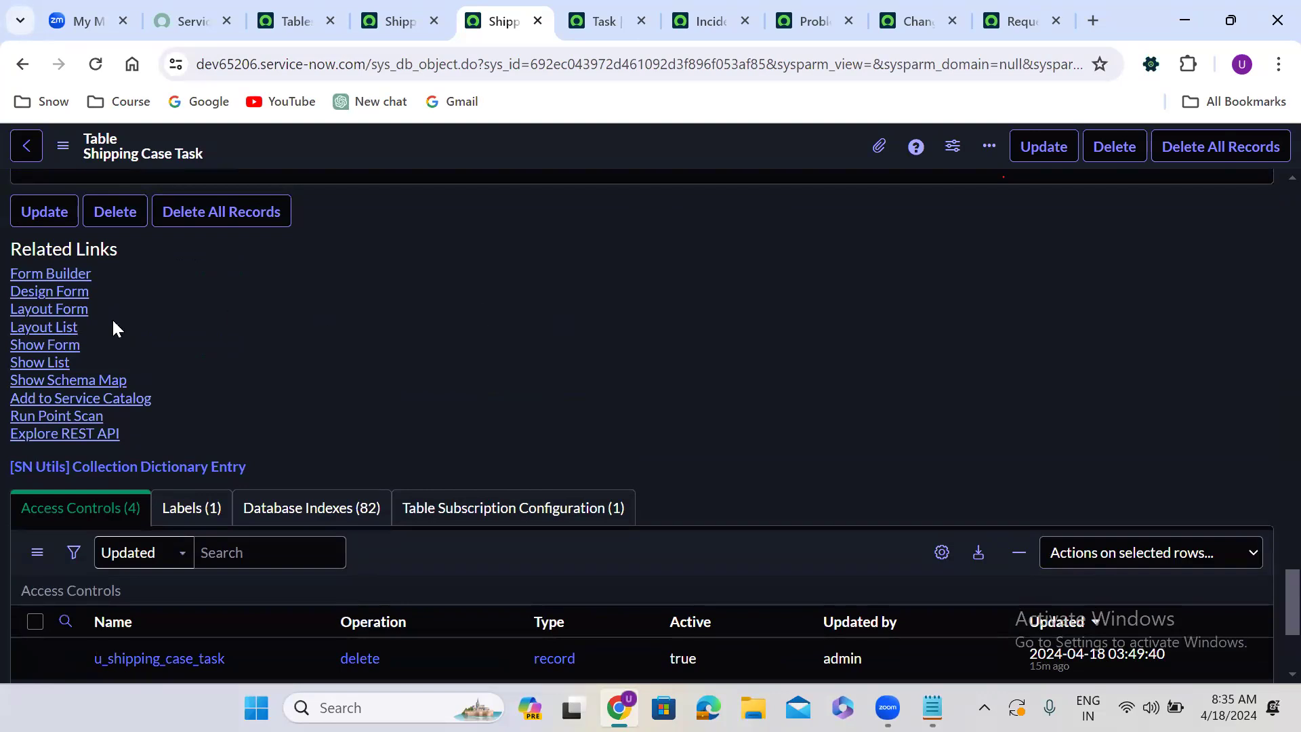
{"action": "left_click", "coordinate": [60, 346]}
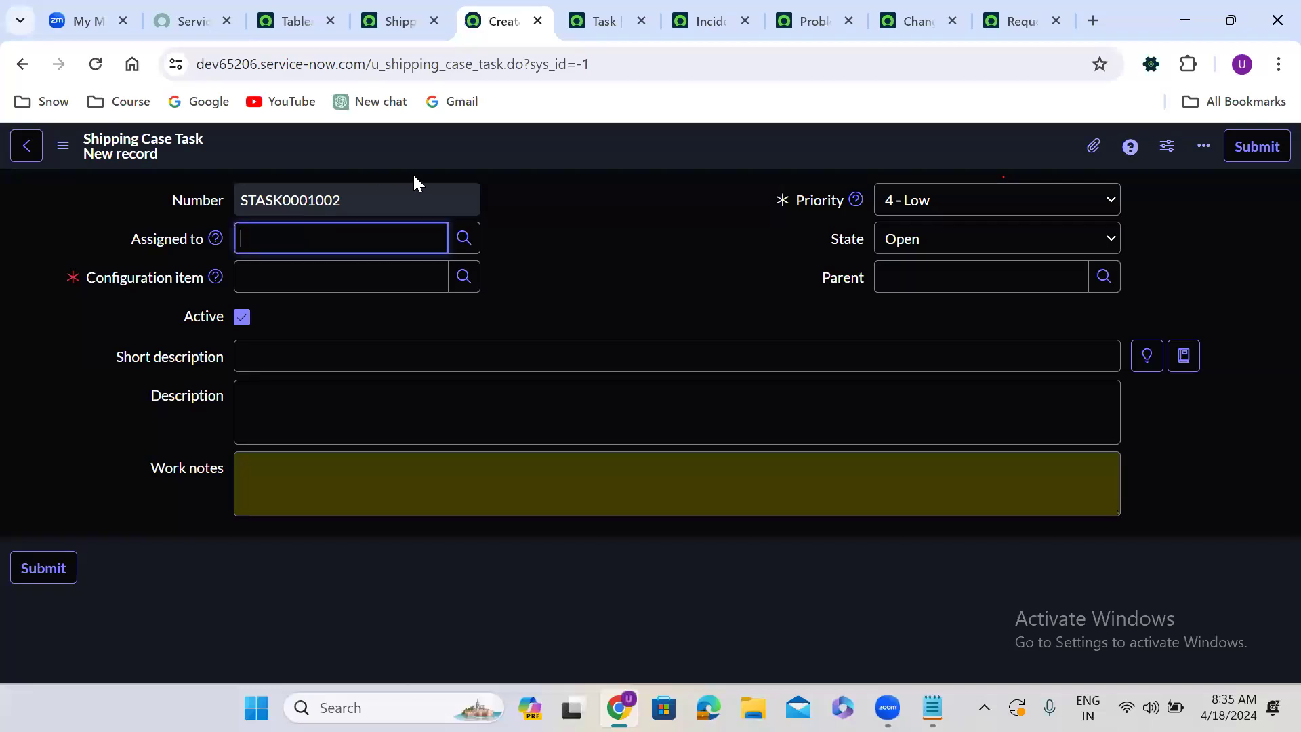
{"action": "left_click", "coordinate": [551, 187]}
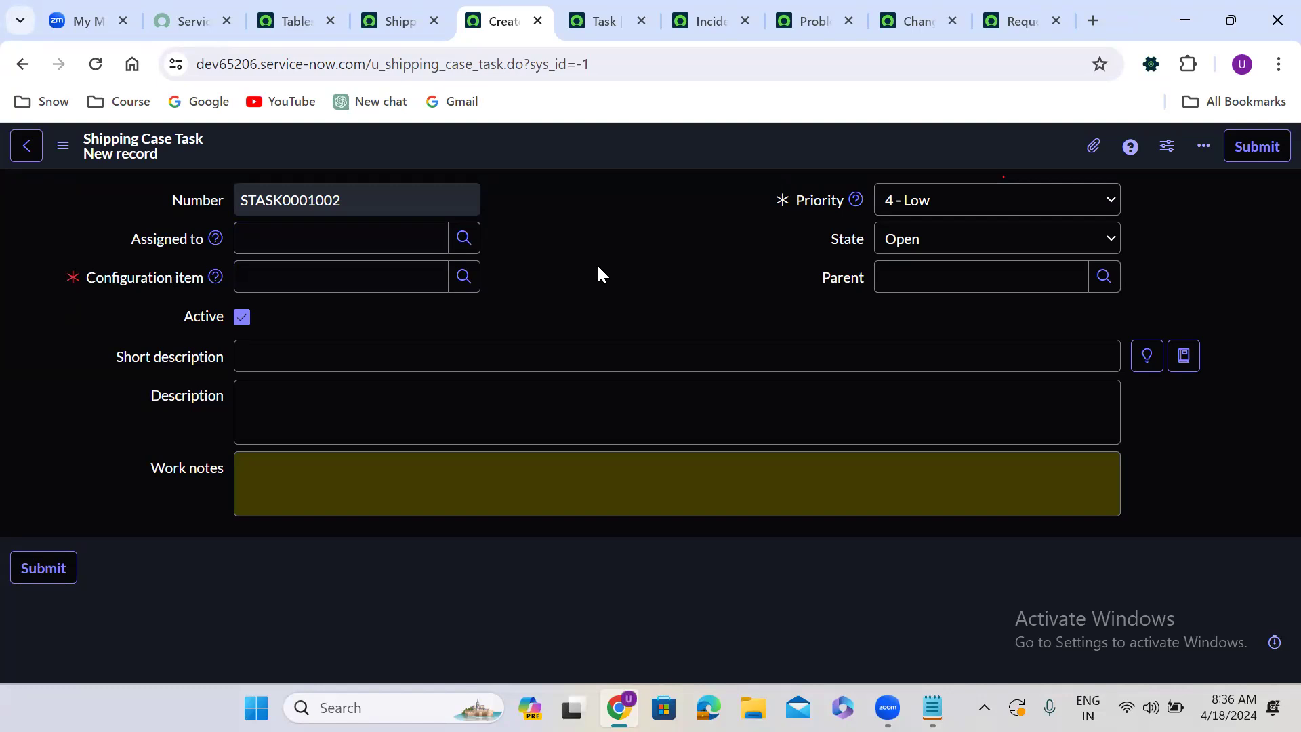
{"action": "left_click", "coordinate": [154, 280]}
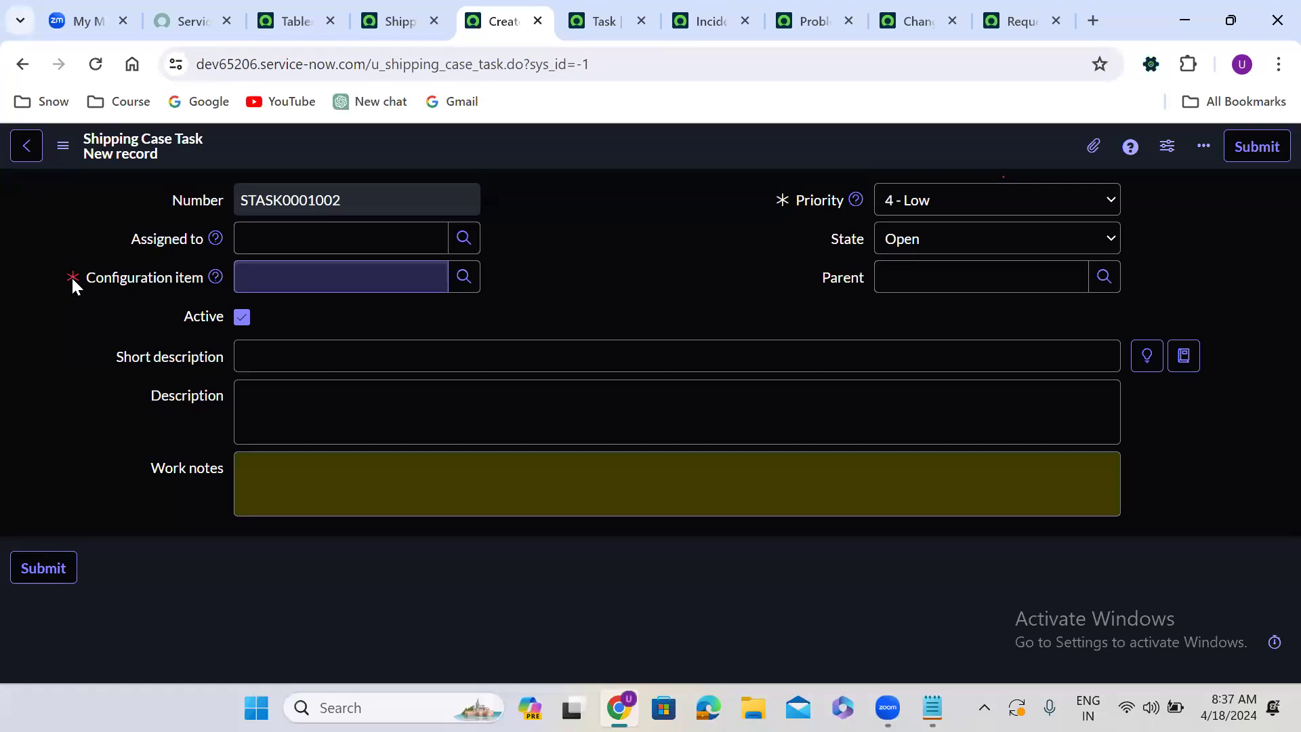
Return to the Shipping Case Task table record and launch Design Form from Related Links.
{"action": "left_click", "coordinate": [22, 65]}
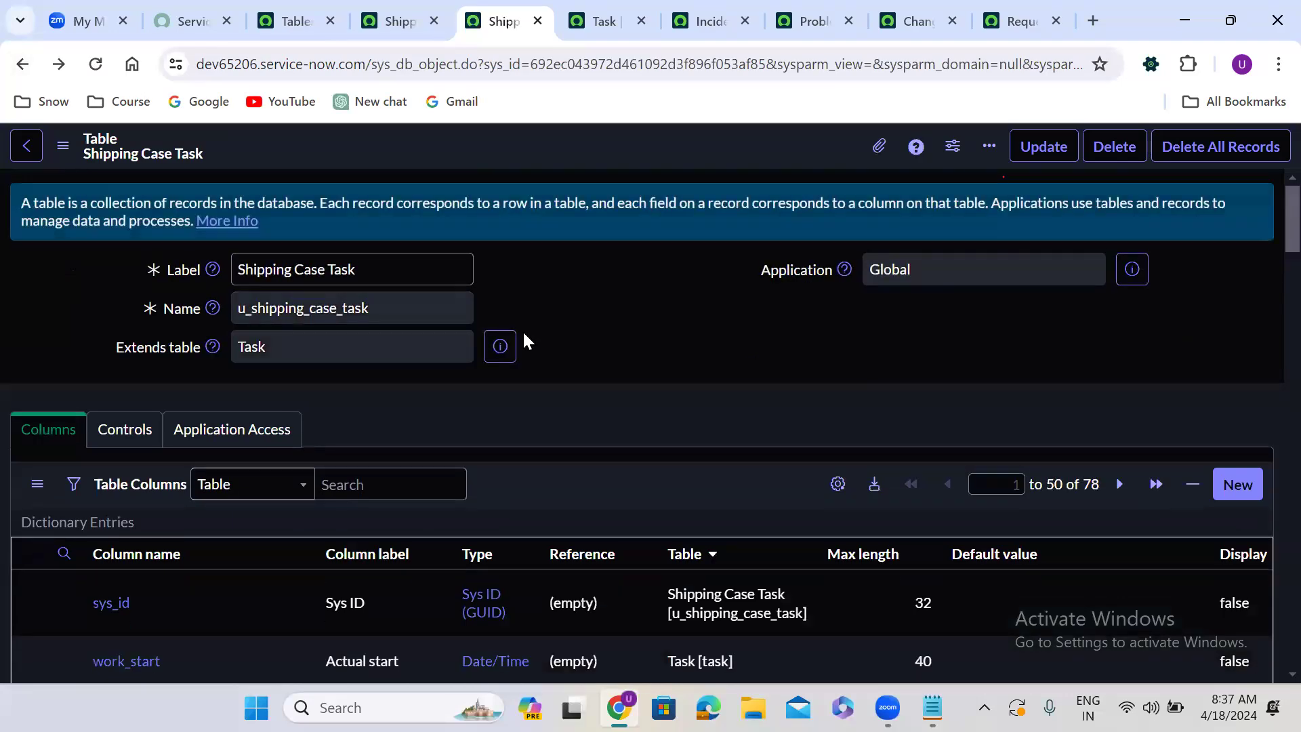
{"action": "scroll", "coordinate": [526, 339], "scroll_direction": "down", "scroll_amount": 10}
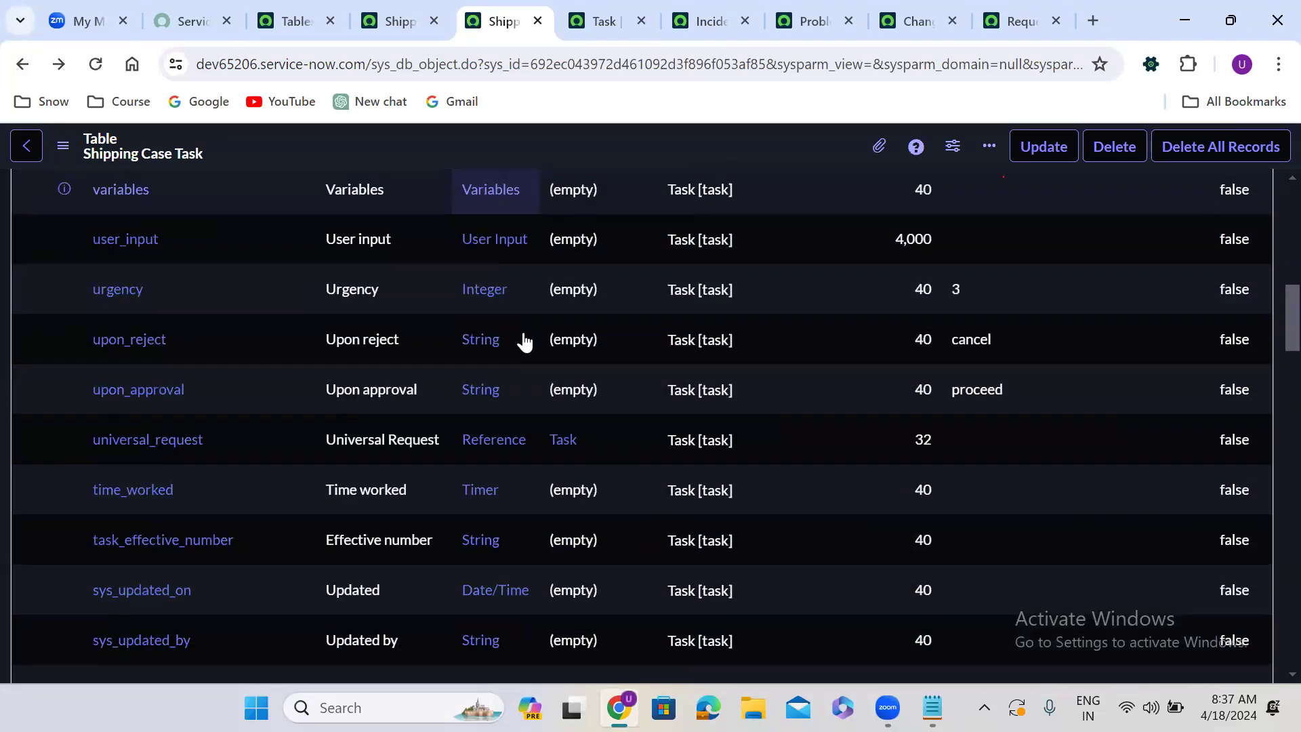
{"action": "scroll", "coordinate": [524, 335], "scroll_direction": "down", "scroll_amount": 20}
{"action": "scroll", "coordinate": [525, 336], "scroll_direction": "down", "scroll_amount": 10}
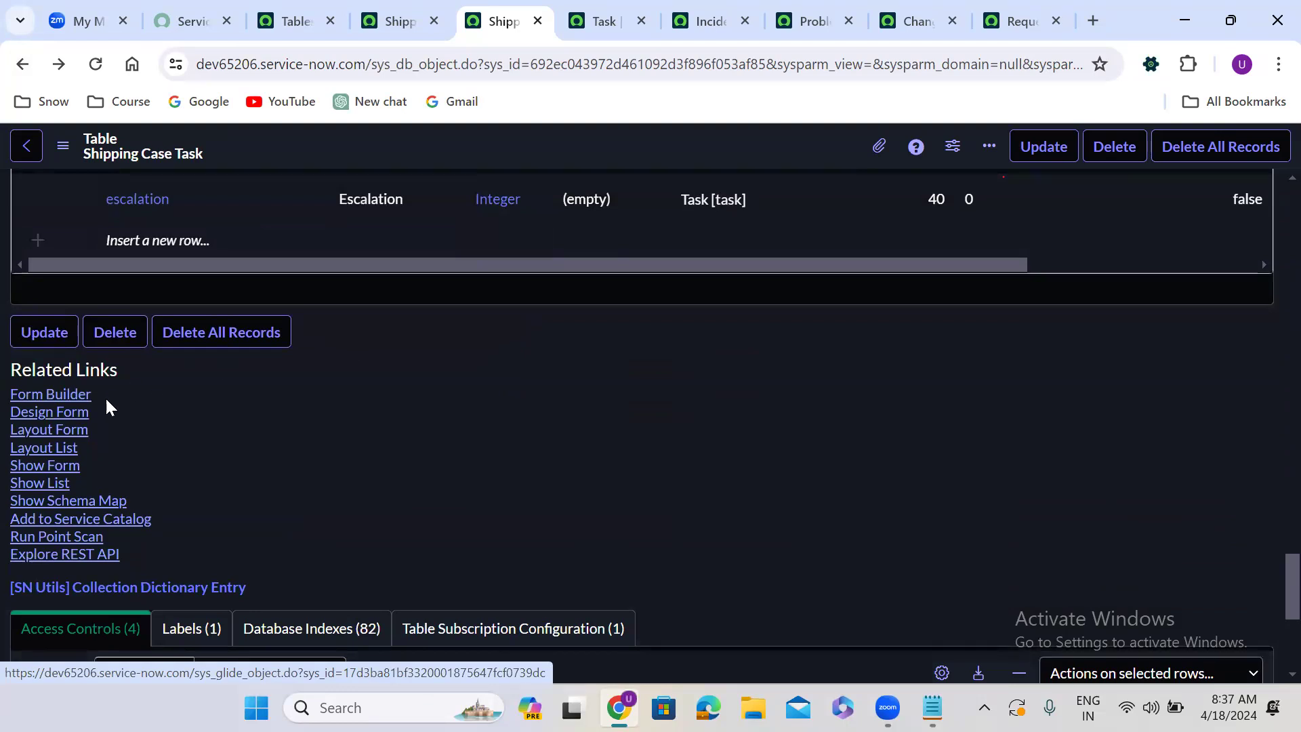
{"action": "left_click", "coordinate": [67, 415]}
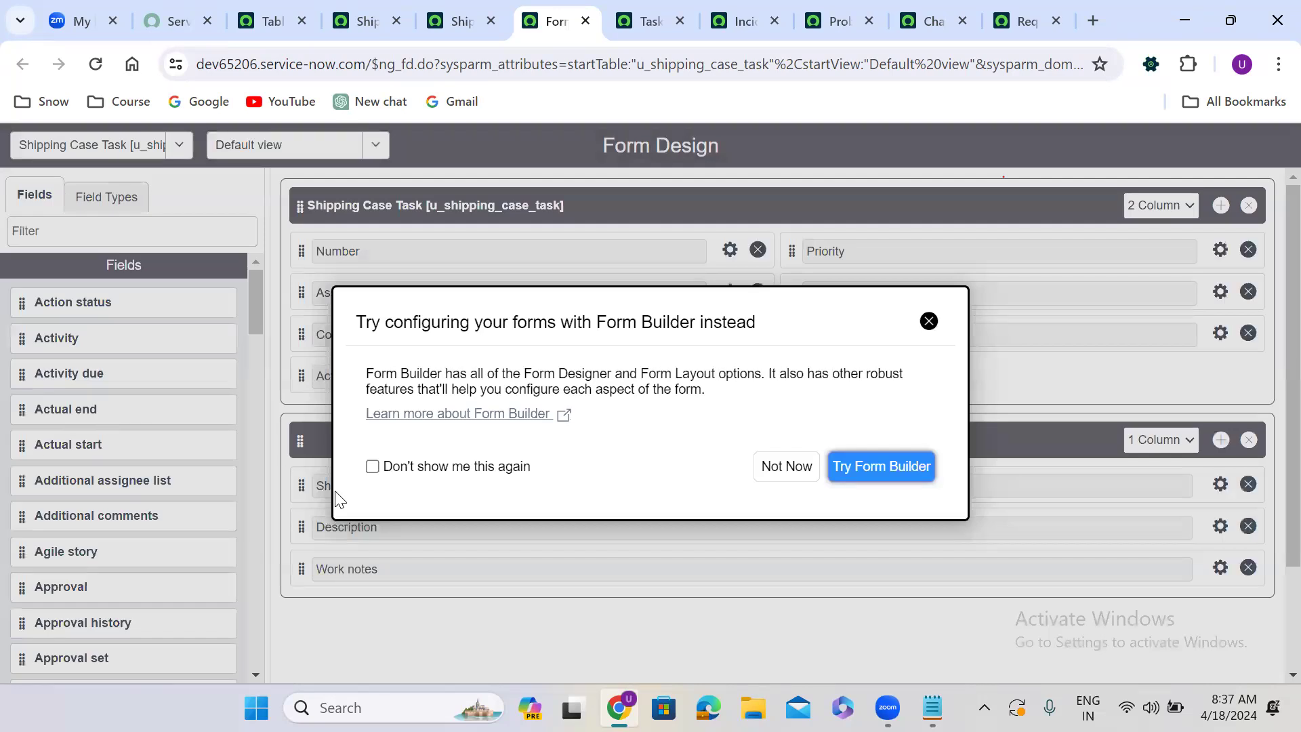
Add Assignment group to the first section and move Assigned to into the right column.
{"action": "left_click", "coordinate": [928, 321]}
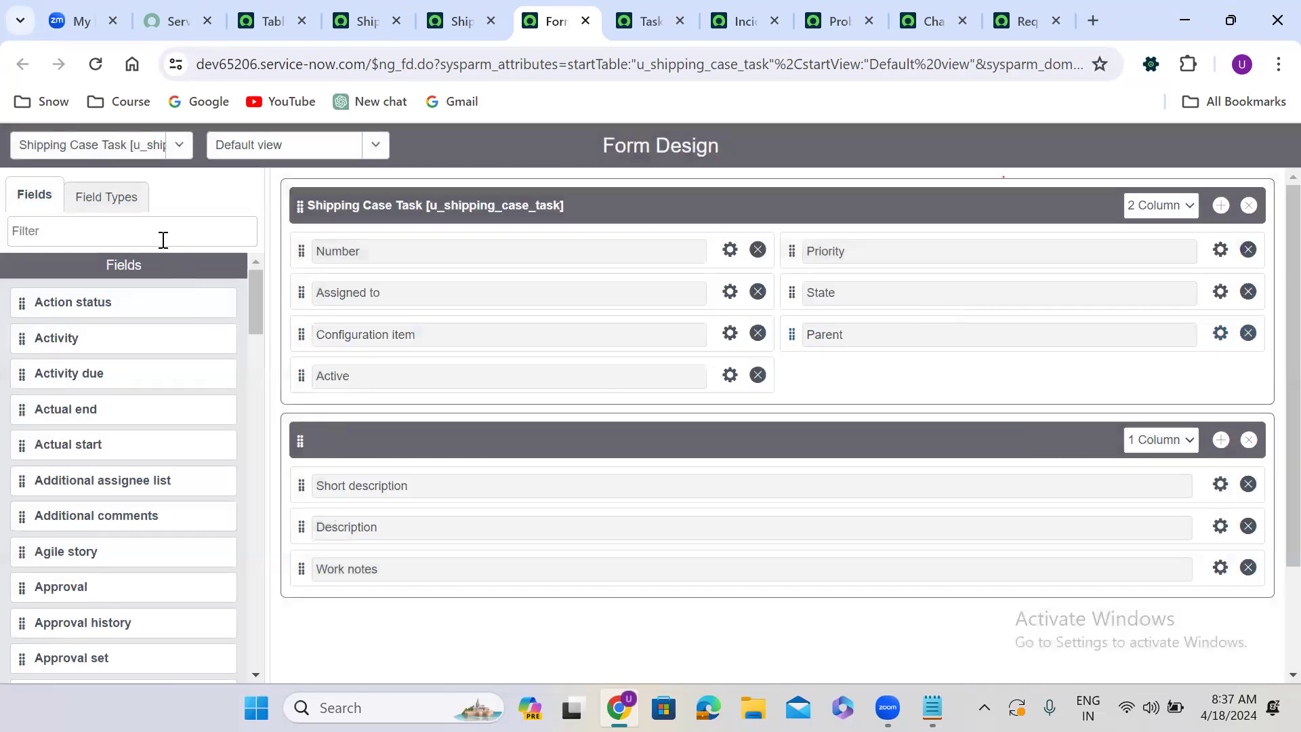
{"action": "left_click", "coordinate": [136, 230]}
{"action": "type", "text": "ass"}
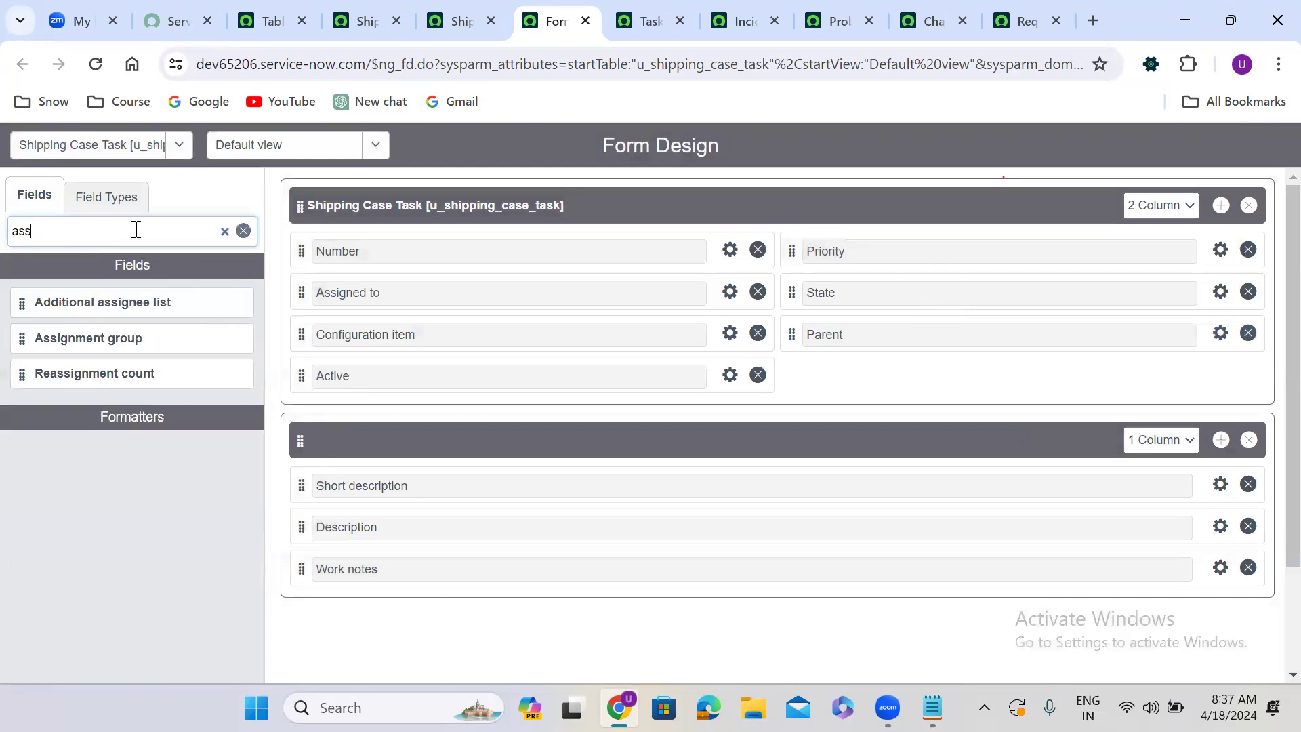
{"action": "left_click_drag", "start_coordinate": [18, 337], "coordinate": [804, 372]}
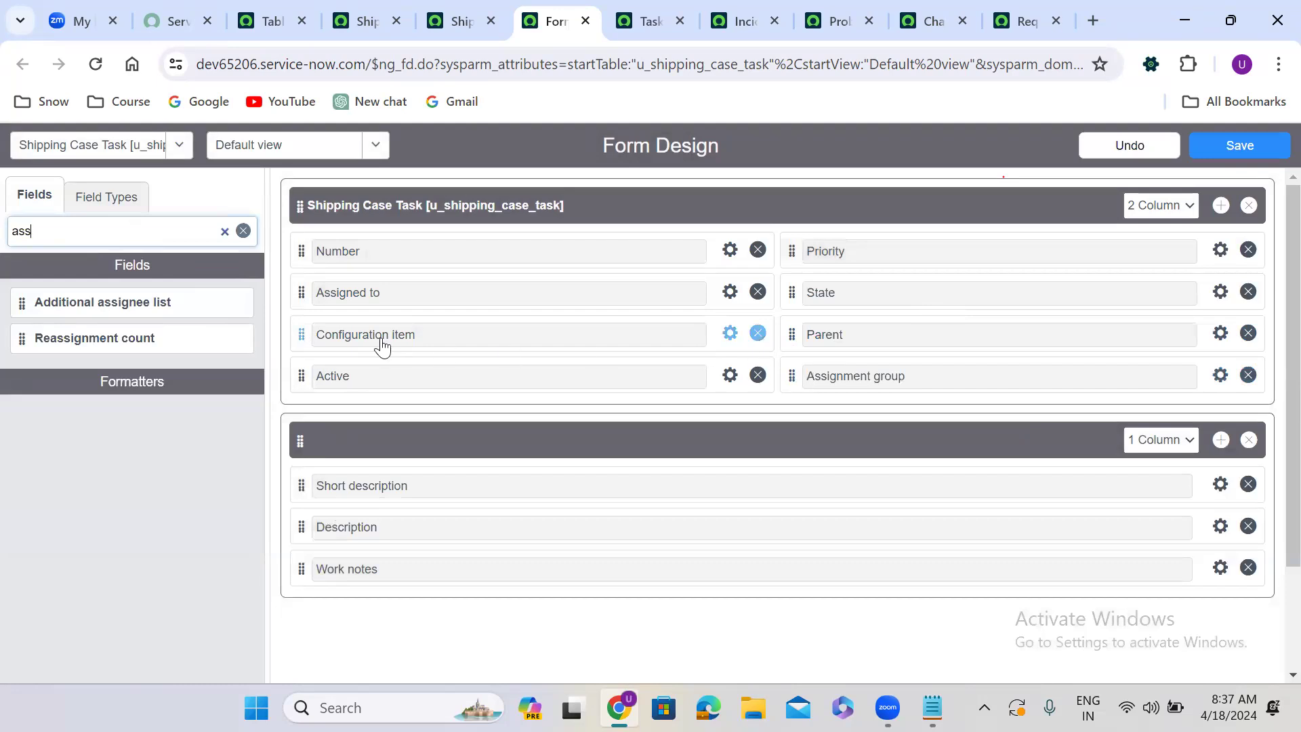
{"action": "left_click_drag", "start_coordinate": [301, 292], "coordinate": [813, 412]}
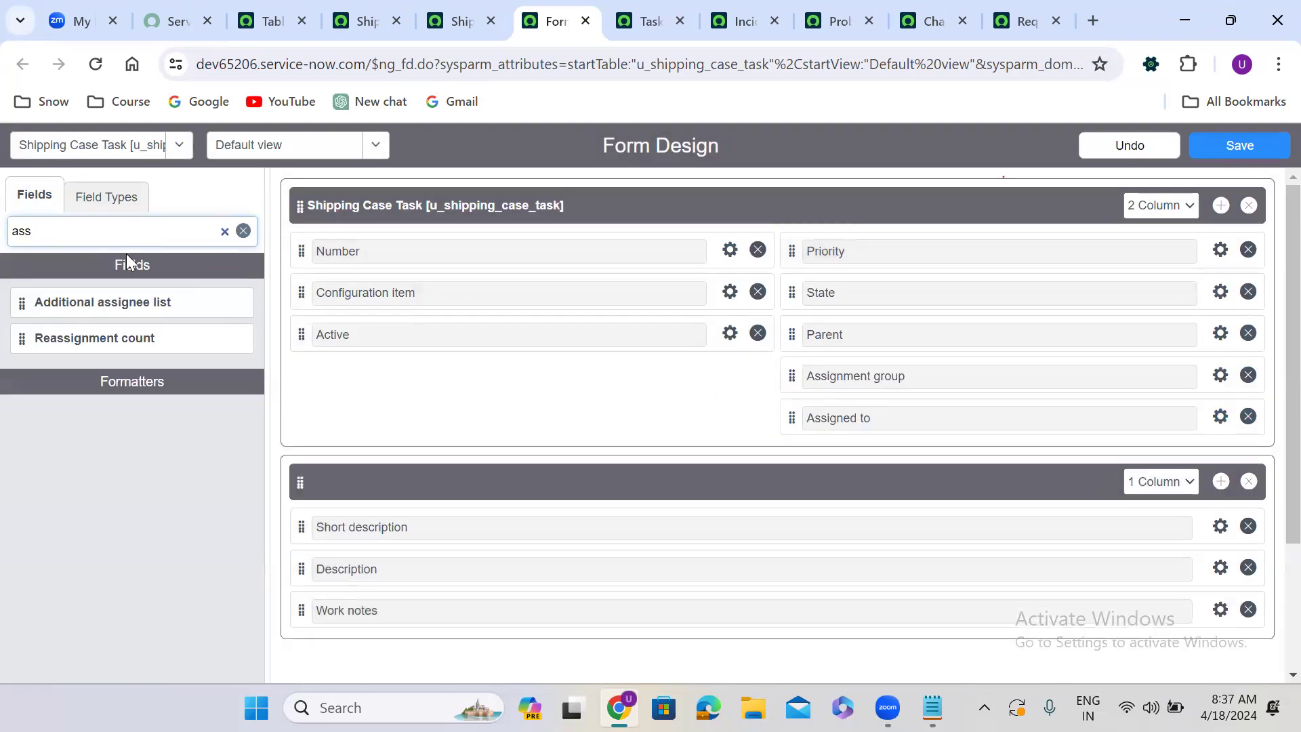
Add Contact type below Active and rearrange other fields on the form.
{"action": "double_click", "coordinate": [54, 239]}
{"action": "type", "text": "cate"}
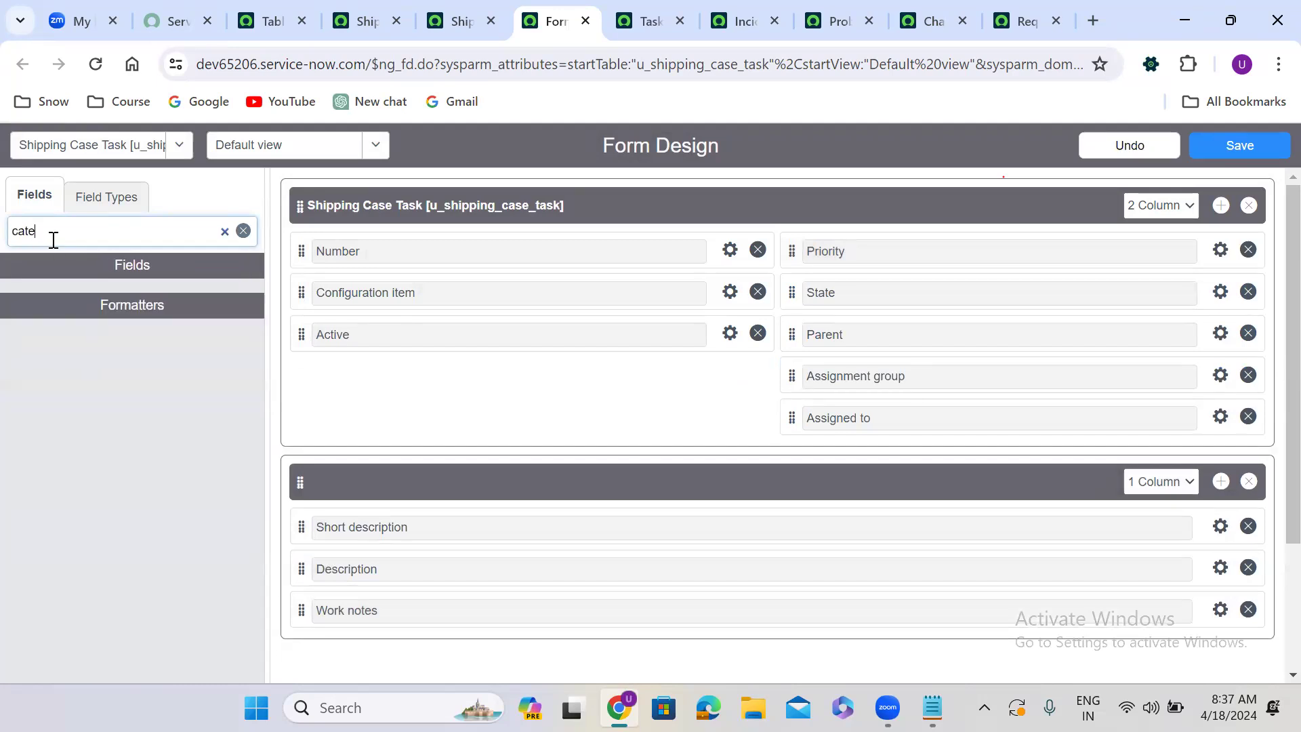
{"action": "key", "text": "BackSpace"}
{"action": "key", "text": "BackSpace"}
{"action": "key", "text": "BackSpace"}
{"action": "key", "text": "BackSpace"}
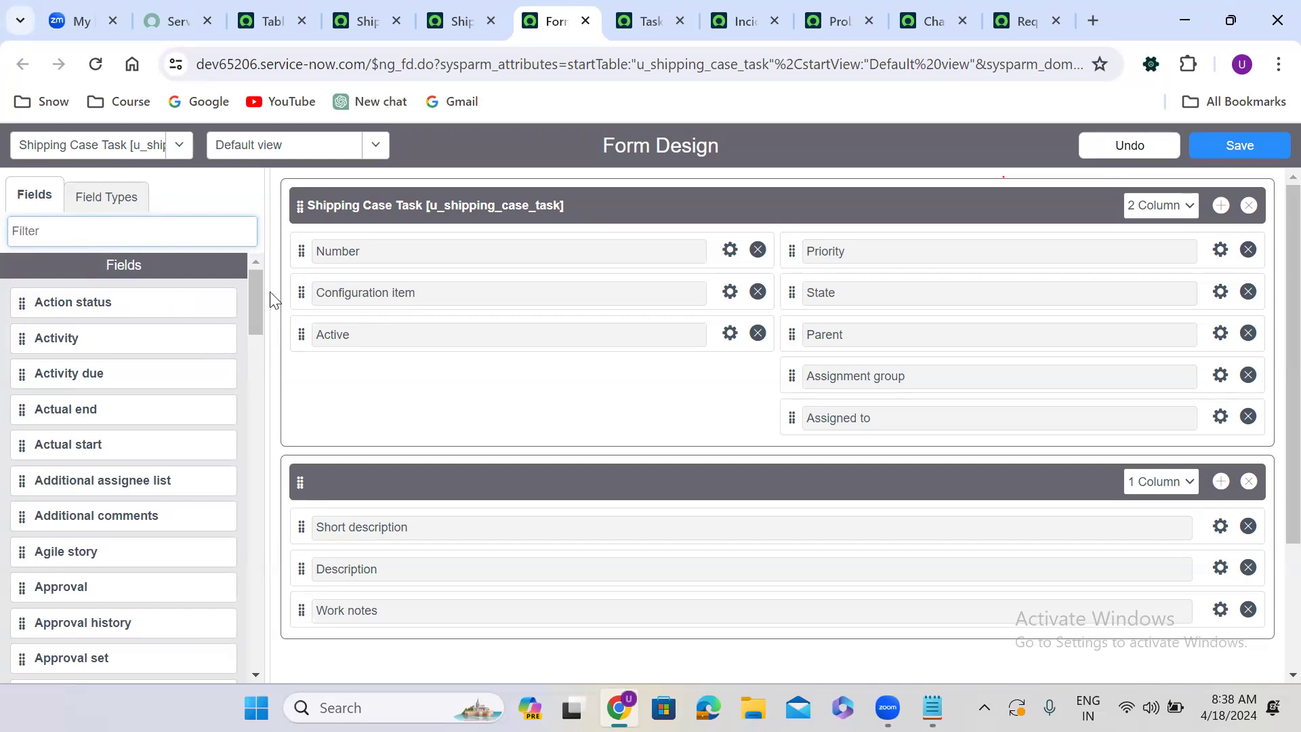
{"action": "mouse_move", "coordinate": [259, 291]}
{"action": "left_mouse_down"}
{"action": "mouse_move", "coordinate": [250, 480]}
{"action": "mouse_move", "coordinate": [258, 395]}
{"action": "left_mouse_up"}
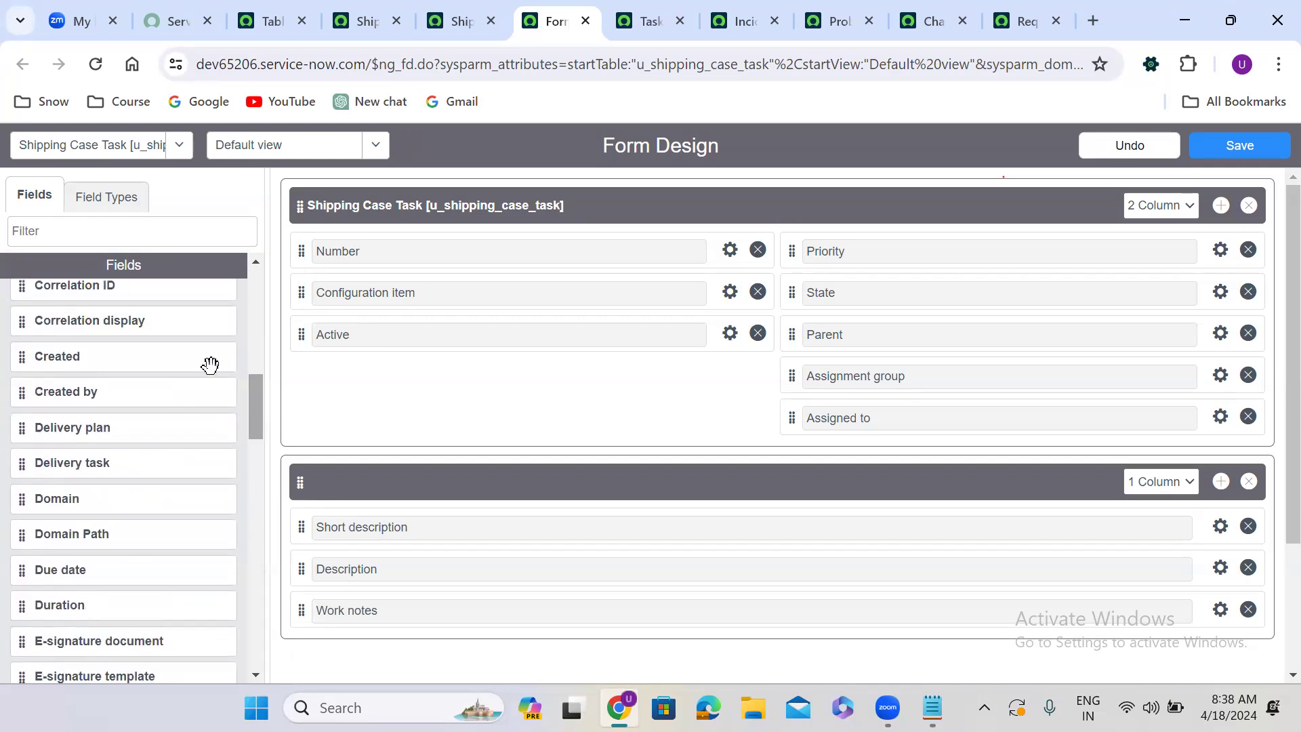
{"action": "left_click", "coordinate": [66, 228]}
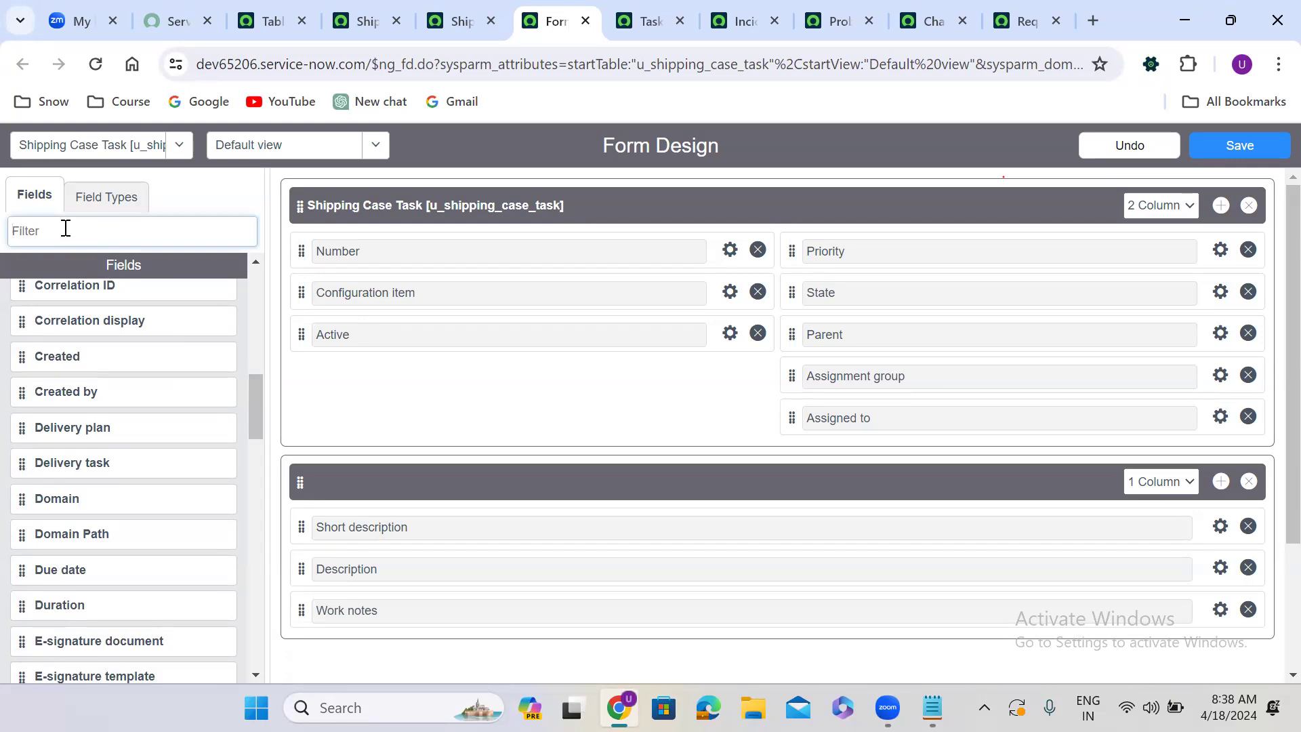
{"action": "type", "text": "con"}
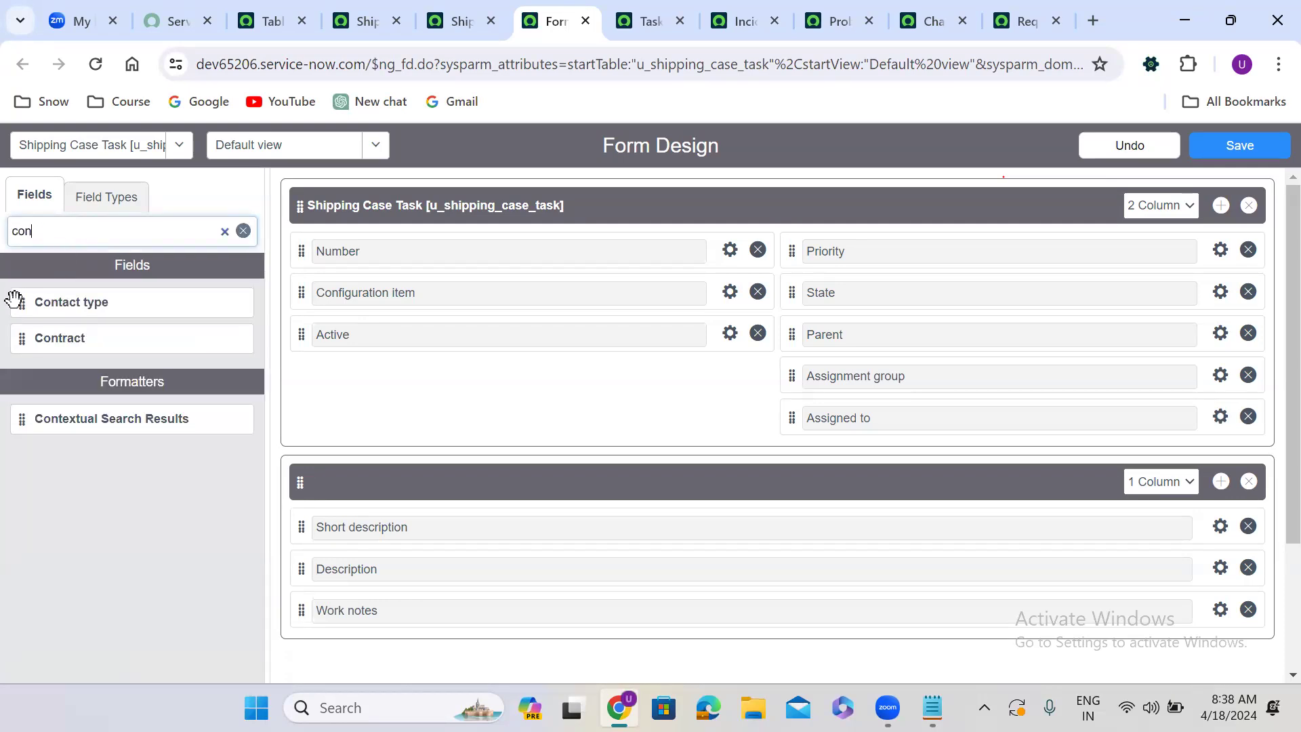
{"action": "left_click_drag", "start_coordinate": [134, 317], "coordinate": [335, 385]}
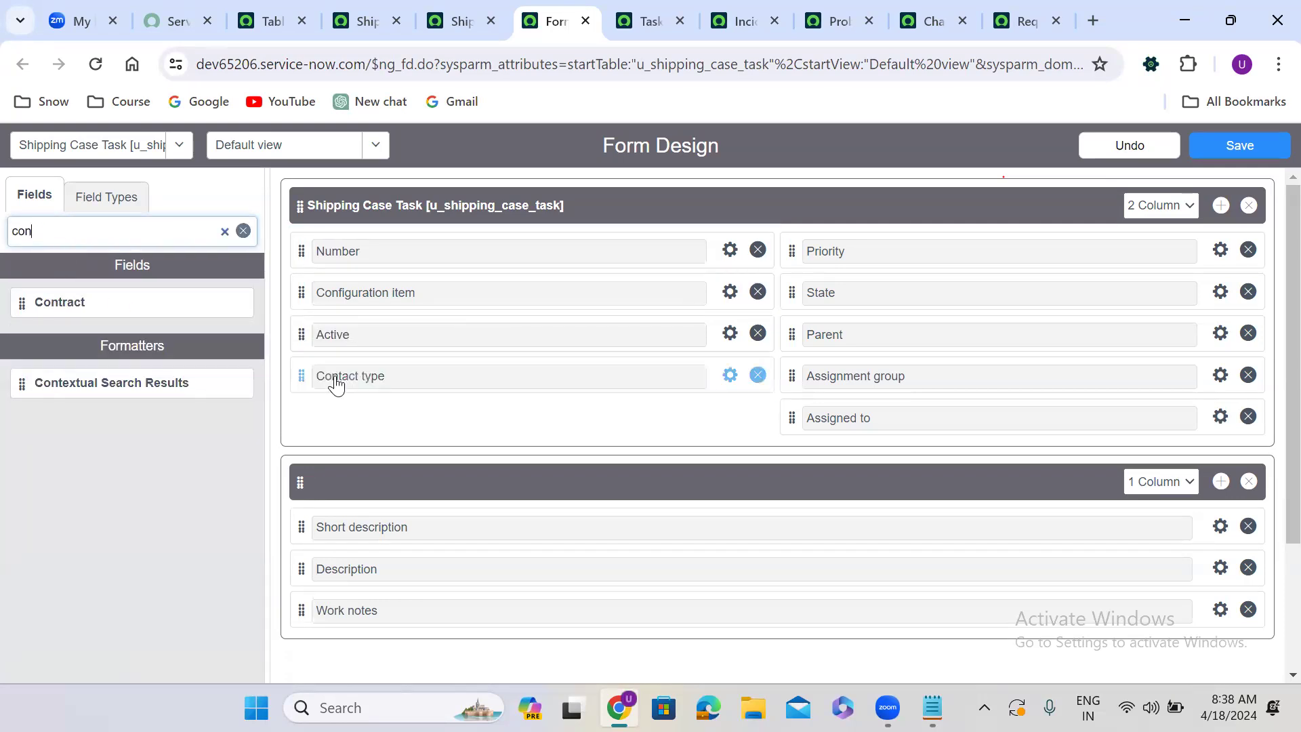
{"action": "left_click", "coordinate": [242, 230]}
{"action": "left_click_drag", "start_coordinate": [262, 293], "coordinate": [249, 597]}
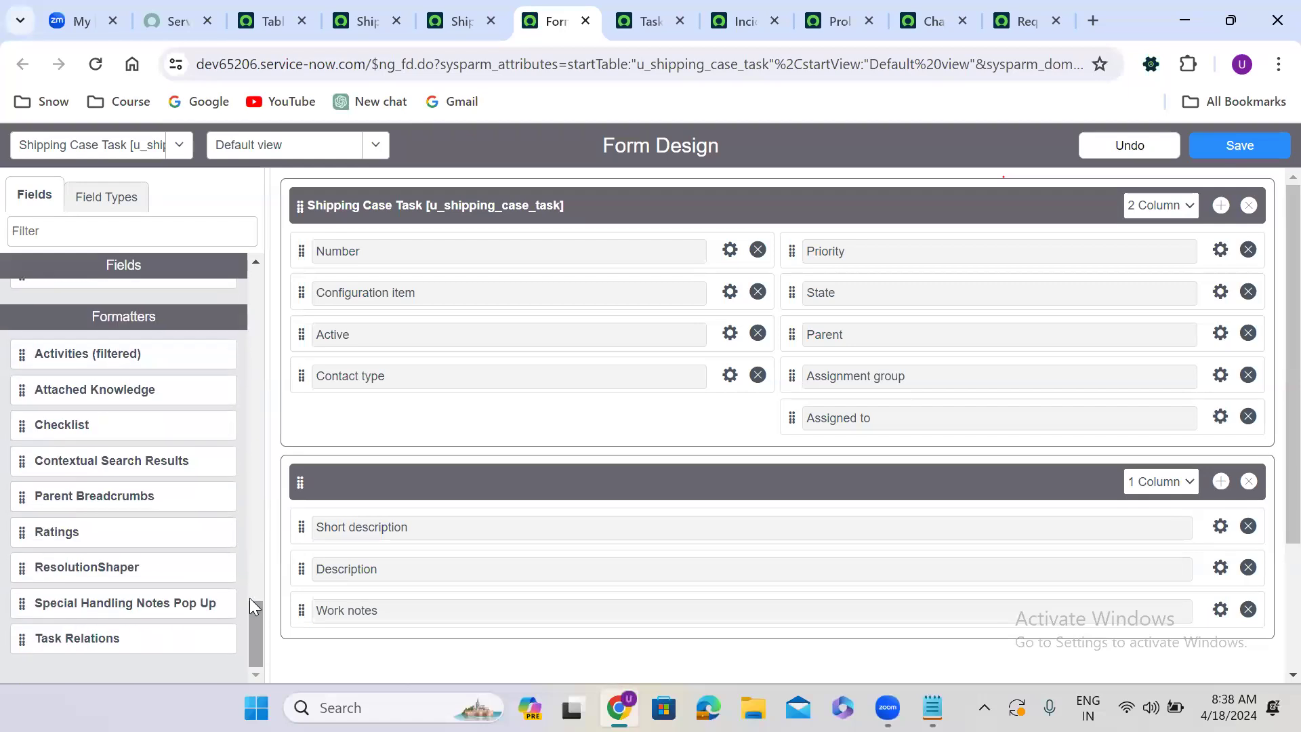
Save the form layout and preview a new record, STASK0001003, with the updated design.
{"action": "left_click", "coordinate": [1239, 147]}
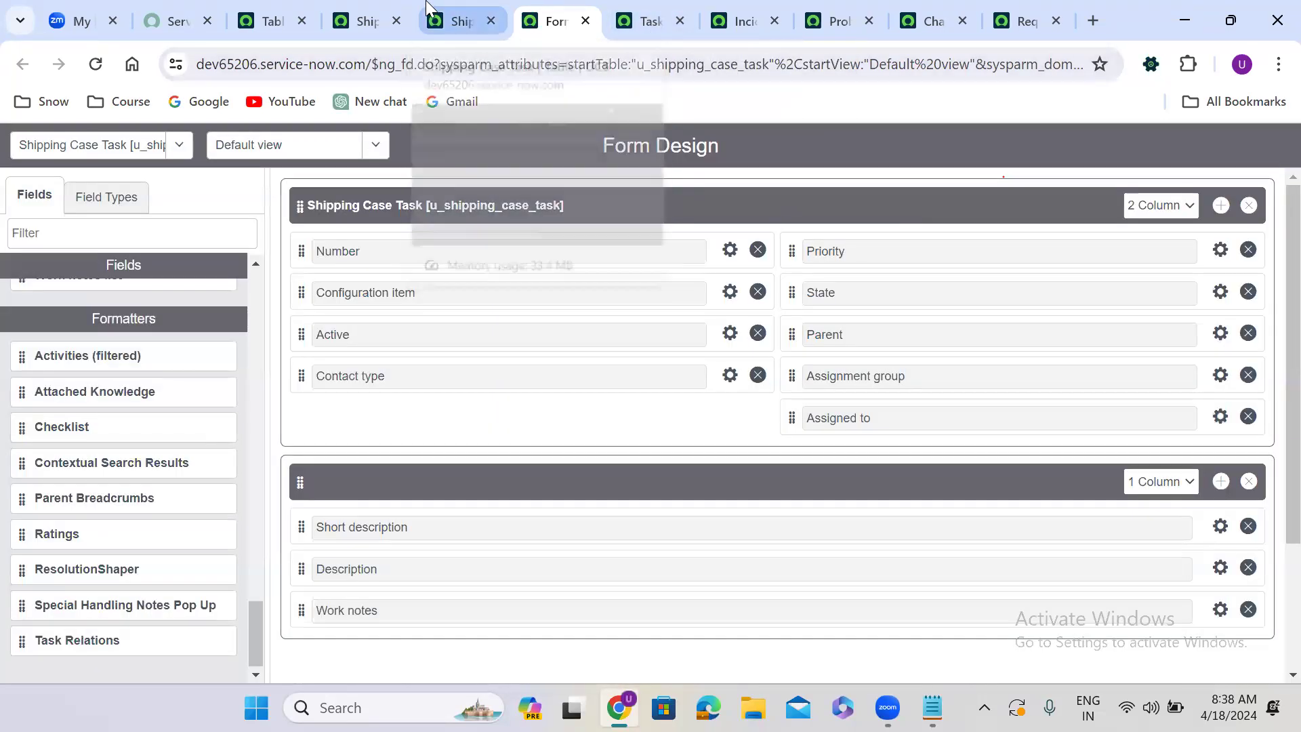
{"action": "left_click", "coordinate": [429, 12]}
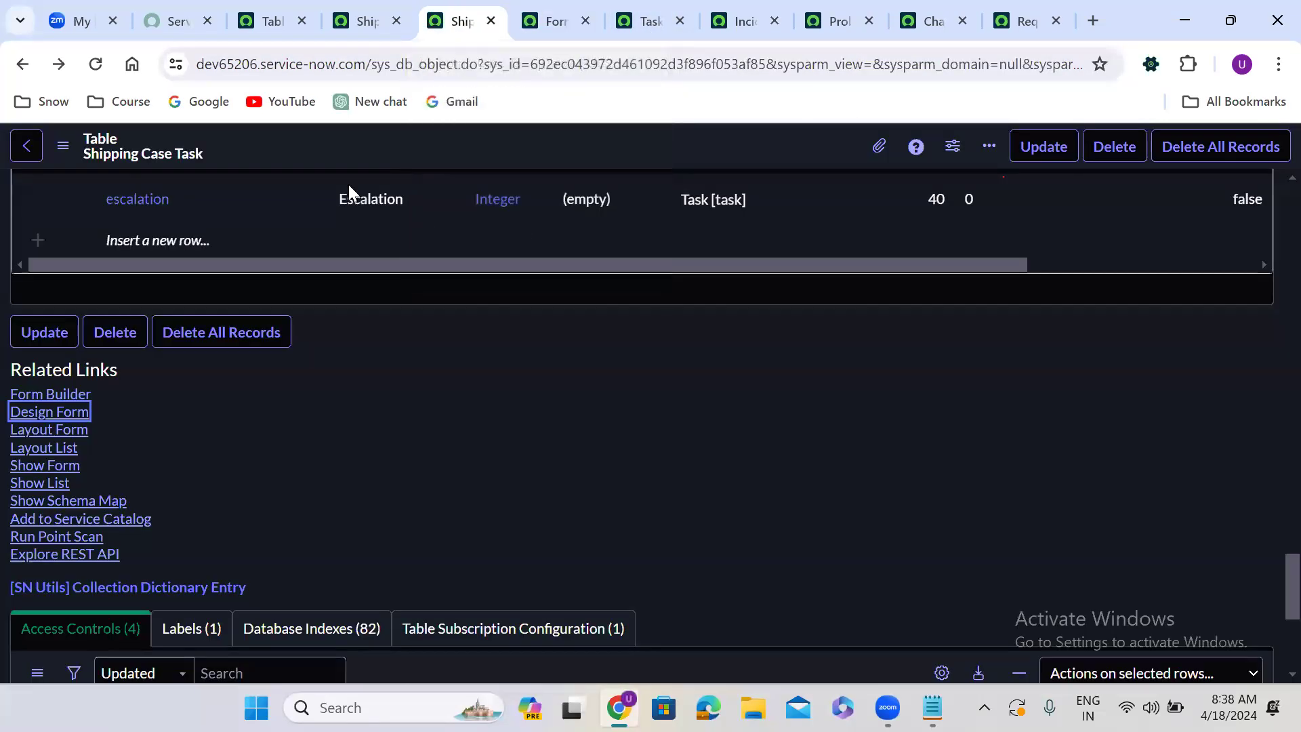
{"action": "left_click", "coordinate": [42, 467]}
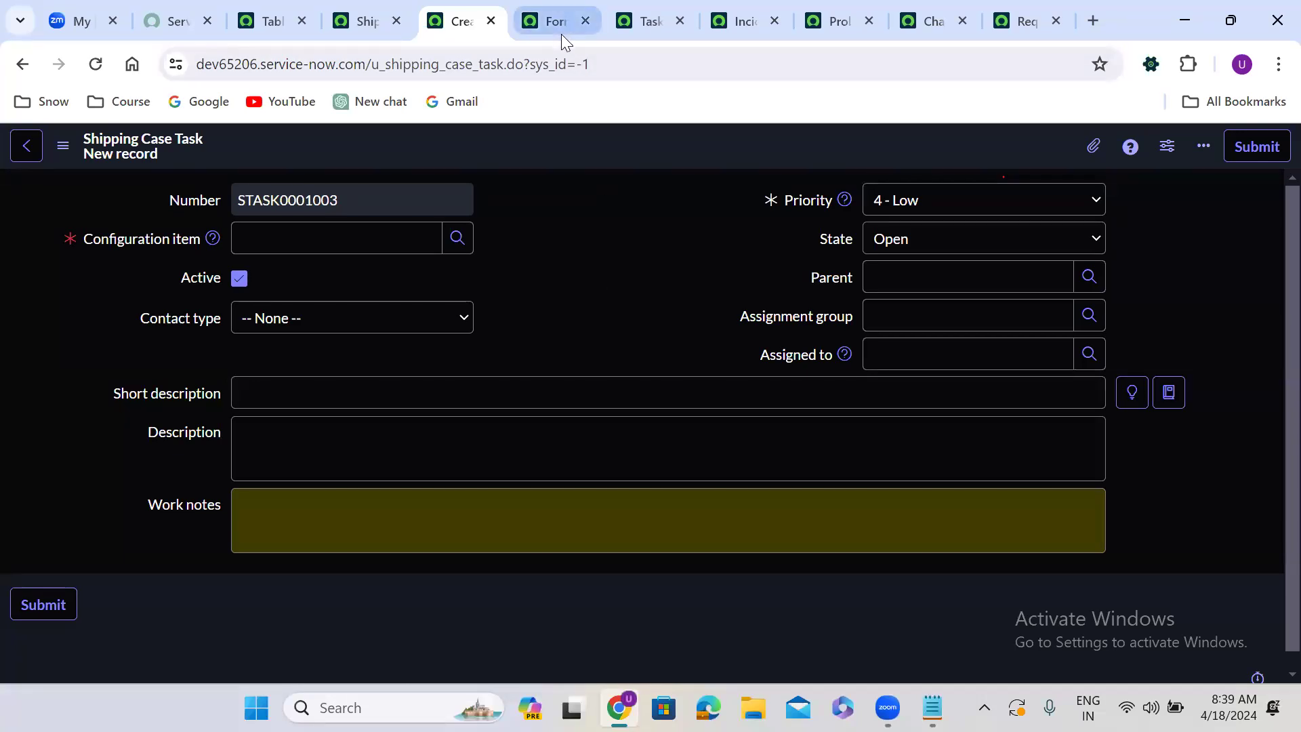
Filter the Task table's columns by label 'Assignment' and open assignment_group in a new tab.
{"action": "left_click", "coordinate": [646, 11]}
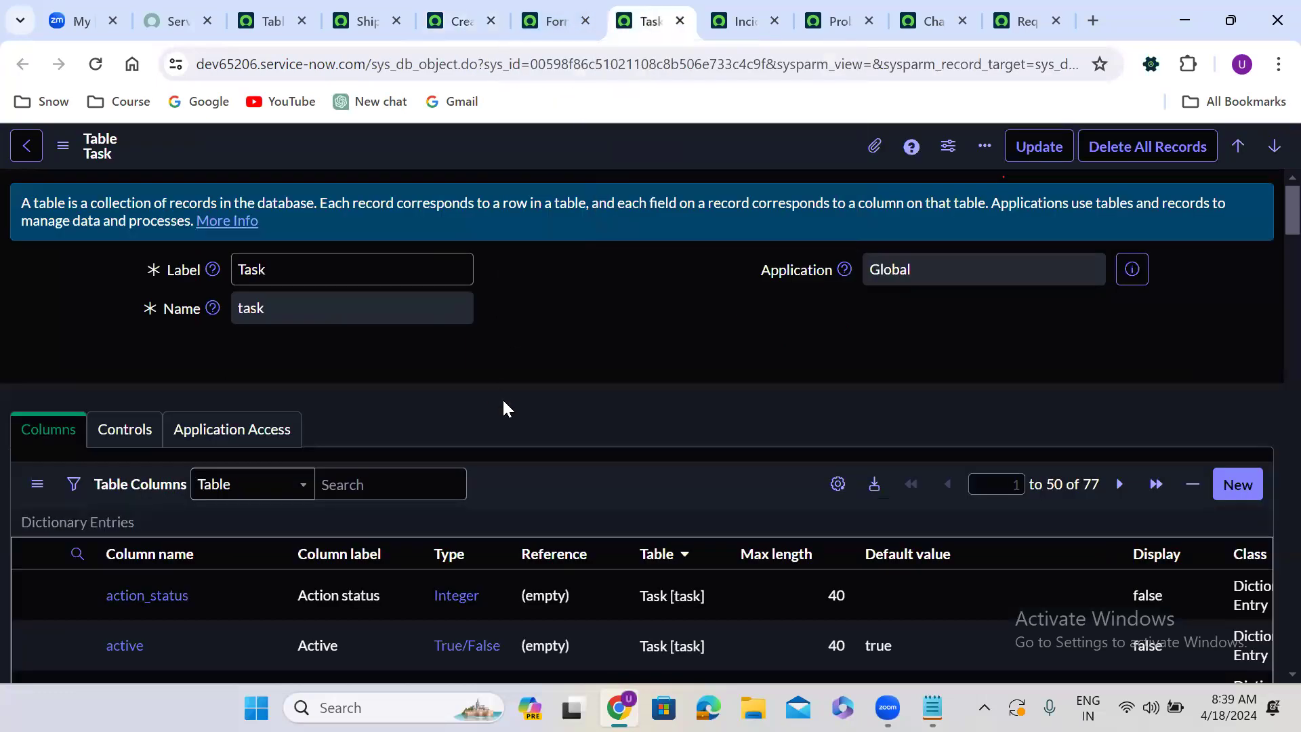
{"action": "scroll", "coordinate": [504, 405], "scroll_direction": "down", "scroll_amount": 4}
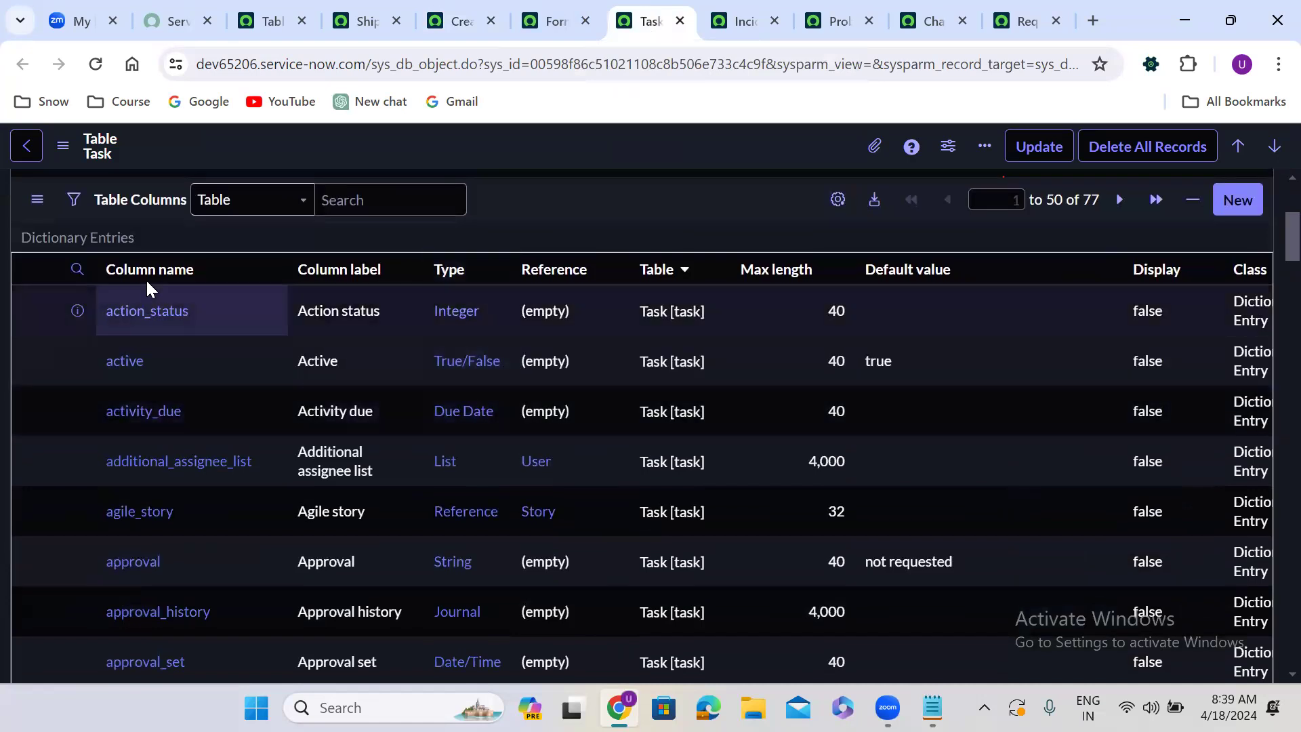
{"action": "left_click", "coordinate": [77, 270]}
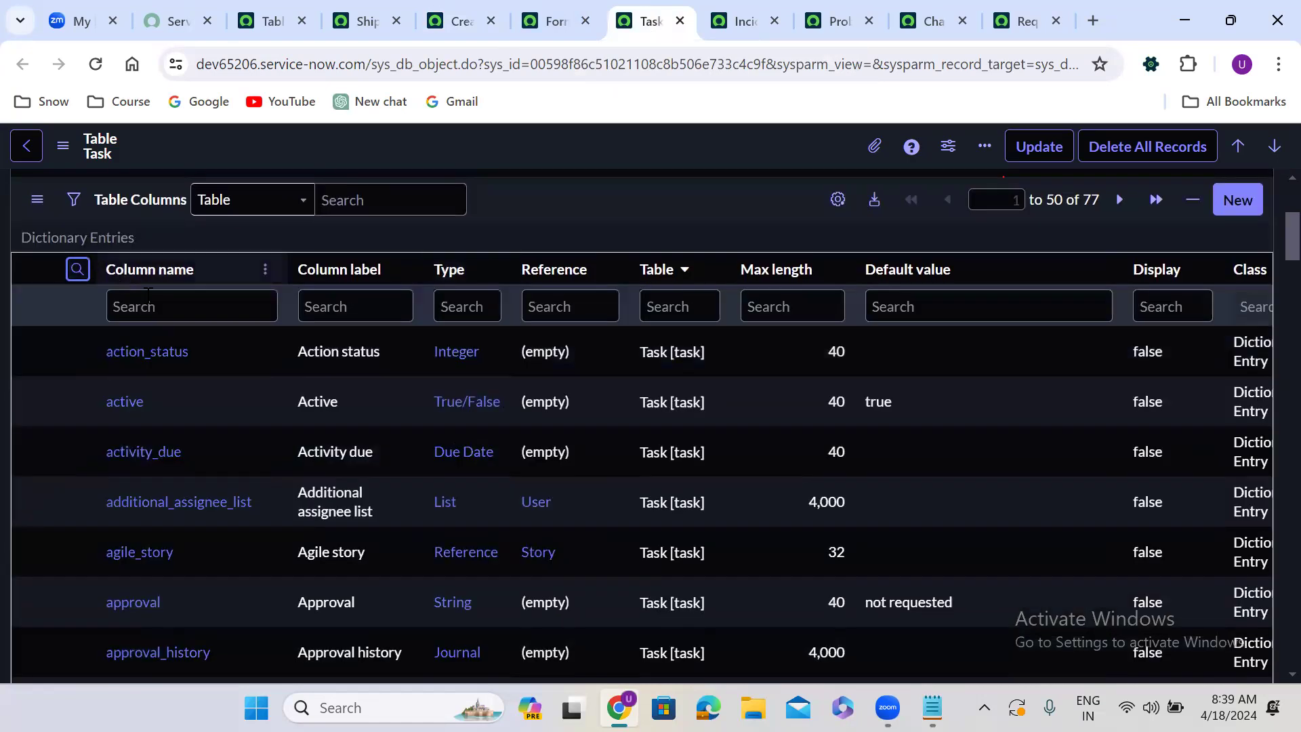
{"action": "left_click", "coordinate": [329, 307]}
{"action": "type", "text": "Assignment"}
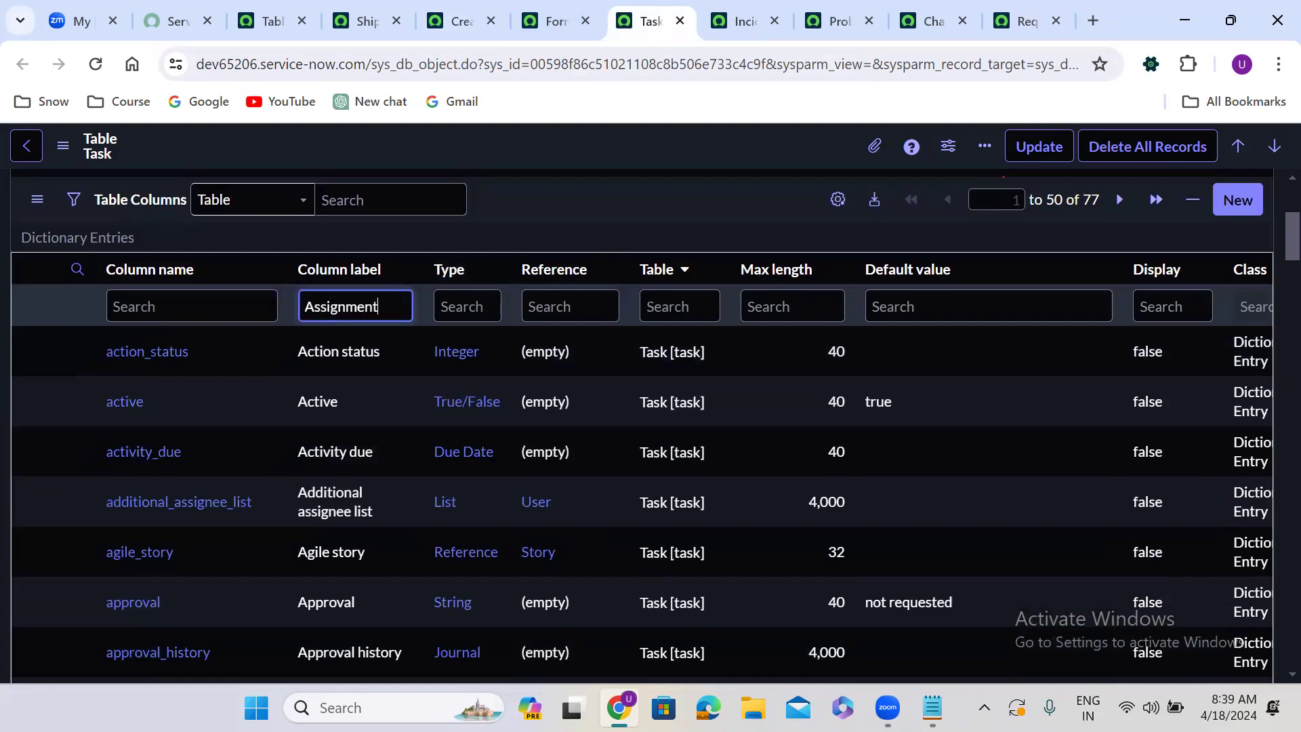
{"action": "key", "text": "Return"}
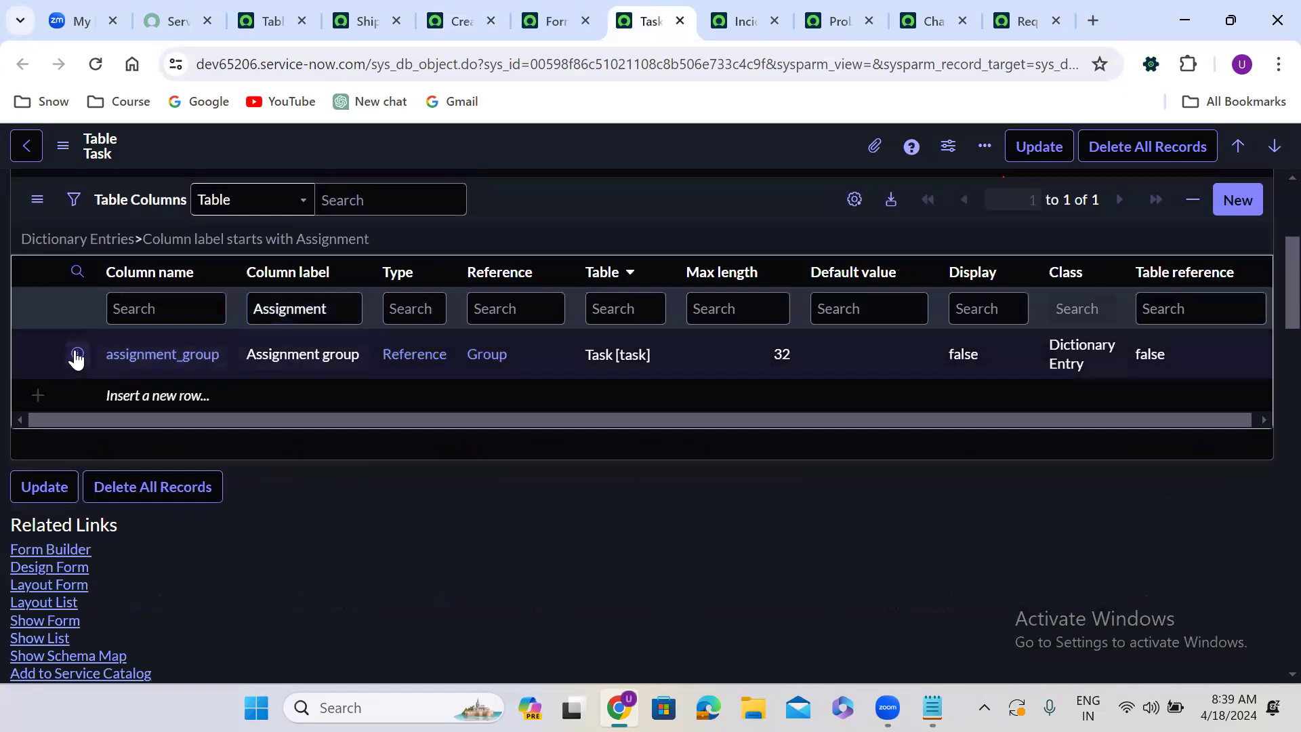
{"action": "right_click", "coordinate": [77, 356]}
{"action": "left_click", "coordinate": [128, 374]}
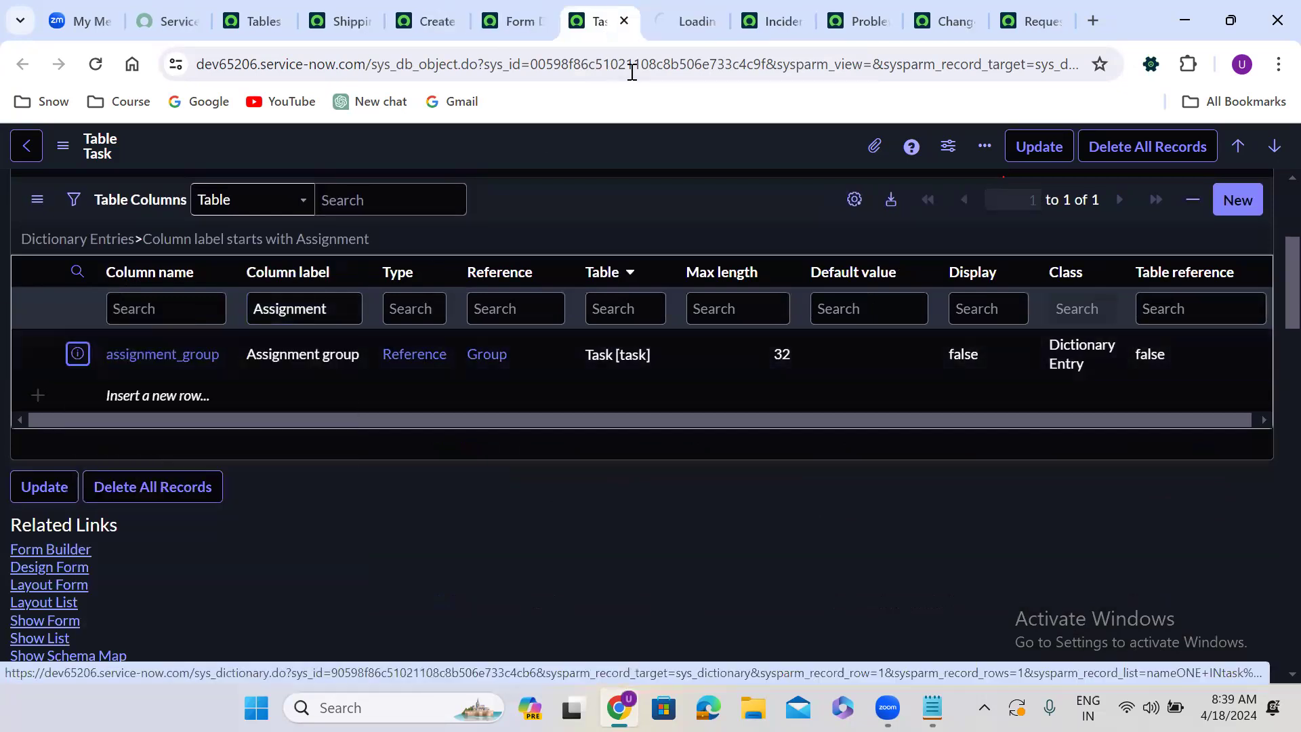
{"action": "left_click", "coordinate": [670, 9]}
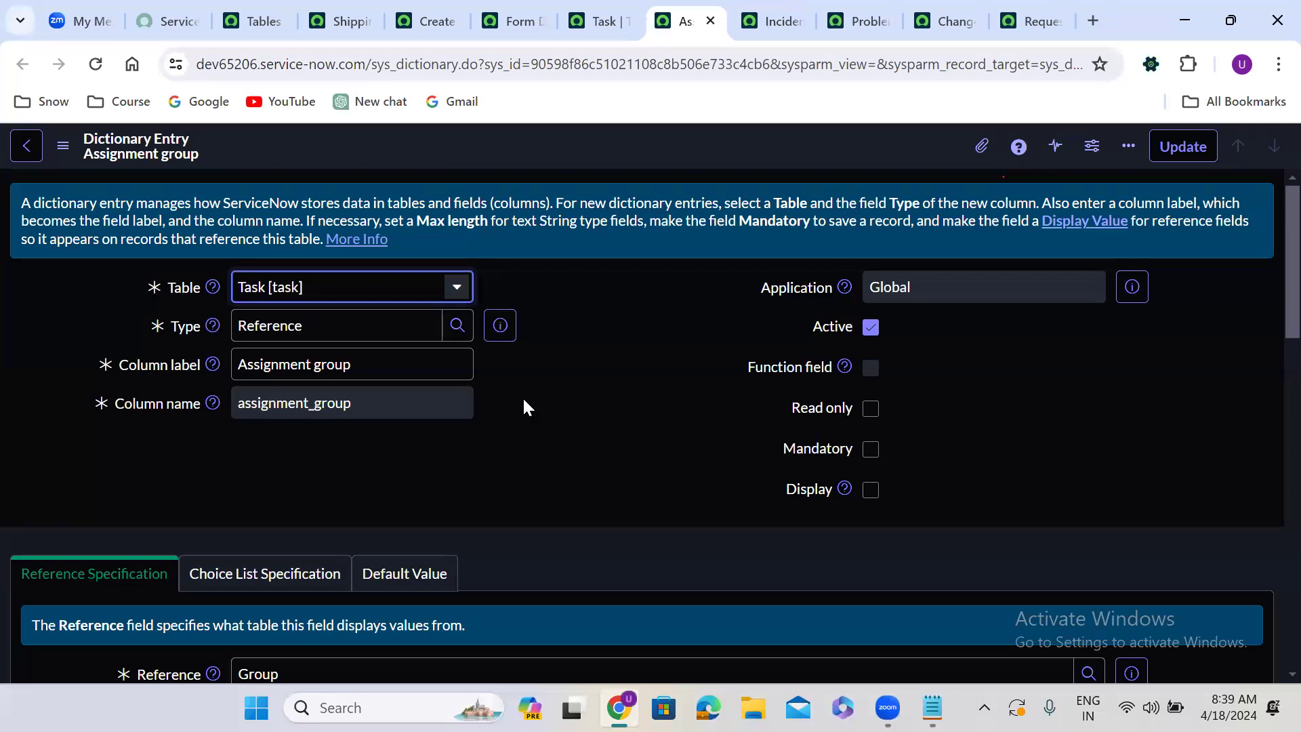
{"action": "scroll", "coordinate": [523, 400], "scroll_direction": "down", "scroll_amount": 6}
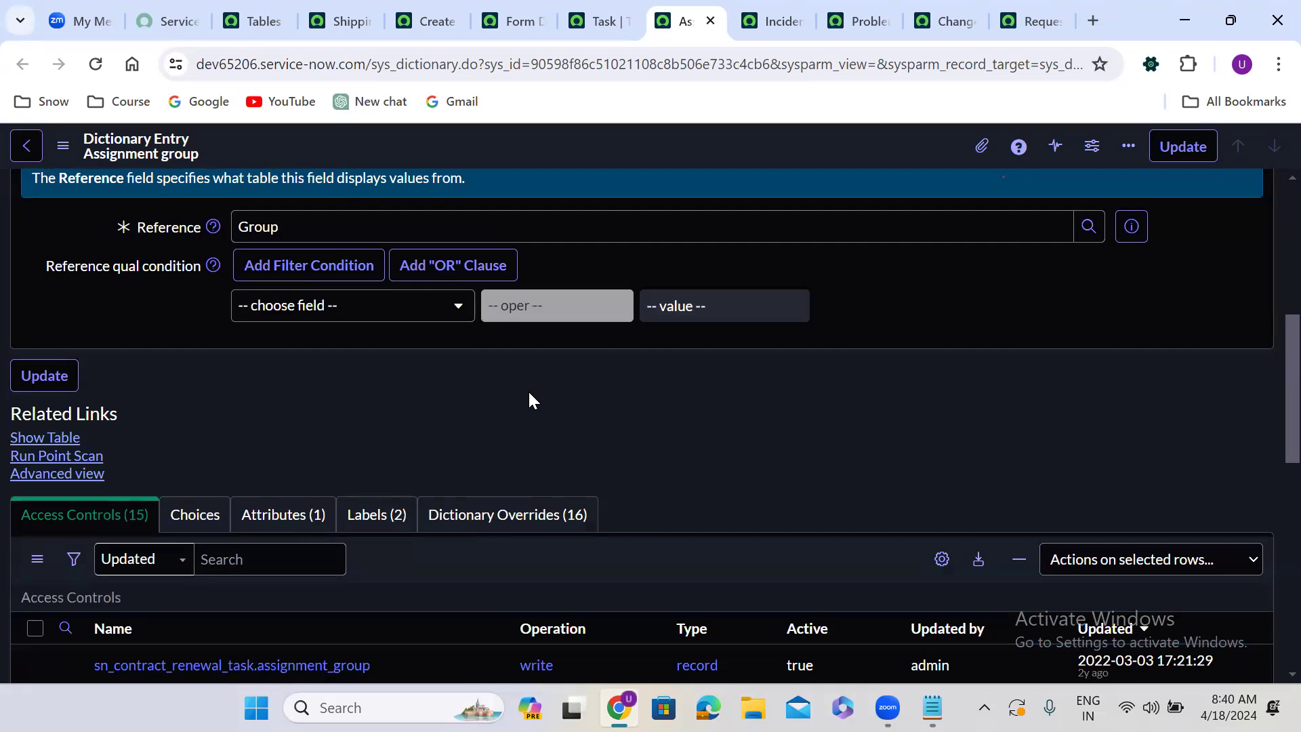
In Advanced view, tick Mandatory on the Task assignment_group dictionary entry and save it.
{"action": "left_click", "coordinate": [69, 475]}
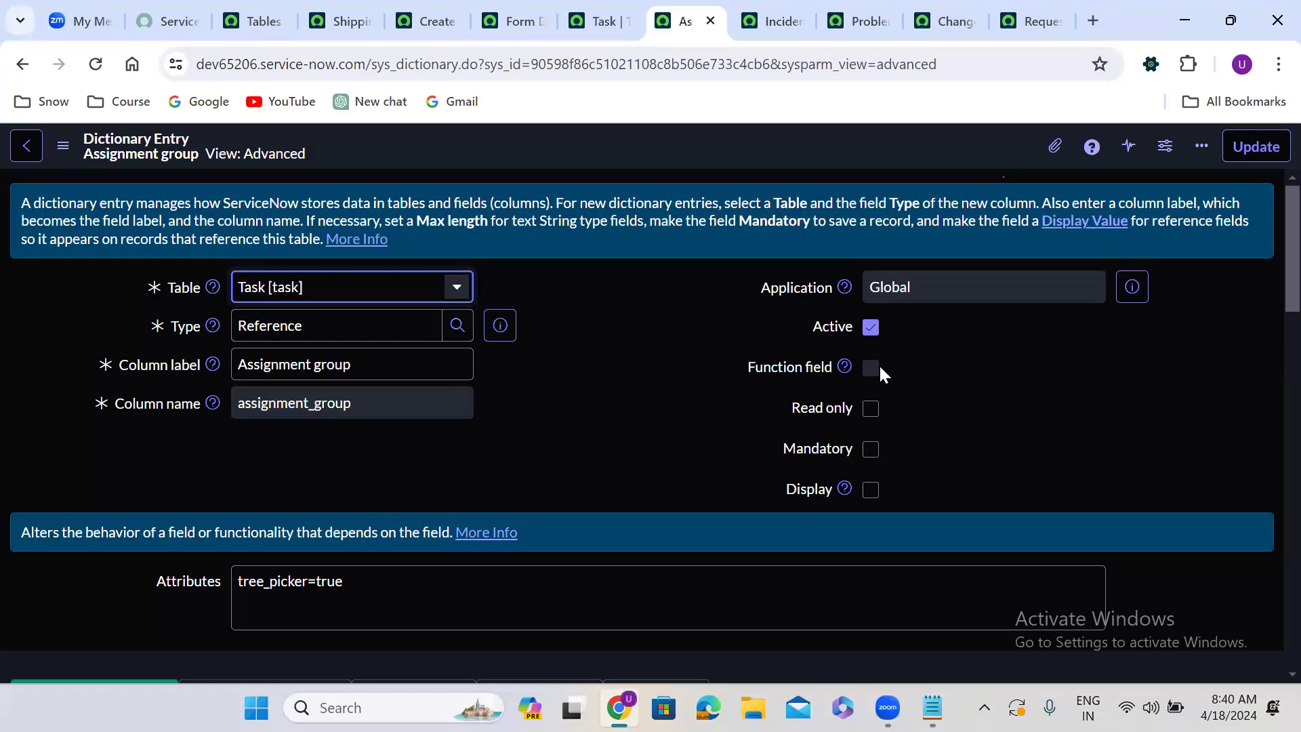
{"action": "left_click", "coordinate": [871, 448]}
{"action": "right_click", "coordinate": [619, 144]}
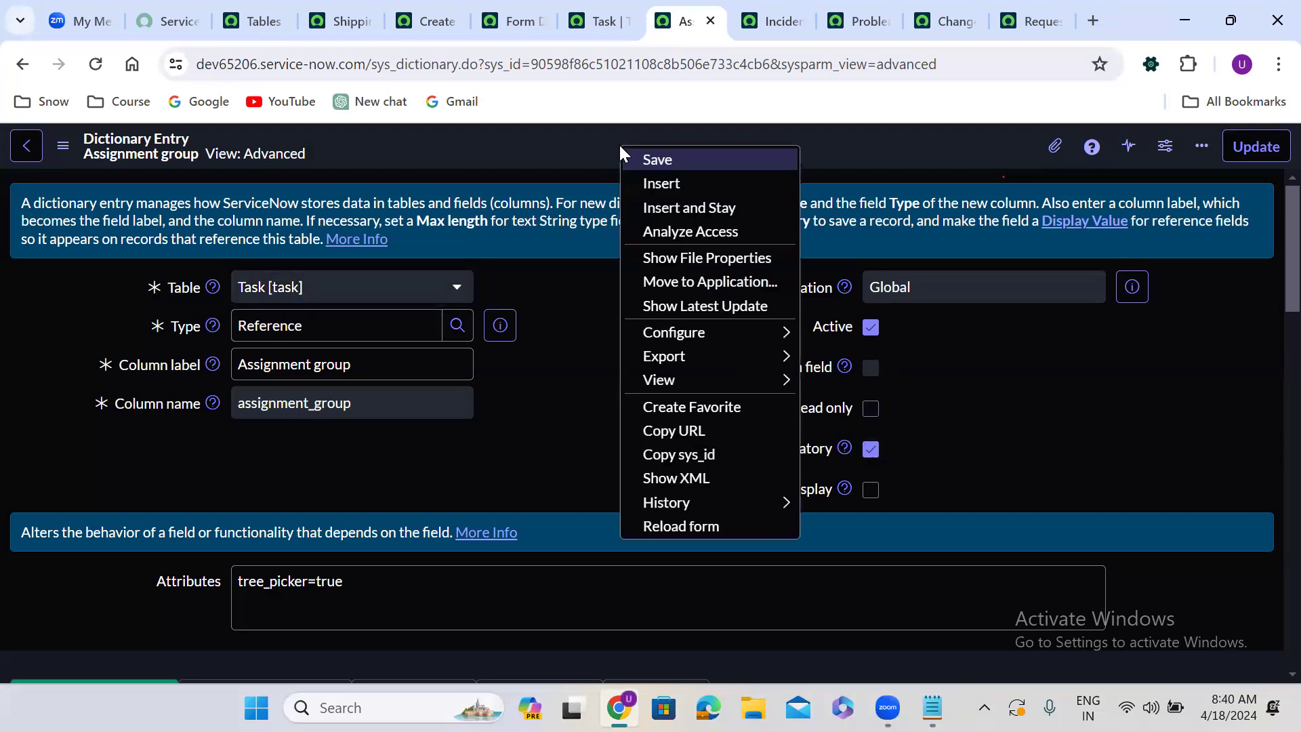
{"action": "left_click", "coordinate": [667, 161]}
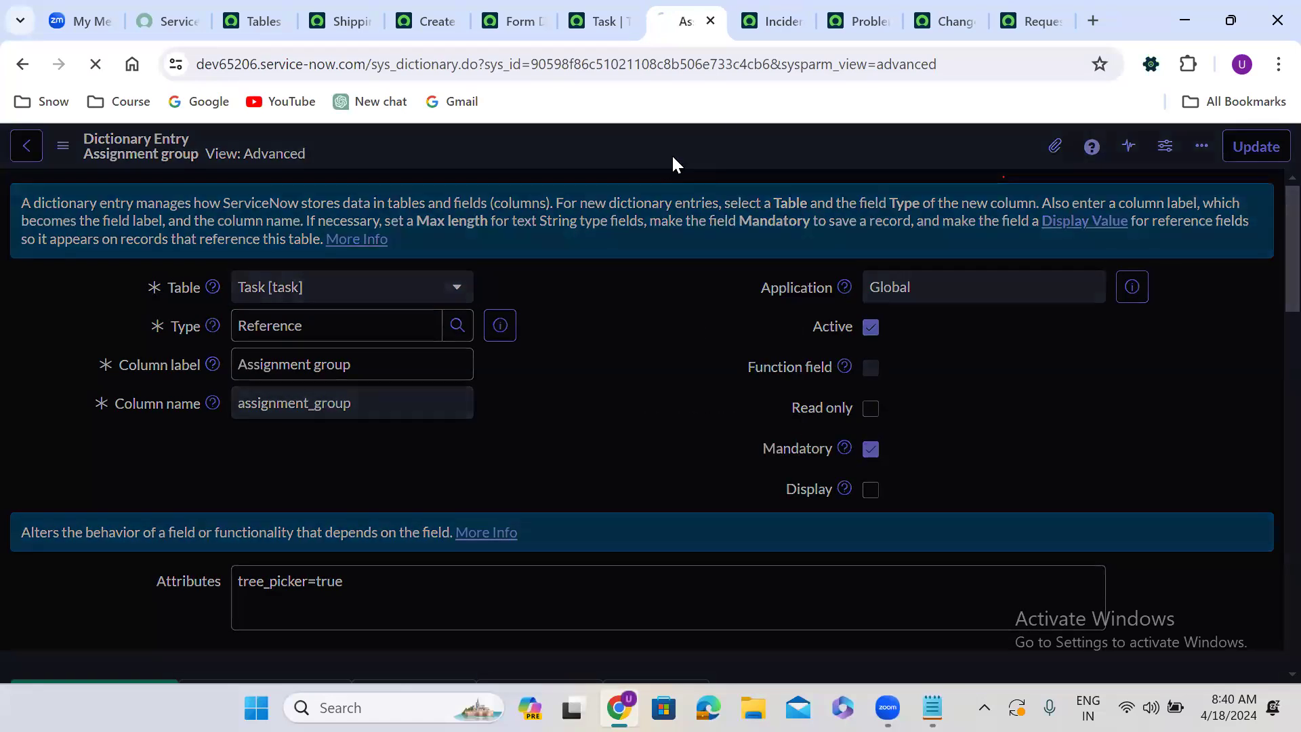
Preview a blank Incident form to check Assignment group is required.
{"action": "left_click", "coordinate": [775, 7]}
{"action": "scroll", "coordinate": [515, 417], "scroll_direction": "down", "scroll_amount": 3}
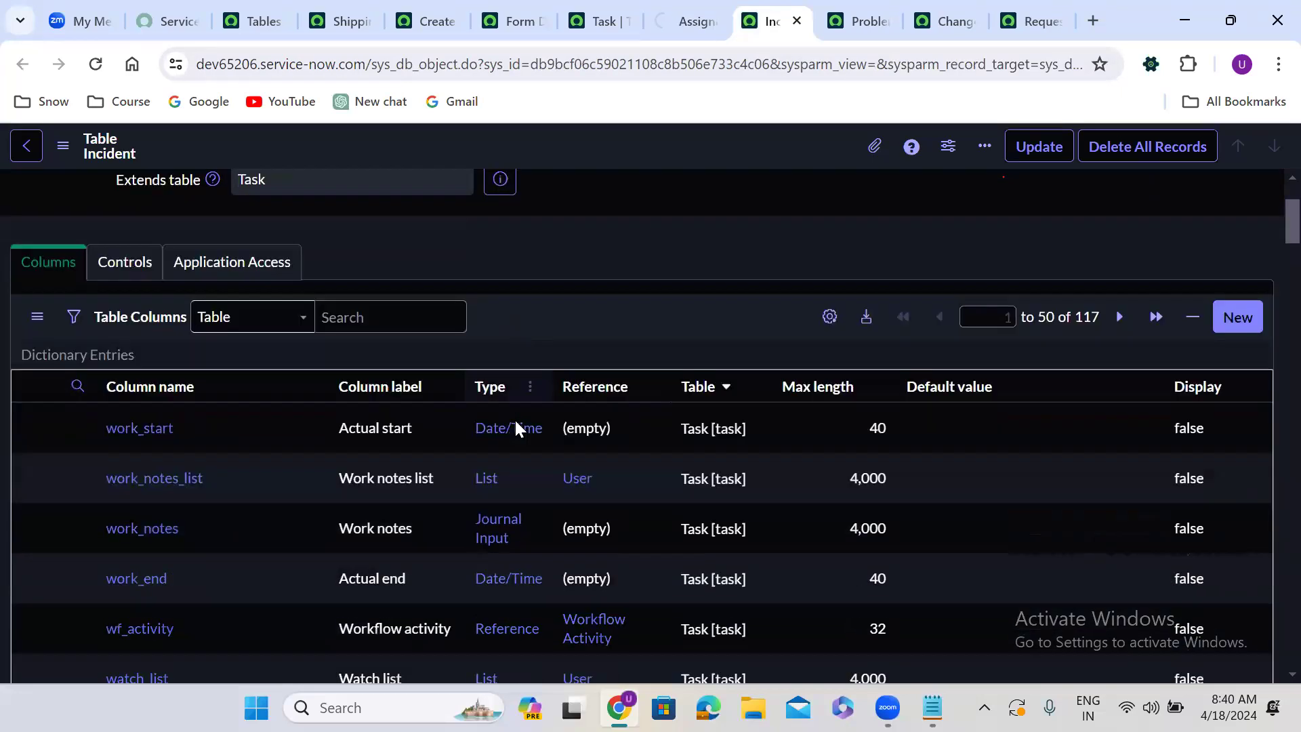
{"action": "scroll", "coordinate": [514, 417], "scroll_direction": "down", "scroll_amount": 15}
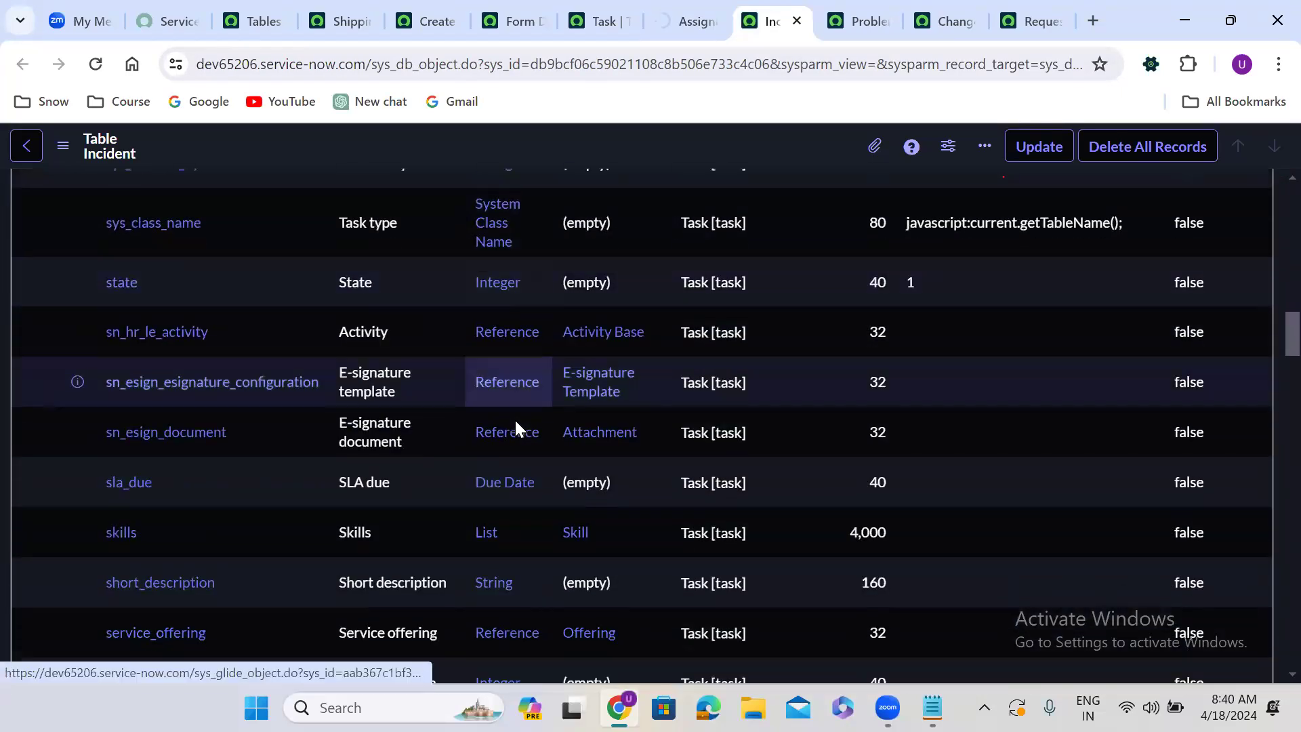
{"action": "scroll", "coordinate": [515, 417], "scroll_direction": "down", "scroll_amount": 20}
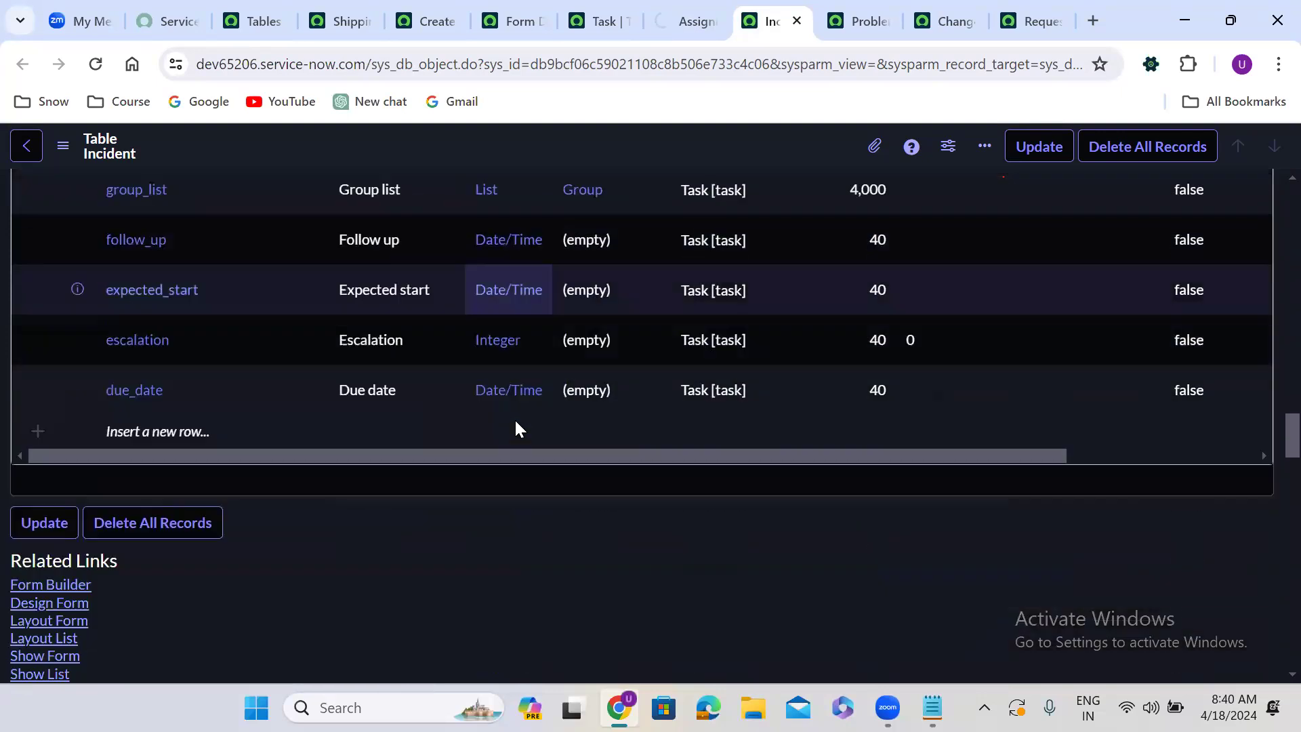
{"action": "scroll", "coordinate": [514, 418], "scroll_direction": "down", "scroll_amount": 2}
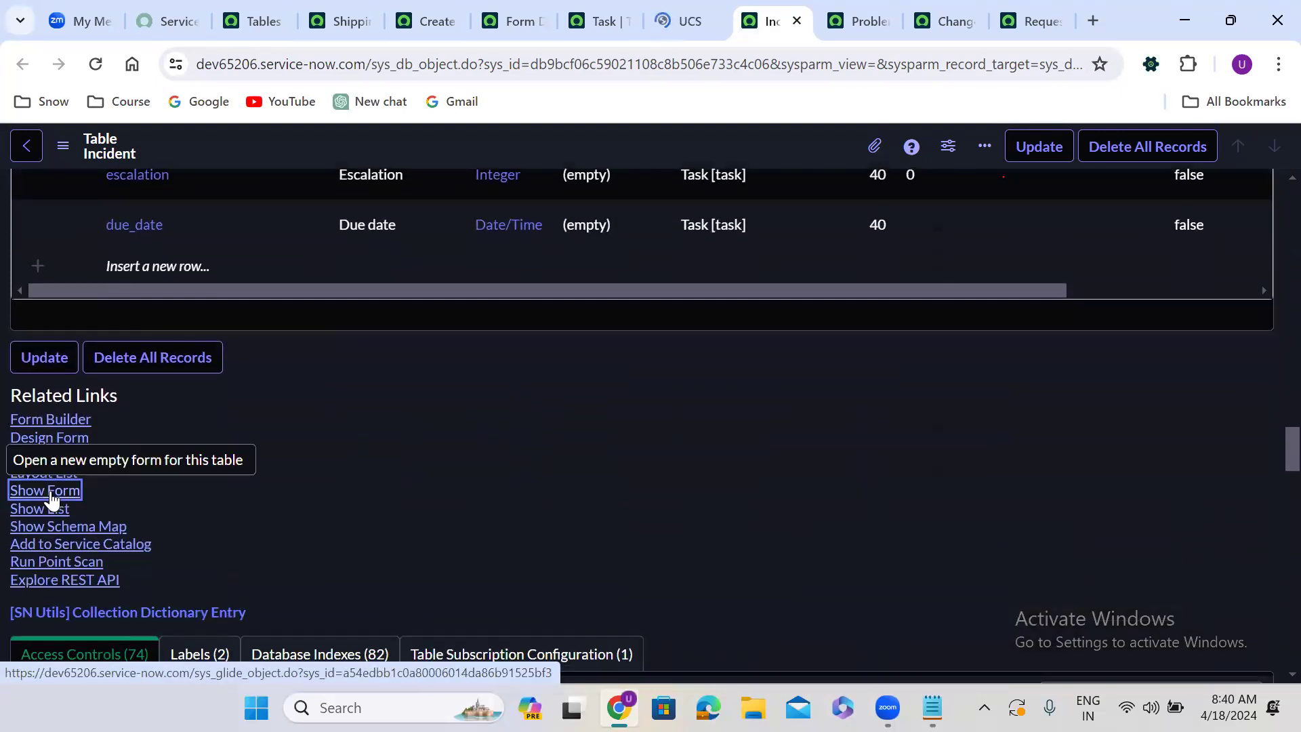
{"action": "left_click", "coordinate": [50, 493]}
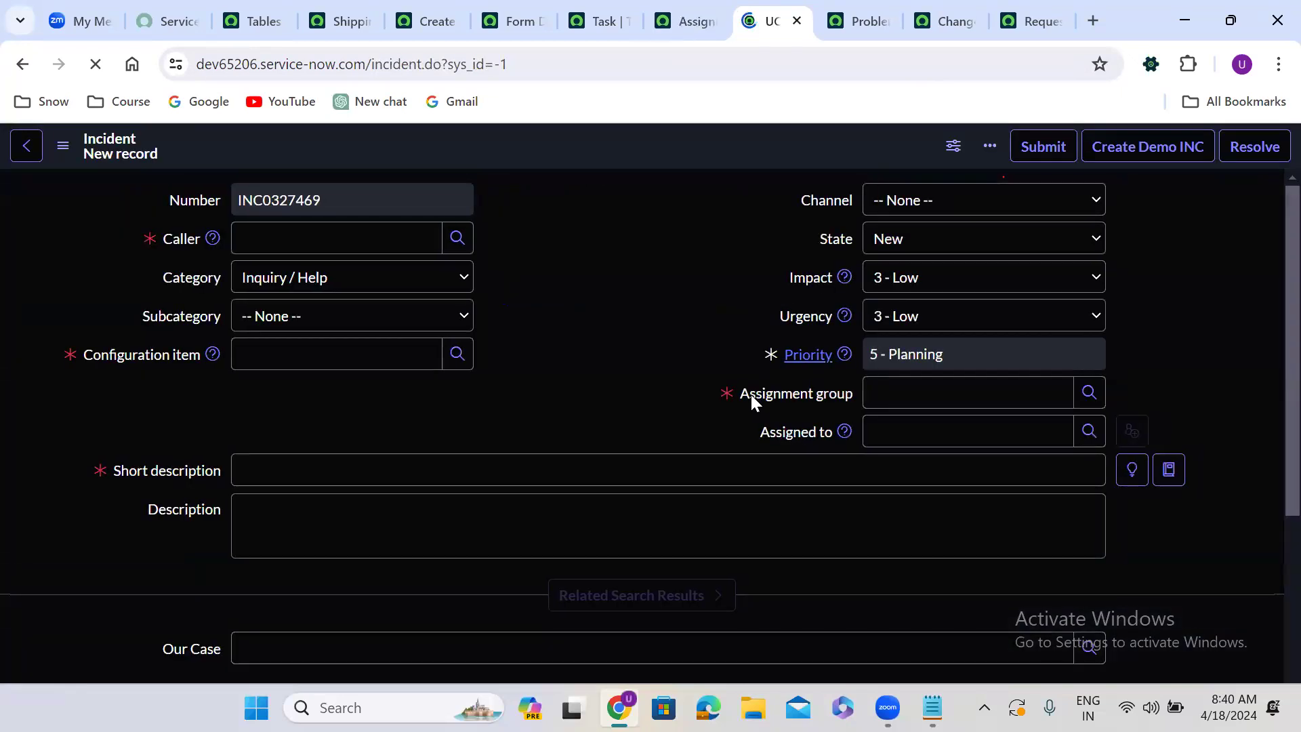
Preview a blank Problem form, PRB0040337, showing Assignment group as mandatory.
{"action": "left_click", "coordinate": [860, 20]}
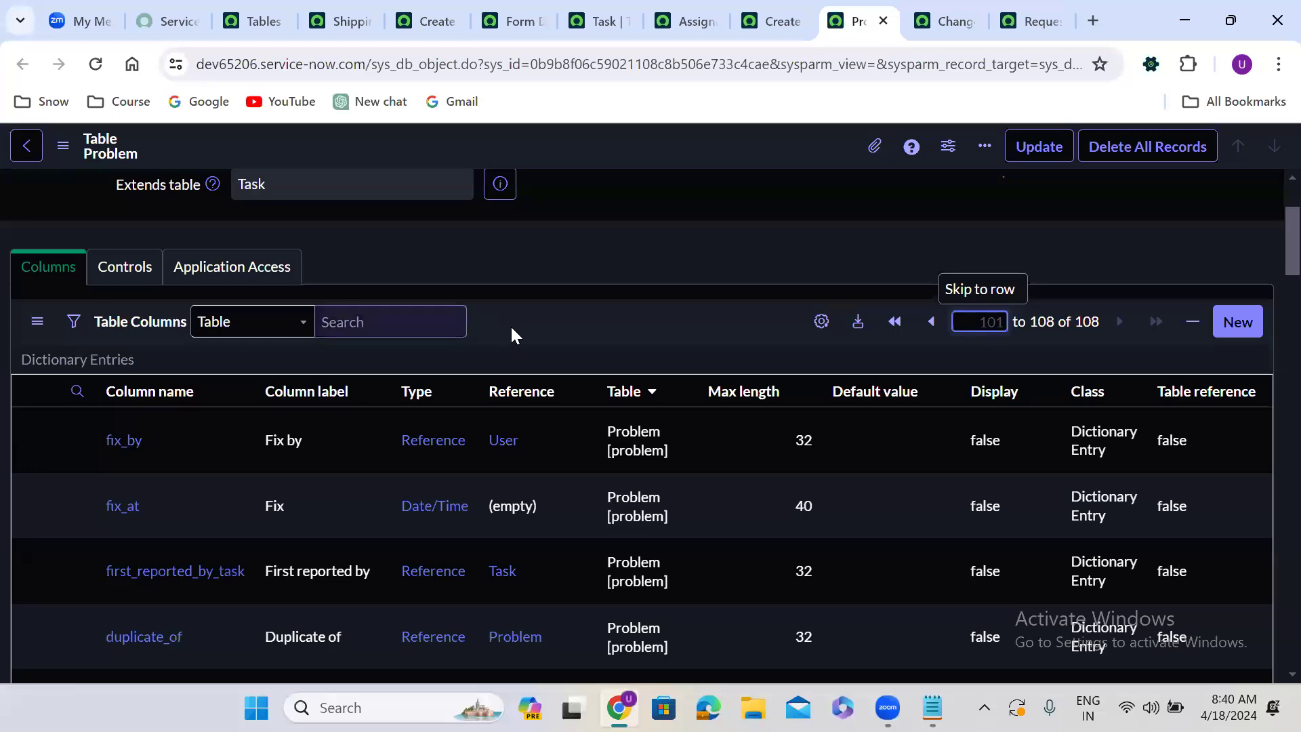
{"action": "scroll", "coordinate": [530, 329], "scroll_direction": "down", "scroll_amount": 10}
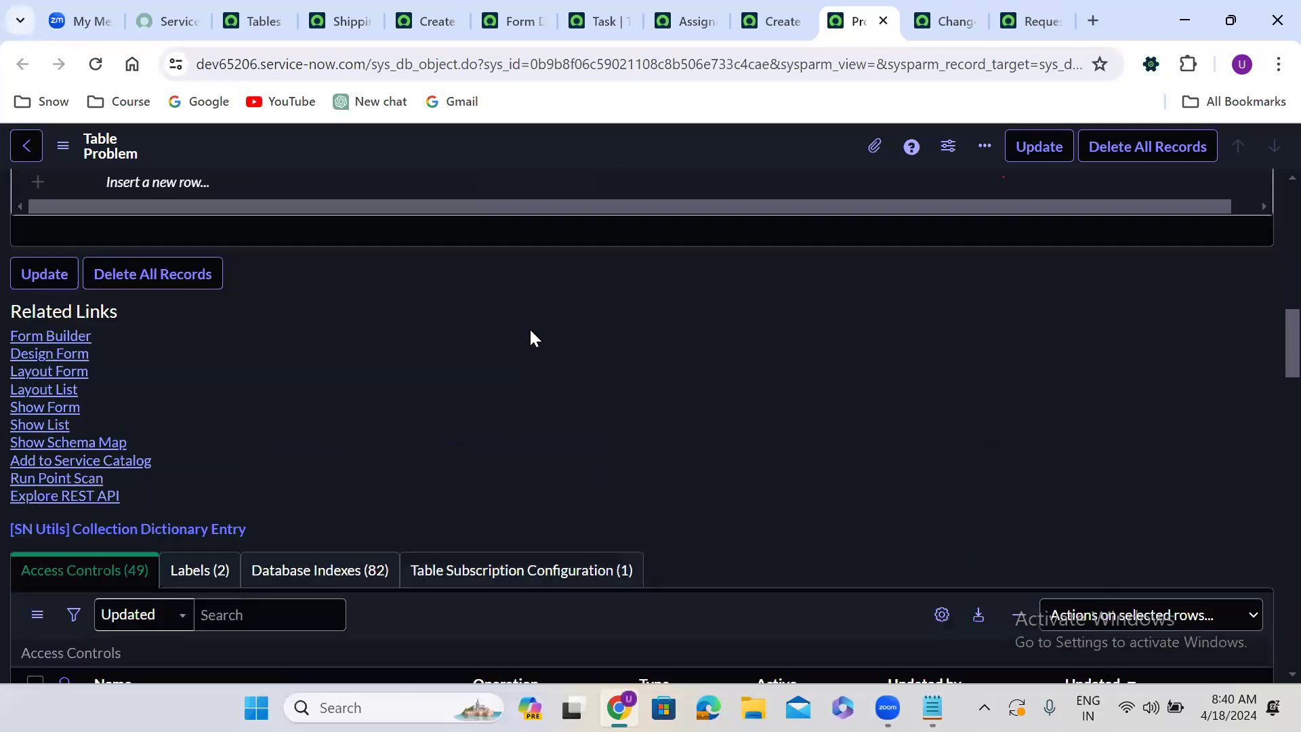
{"action": "scroll", "coordinate": [530, 327], "scroll_direction": "down", "scroll_amount": 5}
{"action": "scroll", "coordinate": [530, 328], "scroll_direction": "up", "scroll_amount": 4}
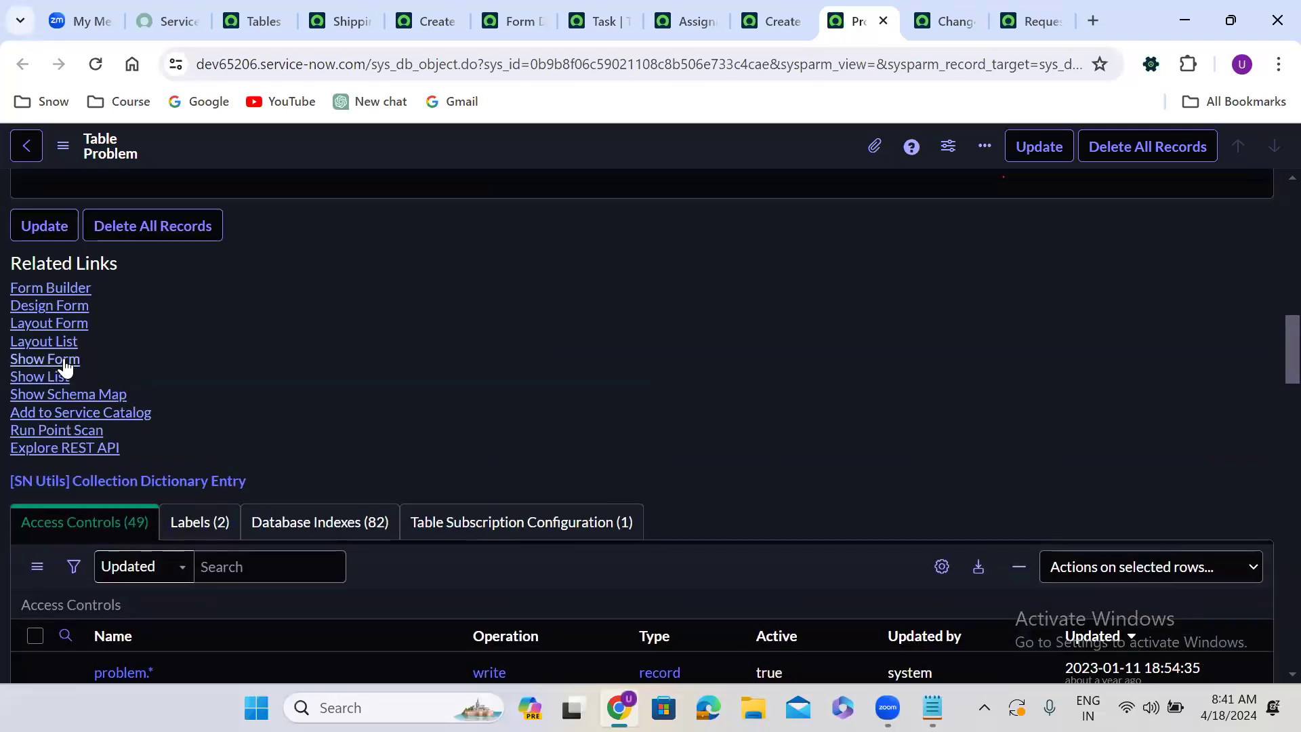
{"action": "left_click", "coordinate": [61, 360]}
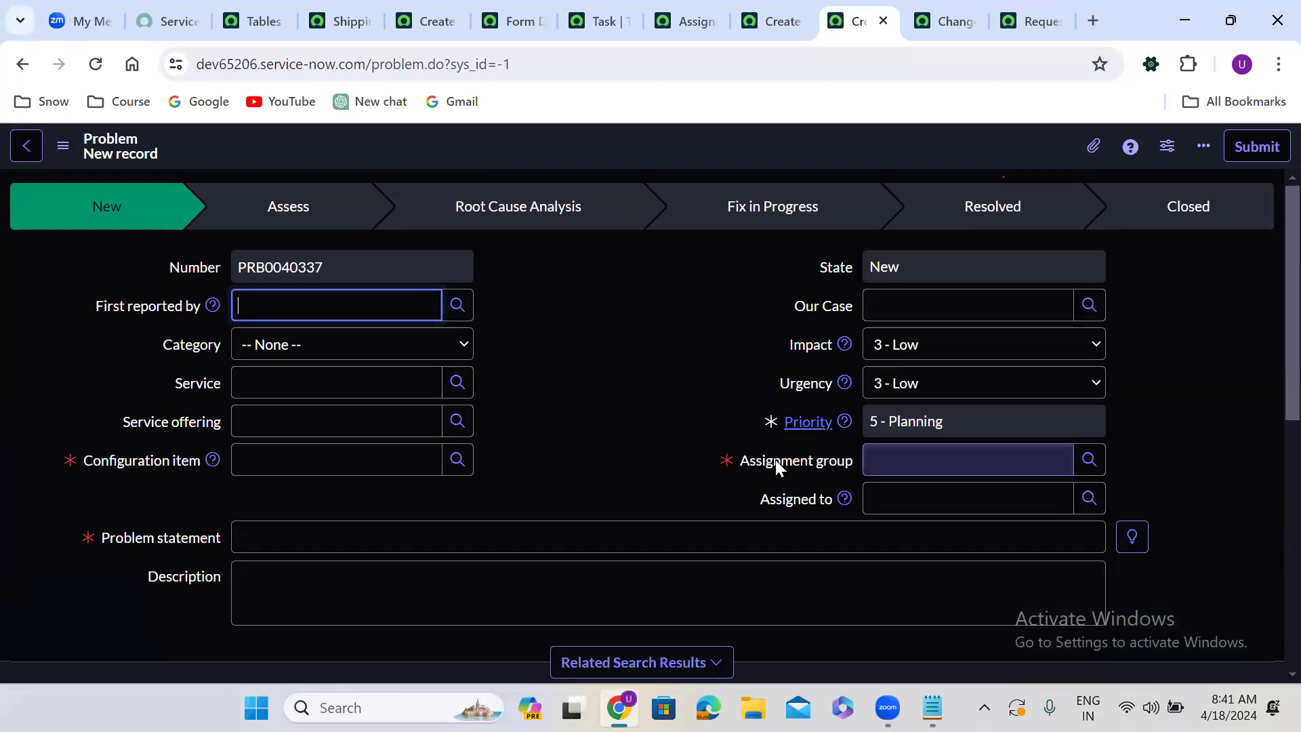
Preview a blank Change Request form to check for the Assignment group field.
{"action": "left_click", "coordinate": [938, 3]}
{"action": "scroll", "coordinate": [576, 282], "scroll_direction": "down", "scroll_amount": 1}
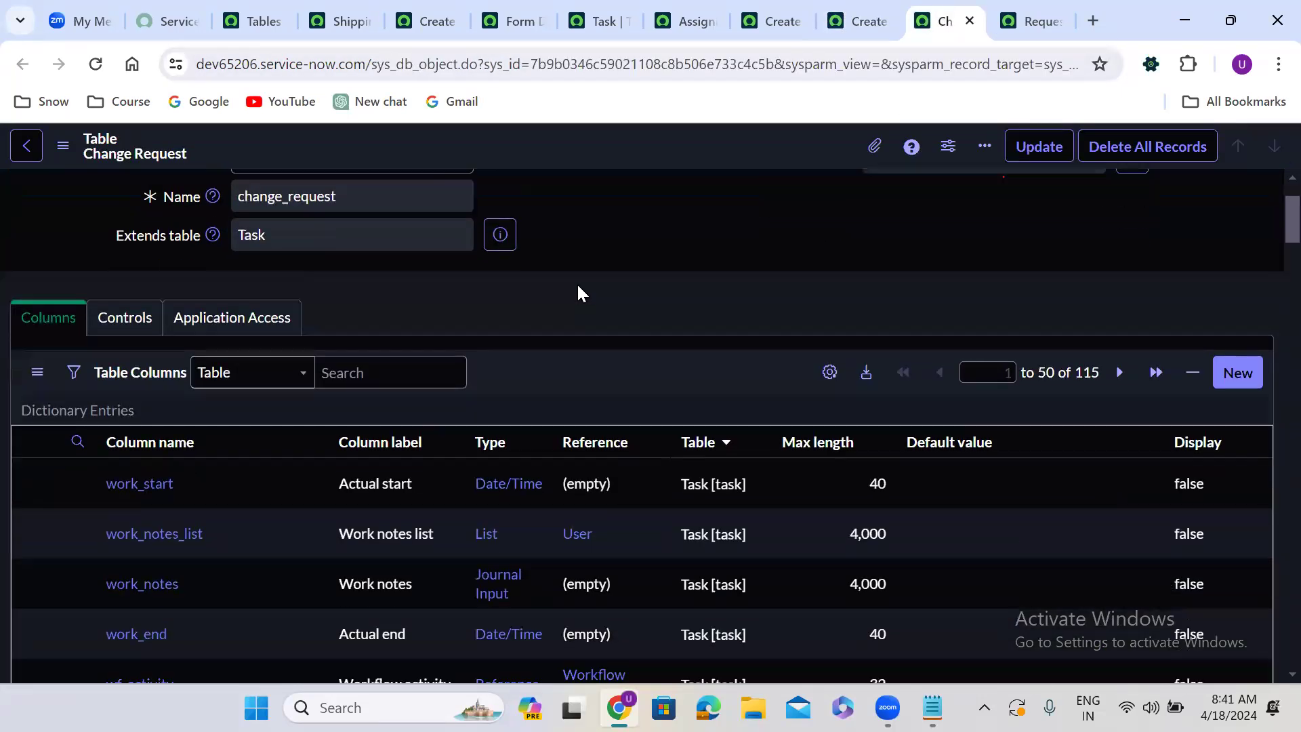
{"action": "scroll", "coordinate": [576, 282], "scroll_direction": "down", "scroll_amount": 20}
{"action": "scroll", "coordinate": [576, 283], "scroll_direction": "down", "scroll_amount": 20}
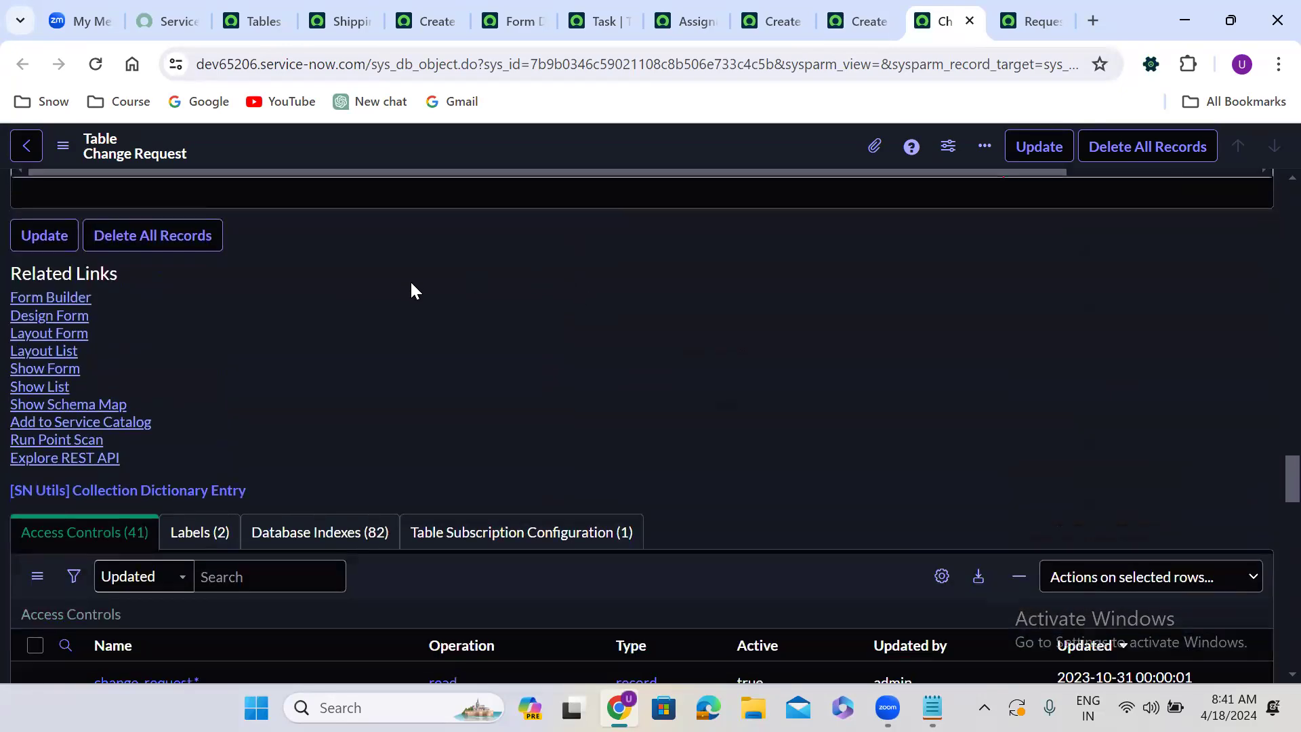
{"action": "left_click", "coordinate": [63, 368]}
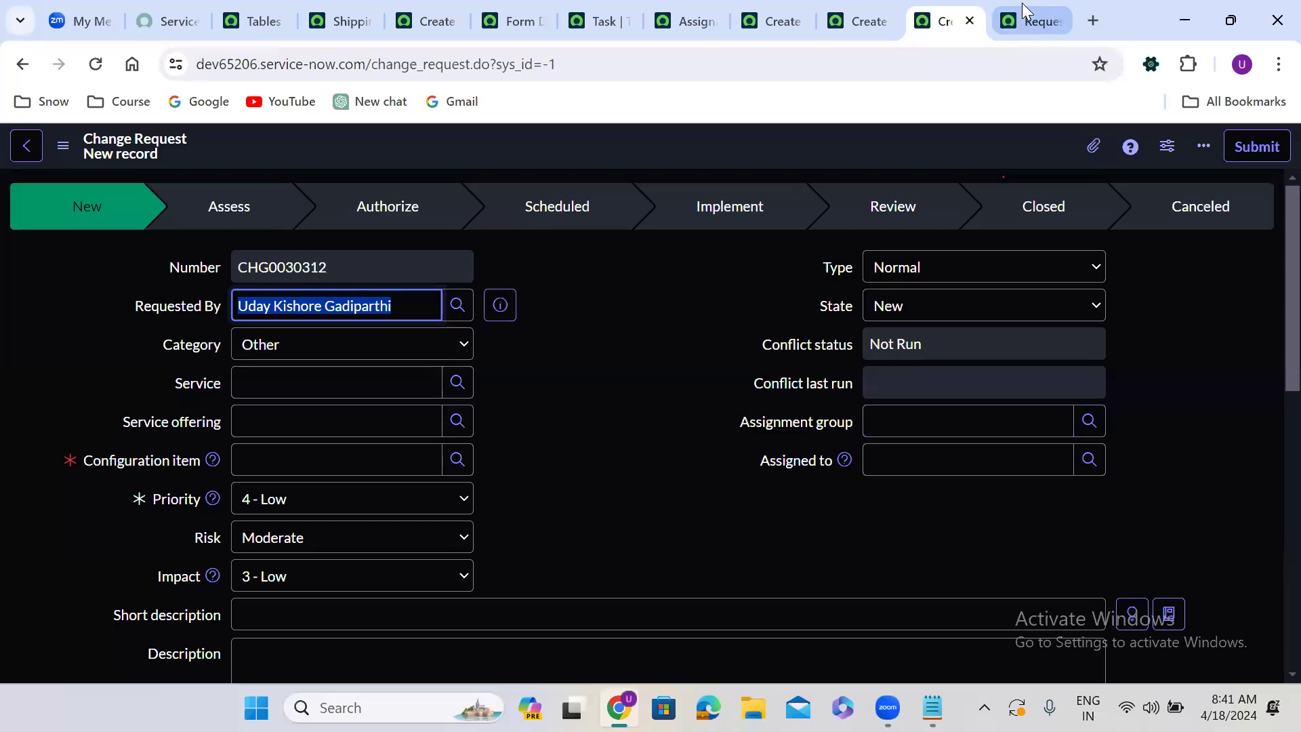
Preview a blank Request form, REQ0010221, then return to the assignment_group dictionary entry.
{"action": "left_click", "coordinate": [1026, 21]}
{"action": "scroll", "coordinate": [421, 430], "scroll_direction": "down", "scroll_amount": 10}
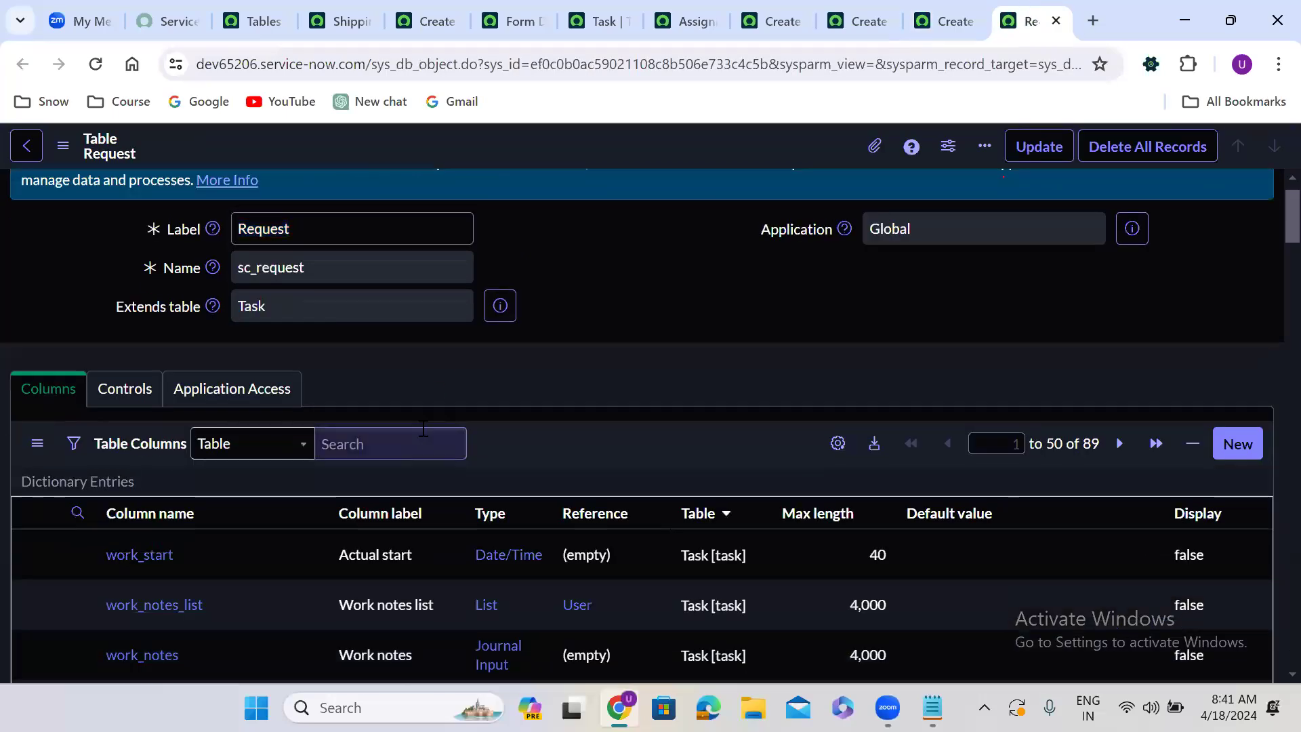
{"action": "scroll", "coordinate": [421, 431], "scroll_direction": "down", "scroll_amount": 20}
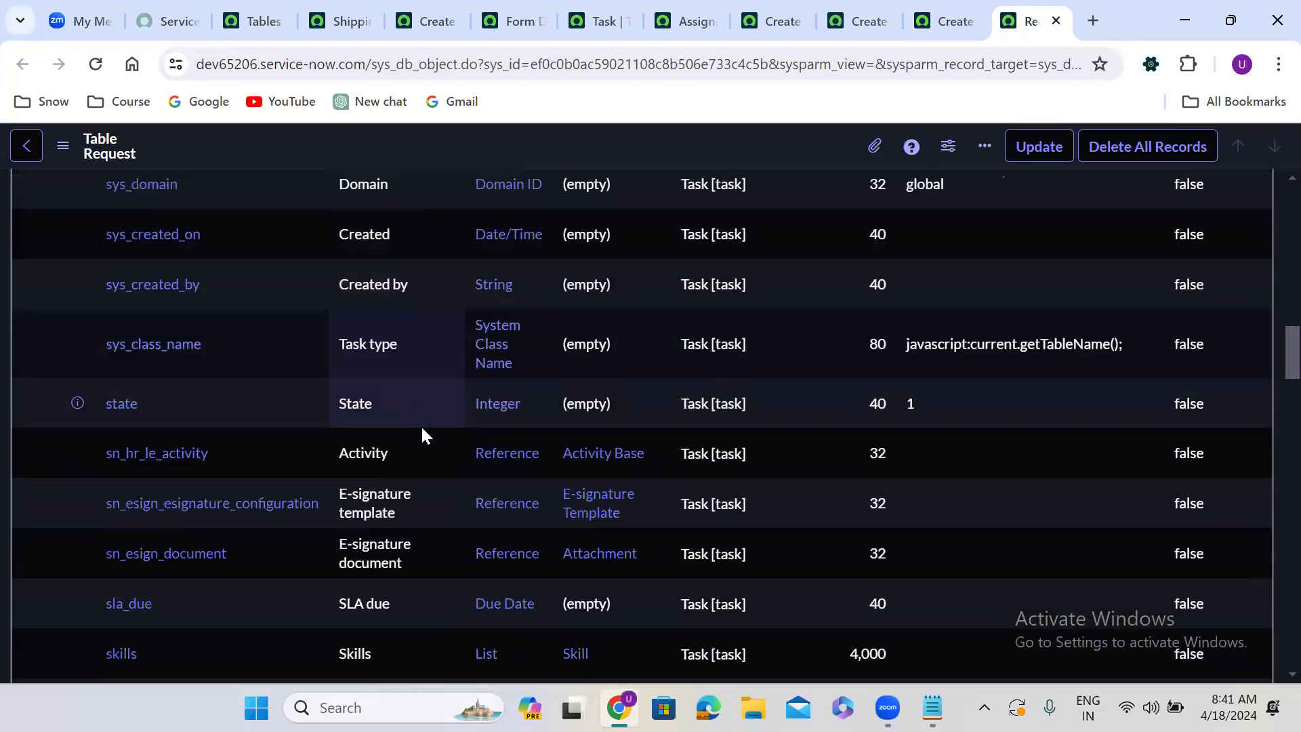
{"action": "scroll", "coordinate": [421, 425], "scroll_direction": "down", "scroll_amount": 8}
{"action": "scroll", "coordinate": [359, 386], "scroll_direction": "up", "scroll_amount": 1}
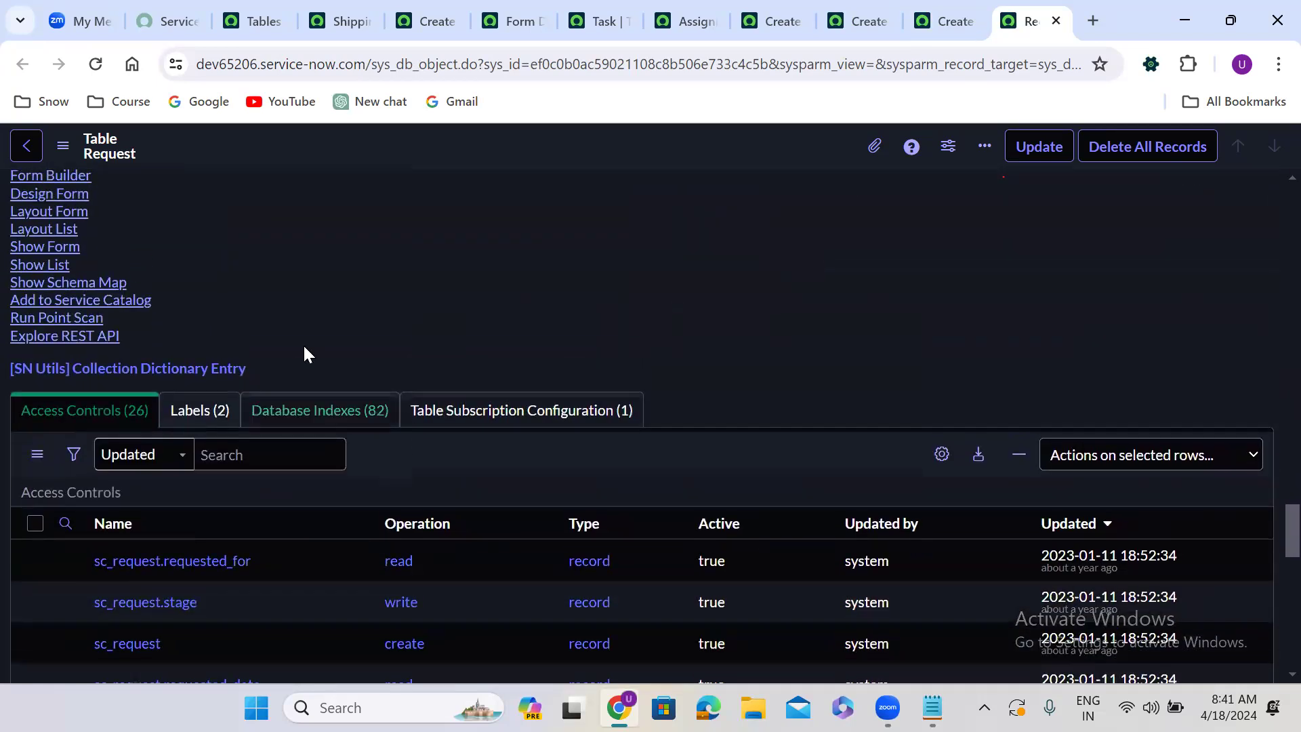
{"action": "left_click", "coordinate": [64, 248]}
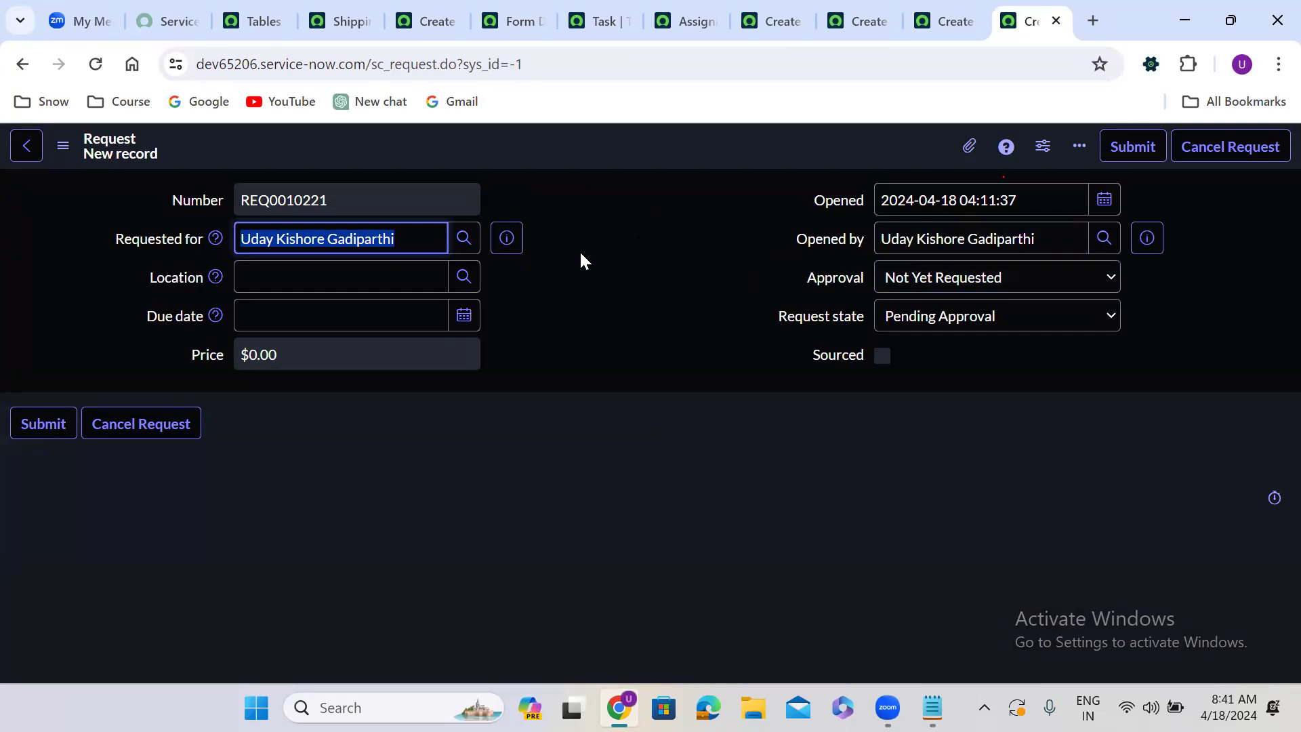
{"action": "left_click", "coordinate": [598, 296]}
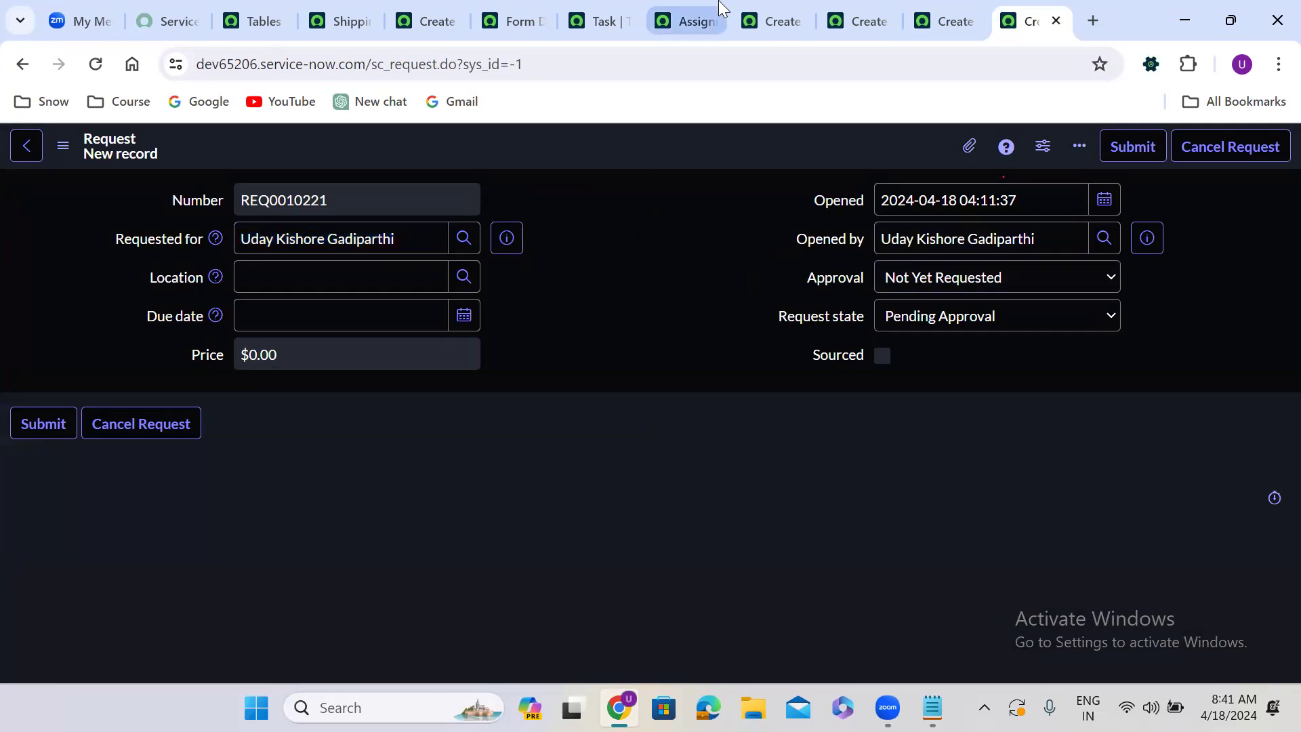
{"action": "left_click", "coordinate": [680, 15]}
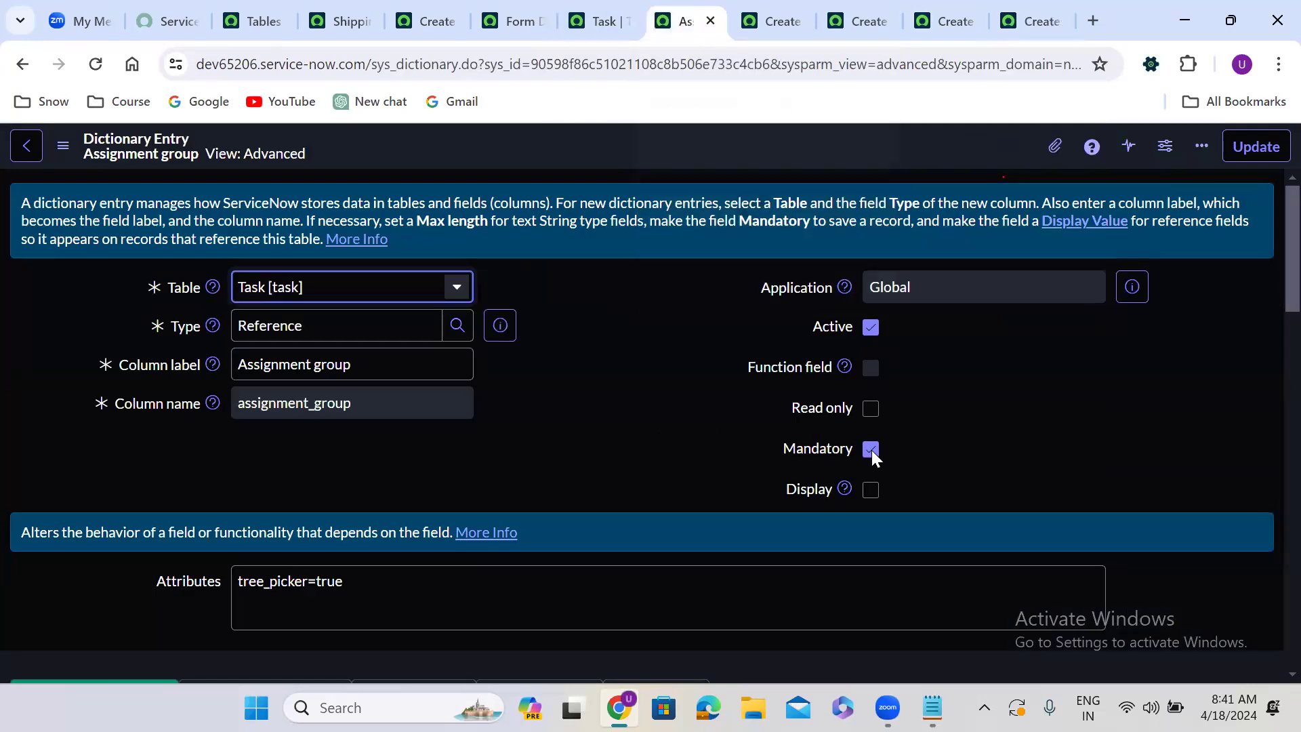
Look over the new Incident, Problem and Change Request forms, then reload Shipping Case Task STASK0001003.
{"action": "left_click", "coordinate": [762, 14]}
{"action": "left_click", "coordinate": [855, 15]}
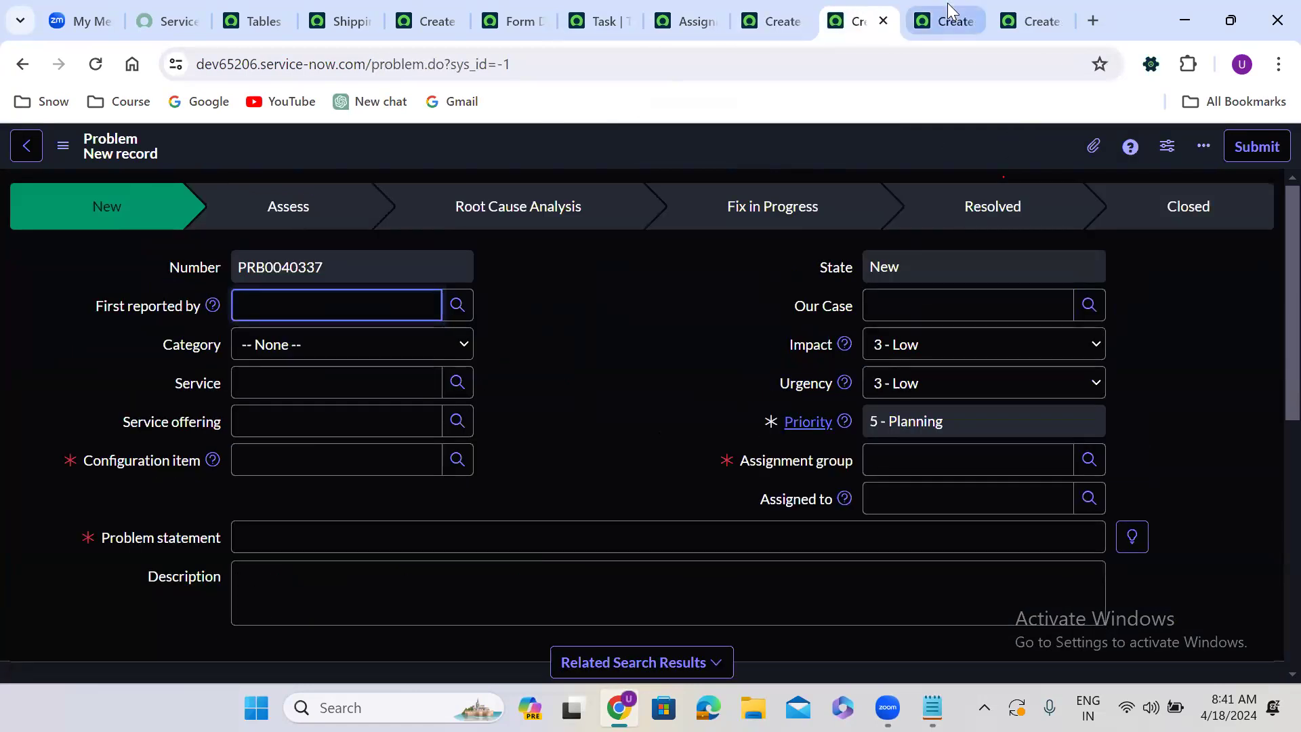
{"action": "left_click", "coordinate": [948, 10]}
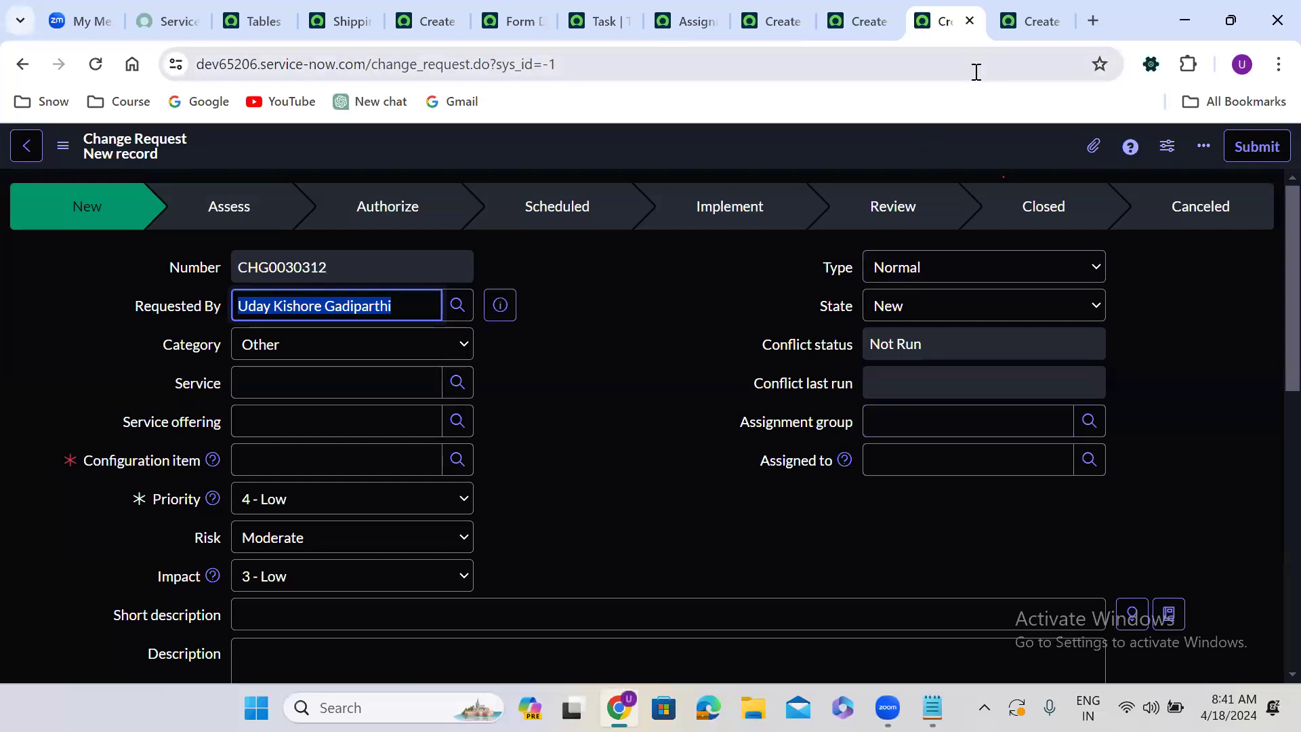
{"action": "left_click", "coordinate": [418, 9]}
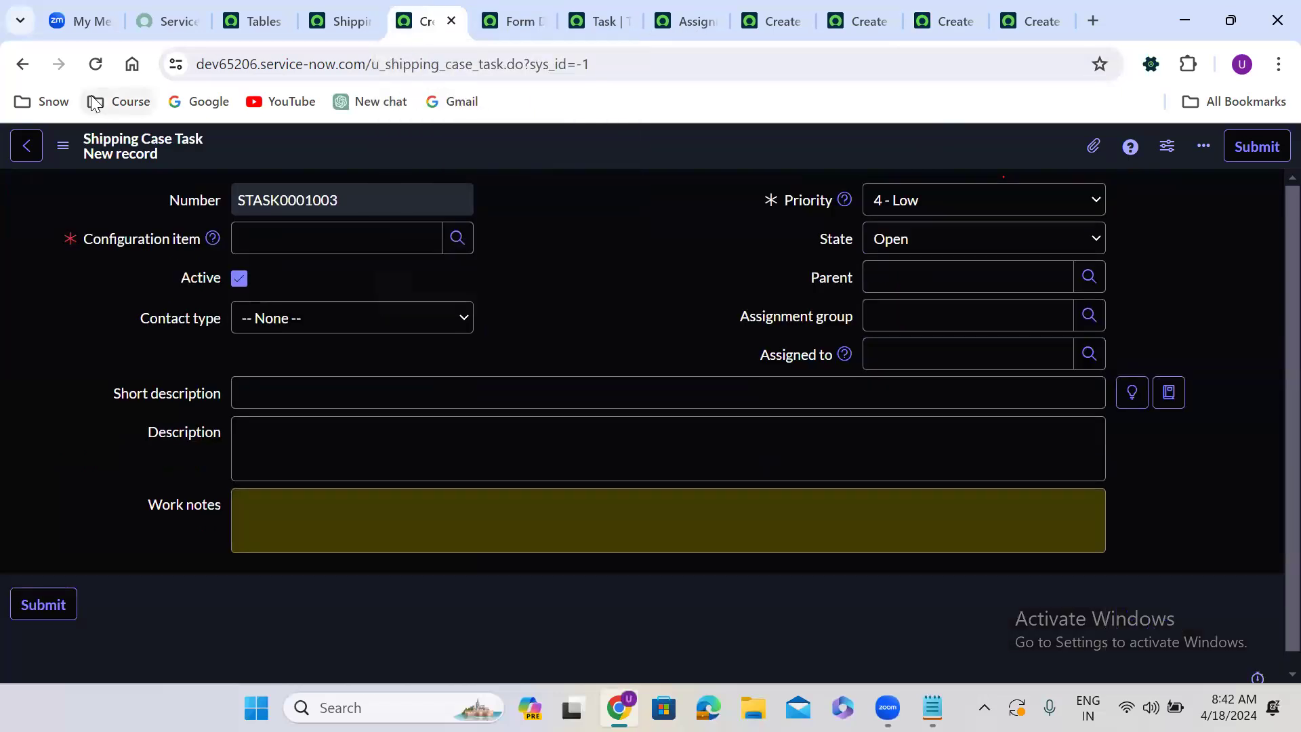
{"action": "left_click", "coordinate": [94, 64]}
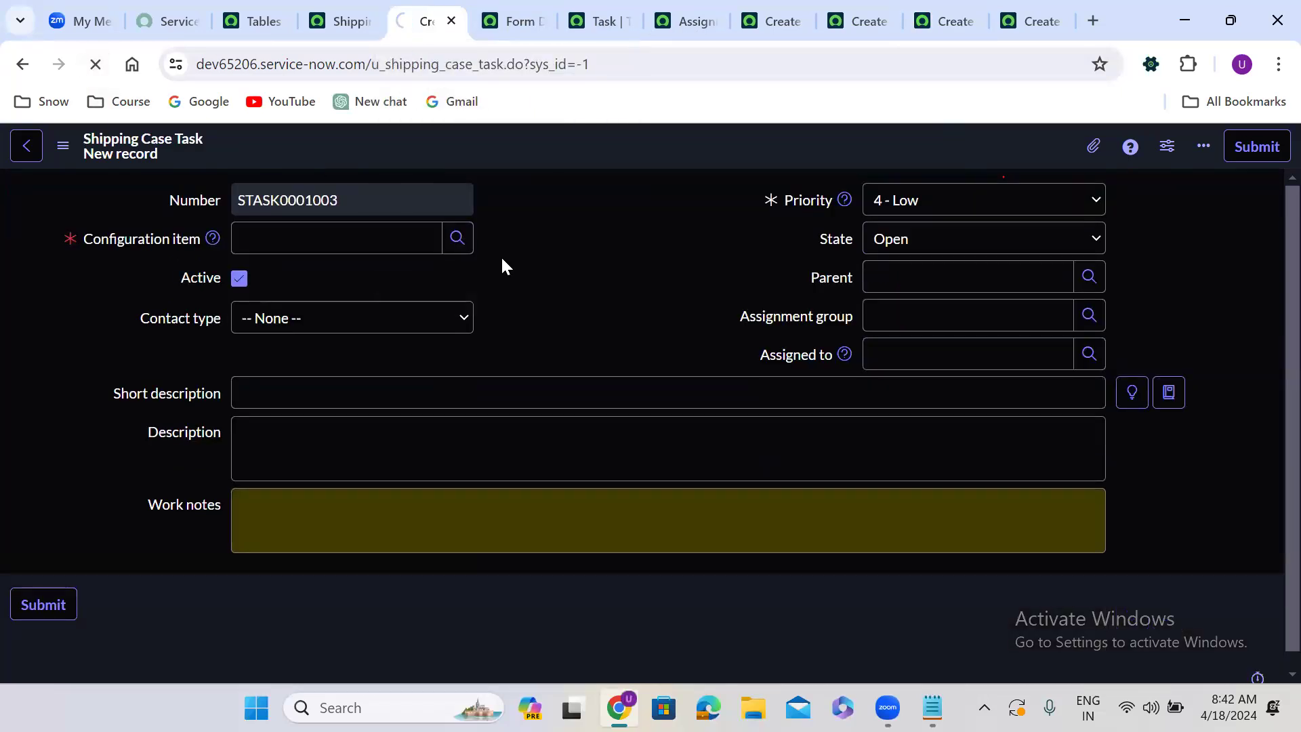
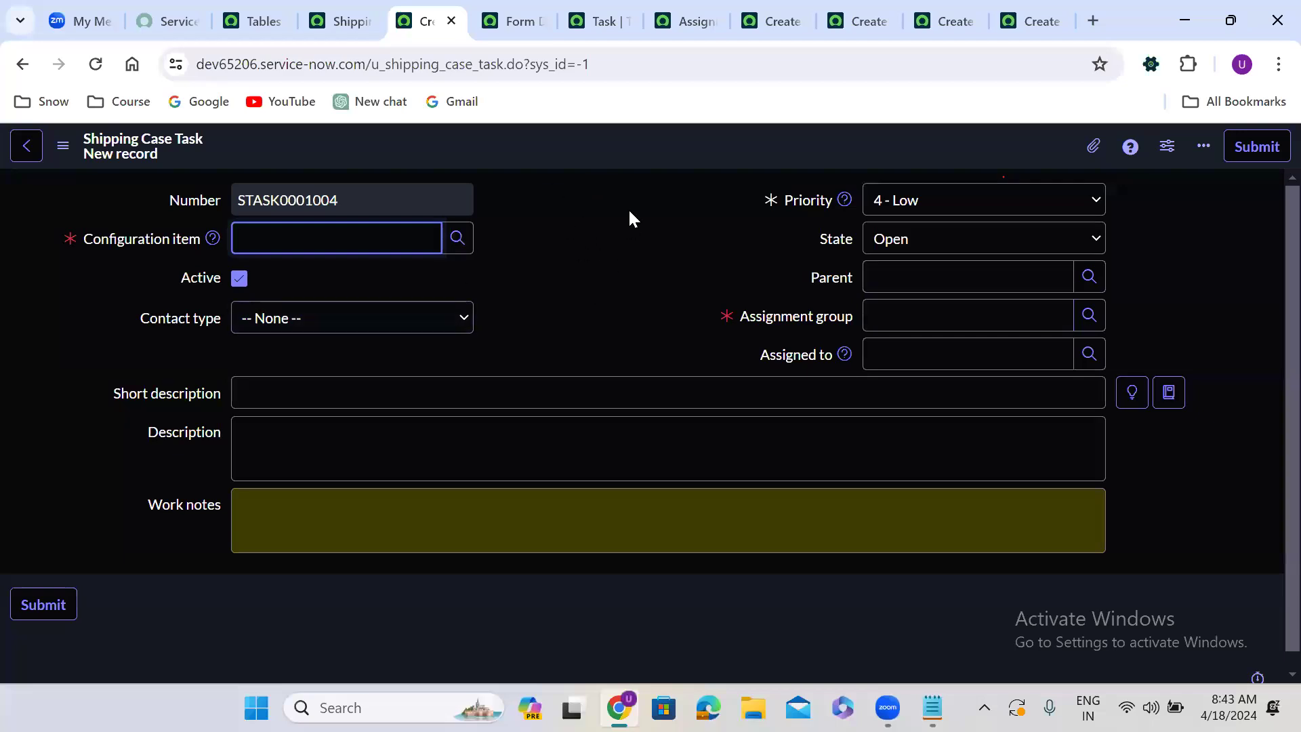
Compare the new Shipping Case Task and Incident forms, then return to the Task Assignment group dictionary entry.
{"action": "left_click", "coordinate": [350, 24]}
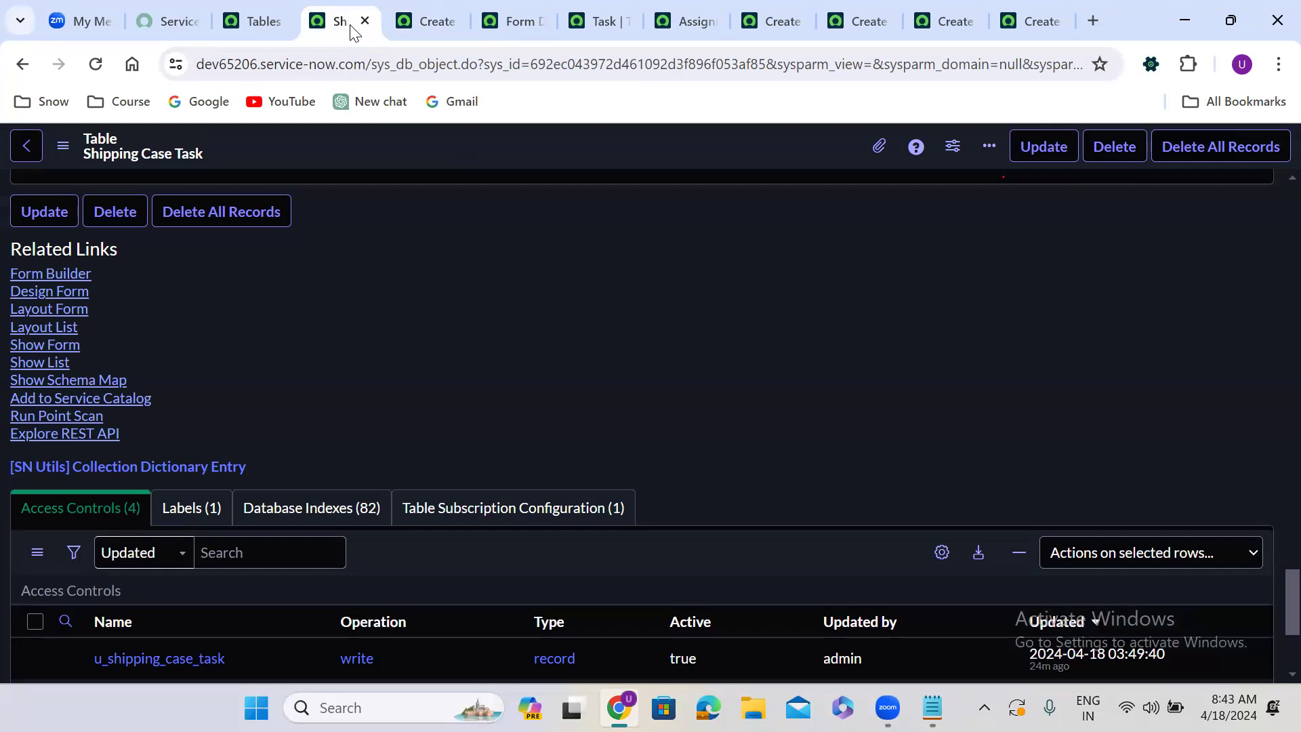
{"action": "left_click", "coordinate": [418, 8]}
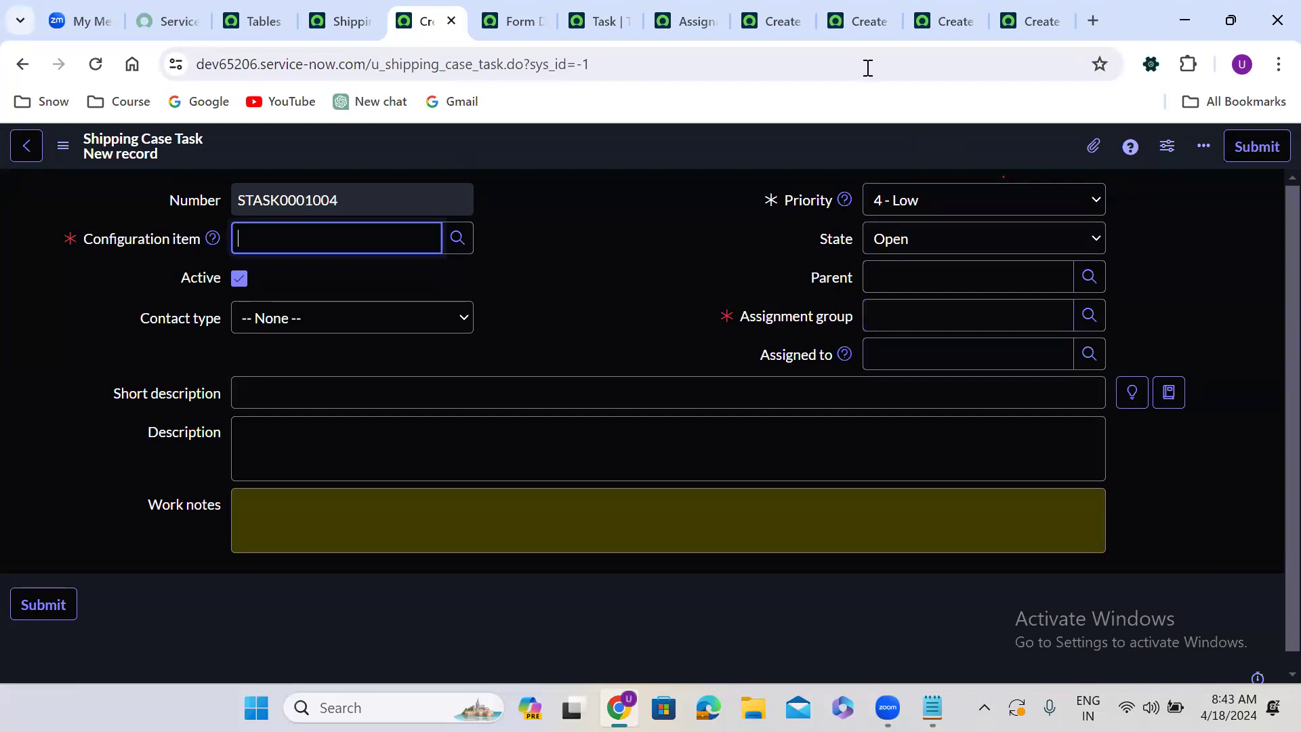
{"action": "left_click", "coordinate": [686, 21]}
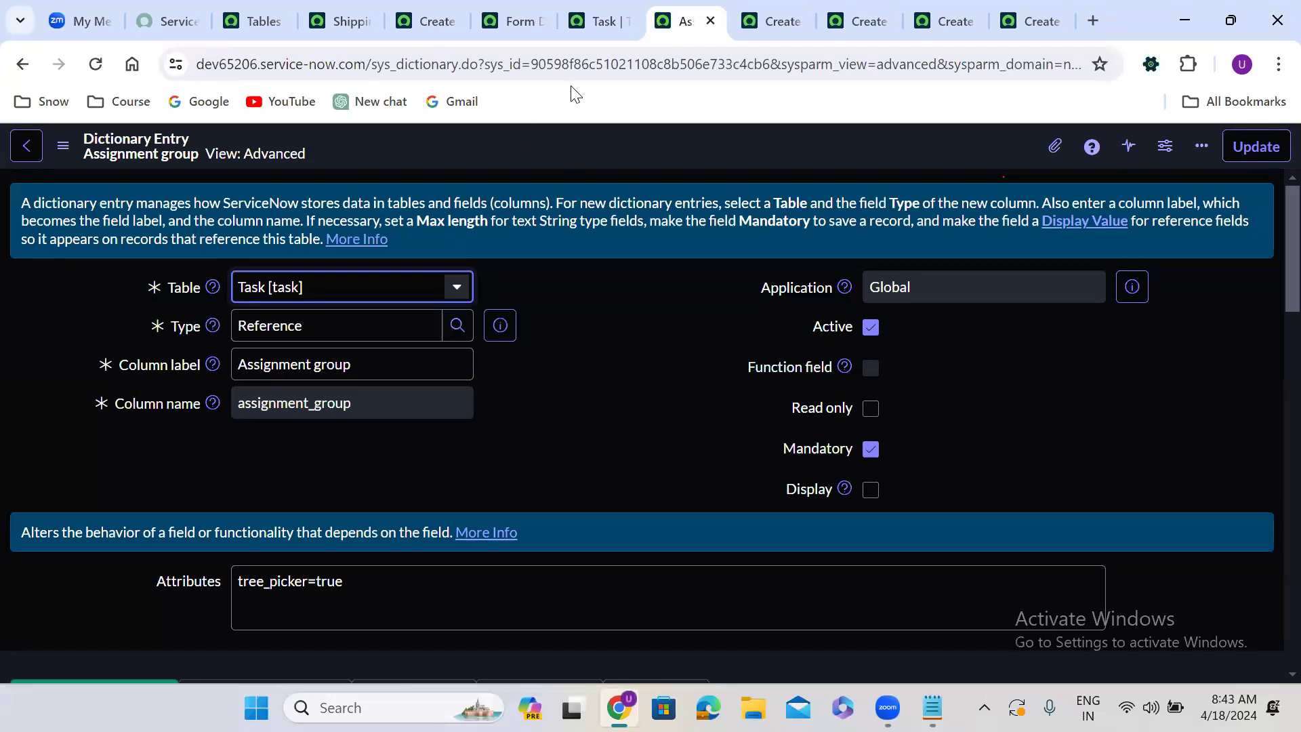
{"action": "left_click", "coordinate": [424, 23]}
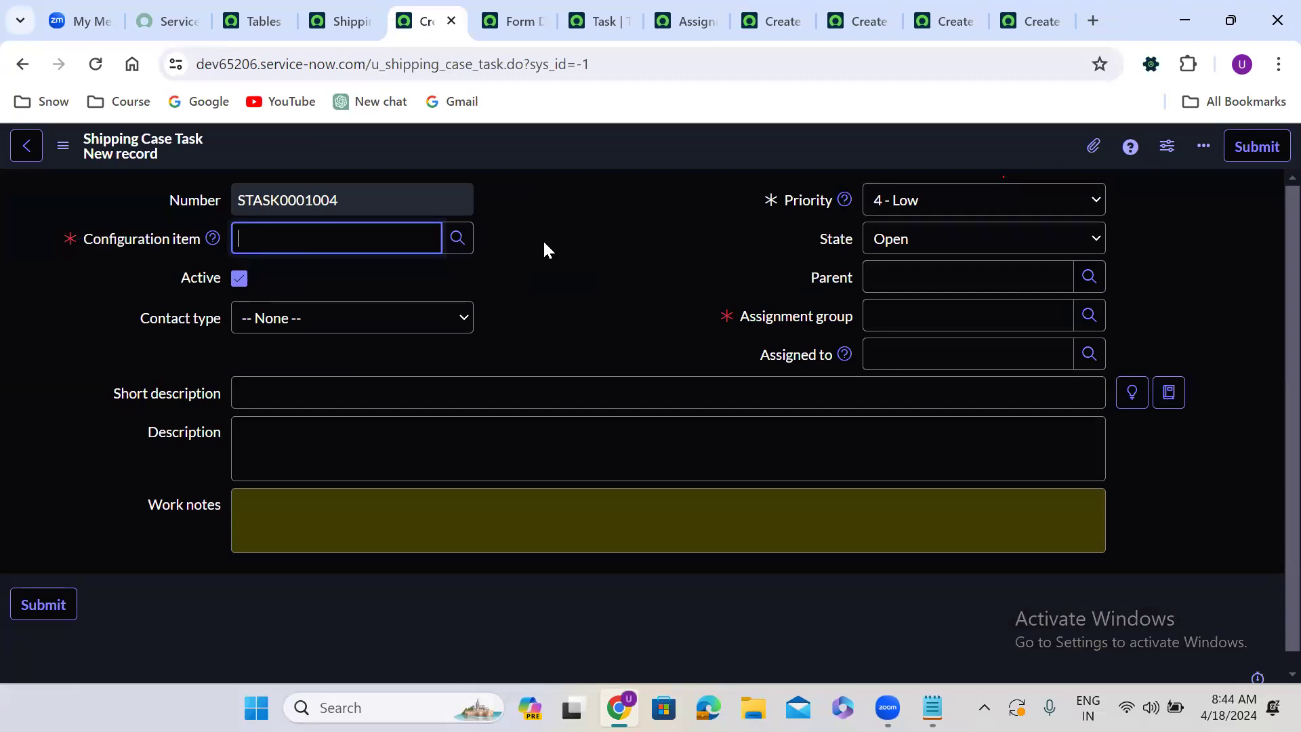
{"action": "left_click", "coordinate": [760, 19]}
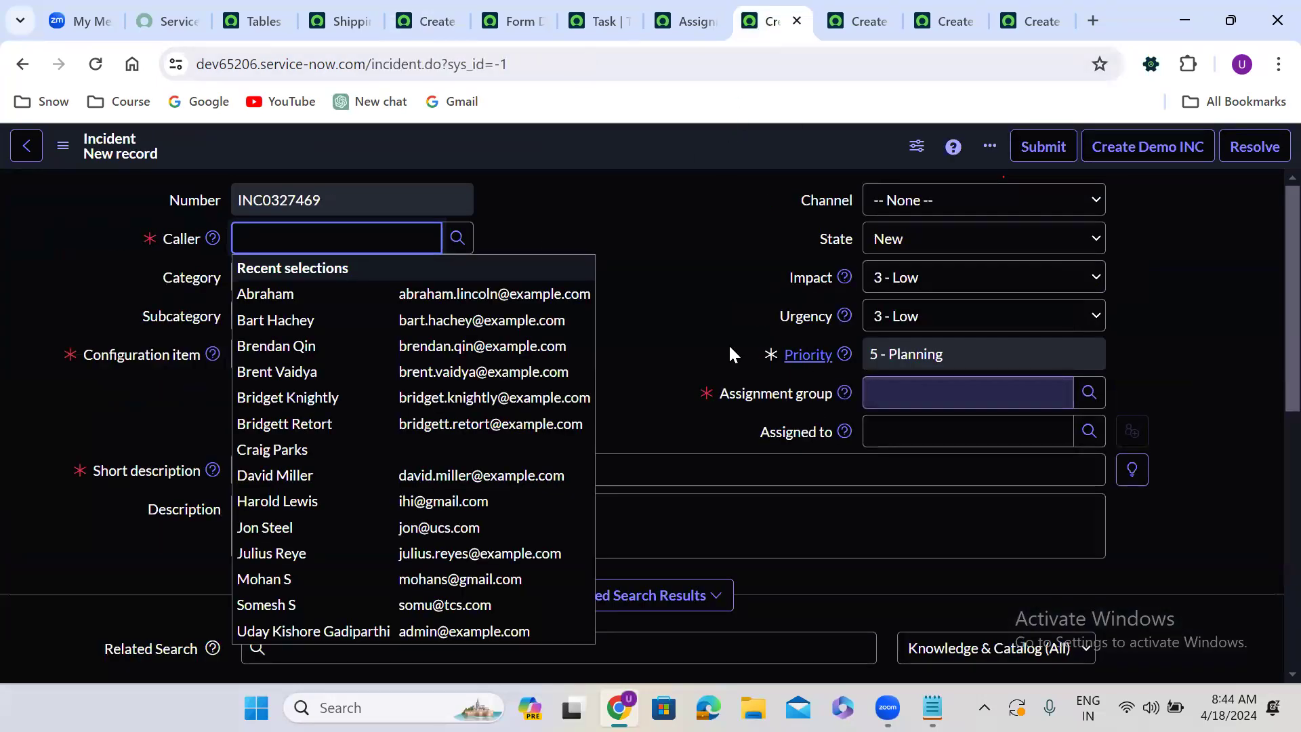
{"action": "left_click", "coordinate": [641, 264]}
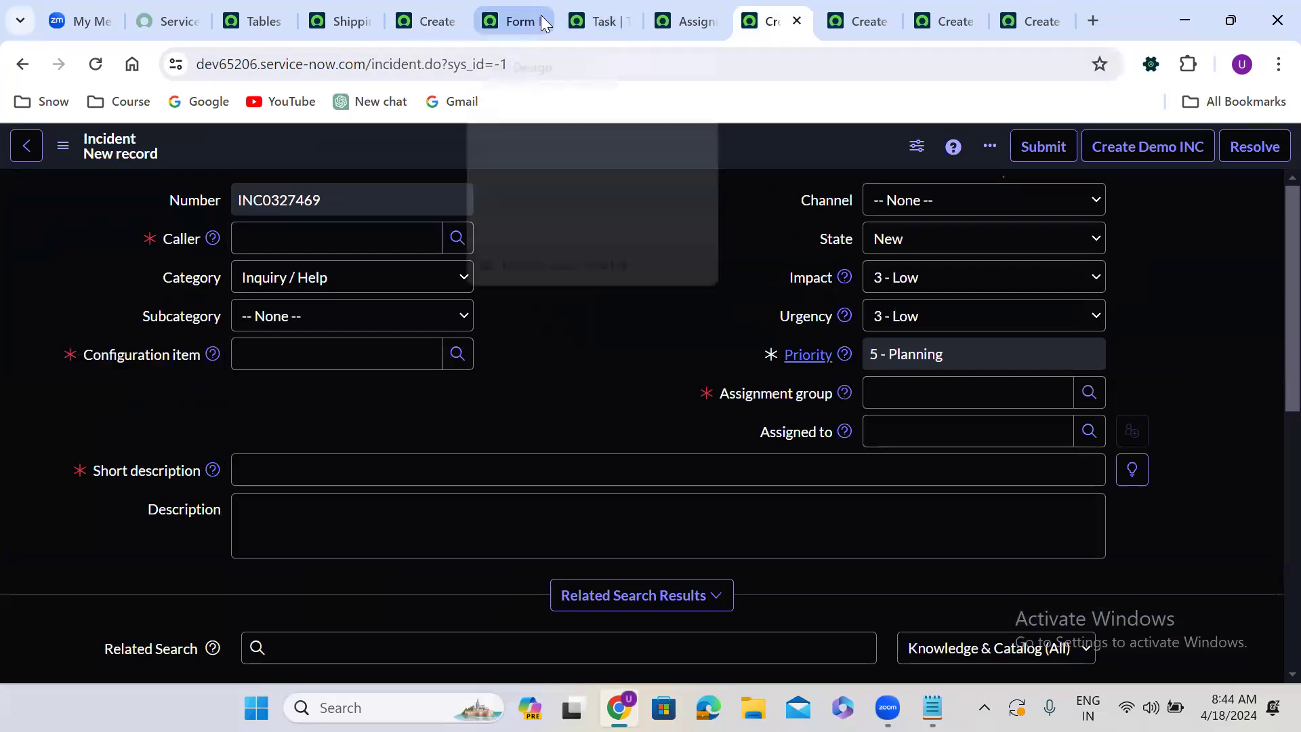
{"action": "left_click", "coordinate": [682, 8]}
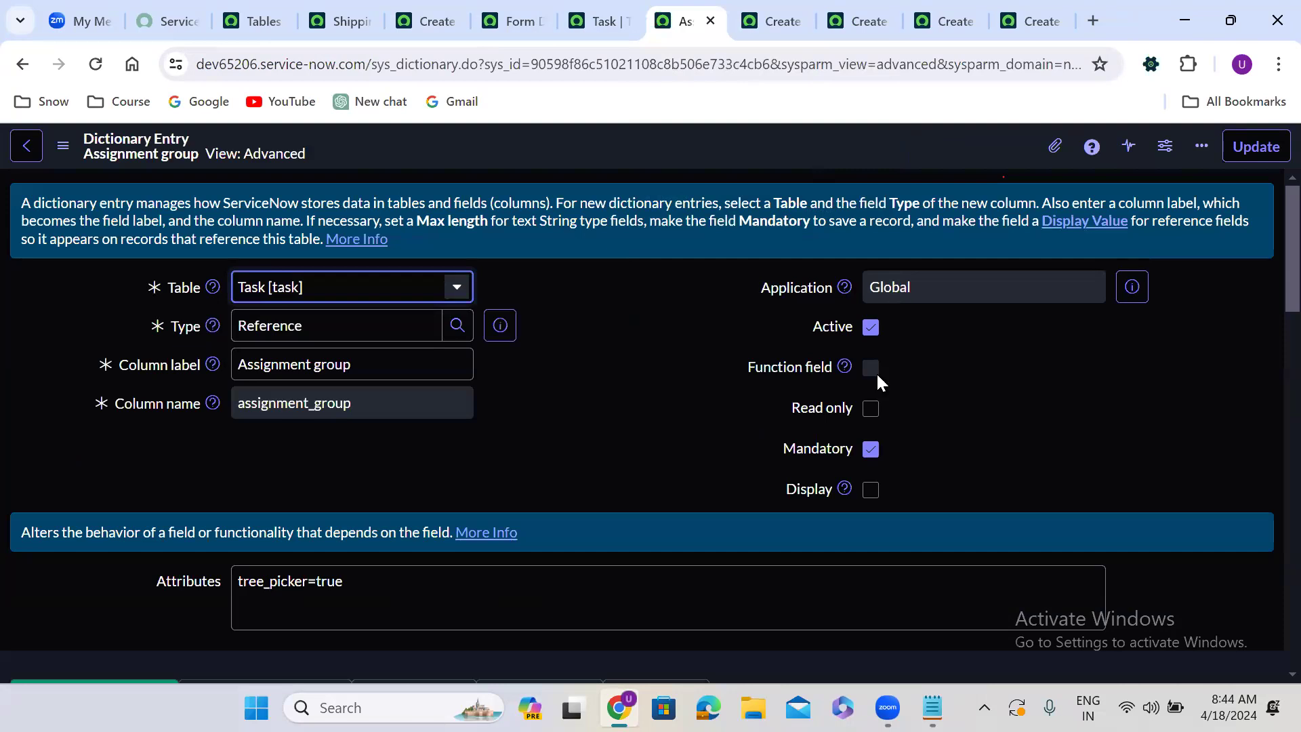
Clear Mandatory on the Assignment group dictionary entry and save it.
{"action": "left_click", "coordinate": [872, 447]}
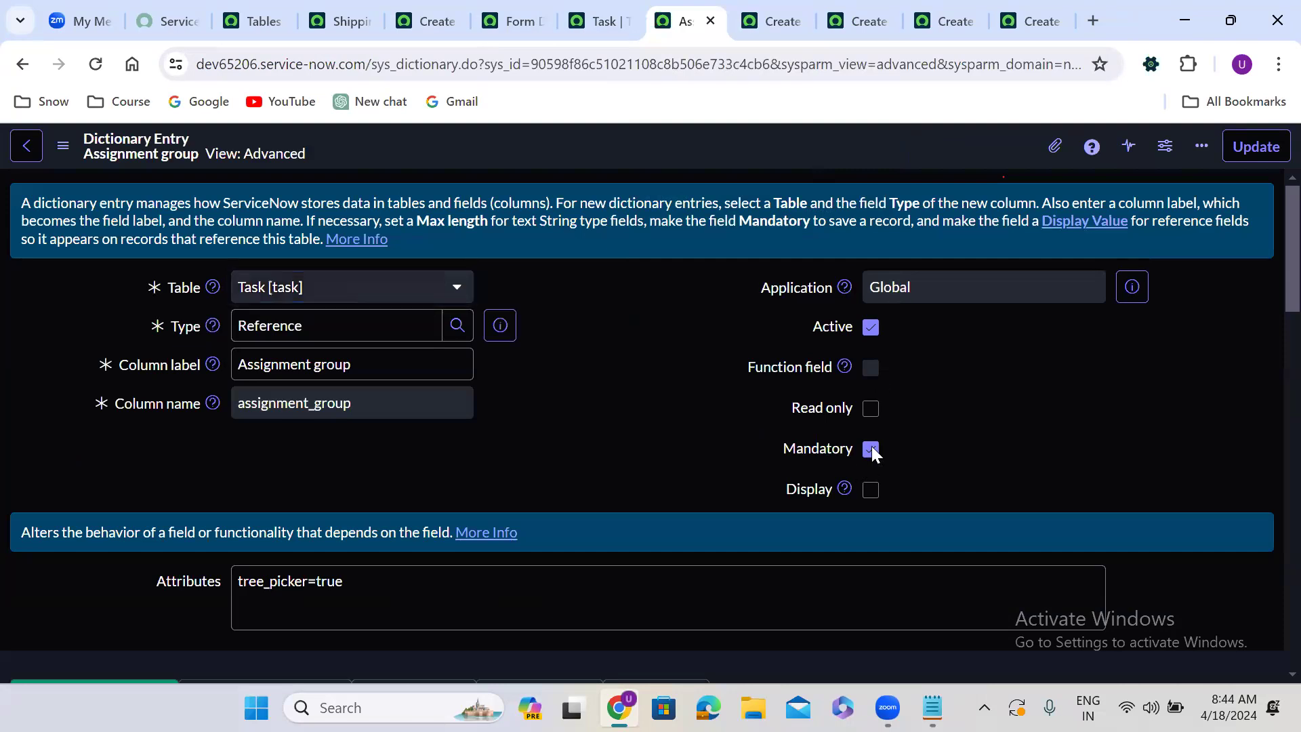
{"action": "right_click", "coordinate": [671, 158]}
{"action": "left_click", "coordinate": [712, 170]}
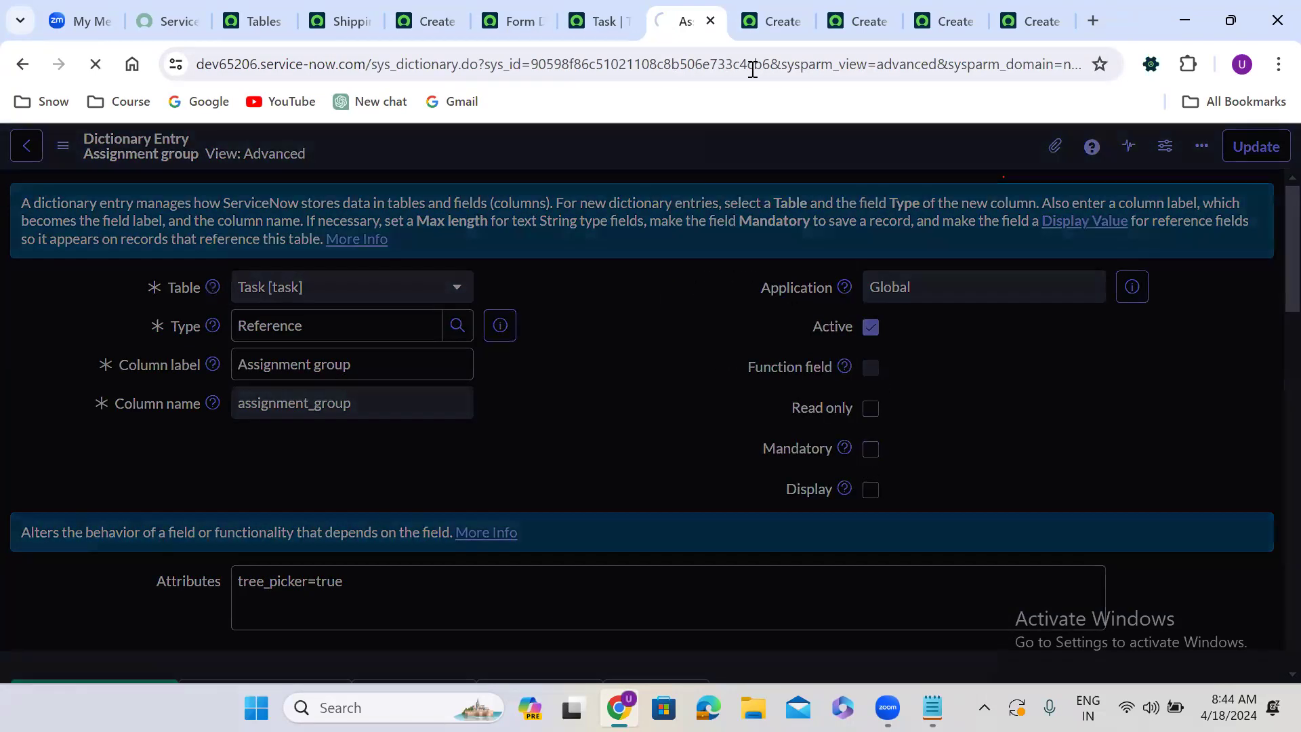
Reload the new Incident, Problem, Change Request and Shipping Case Task forms to confirm Assignment group is optional.
{"action": "left_click", "coordinate": [773, 12]}
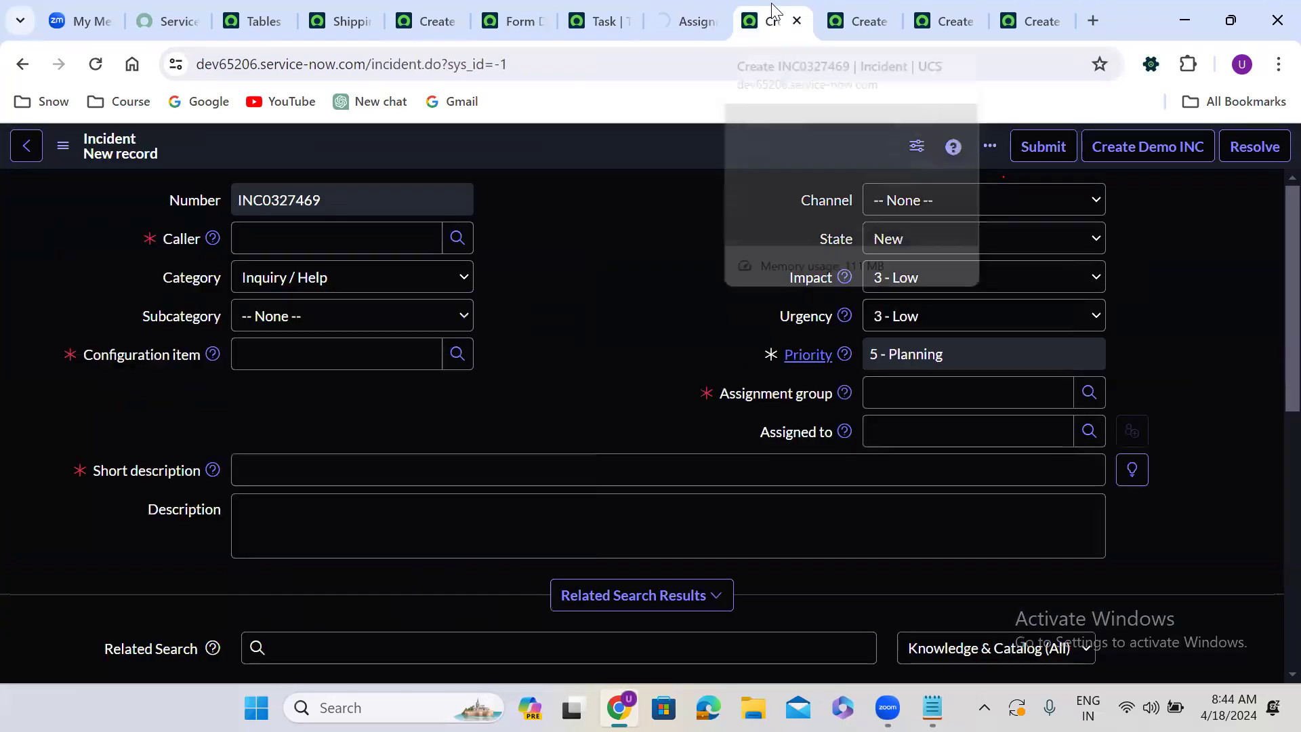
{"action": "left_click", "coordinate": [96, 63]}
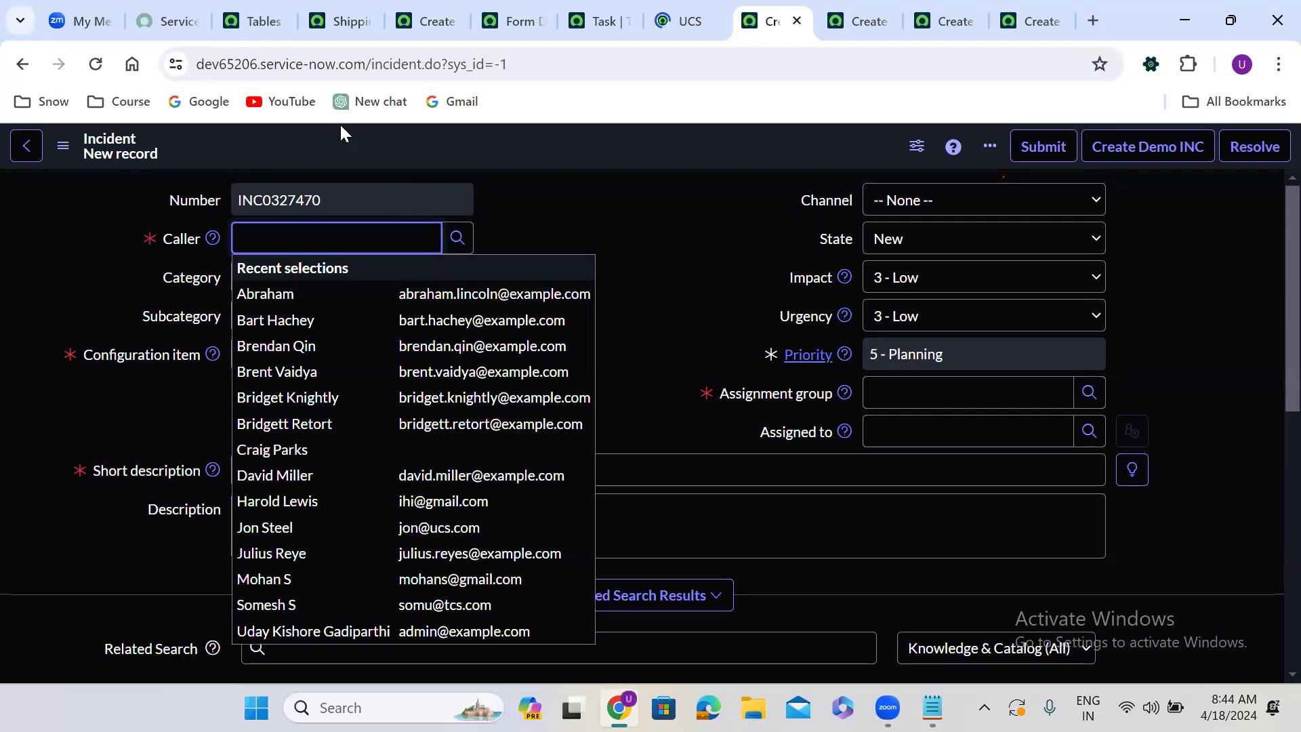
{"action": "left_click", "coordinate": [96, 67]}
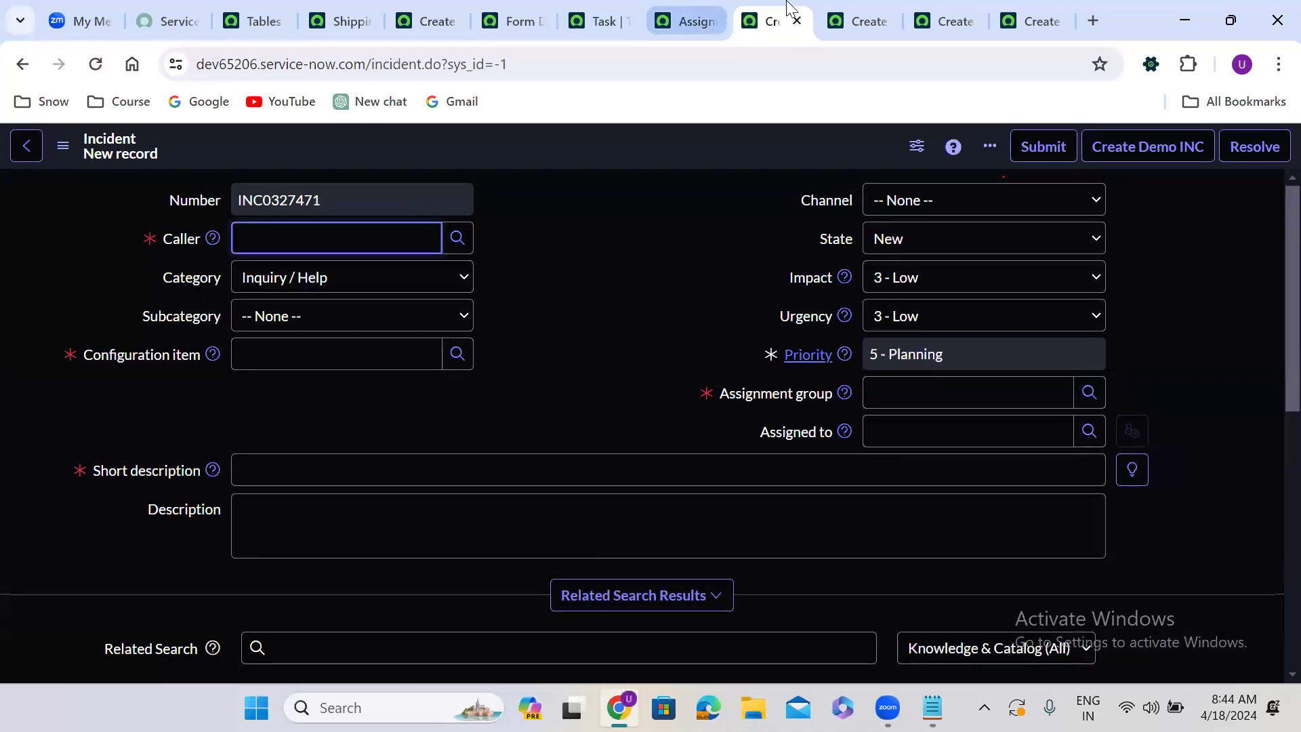
{"action": "left_click", "coordinate": [863, 9]}
{"action": "left_click", "coordinate": [94, 65]}
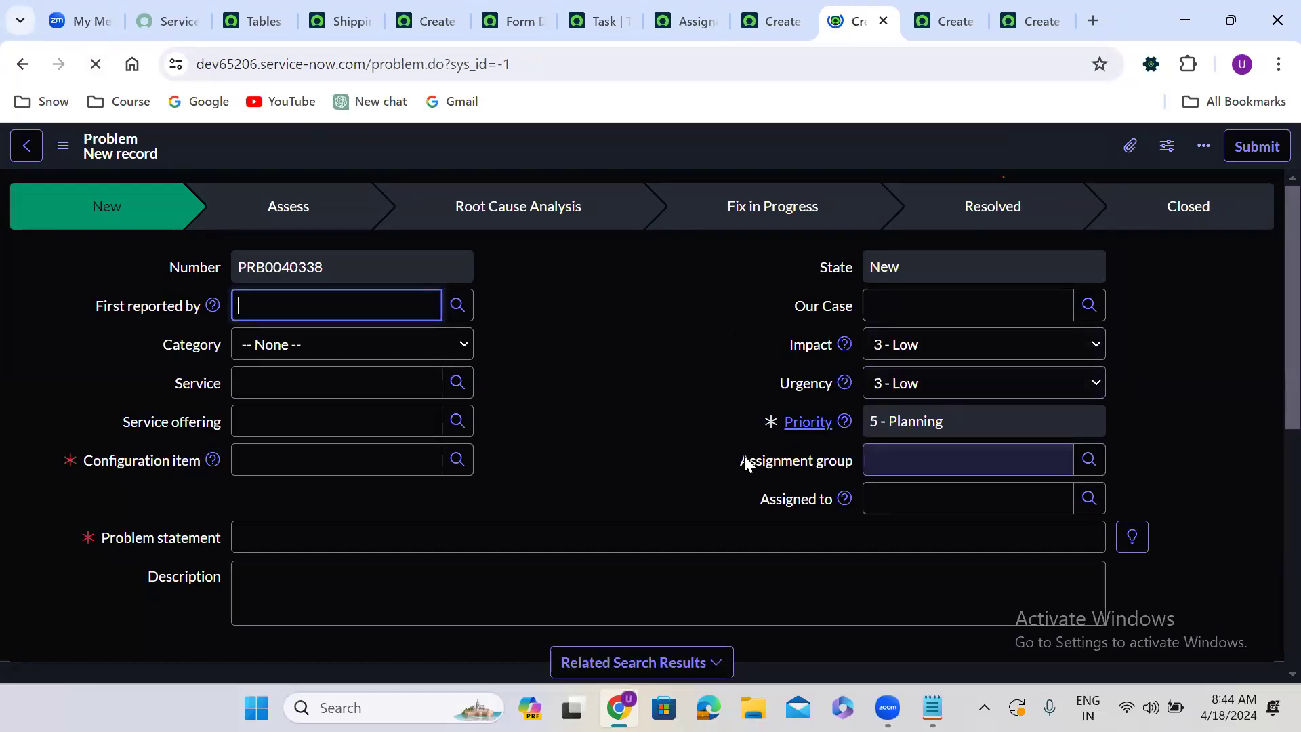
{"action": "left_click", "coordinate": [932, 21]}
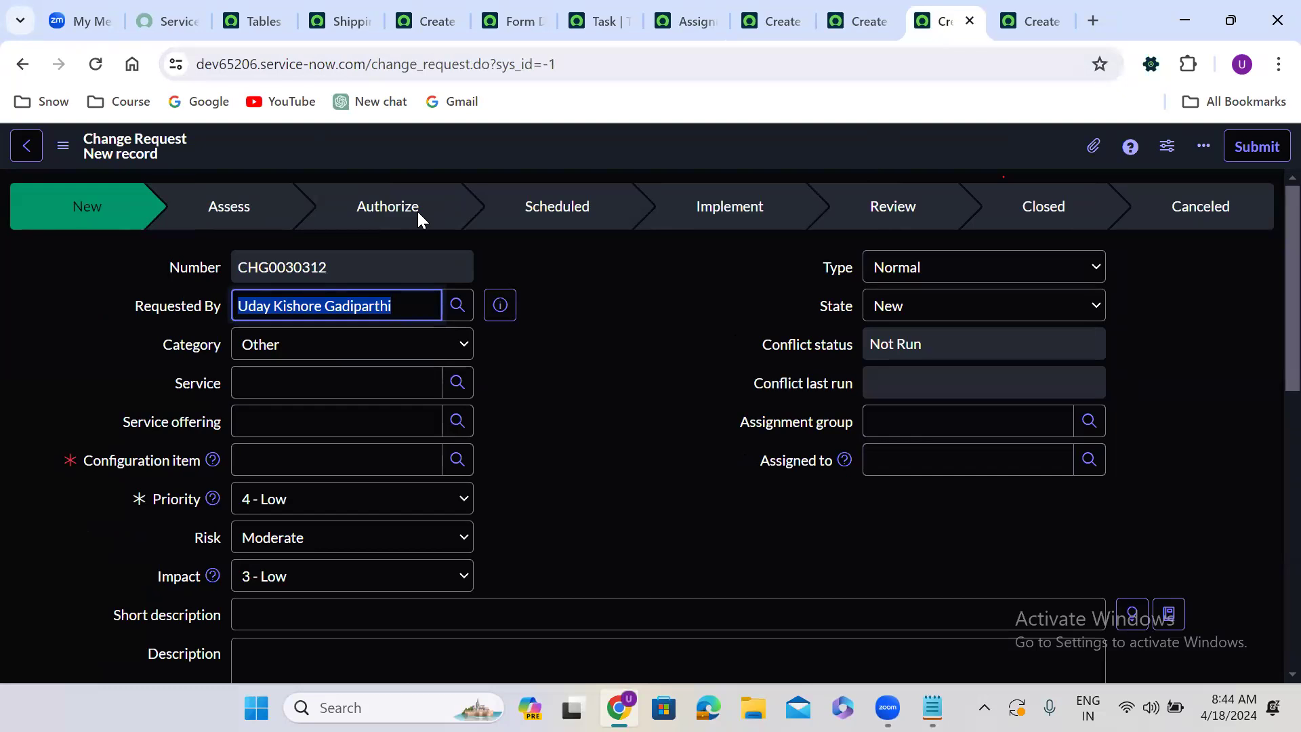
{"action": "left_click", "coordinate": [417, 211]}
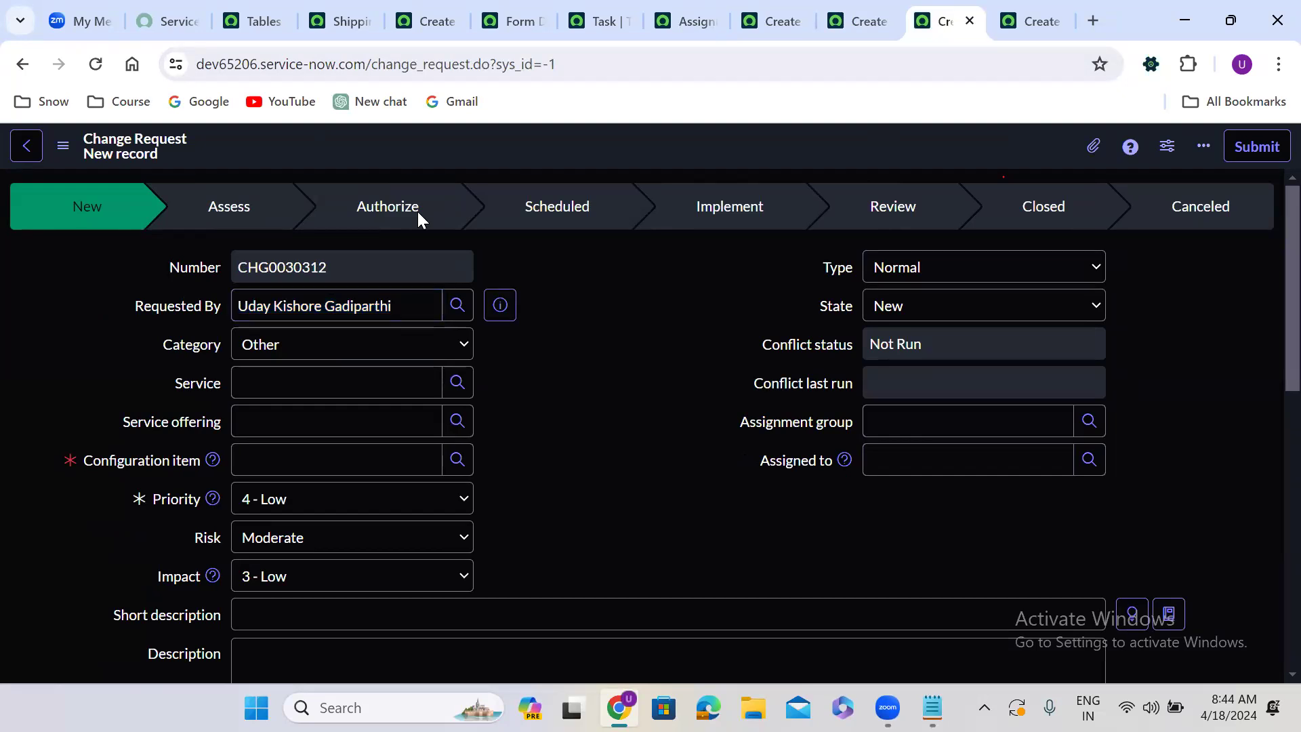
{"action": "left_click", "coordinate": [427, 21]}
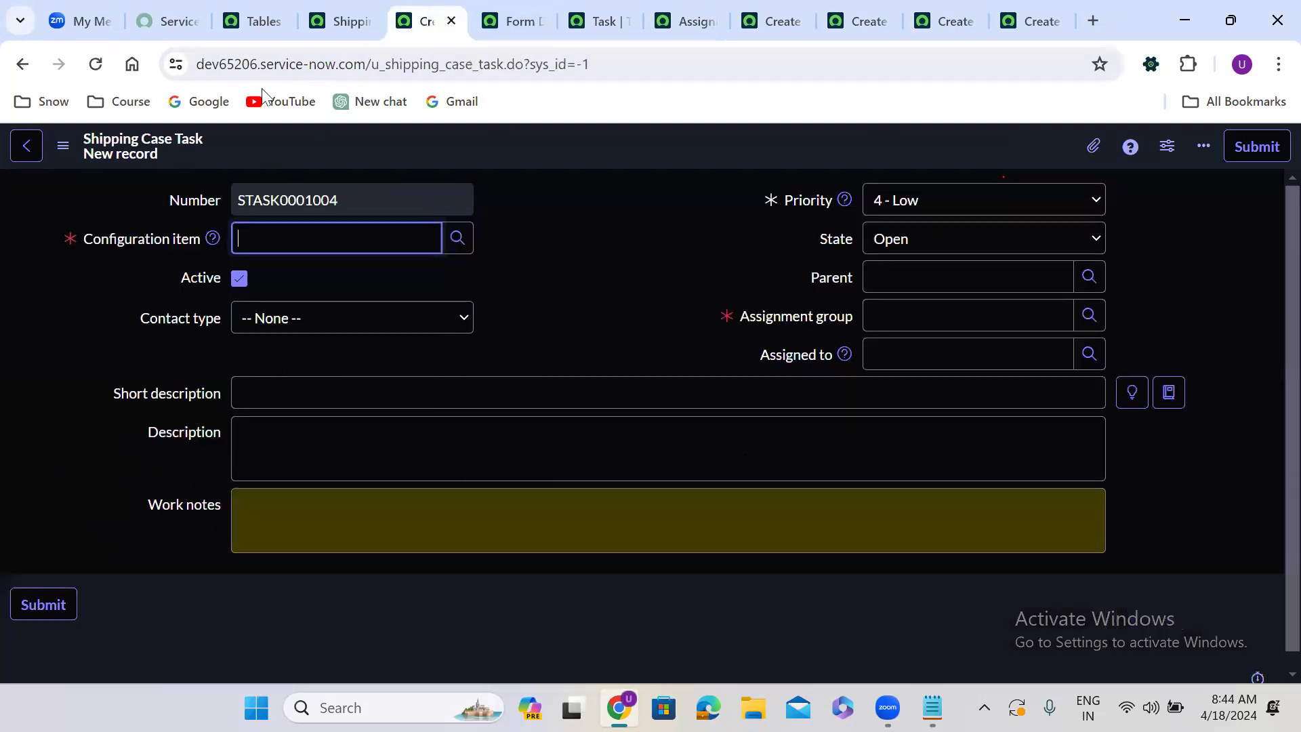
{"action": "left_click", "coordinate": [95, 65]}
{"action": "left_click", "coordinate": [614, 234]}
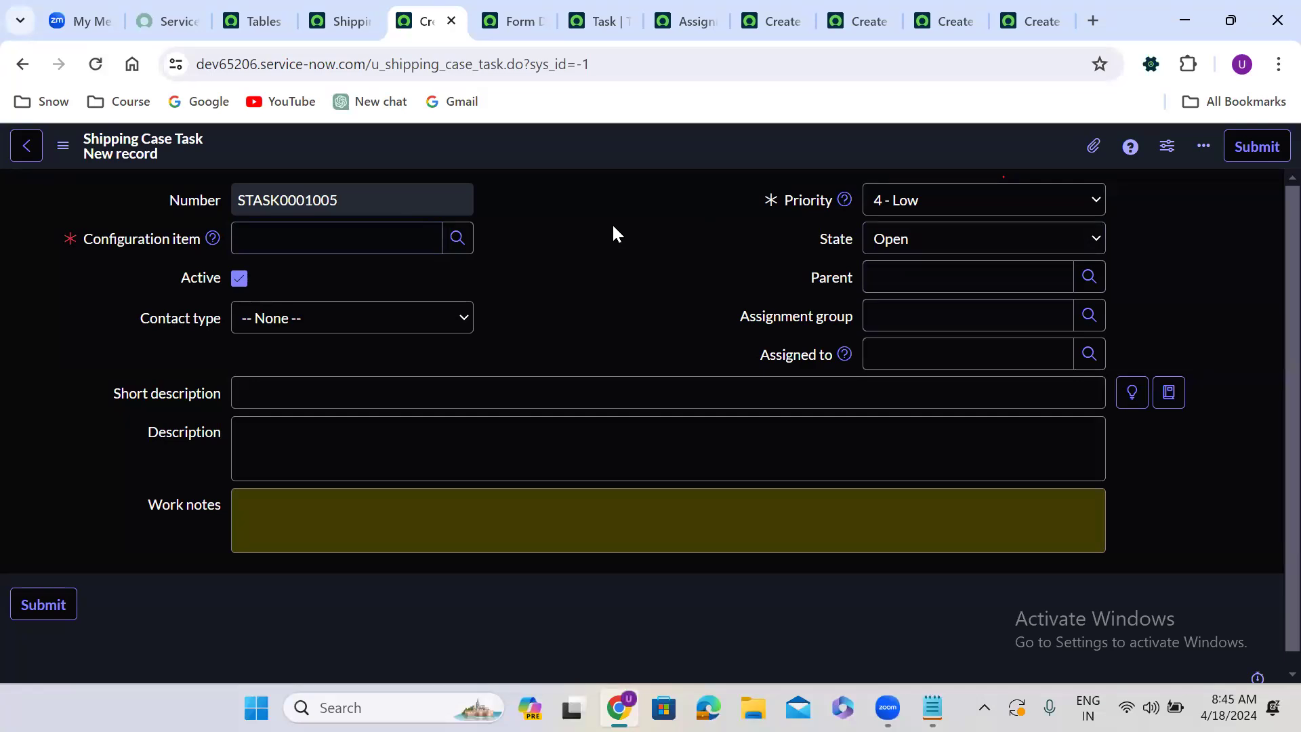
From the Assignment group dictionary entry, start a new dictionary override.
{"action": "left_click", "coordinate": [683, 20]}
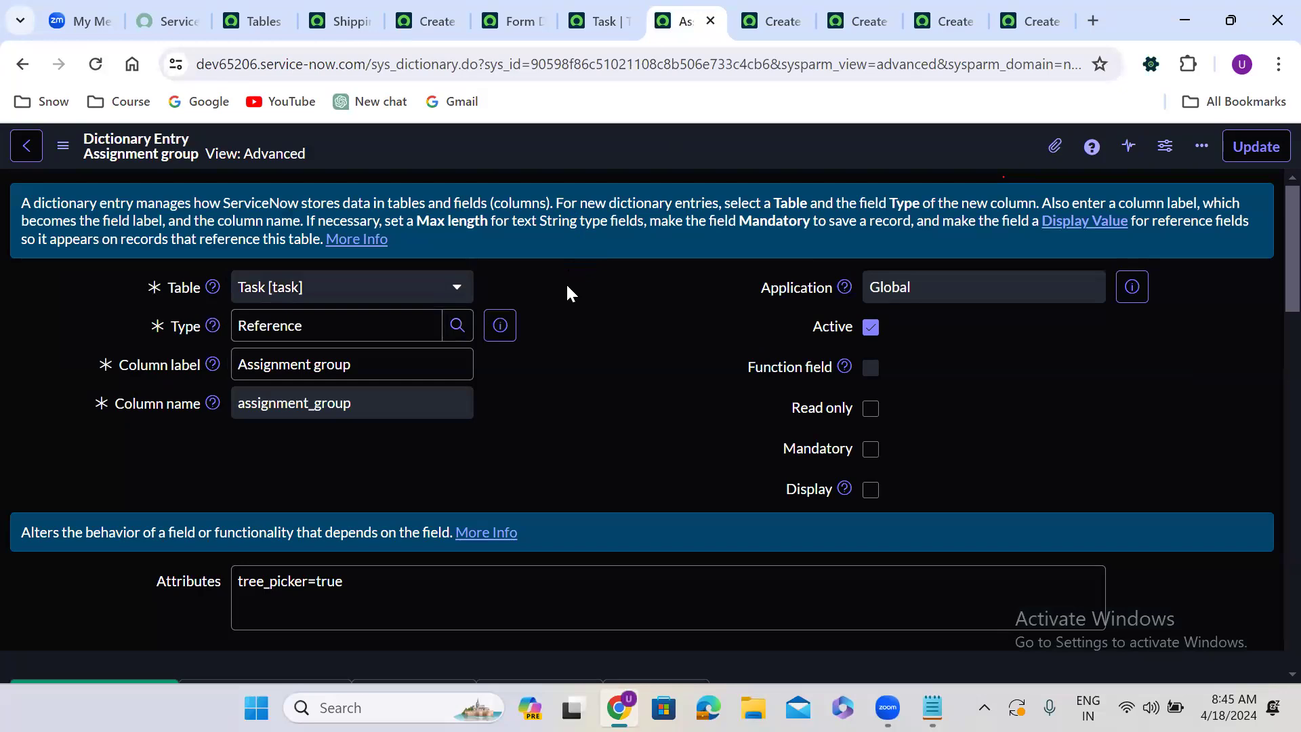
{"action": "scroll", "coordinate": [566, 293], "scroll_direction": "down", "scroll_amount": 10}
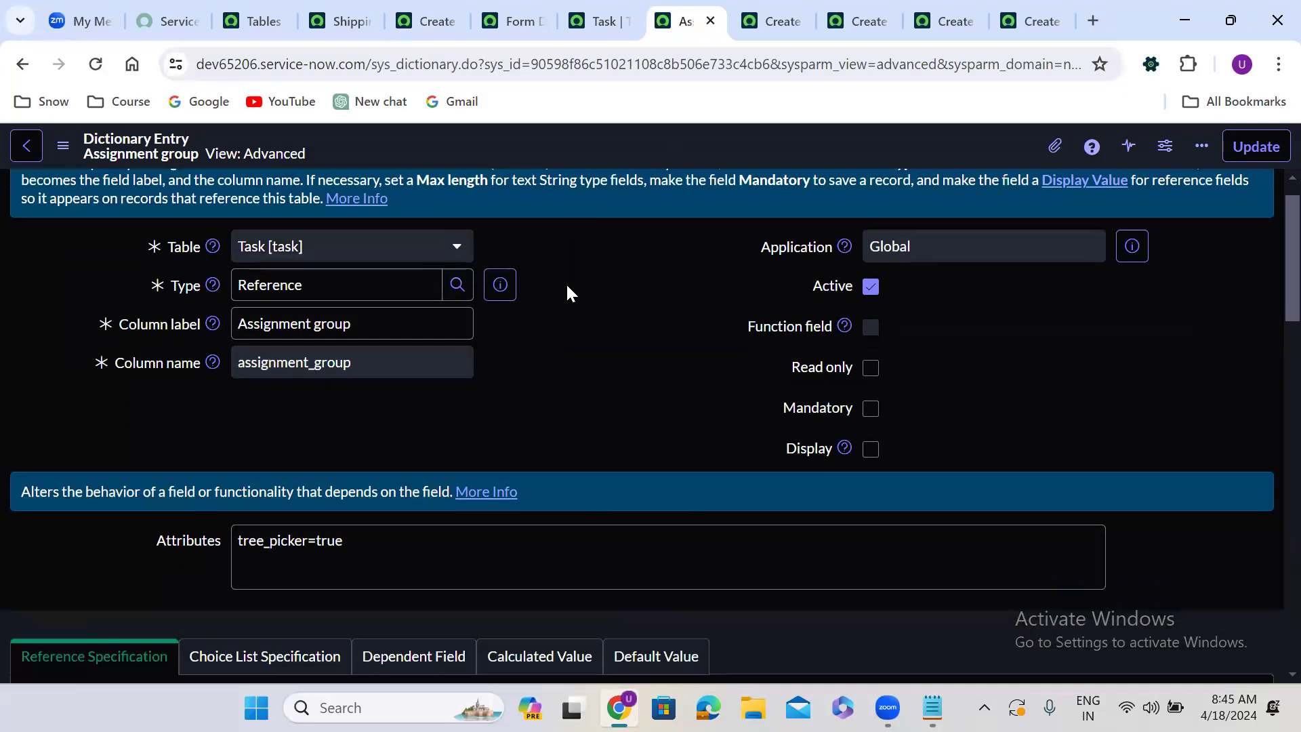
{"action": "scroll", "coordinate": [566, 282], "scroll_direction": "down", "scroll_amount": 4}
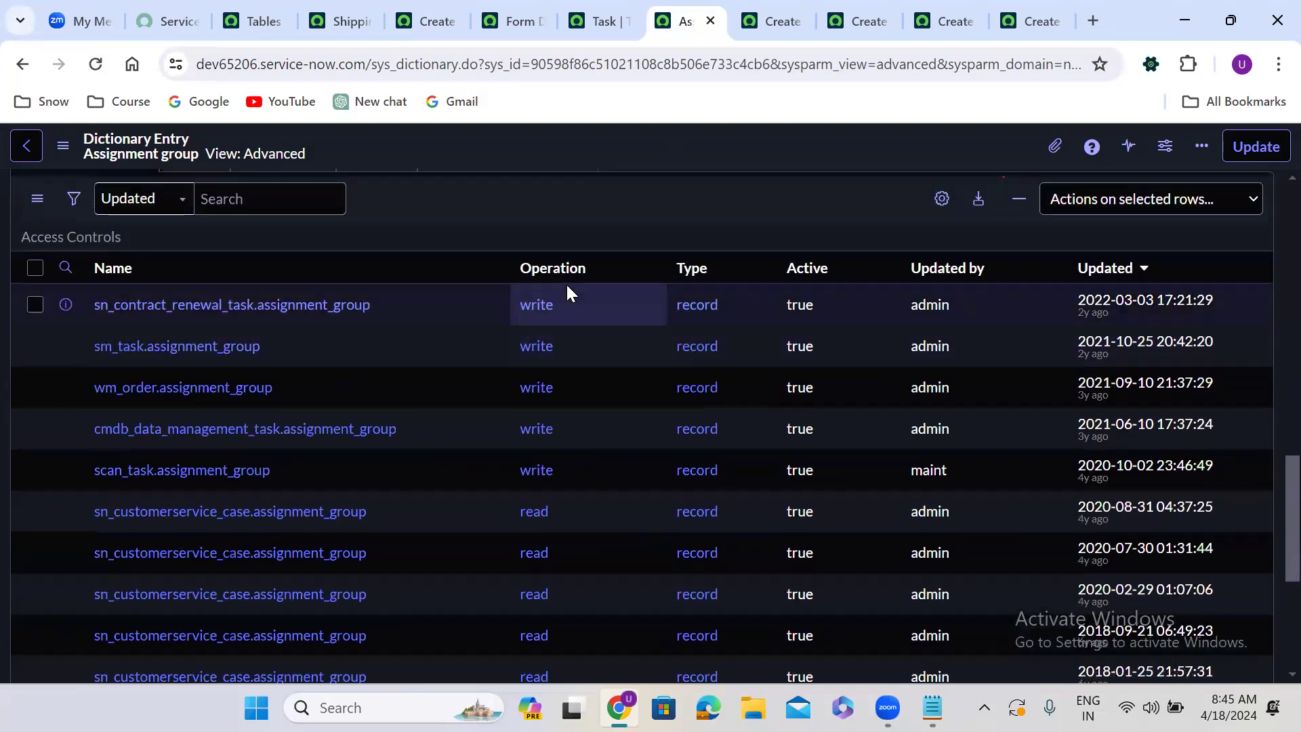
{"action": "scroll", "coordinate": [567, 282], "scroll_direction": "up", "scroll_amount": 2}
{"action": "left_click", "coordinate": [526, 239]}
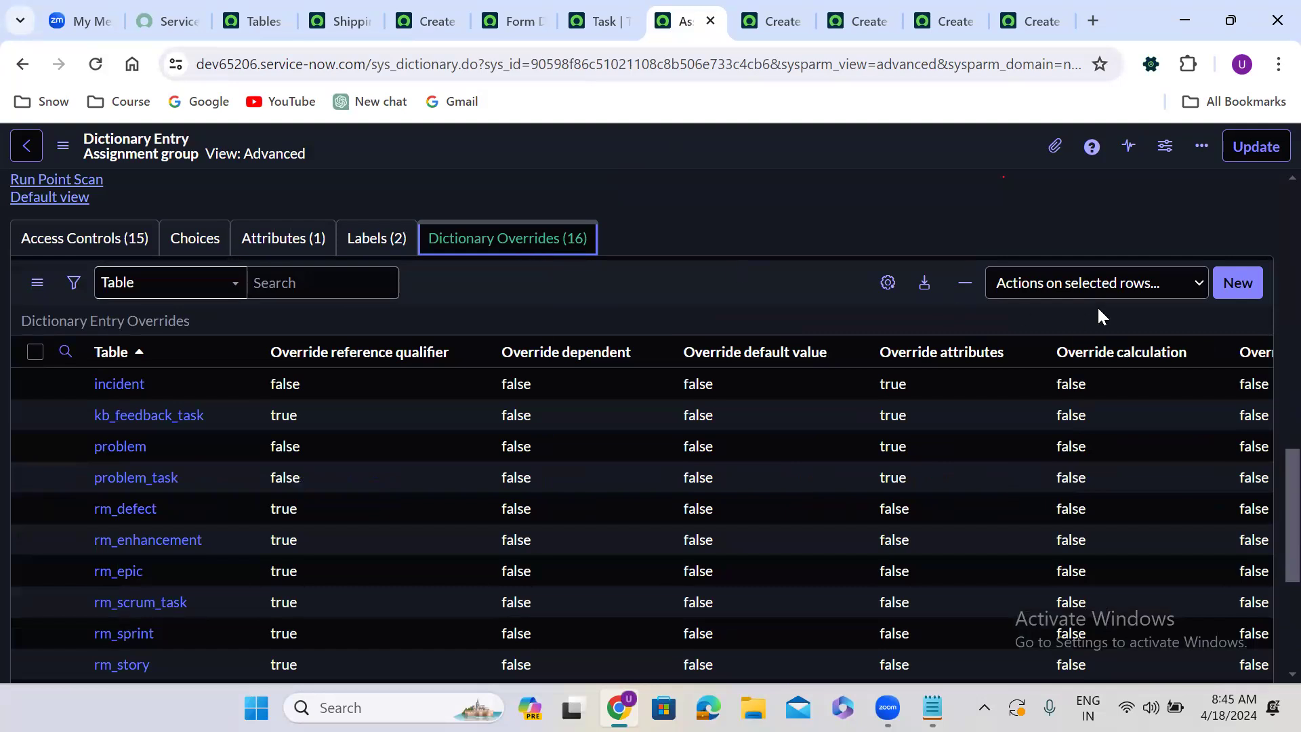
{"action": "left_click", "coordinate": [1236, 281]}
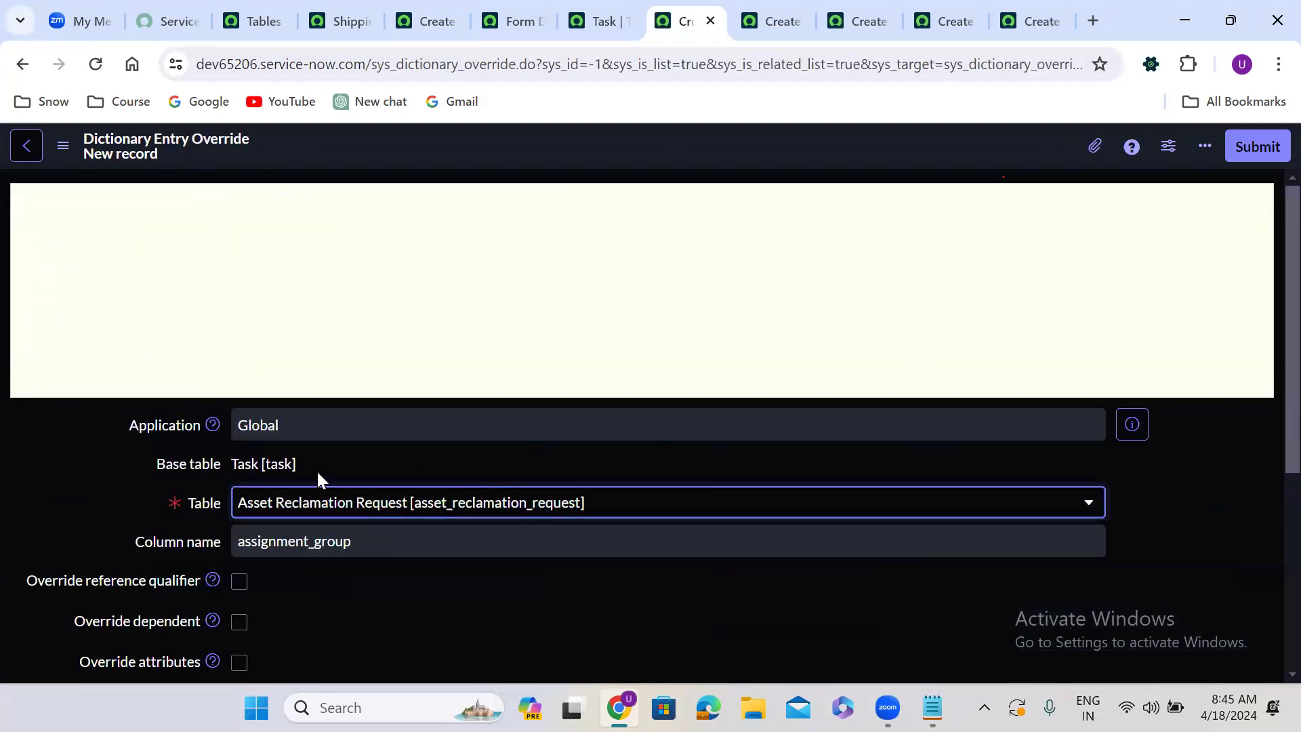
Set the override table to Shipping Case Task, check Override mandatory and Mandatory, and submit.
{"action": "left_click", "coordinate": [370, 503]}
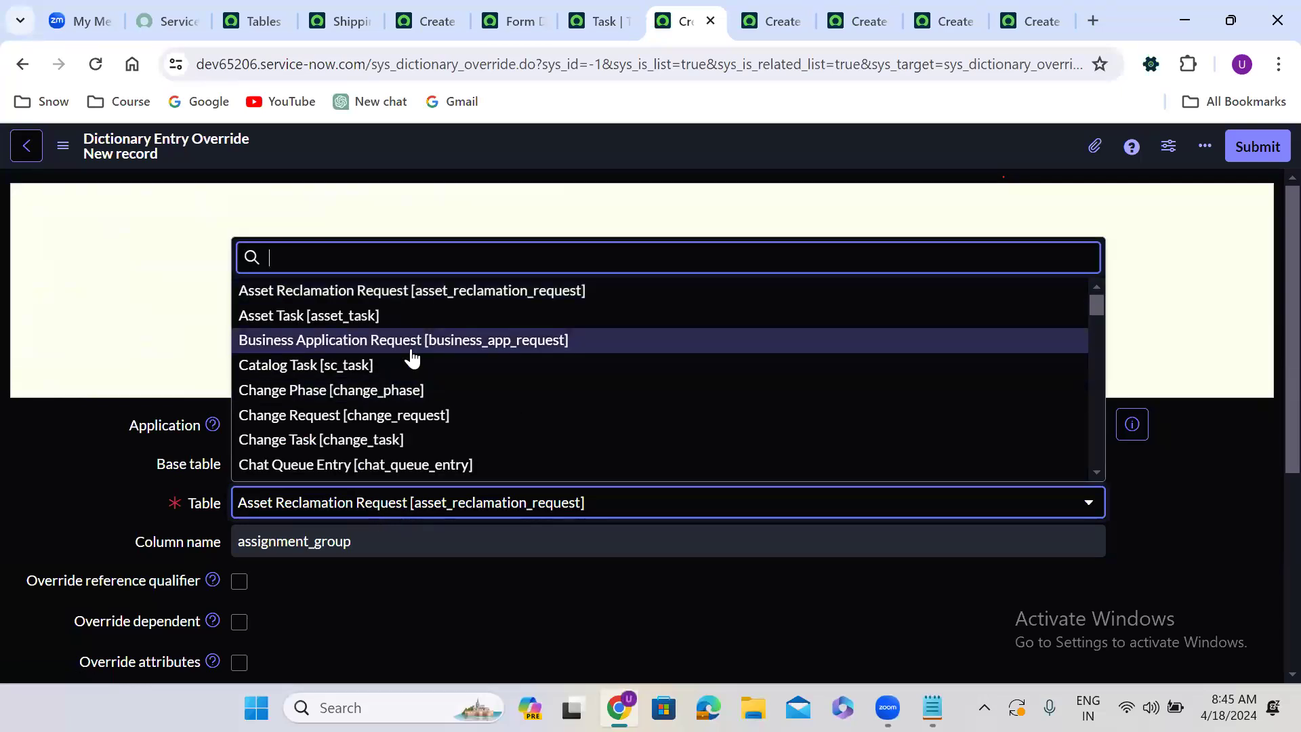
{"action": "type", "text": "sh"}
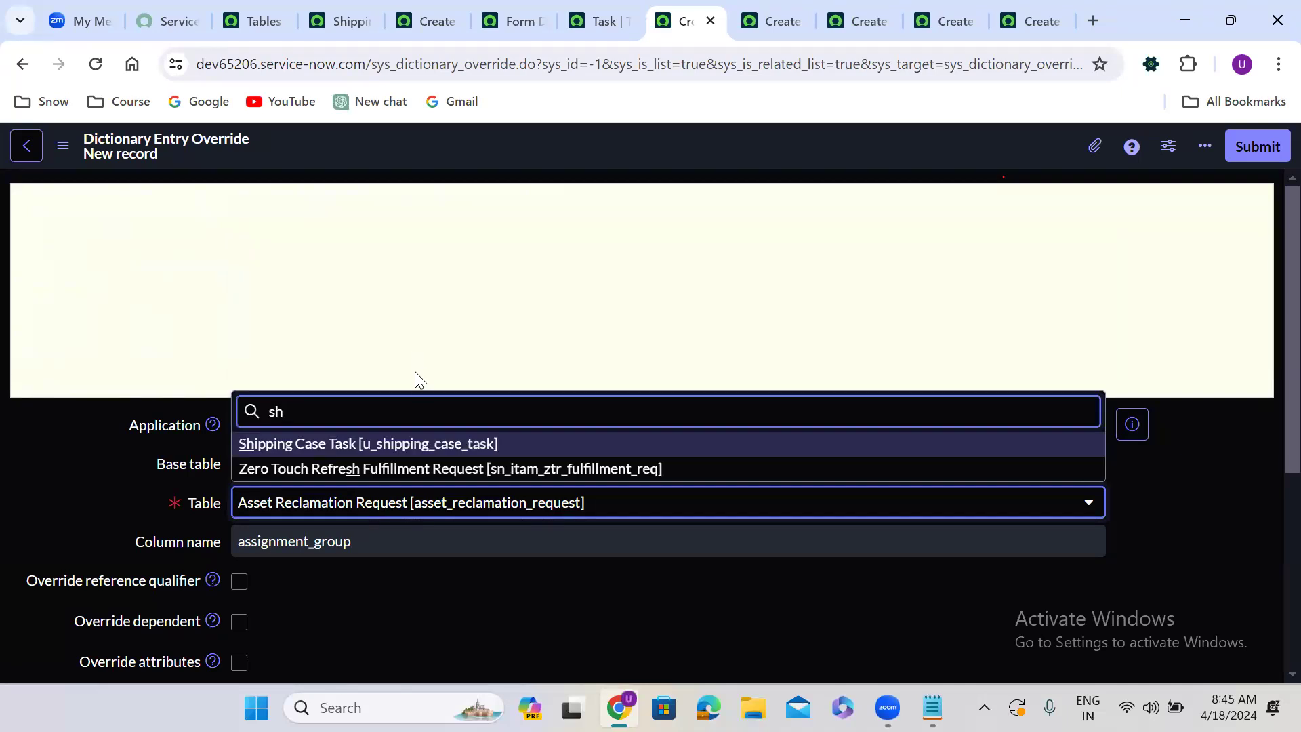
{"action": "left_click", "coordinate": [425, 443]}
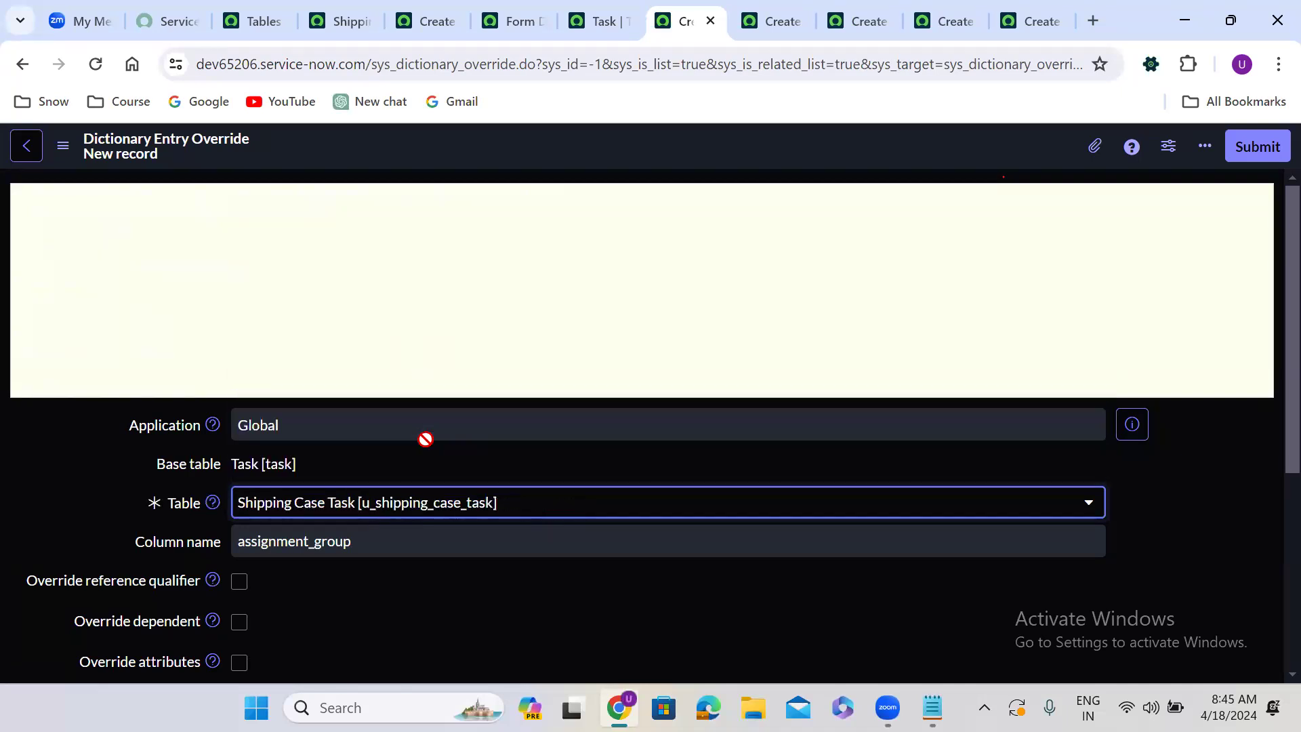
{"action": "left_click", "coordinate": [523, 310]}
{"action": "scroll", "coordinate": [522, 310], "scroll_direction": "down", "scroll_amount": 3}
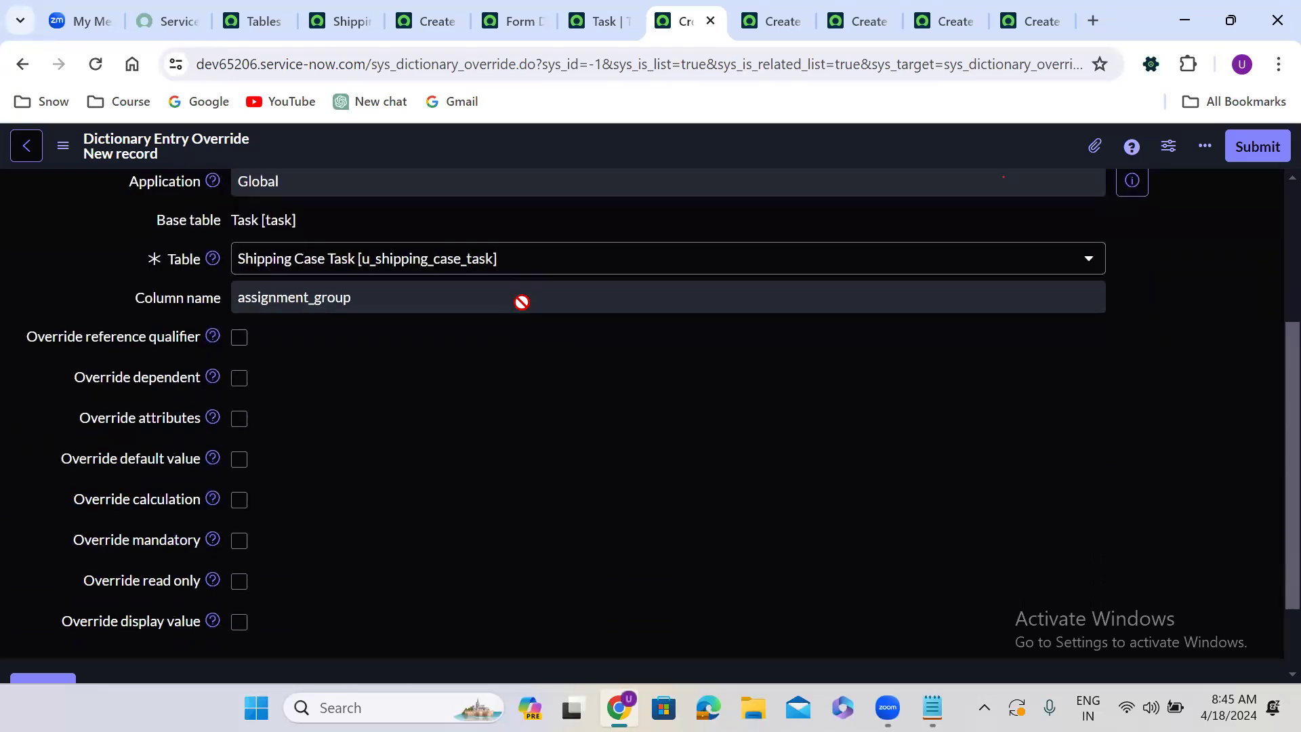
{"action": "scroll", "coordinate": [522, 302], "scroll_direction": "down", "scroll_amount": 1}
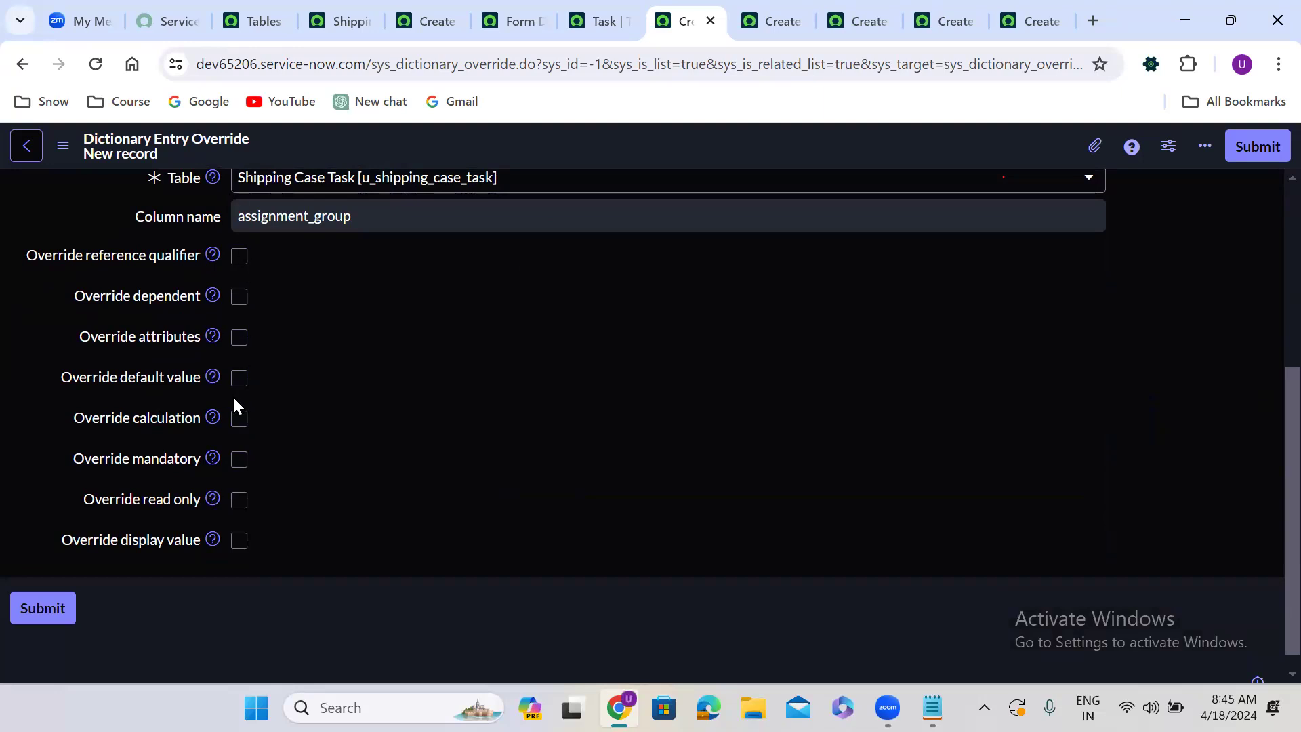
{"action": "left_click", "coordinate": [238, 461]}
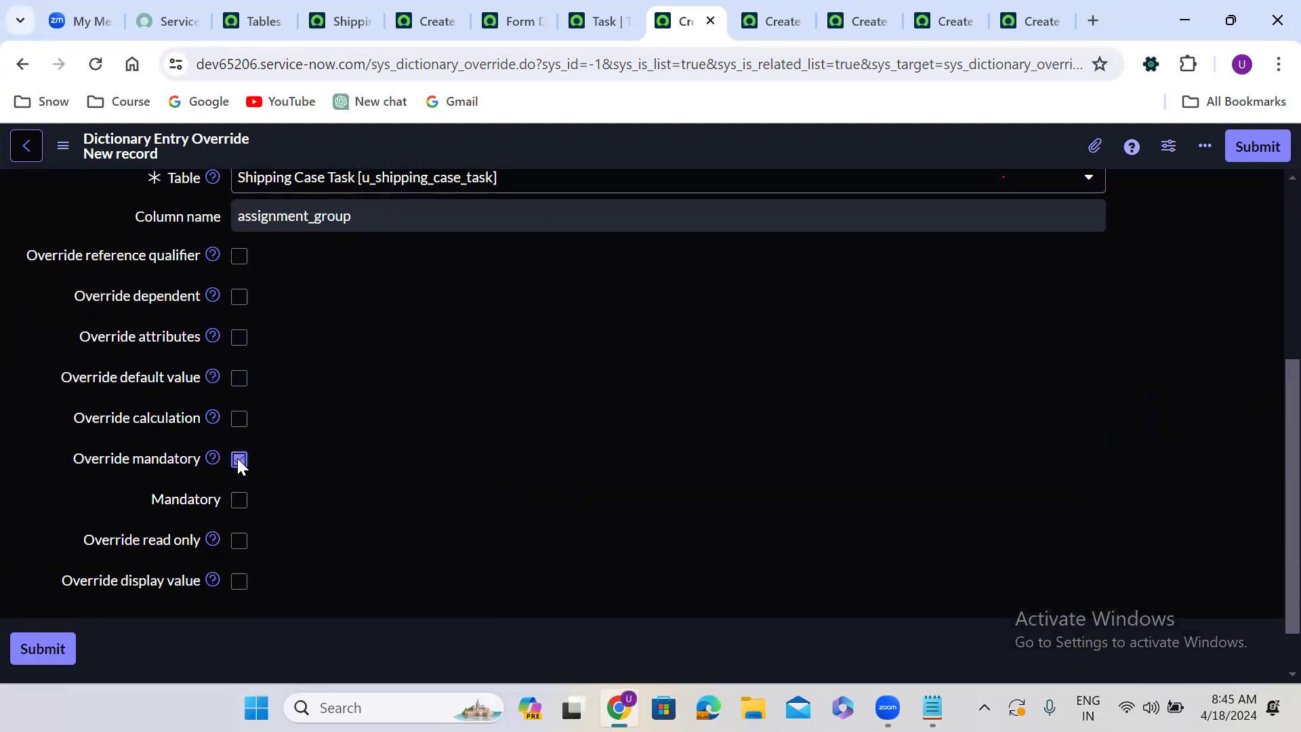
{"action": "left_click", "coordinate": [239, 499]}
{"action": "left_click", "coordinate": [1256, 147]}
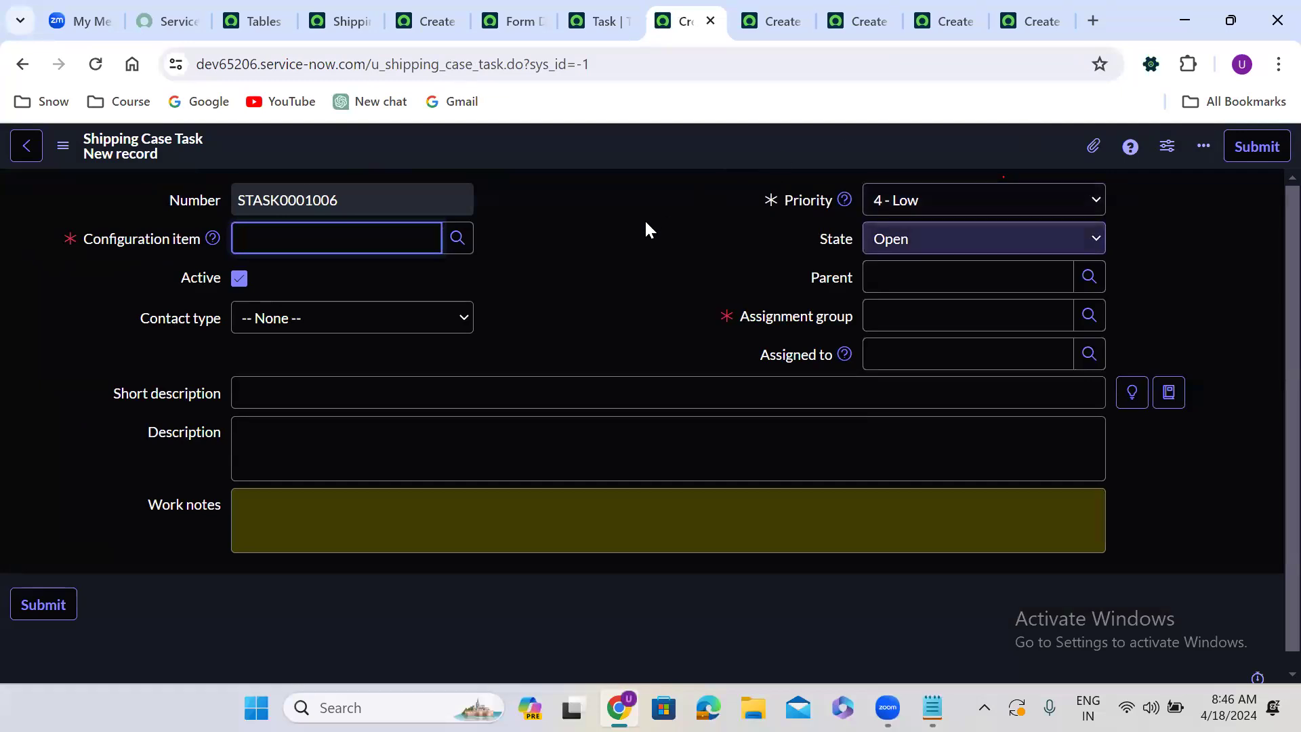
Reload the new Problem form, check the new Shipping Case Task record STASK0001005, then bring up the Notepad notes.
{"action": "left_click", "coordinate": [865, 18]}
{"action": "left_click", "coordinate": [87, 53]}
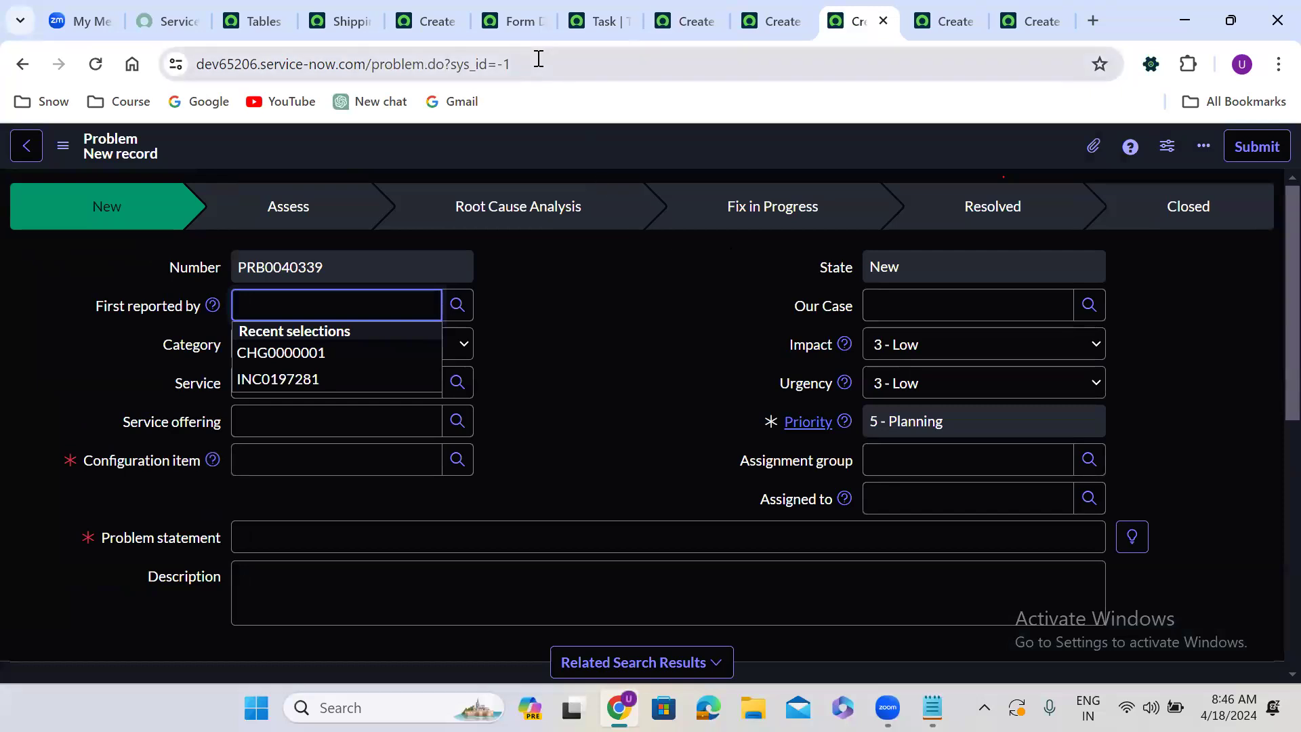
{"action": "mouse_move", "coordinate": [415, 6]}
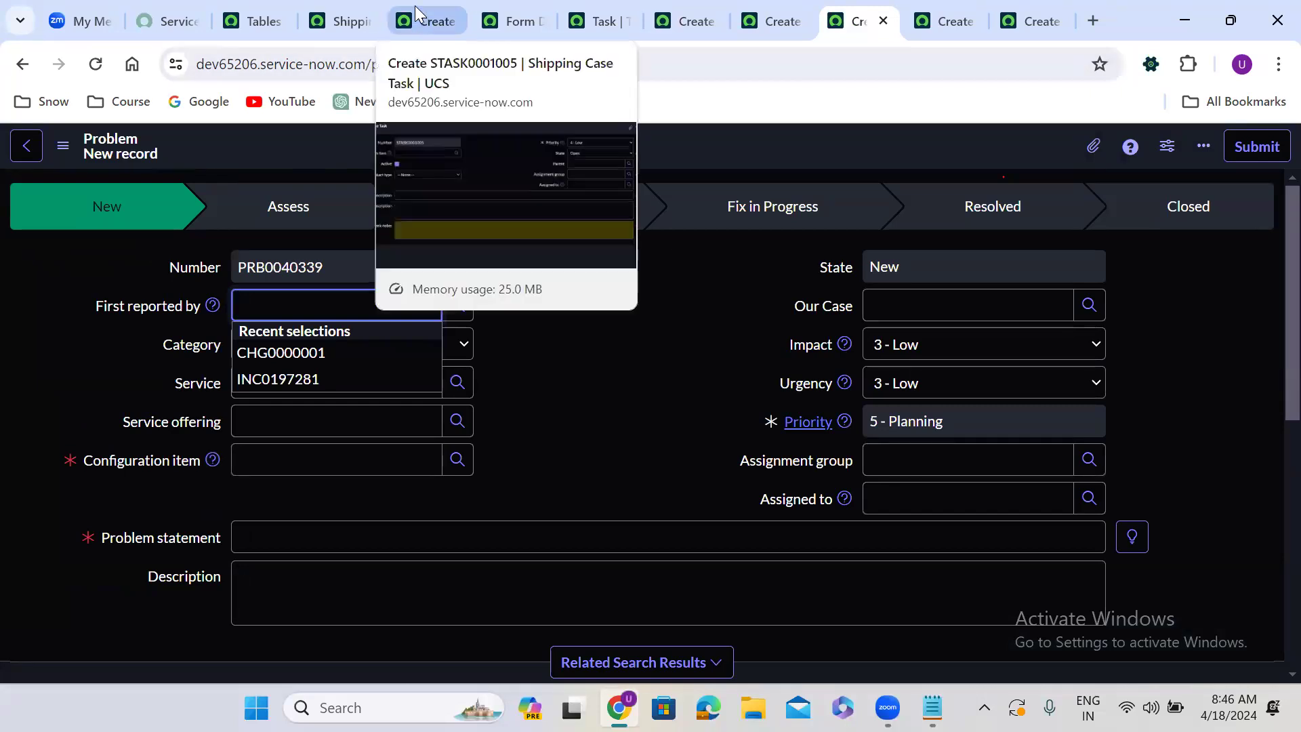
{"action": "left_click", "coordinate": [415, 5]}
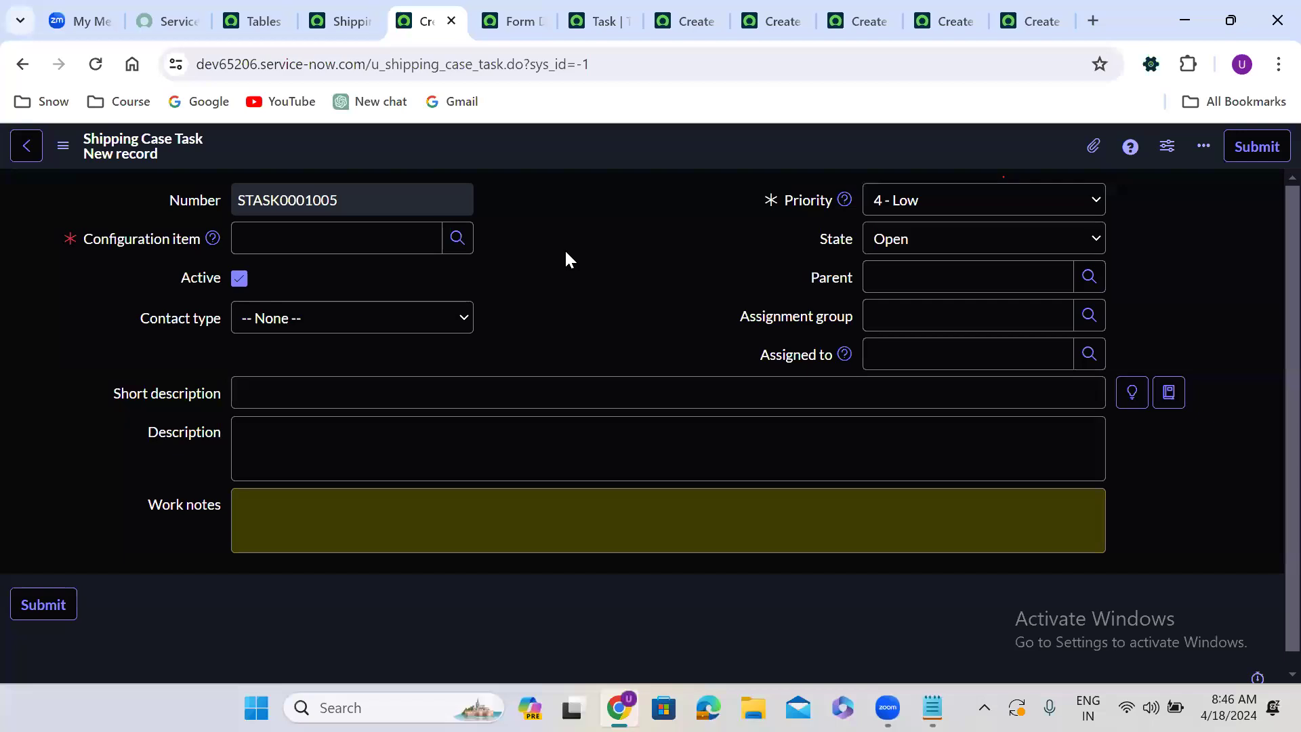
{"action": "left_click", "coordinate": [933, 707]}
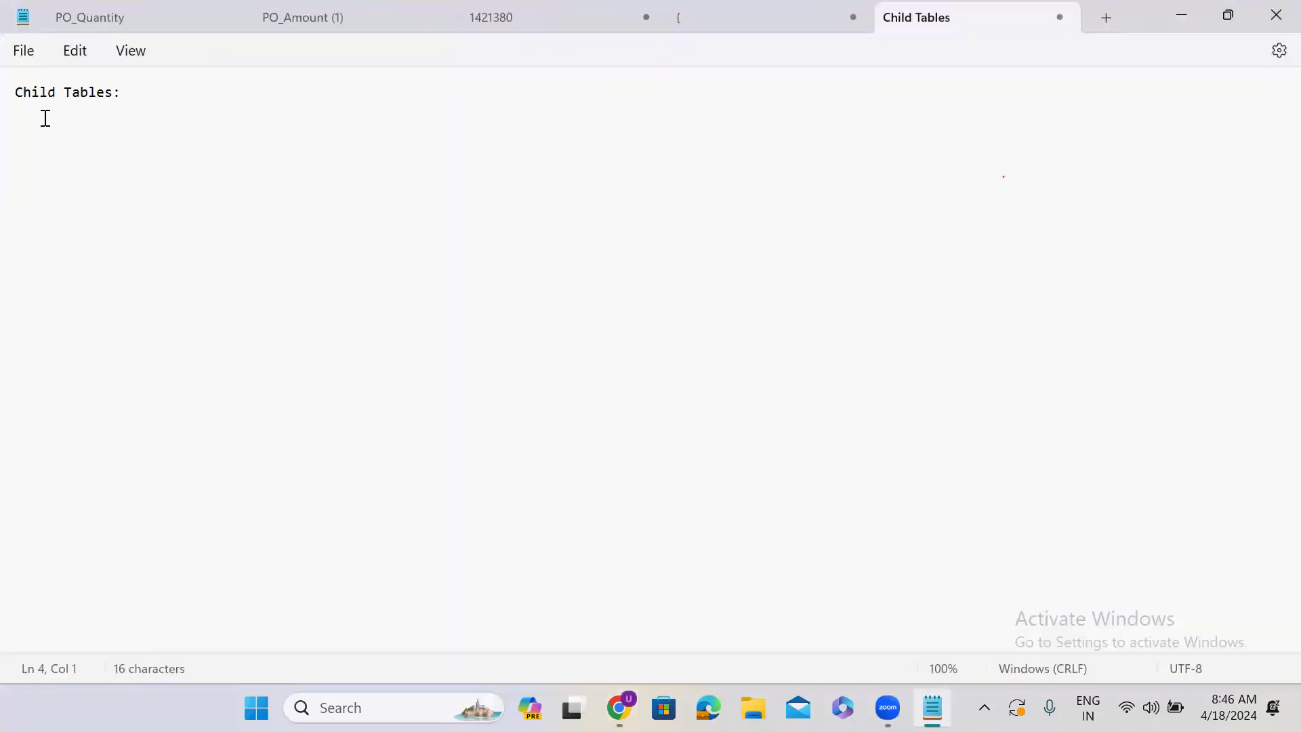
Under 'Child Tables:', note that inherited field properties from parent to child are overridden with dictionary overrides.
{"action": "left_click", "coordinate": [33, 127]}
{"action": "type", "text": "Dictionary P"}
{"action": "key", "text": "BackSpace"}
{"action": "type", "text": "Overrides --"}
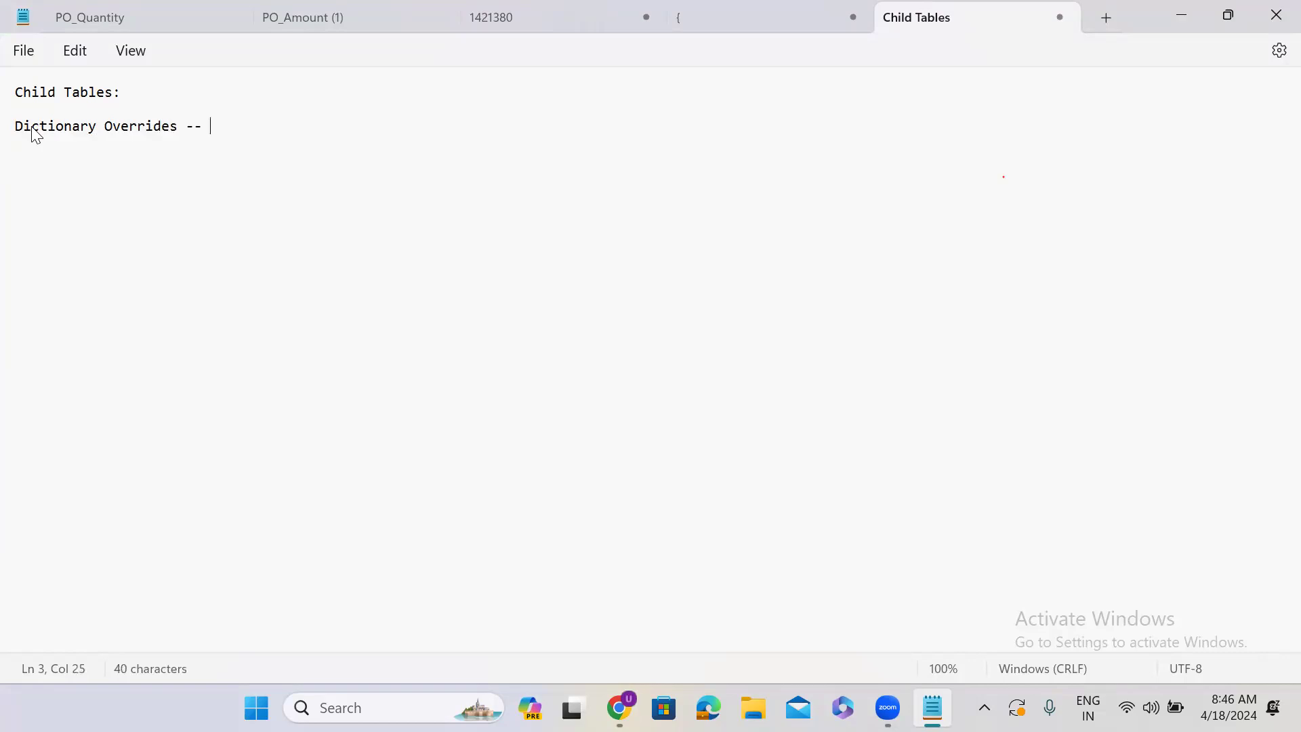
{"action": "type", "text": " If a field is coming "}
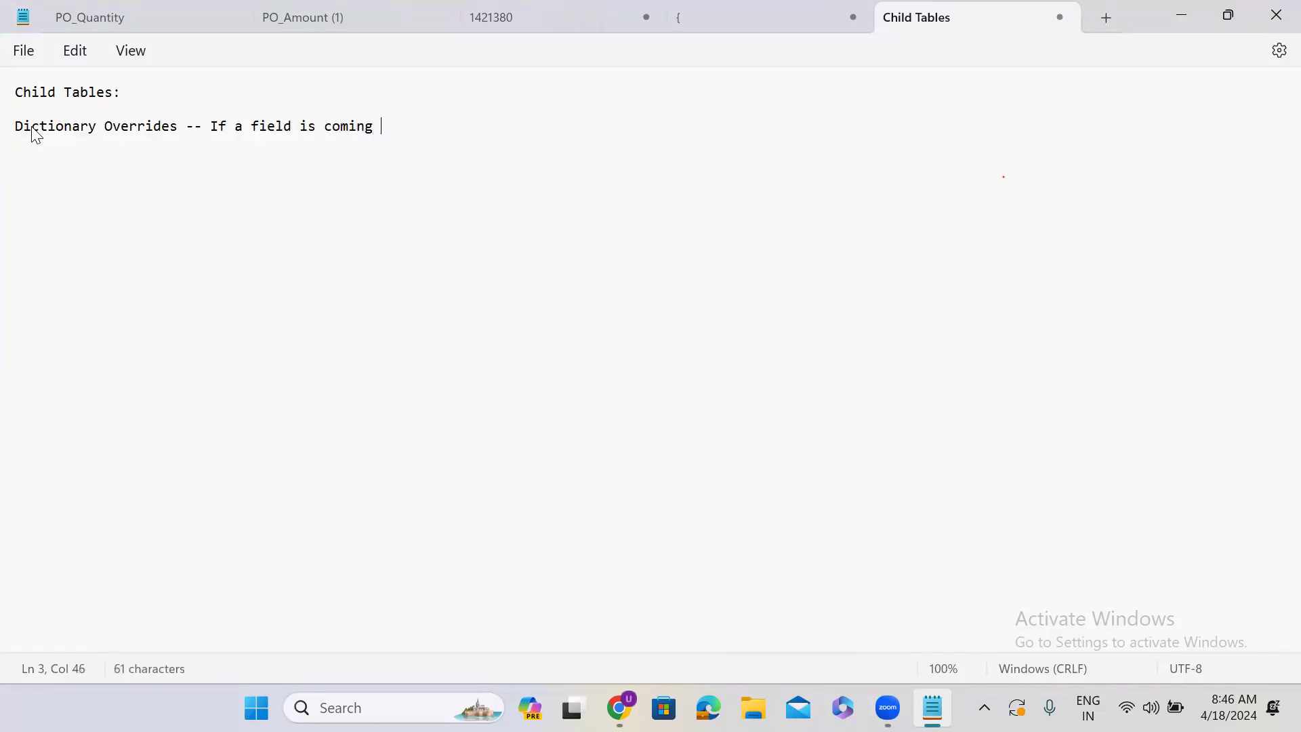
{"action": "type", "text": "from parent to"}
{"action": "type", "text": "child table, a;"}
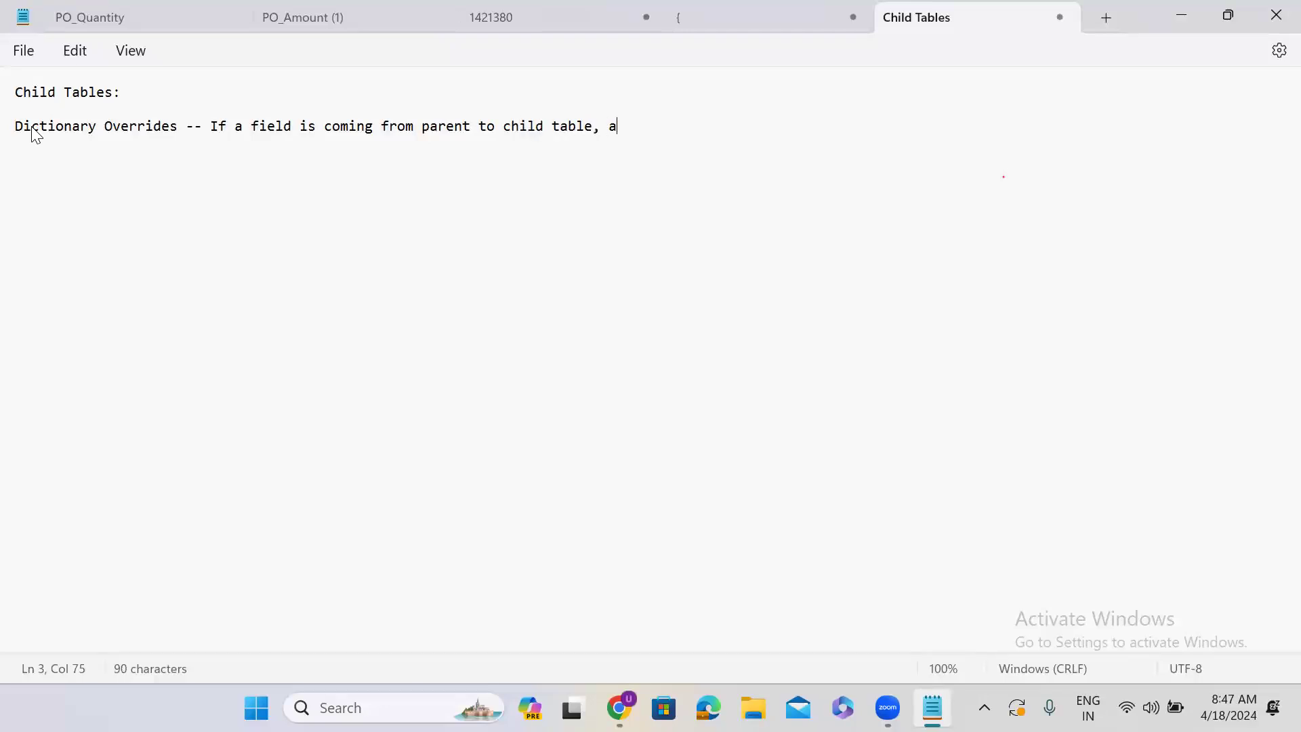
{"action": "key", "text": "BackSpace"}
{"action": "key", "text": "BackSpace"}
{"action": "type", "text": "along with"}
{"action": "key", "text": "BackSpace"}
{"action": "type", "text": "the fiels"}
{"action": "key", "text": "BackSpace"}
{"action": "type", "text": "ds, field propertys will be extended. to"}
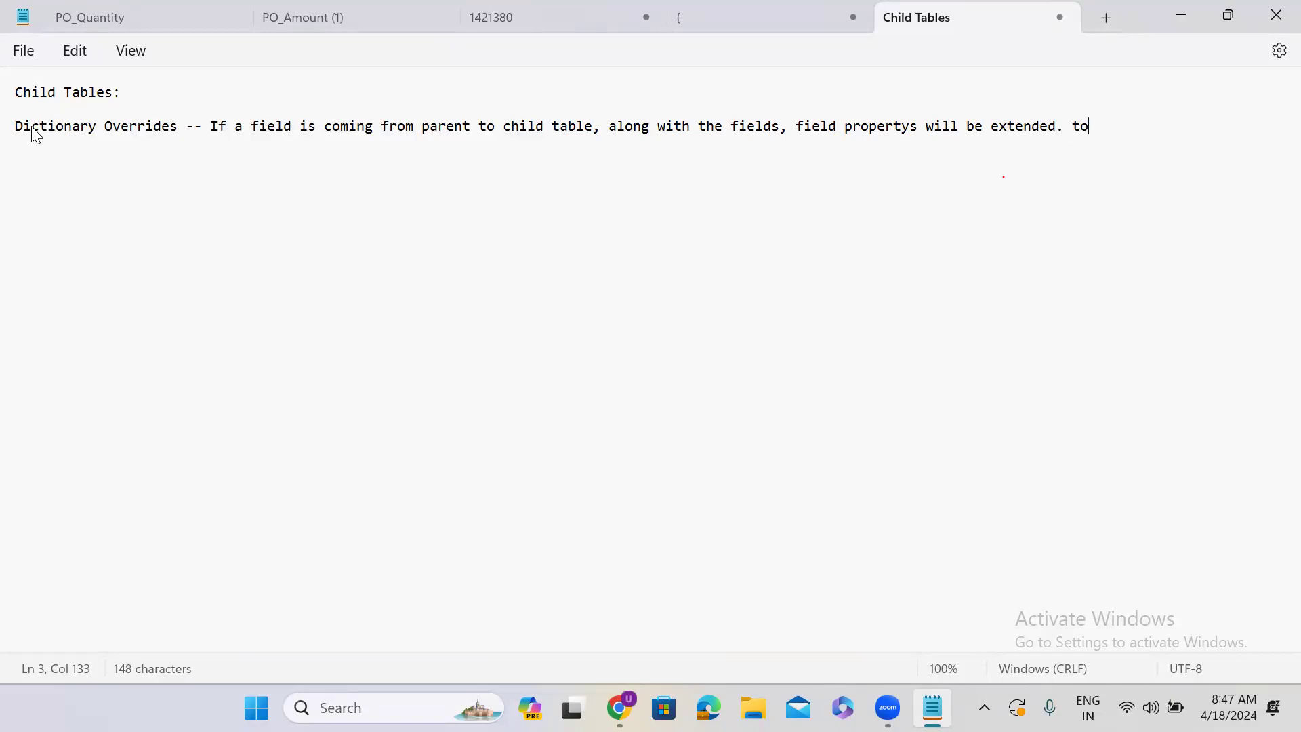
{"action": "type", "text": " override that"}
{"action": "type", "text": ", we will "}
{"action": "type", "text": "use"}
{"action": "type", "text": " dictiona"}
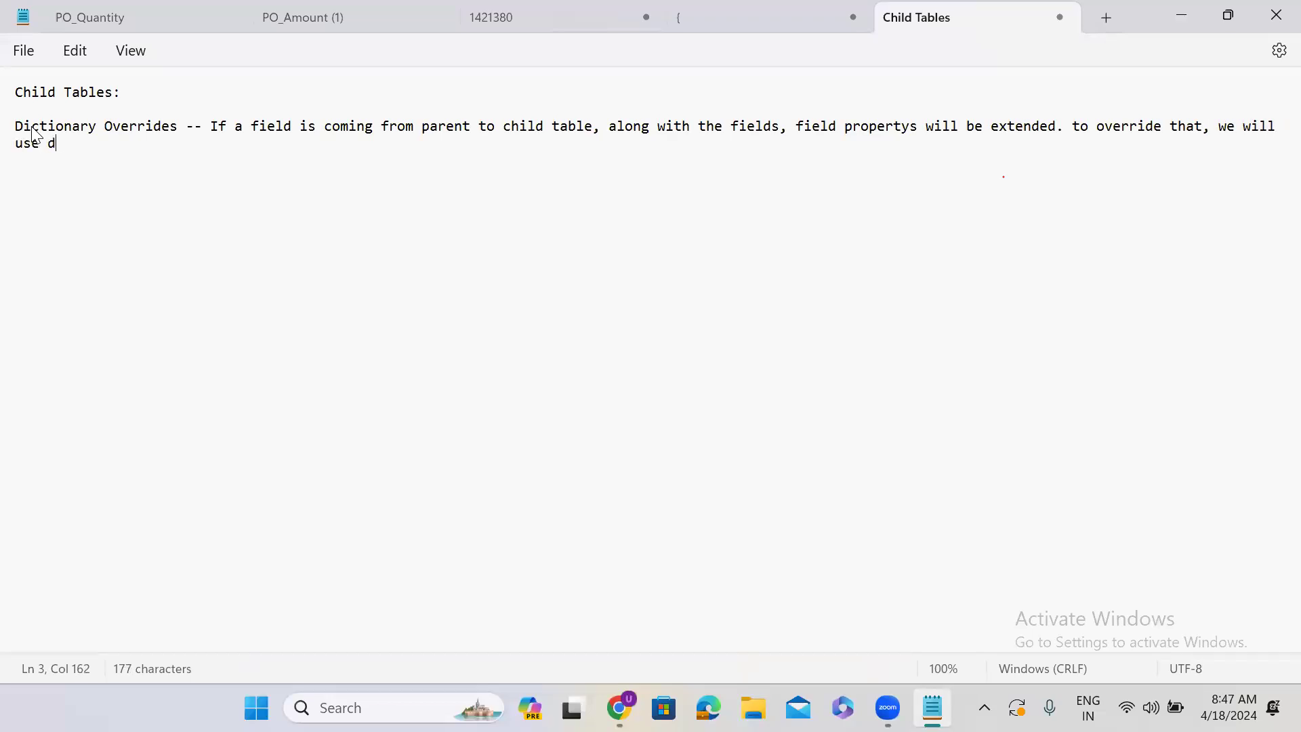
{"action": "type", "text": "ry ovve"}
{"action": "key", "text": "BackSpace"}
{"action": "key", "text": "BackSpace"}
{"action": "type", "text": "errides."}
{"action": "key", "text": "Return"}
{"action": "key", "text": "Return"}
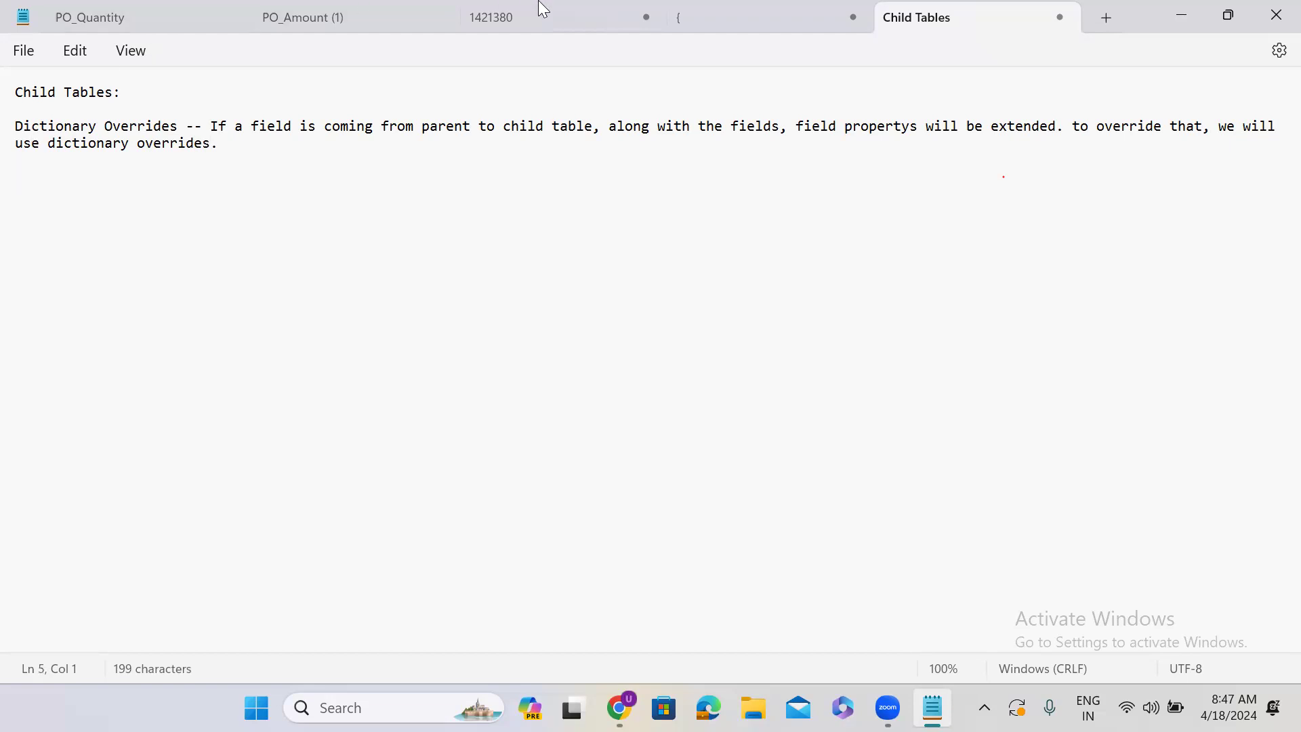
Correct 'fields' to 'field' in the note and minimize Notepad.
{"action": "left_click", "coordinate": [783, 126]}
{"action": "key", "text": "BackSpace"}
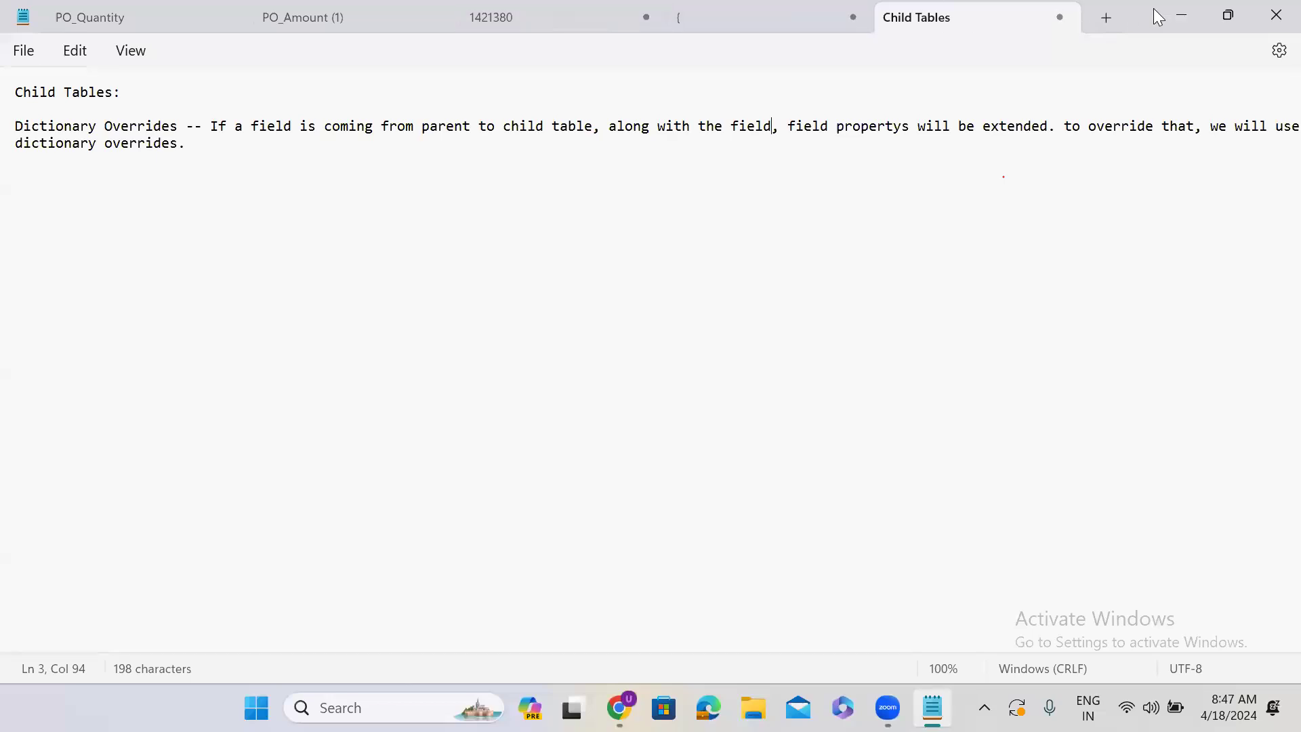
{"action": "left_click", "coordinate": [1179, 14]}
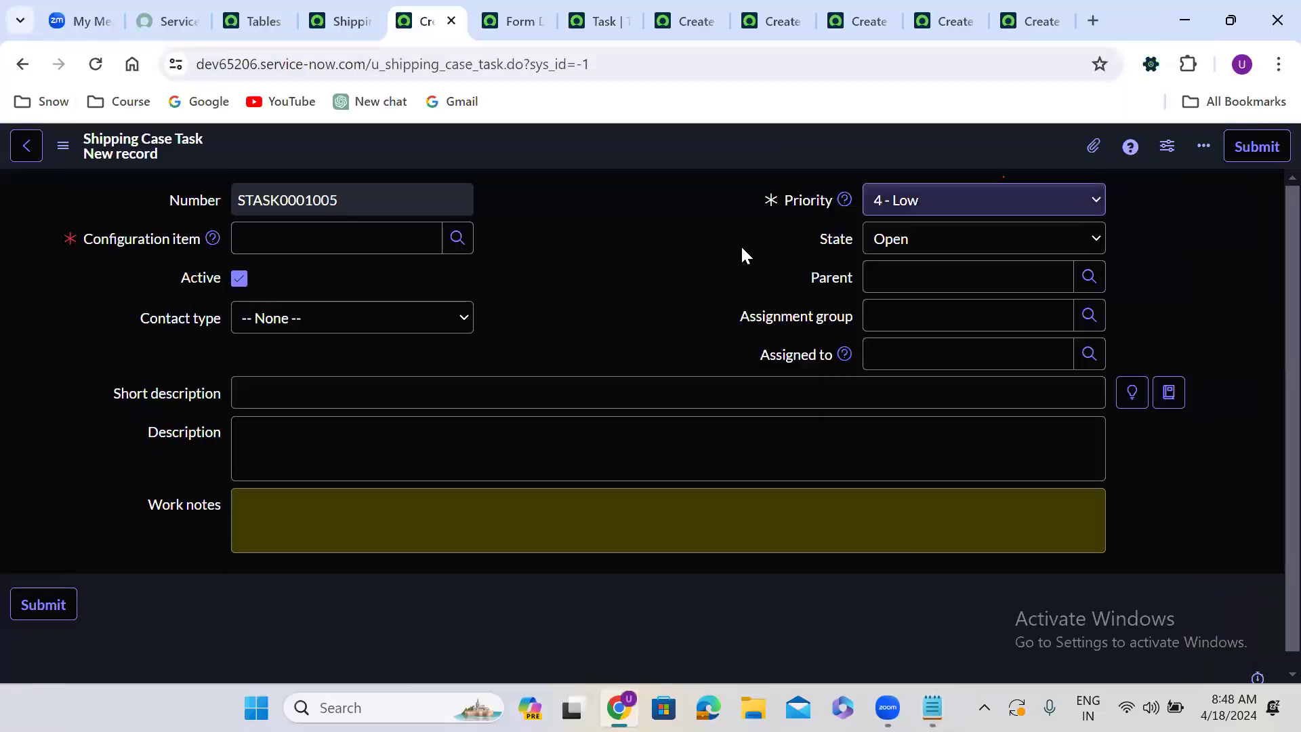
Leave Priority at 4 - Low, then view the other Shipping Case Task form and the new Incident form.
{"action": "left_click", "coordinate": [919, 204]}
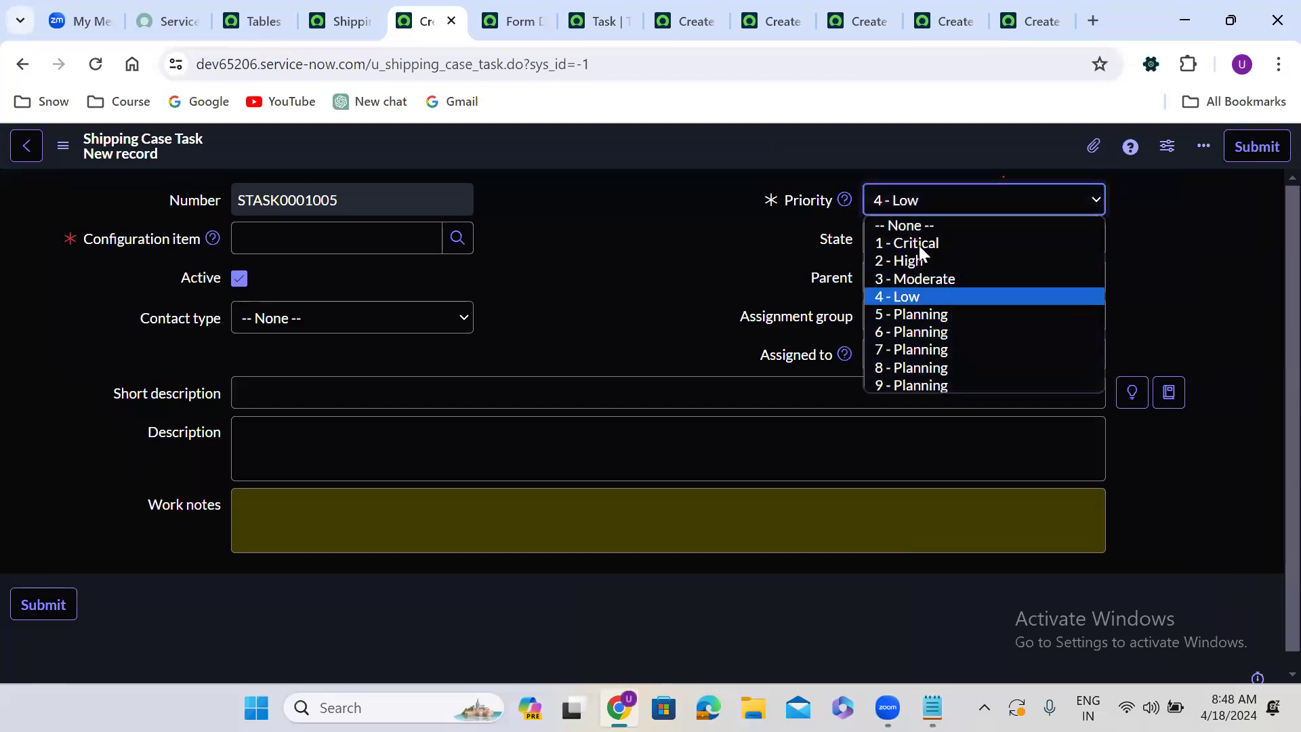
{"action": "left_click", "coordinate": [625, 235]}
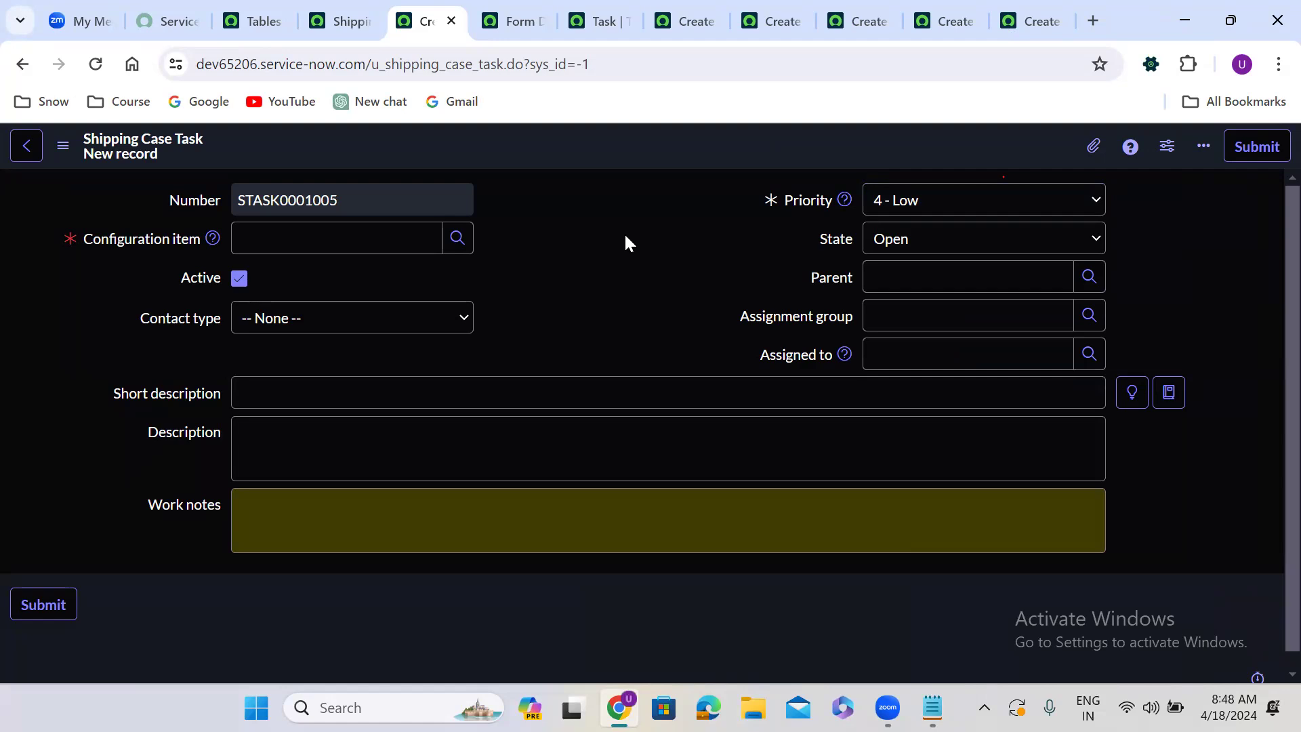
{"action": "left_click", "coordinate": [684, 21]}
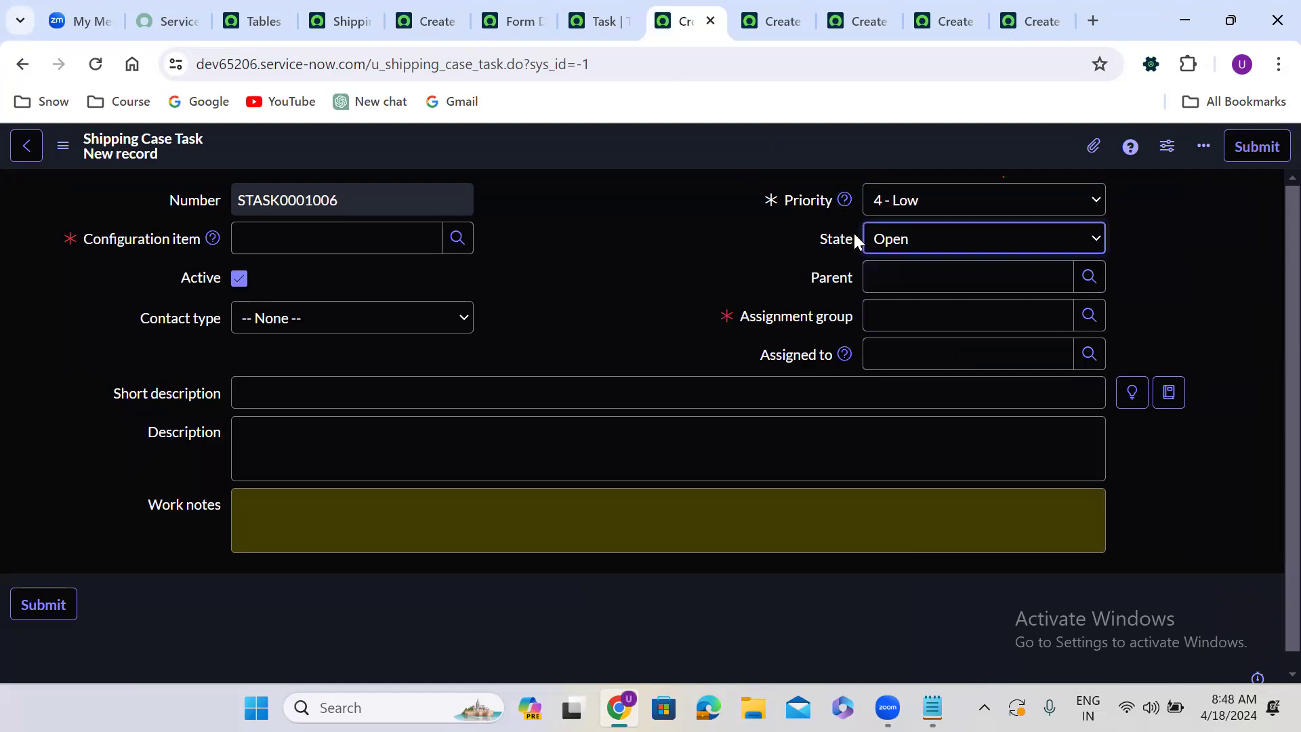
{"action": "left_click", "coordinate": [781, 15]}
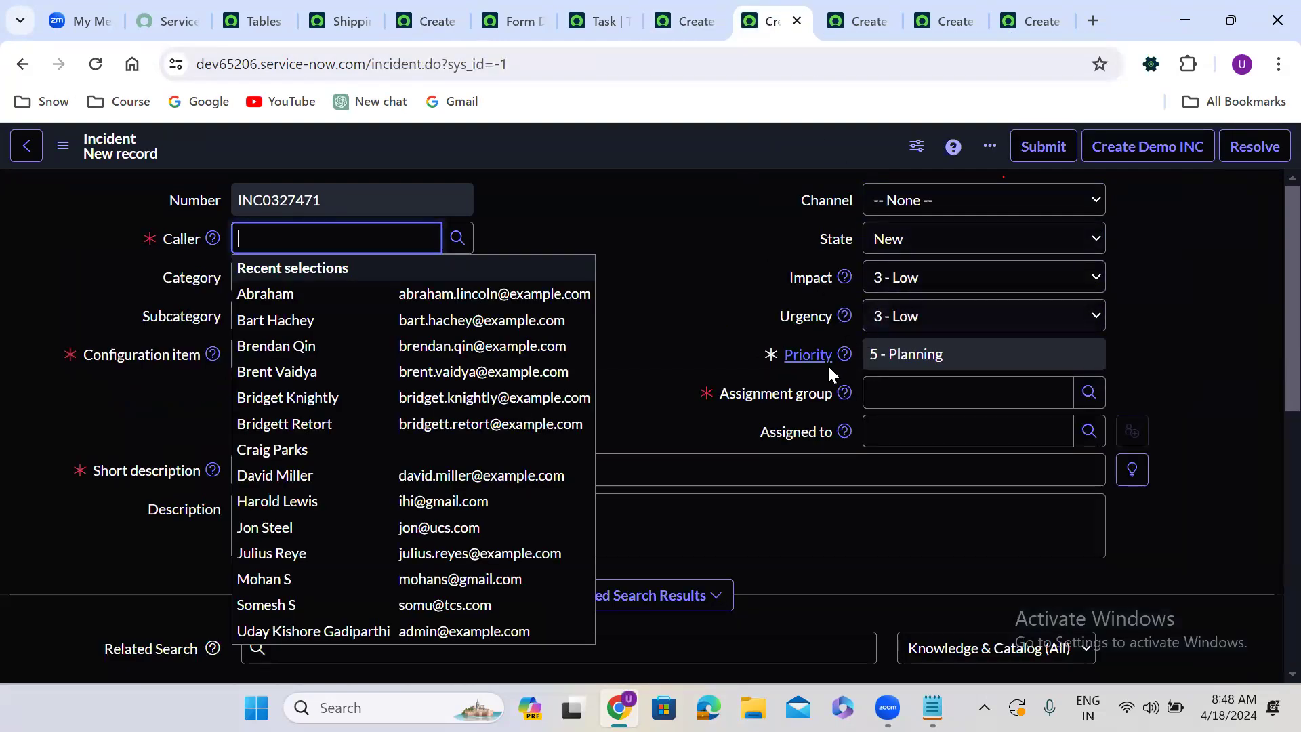
Review the new Problem, Change Request and Request forms, then go to the Task table's column list.
{"action": "left_click", "coordinate": [843, 34]}
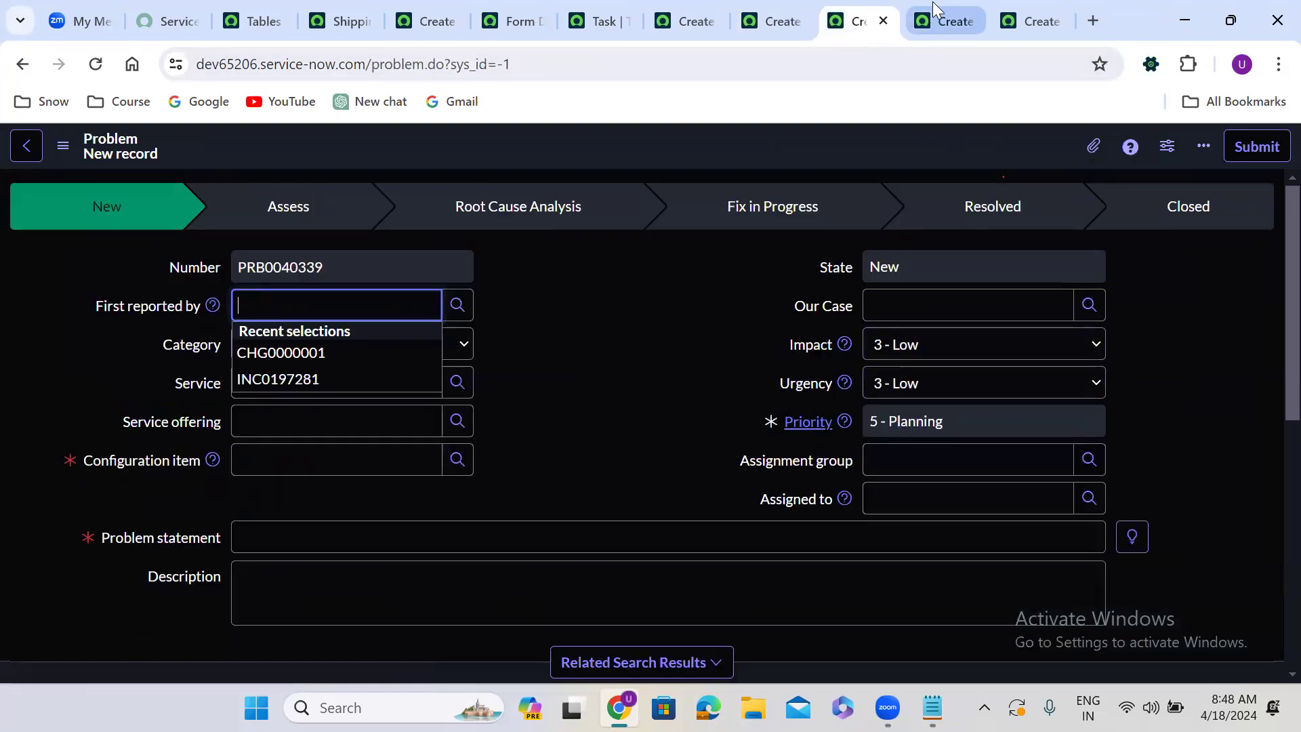
{"action": "left_click", "coordinate": [949, 20]}
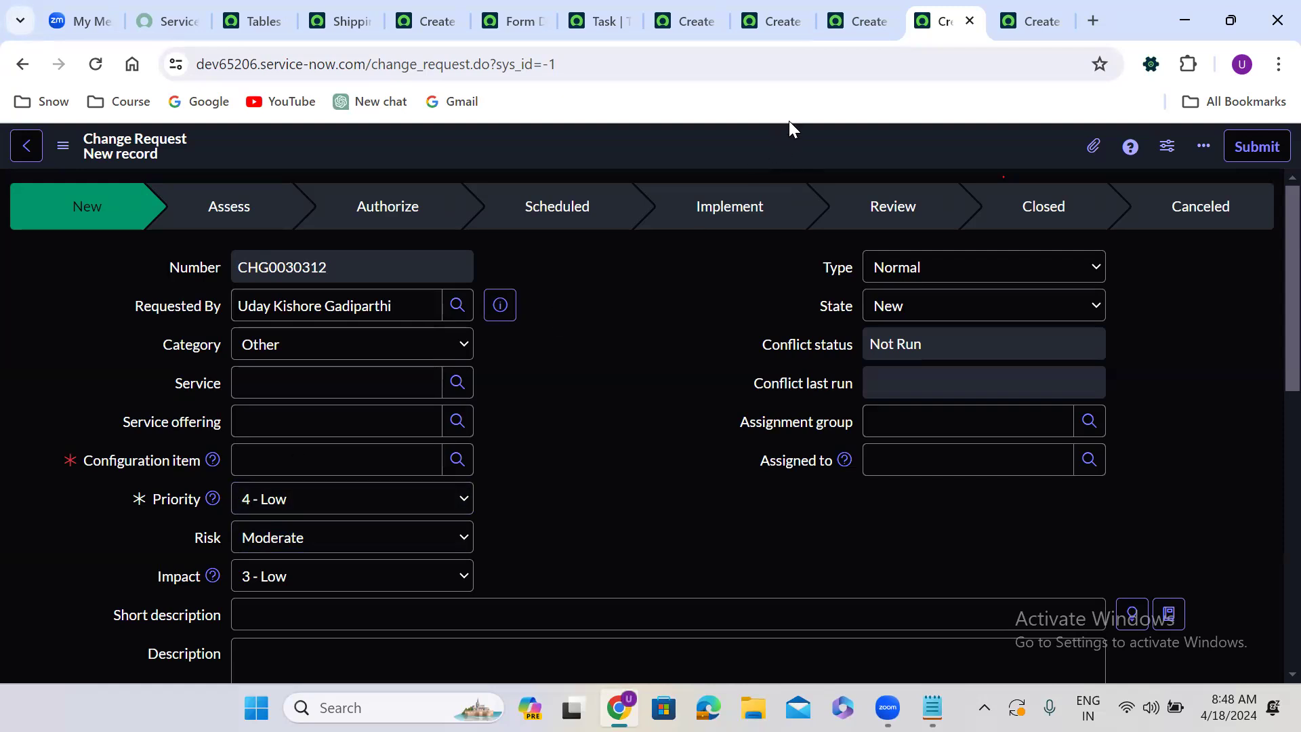
{"action": "left_click", "coordinate": [1031, 4]}
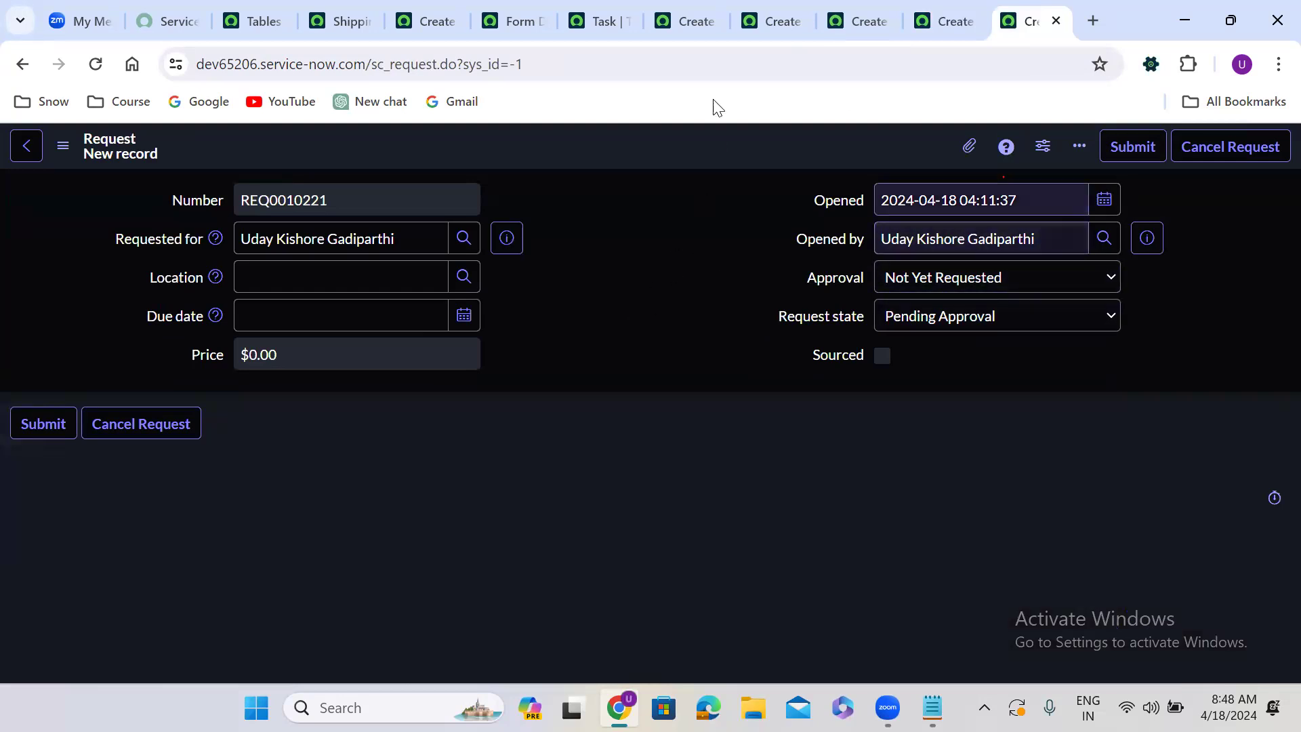
{"action": "left_click", "coordinate": [678, 14]}
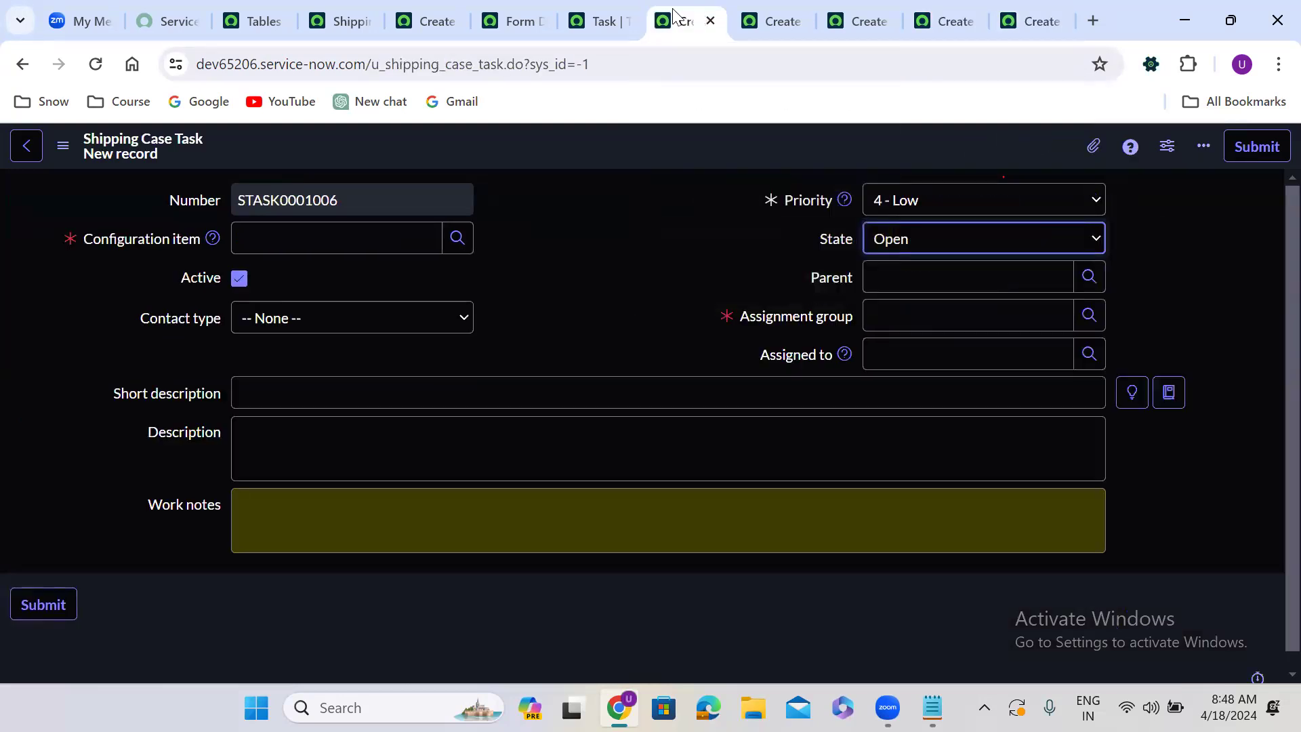
{"action": "left_click", "coordinate": [593, 12]}
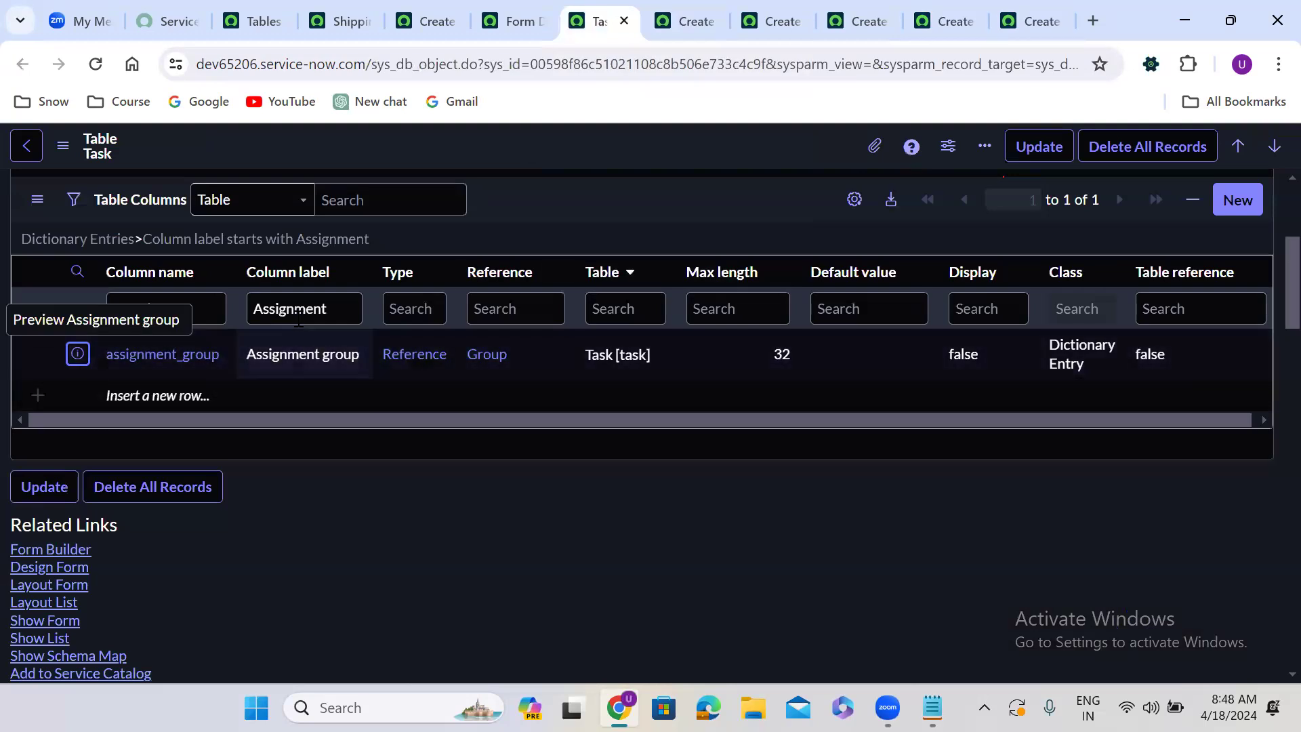
Filter the Task columns by 'priority' and open the Priority dictionary entry in a new tab.
{"action": "double_click", "coordinate": [298, 313]}
{"action": "type", "text": "pr"}
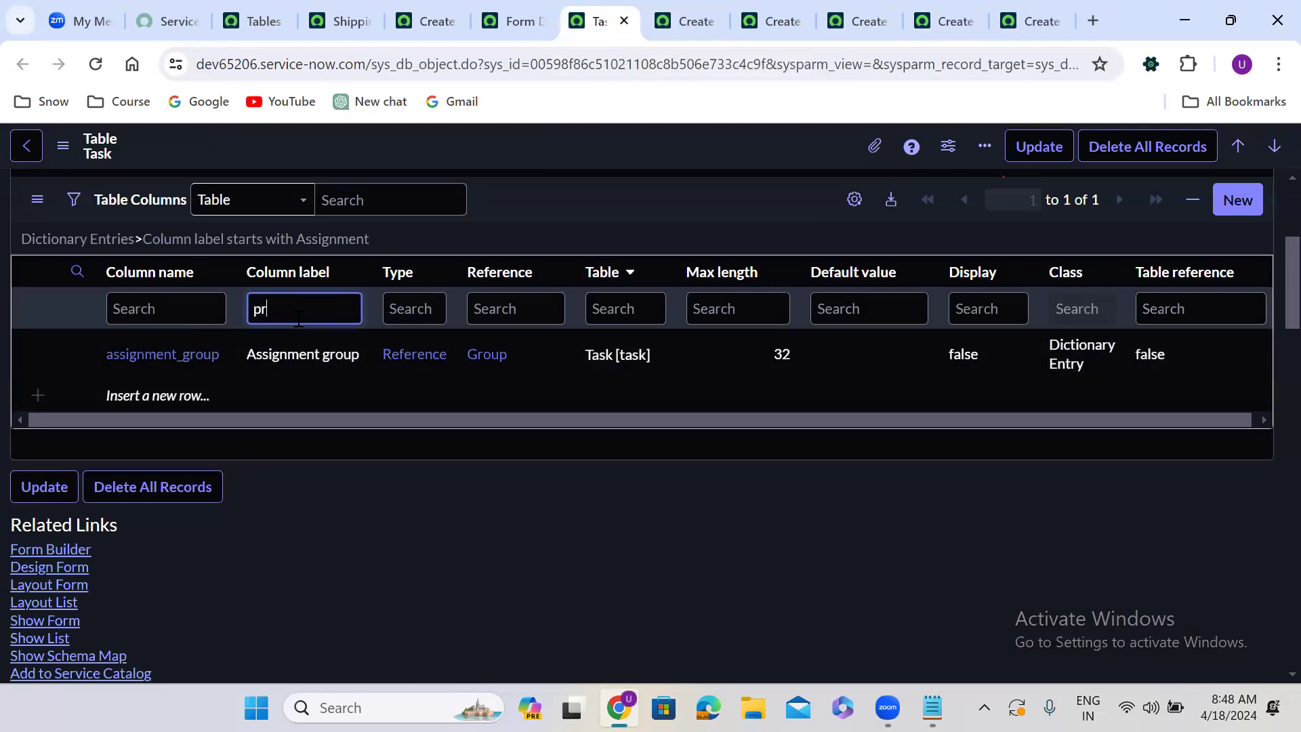
{"action": "type", "text": "iority"}
{"action": "key", "text": "Return"}
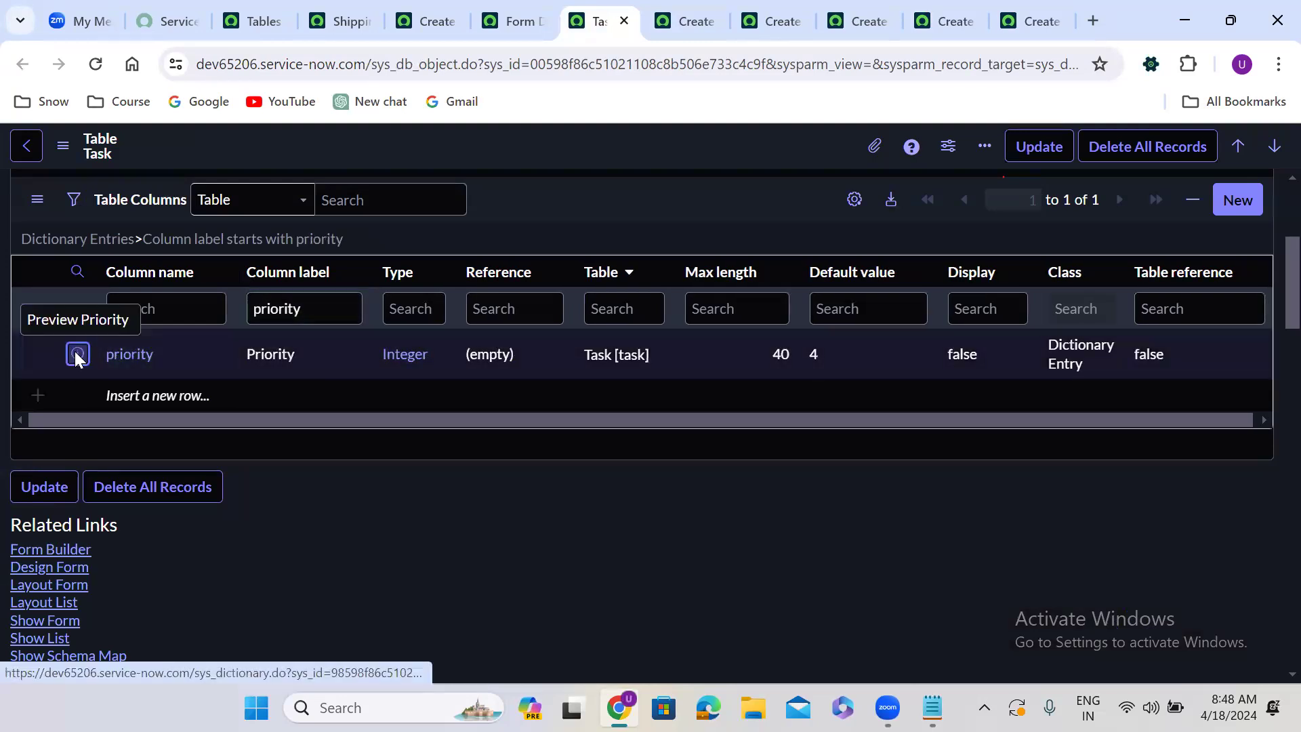
{"action": "right_click", "coordinate": [76, 359]}
{"action": "left_click", "coordinate": [150, 374]}
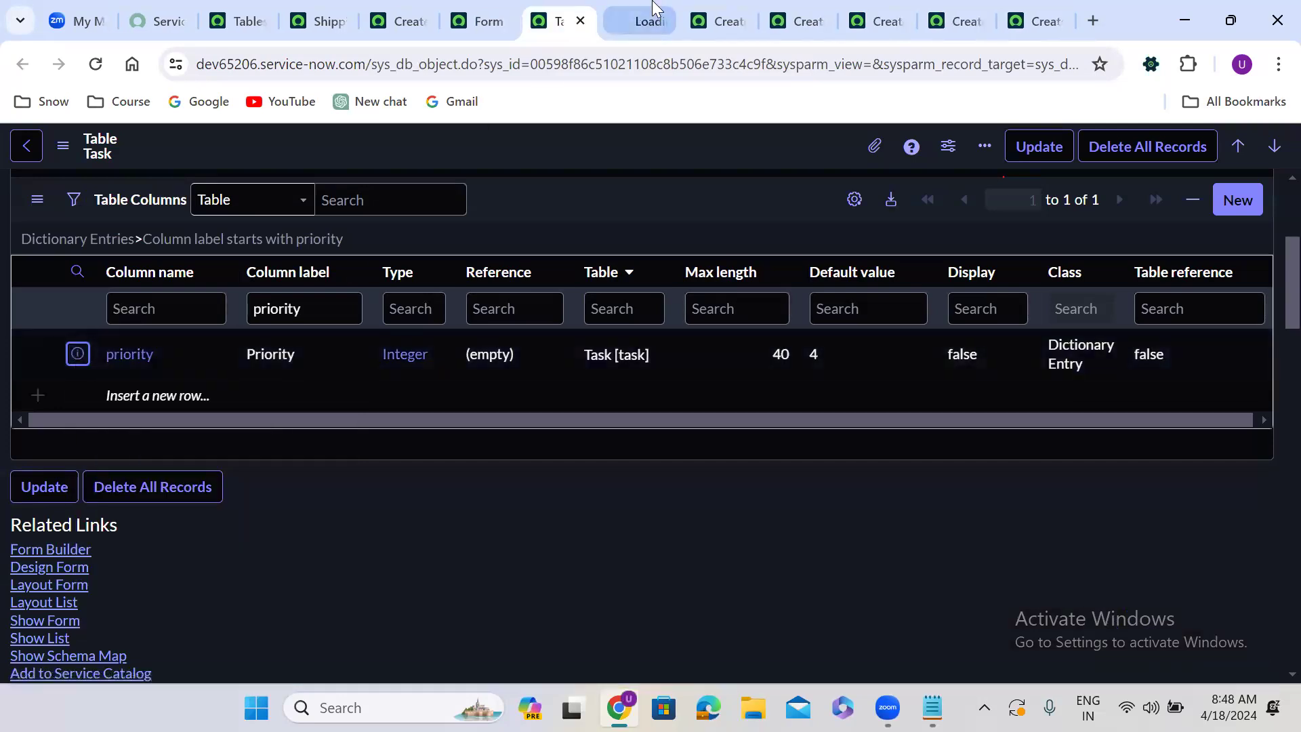
{"action": "left_click", "coordinate": [623, 19]}
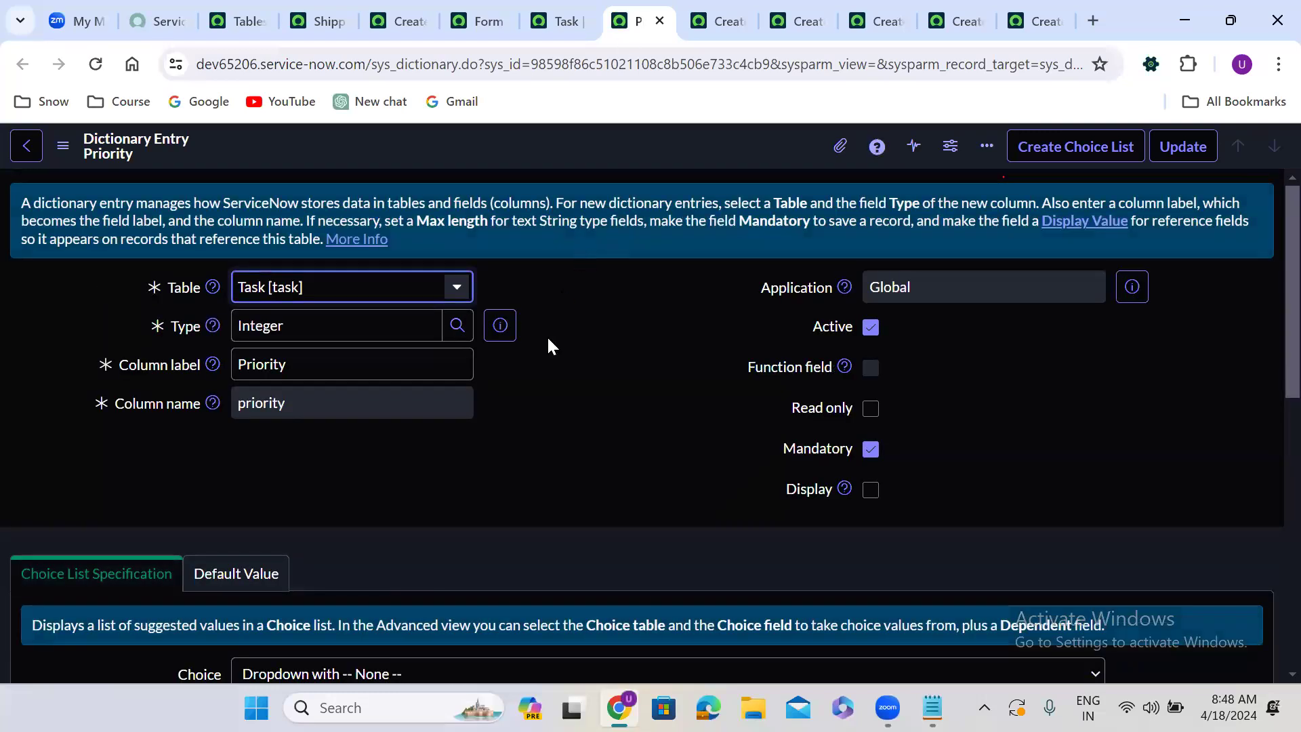
{"action": "scroll", "coordinate": [545, 366], "scroll_direction": "down", "scroll_amount": 2}
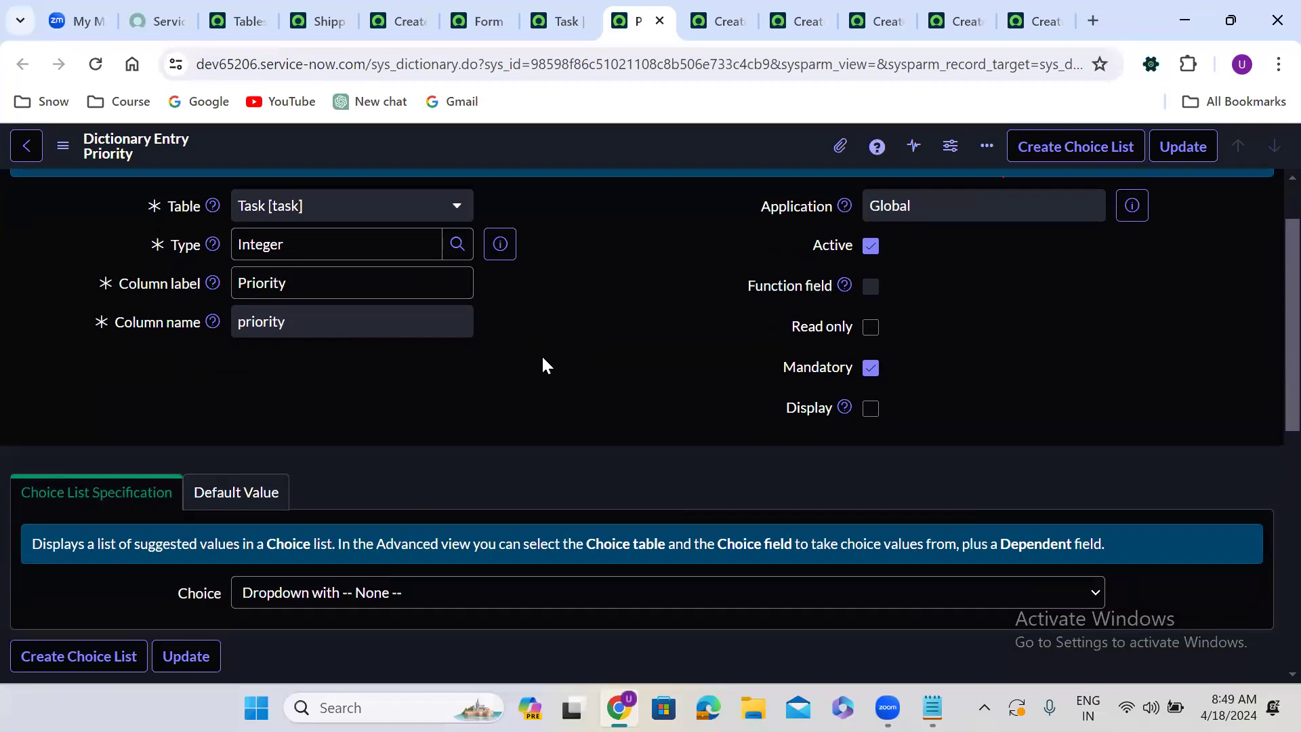
{"action": "scroll", "coordinate": [542, 359], "scroll_direction": "down", "scroll_amount": 3}
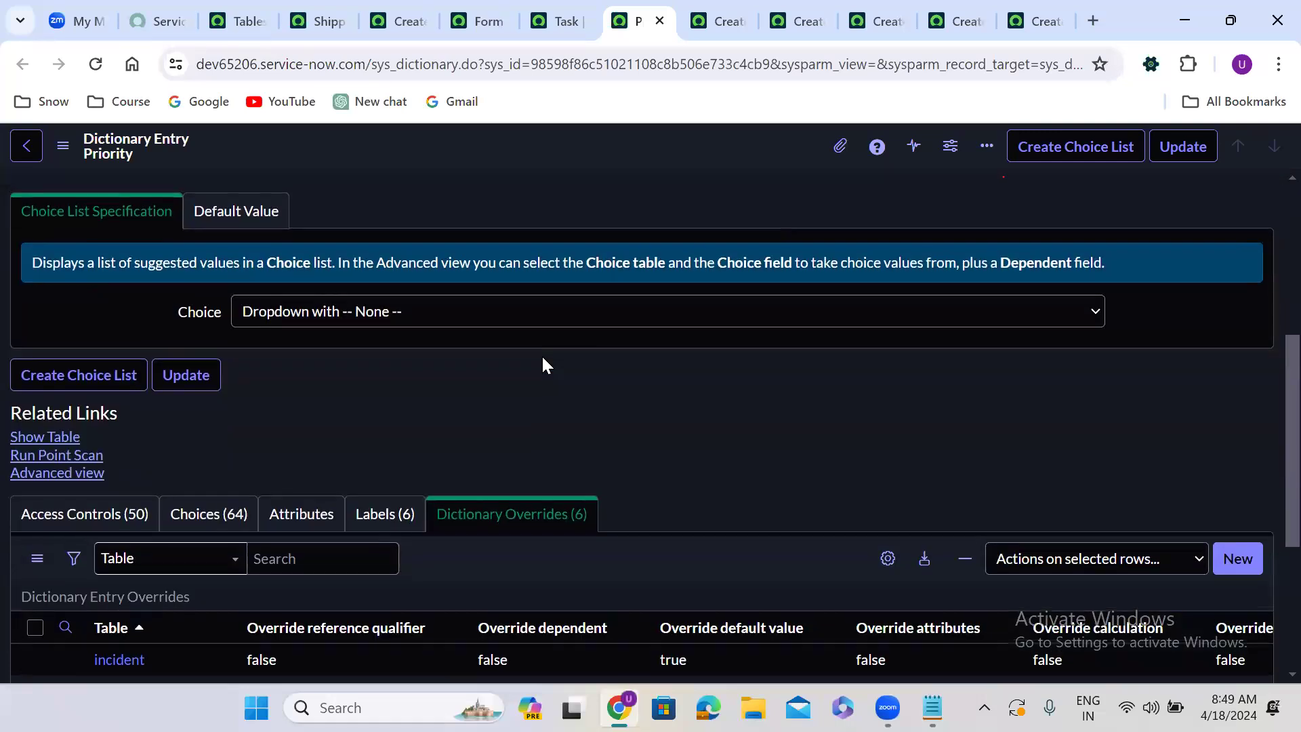
{"action": "scroll", "coordinate": [542, 355], "scroll_direction": "up", "scroll_amount": 5}
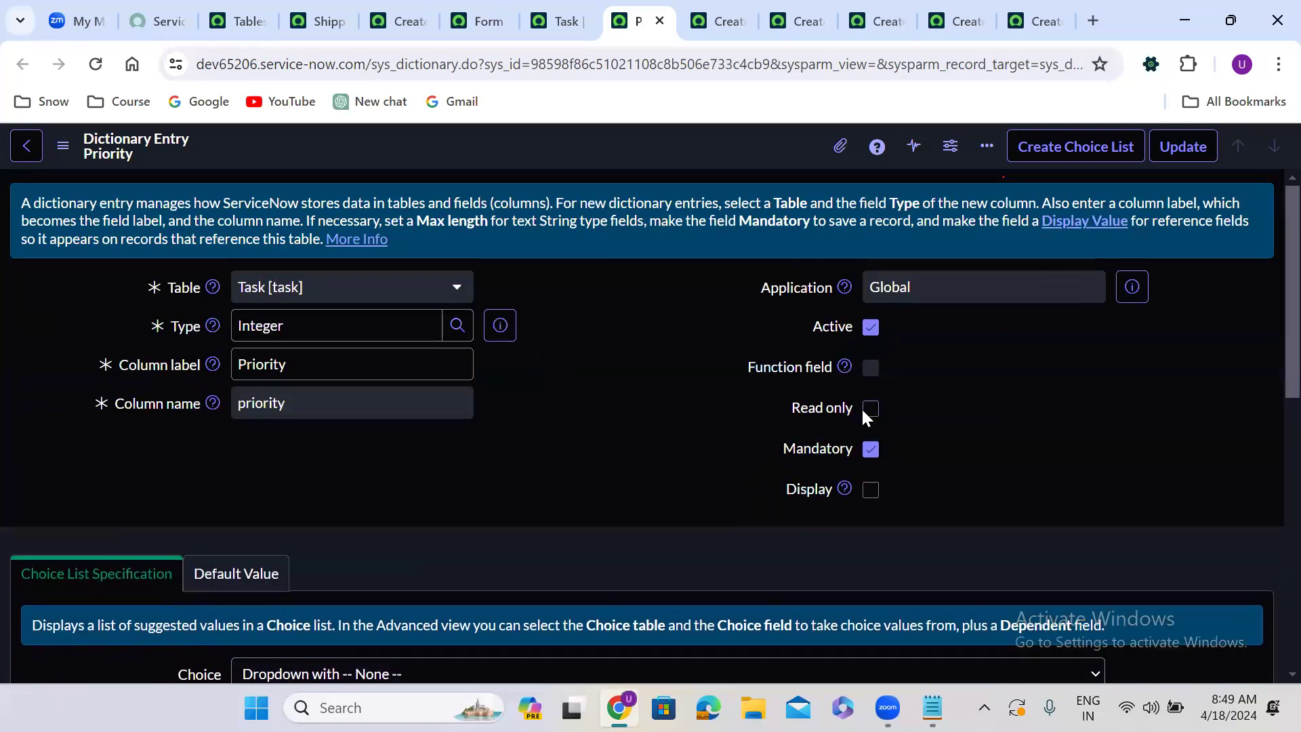
Check Read only on the Task Priority dictionary entry and save it.
{"action": "left_click", "coordinate": [865, 411]}
{"action": "right_click", "coordinate": [574, 138]}
{"action": "left_click", "coordinate": [610, 153]}
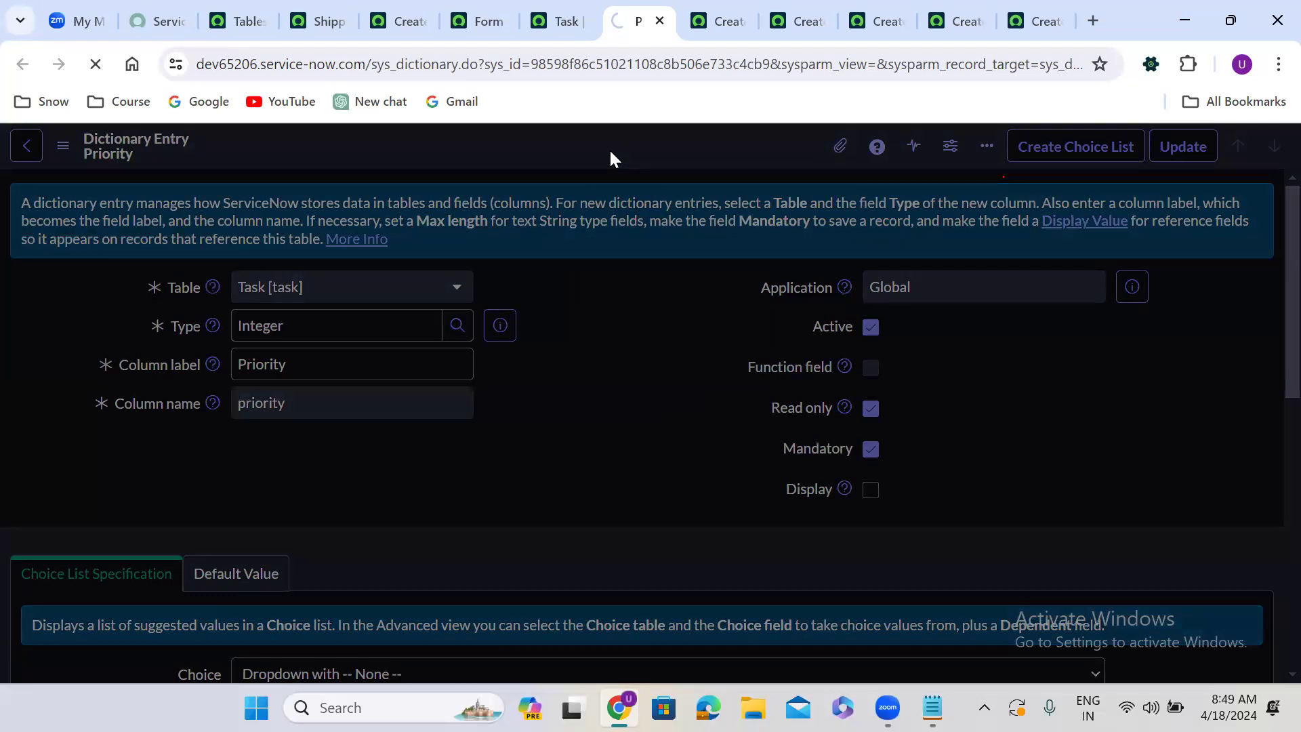
Reload the Shipping Case Task and Change Request forms to see Priority locked at 4 - Low.
{"action": "left_click", "coordinate": [389, 13]}
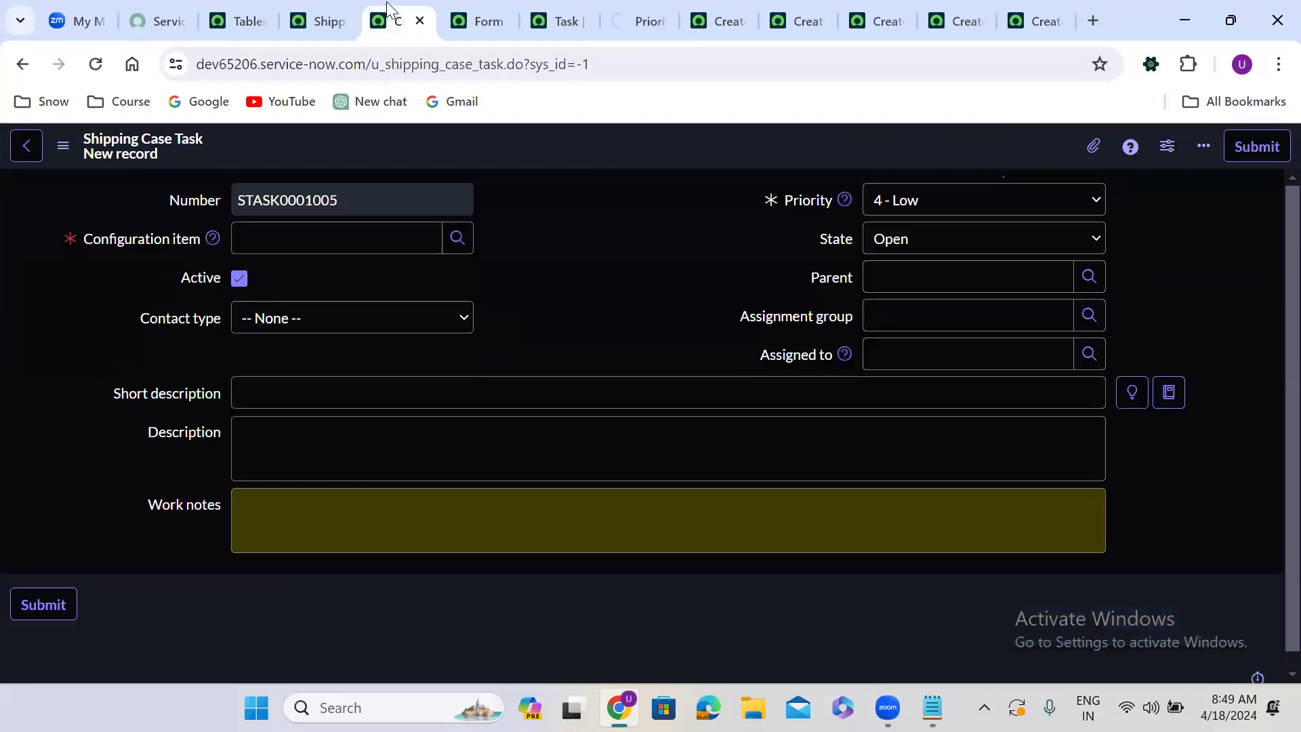
{"action": "left_click", "coordinate": [96, 64]}
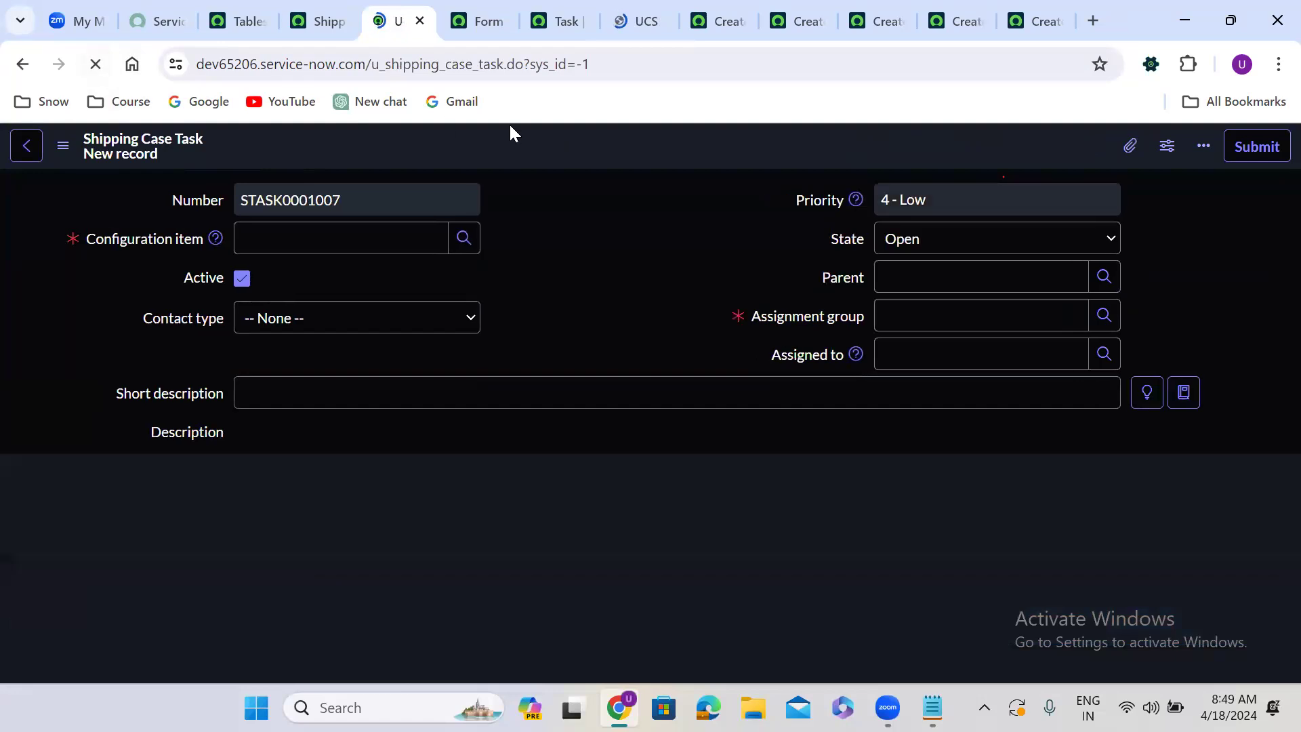
{"action": "left_click", "coordinate": [953, 14]}
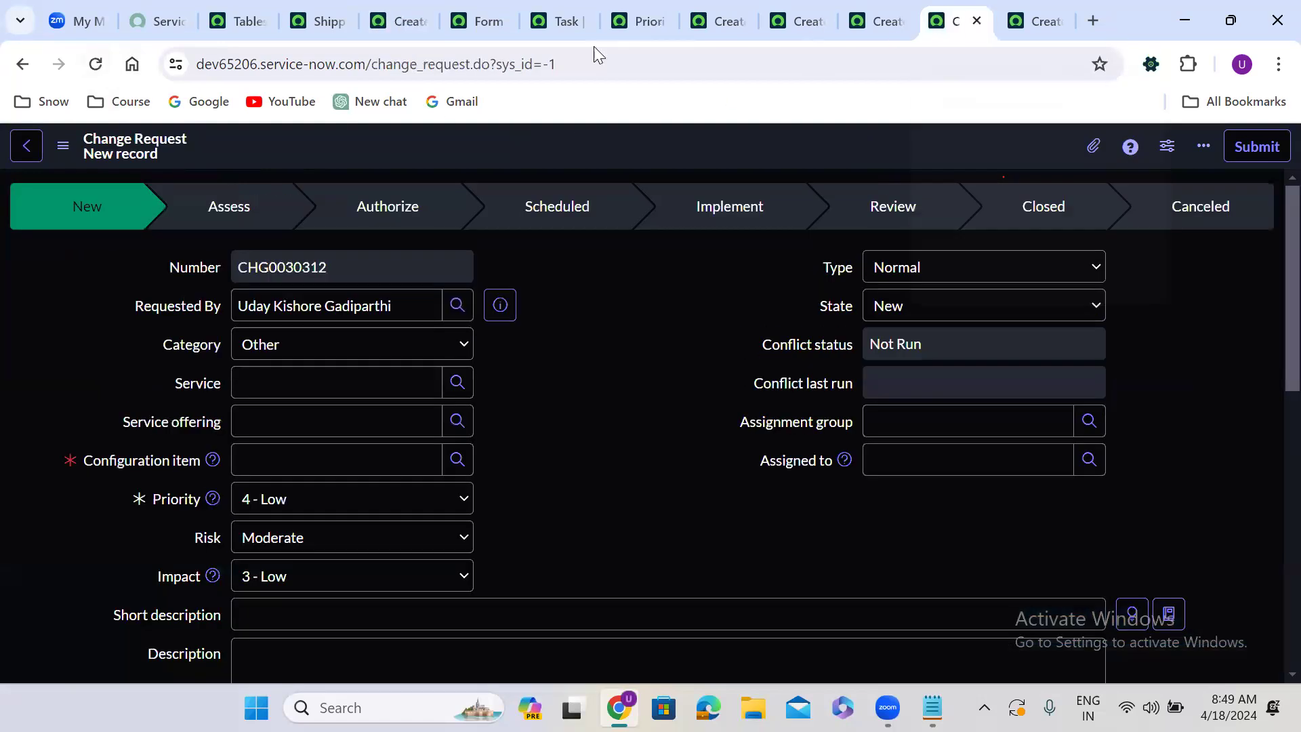
{"action": "left_click", "coordinate": [88, 67]}
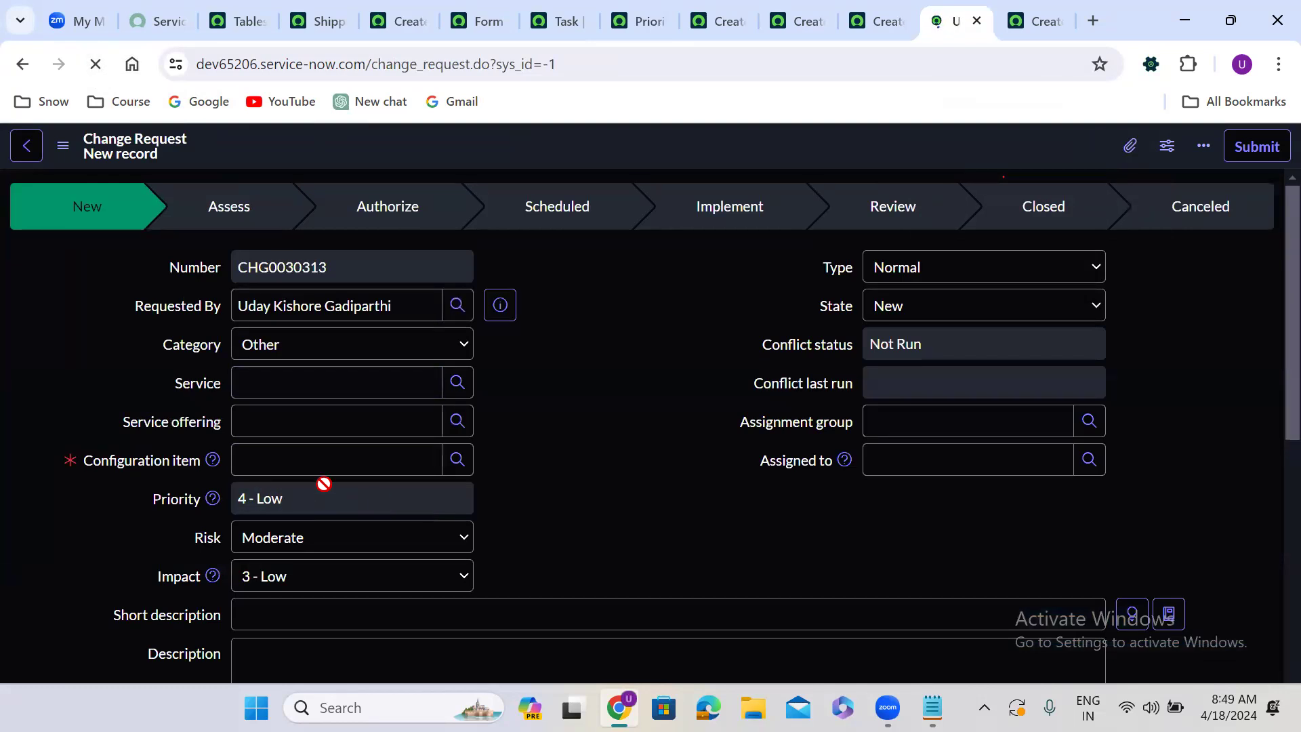
{"action": "left_click", "coordinate": [630, 8]}
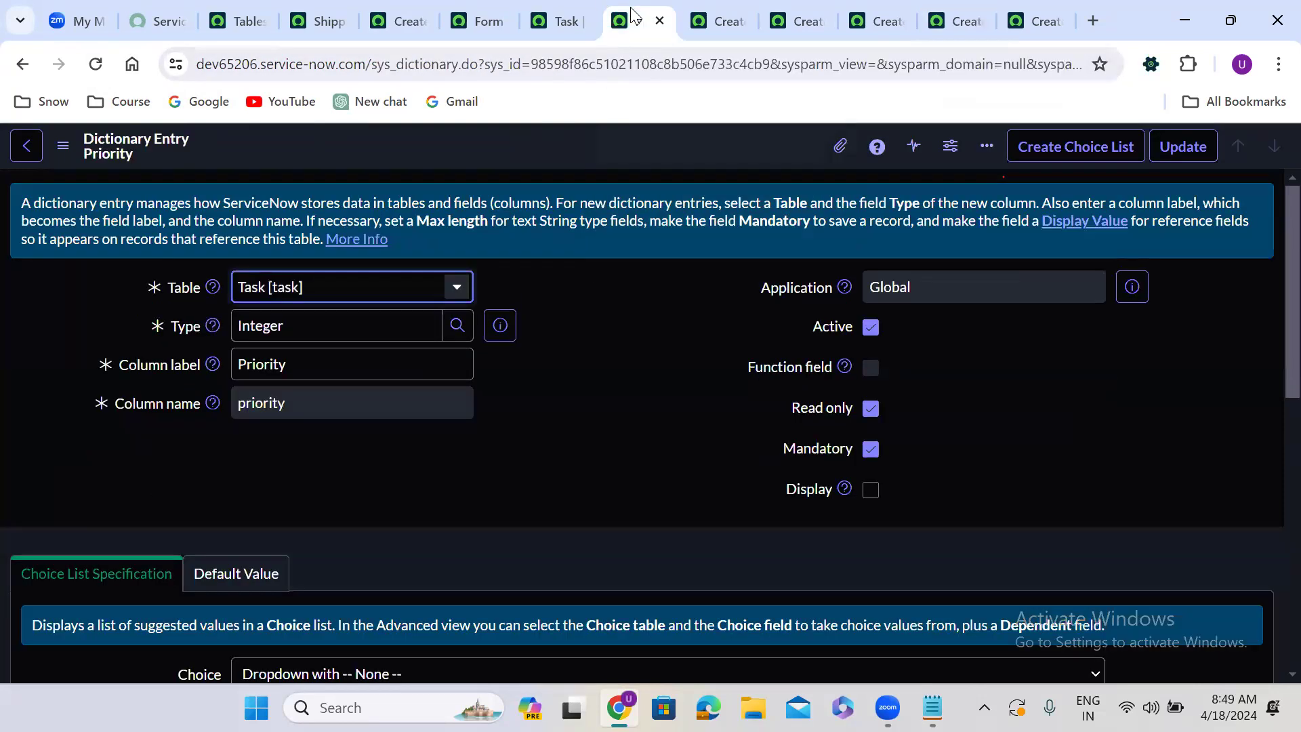
Clear Read only on the Task Priority dictionary entry and save it.
{"action": "left_click", "coordinate": [871, 409]}
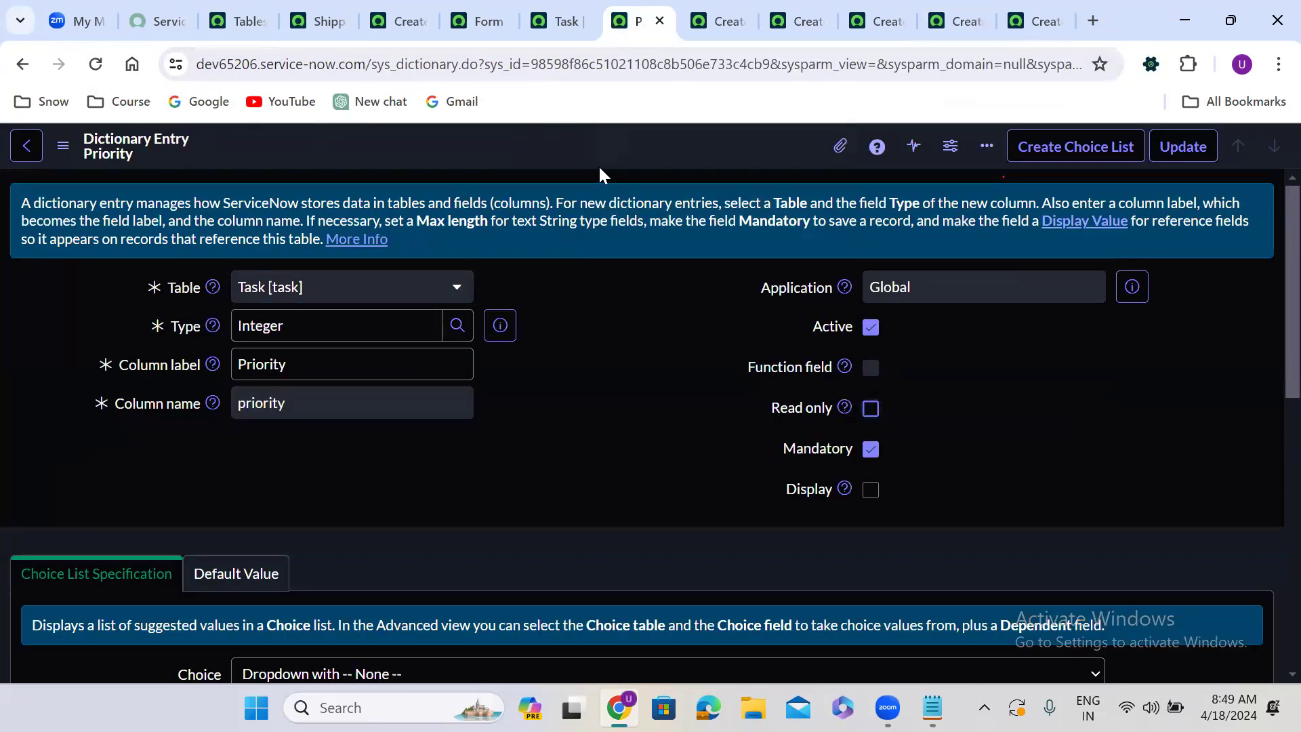
{"action": "right_click", "coordinate": [588, 144]}
{"action": "left_click", "coordinate": [624, 157]}
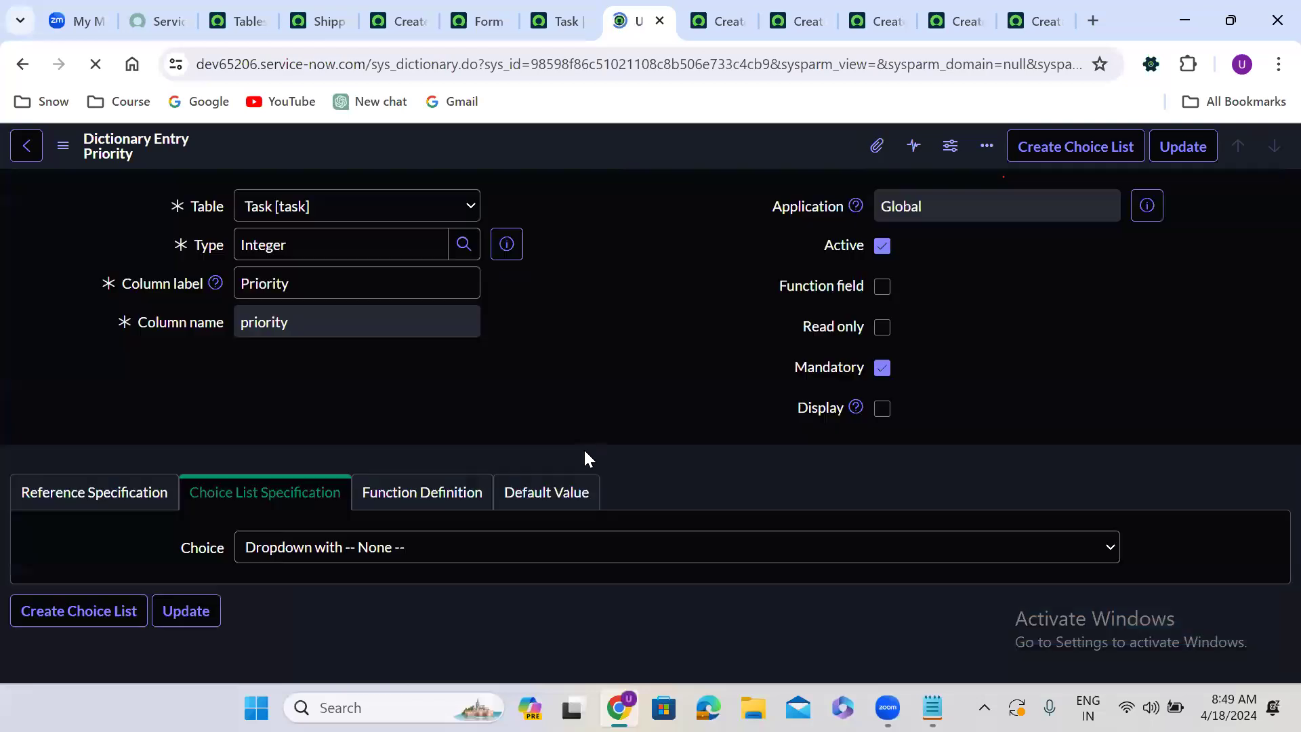
Submit a Priority dictionary override for Shipping Case Task with Override read only and Read only checked.
{"action": "scroll", "coordinate": [596, 425], "scroll_direction": "down", "scroll_amount": 1}
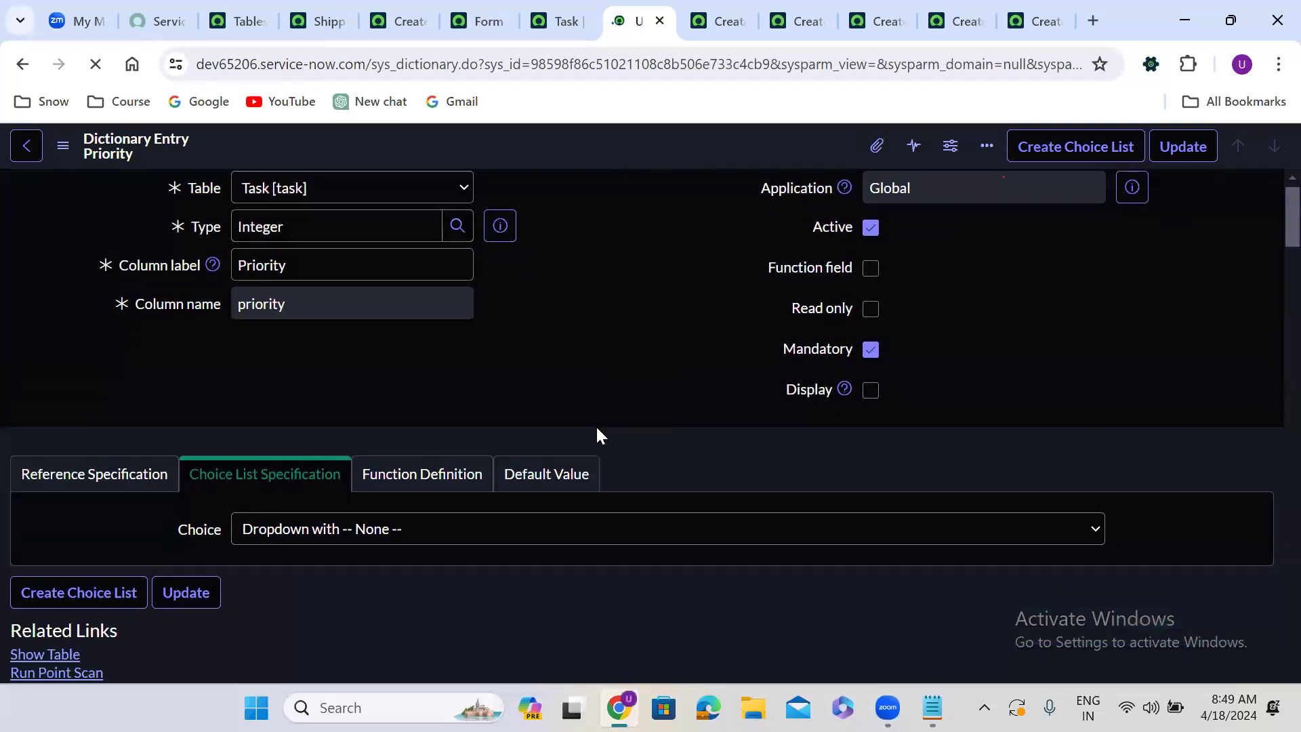
{"action": "scroll", "coordinate": [598, 429], "scroll_direction": "down", "scroll_amount": 7}
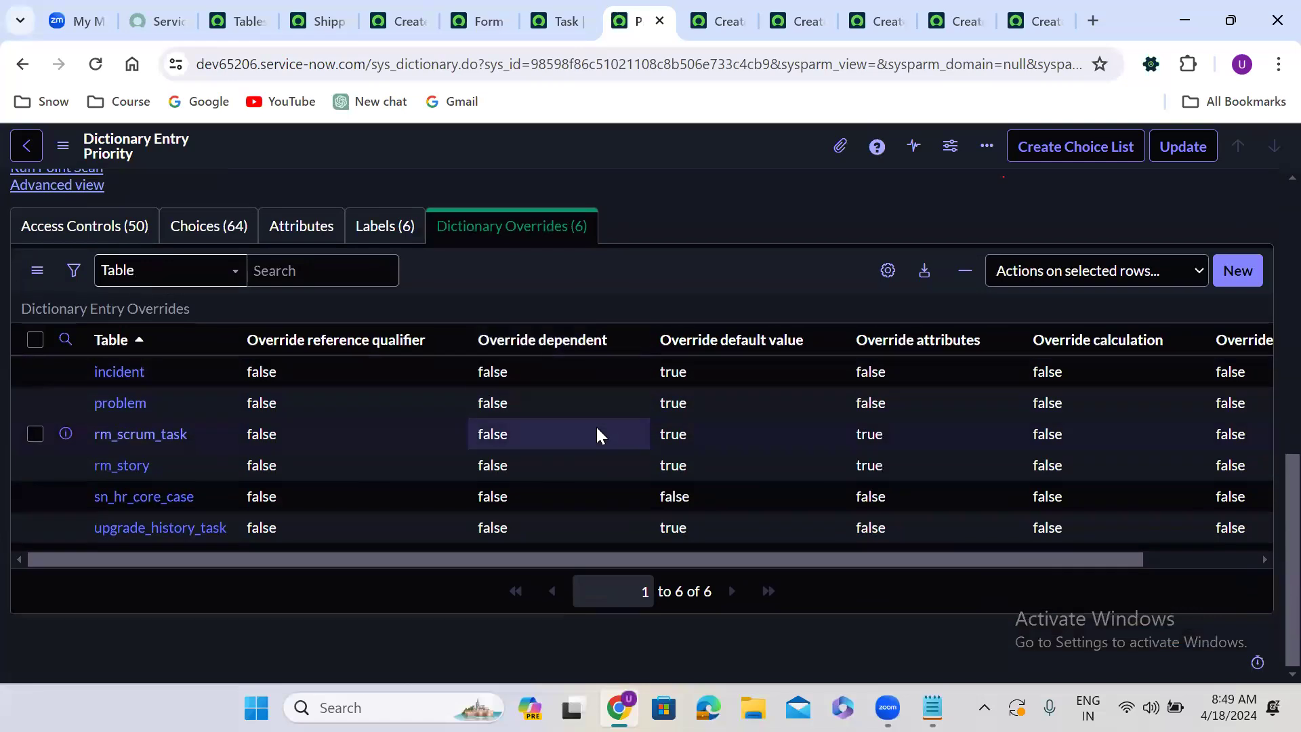
{"action": "left_click", "coordinate": [1243, 270]}
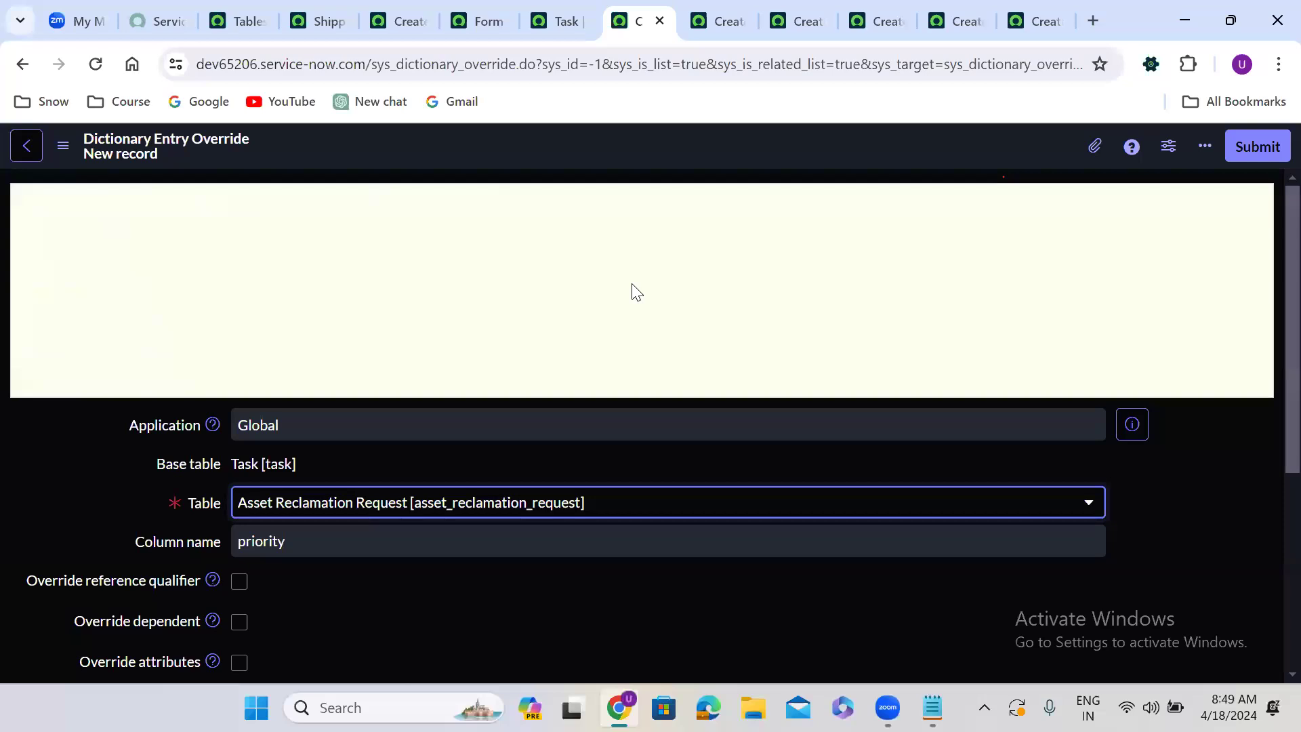
{"action": "left_click", "coordinate": [559, 324]}
{"action": "scroll", "coordinate": [558, 324], "scroll_direction": "down", "scroll_amount": 1}
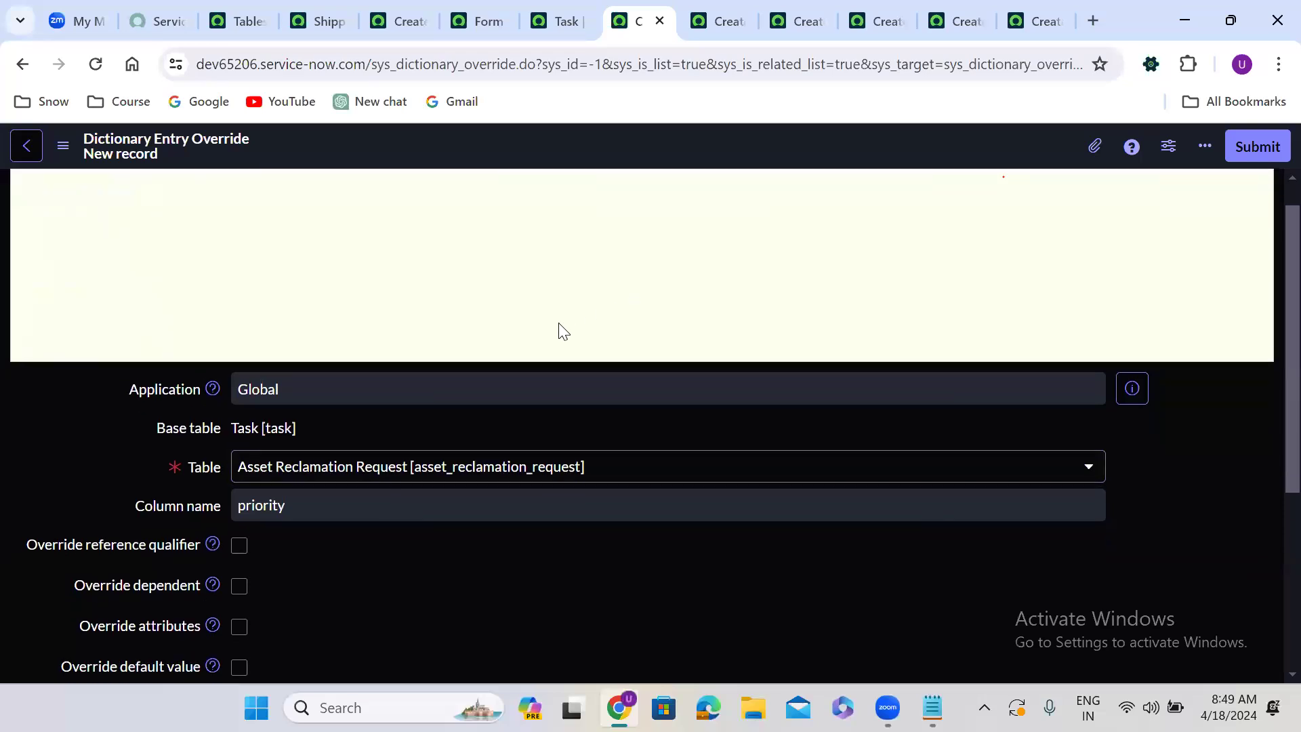
{"action": "scroll", "coordinate": [559, 324], "scroll_direction": "down", "scroll_amount": 1}
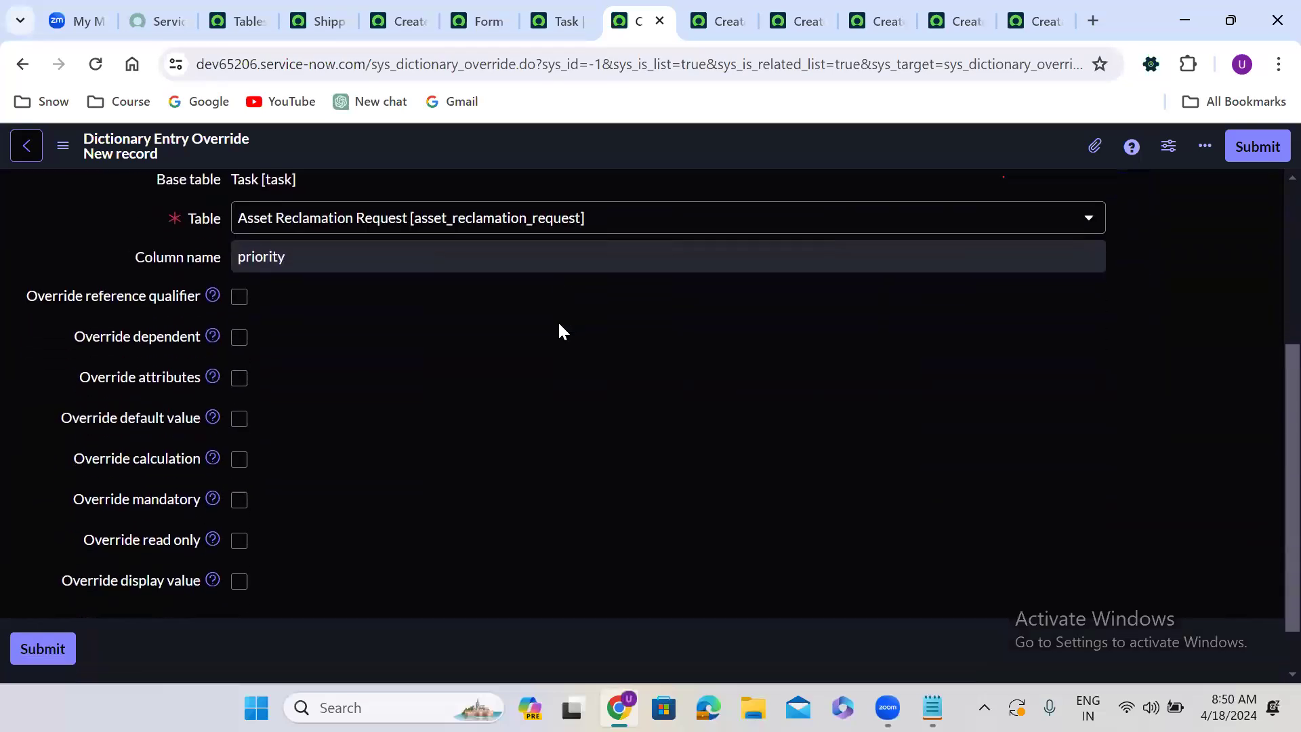
{"action": "scroll", "coordinate": [559, 330], "scroll_direction": "down", "scroll_amount": 1}
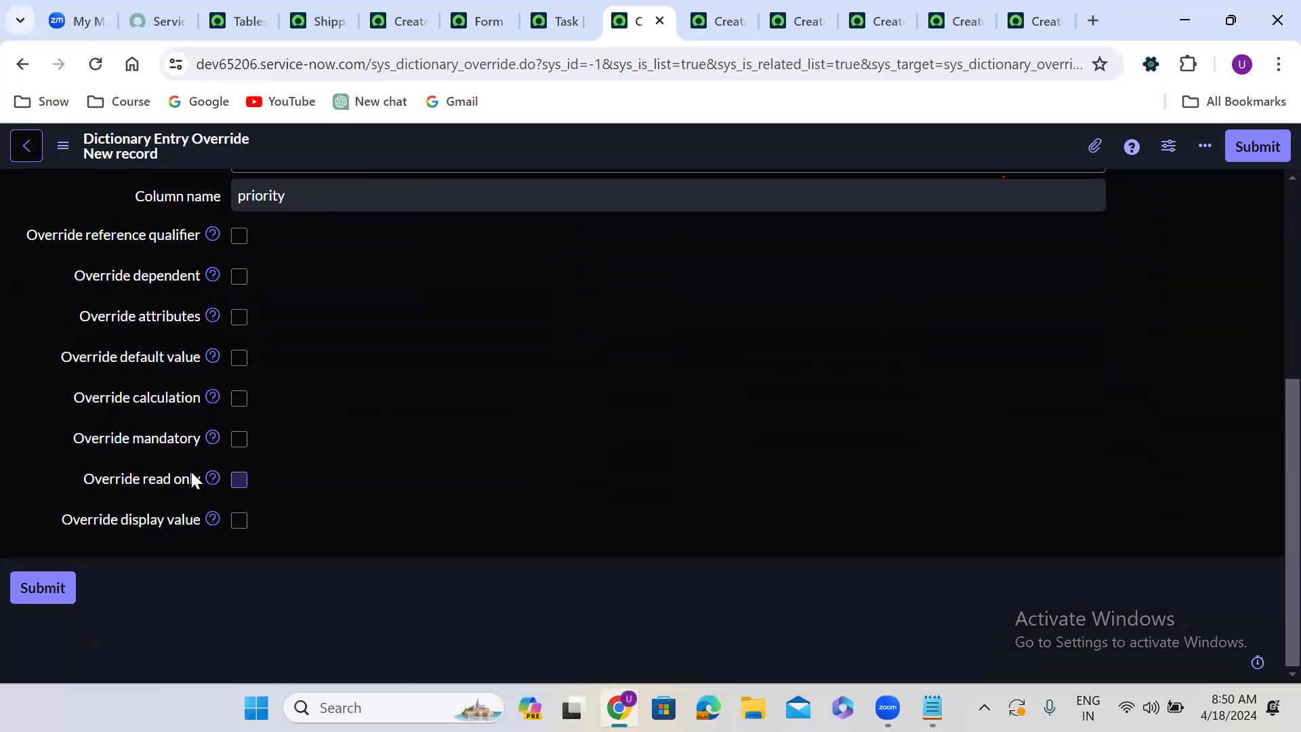
{"action": "left_click", "coordinate": [240, 480]}
{"action": "left_click", "coordinate": [239, 521]}
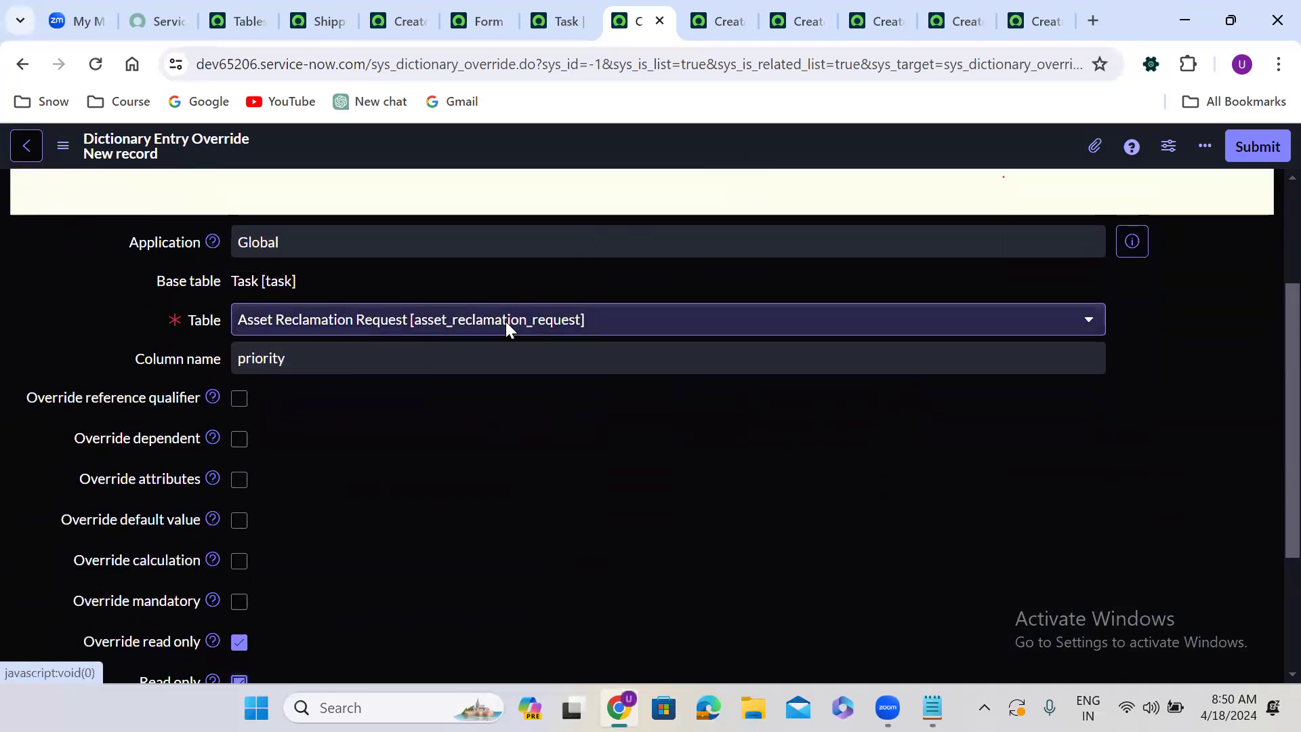
{"action": "left_click", "coordinate": [506, 321]}
{"action": "type", "text": "hipp"}
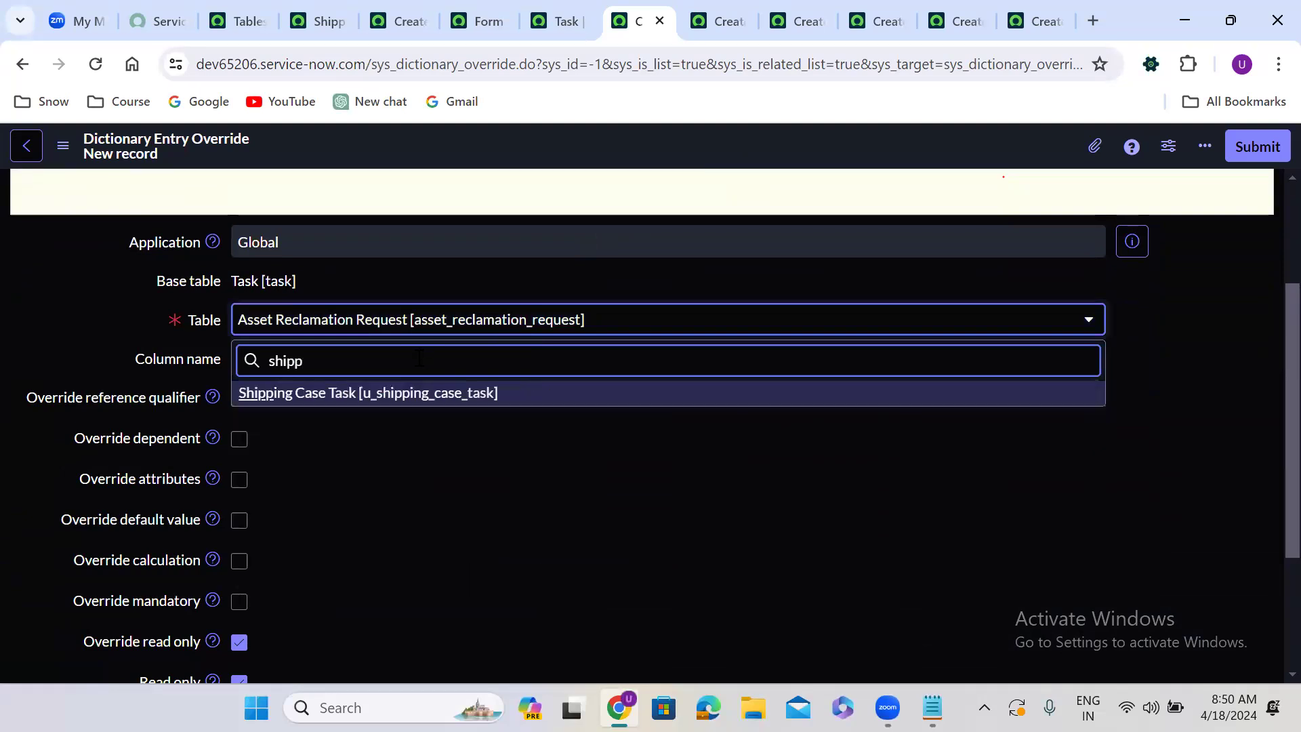
{"action": "left_click", "coordinate": [439, 400]}
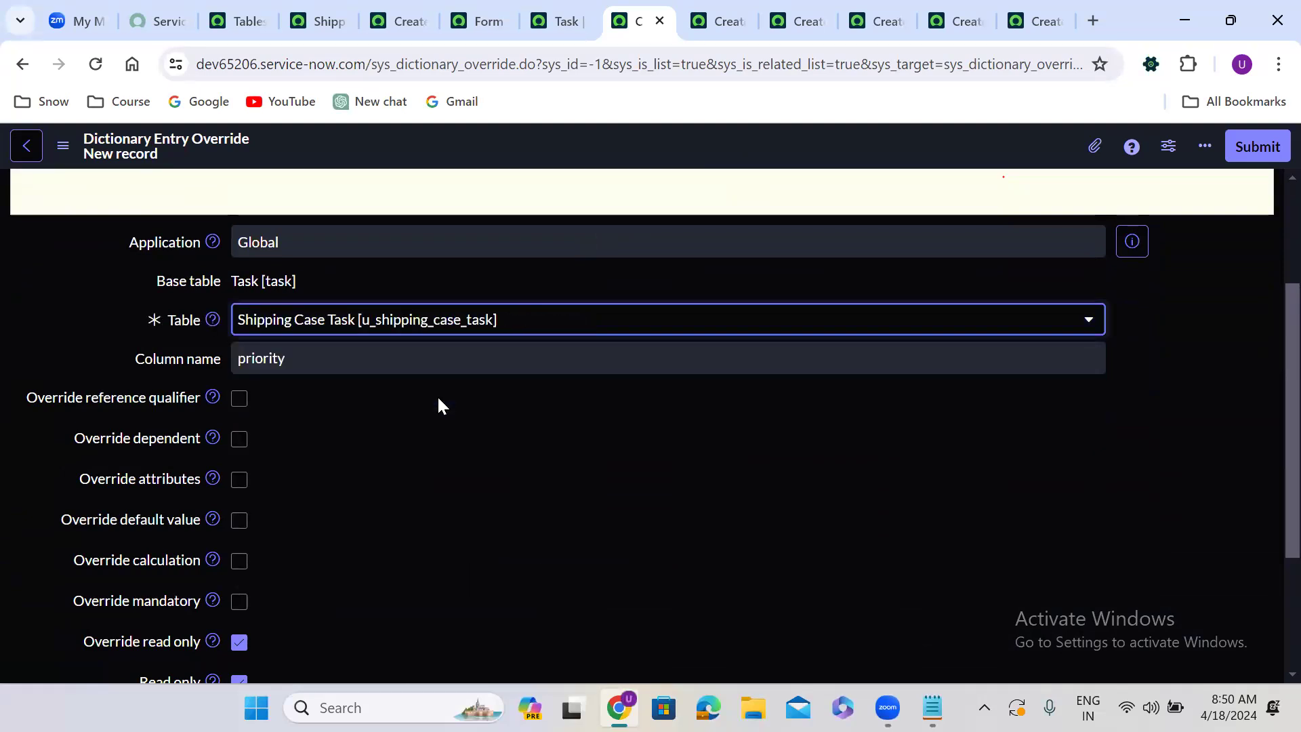
{"action": "left_click", "coordinate": [1261, 139]}
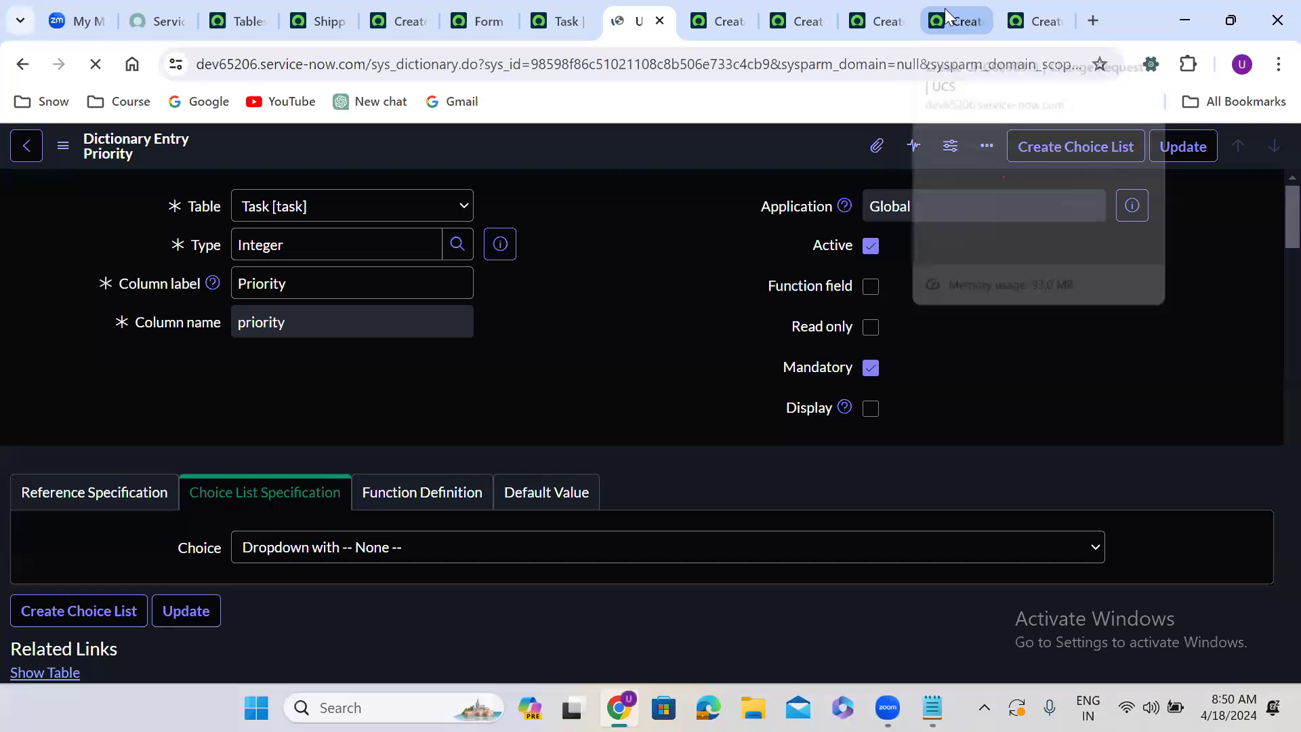
Reload the new Change Request form and confirm Priority is still editable, leaving it at 4 - Low.
{"action": "left_click", "coordinate": [948, 16]}
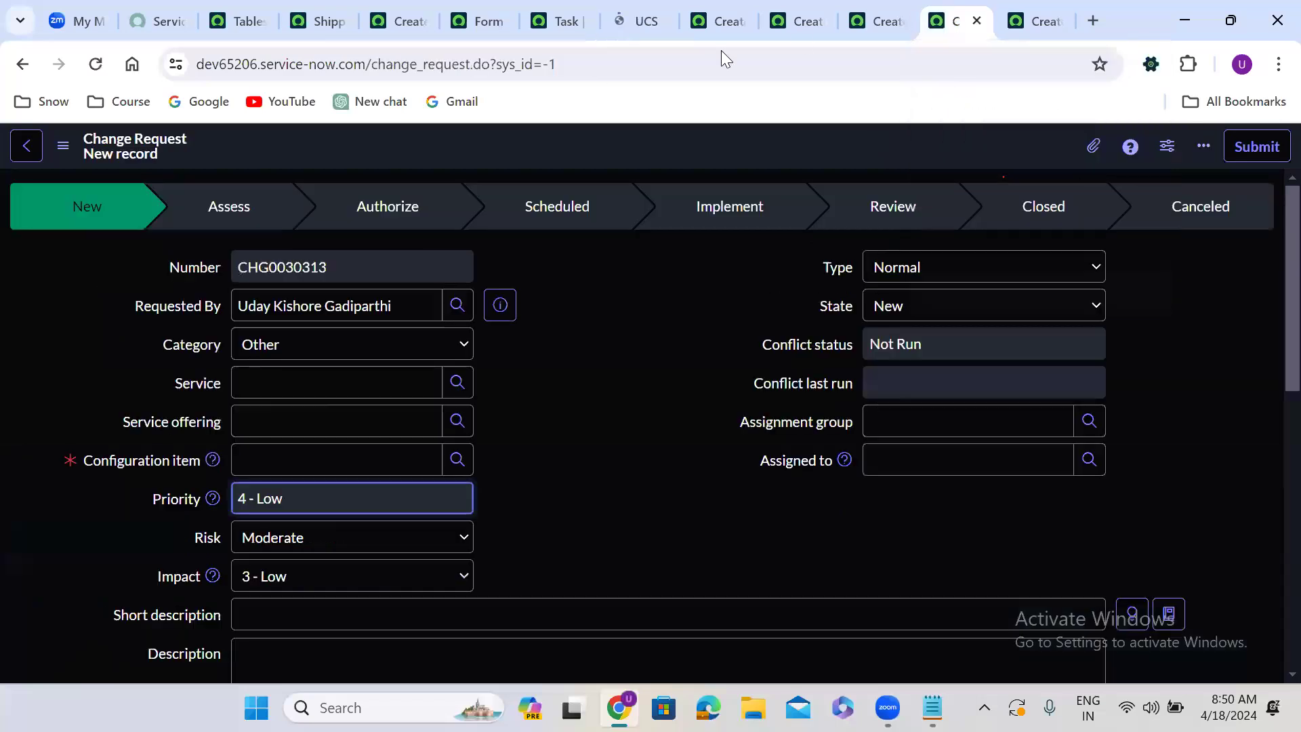
{"action": "left_click", "coordinate": [95, 64]}
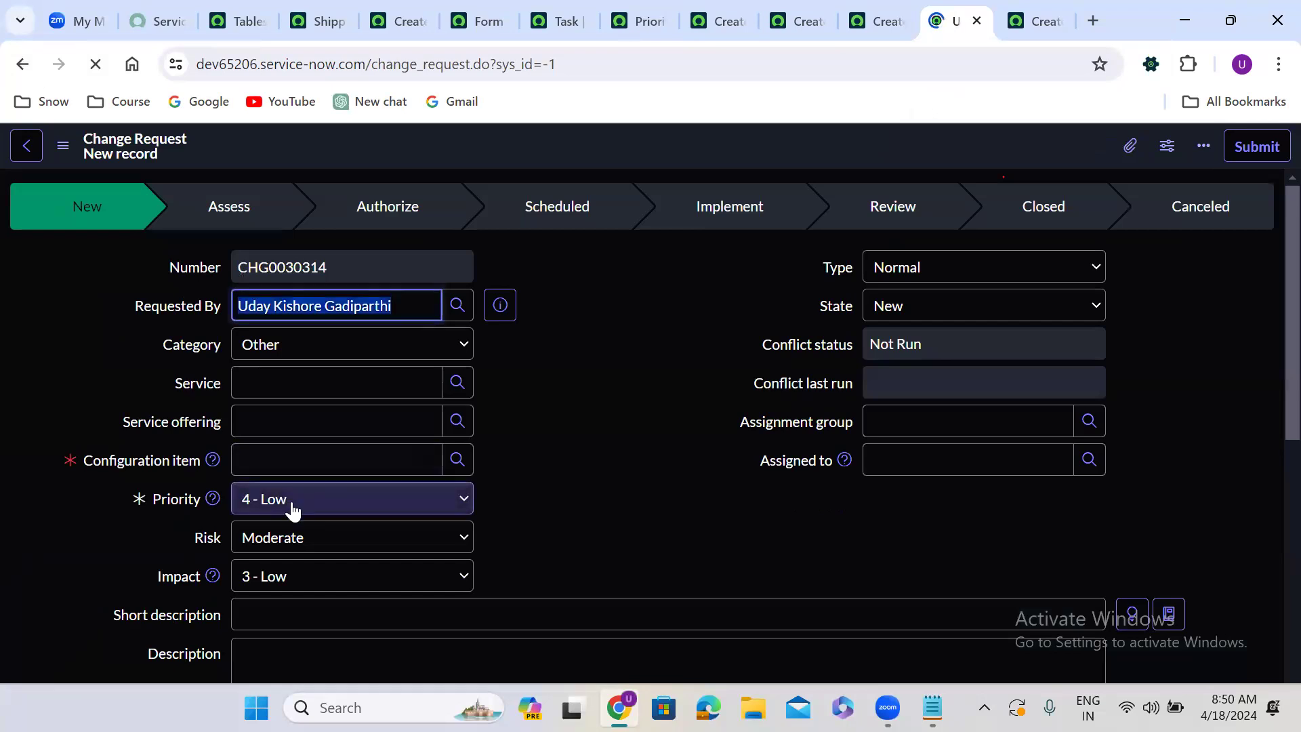
{"action": "left_click", "coordinate": [293, 510]}
{"action": "left_click", "coordinate": [572, 389]}
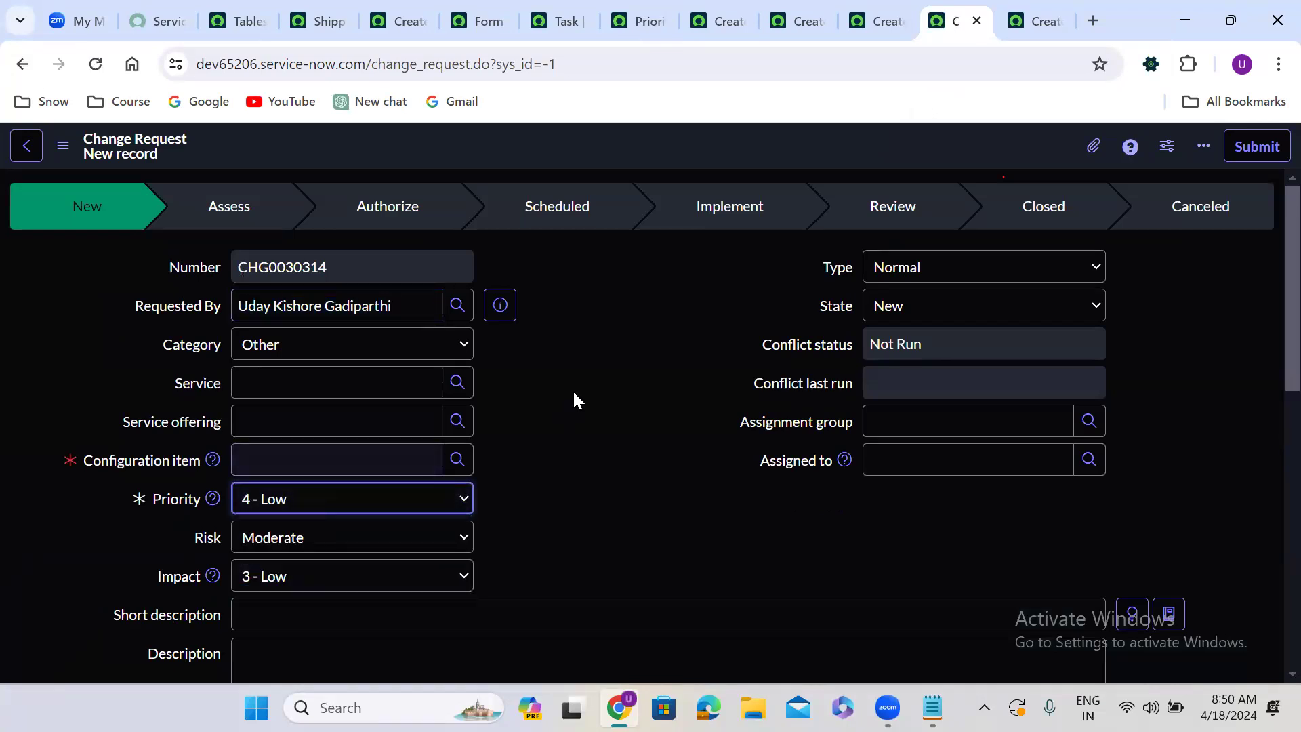
Reload the new Shipping Case Task form and confirm Priority is now read-only.
{"action": "left_click", "coordinate": [397, 31]}
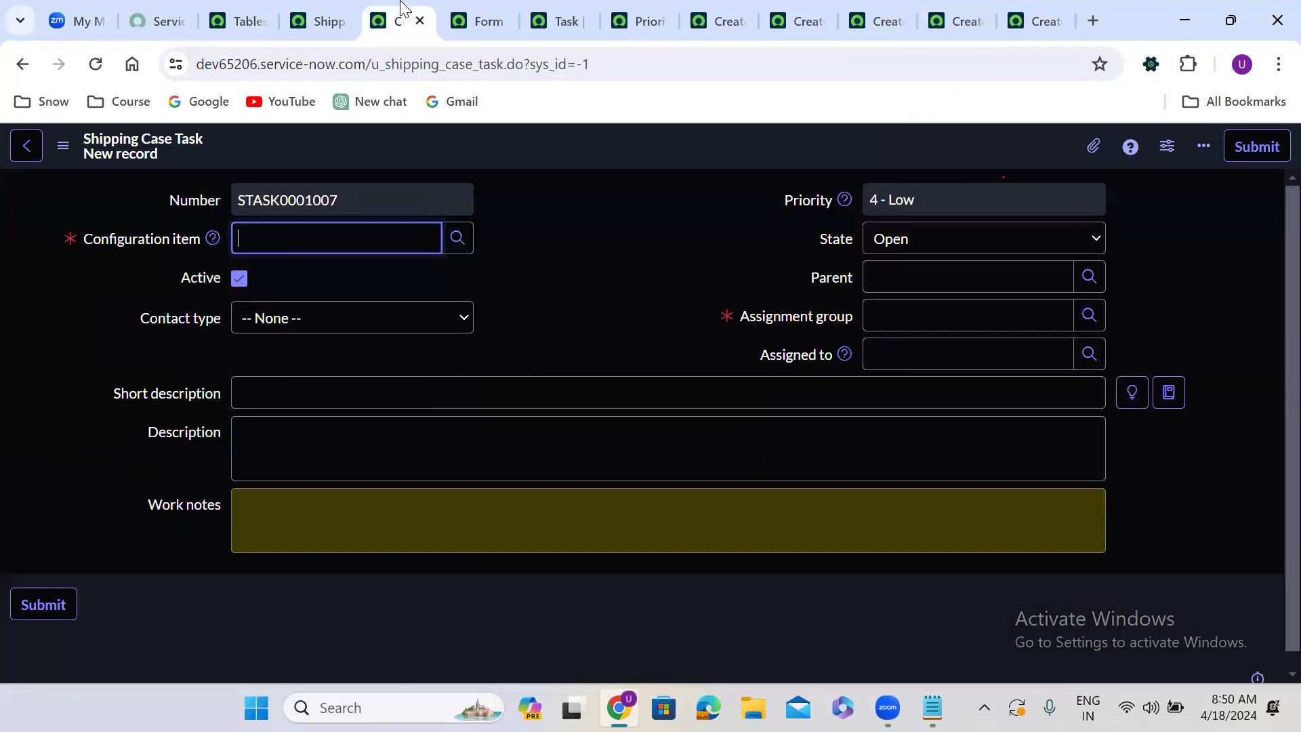
{"action": "left_click", "coordinate": [95, 62]}
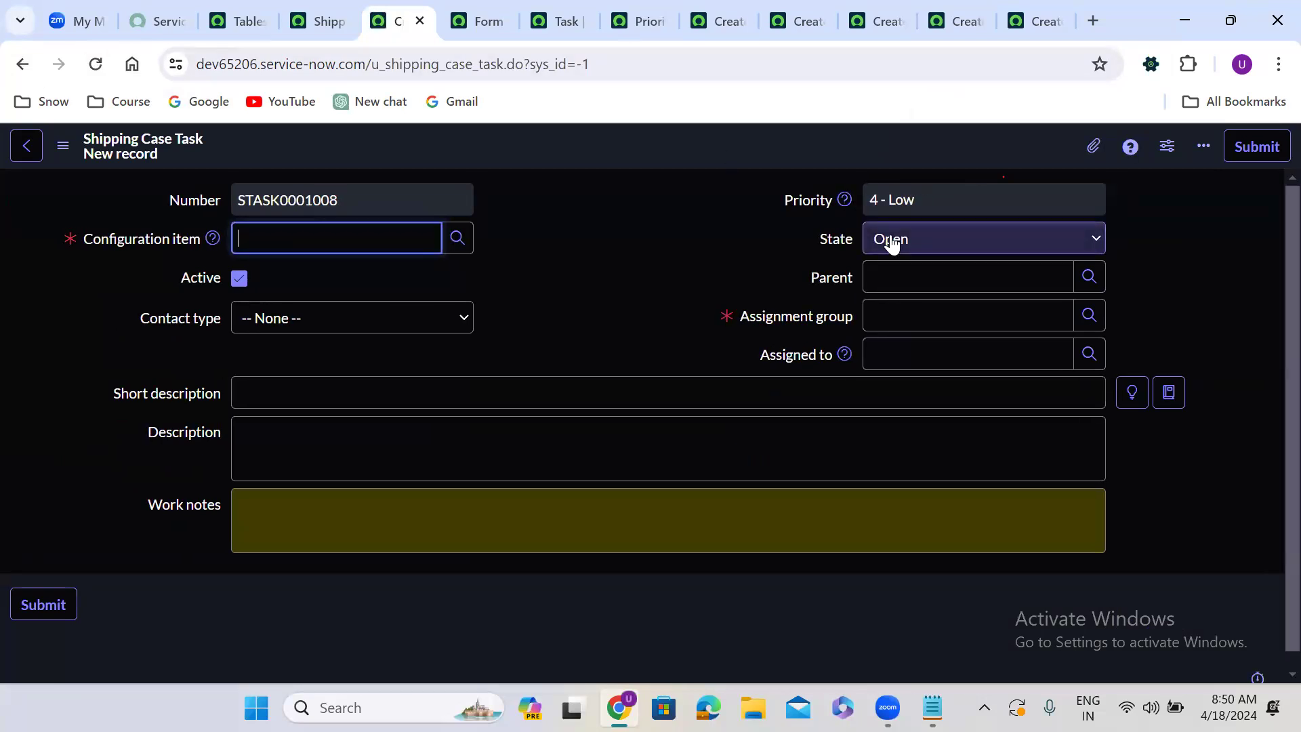
{"action": "left_click", "coordinate": [915, 201]}
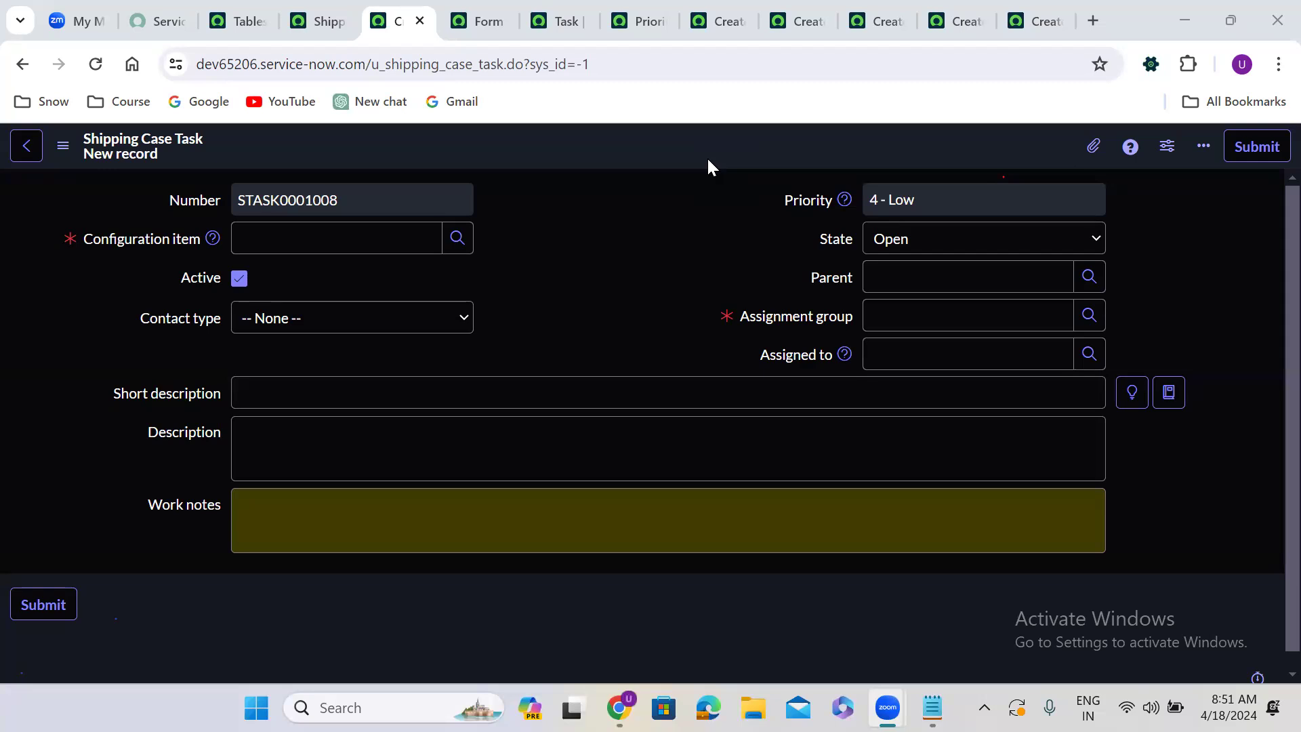
{"action": "left_click", "coordinate": [295, 321]}
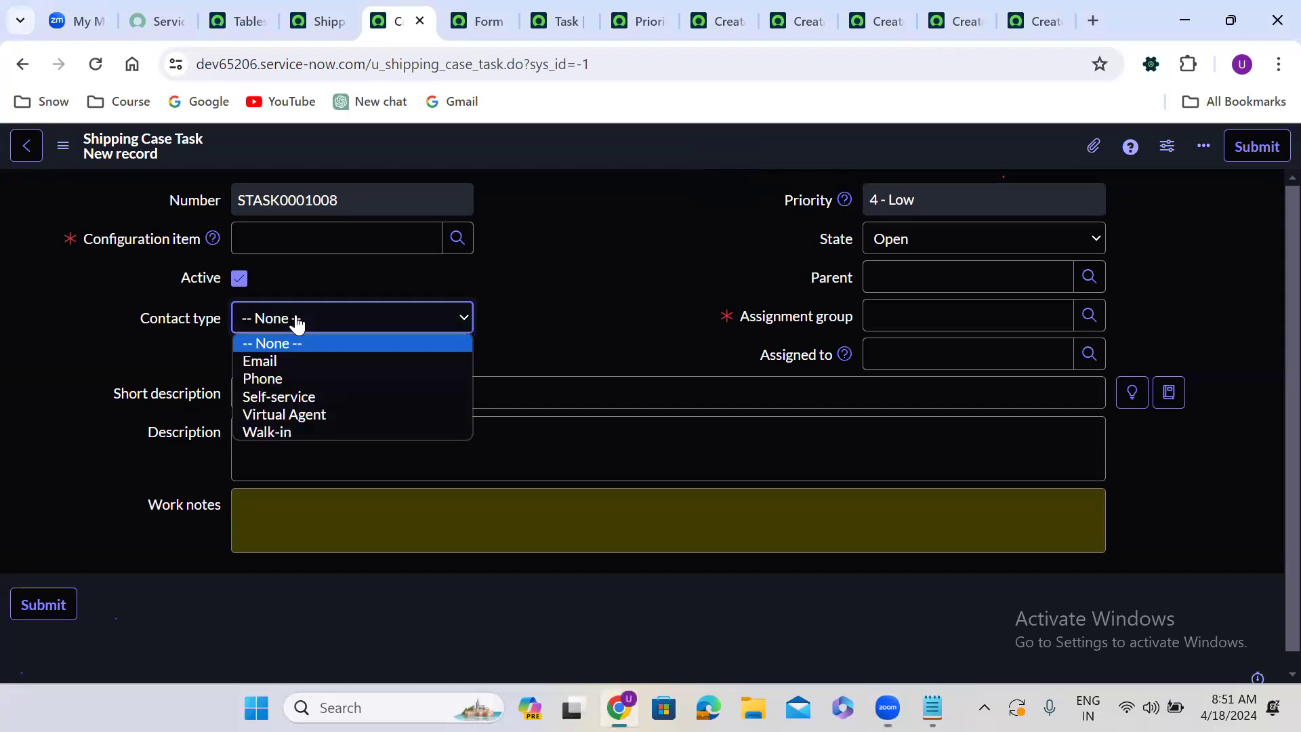
{"action": "left_click", "coordinate": [579, 226]}
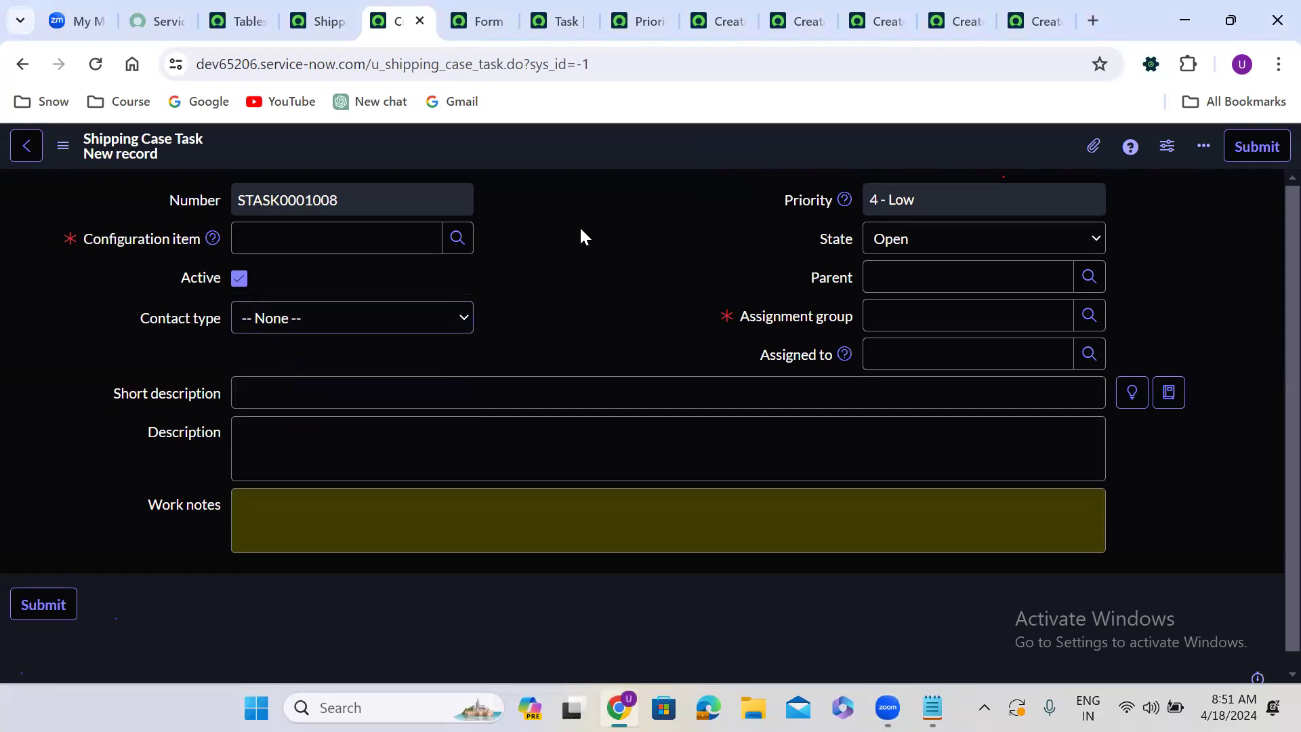
{"action": "double_click", "coordinate": [580, 226]}
{"action": "left_click", "coordinate": [323, 341]}
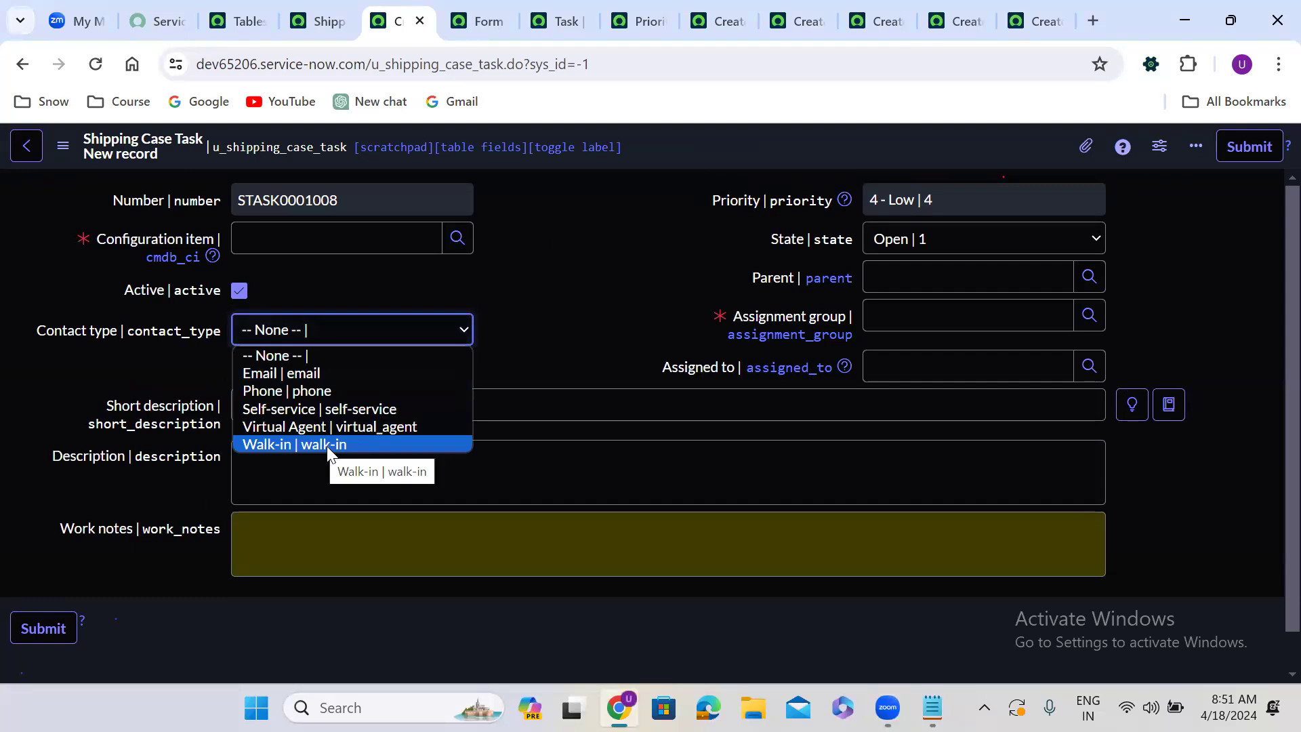
{"action": "left_click", "coordinate": [569, 249]}
{"action": "double_click", "coordinate": [569, 249]}
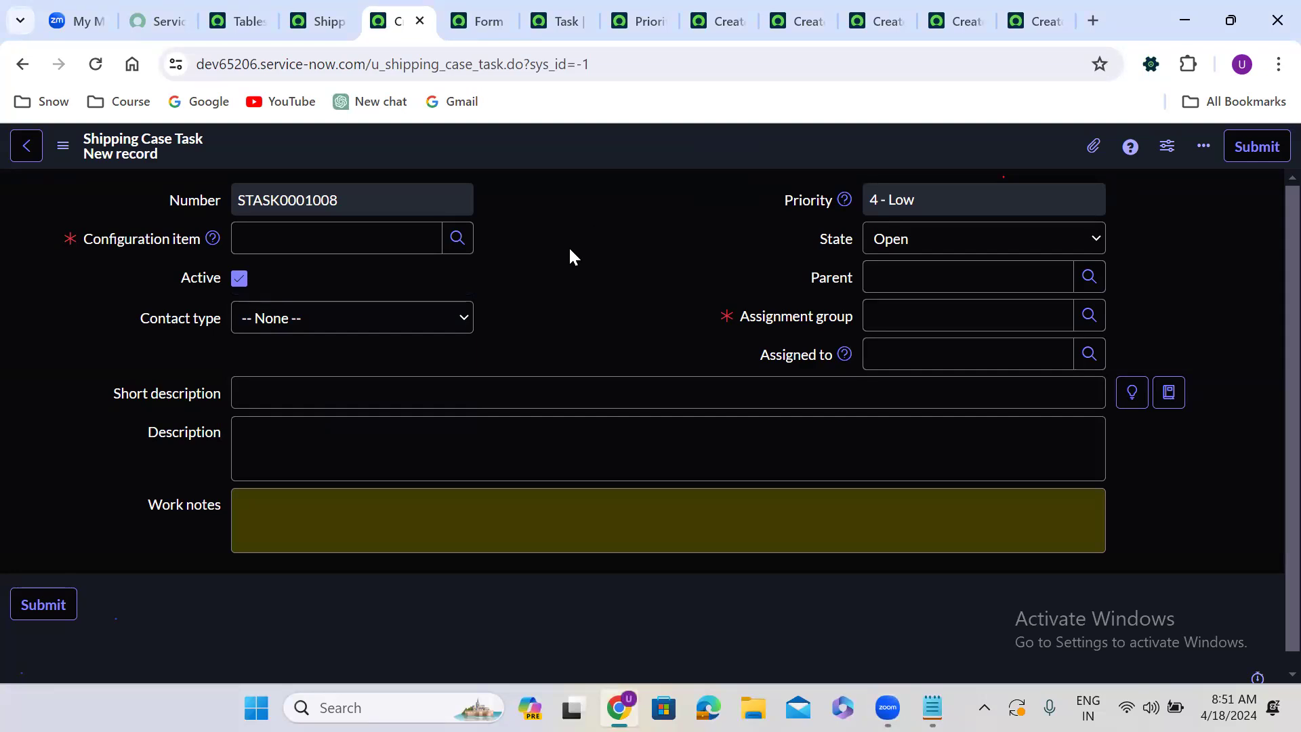
{"action": "left_click", "coordinate": [189, 324]}
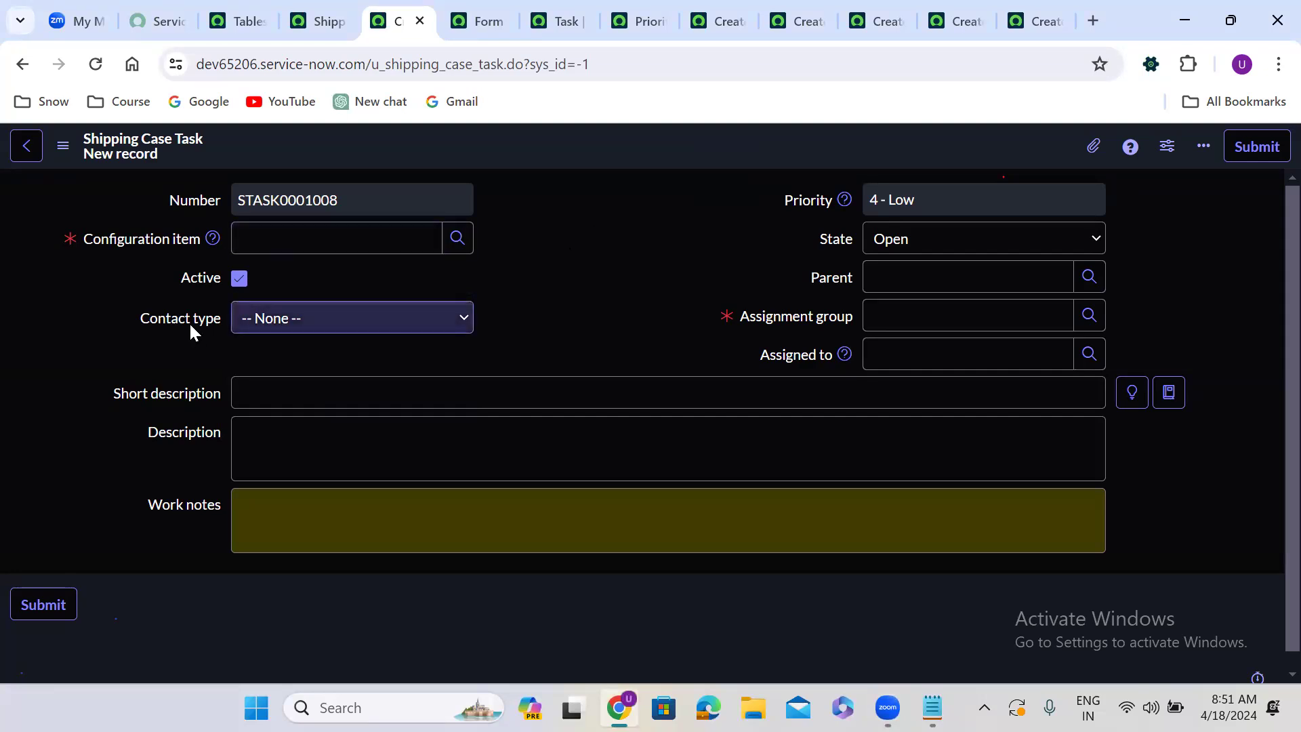
{"action": "left_click", "coordinate": [556, 21]}
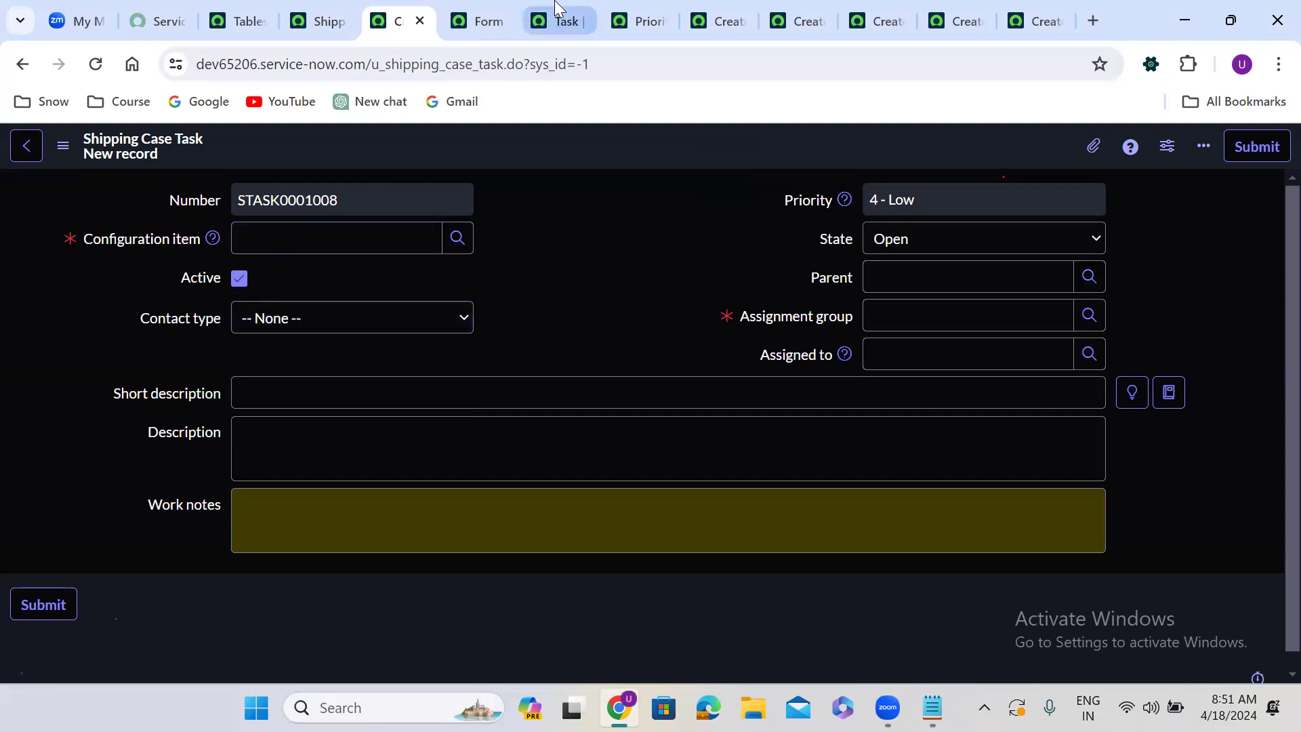
Filter the Task table columns by Column label 'contact'.
{"action": "double_click", "coordinate": [291, 308]}
{"action": "type", "text": "contact"}
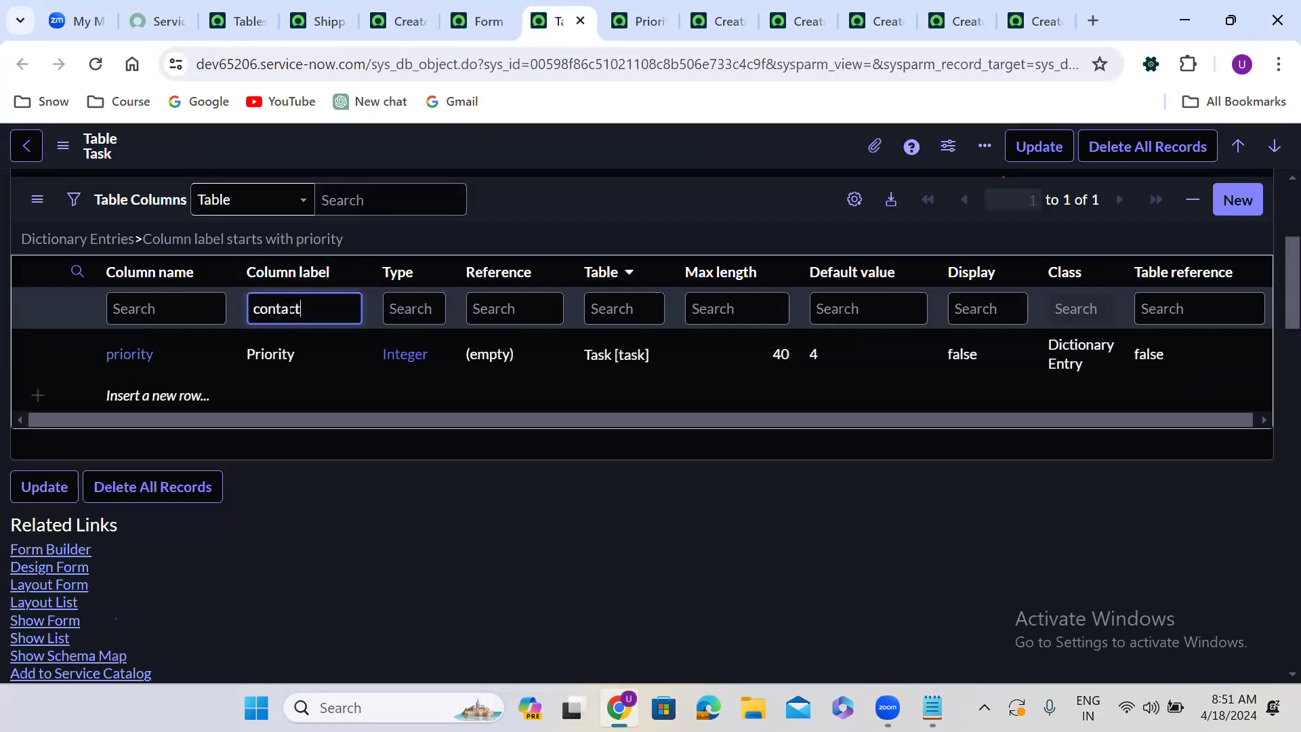
{"action": "key", "text": "Return"}
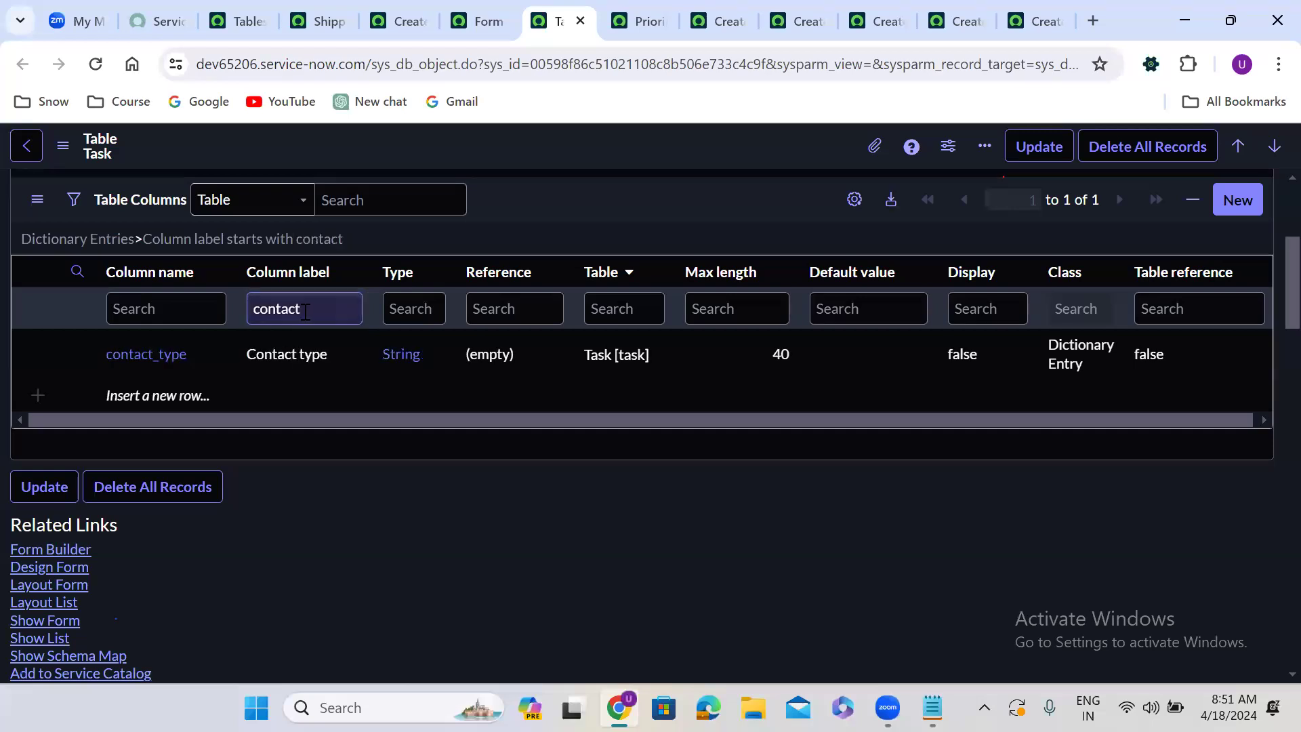
Open the contact_type dictionary entry in a new tab and start a new Dictionary Override.
{"action": "right_click", "coordinate": [76, 352]}
{"action": "left_click", "coordinate": [170, 375]}
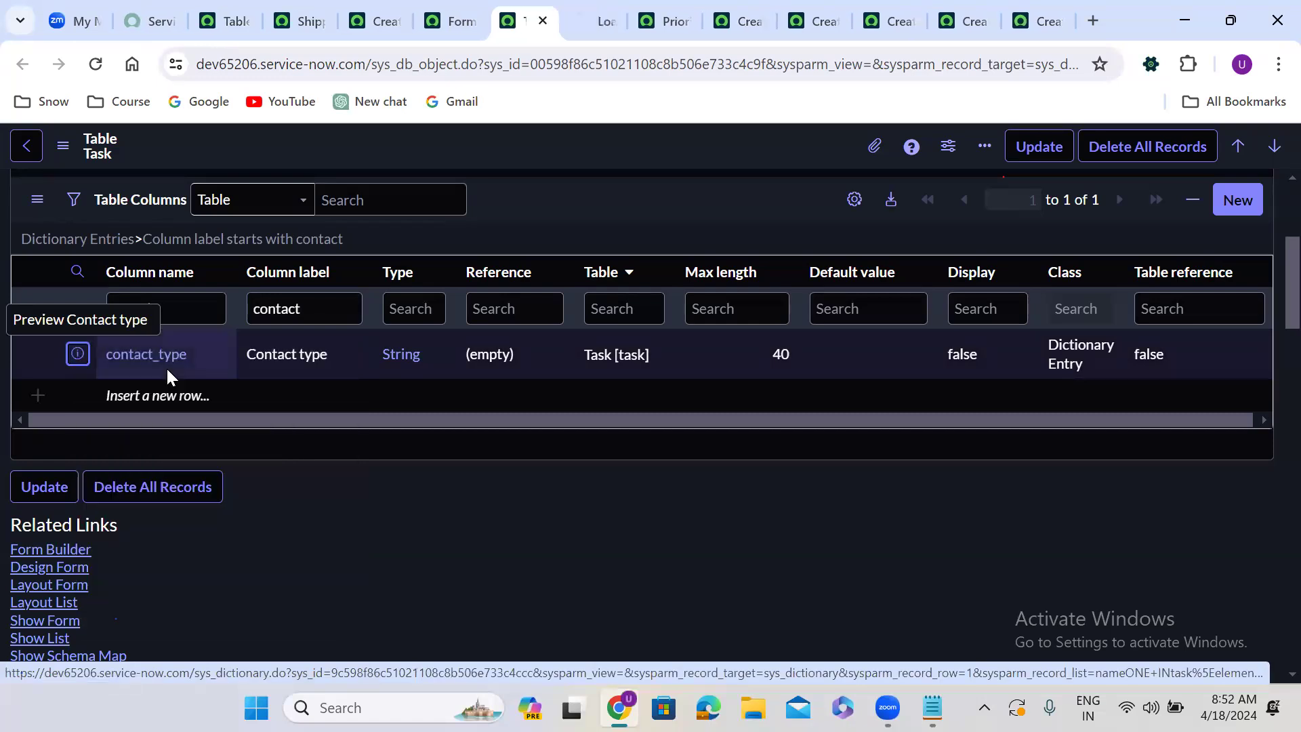
{"action": "left_click", "coordinate": [577, 9]}
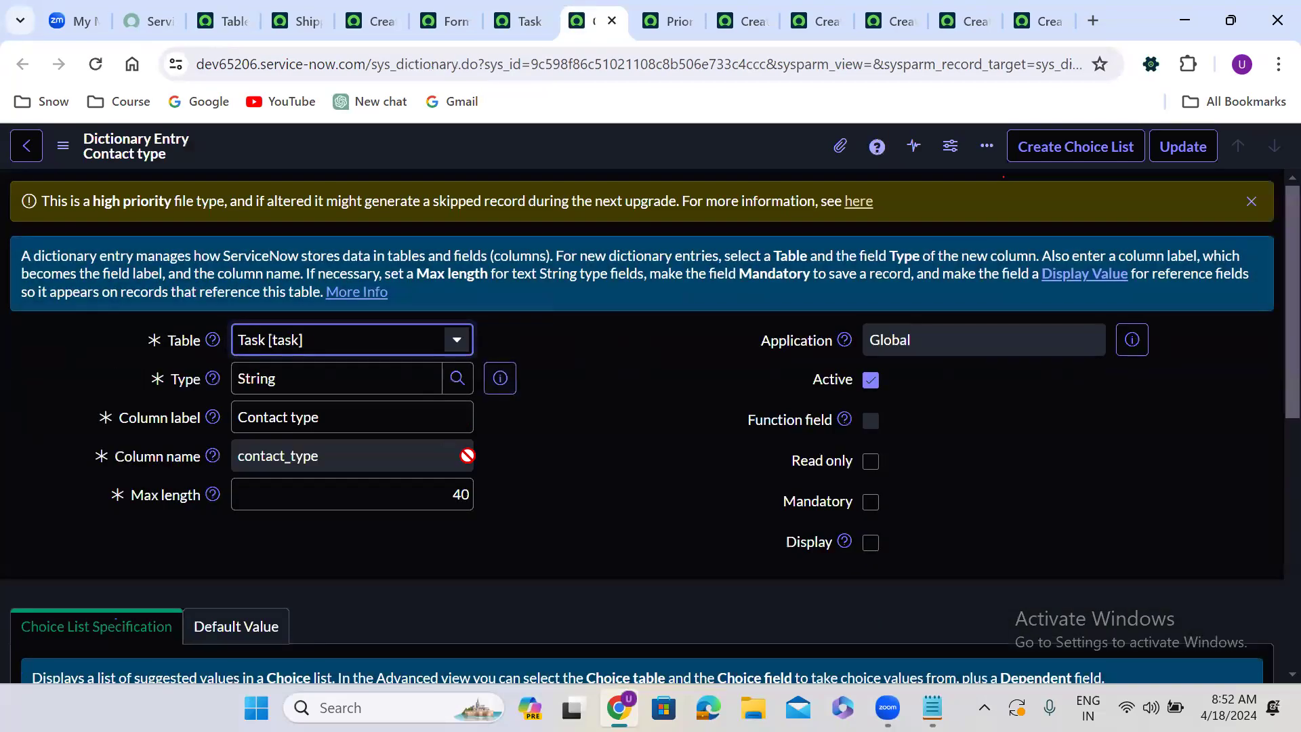
{"action": "scroll", "coordinate": [509, 482], "scroll_direction": "down", "scroll_amount": 1}
{"action": "scroll", "coordinate": [509, 482], "scroll_direction": "down", "scroll_amount": 10}
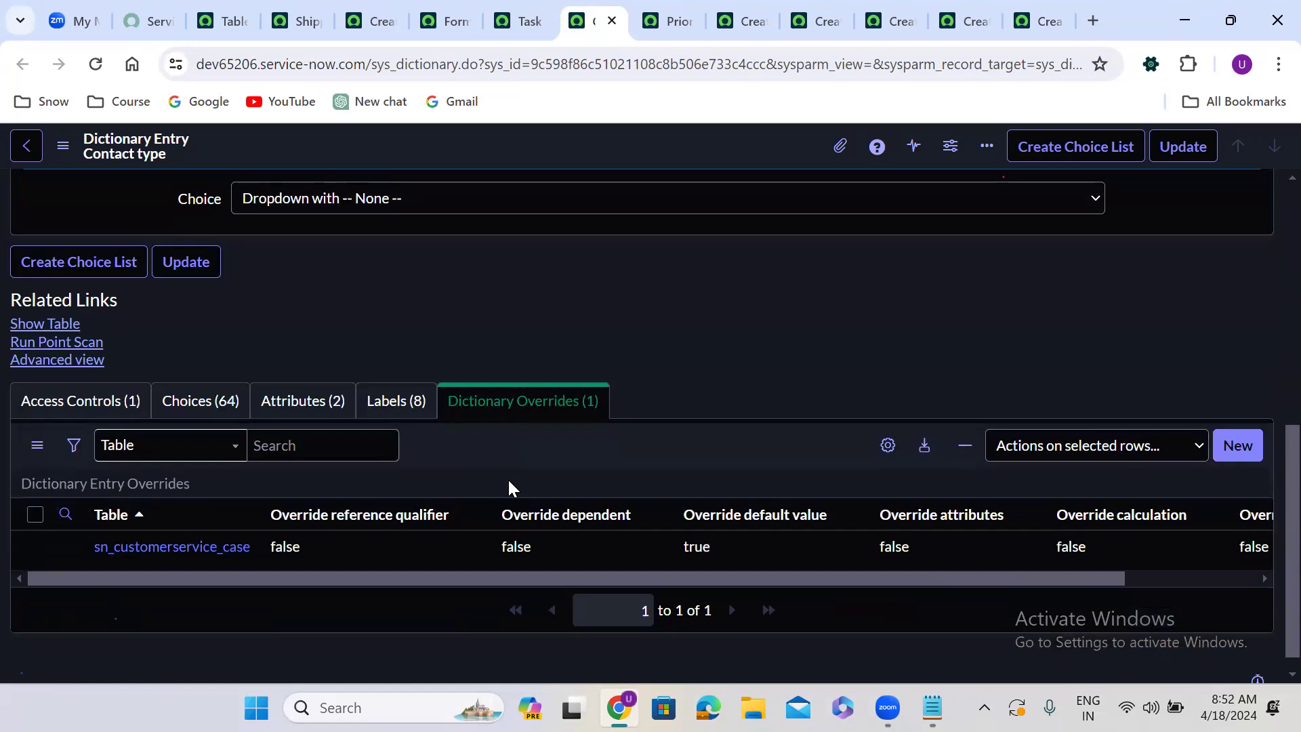
{"action": "left_click", "coordinate": [1245, 447]}
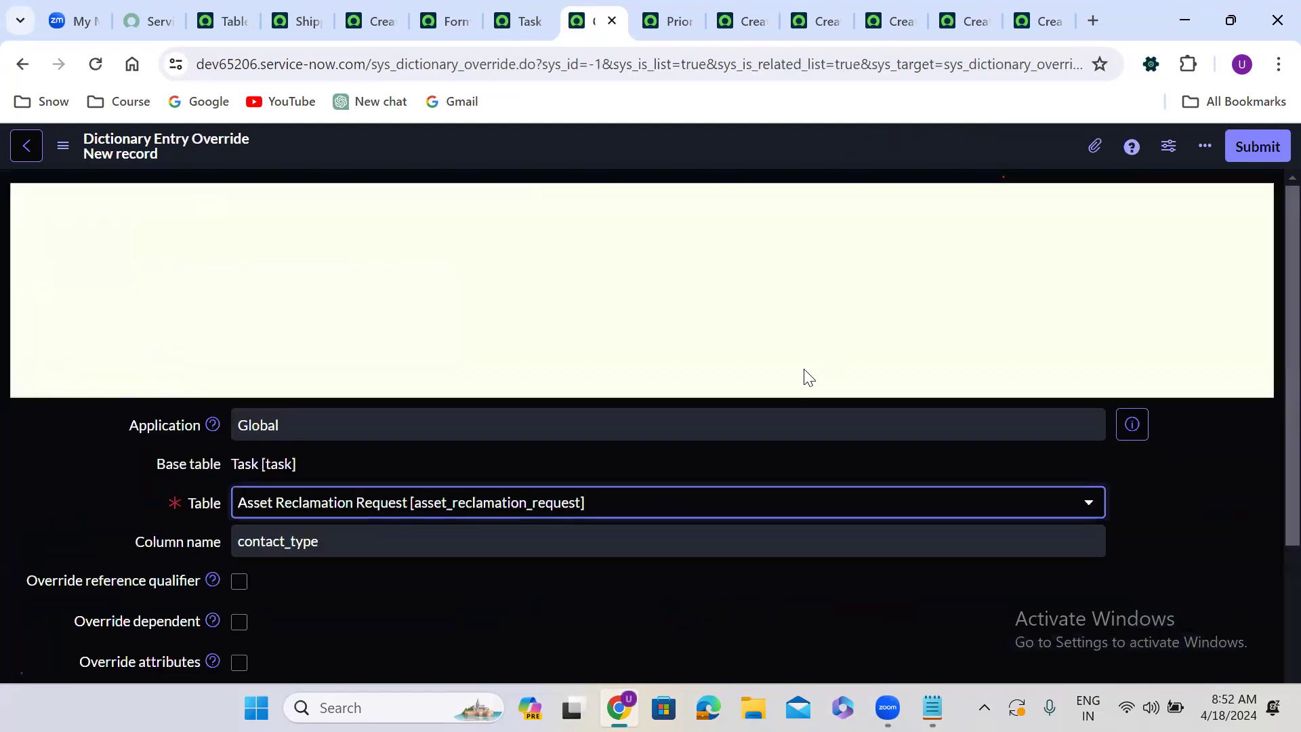
Submit a Shipping Case Task override of Contact type with default value walk-in.
{"action": "left_click", "coordinate": [419, 501]}
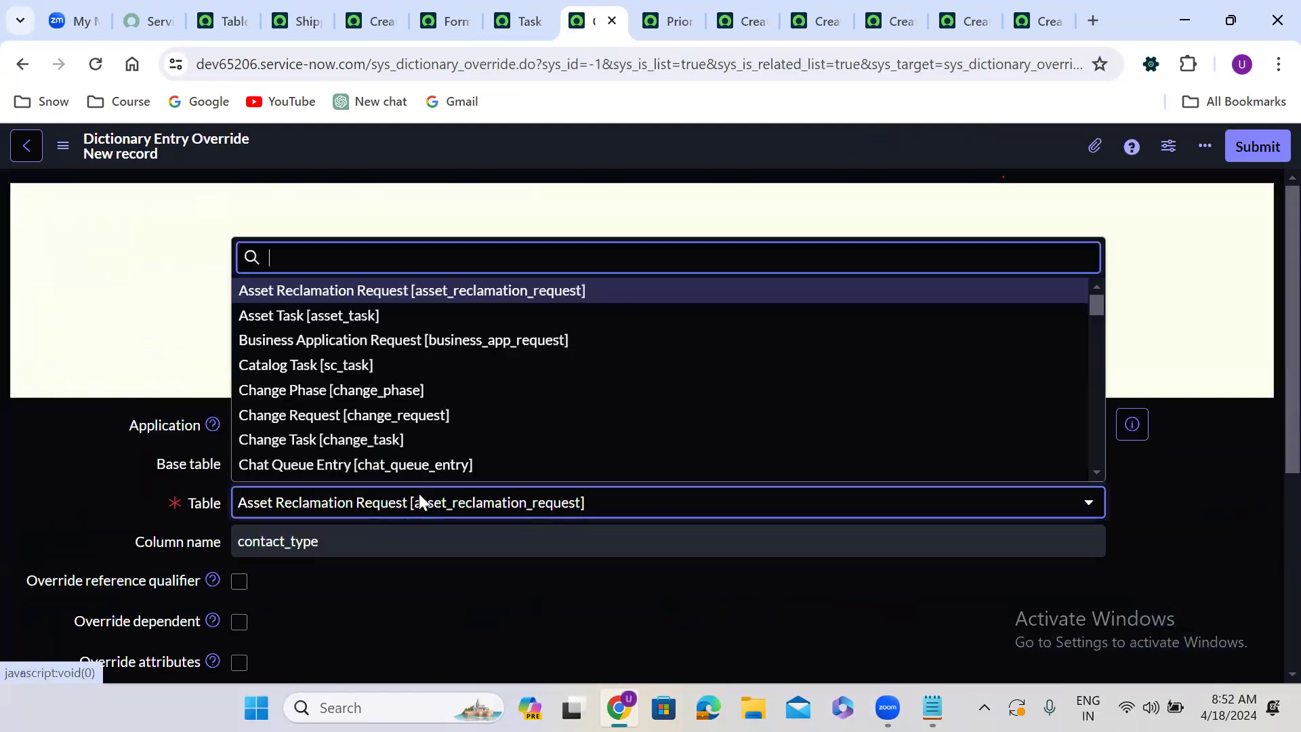
{"action": "type", "text": "shi"}
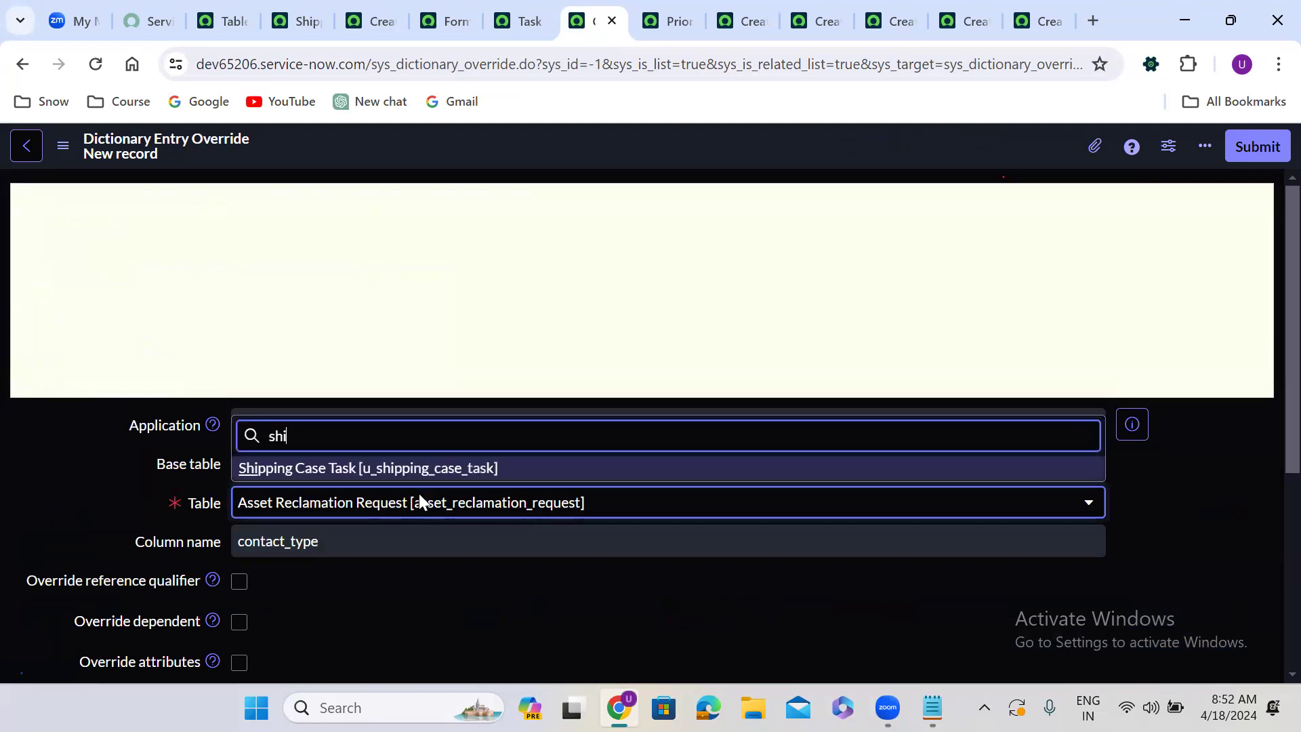
{"action": "left_click", "coordinate": [341, 471]}
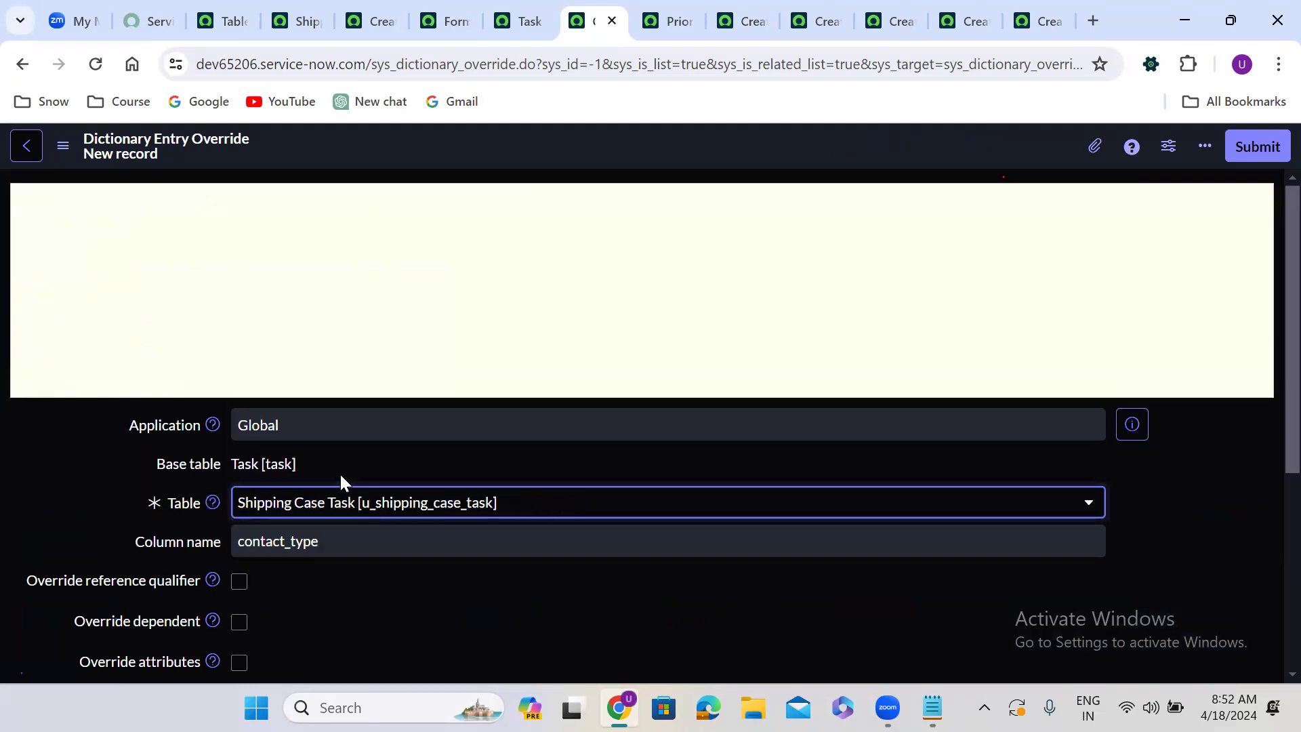
{"action": "scroll", "coordinate": [513, 326], "scroll_direction": "down", "scroll_amount": 3}
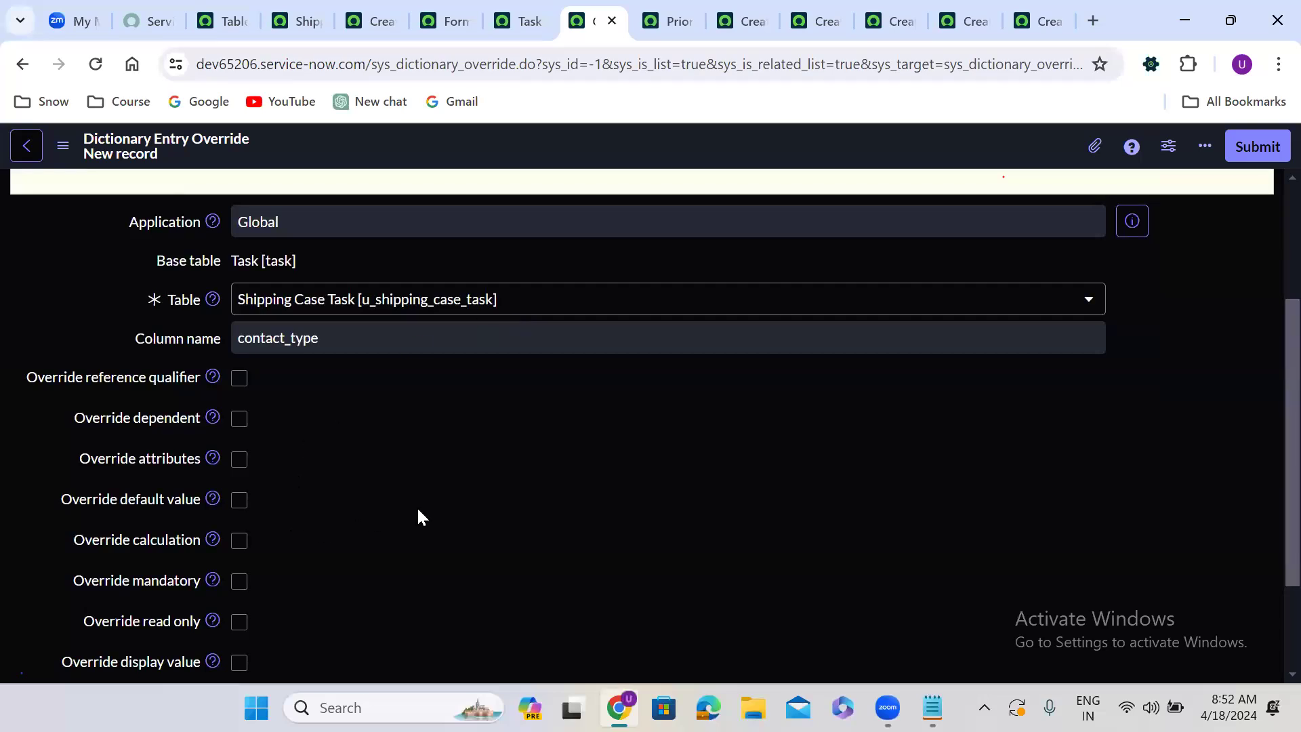
{"action": "scroll", "coordinate": [418, 517], "scroll_direction": "down", "scroll_amount": 1}
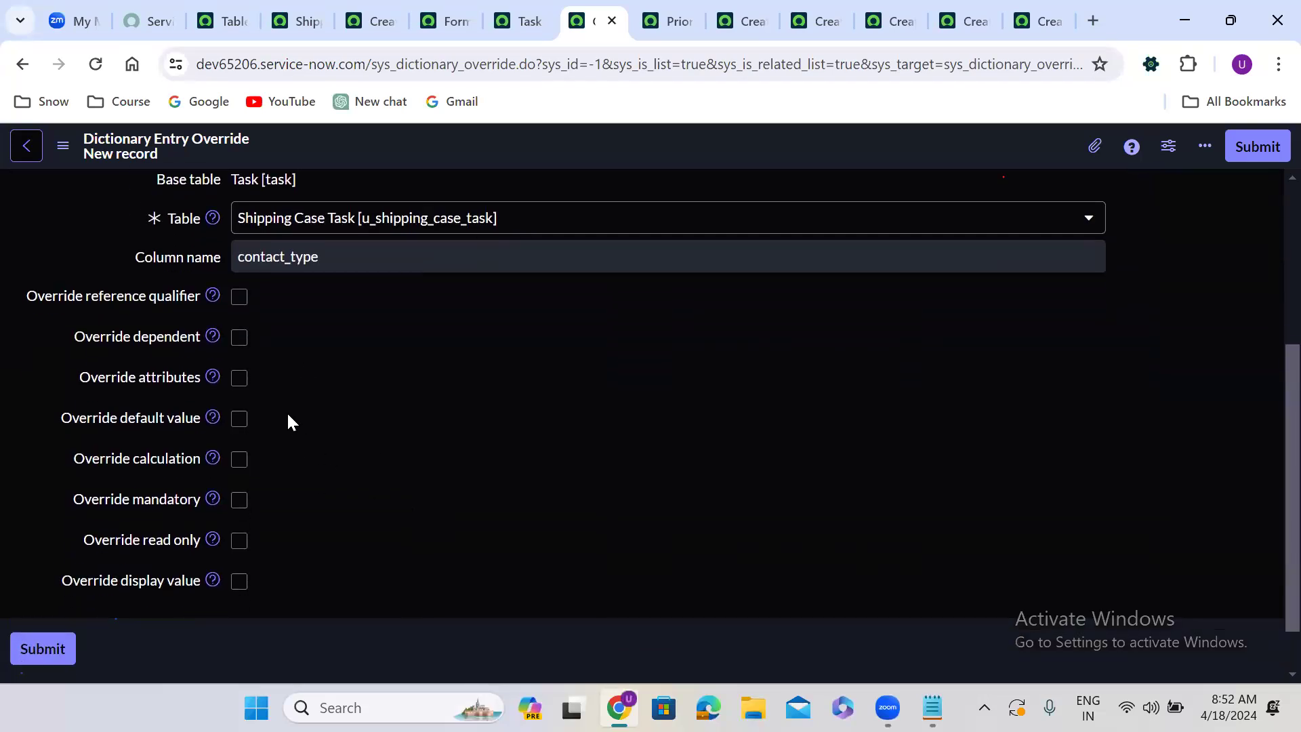
{"action": "left_click", "coordinate": [240, 419]}
{"action": "left_click", "coordinate": [266, 458]}
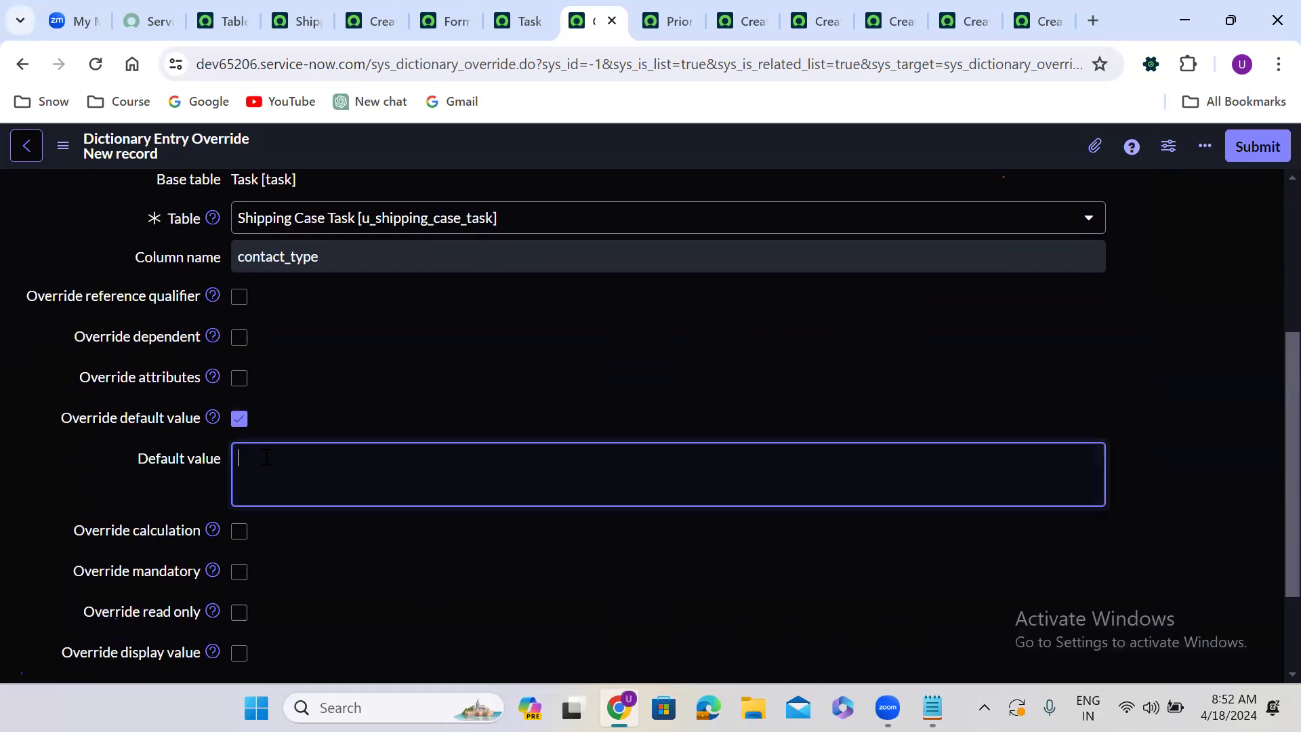
{"action": "type", "text": "walk-in"}
{"action": "left_click", "coordinate": [1258, 146]}
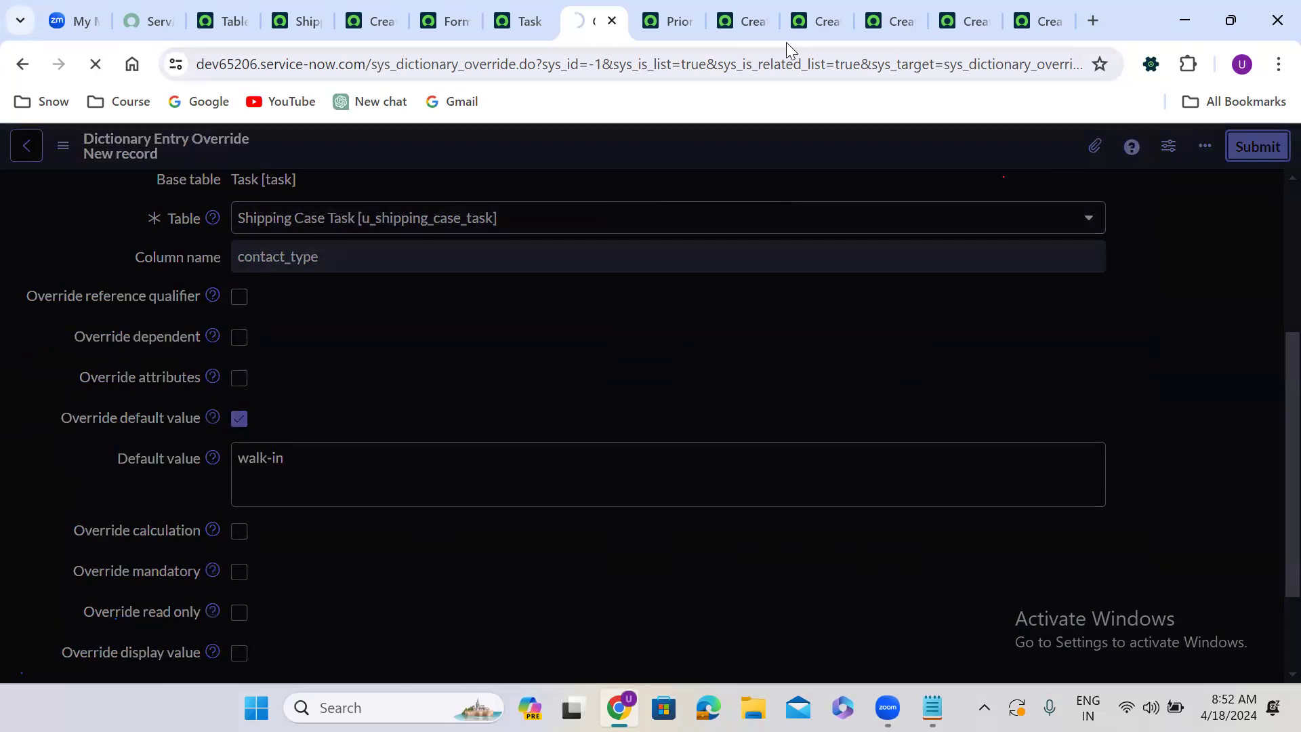
{"action": "left_click", "coordinate": [749, 19]}
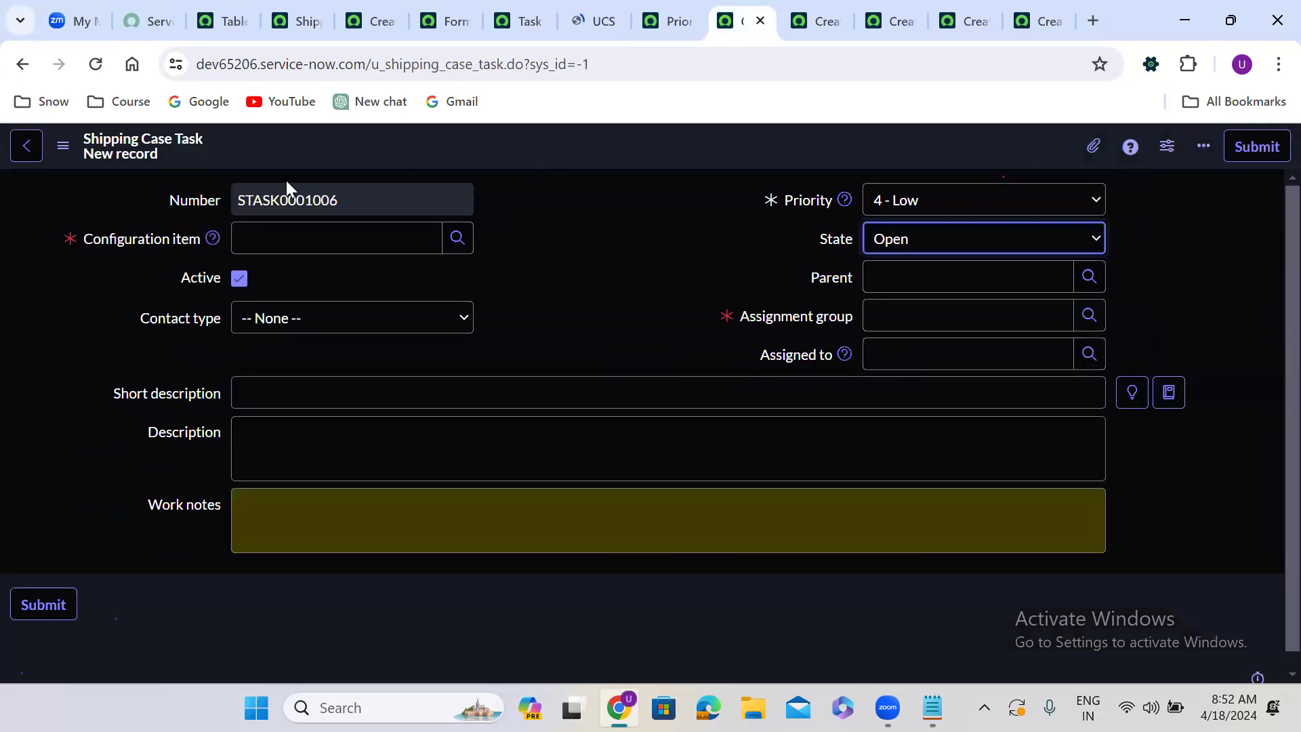
{"action": "left_click", "coordinate": [820, 19]}
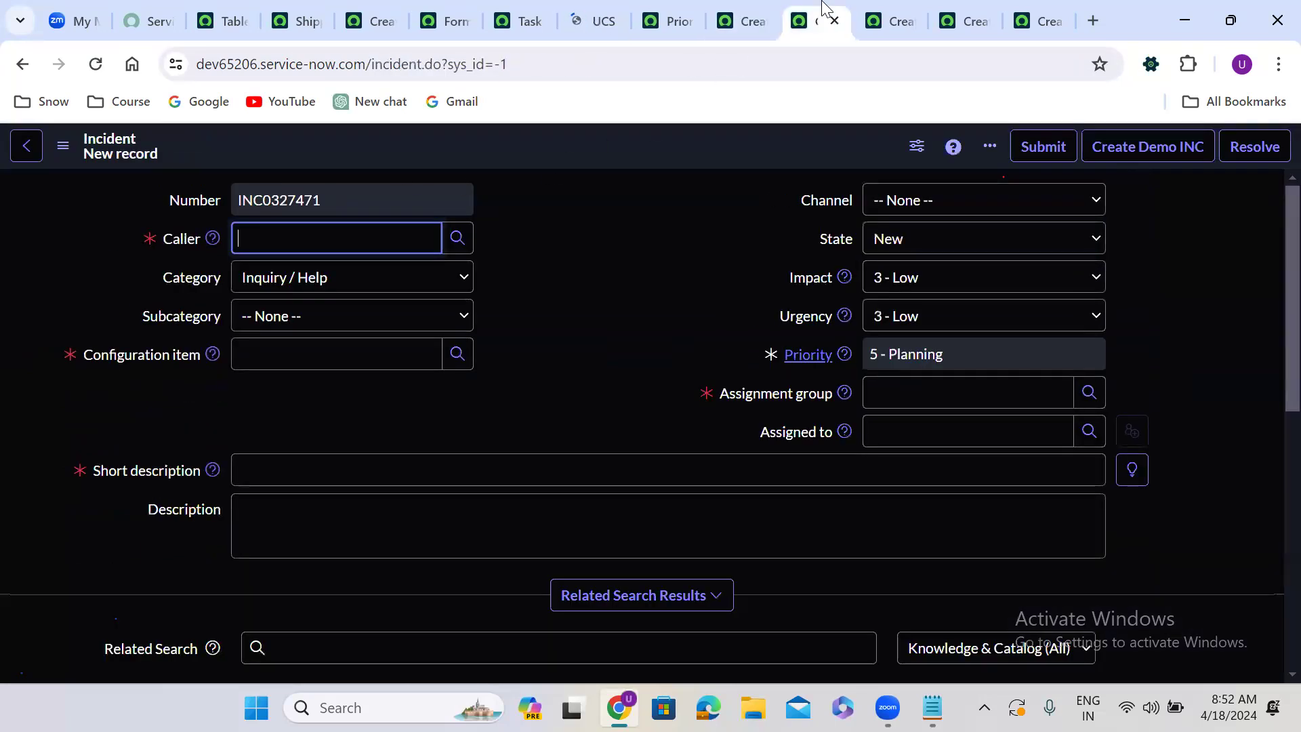
{"action": "left_click", "coordinate": [887, 202]}
{"action": "left_click", "coordinate": [859, 208]}
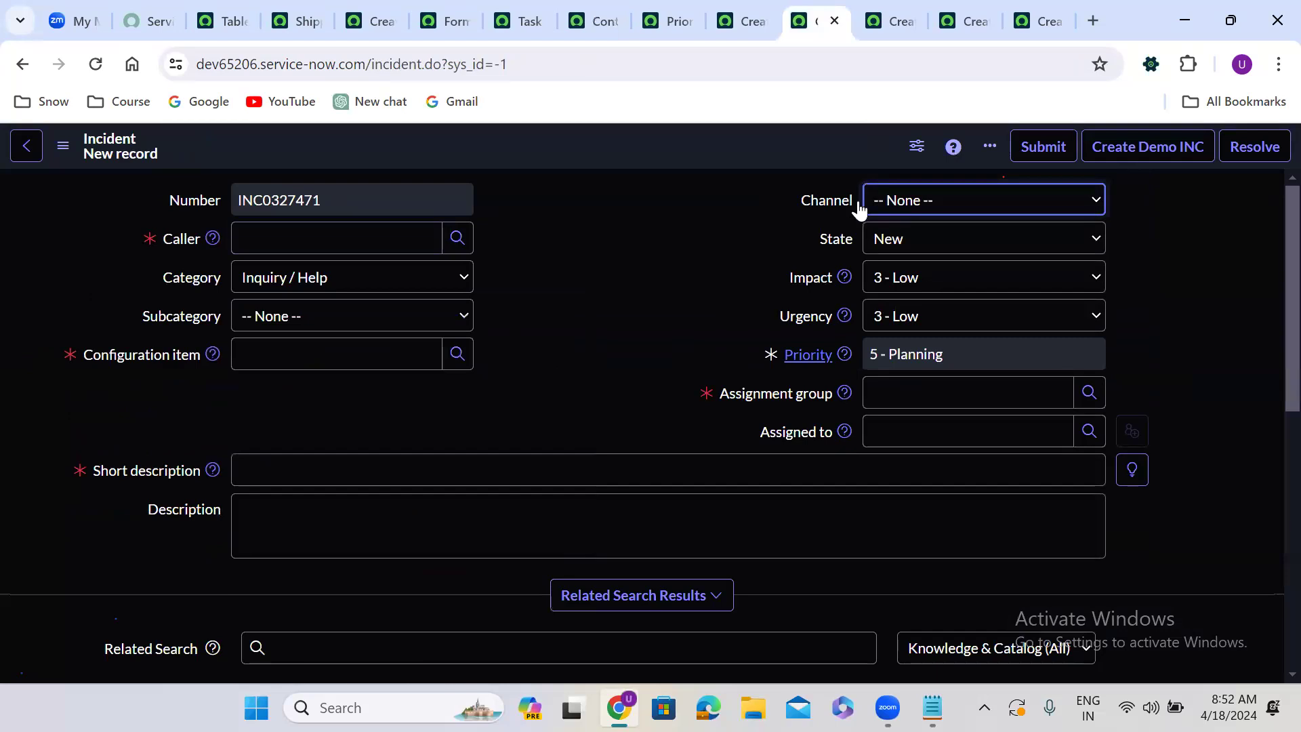
{"action": "double_click", "coordinate": [705, 209]}
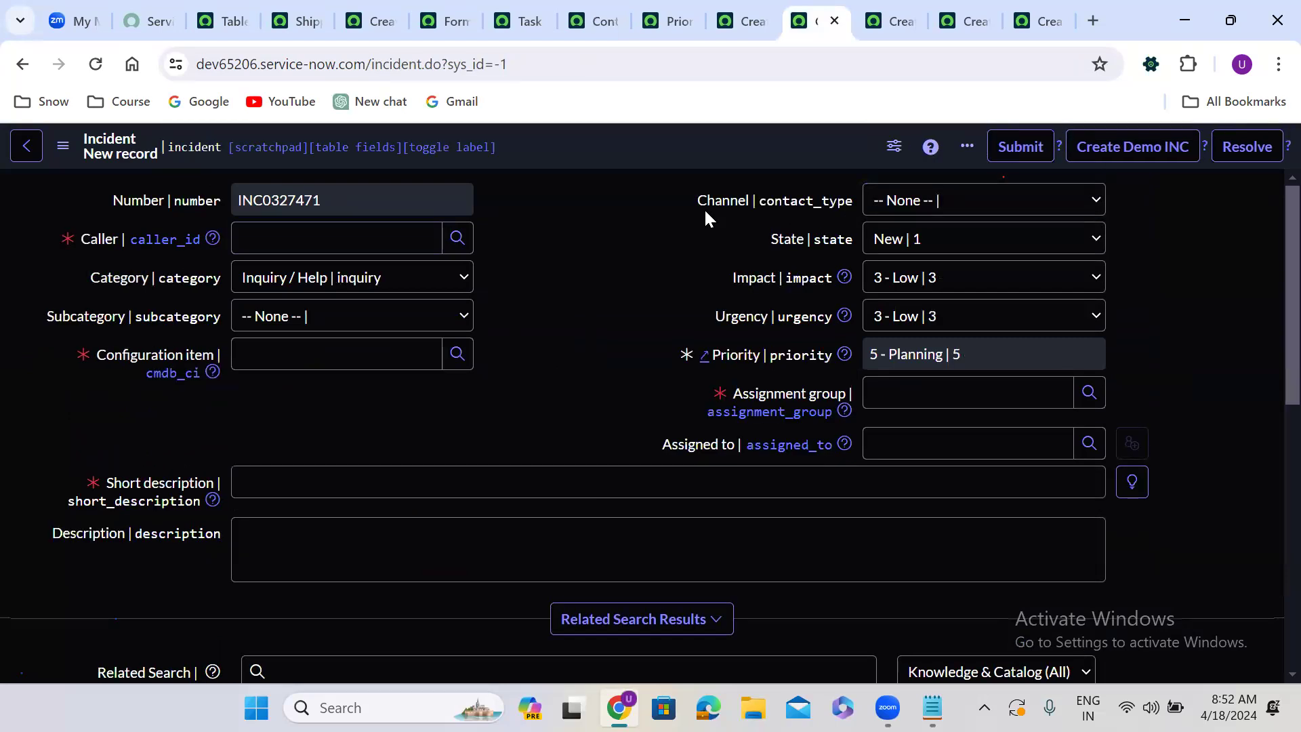
{"action": "double_click", "coordinate": [604, 219]}
{"action": "left_click", "coordinate": [96, 64]}
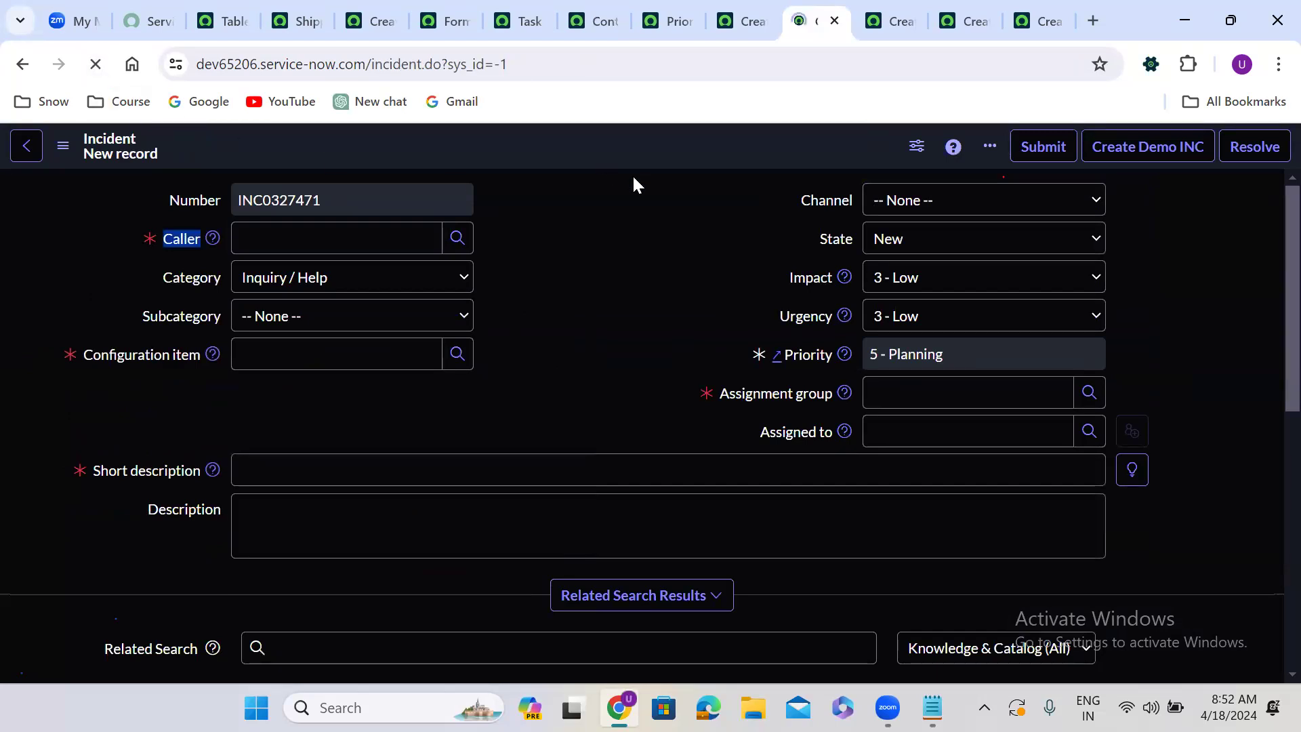
{"action": "left_click", "coordinate": [892, 6]}
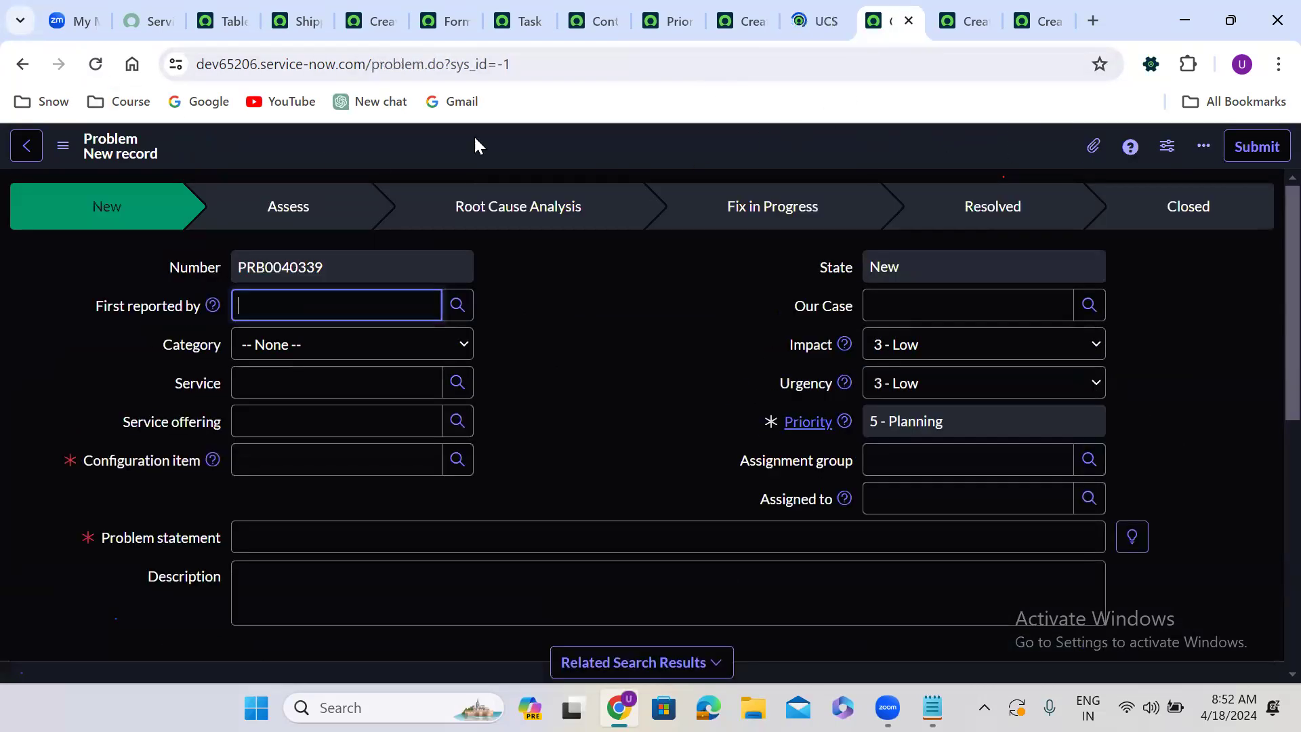
{"action": "left_click", "coordinate": [966, 12]}
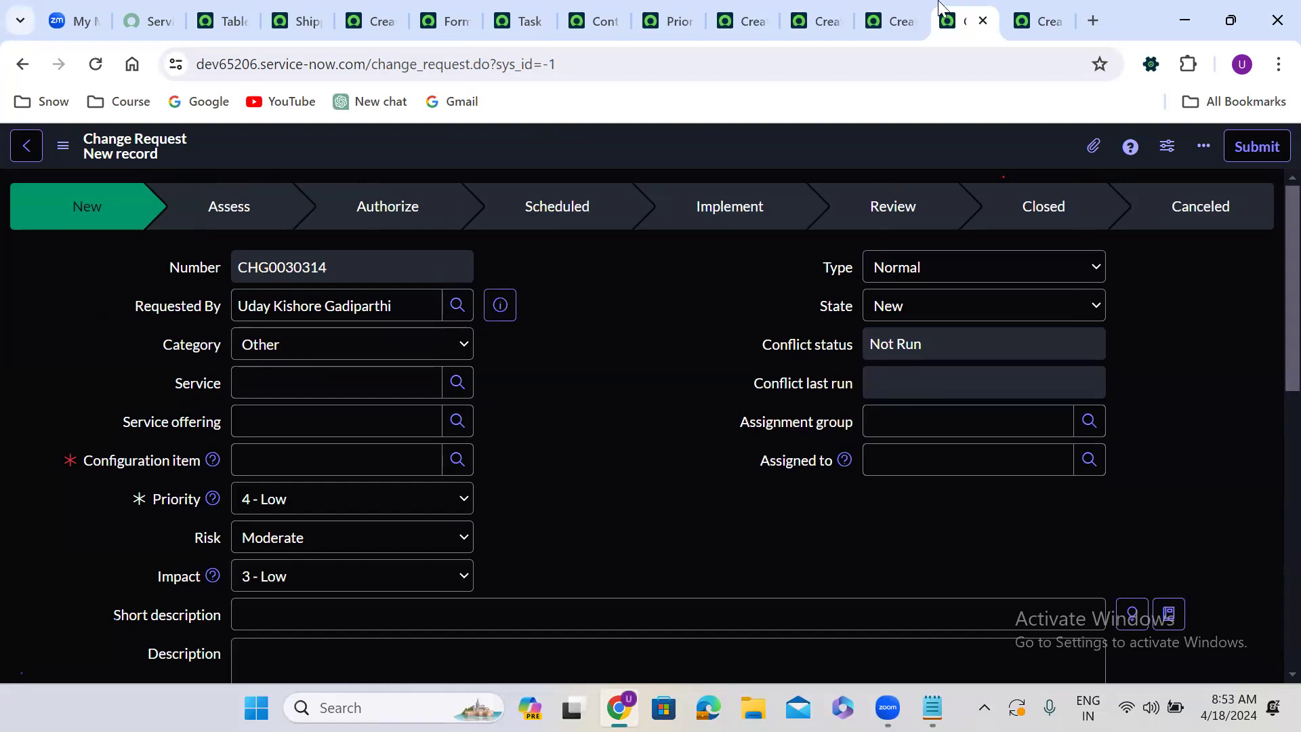
{"action": "left_click", "coordinate": [387, 10]}
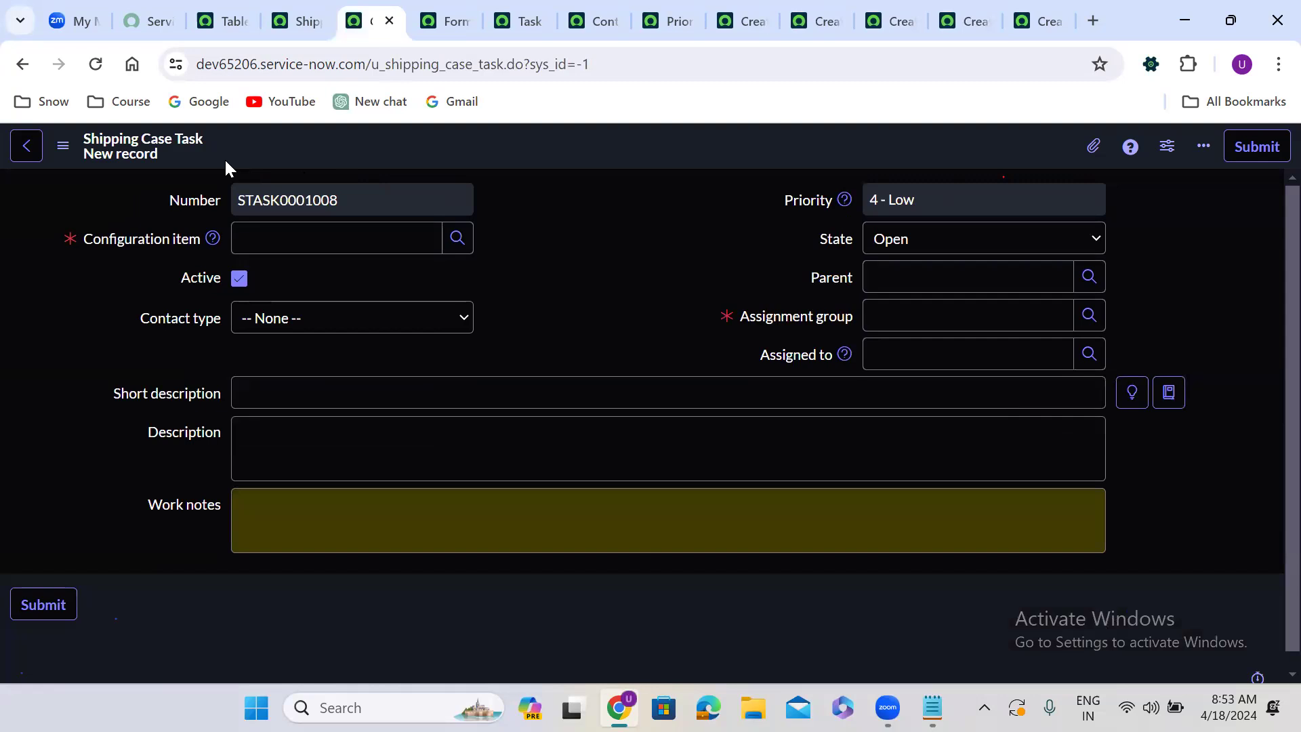
Reload the Shipping Case Task form, check Contact type shows Walk-in, and browse Assignment group's group list.
{"action": "left_click", "coordinate": [99, 65]}
{"action": "left_click", "coordinate": [598, 199]}
{"action": "left_click", "coordinate": [1088, 317]}
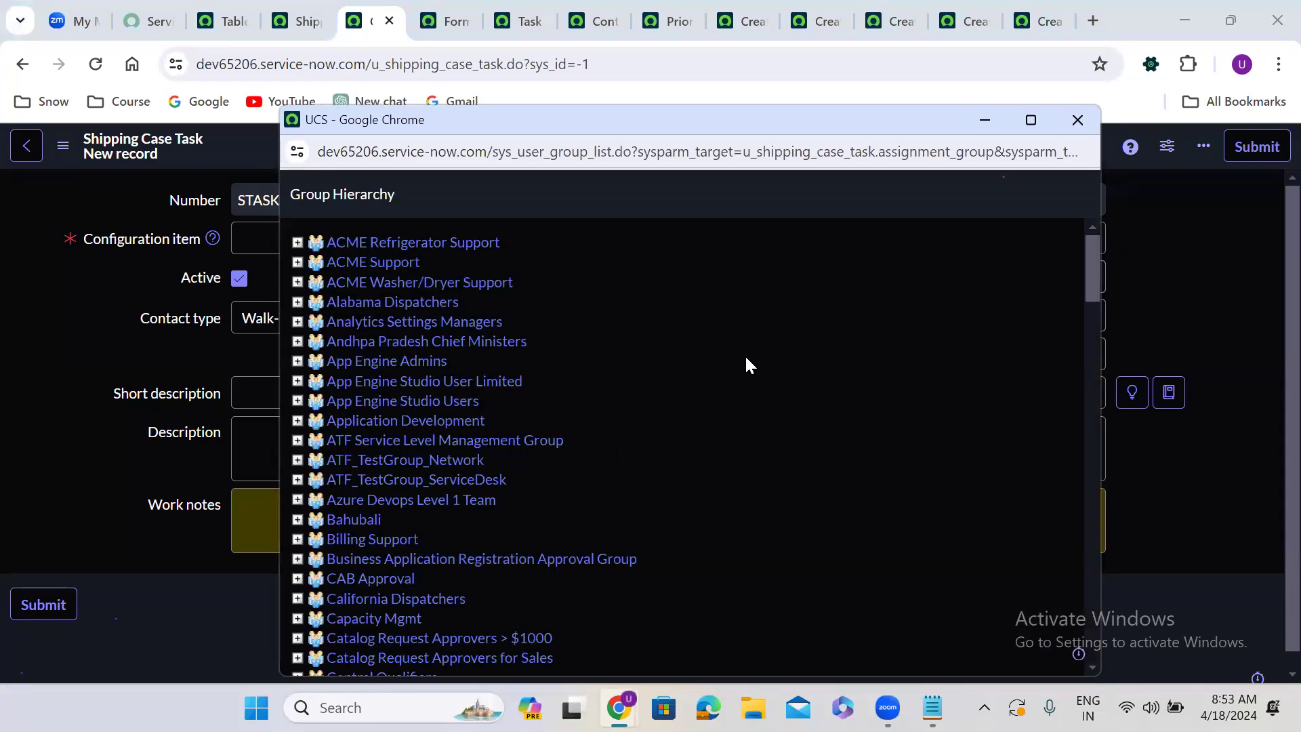
{"action": "left_click", "coordinate": [1081, 120]}
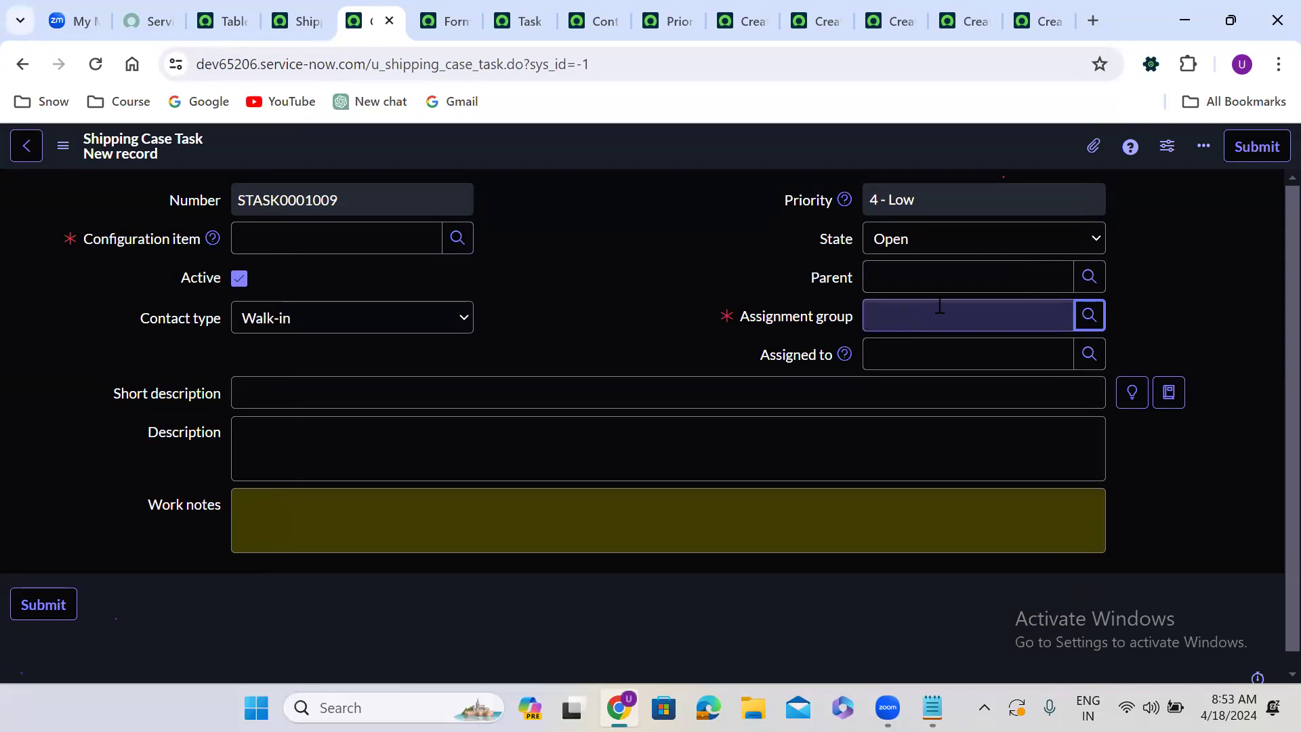
{"action": "left_click", "coordinate": [1089, 315]}
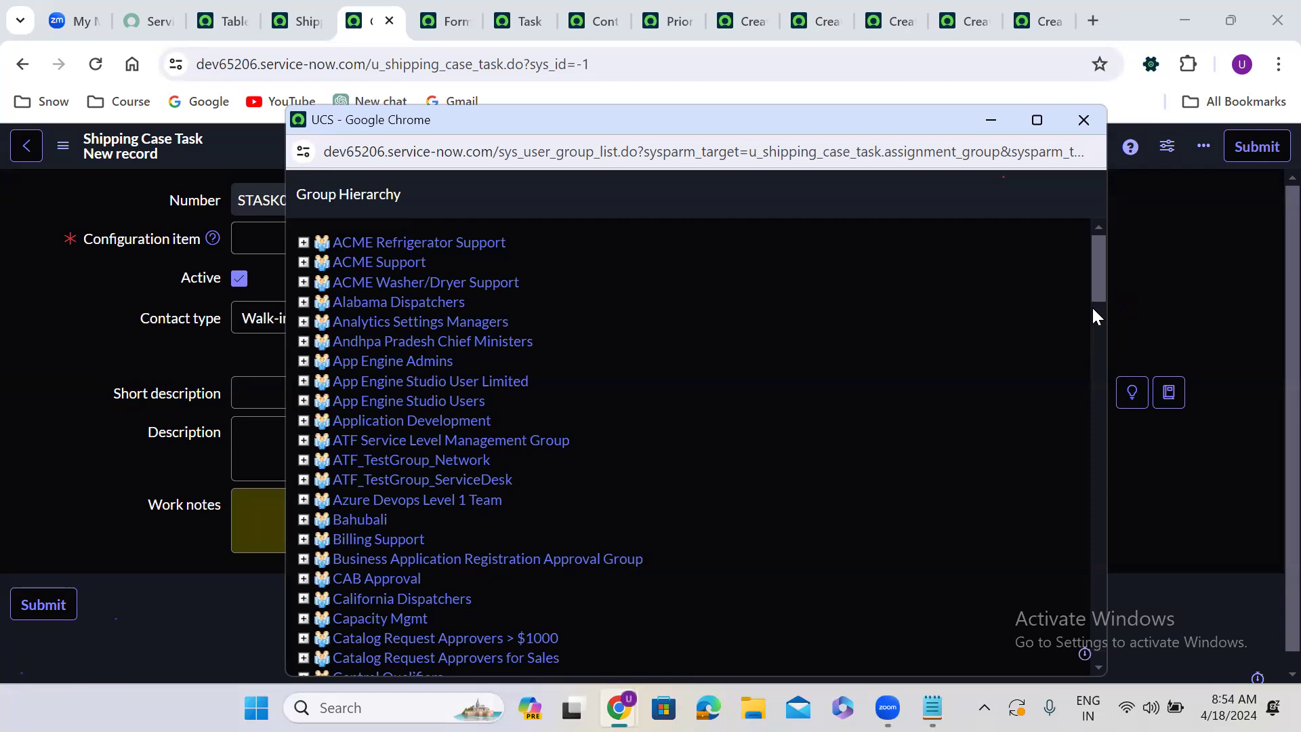
{"action": "left_click", "coordinate": [1084, 121]}
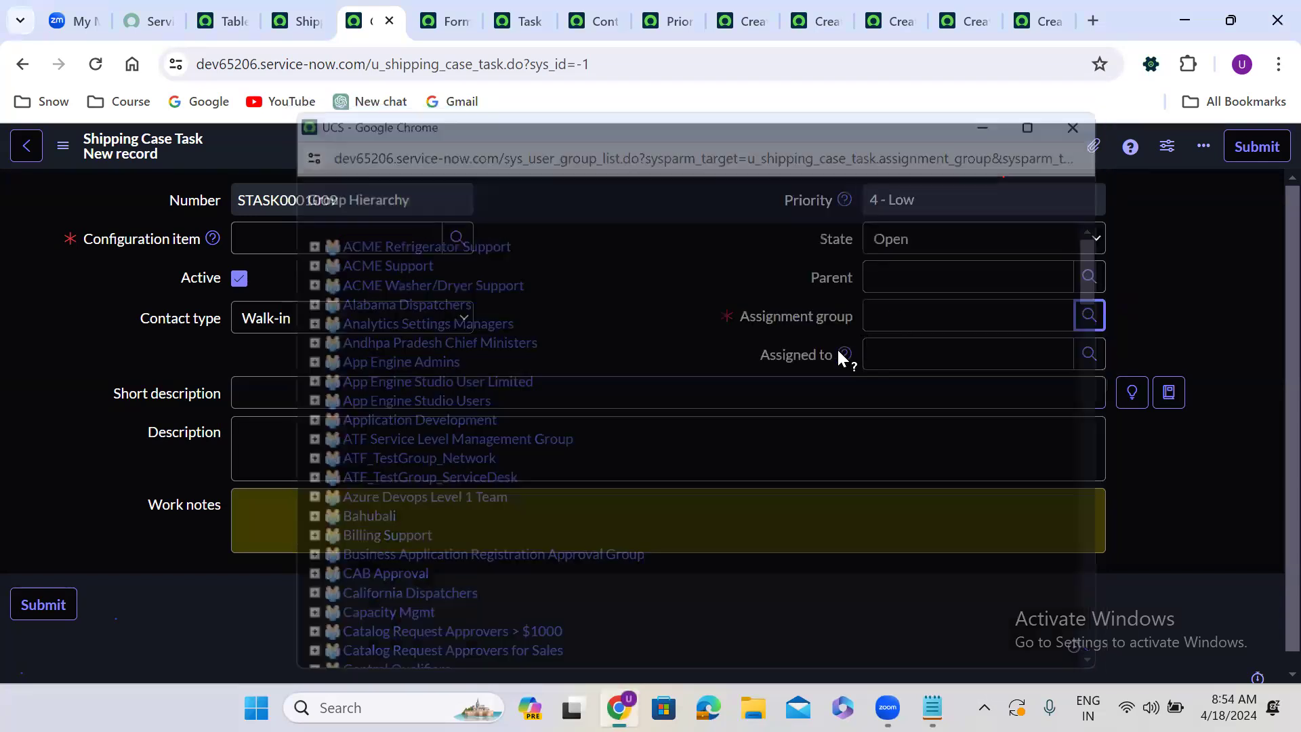
{"action": "left_click", "coordinate": [809, 318]}
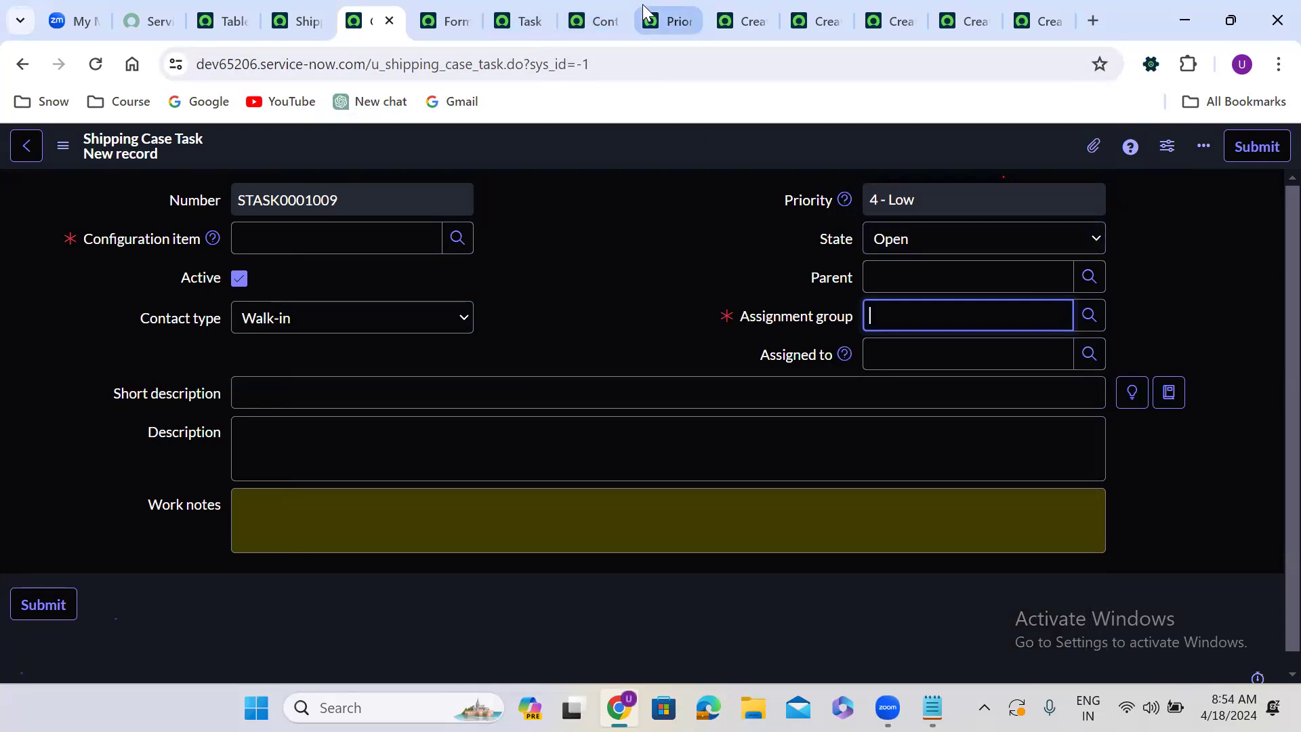
{"action": "left_click", "coordinate": [746, 9]}
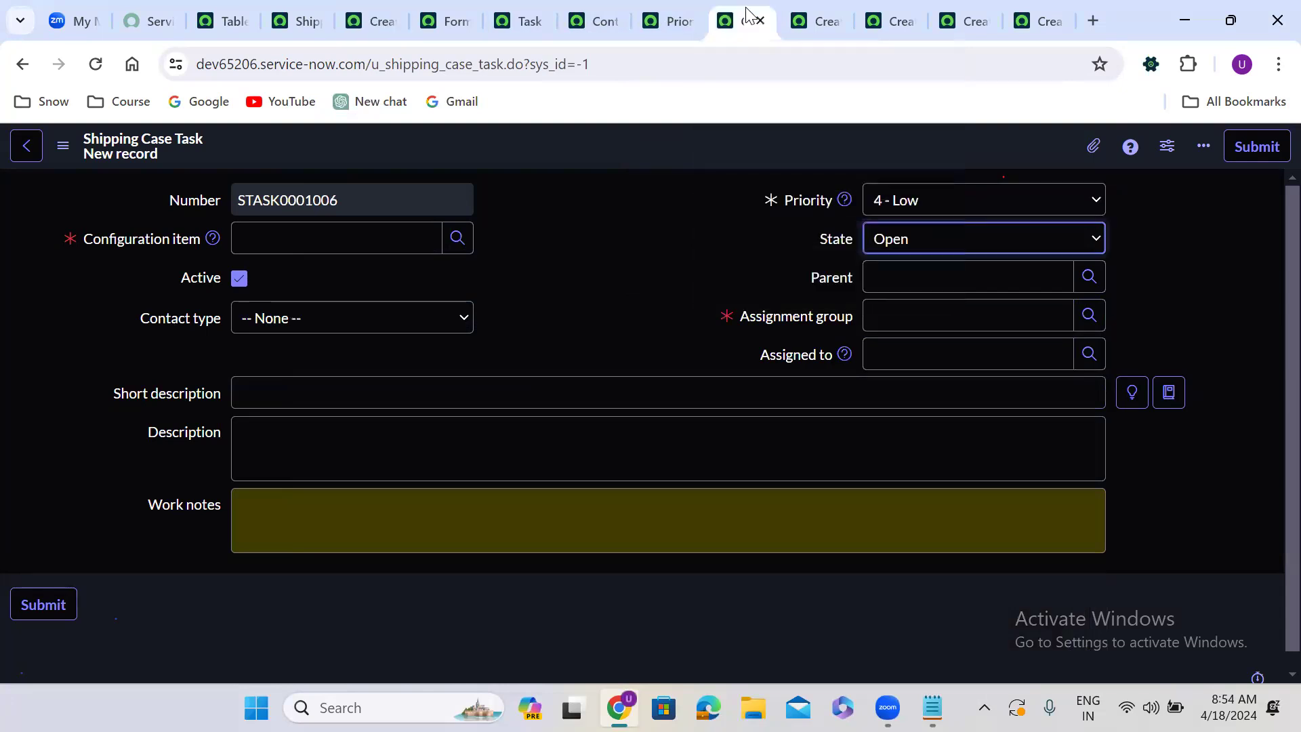
In the Task table's column list, filter Column label by 'assign'.
{"action": "left_click", "coordinate": [660, 3]}
{"action": "left_click", "coordinate": [585, 17]}
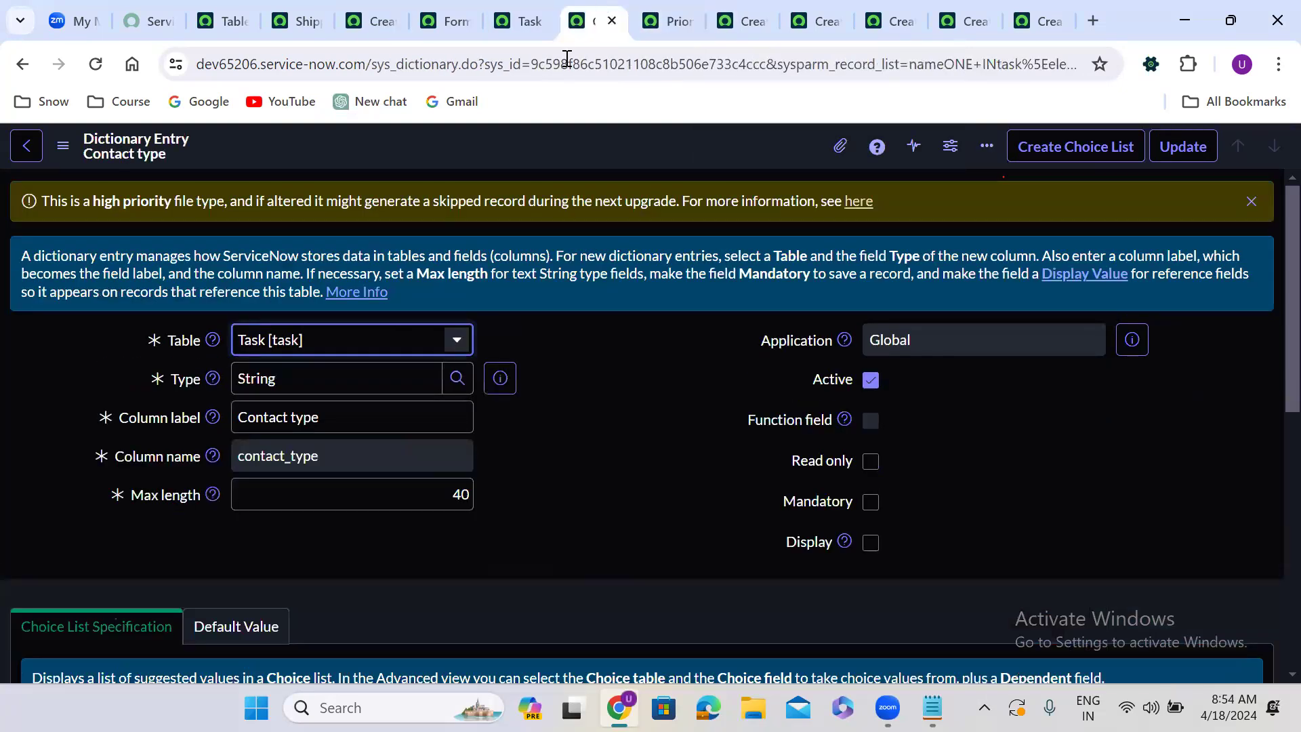
{"action": "left_click", "coordinate": [530, 7]}
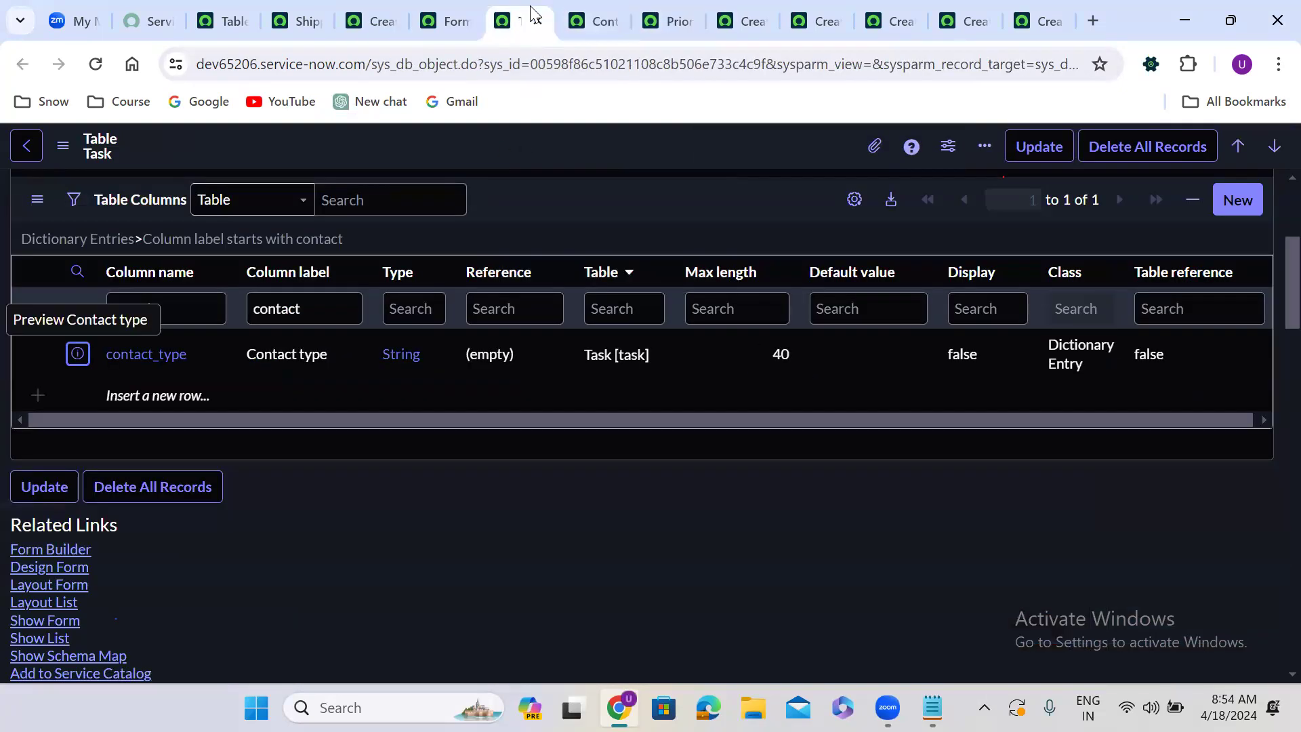
{"action": "left_click", "coordinate": [298, 313]}
{"action": "double_click", "coordinate": [299, 313]}
{"action": "type", "text": "assign"}
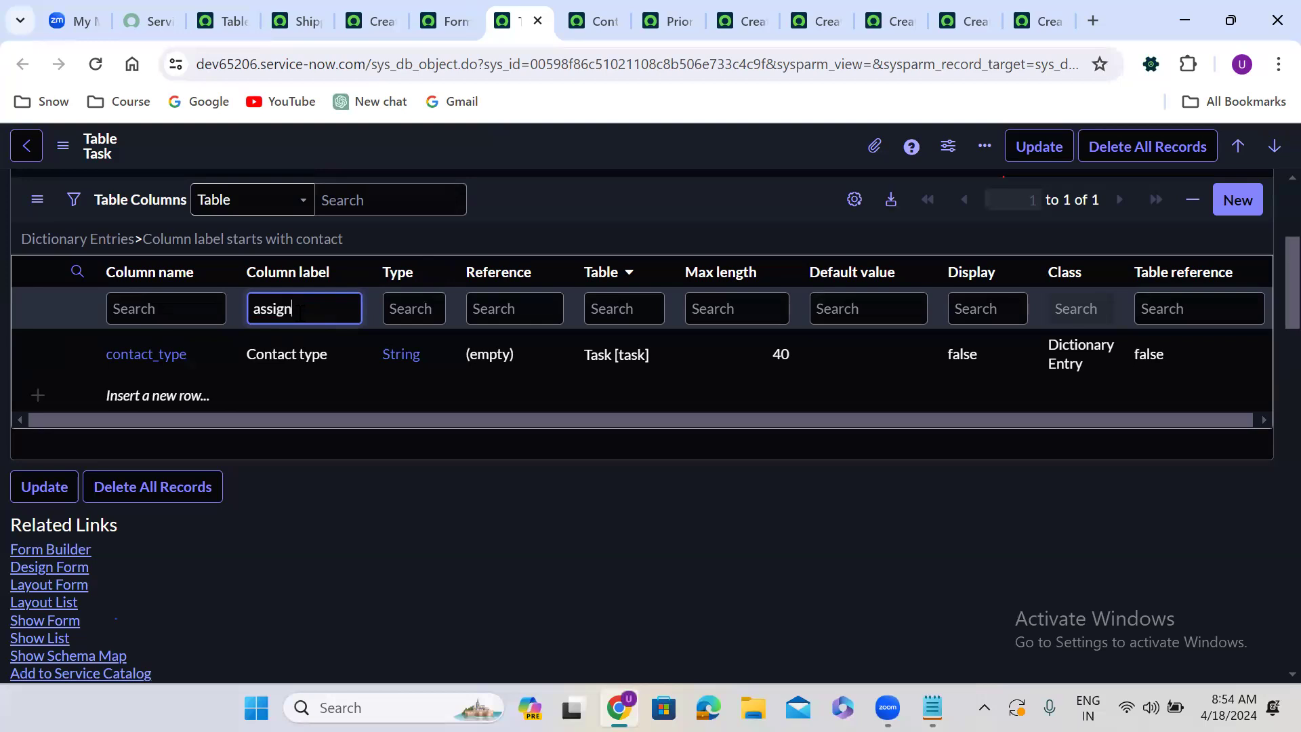
{"action": "key", "text": "Return"}
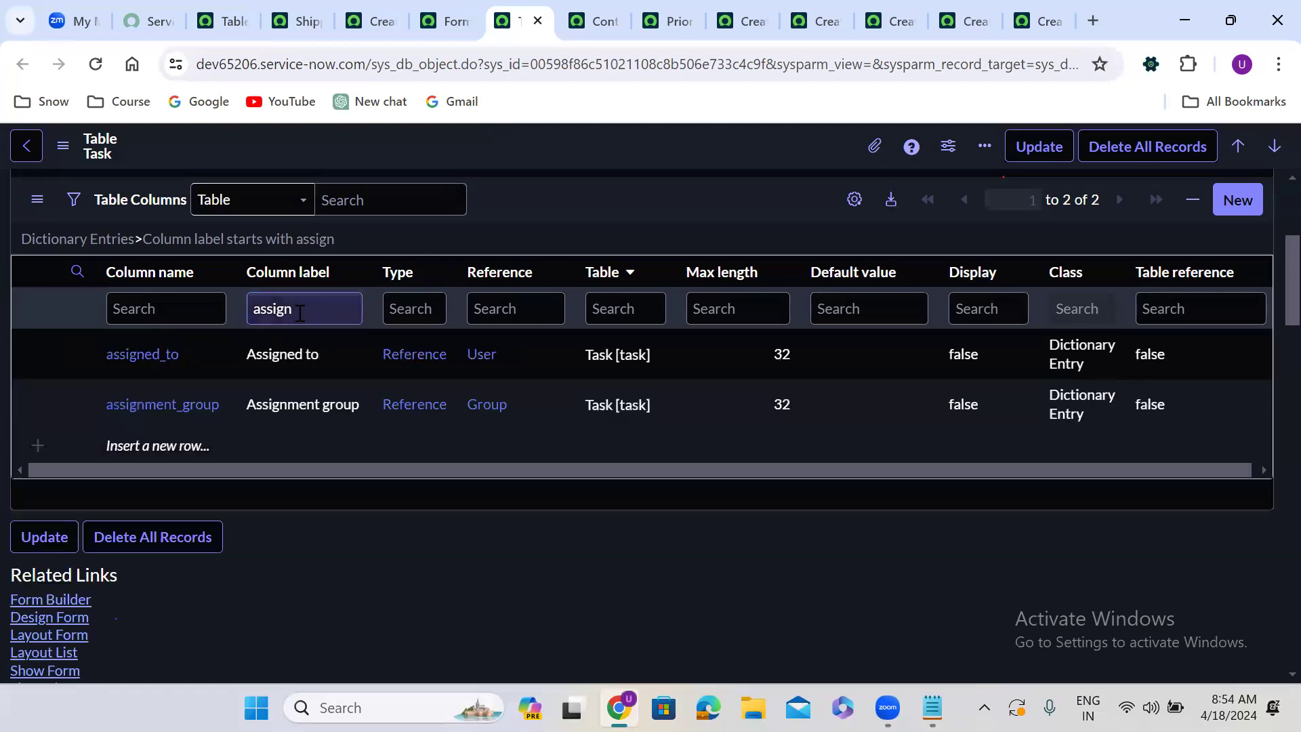
Open the assignment_group dictionary entry in a new tab.
{"action": "right_click", "coordinate": [78, 407]}
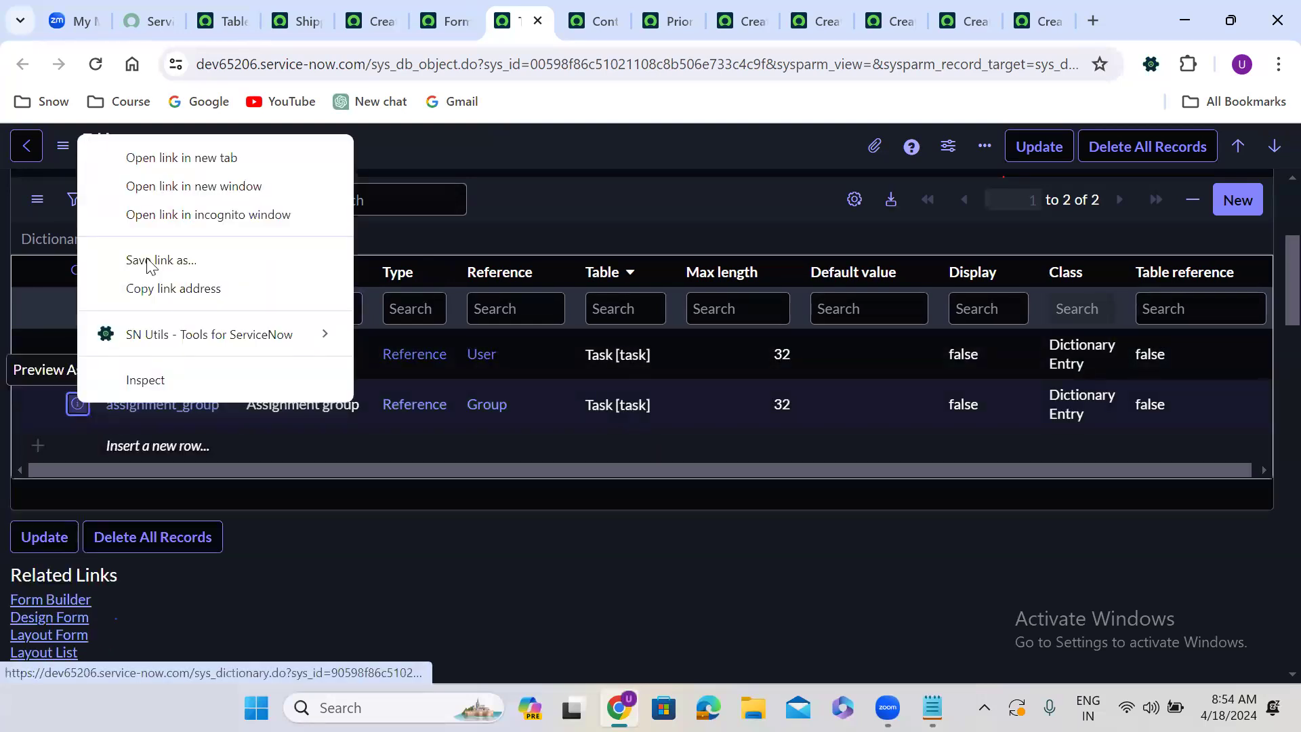
{"action": "left_click", "coordinate": [164, 162]}
{"action": "left_click", "coordinate": [548, 19]}
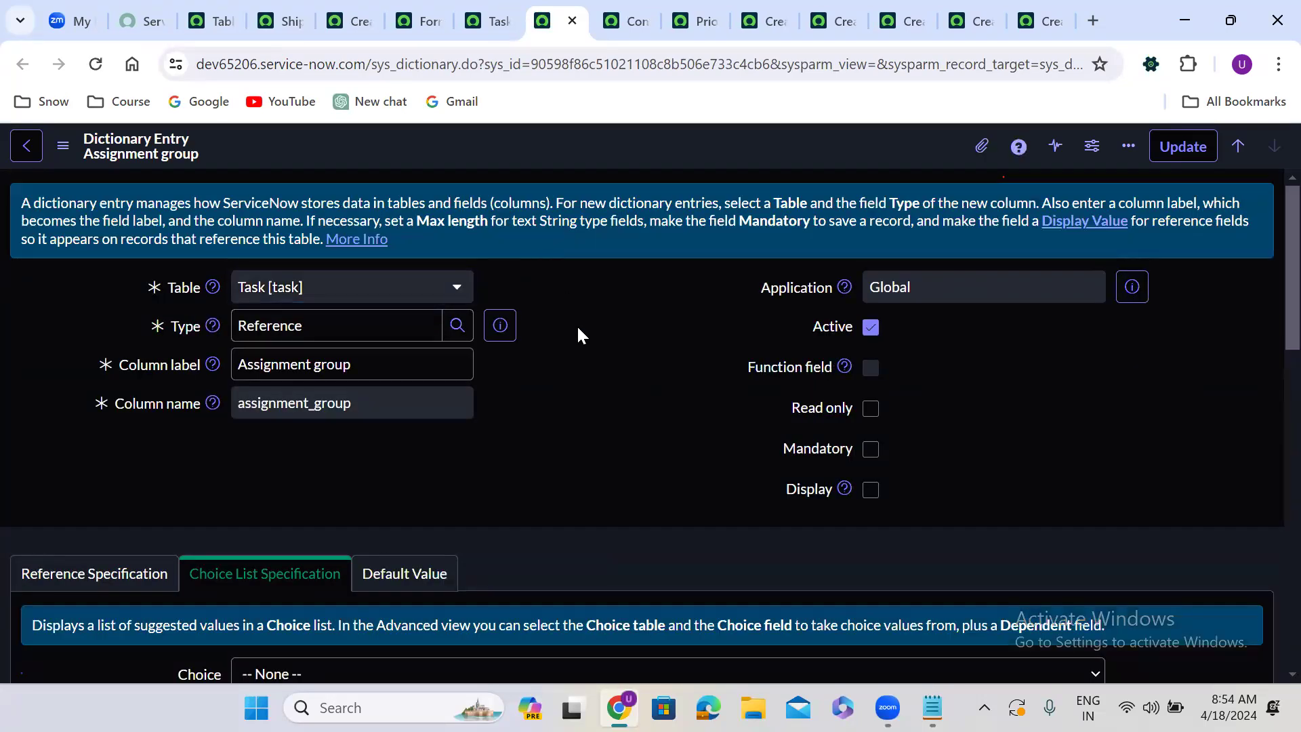
Open the u_shipping_case_task dictionary override of Assignment group in a new tab.
{"action": "scroll", "coordinate": [578, 334], "scroll_direction": "down", "scroll_amount": 1}
{"action": "scroll", "coordinate": [578, 334], "scroll_direction": "down", "scroll_amount": 5}
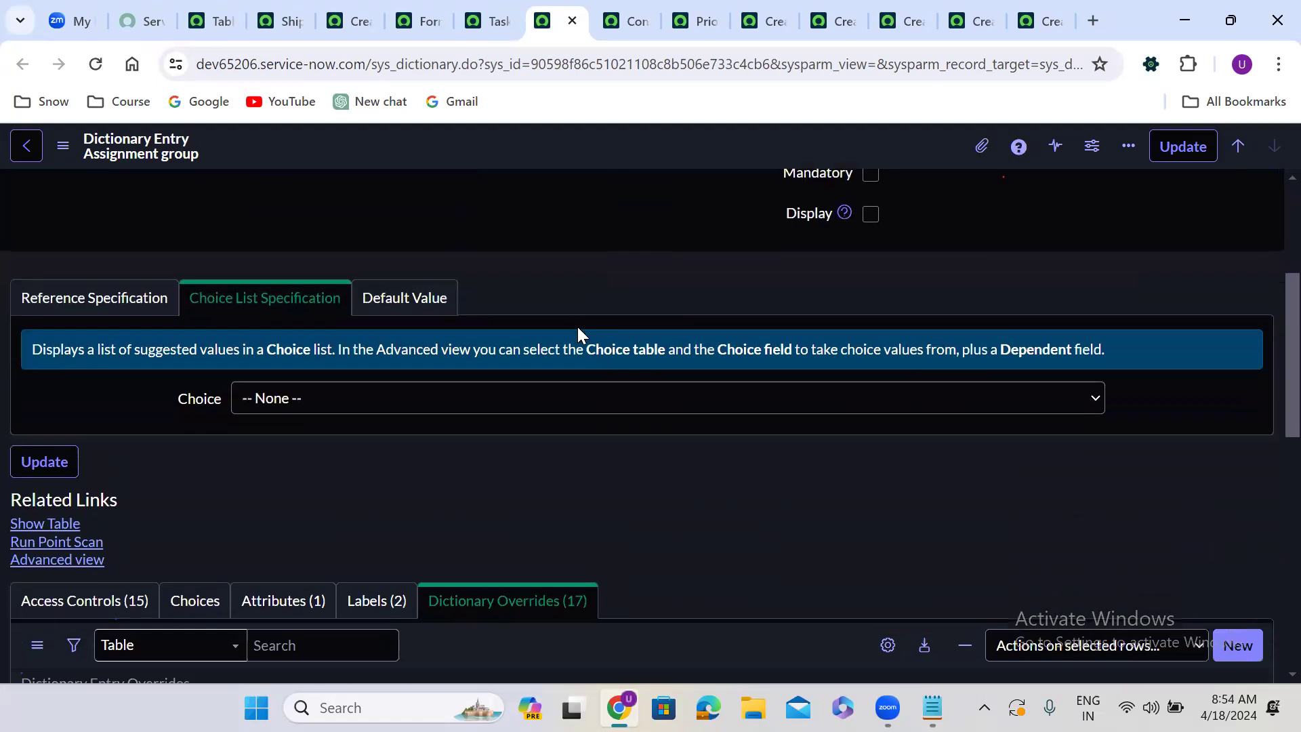
{"action": "scroll", "coordinate": [578, 332], "scroll_direction": "down", "scroll_amount": 6}
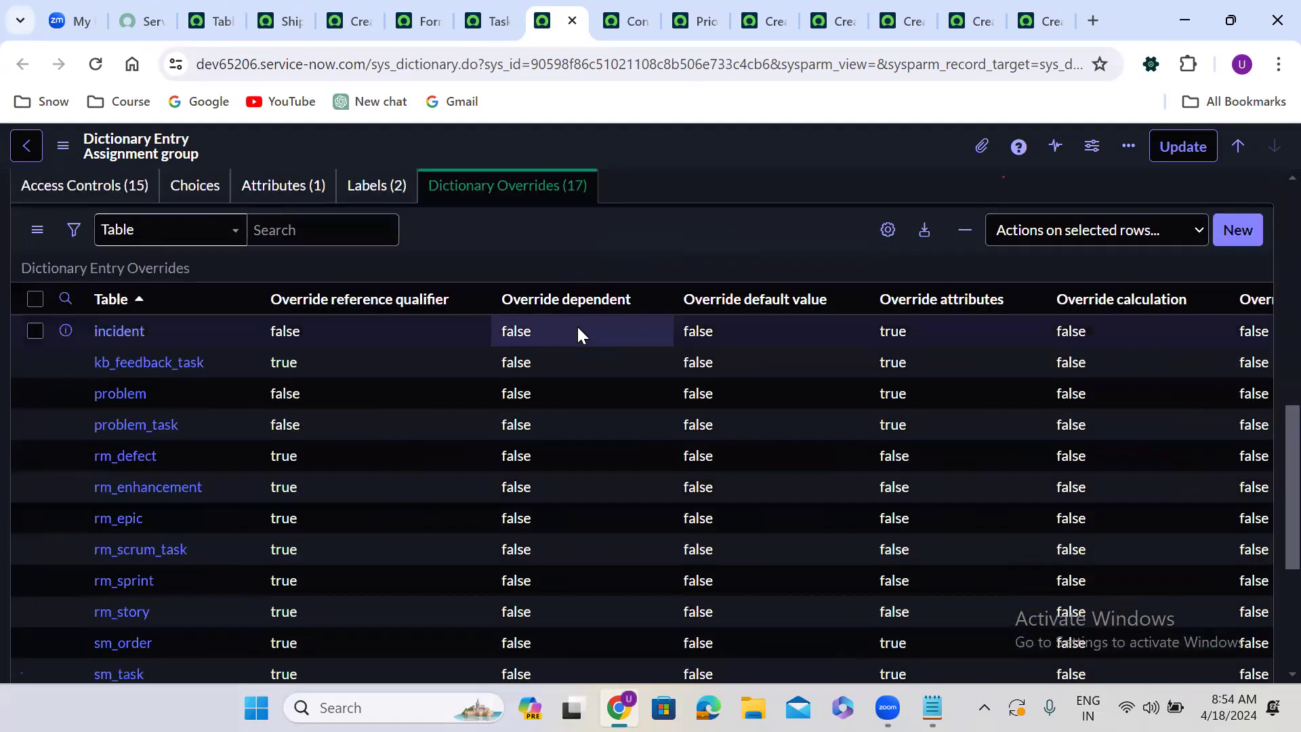
{"action": "scroll", "coordinate": [578, 334], "scroll_direction": "down", "scroll_amount": 4}
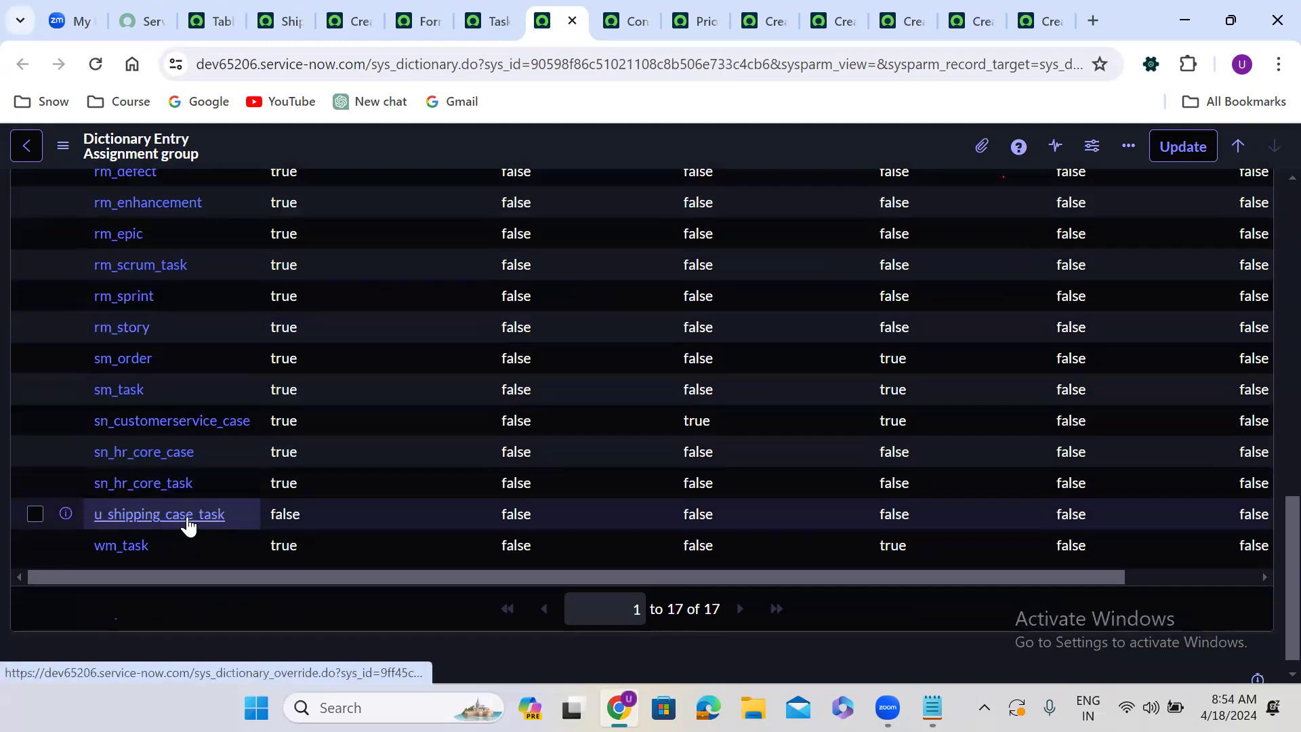
{"action": "middle_click", "coordinate": [188, 520]}
{"action": "left_click", "coordinate": [582, 22]}
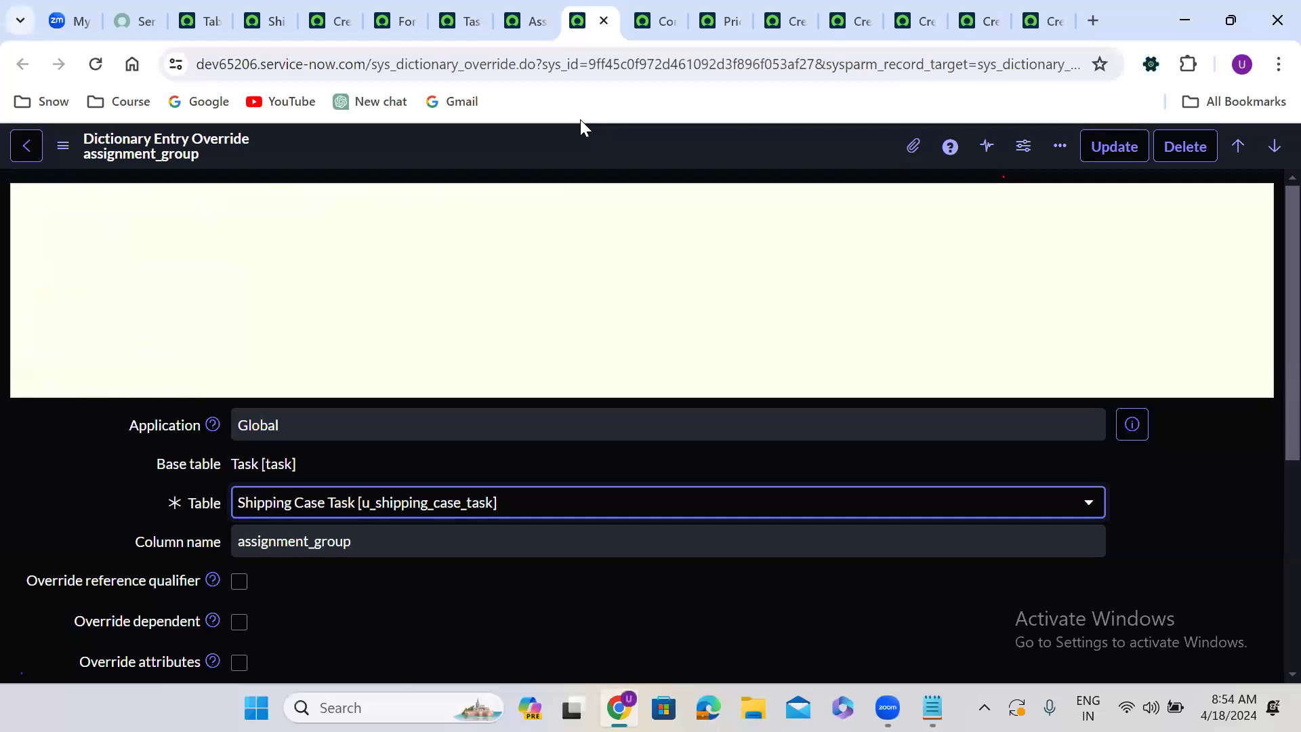
Tick Override reference qualifier on the override, then return to the Tables list.
{"action": "scroll", "coordinate": [505, 332], "scroll_direction": "down", "scroll_amount": 5}
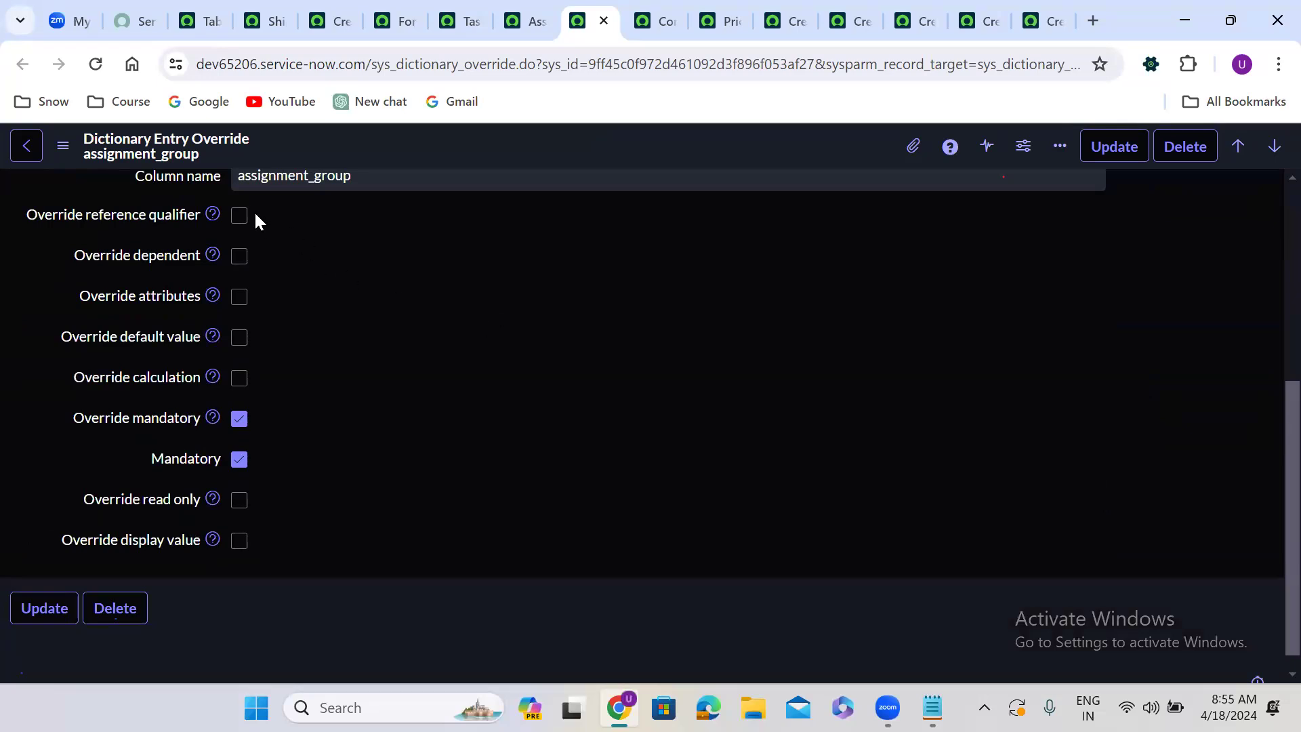
{"action": "left_click", "coordinate": [239, 215]}
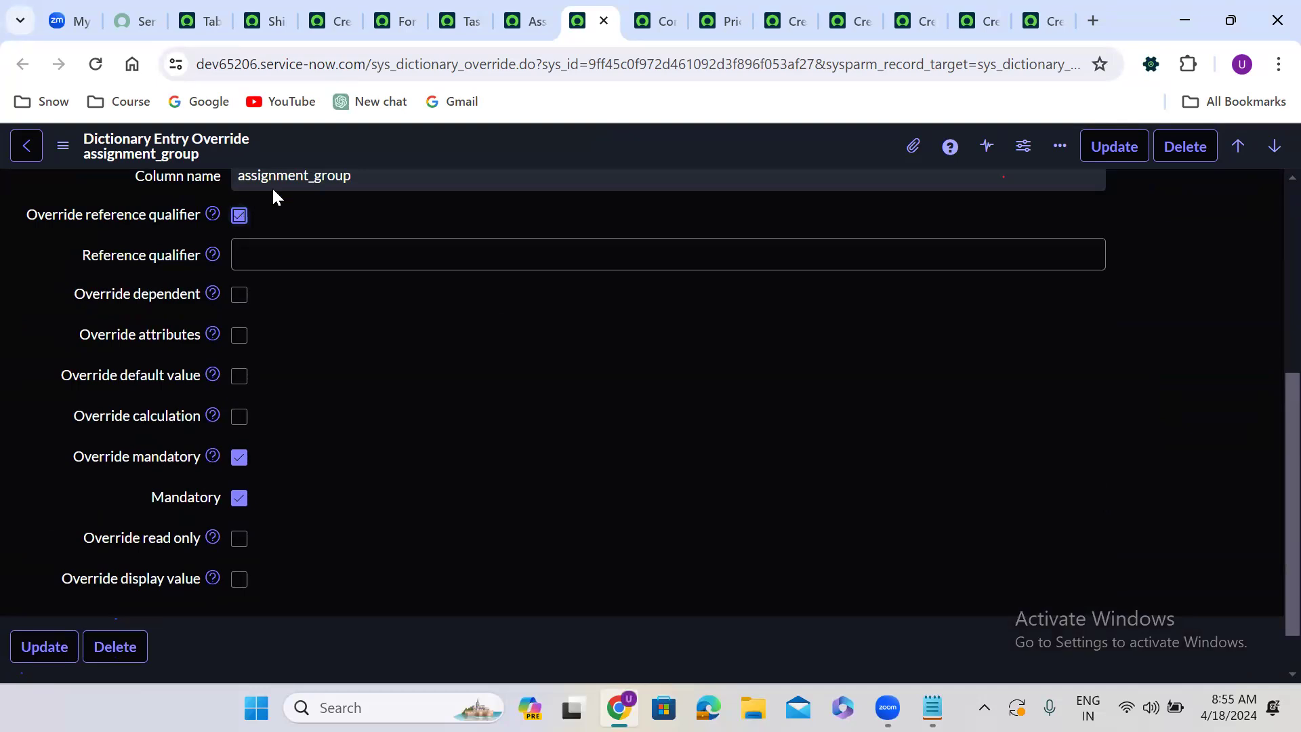
{"action": "left_click", "coordinate": [202, 2]}
{"action": "left_click", "coordinate": [98, 149]}
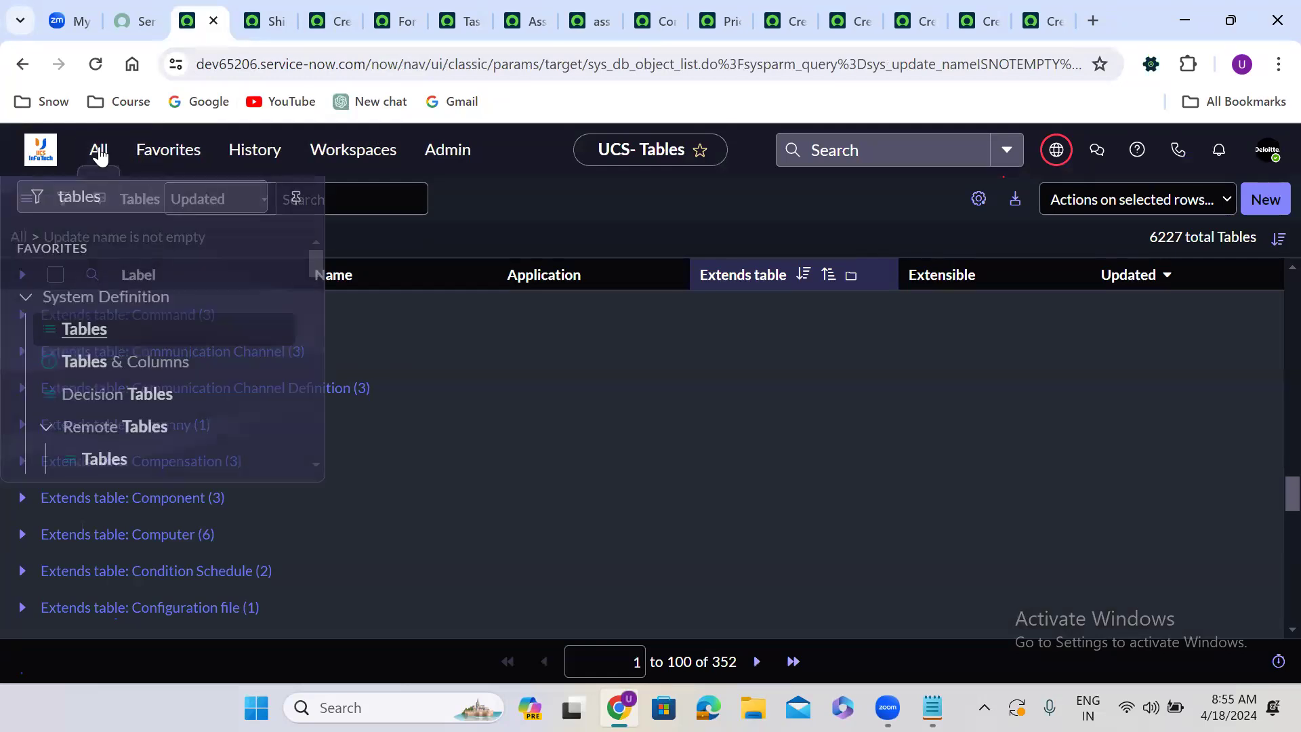
Open User Administration > Groups in a new tab.
{"action": "type", "text": "user ad"}
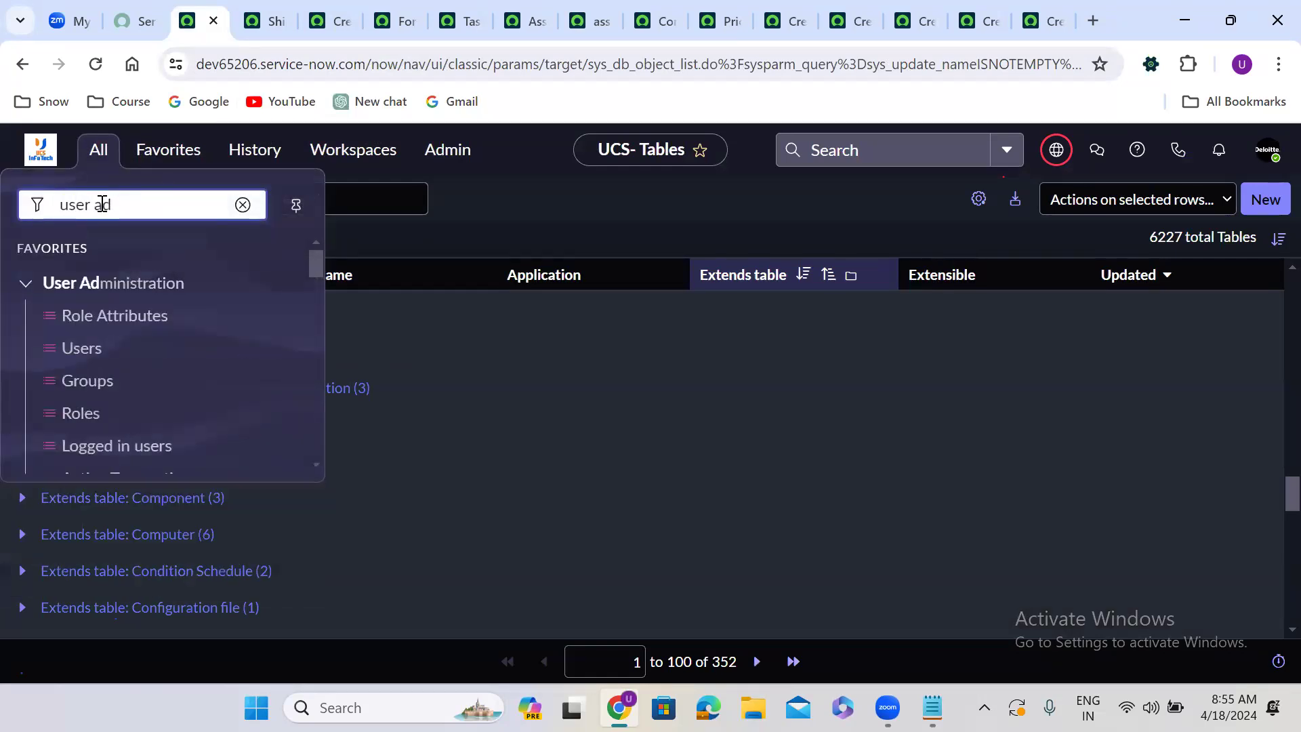
{"action": "left_click", "coordinate": [93, 389], "text": "ctrl"}
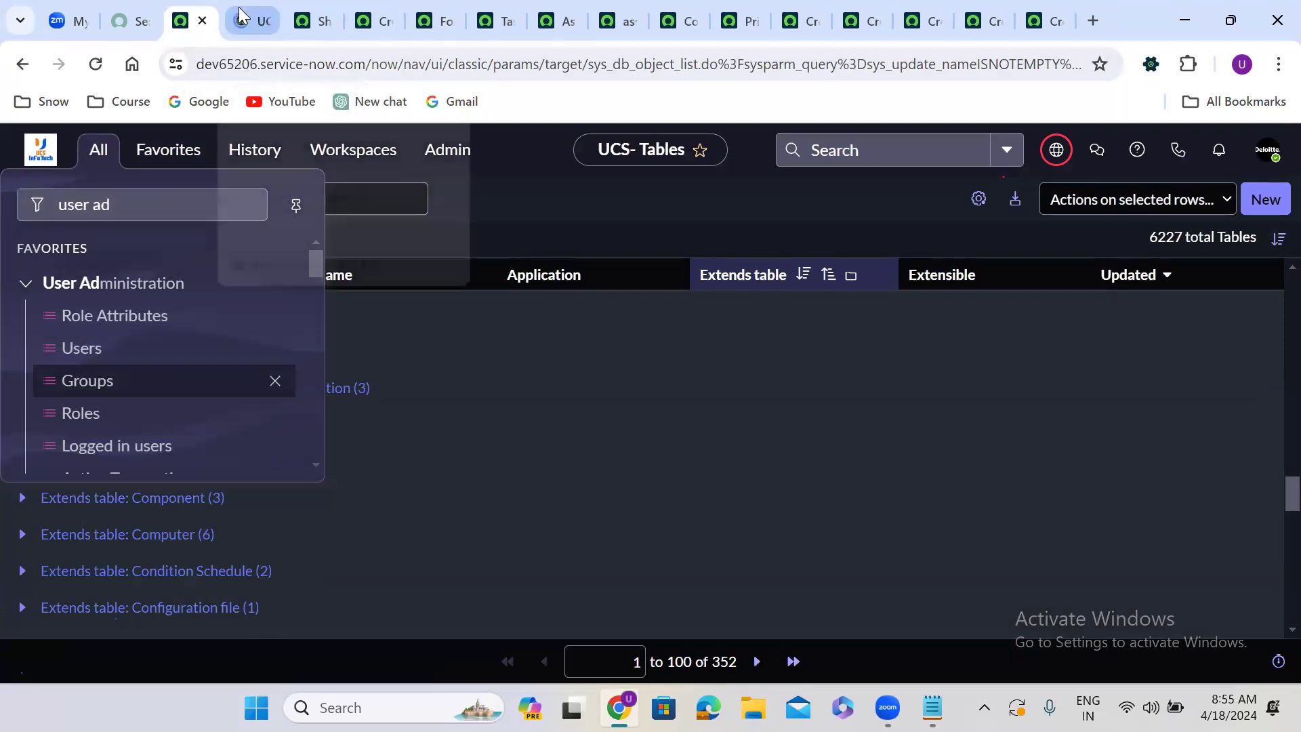
{"action": "left_click", "coordinate": [255, 21]}
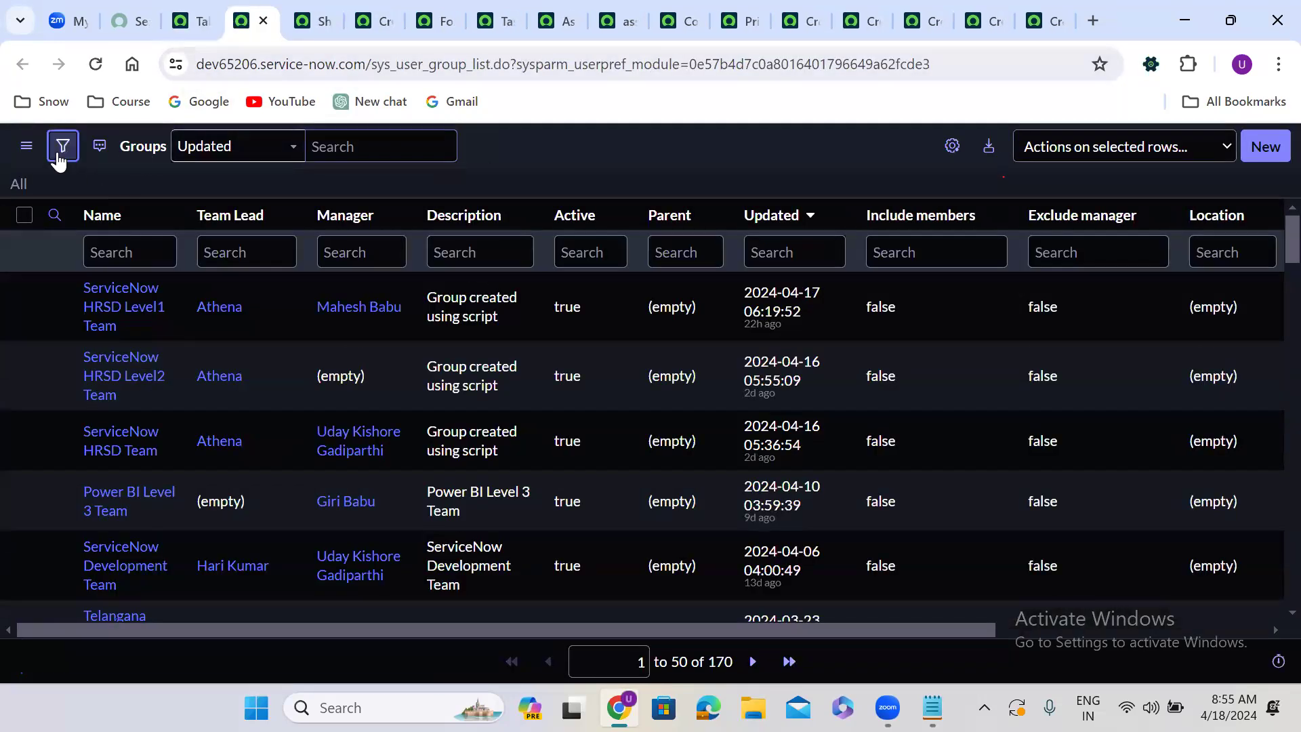
Filter the Groups list to Type contains itil.
{"action": "left_click", "coordinate": [63, 147]}
{"action": "left_click", "coordinate": [142, 235]}
{"action": "type", "text": "type"}
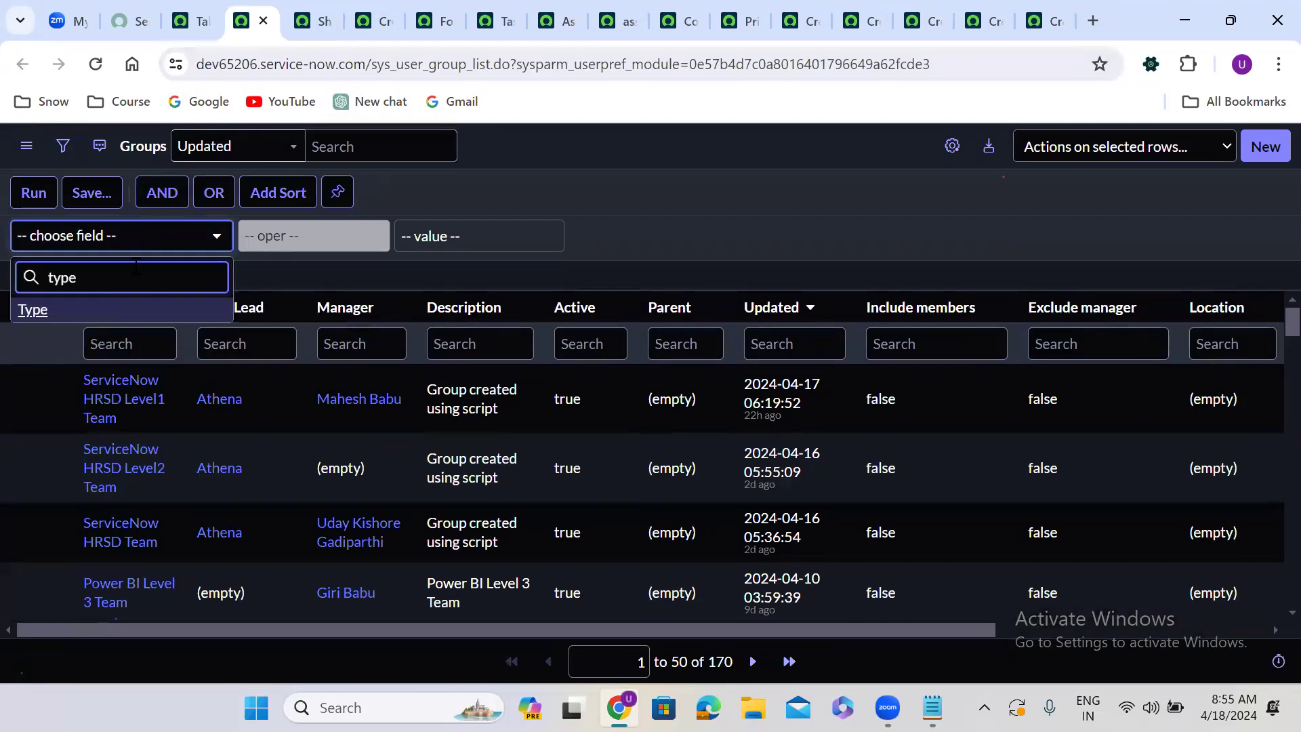
{"action": "left_click", "coordinate": [131, 311]}
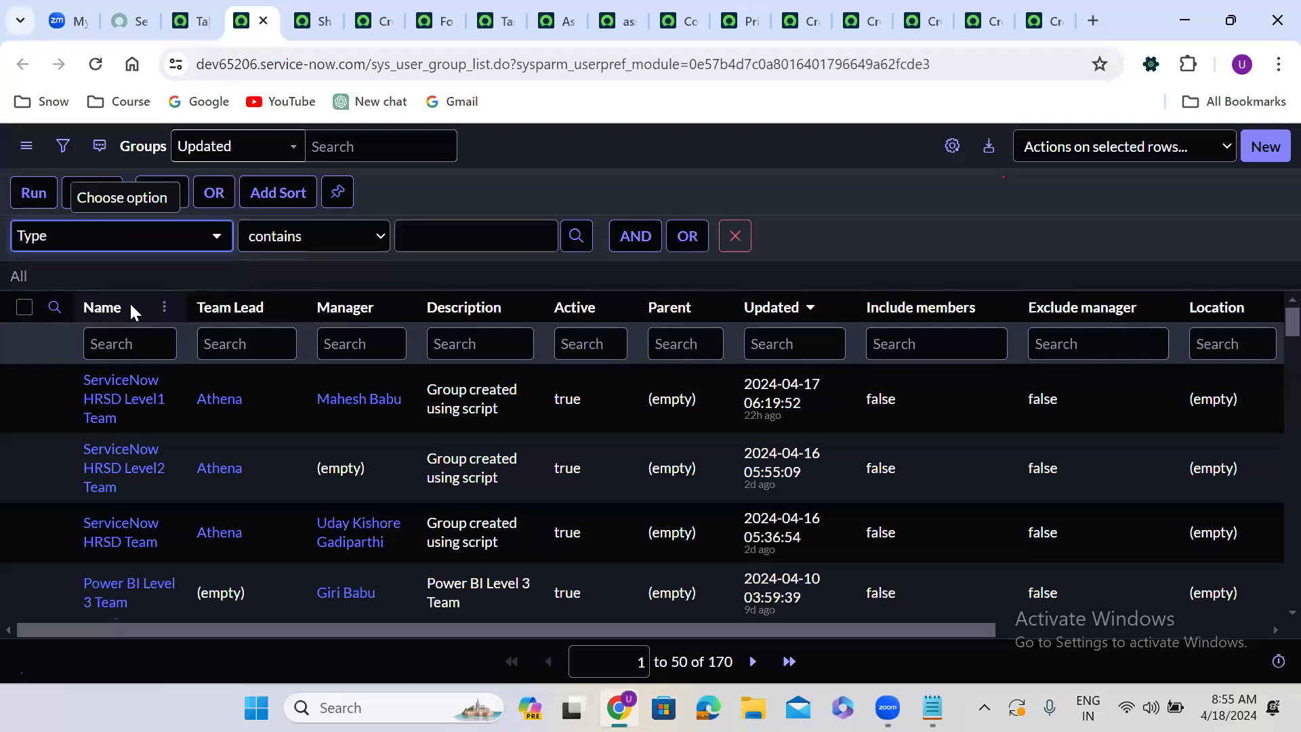
{"action": "left_click", "coordinate": [329, 237]}
{"action": "left_click", "coordinate": [329, 237]}
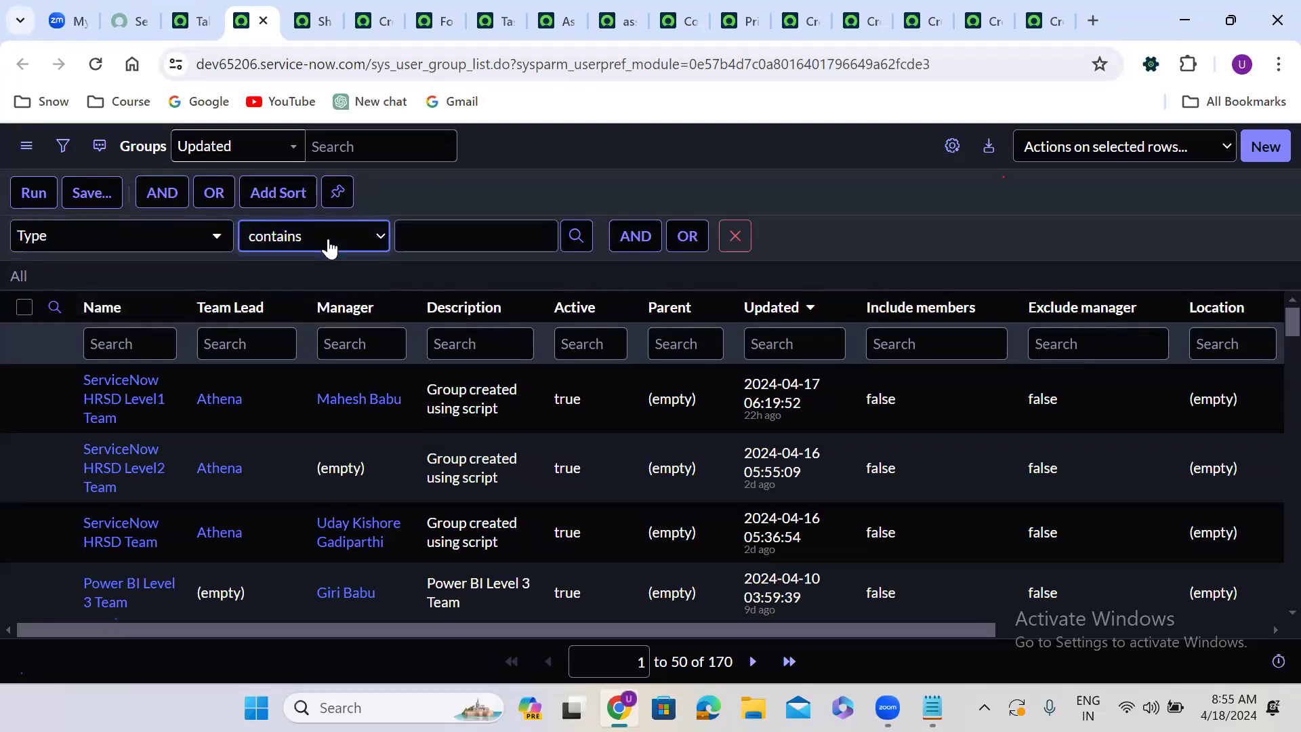
{"action": "left_click", "coordinate": [427, 244]}
{"action": "type", "text": "itil"}
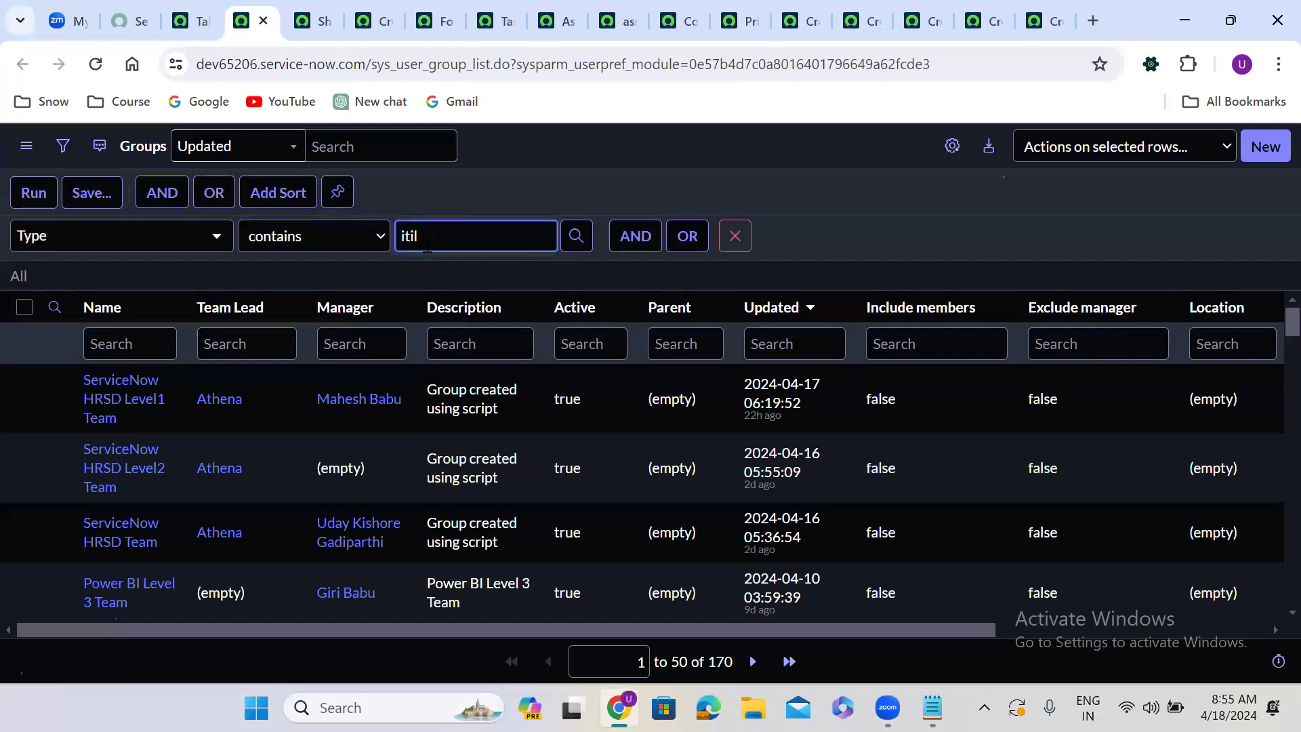
{"action": "left_click", "coordinate": [429, 263]}
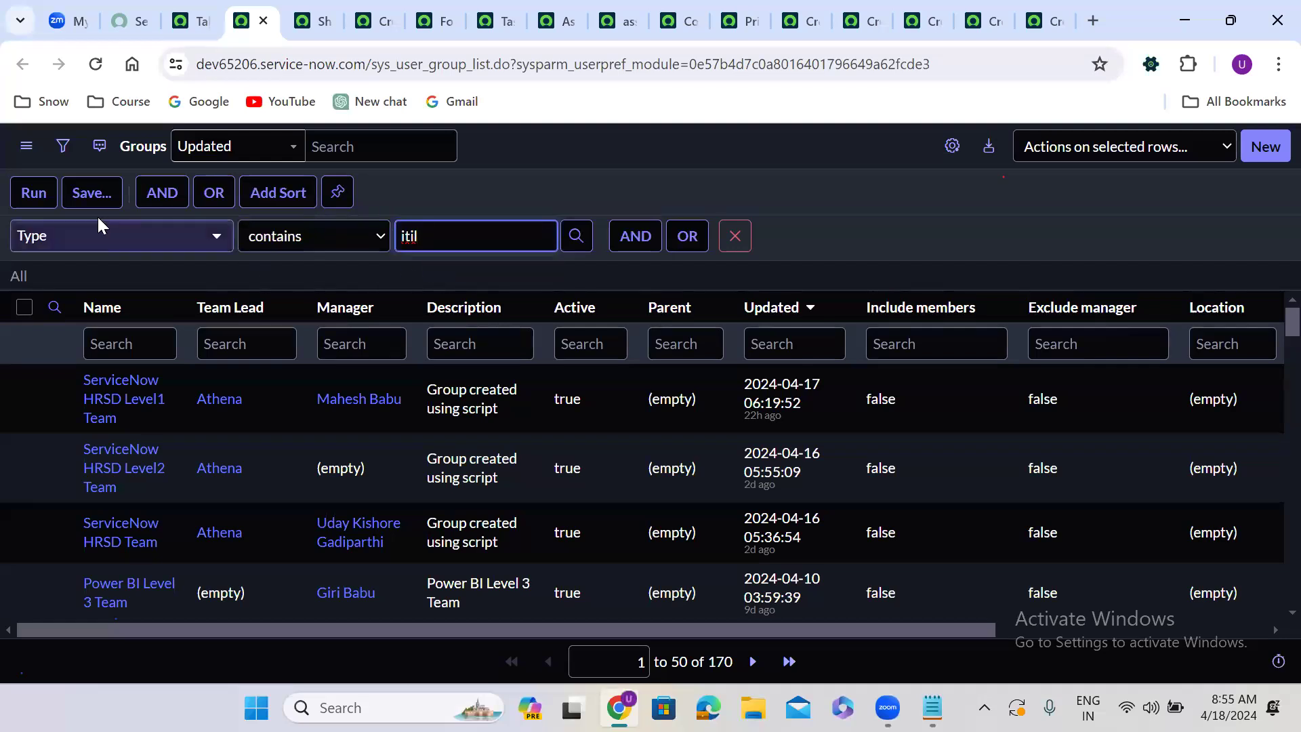
{"action": "left_click", "coordinate": [33, 197]}
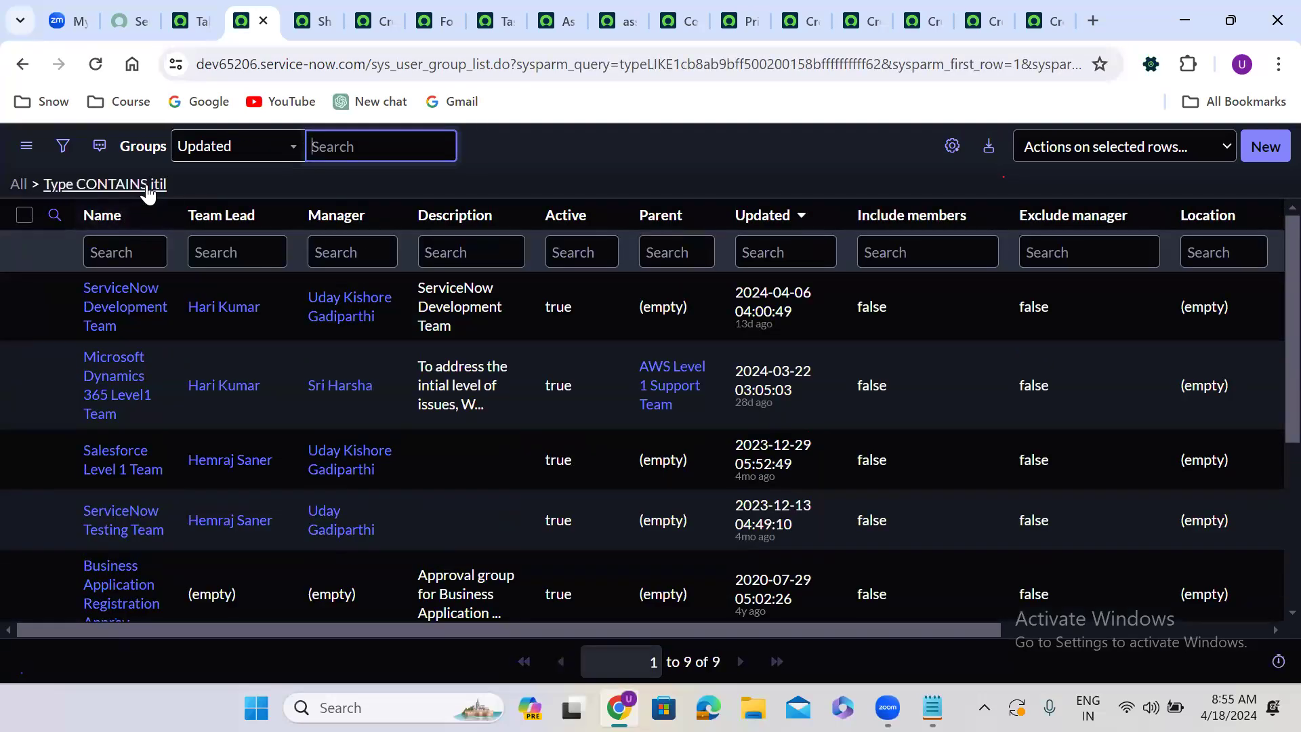
Copy the Type contains itil filter's query from the breadcrumb.
{"action": "right_click", "coordinate": [150, 192]}
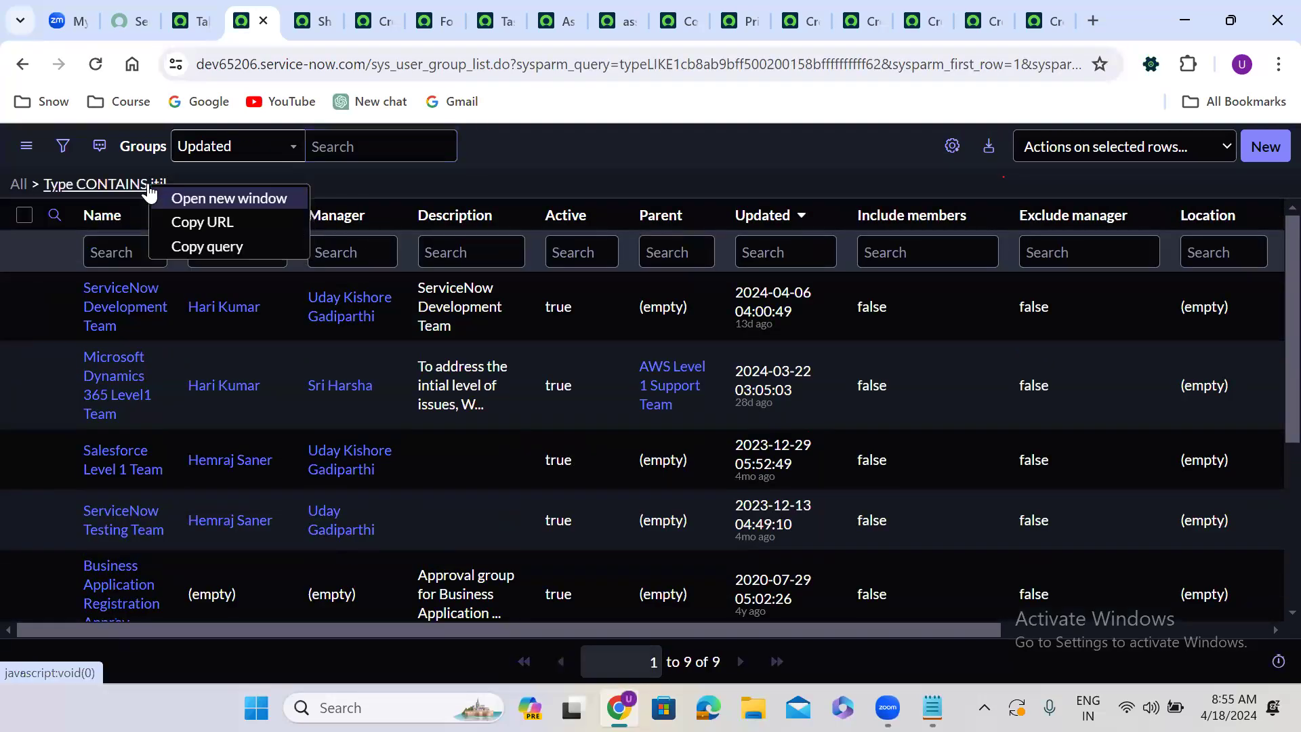
{"action": "left_click", "coordinate": [218, 247]}
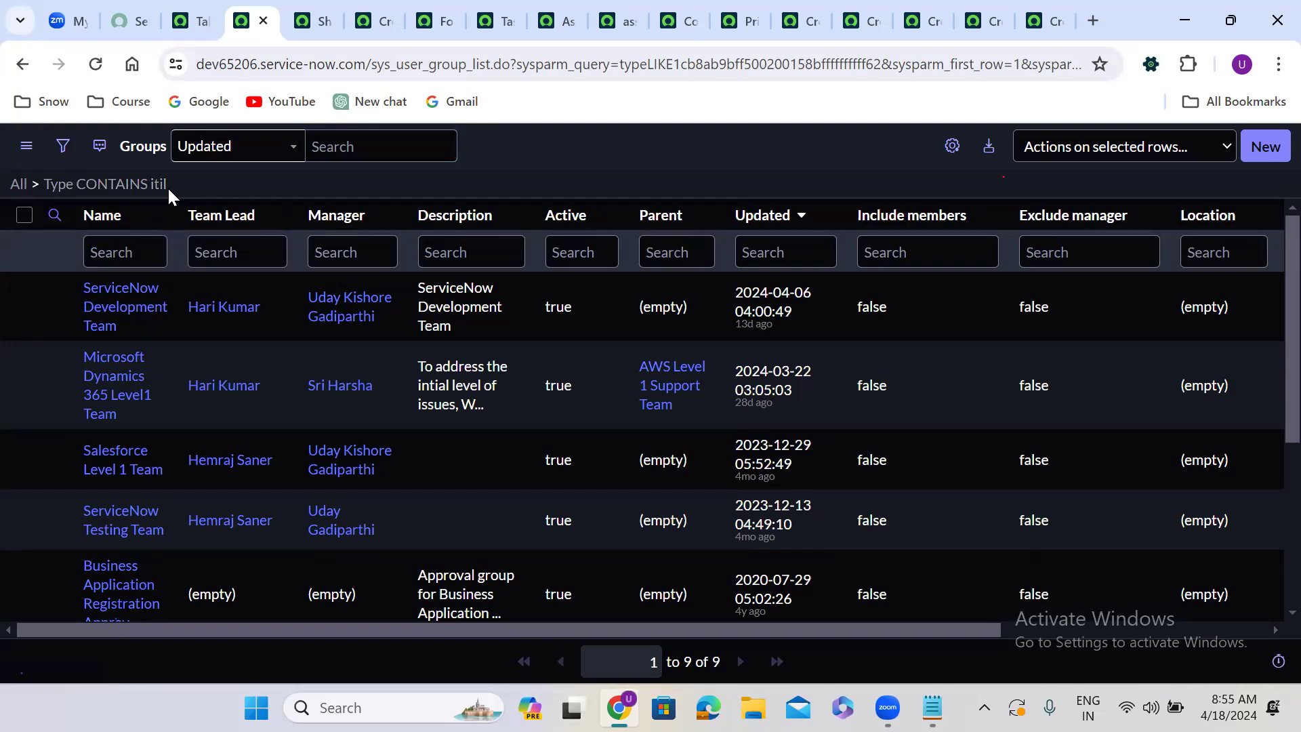
{"action": "right_click", "coordinate": [150, 186]}
{"action": "left_click", "coordinate": [193, 247]}
{"action": "left_click", "coordinate": [552, 8]}
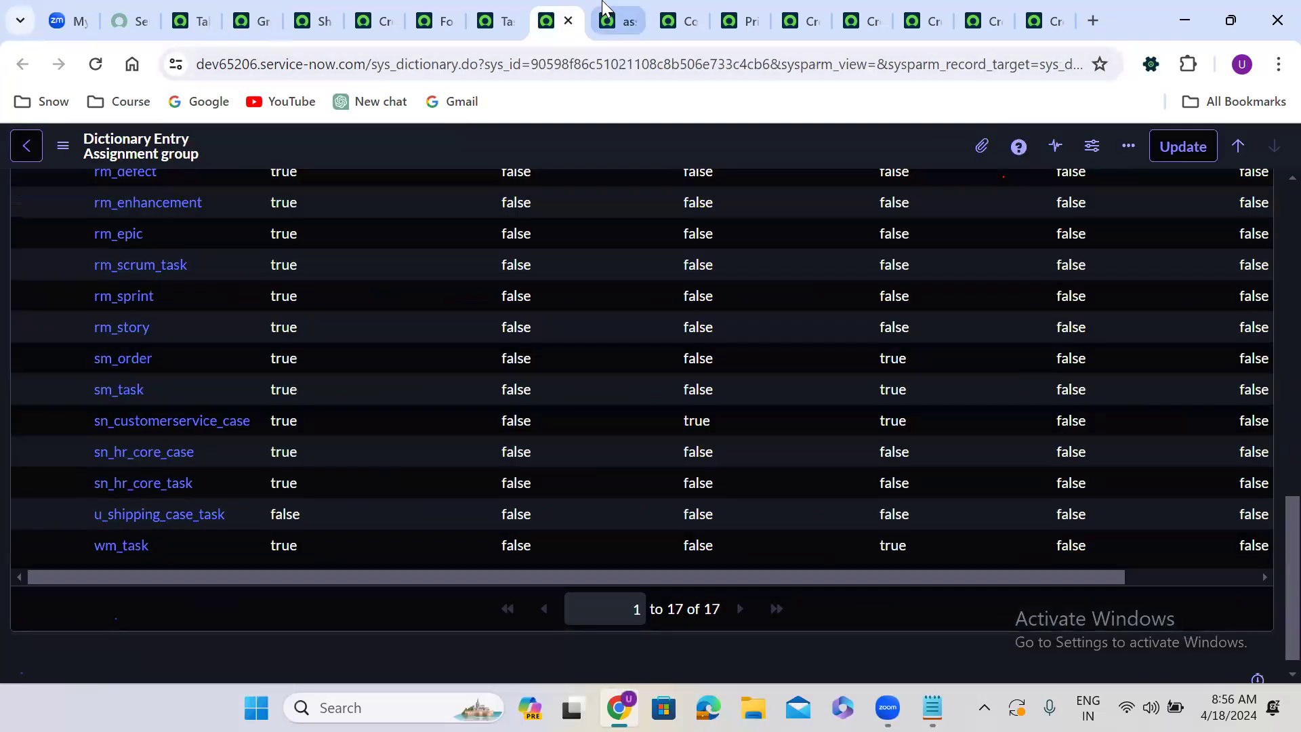
Set the override's reference qualifier to javascript:'' wrapping the pasted itil type query, and update.
{"action": "left_click", "coordinate": [614, 14]}
{"action": "left_click", "coordinate": [279, 263]}
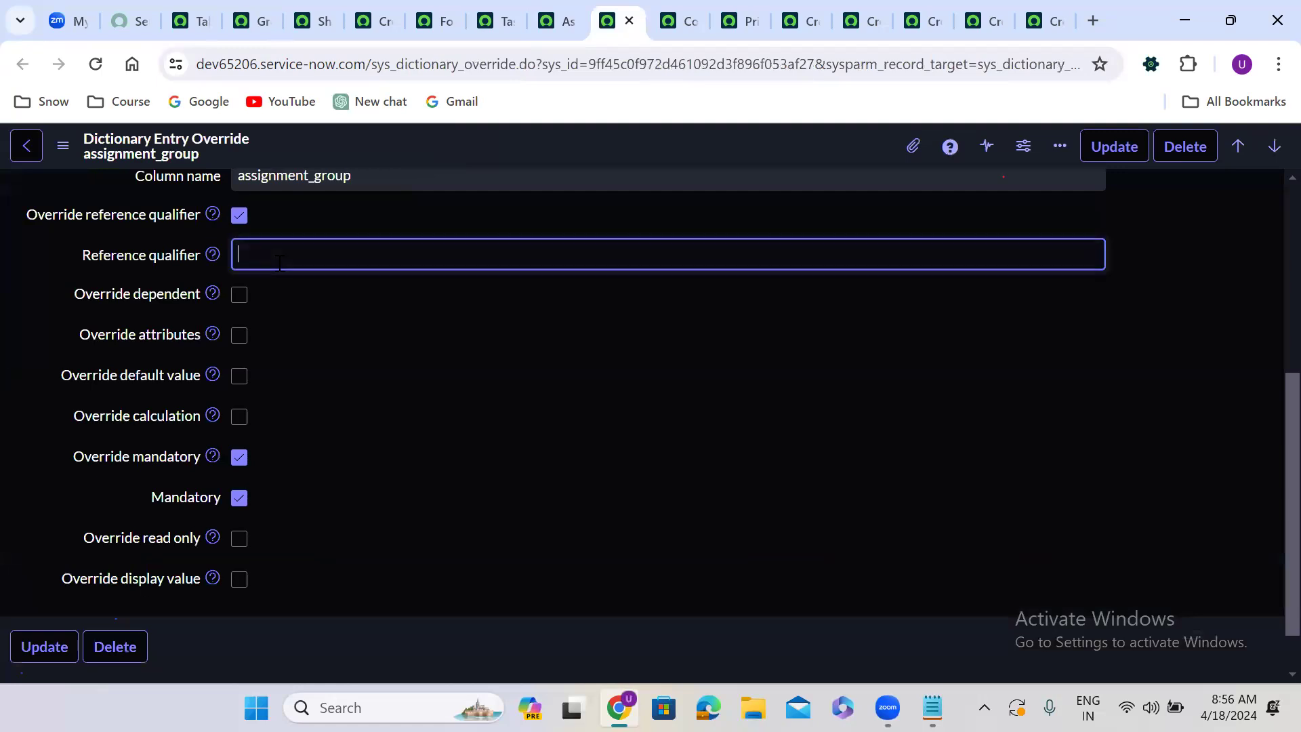
{"action": "type", "text": "ja"}
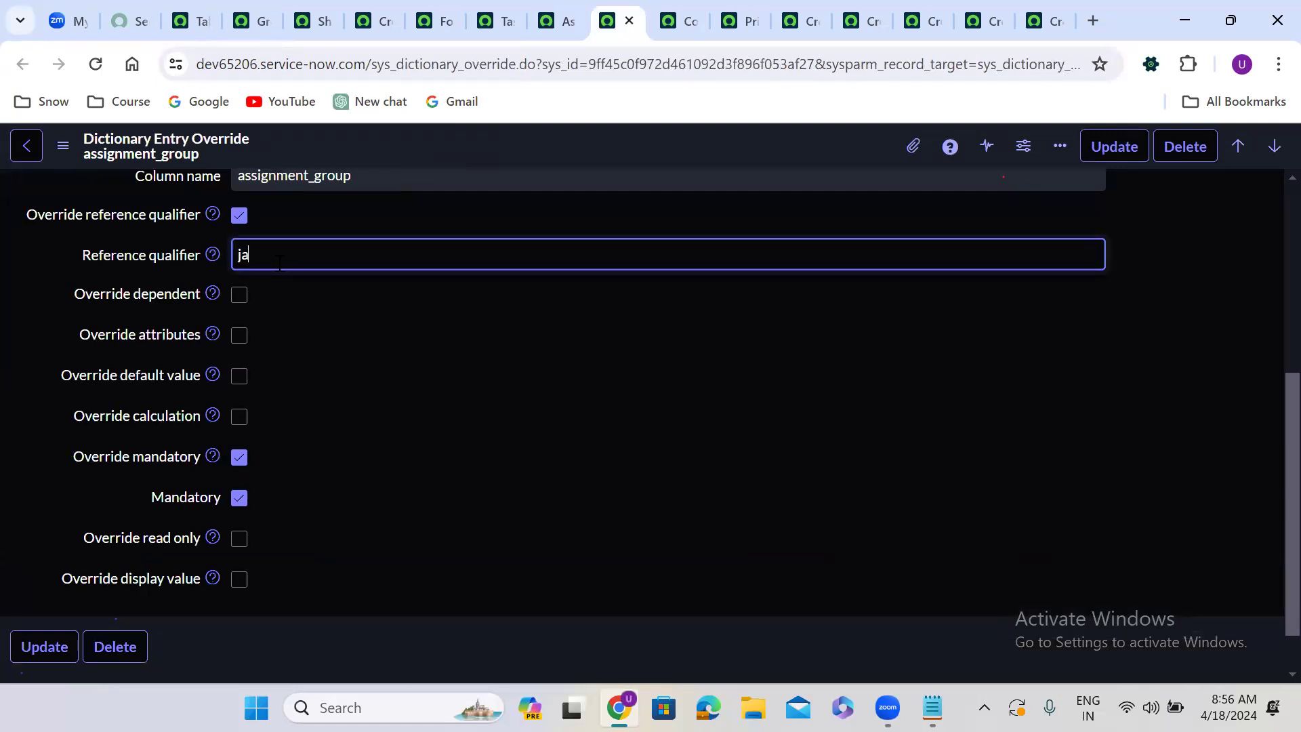
{"action": "type", "text": "vascript:''"}
{"action": "key", "text": "ctrl+v"}
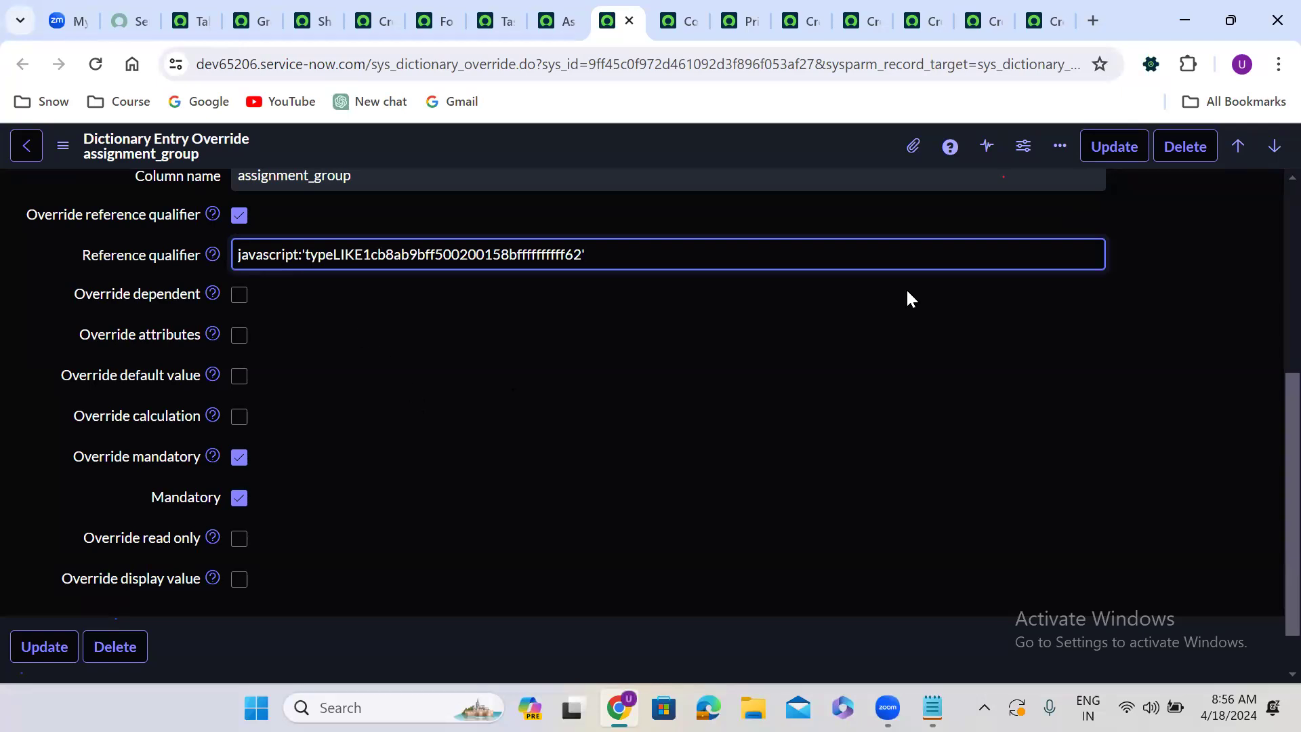
{"action": "left_click", "coordinate": [1106, 153]}
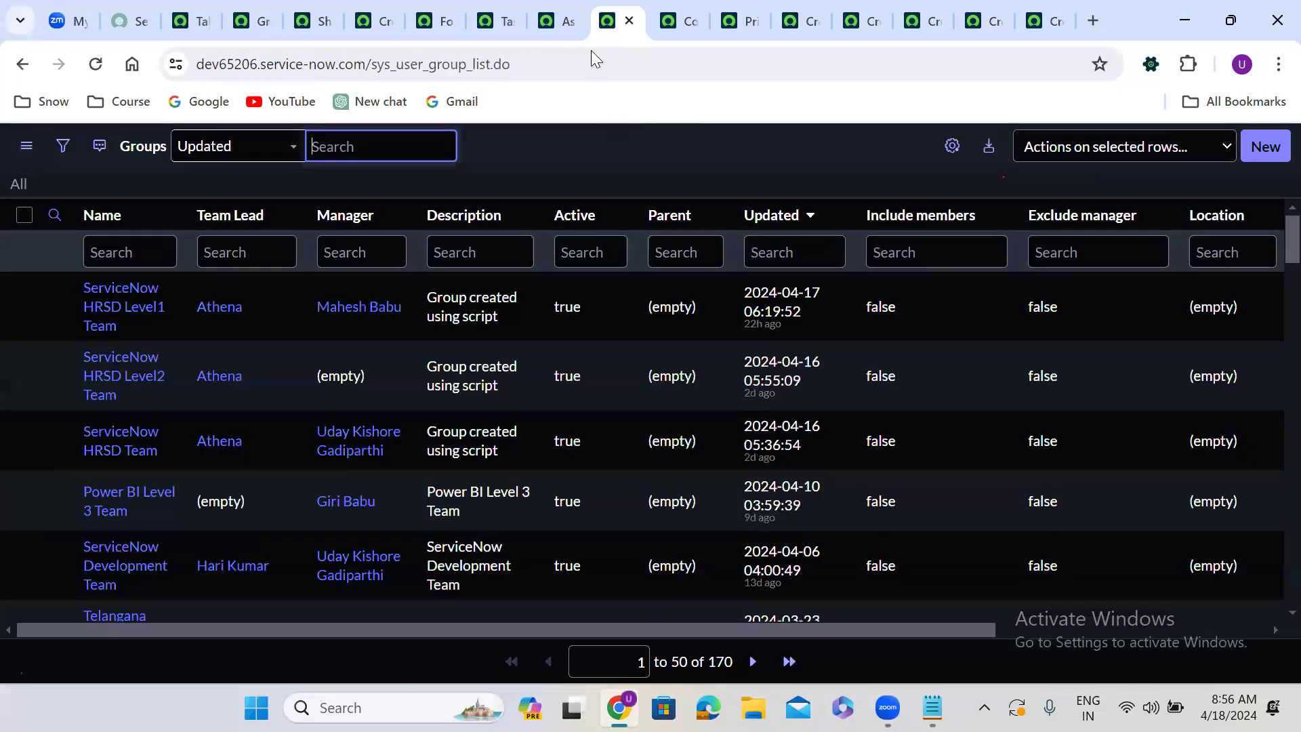
Reload the new Shipping Case Task form and verify Assignment group offers only eight itil groups.
{"action": "left_click", "coordinate": [315, 10]}
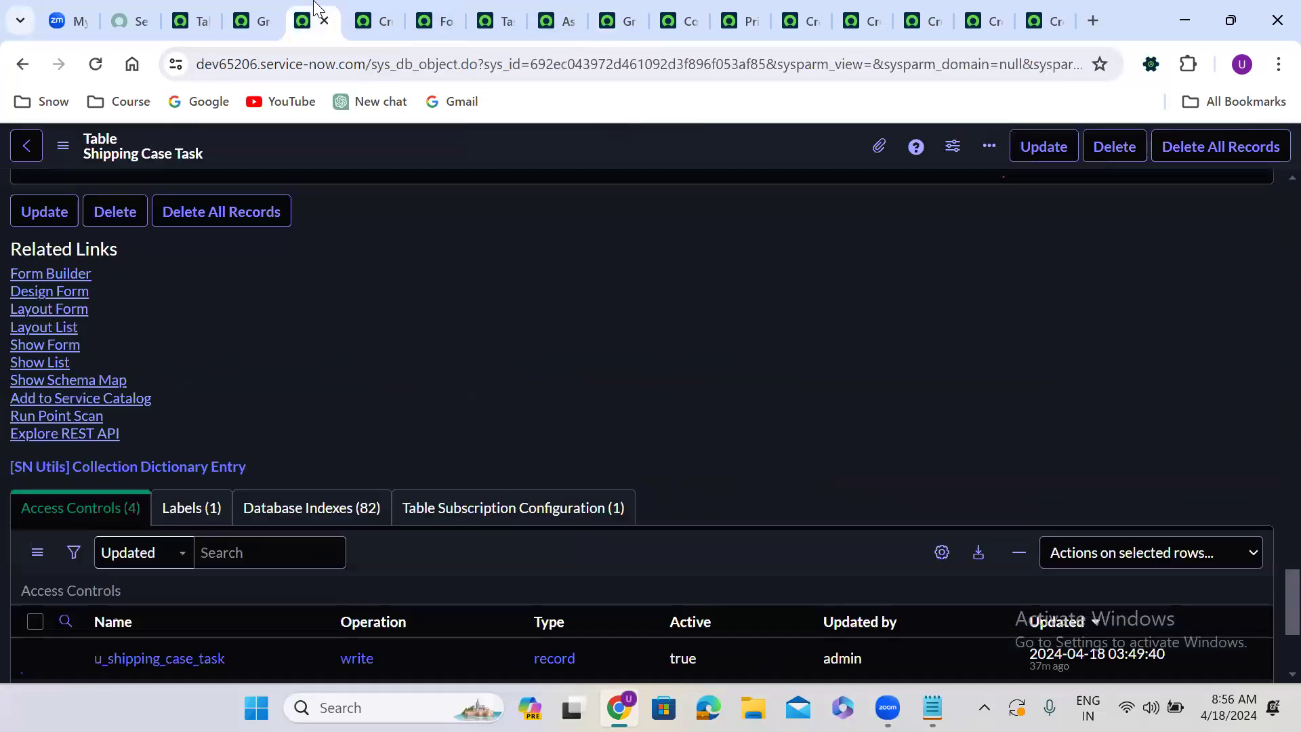
{"action": "left_click", "coordinate": [354, 10]}
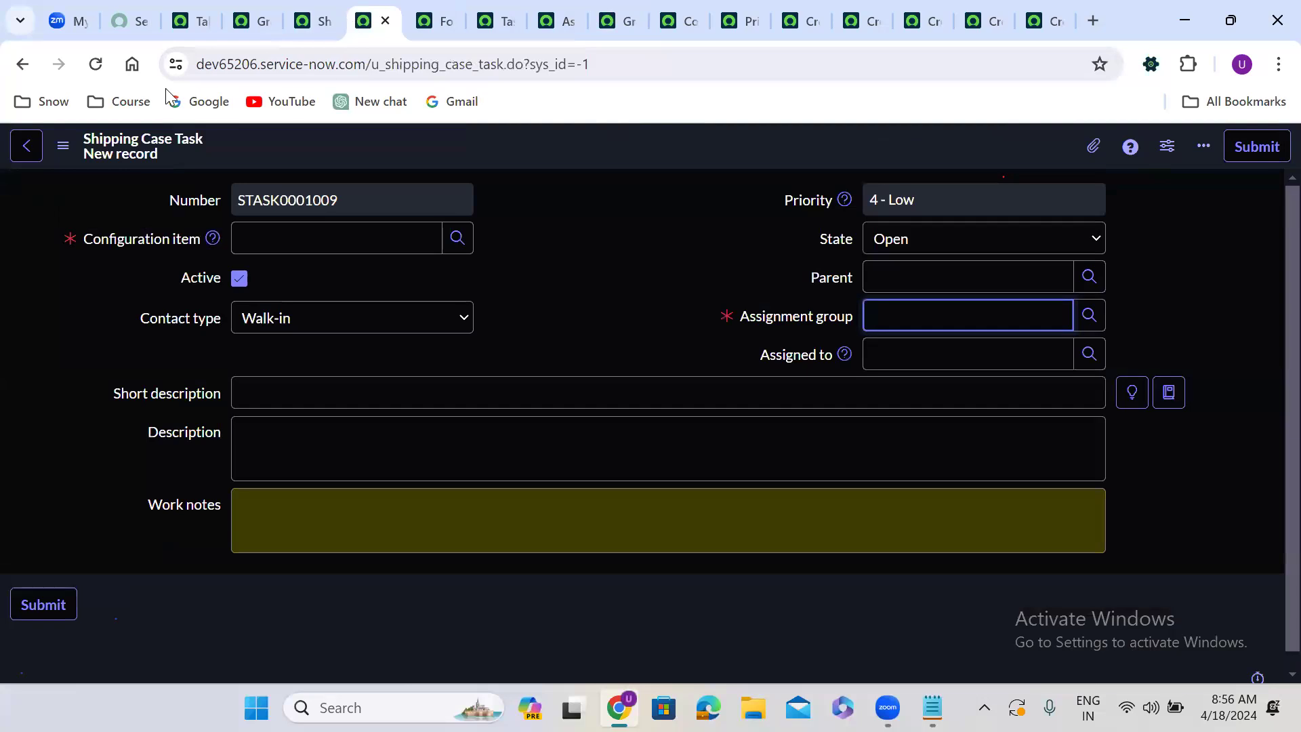
{"action": "left_click", "coordinate": [96, 65]}
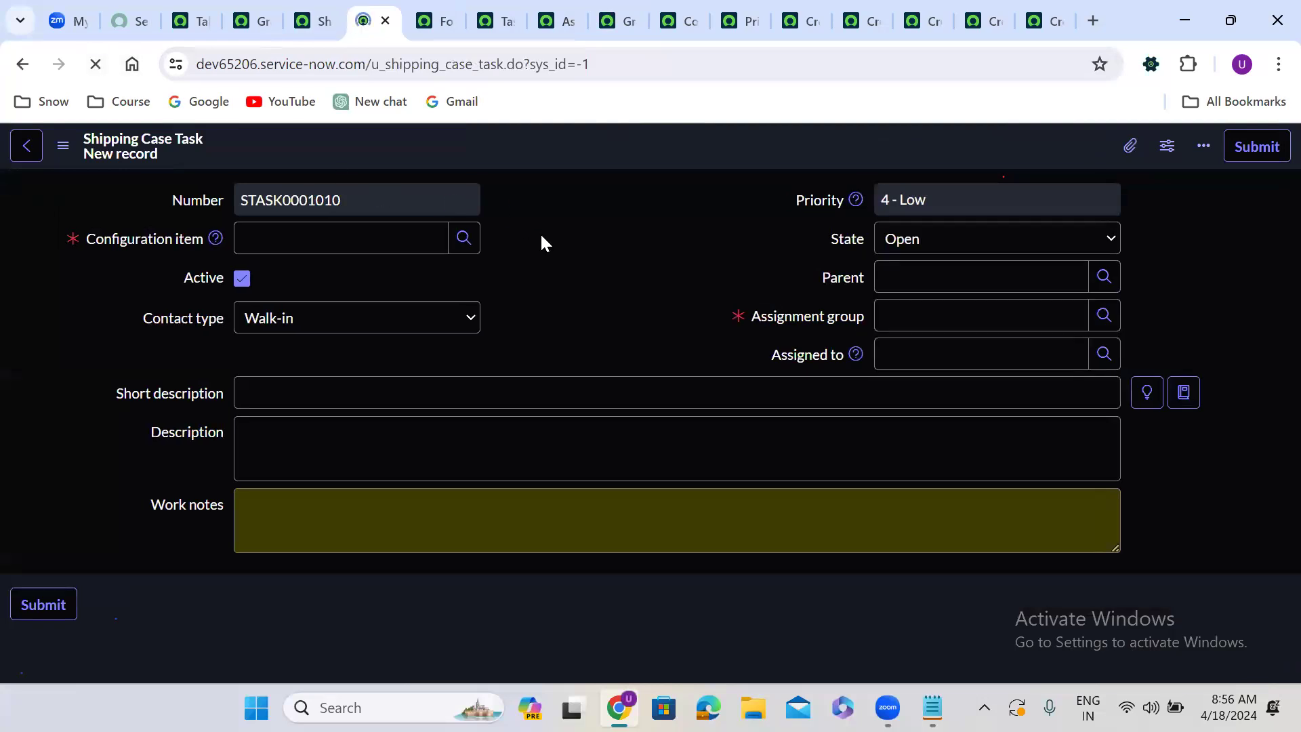
{"action": "left_click", "coordinate": [1093, 314]}
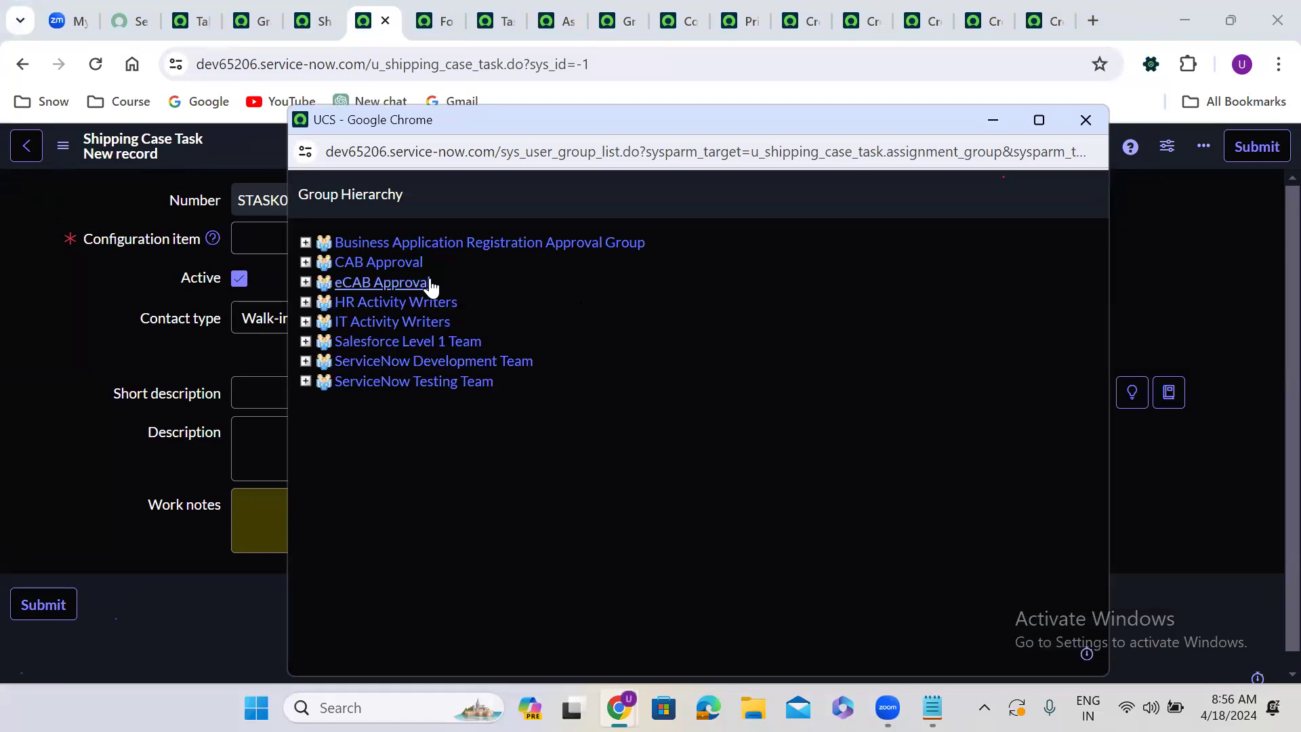
{"action": "left_click", "coordinate": [1100, 120]}
{"action": "left_click", "coordinate": [801, 19]}
{"action": "left_click", "coordinate": [861, 20]}
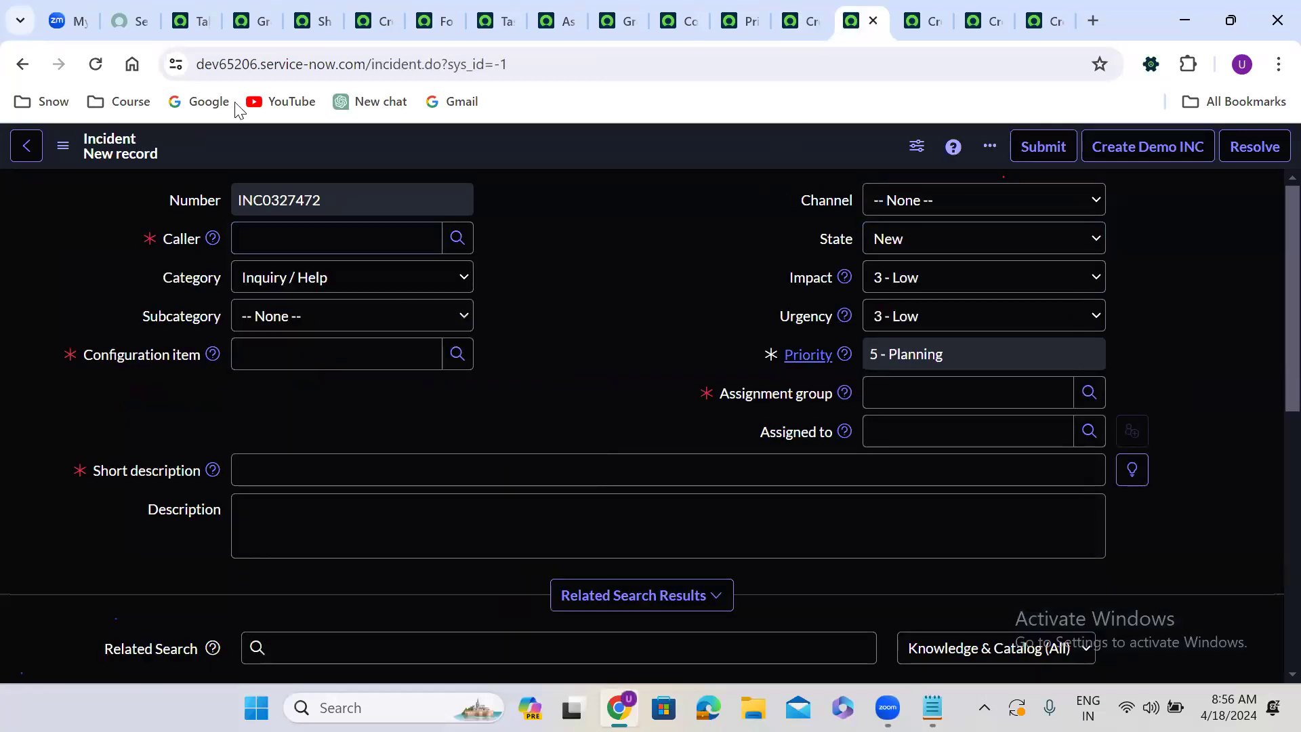
Reload the new Incident form and confirm its Assignment group lookup still lists all 170 groups.
{"action": "left_click", "coordinate": [94, 64]}
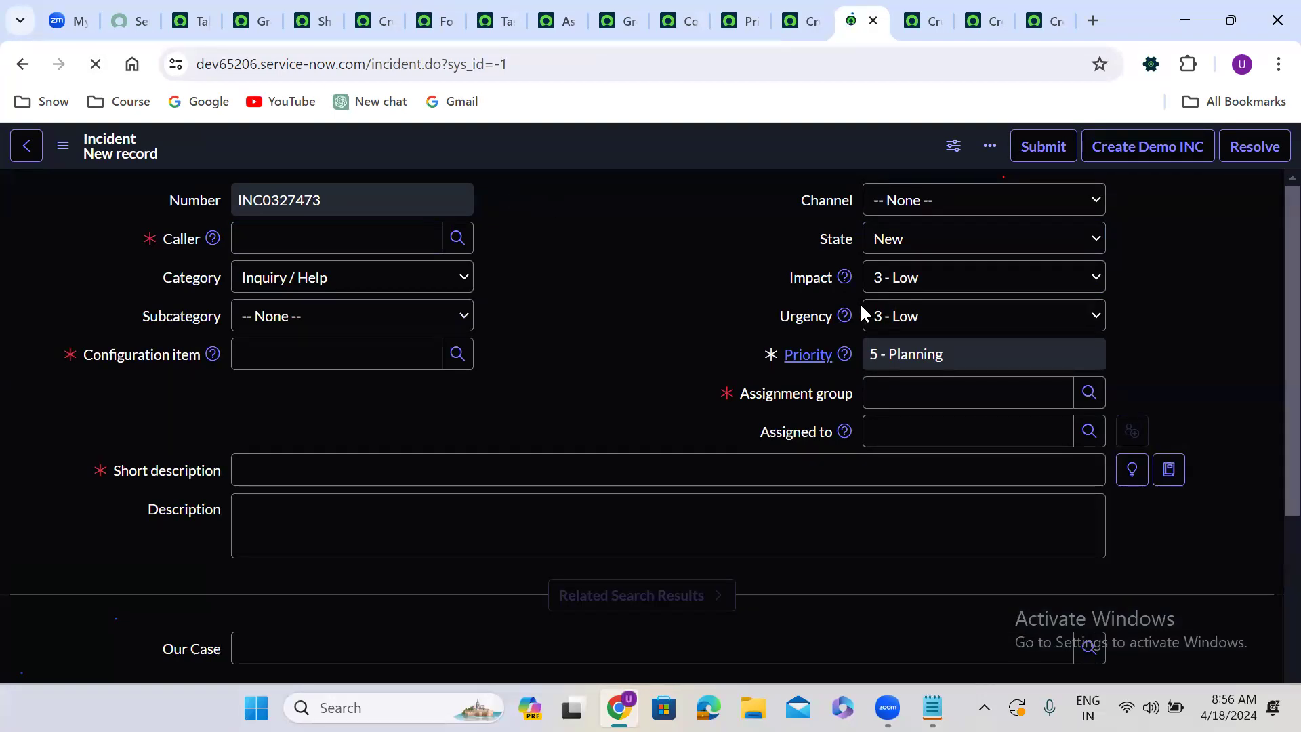
{"action": "left_click", "coordinate": [1094, 392]}
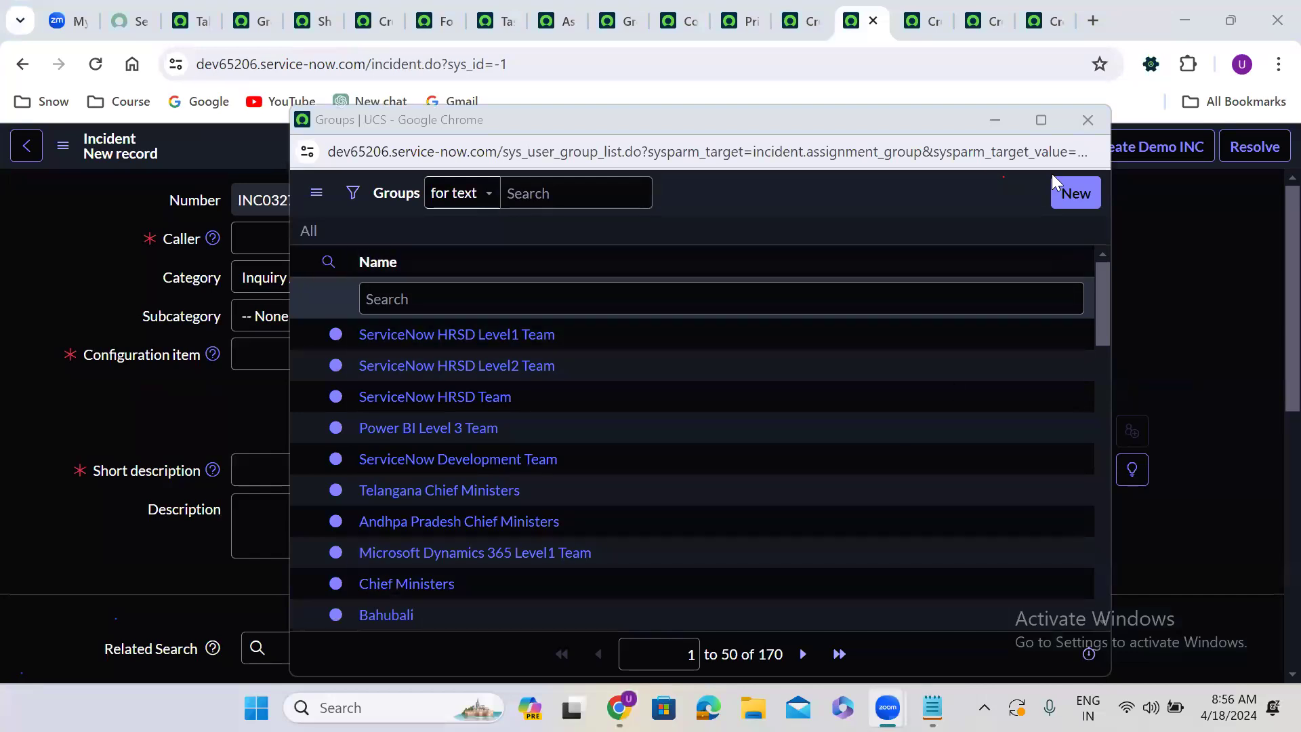
{"action": "left_click", "coordinate": [1095, 127]}
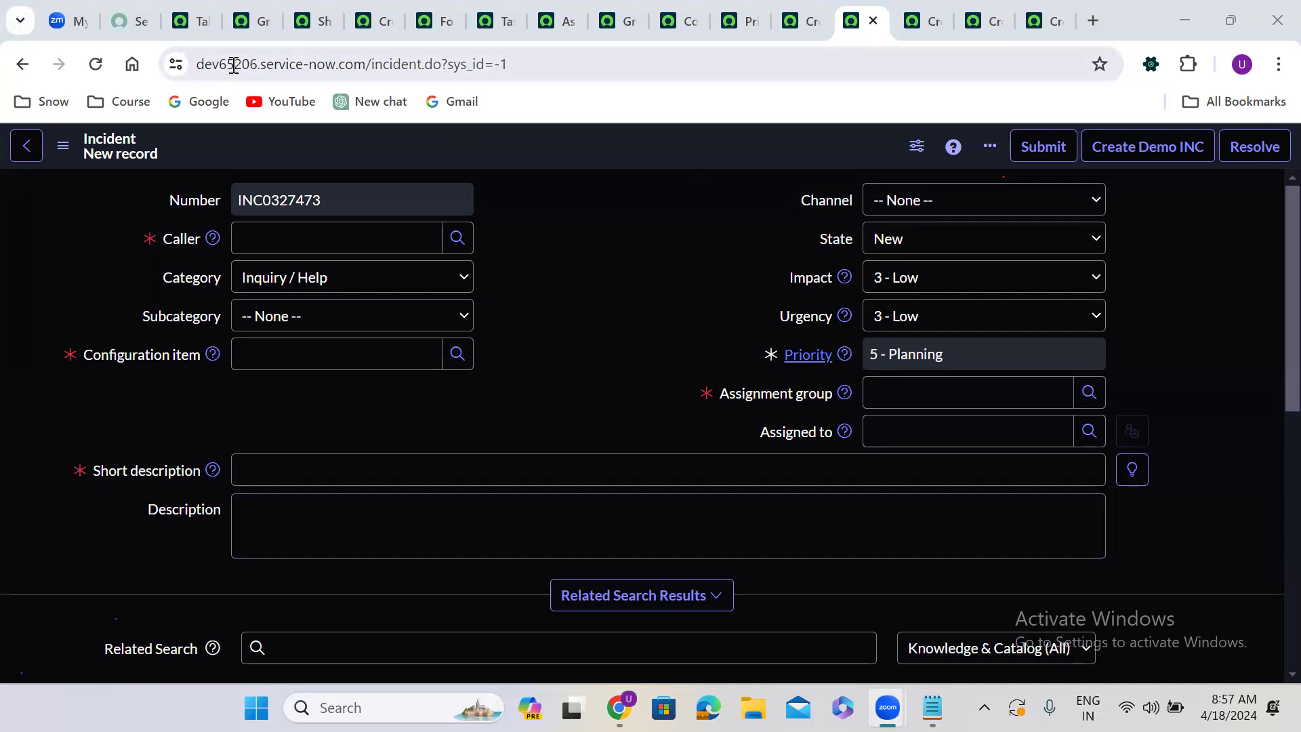
{"action": "left_click", "coordinate": [190, 15]}
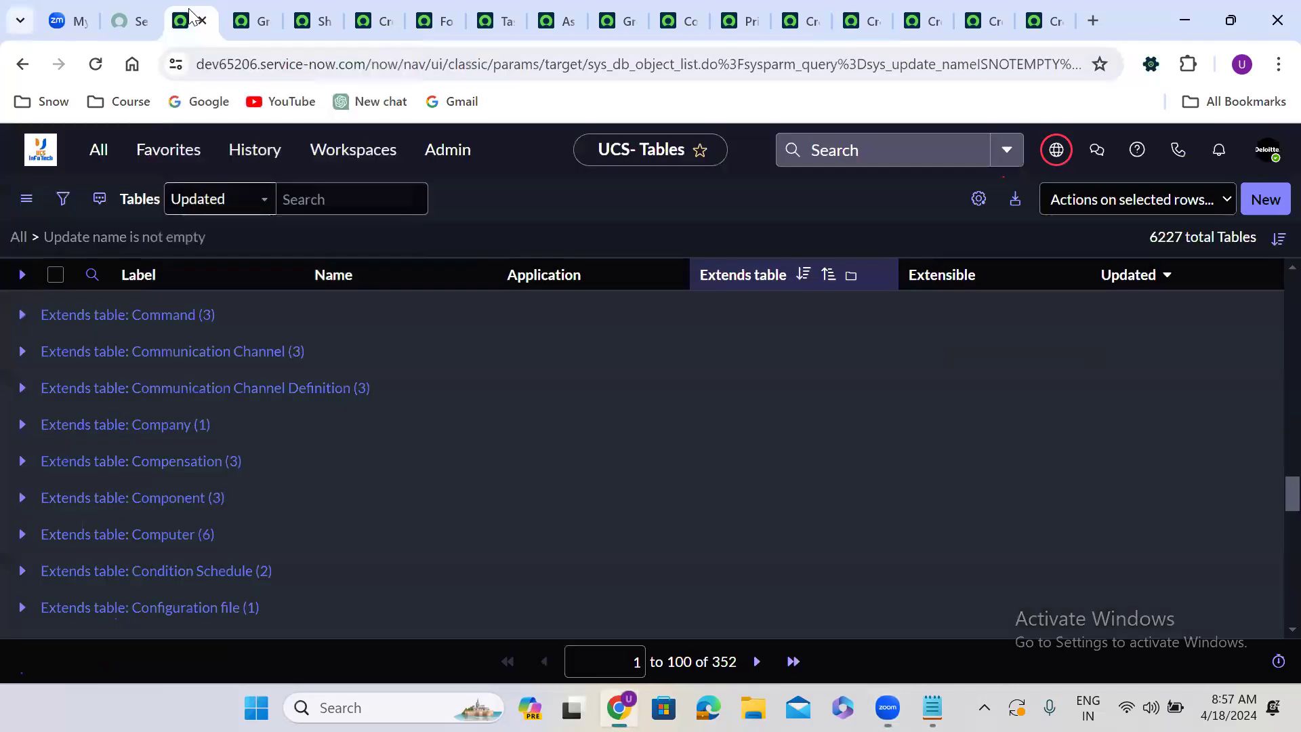
Copy the query of the Groups list's Type contains itil filter again.
{"action": "left_click", "coordinate": [249, 13]}
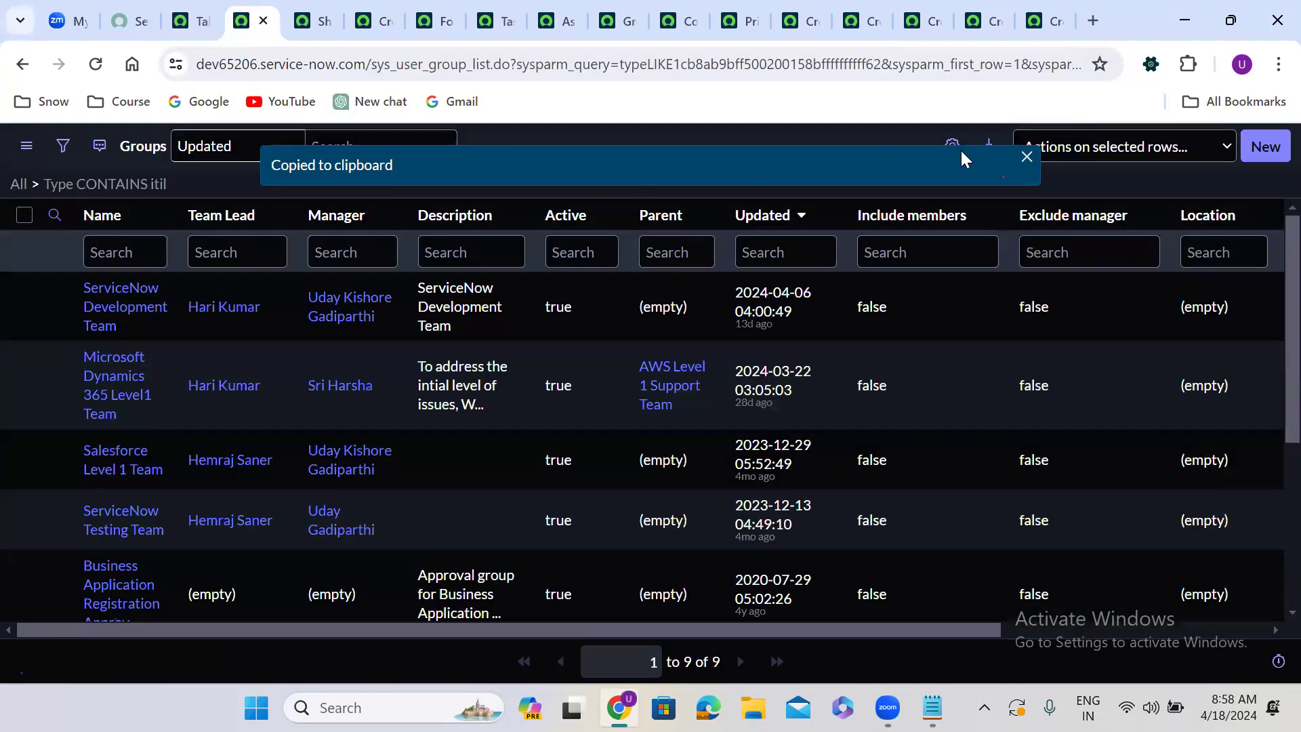
{"action": "left_click", "coordinate": [1027, 159]}
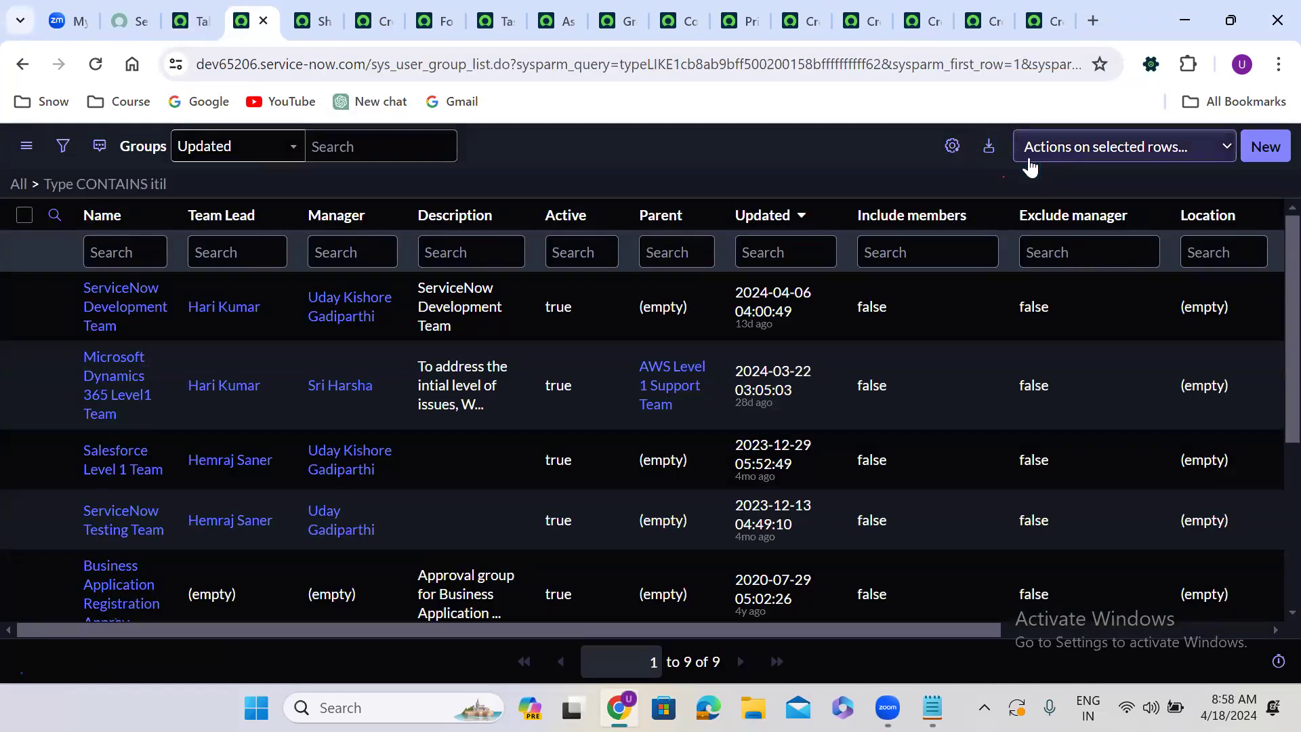
{"action": "right_click", "coordinate": [147, 187]}
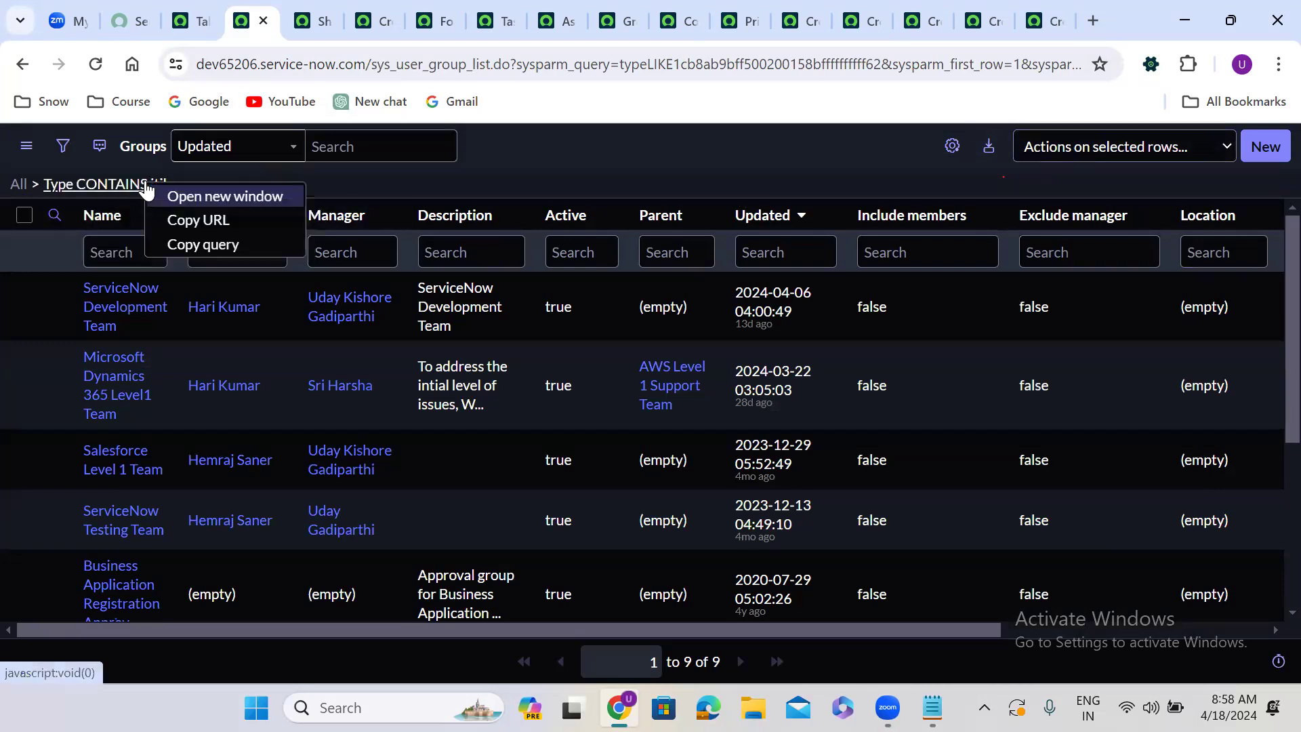
{"action": "left_click", "coordinate": [200, 243]}
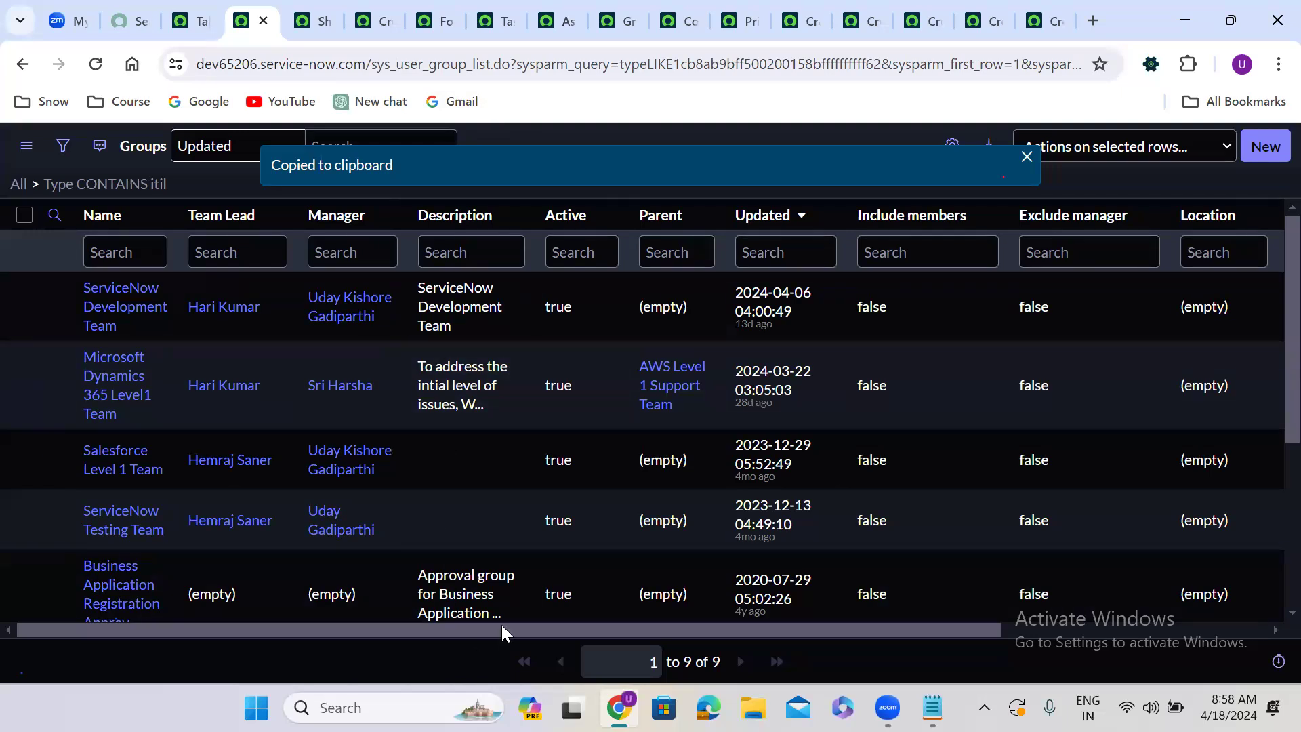
{"action": "left_click", "coordinate": [697, 670]}
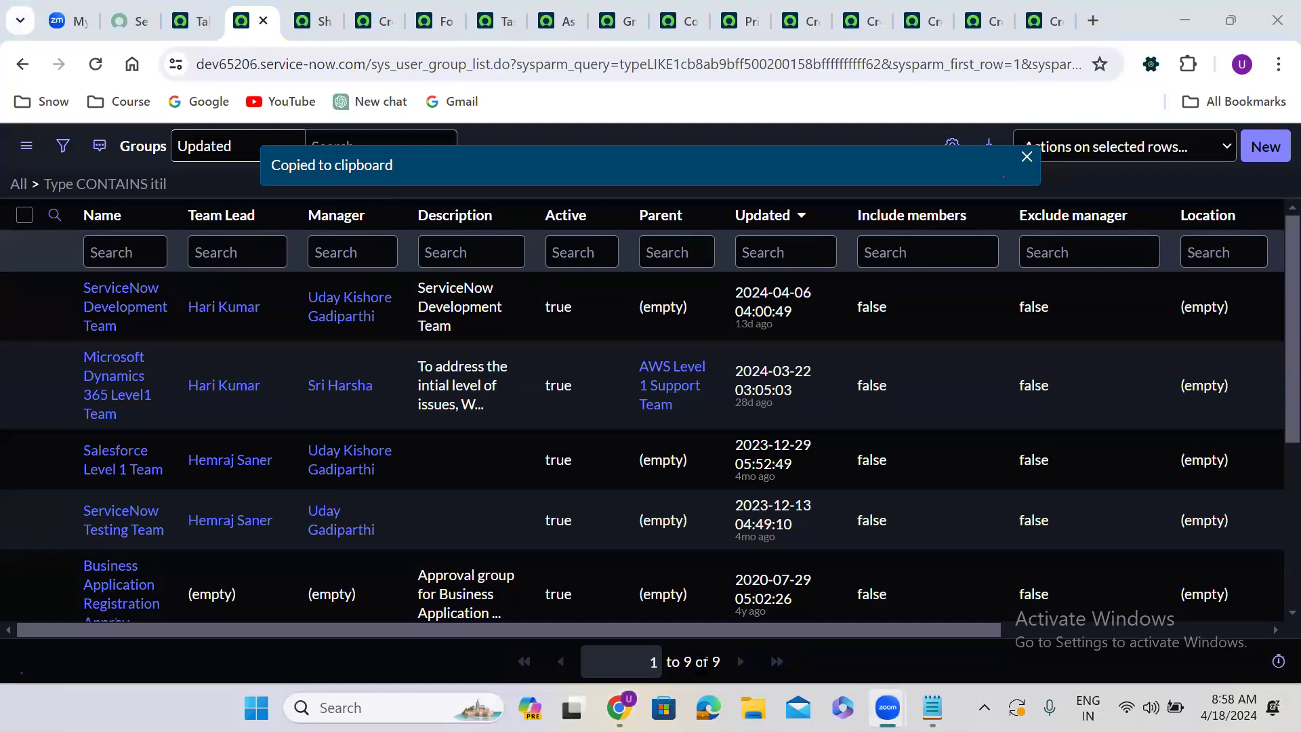
{"action": "left_click", "coordinate": [1028, 161]}
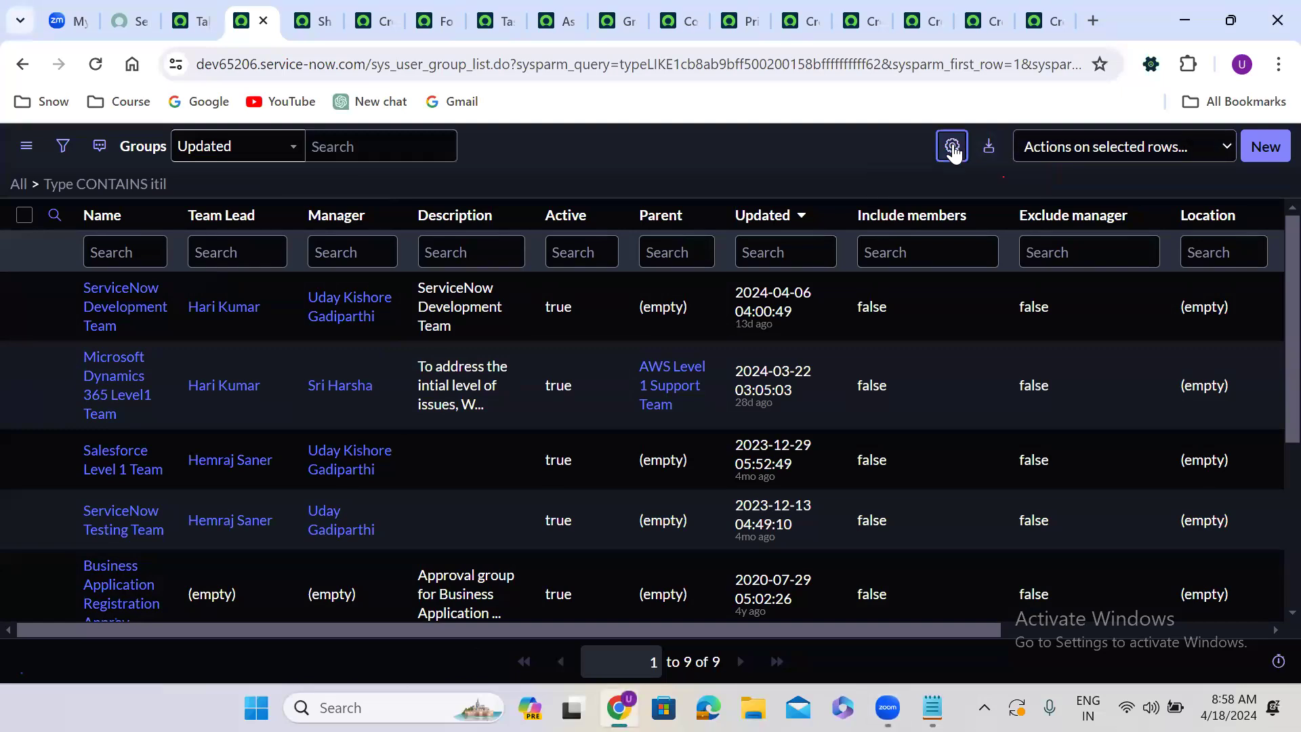
Add the Type field to the Groups list columns, placed right after Manager.
{"action": "left_click", "coordinate": [952, 147]}
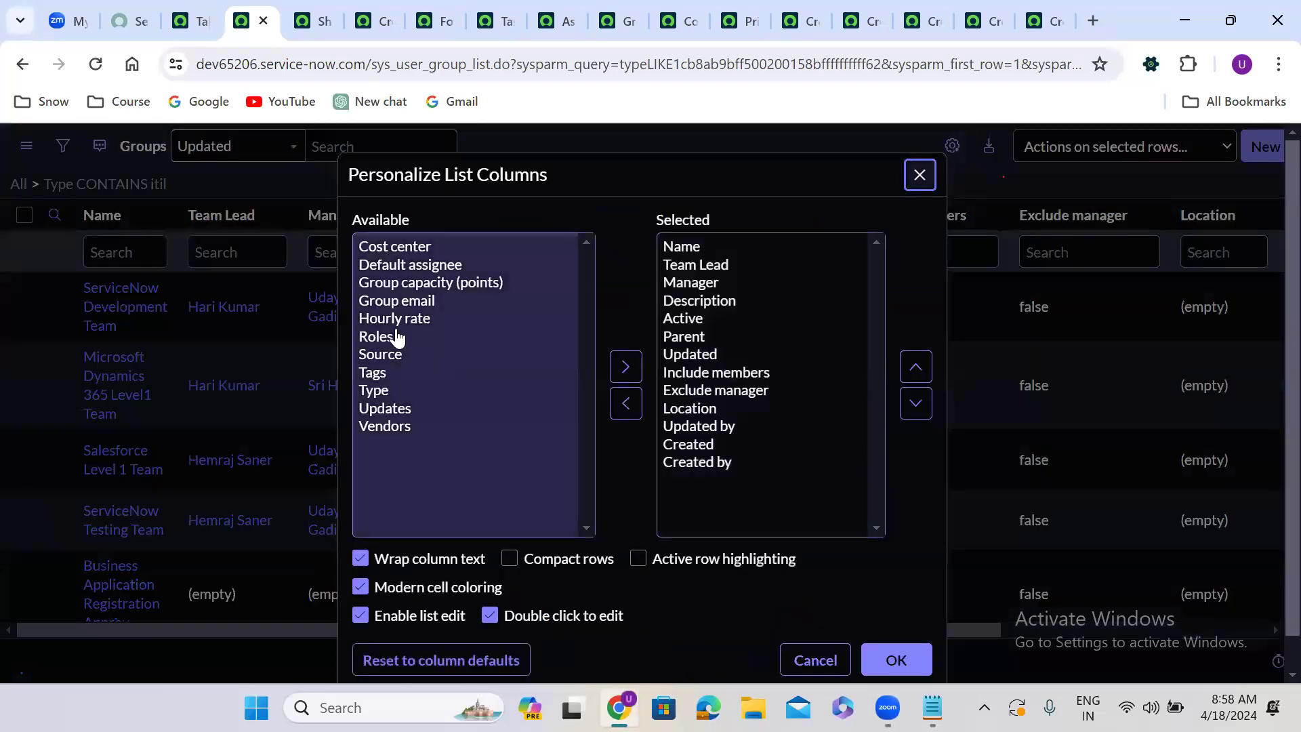
{"action": "left_click", "coordinate": [374, 390]}
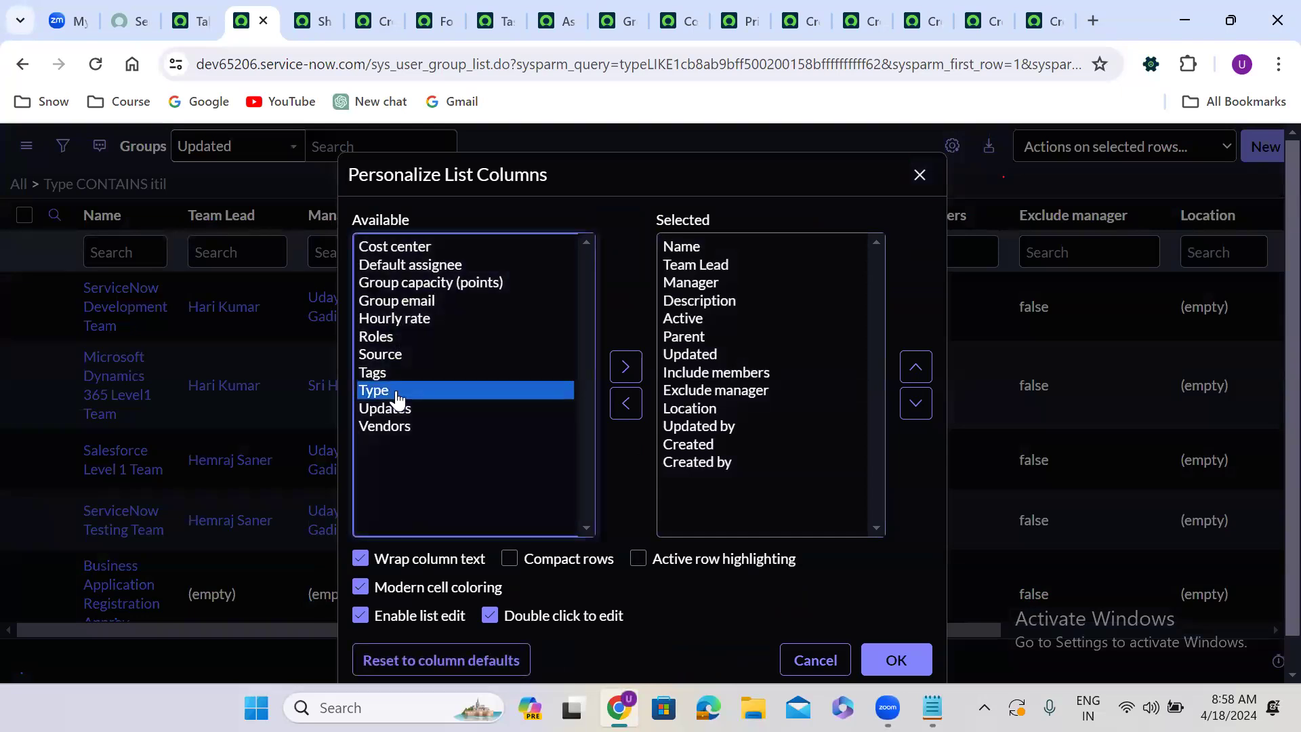
{"action": "left_click", "coordinate": [625, 366]}
{"action": "left_click", "coordinate": [916, 367]}
{"action": "left_click", "coordinate": [916, 367]}
{"action": "left_click", "coordinate": [916, 366]}
{"action": "left_click", "coordinate": [916, 366]}
{"action": "left_click", "coordinate": [916, 366]}
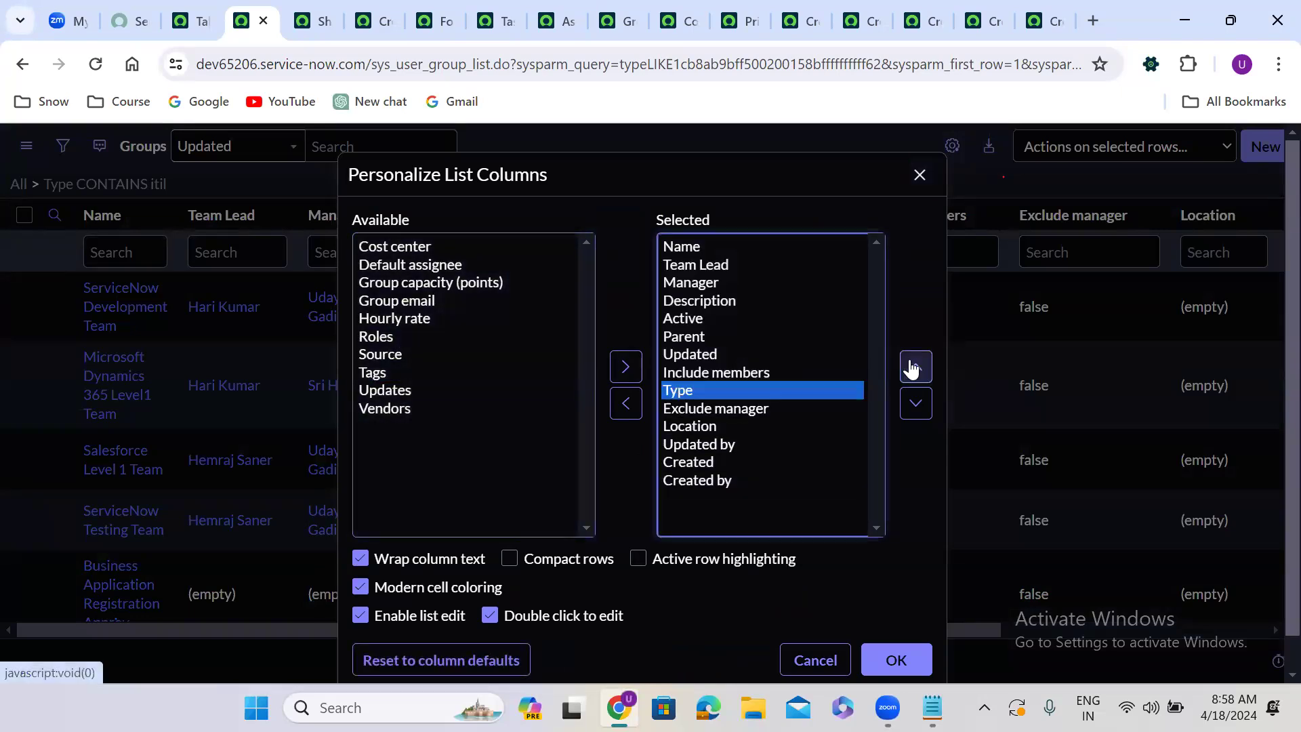
{"action": "left_click", "coordinate": [916, 367]}
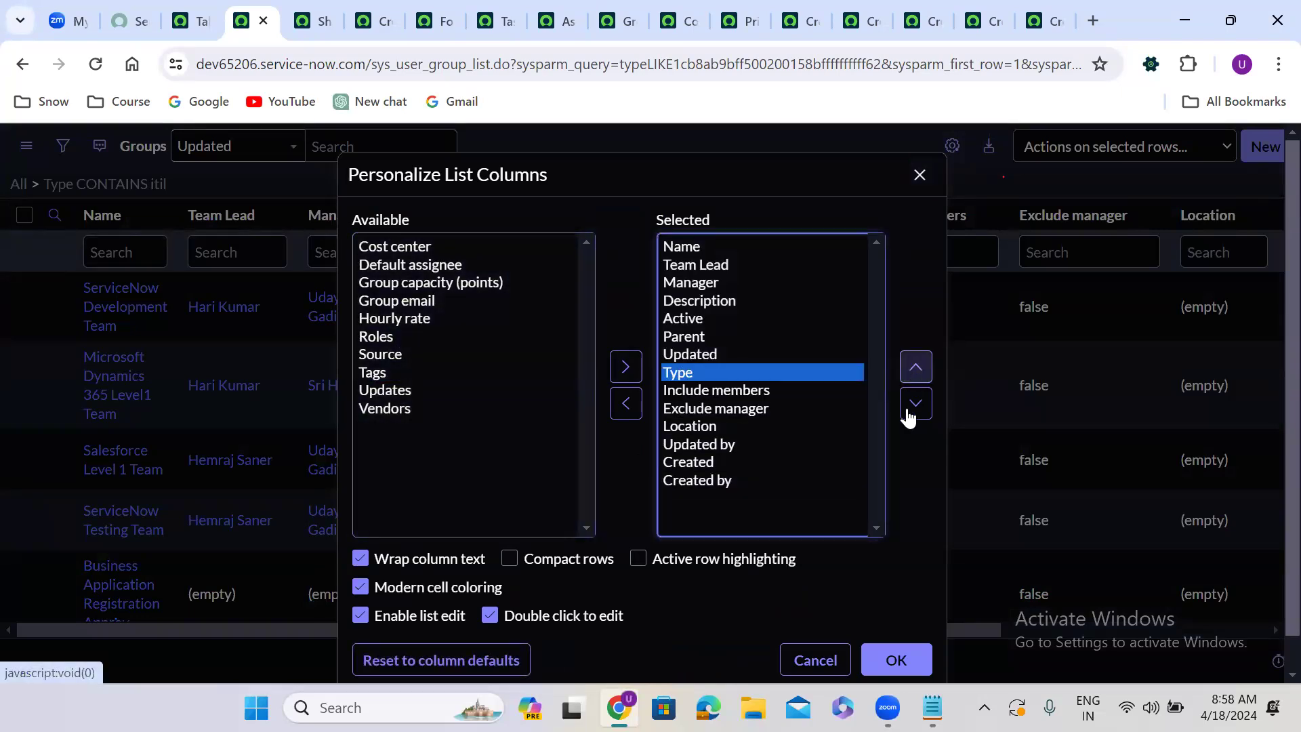
{"action": "left_click", "coordinate": [917, 369]}
{"action": "left_click", "coordinate": [918, 370]}
{"action": "left_click", "coordinate": [917, 369]}
{"action": "left_click", "coordinate": [917, 370]}
{"action": "left_click", "coordinate": [902, 661]}
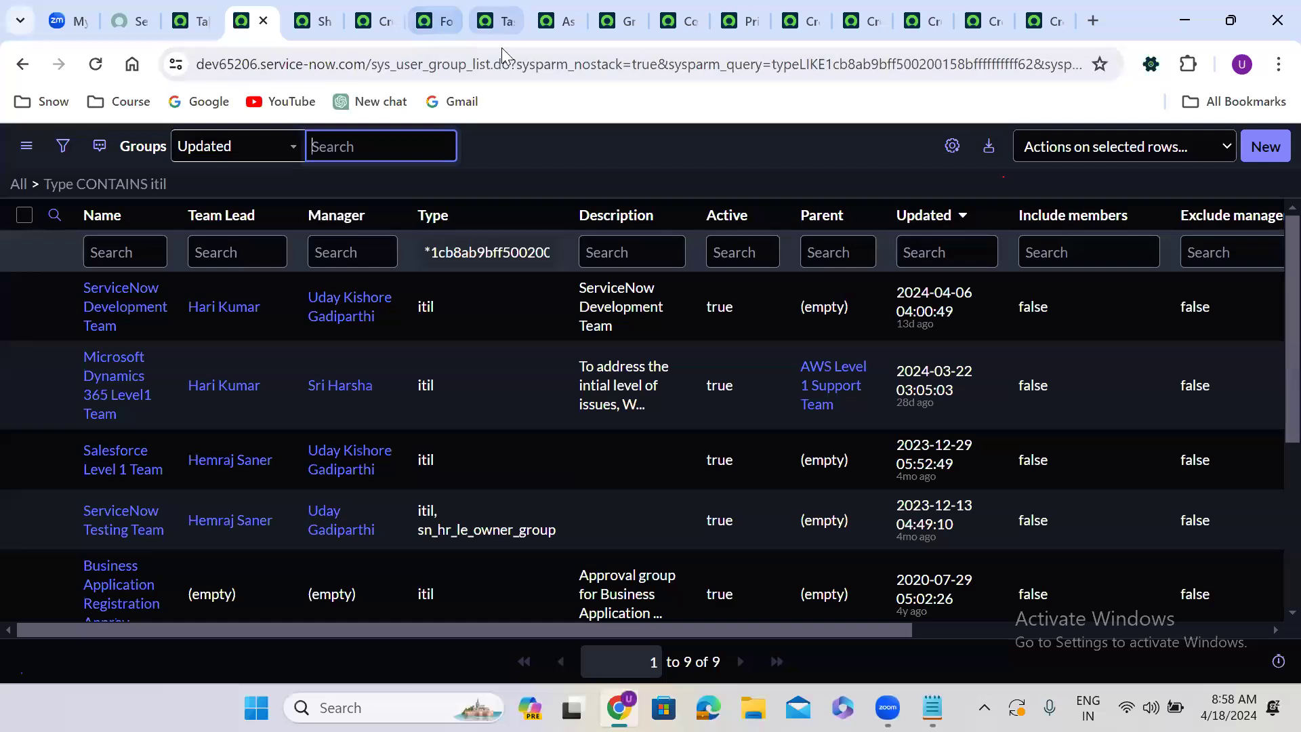
Reload the Shipping Case Task form and set Assignment group to Business Application Registration Approval Group.
{"action": "left_click", "coordinate": [502, 21]}
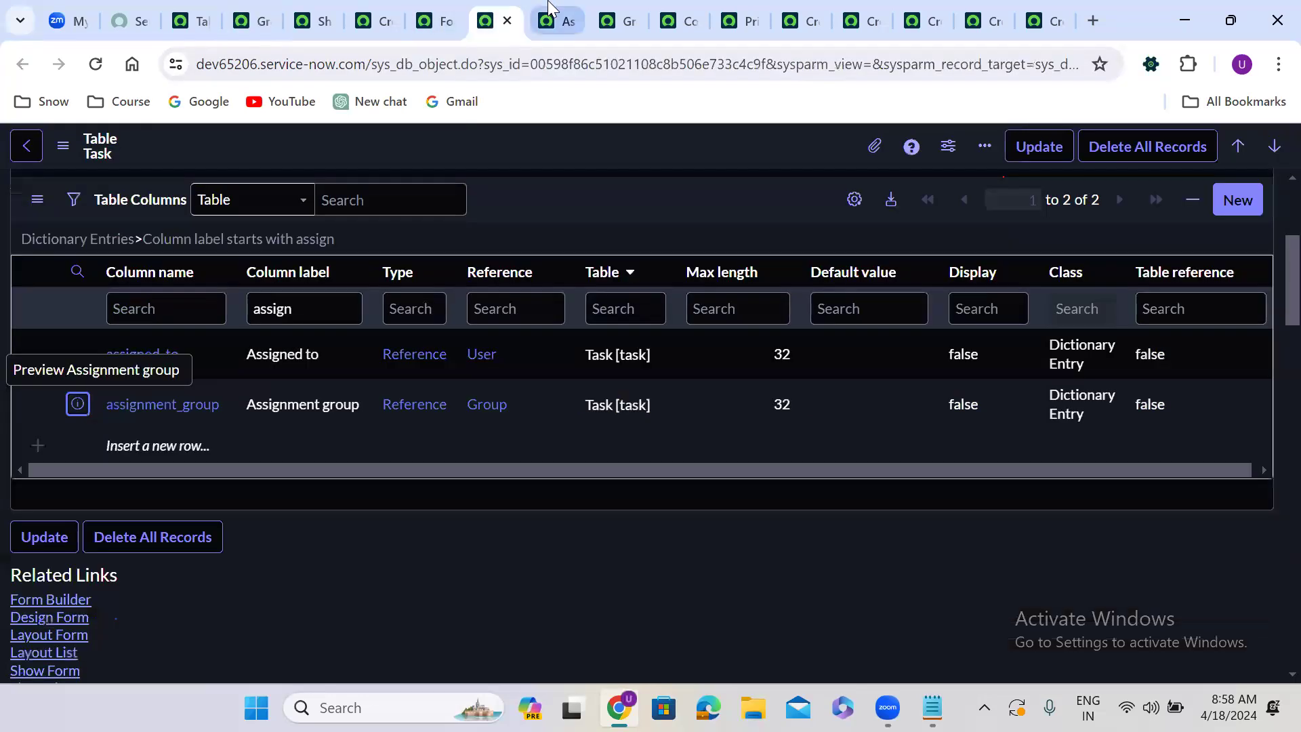
{"action": "left_click", "coordinate": [550, 10]}
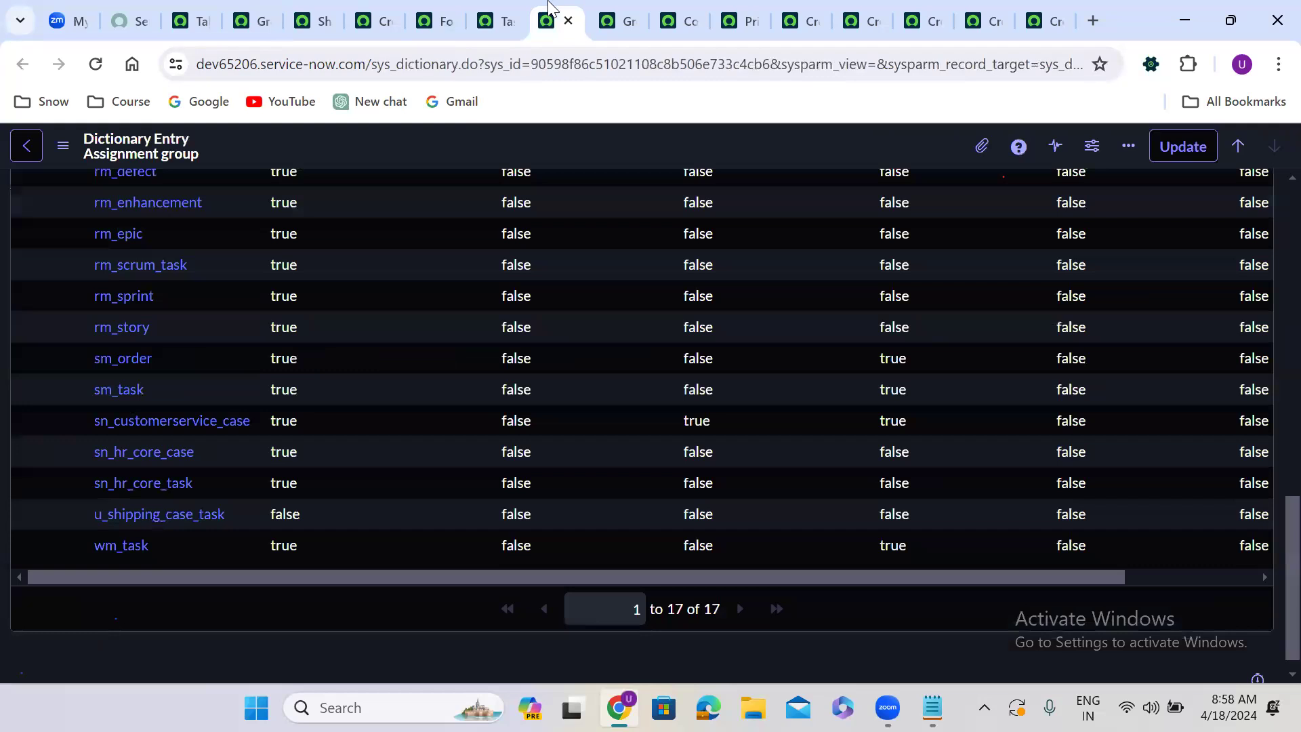
{"action": "left_click", "coordinate": [347, 10]}
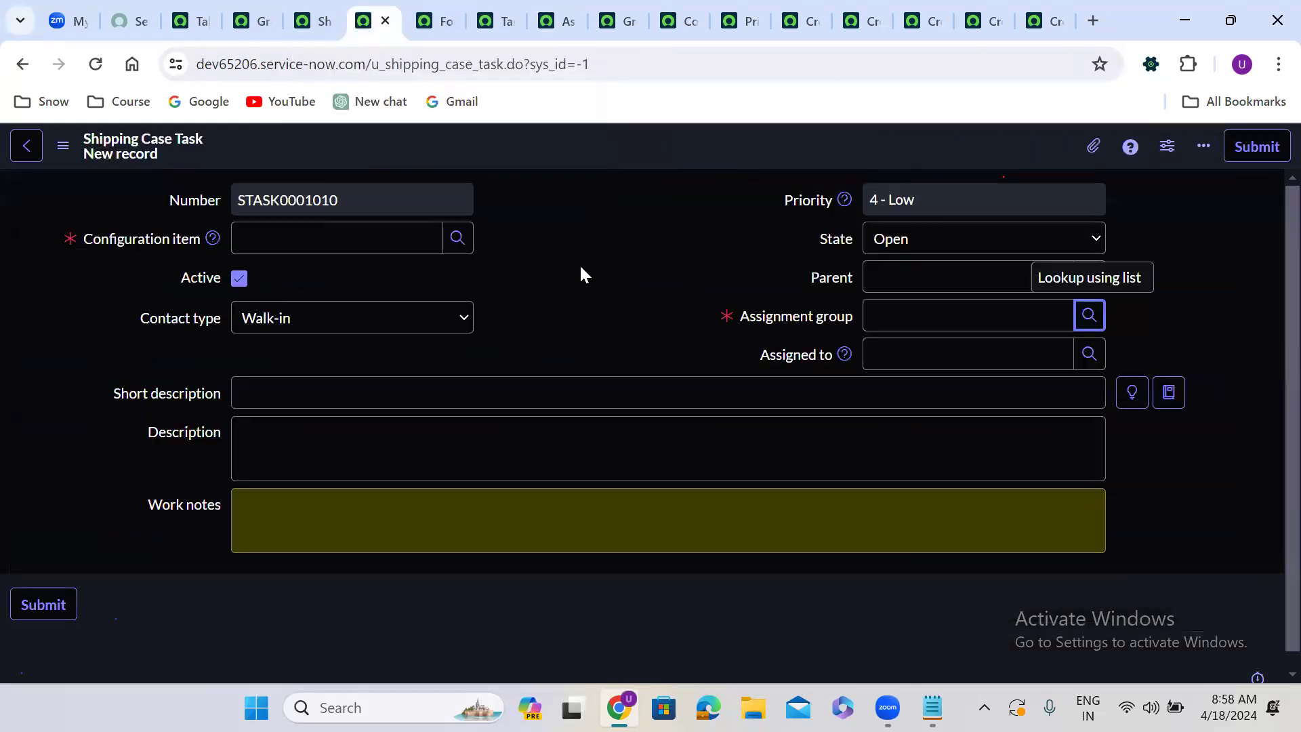
{"action": "left_click", "coordinate": [96, 64]}
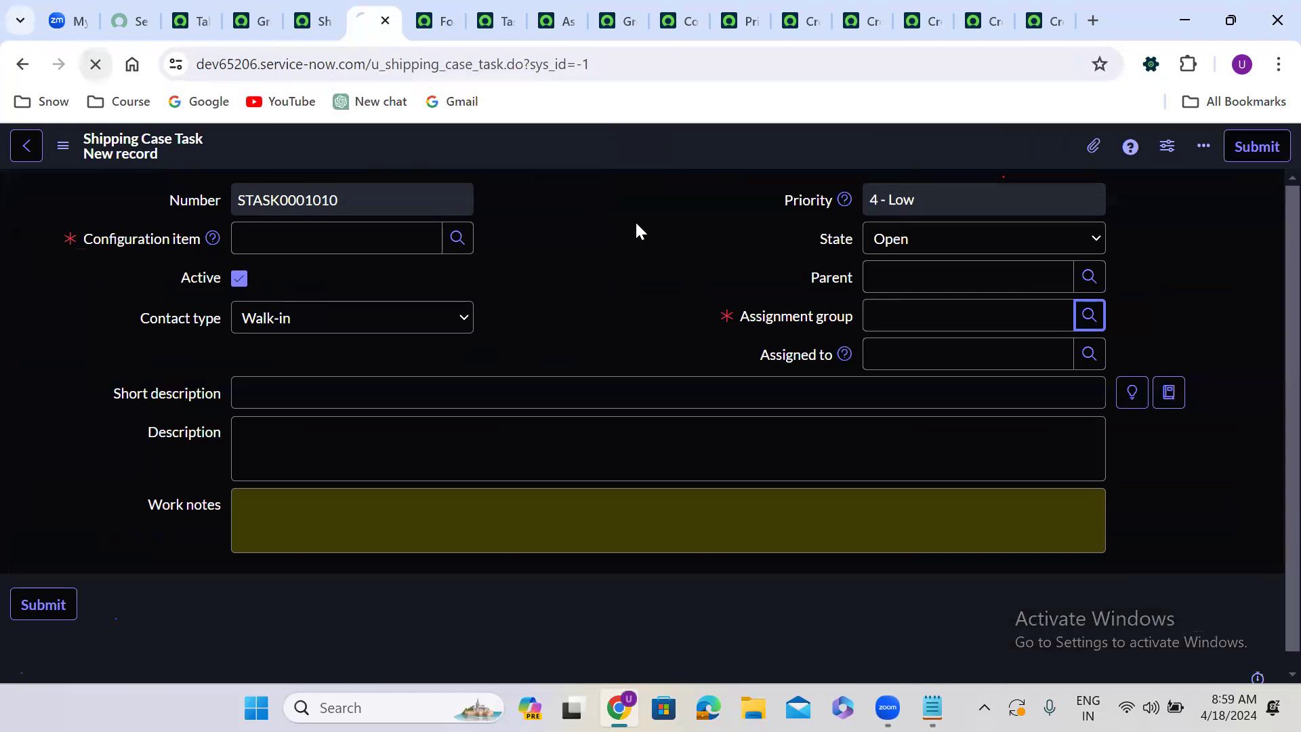
{"action": "left_click", "coordinate": [1097, 313]}
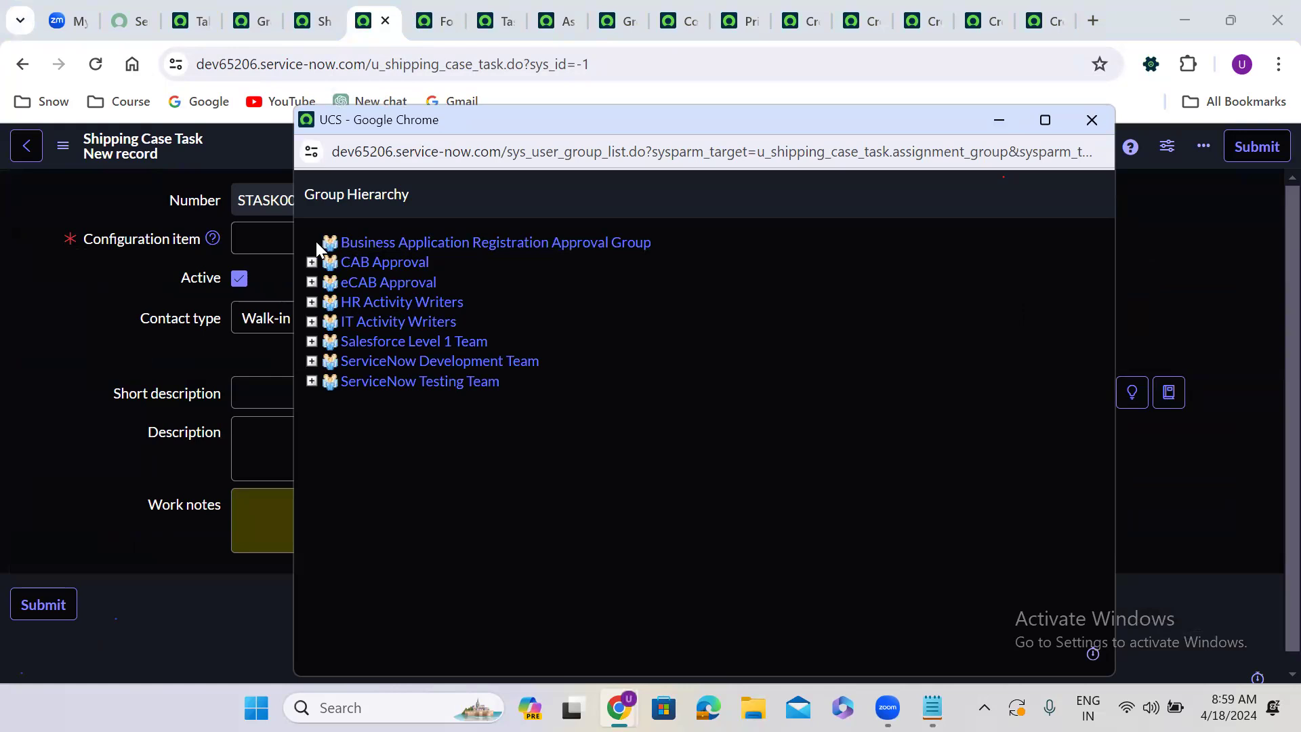
{"action": "left_click", "coordinate": [464, 249]}
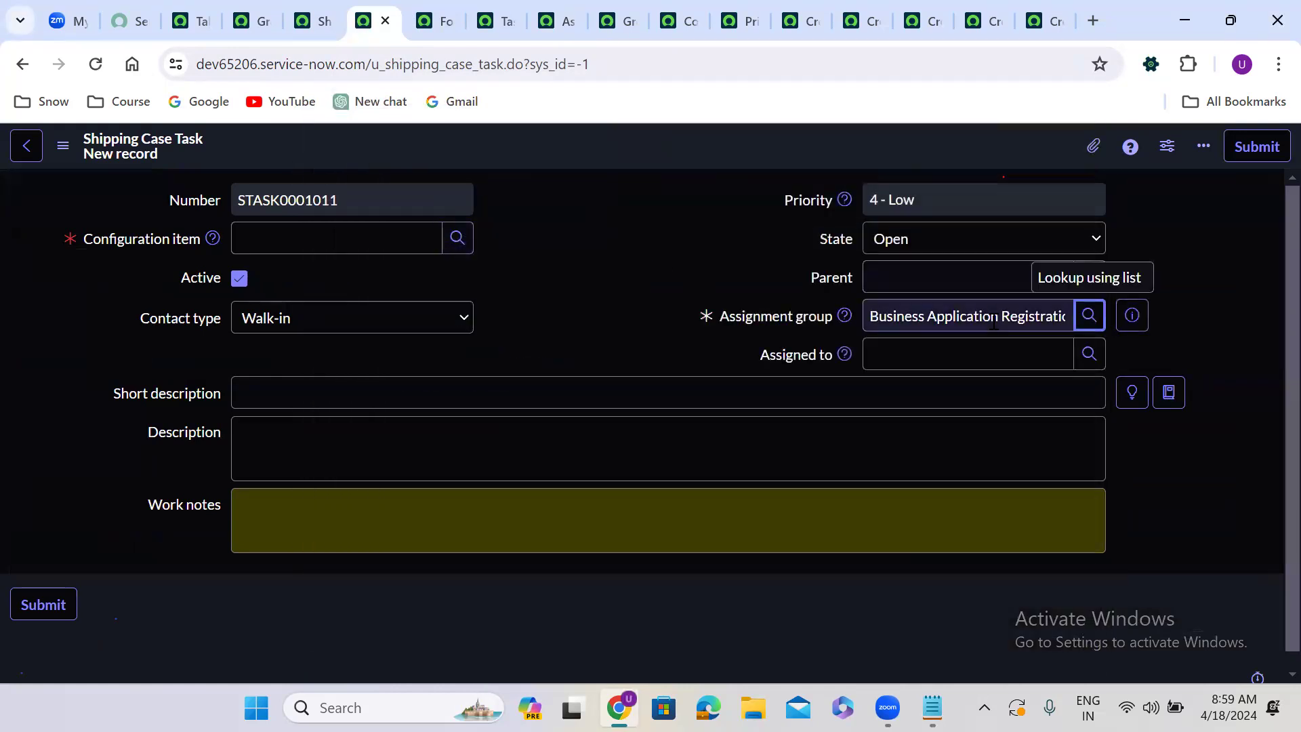
Preview the chosen group to confirm its Type is itil, then view the Contact type dictionary entry.
{"action": "left_click", "coordinate": [1130, 316]}
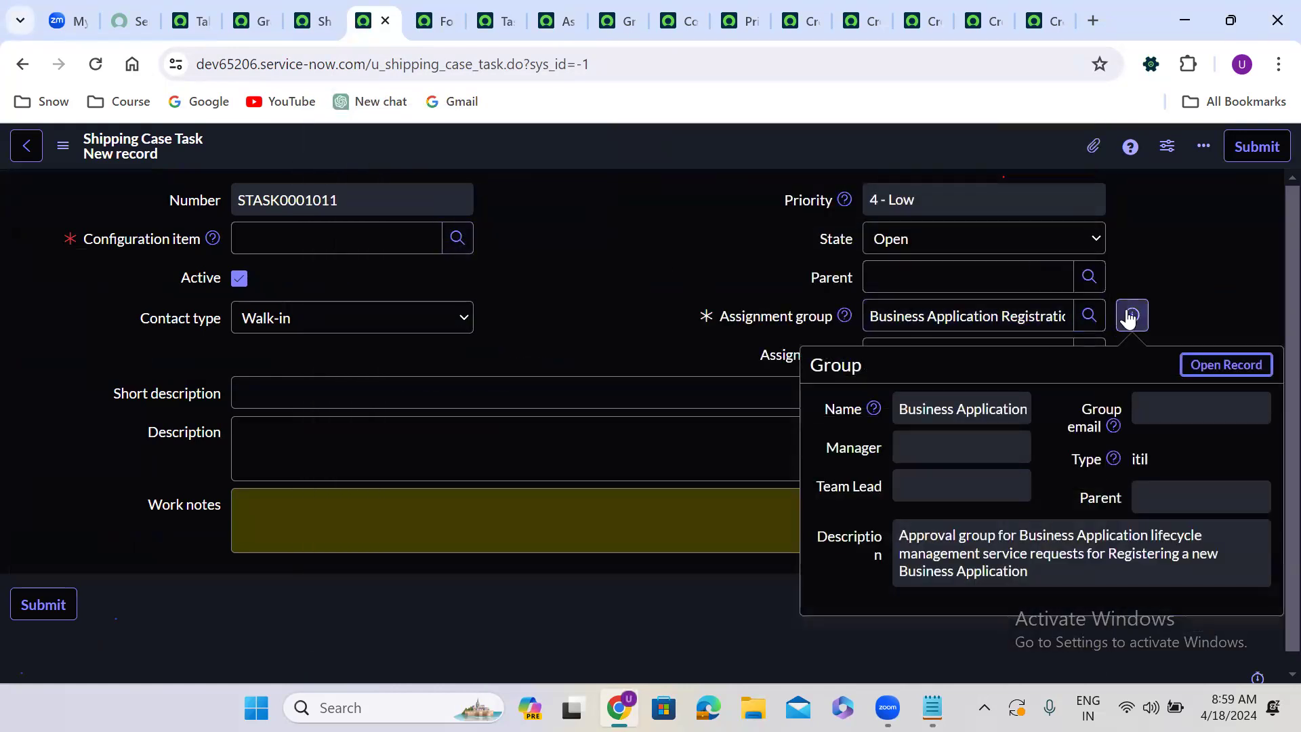
{"action": "double_click", "coordinate": [1141, 460]}
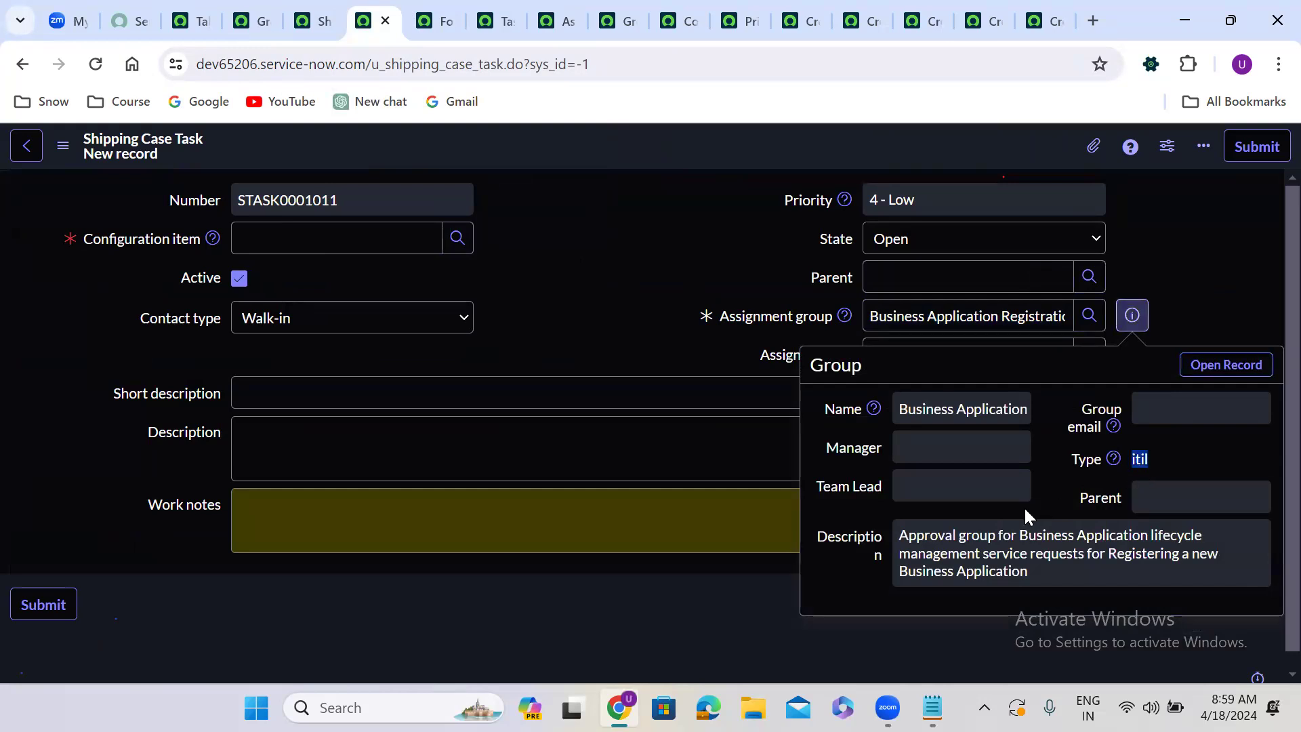
{"action": "left_click", "coordinate": [1039, 437]}
{"action": "left_click", "coordinate": [1133, 315]}
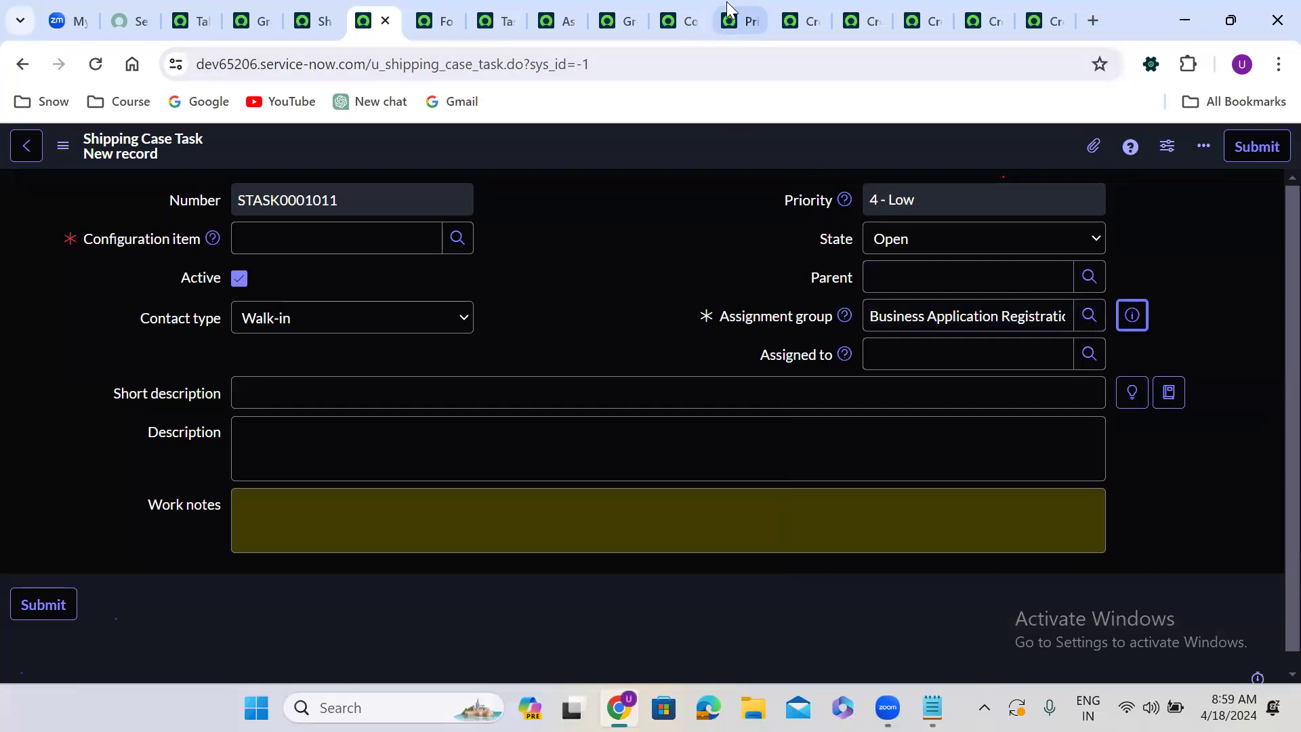
{"action": "left_click", "coordinate": [681, 21]}
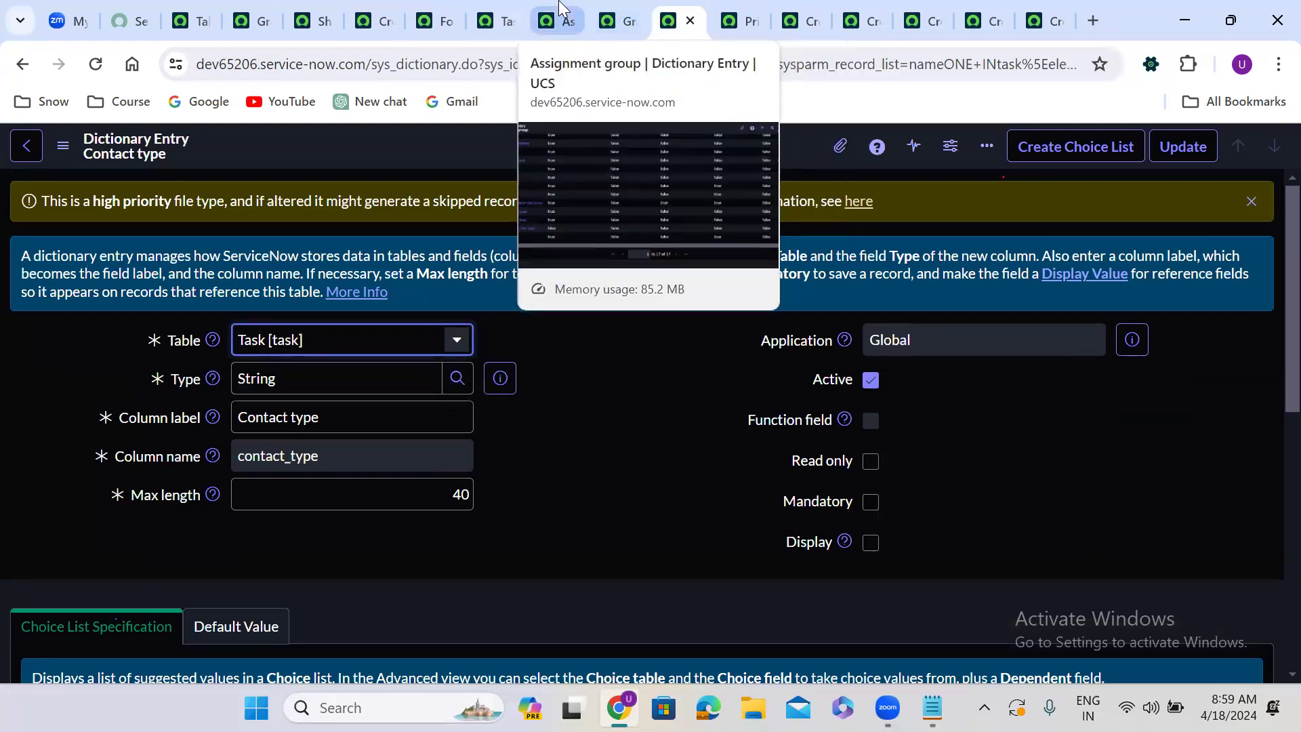
In Advanced view, delete tree_picker=true from the Assignment group dictionary entry's Attributes.
{"action": "left_click", "coordinate": [567, 21]}
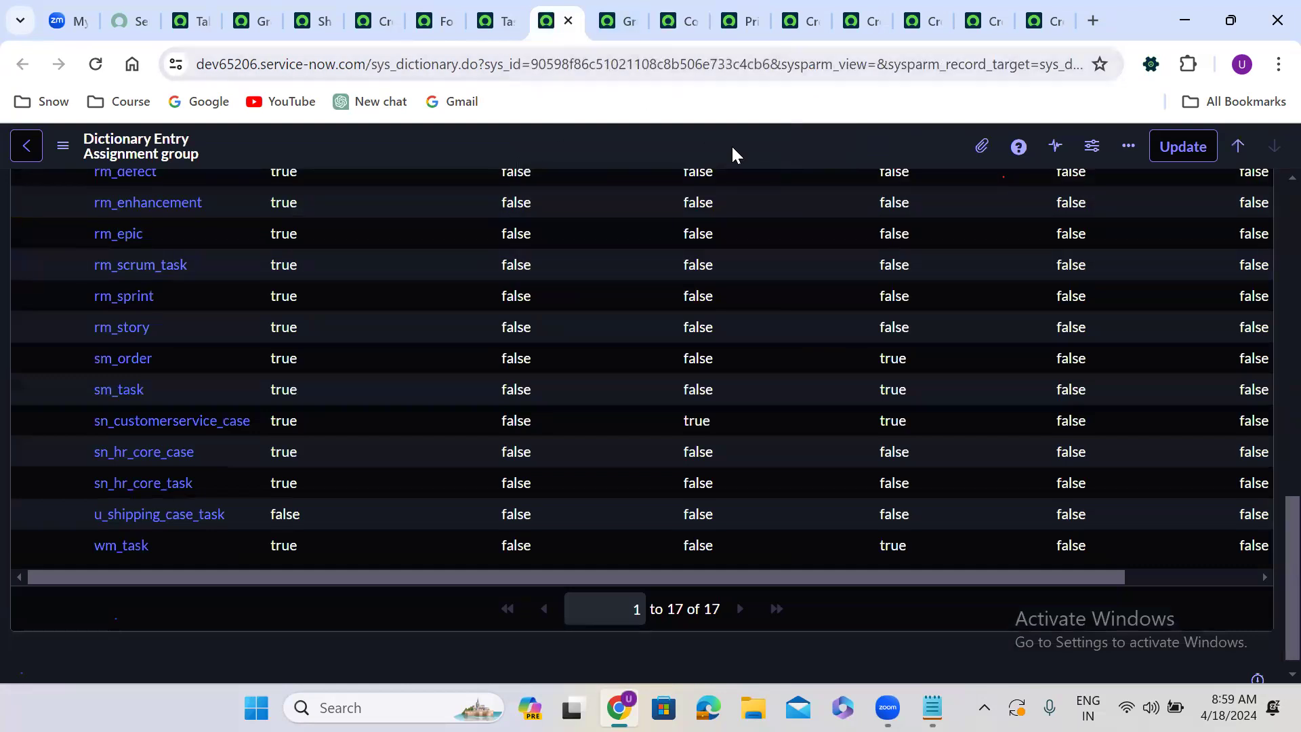
{"action": "scroll", "coordinate": [1267, 360], "scroll_direction": "up", "scroll_amount": 10}
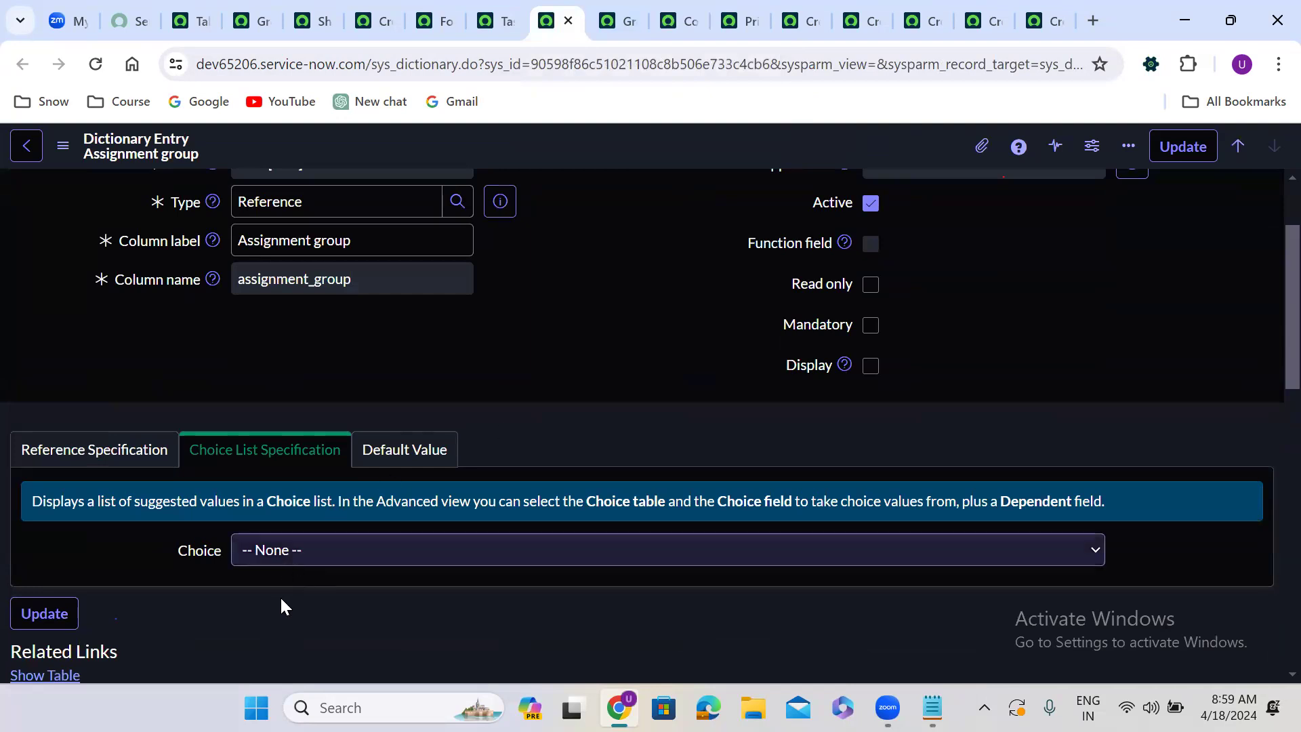
{"action": "scroll", "coordinate": [283, 605], "scroll_direction": "down", "scroll_amount": 2}
{"action": "scroll", "coordinate": [281, 605], "scroll_direction": "down", "scroll_amount": 2}
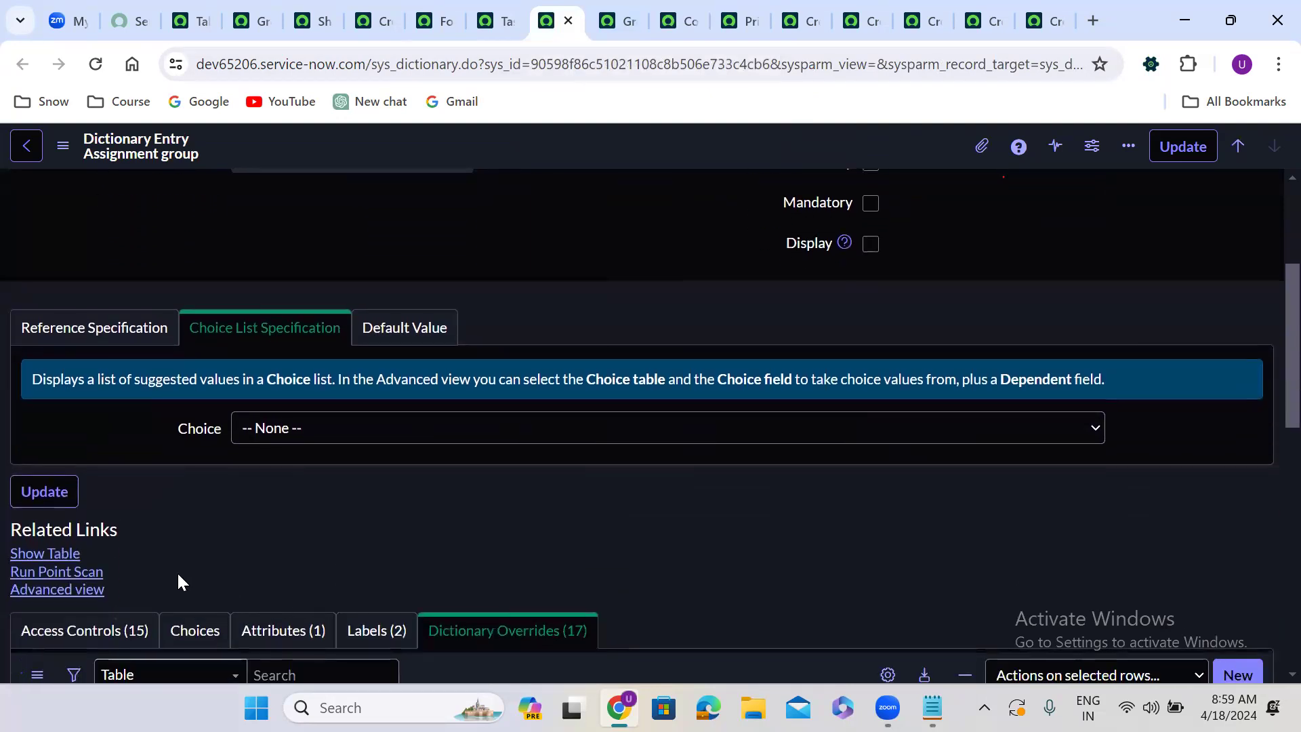
{"action": "left_click", "coordinate": [78, 589]}
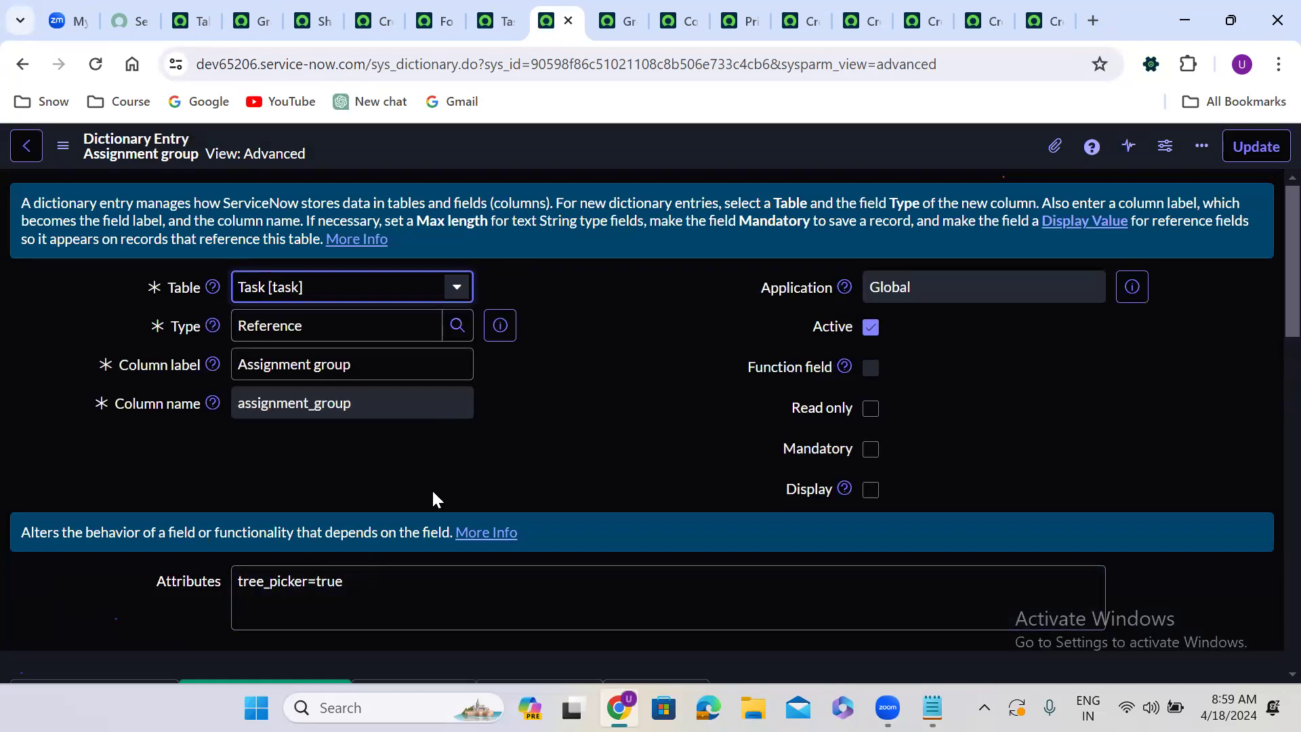
{"action": "scroll", "coordinate": [436, 493], "scroll_direction": "down", "scroll_amount": 1}
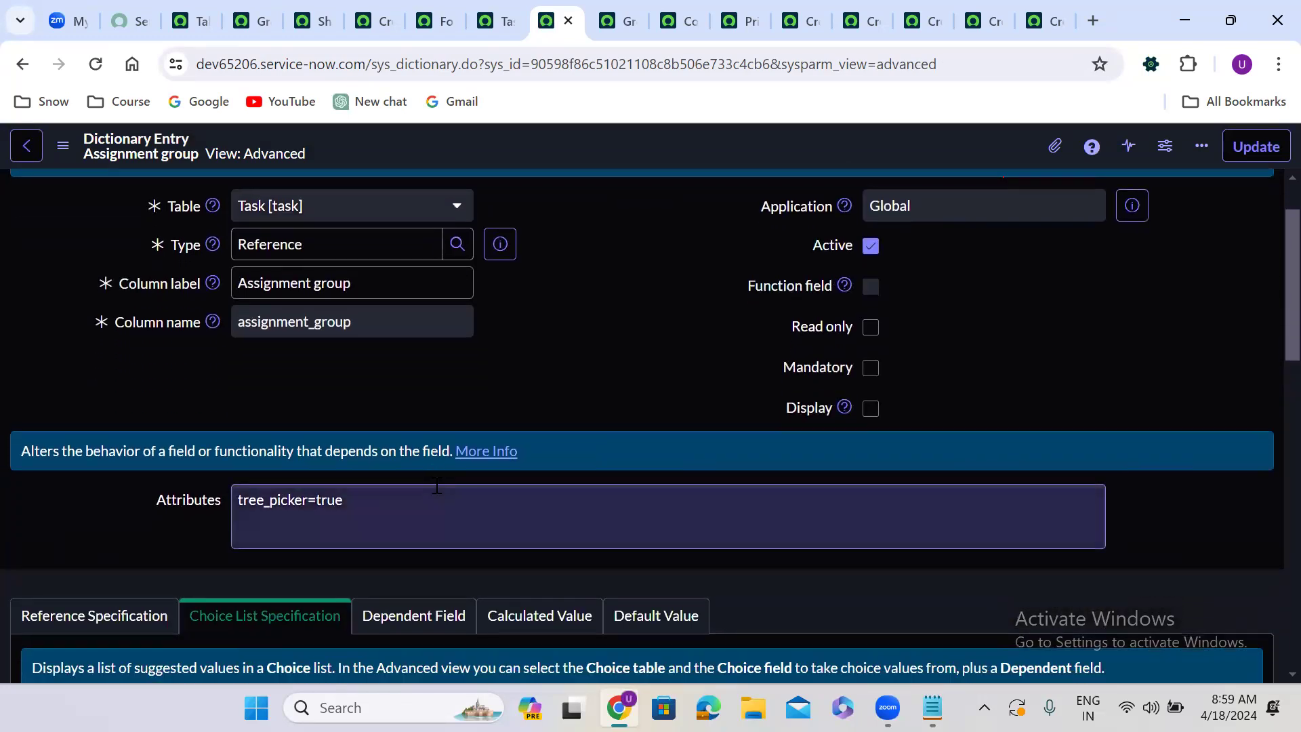
{"action": "triple_click", "coordinate": [375, 497]}
{"action": "key", "text": "BackSpace"}
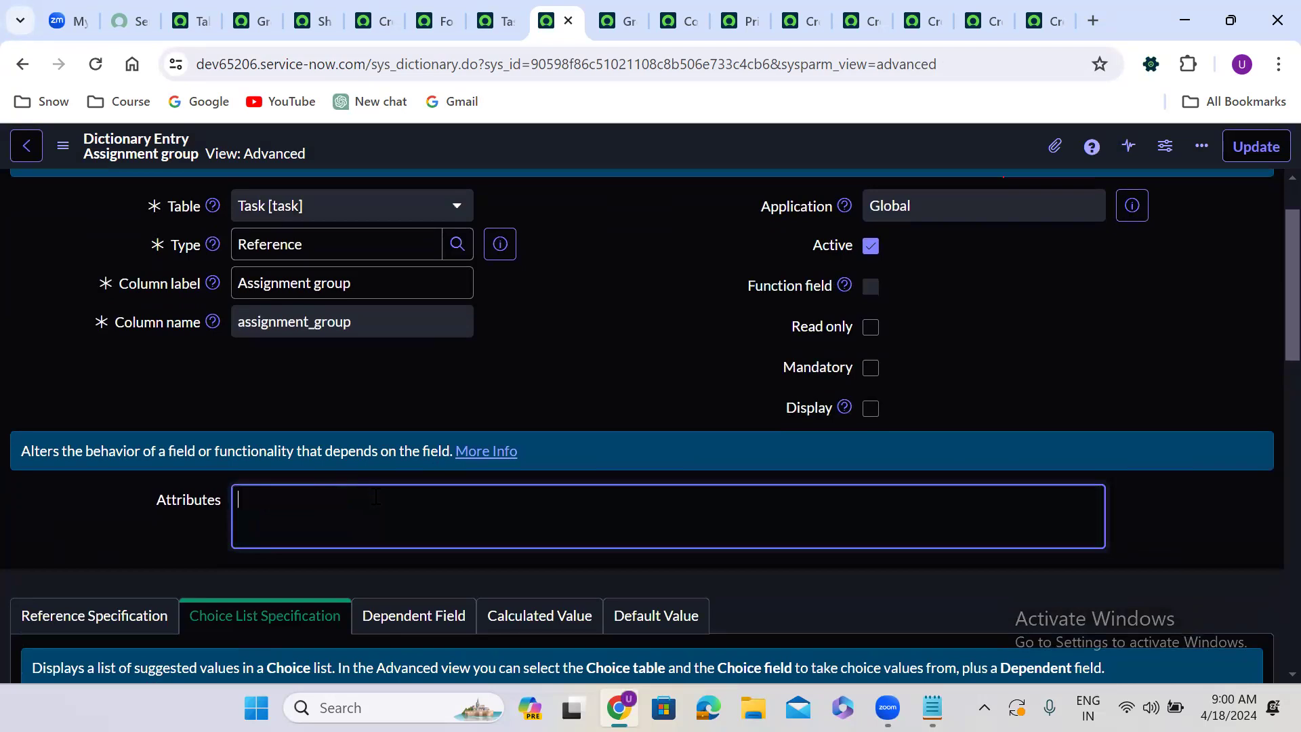
{"action": "left_click", "coordinate": [640, 316]}
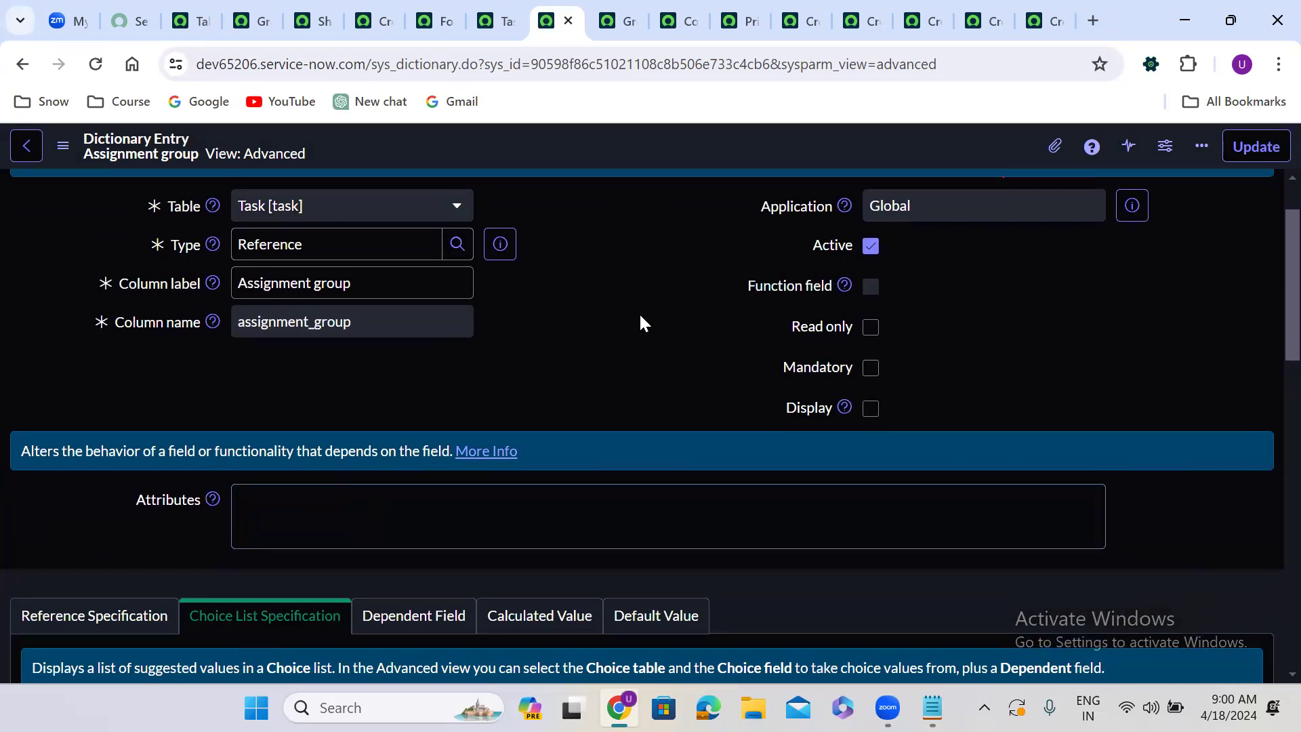
Save the Assignment group dictionary entry with its Attributes cleared.
{"action": "right_click", "coordinate": [630, 136]}
{"action": "left_click", "coordinate": [666, 151]}
{"action": "left_click", "coordinate": [381, 103]}
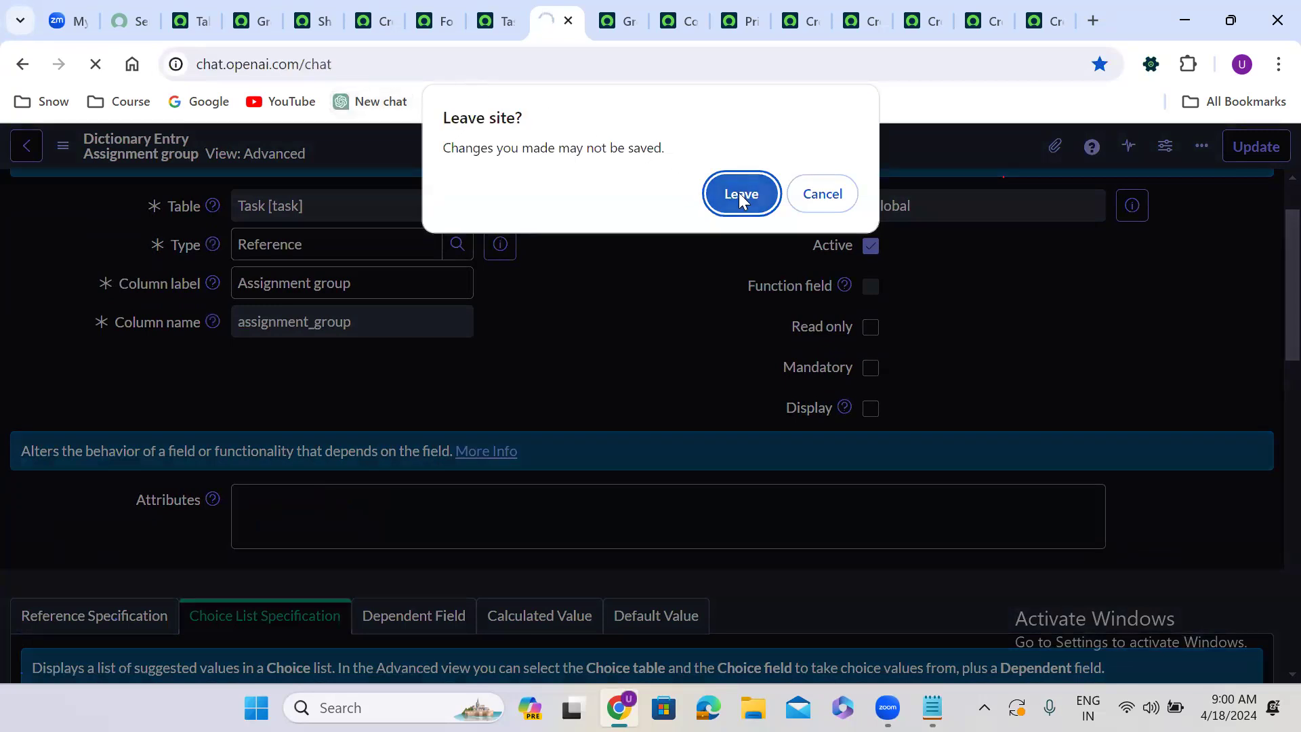
{"action": "left_click", "coordinate": [741, 195]}
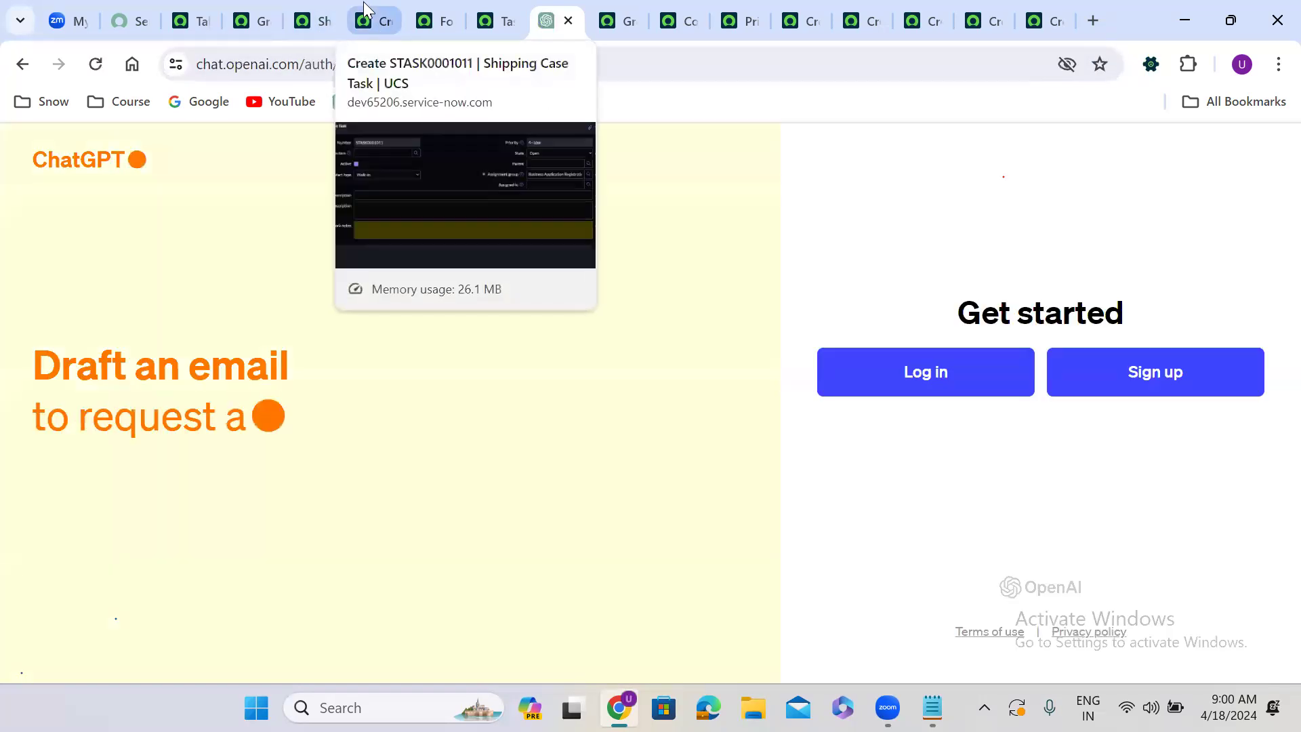
Close the ChatGPT tab, reload the Shipping Case Task form discarding the draft, and open the Assignment group lookup.
{"action": "key", "text": "ctrl+Tab"}
{"action": "middle_click", "coordinate": [565, 20]}
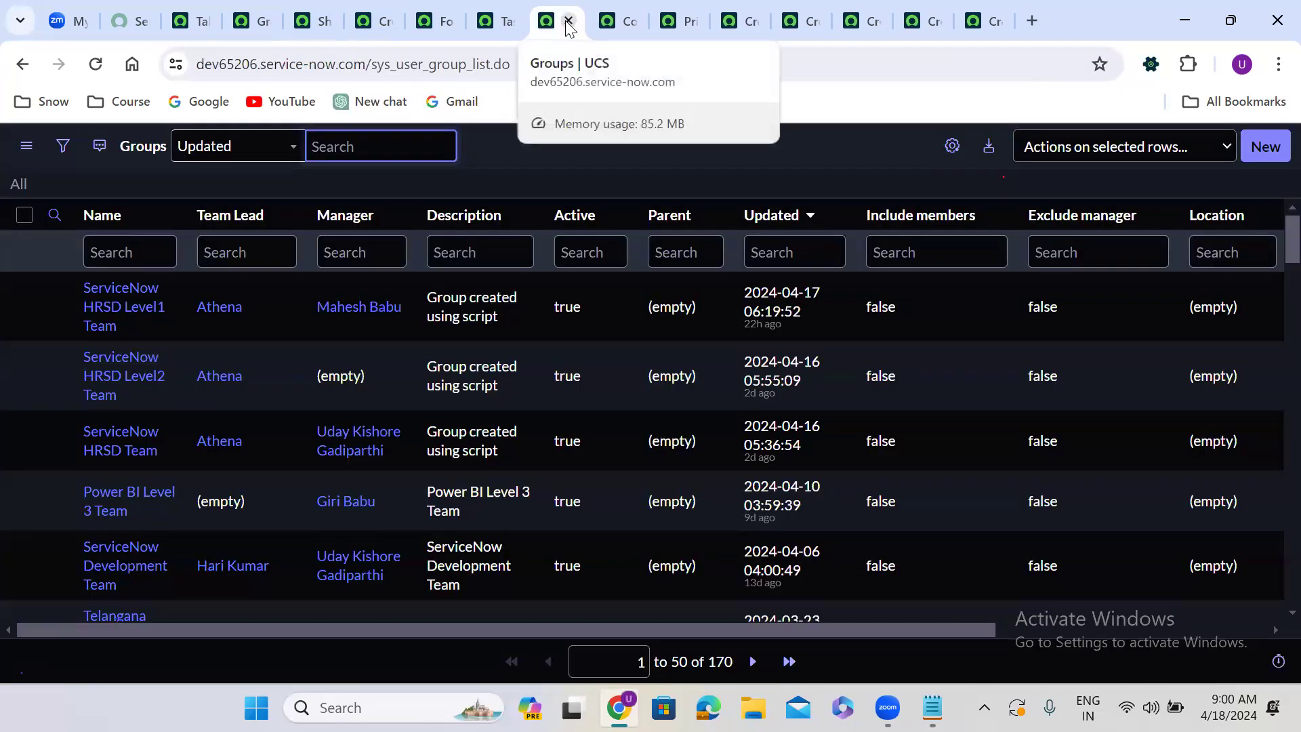
{"action": "left_click", "coordinate": [309, 9]}
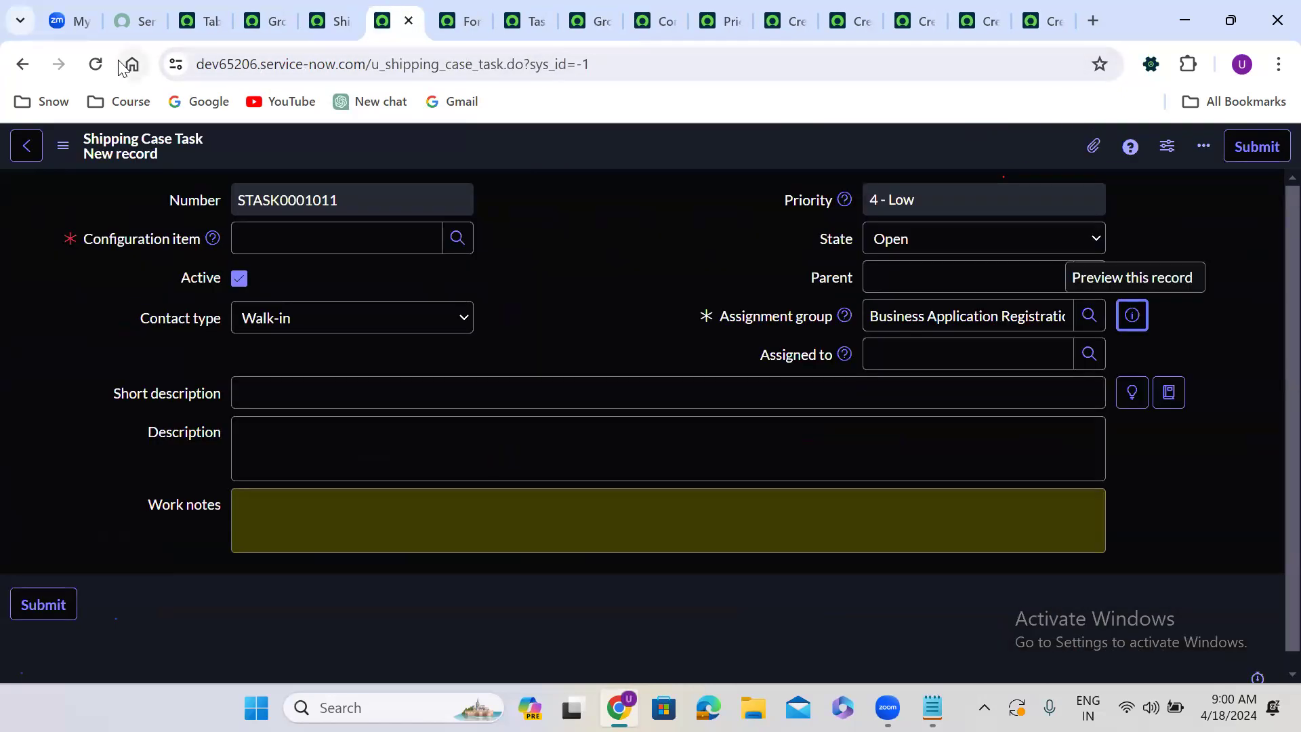
{"action": "left_click", "coordinate": [95, 64]}
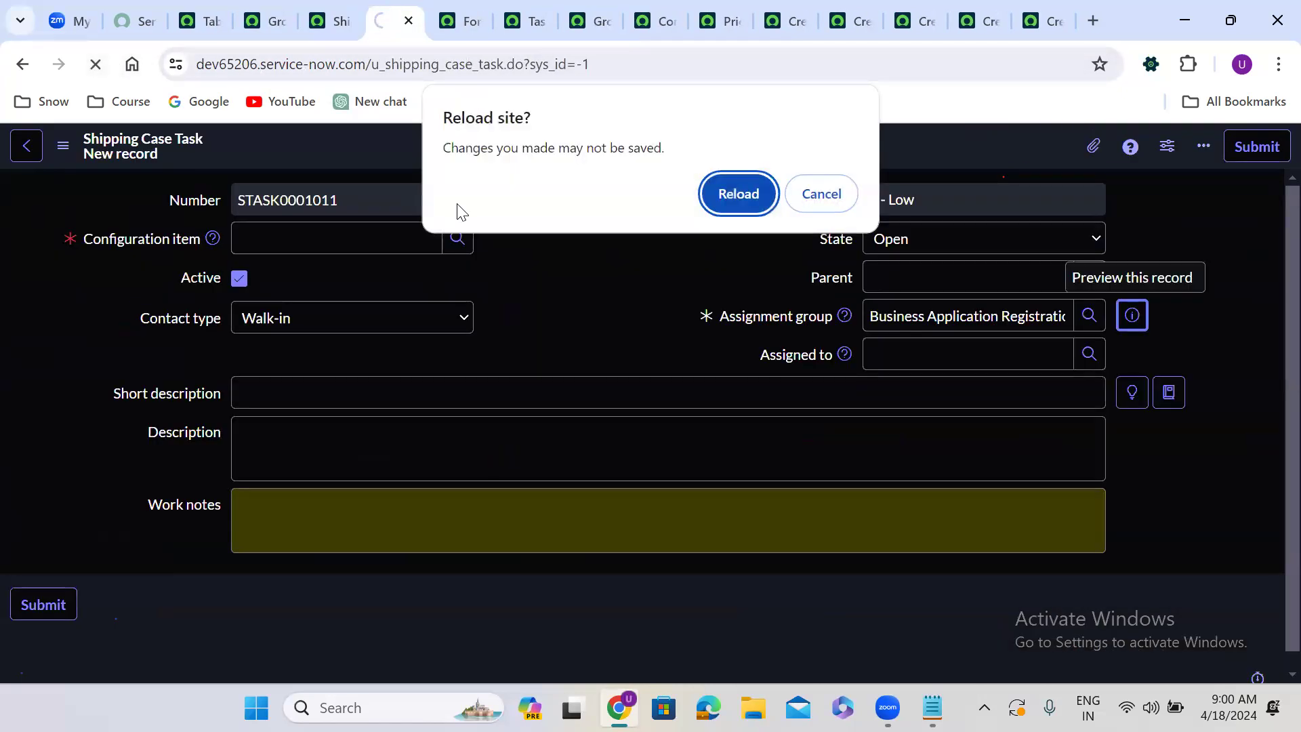
{"action": "left_click", "coordinate": [752, 191]}
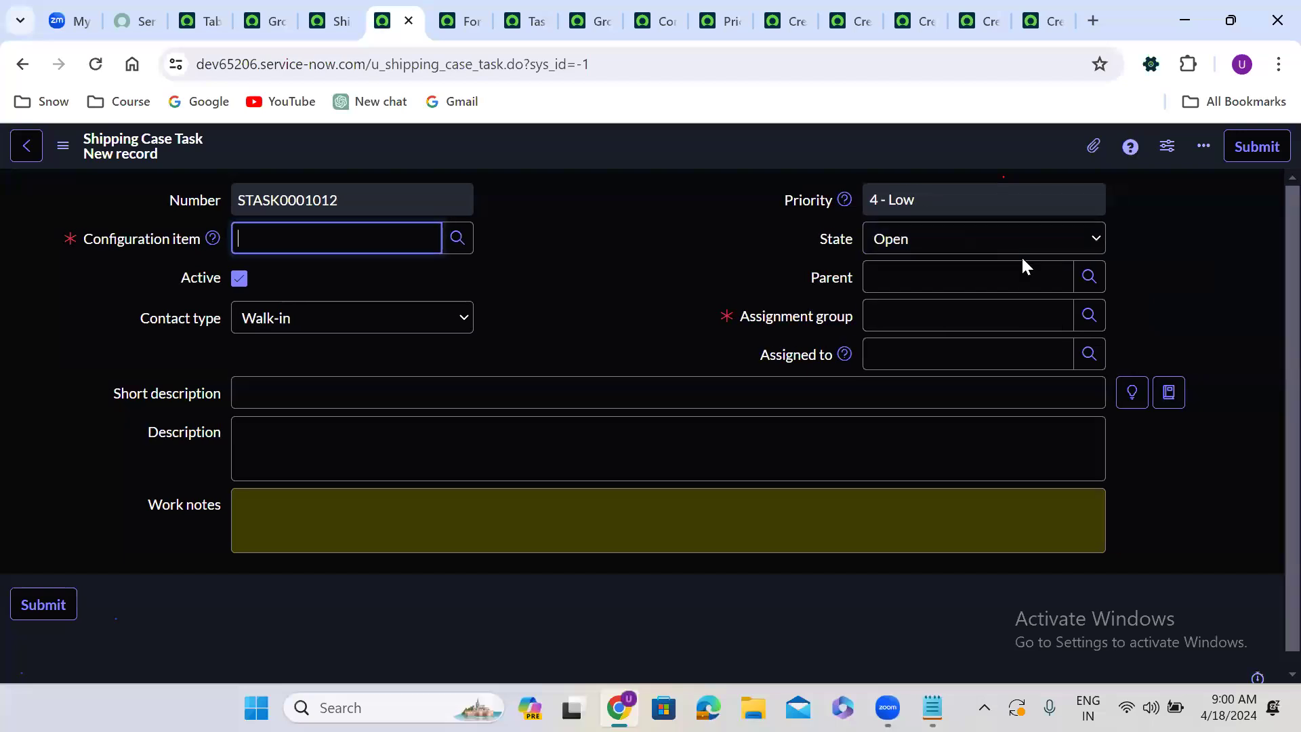
{"action": "left_click", "coordinate": [1091, 315]}
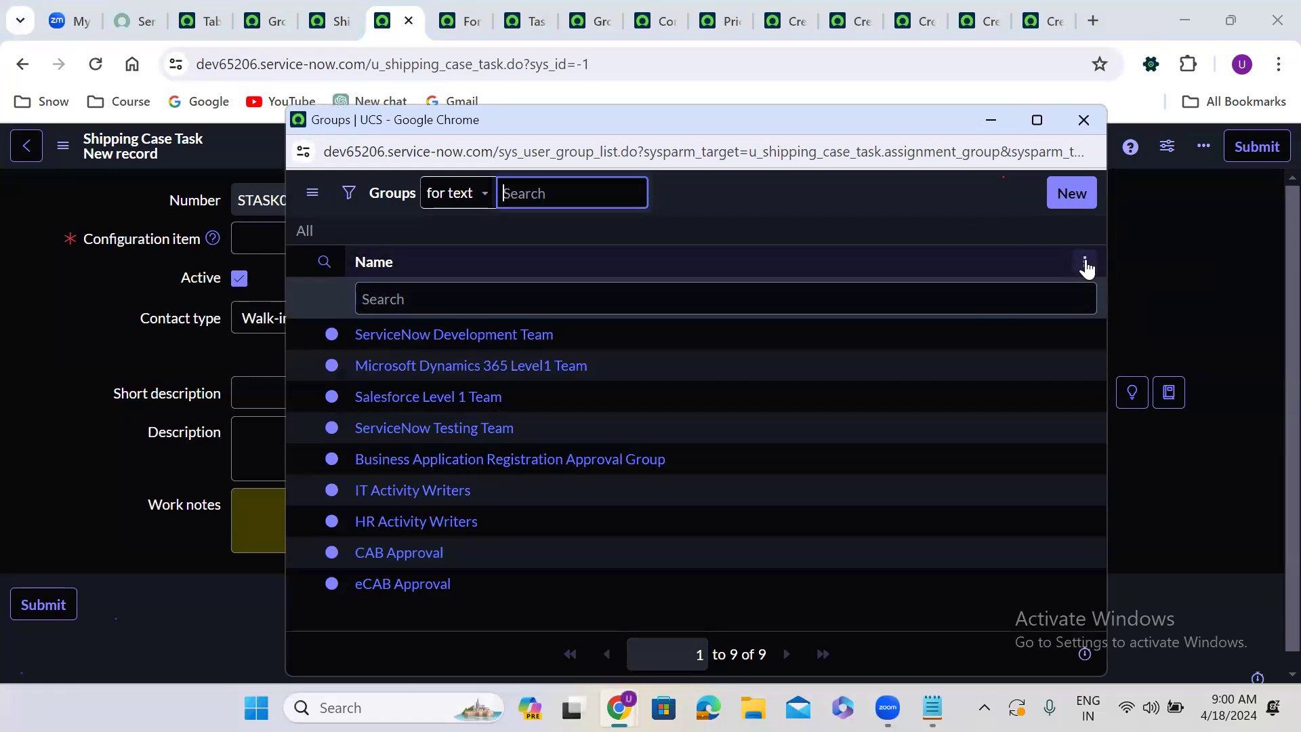
Add a Type column to the Assignment group lookup list layout and save it.
{"action": "left_click", "coordinate": [1084, 261]}
{"action": "mouse_move", "coordinate": [975, 324]}
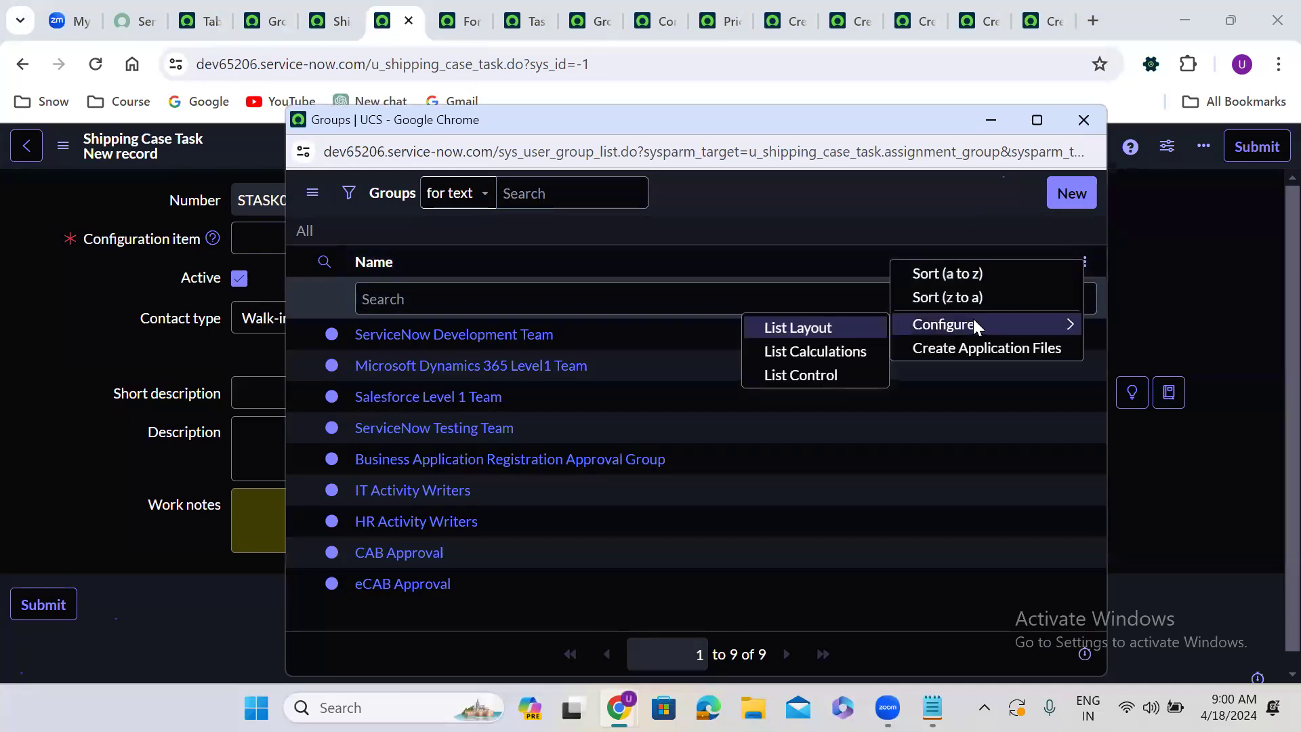
{"action": "left_click", "coordinate": [810, 328]}
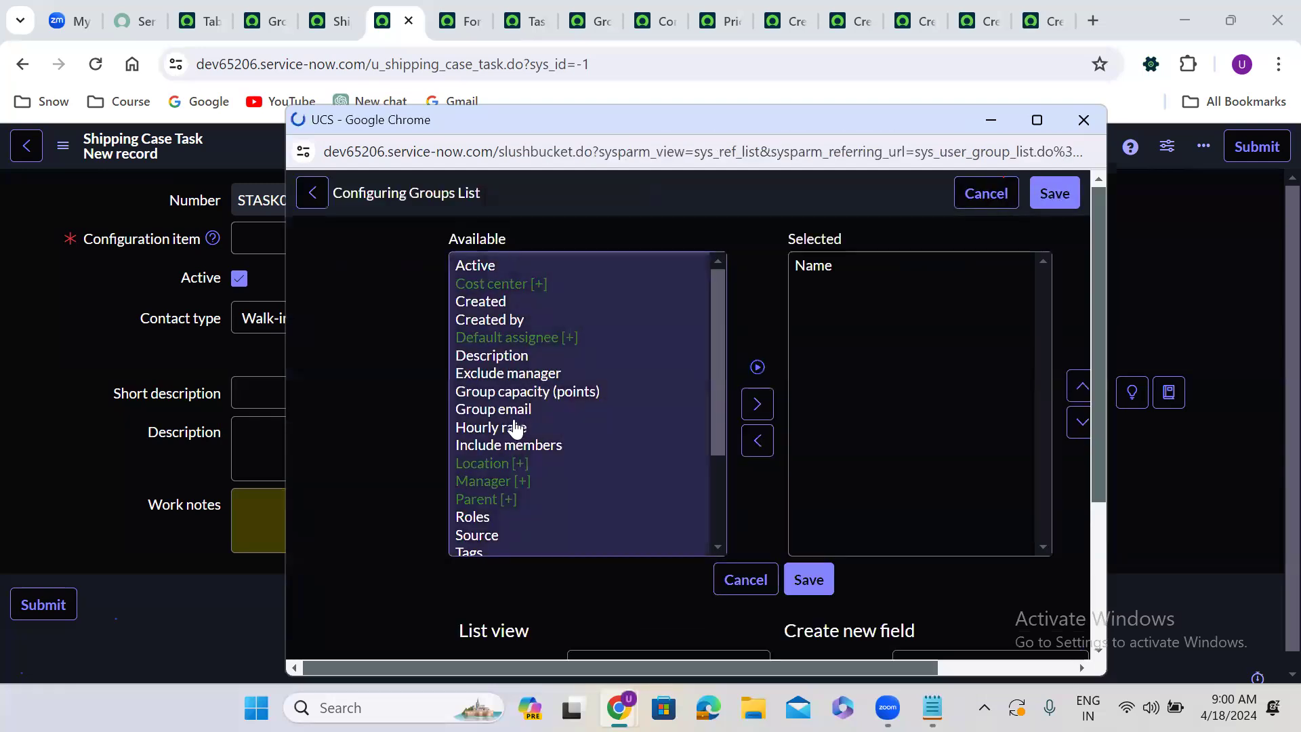
{"action": "left_click", "coordinate": [501, 392]}
{"action": "type", "text": "ty"}
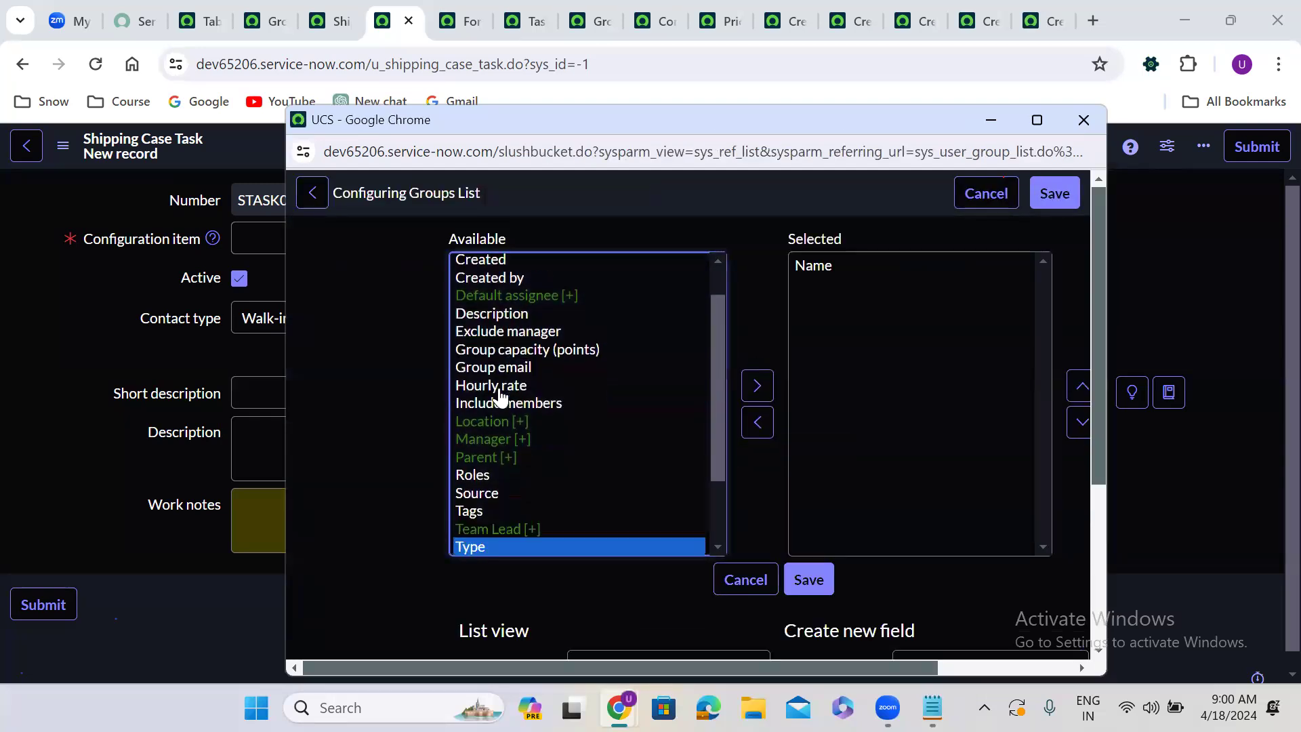
{"action": "left_click", "coordinate": [764, 386]}
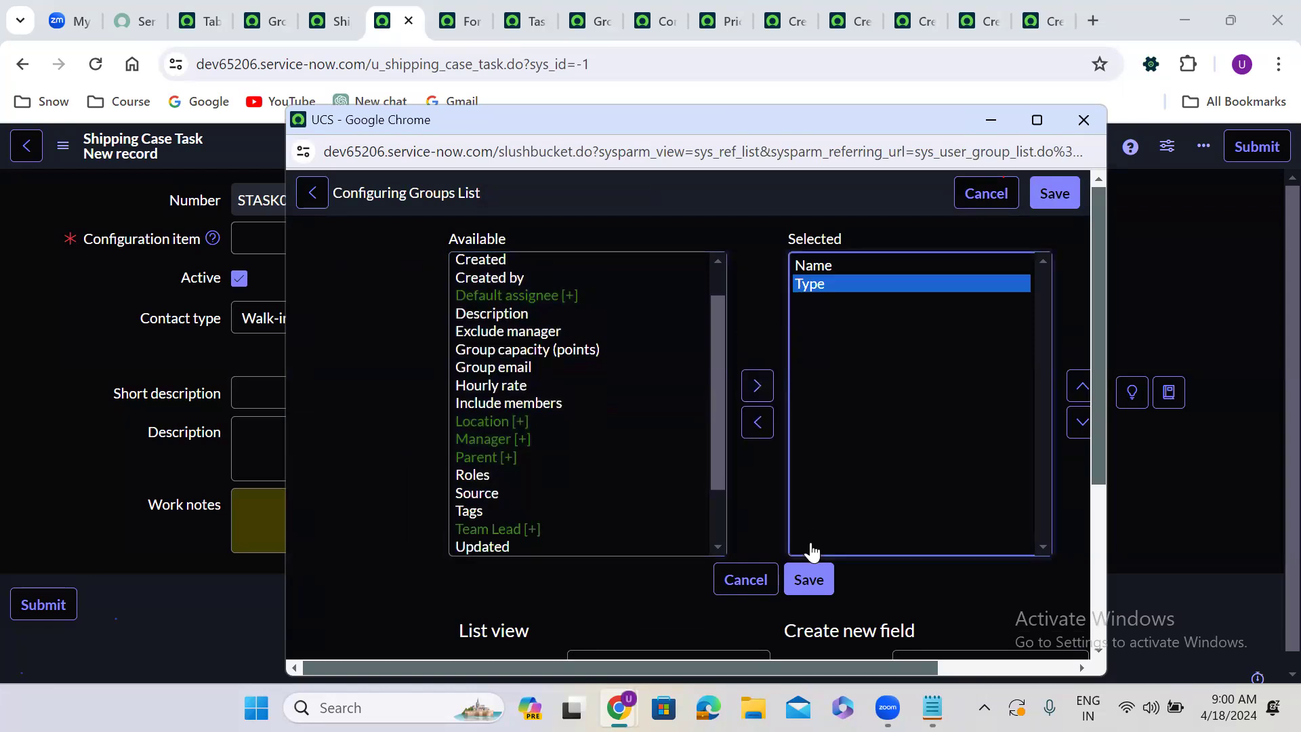
{"action": "left_click", "coordinate": [813, 581]}
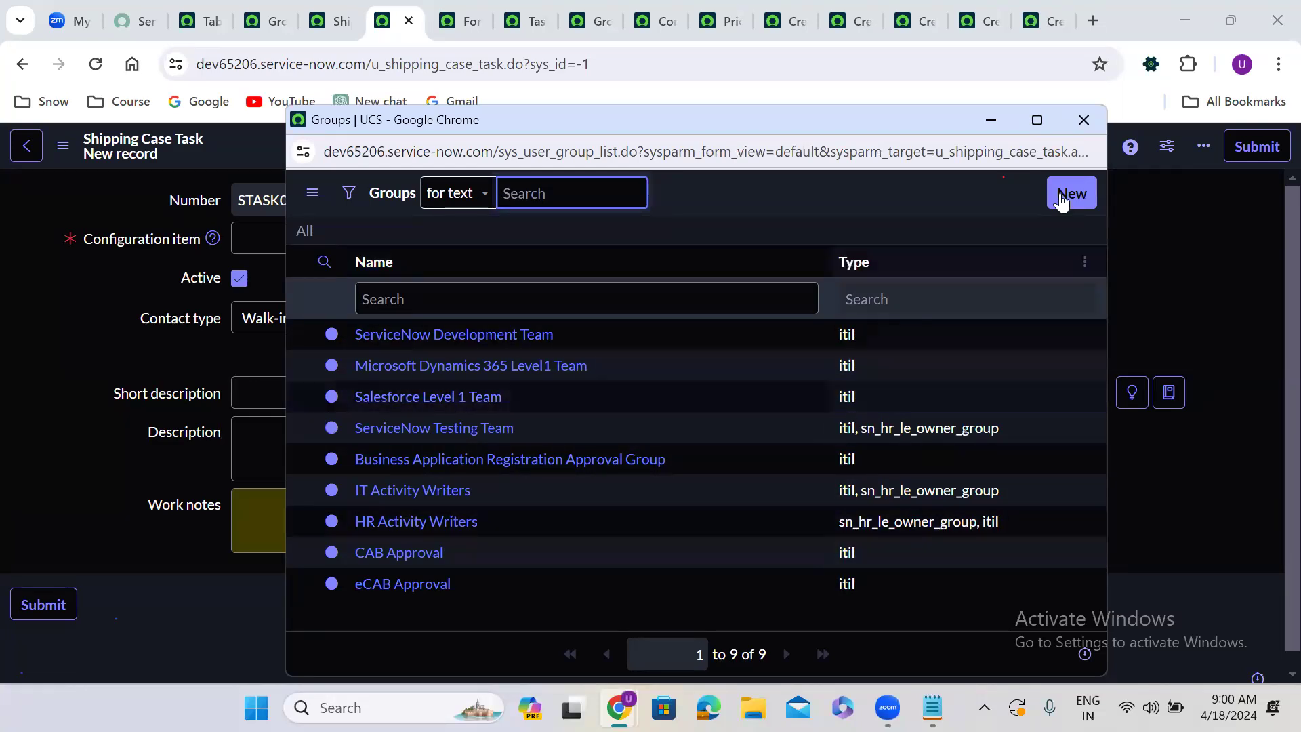
Reopen the group lookup to review the nine itil groups, then close it.
{"action": "left_click", "coordinate": [1084, 120]}
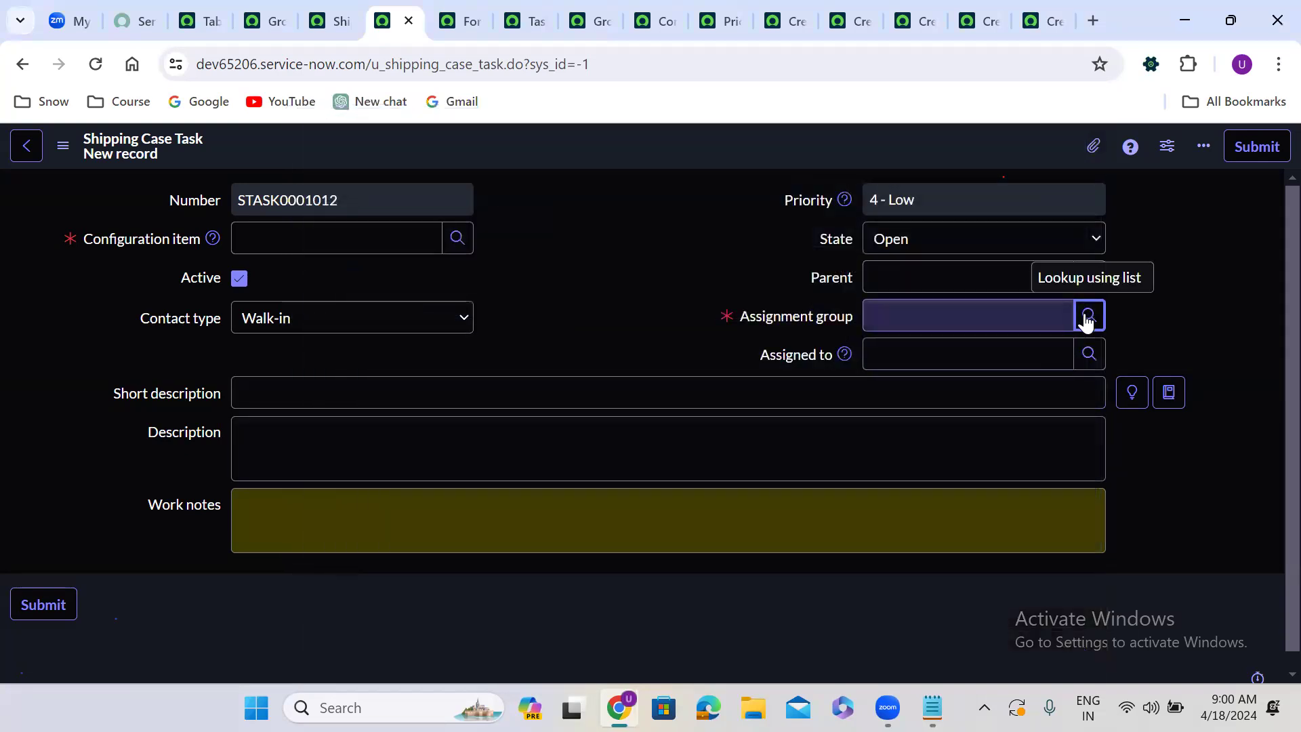
{"action": "left_click", "coordinate": [1089, 316]}
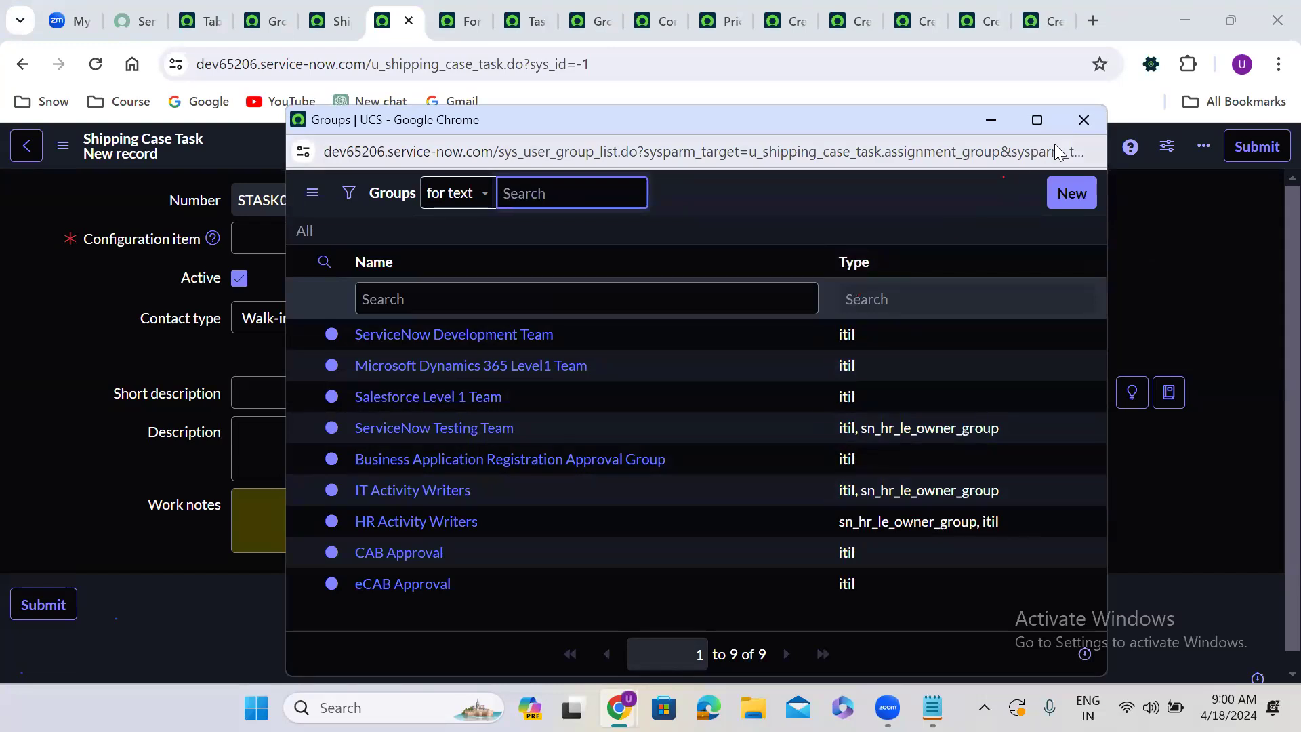
{"action": "left_click", "coordinate": [1086, 121]}
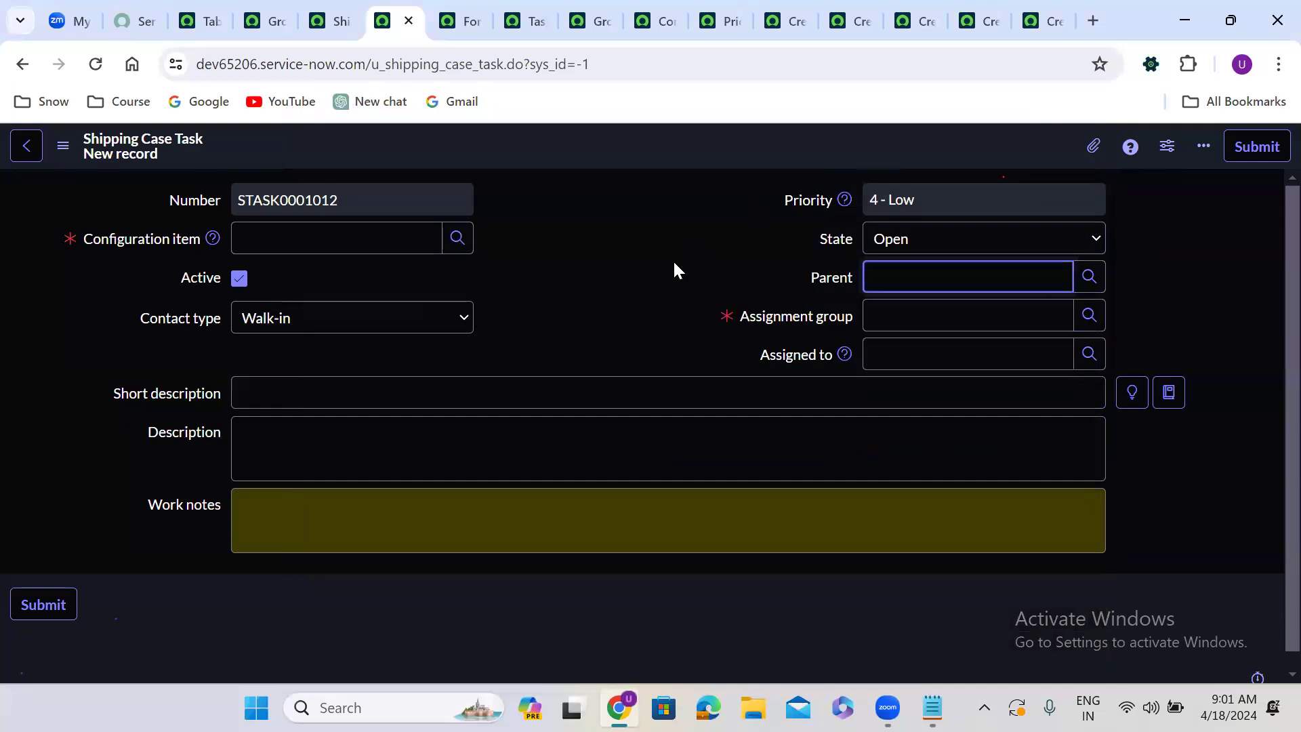
Switch to the browser tab holding the Shipping Case Task table definition.
{"action": "left_click", "coordinate": [582, 294]}
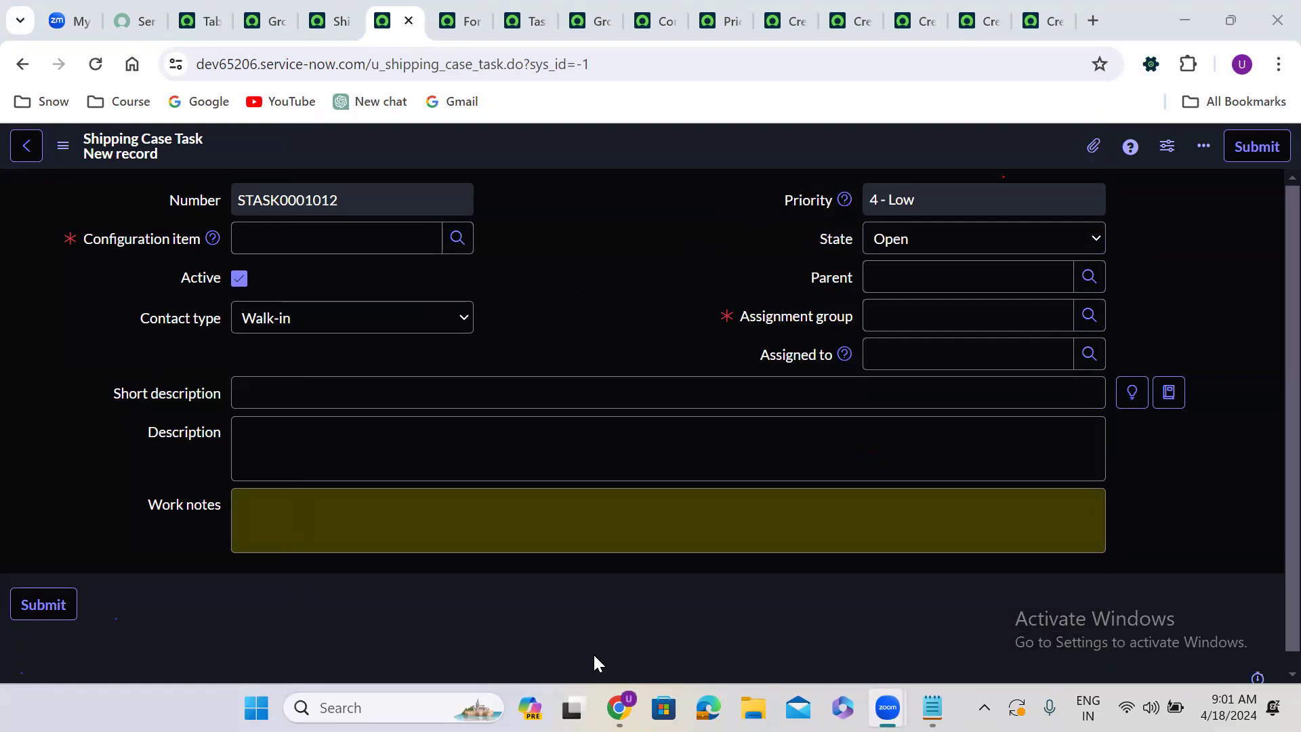
{"action": "left_click", "coordinate": [333, 10]}
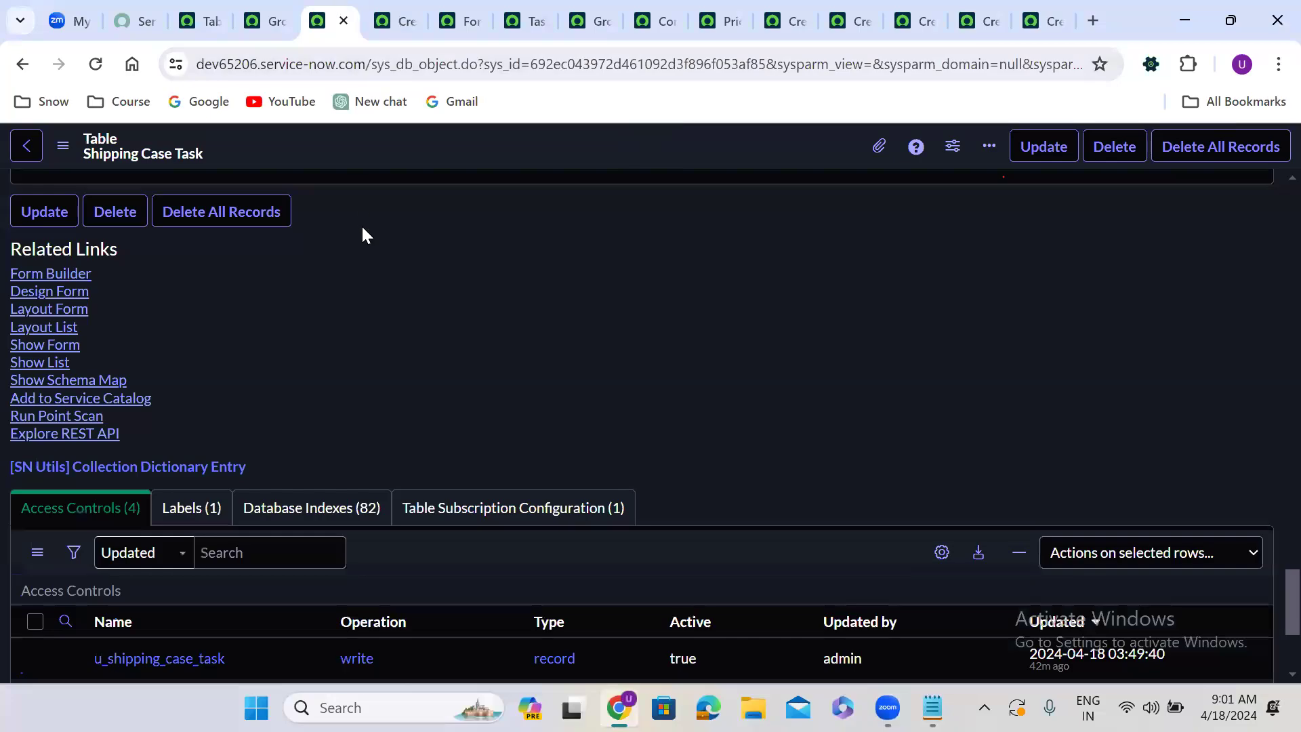
{"action": "scroll", "coordinate": [363, 229], "scroll_direction": "up", "scroll_amount": 15}
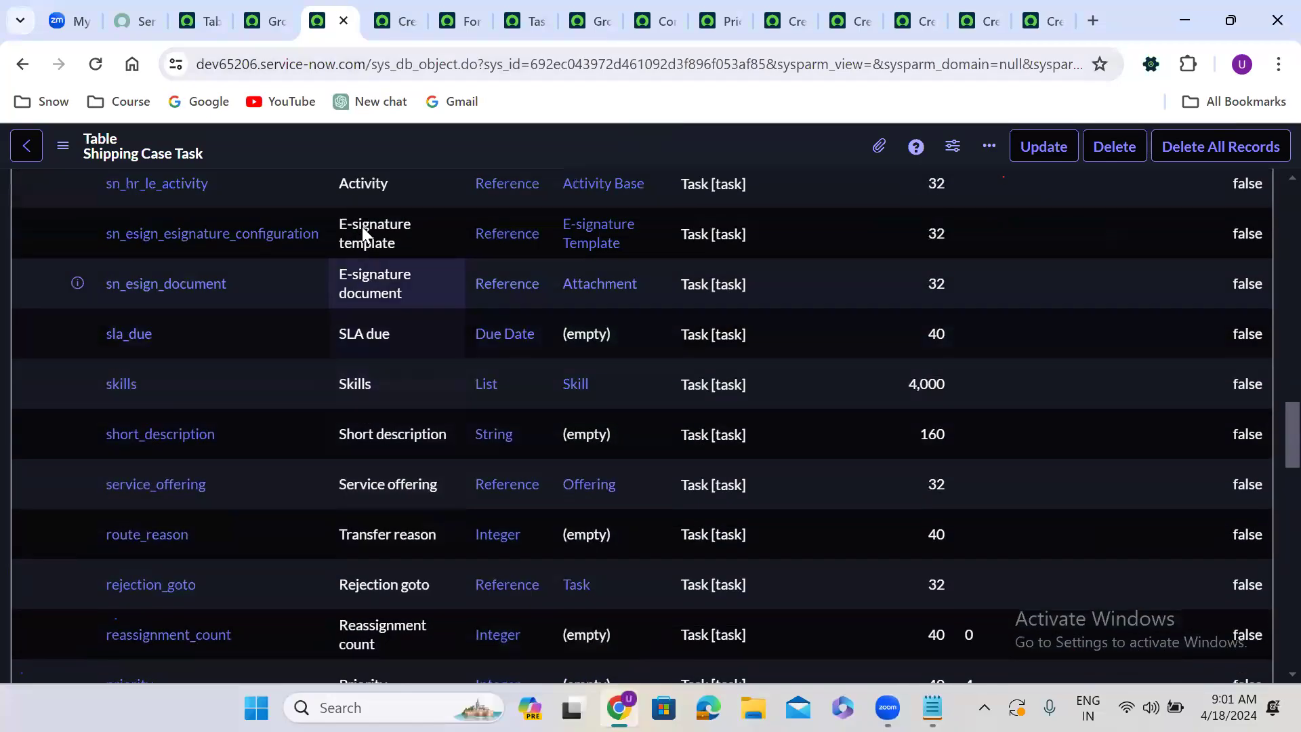
{"action": "scroll", "coordinate": [362, 232], "scroll_direction": "up", "scroll_amount": 20}
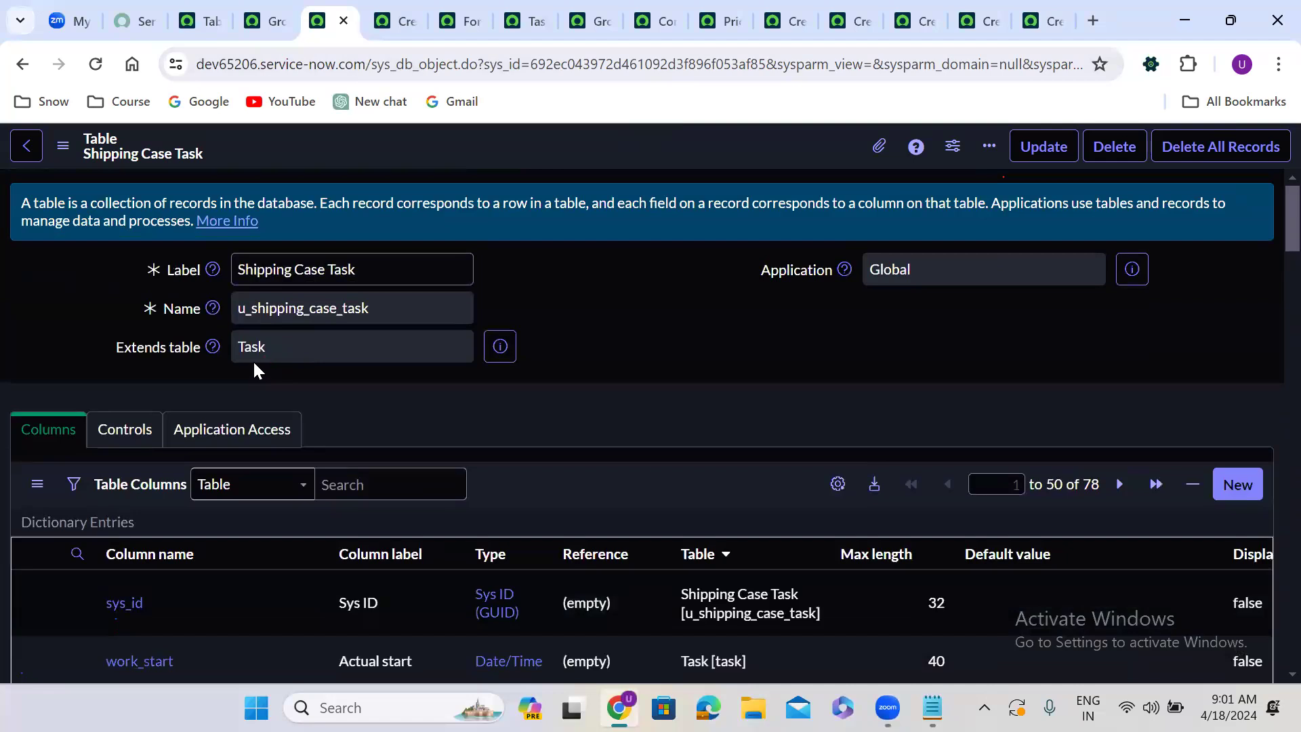
{"action": "double_click", "coordinate": [254, 348]}
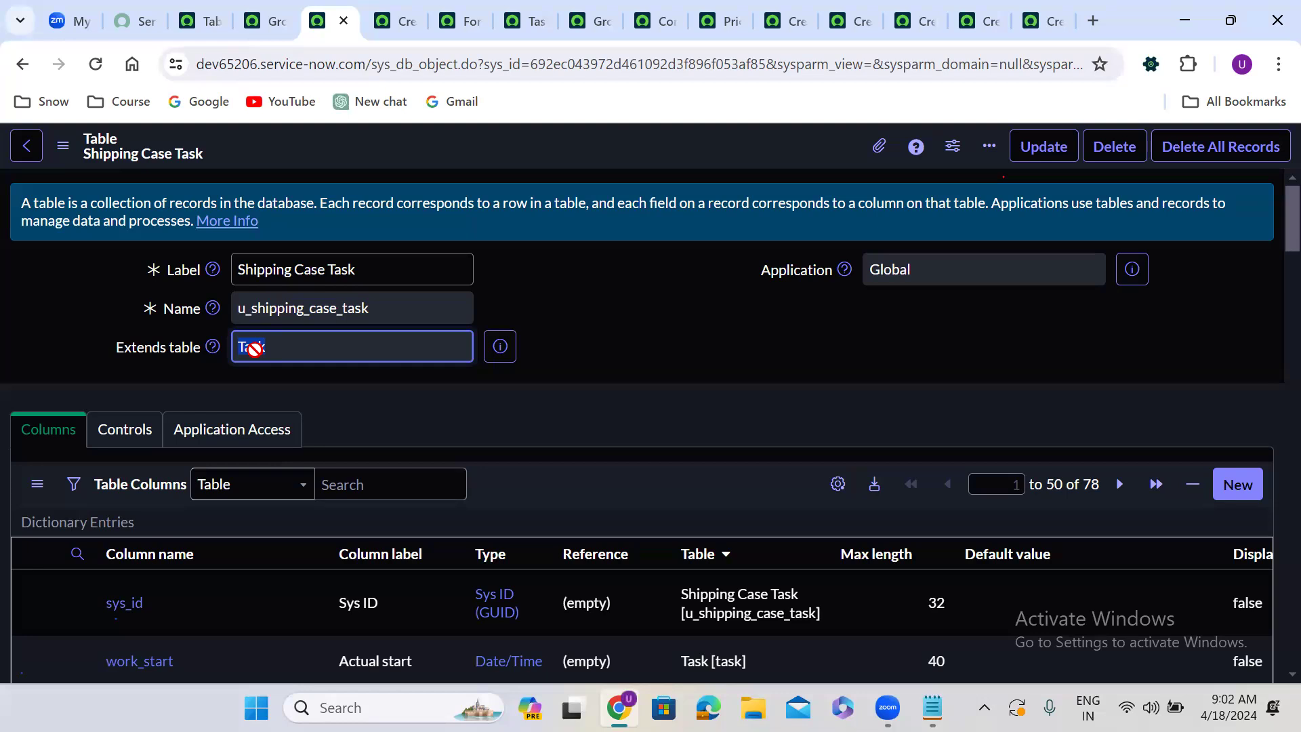
{"action": "left_click", "coordinate": [525, 489]}
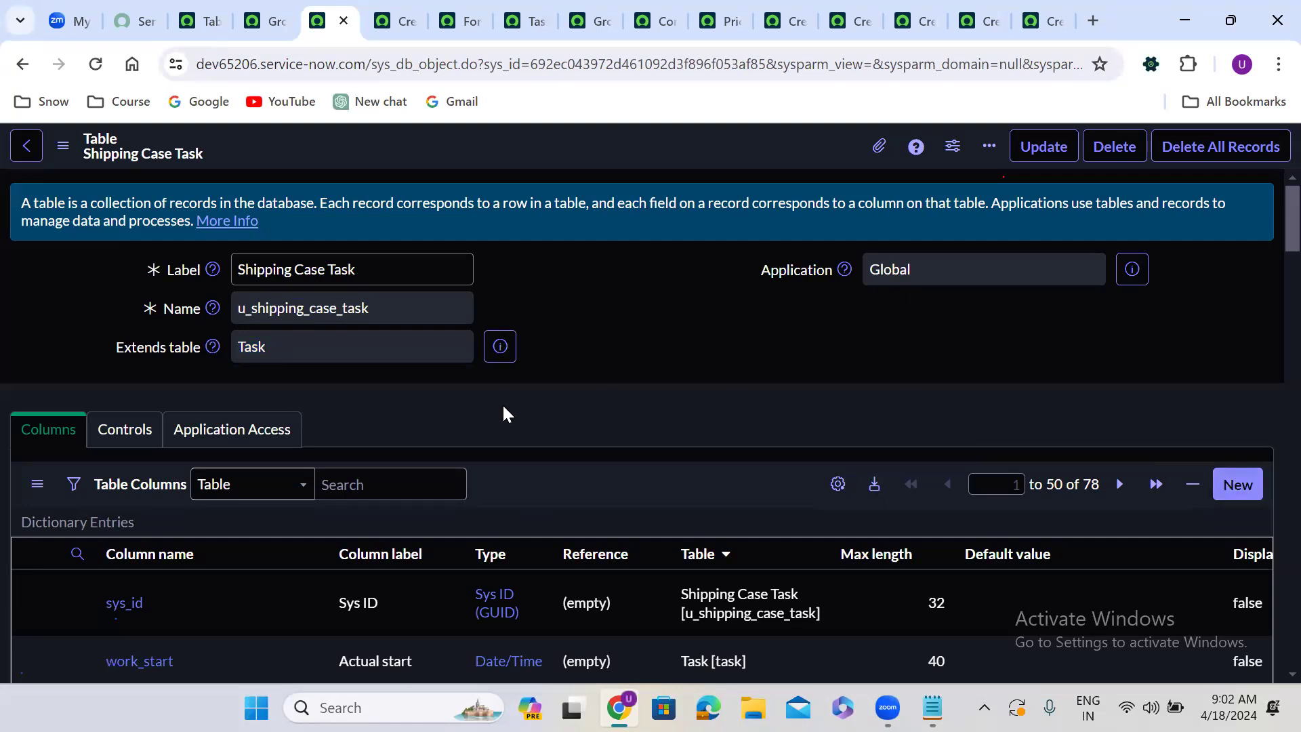
Tick Extensible in the Shipping Case Task table's Controls, then return to the Tables list.
{"action": "left_click", "coordinate": [110, 436]}
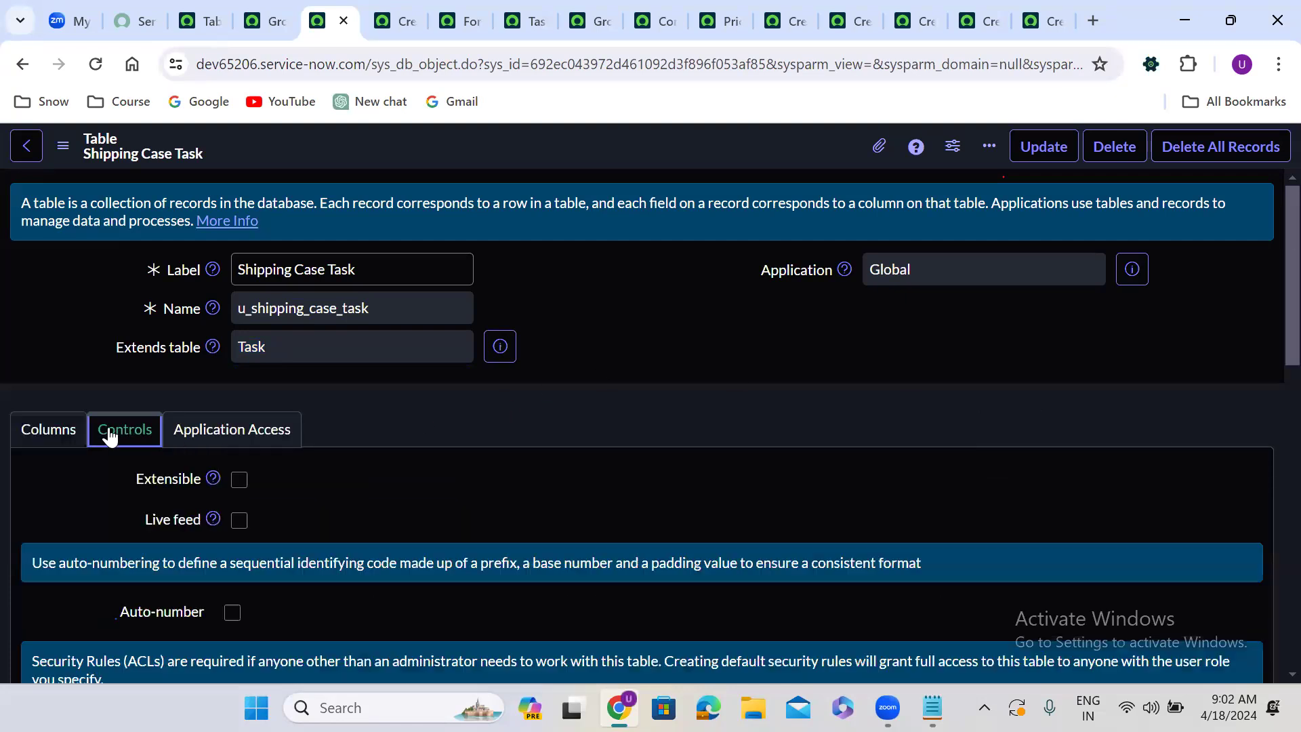
{"action": "left_click", "coordinate": [239, 480]}
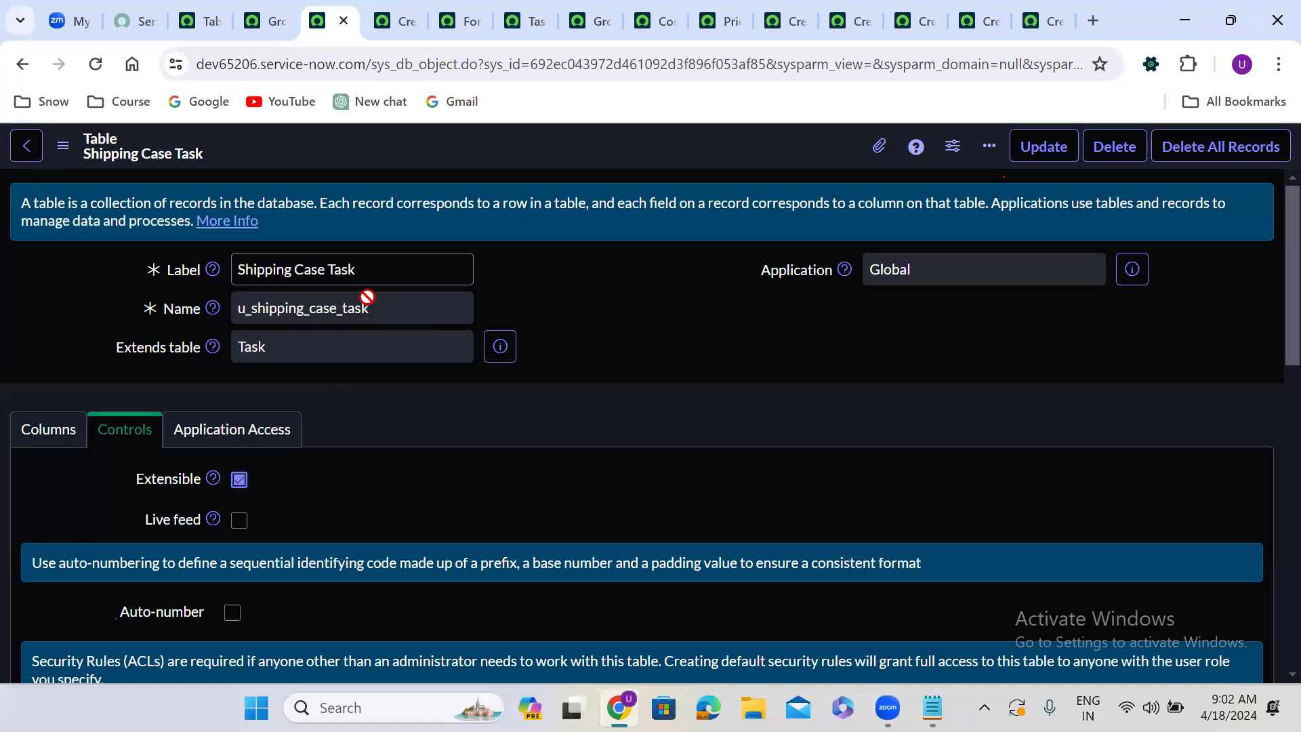
{"action": "left_click", "coordinate": [306, 273]}
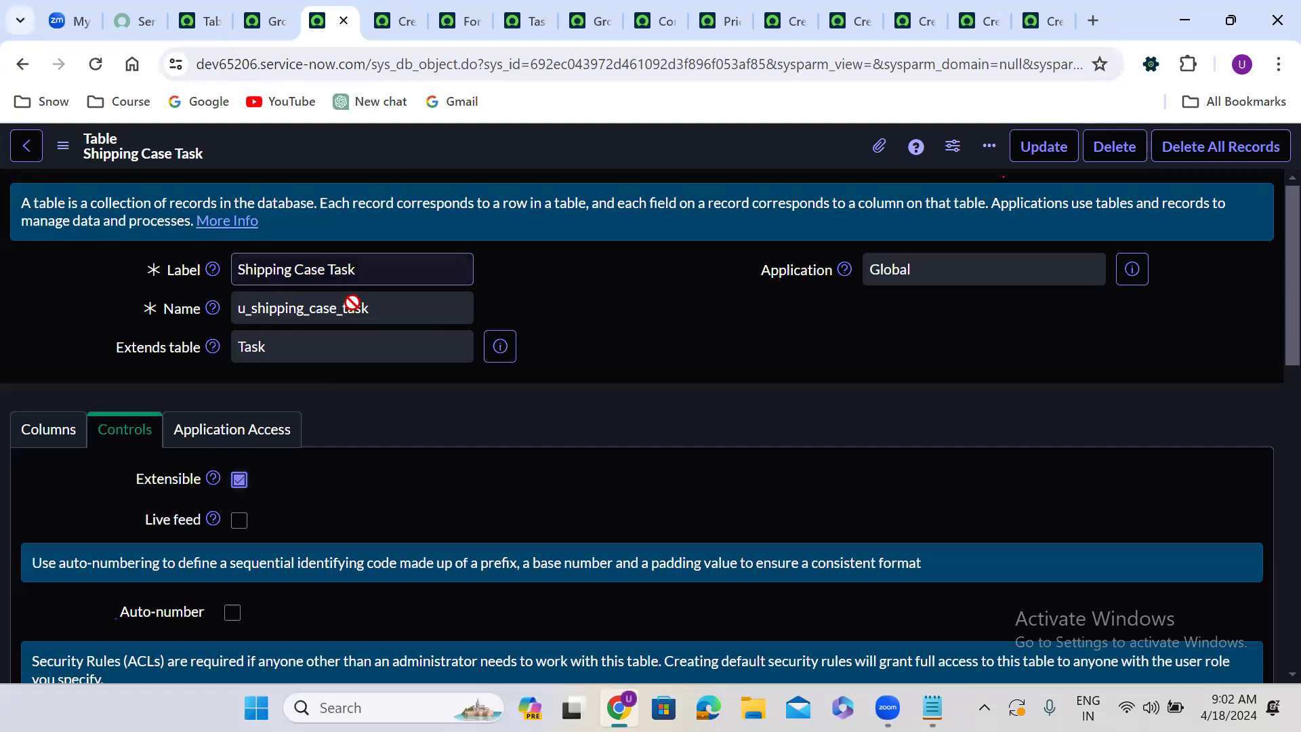
{"action": "double_click", "coordinate": [242, 351]}
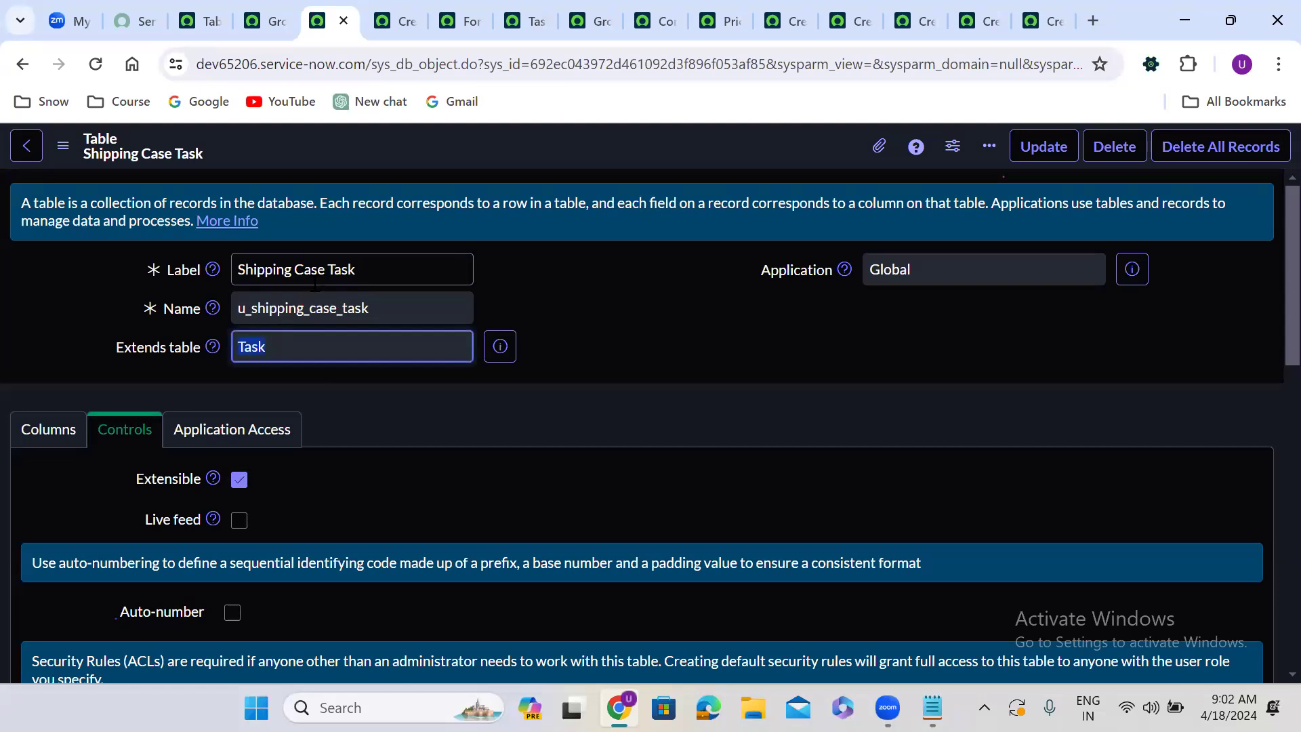
{"action": "triple_click", "coordinate": [300, 269]}
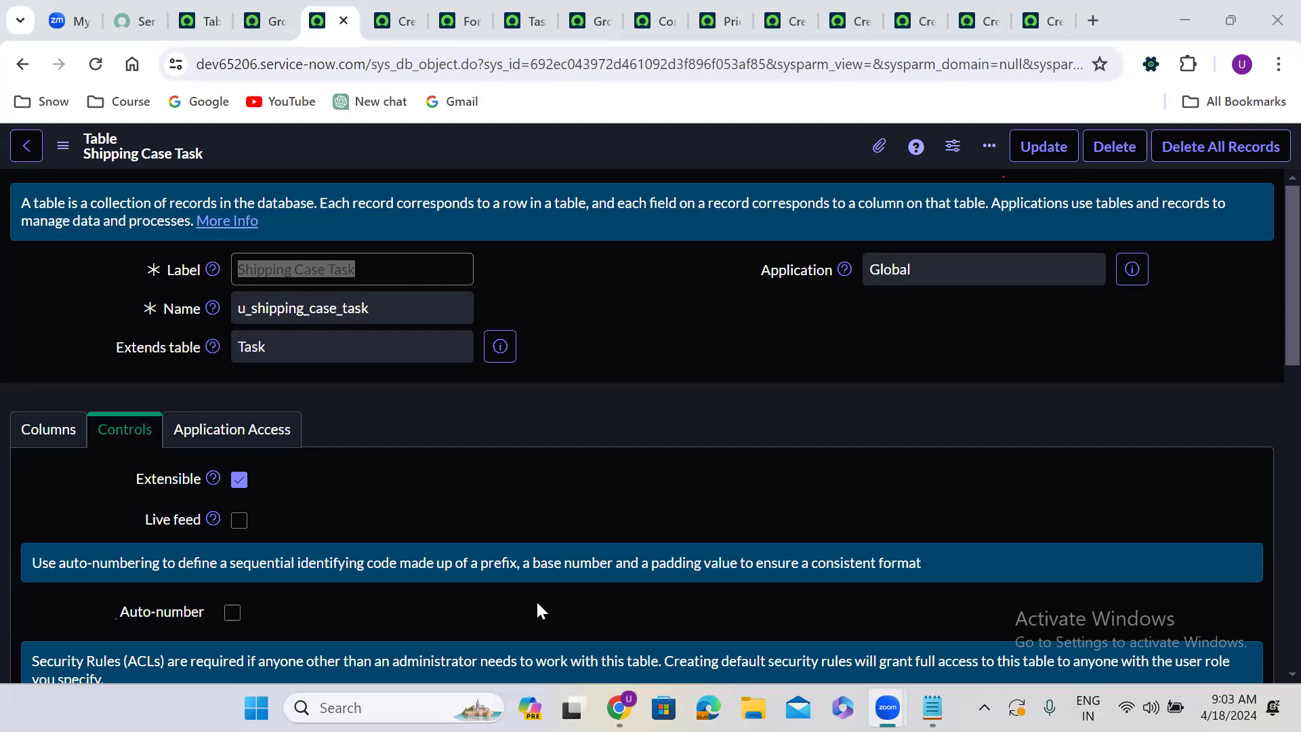
{"action": "left_click", "coordinate": [201, 11]}
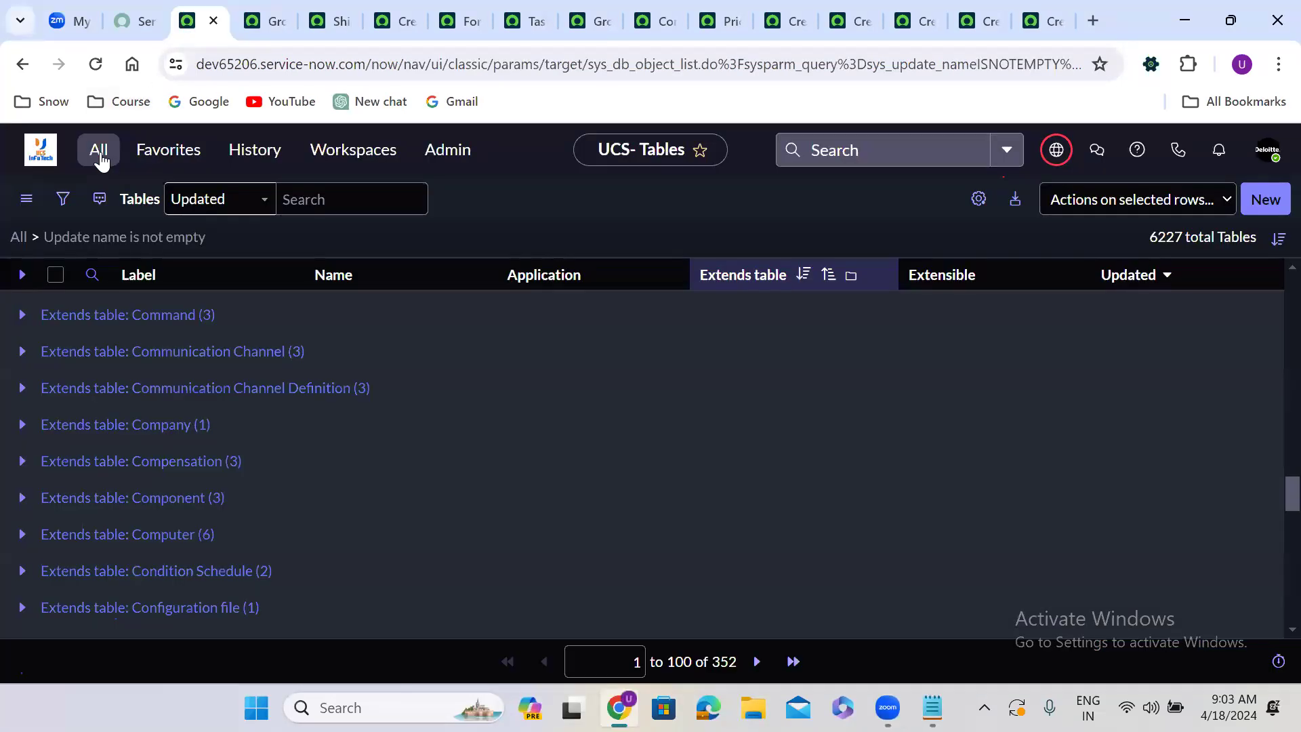
Enter task.list in the application navigator to open all Task records.
{"action": "left_click", "coordinate": [99, 151]}
{"action": "type", "text": "tas"}
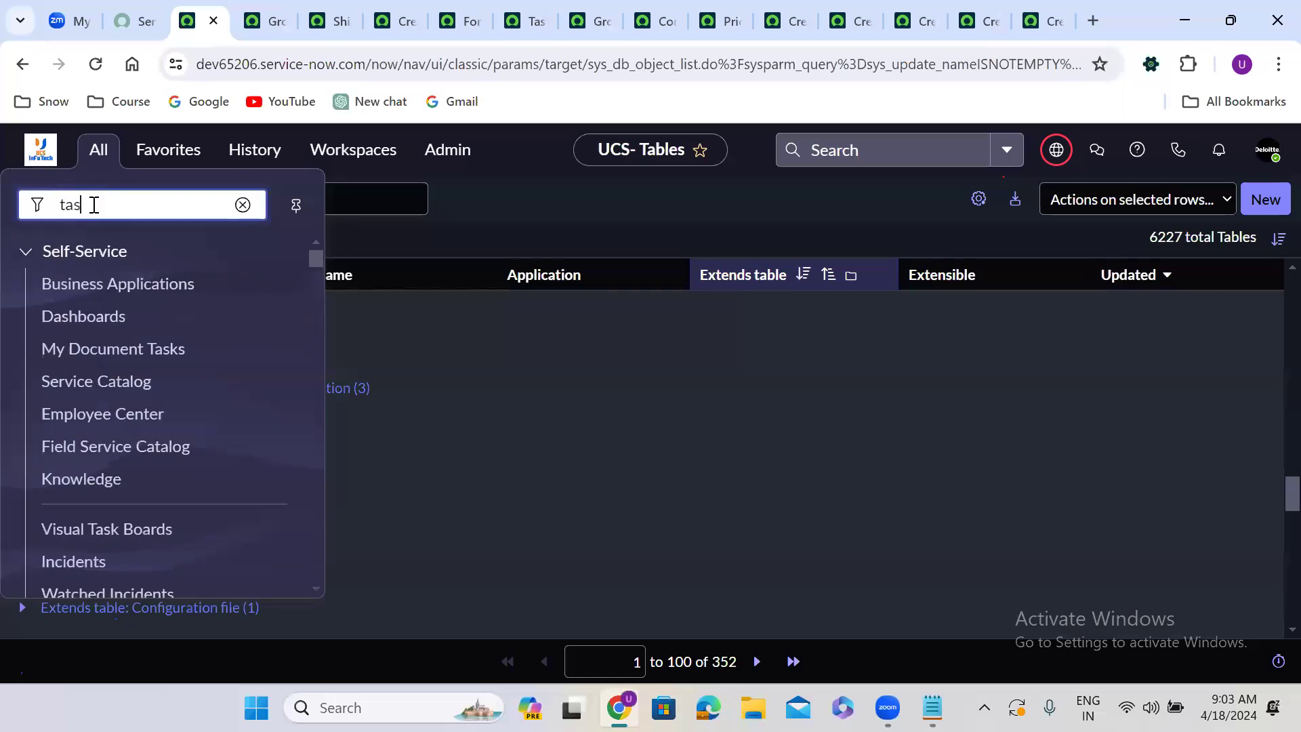
{"action": "type", "text": "k.list"}
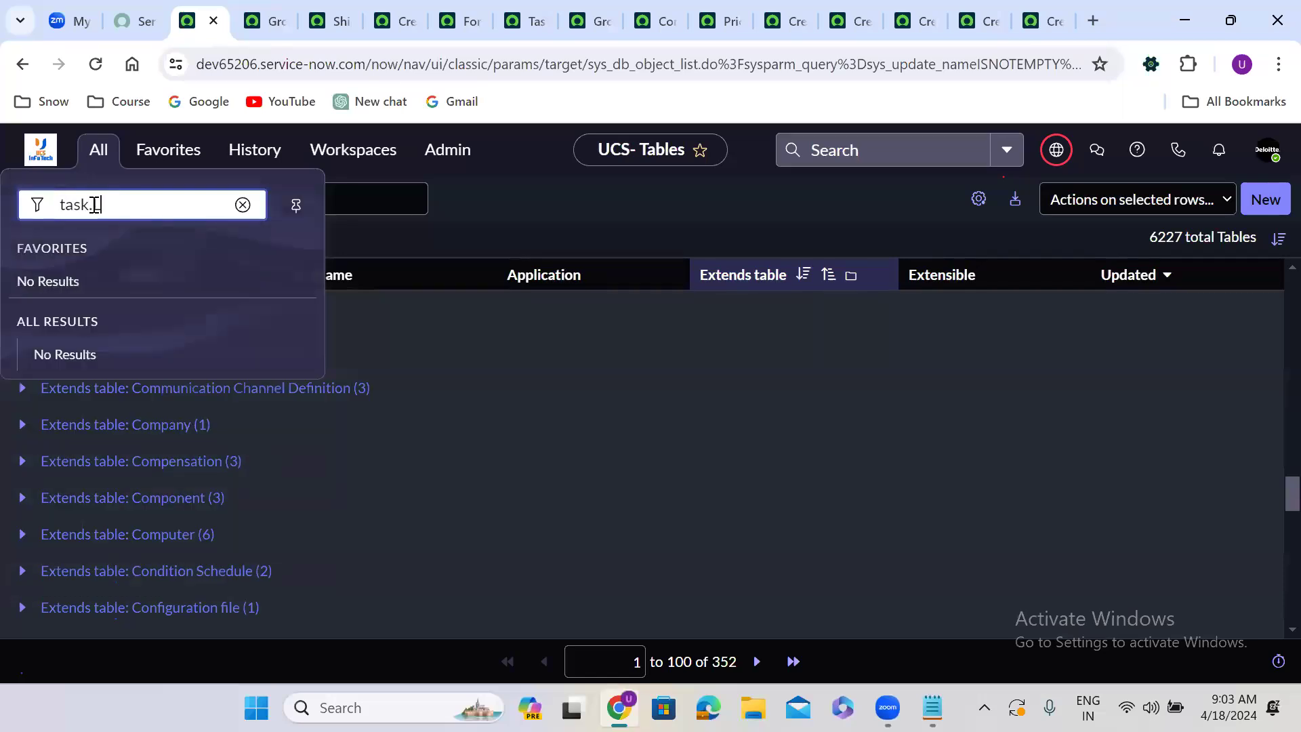
{"action": "key", "text": "Return"}
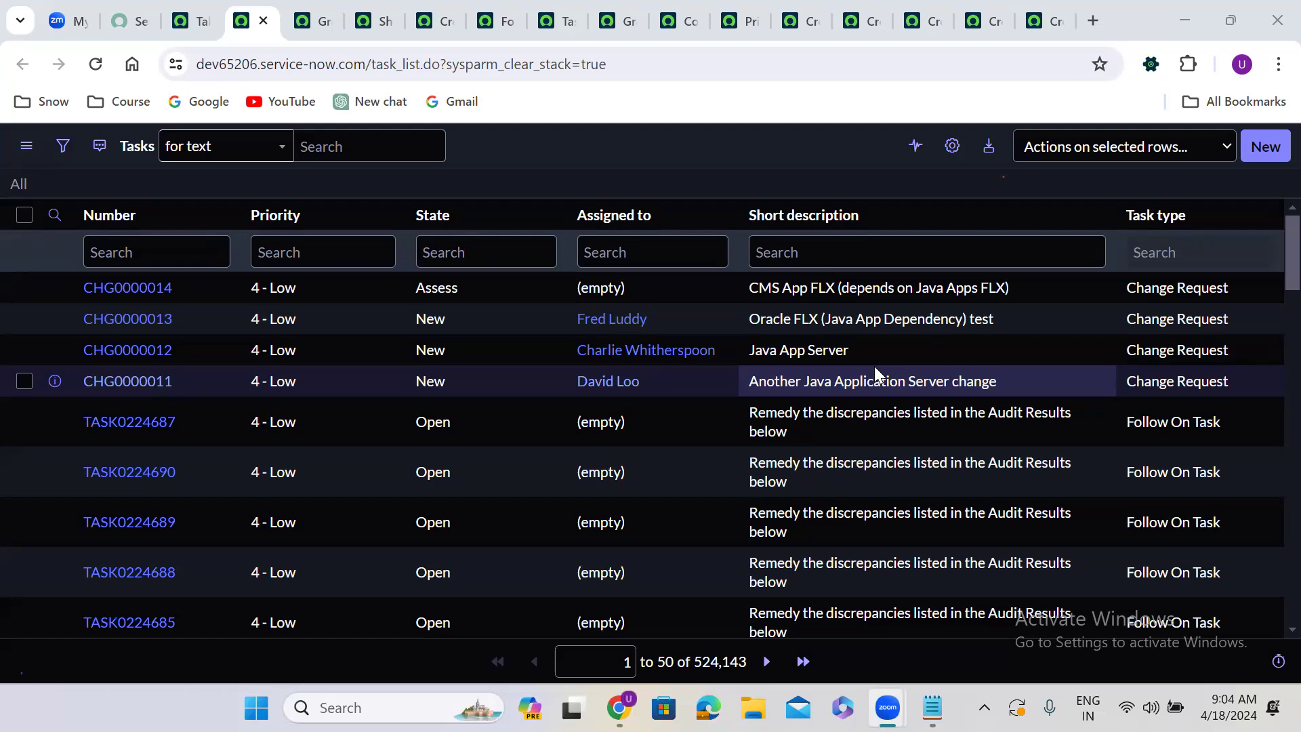
{"action": "right_click", "coordinate": [1199, 290]}
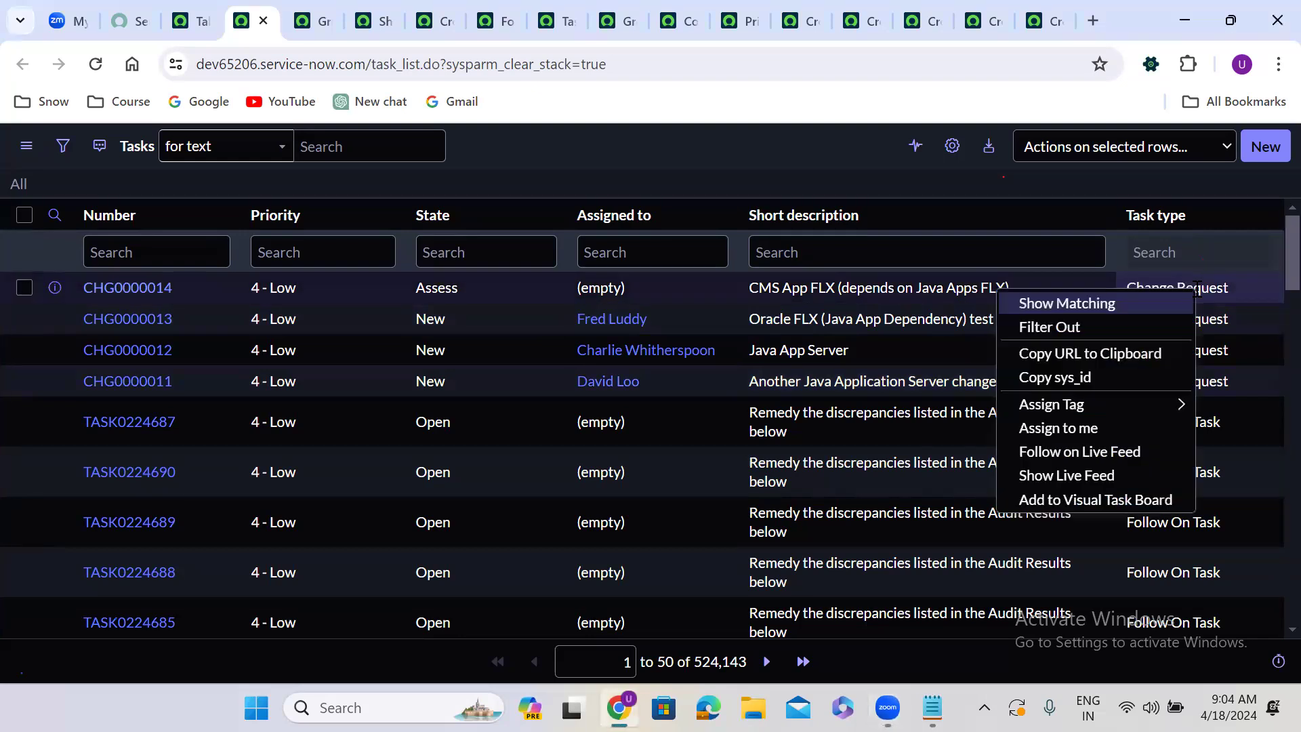
{"action": "left_click", "coordinate": [1138, 304]}
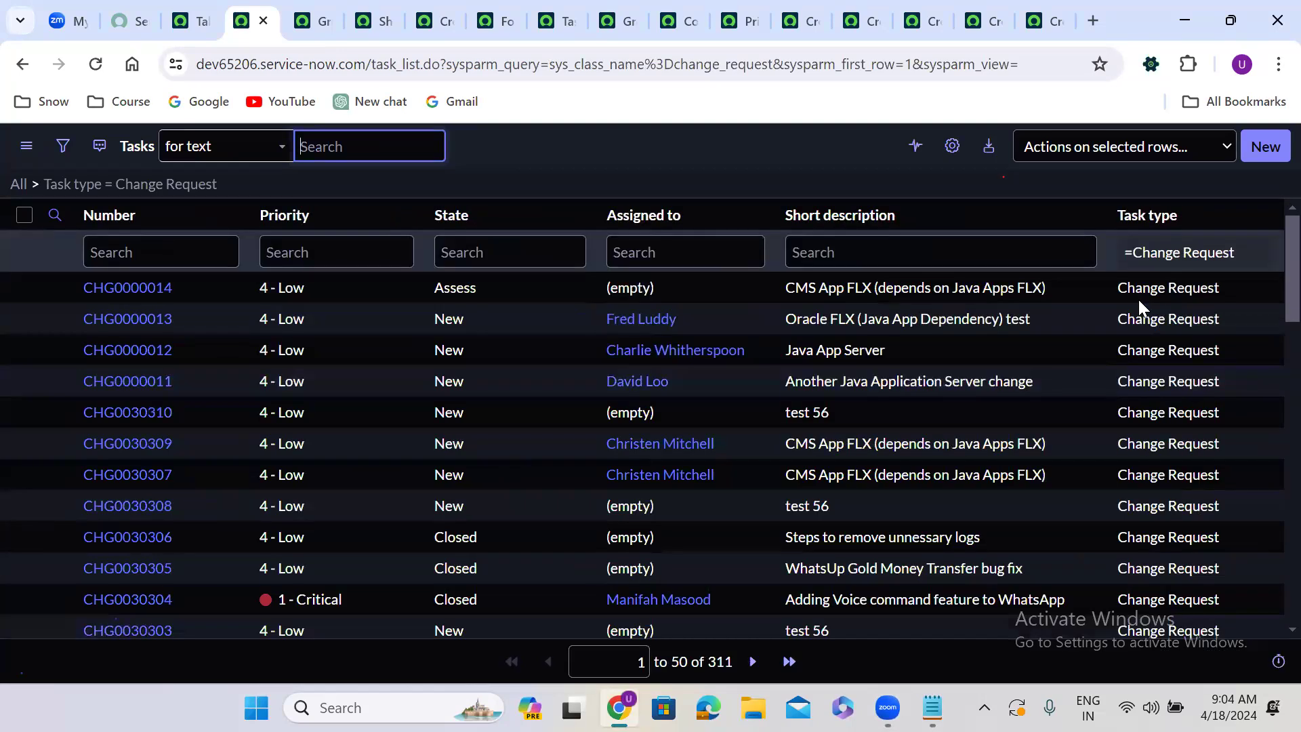
{"action": "left_click", "coordinate": [18, 185]}
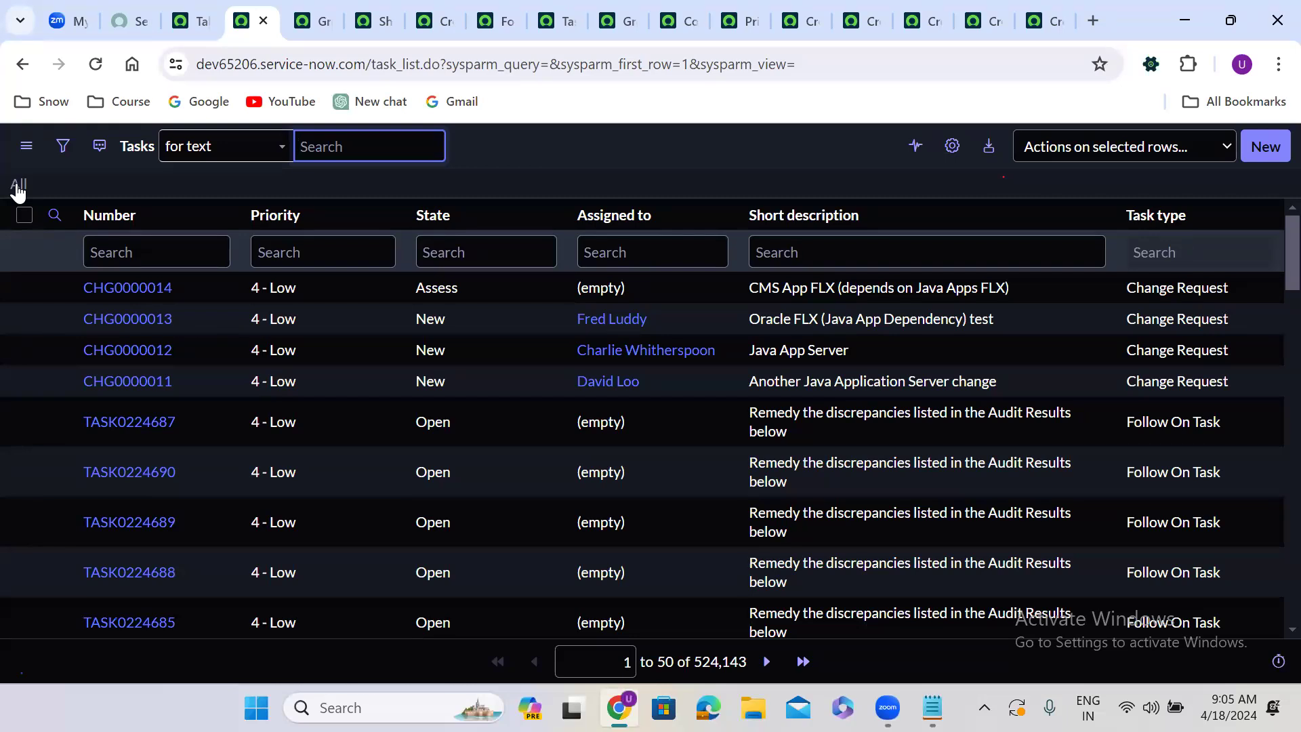
Build and run a Tasks list filter of State is Closed.
{"action": "left_click", "coordinate": [58, 156]}
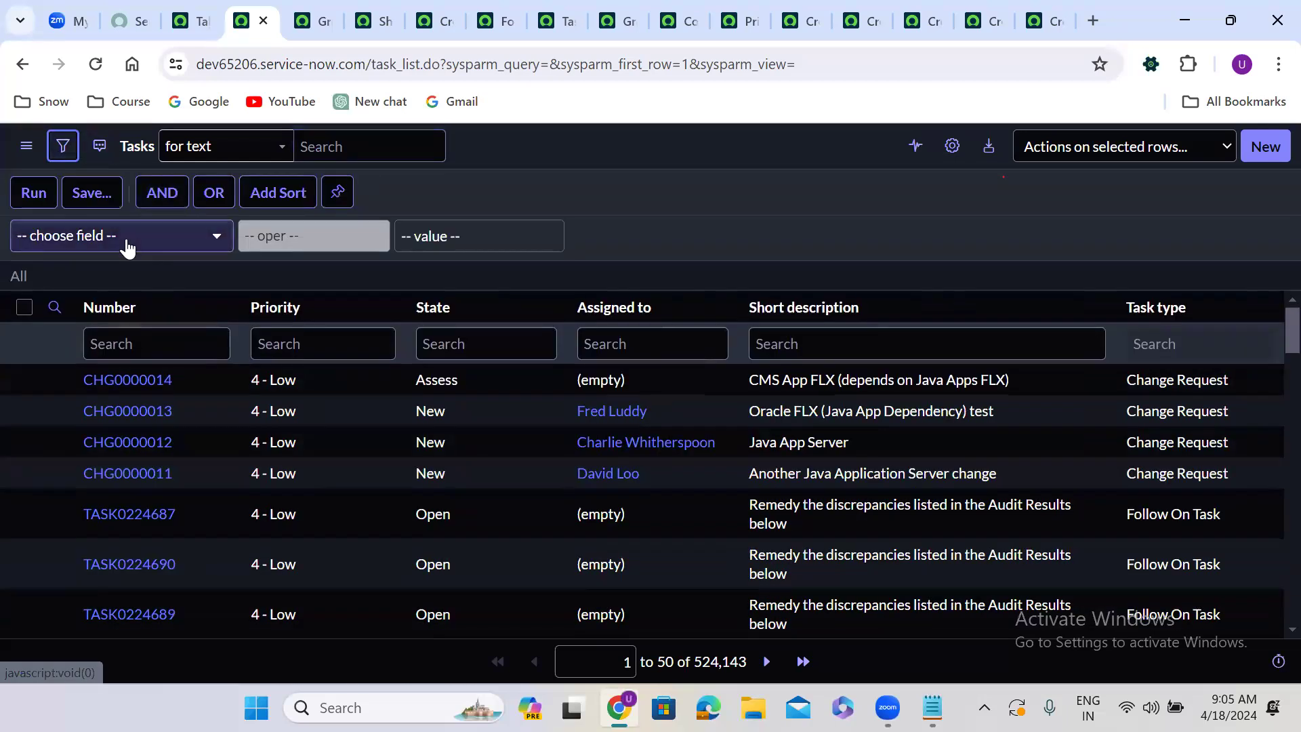
{"action": "left_click", "coordinate": [126, 241]}
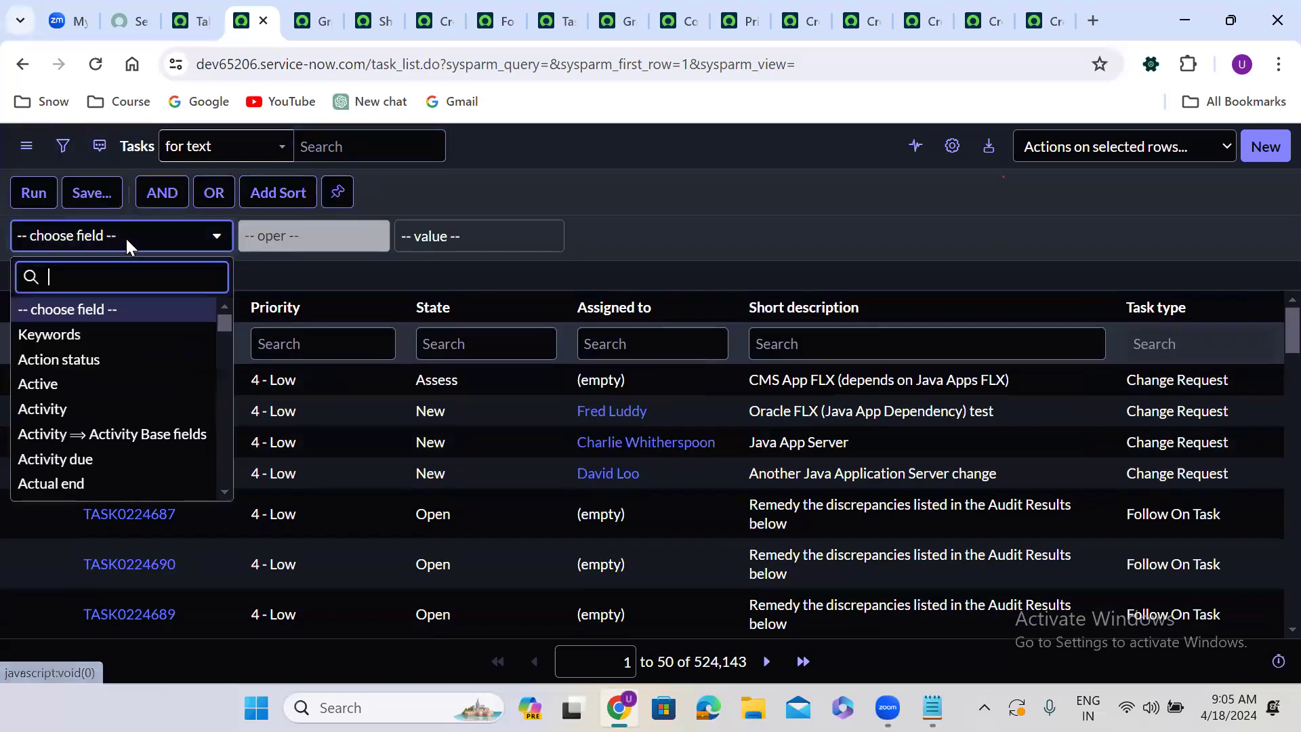
{"action": "type", "text": "sta"}
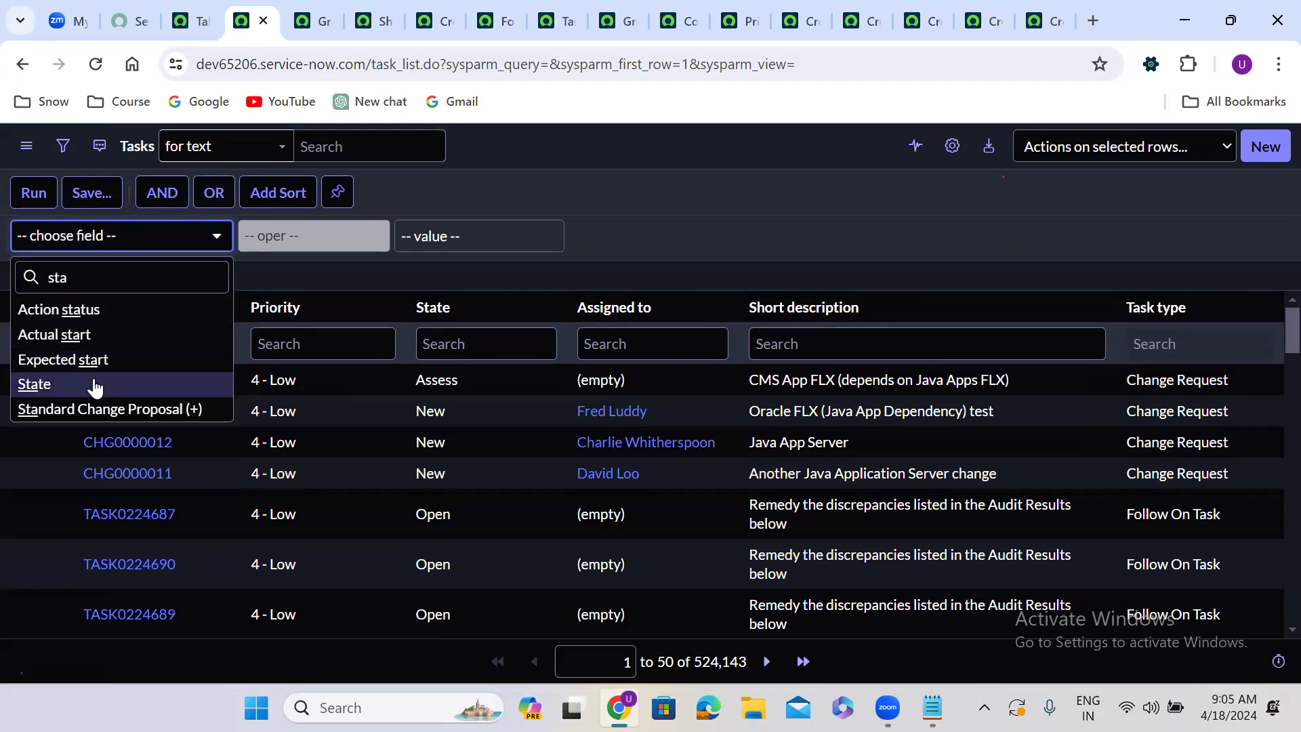
{"action": "left_click", "coordinate": [94, 384]}
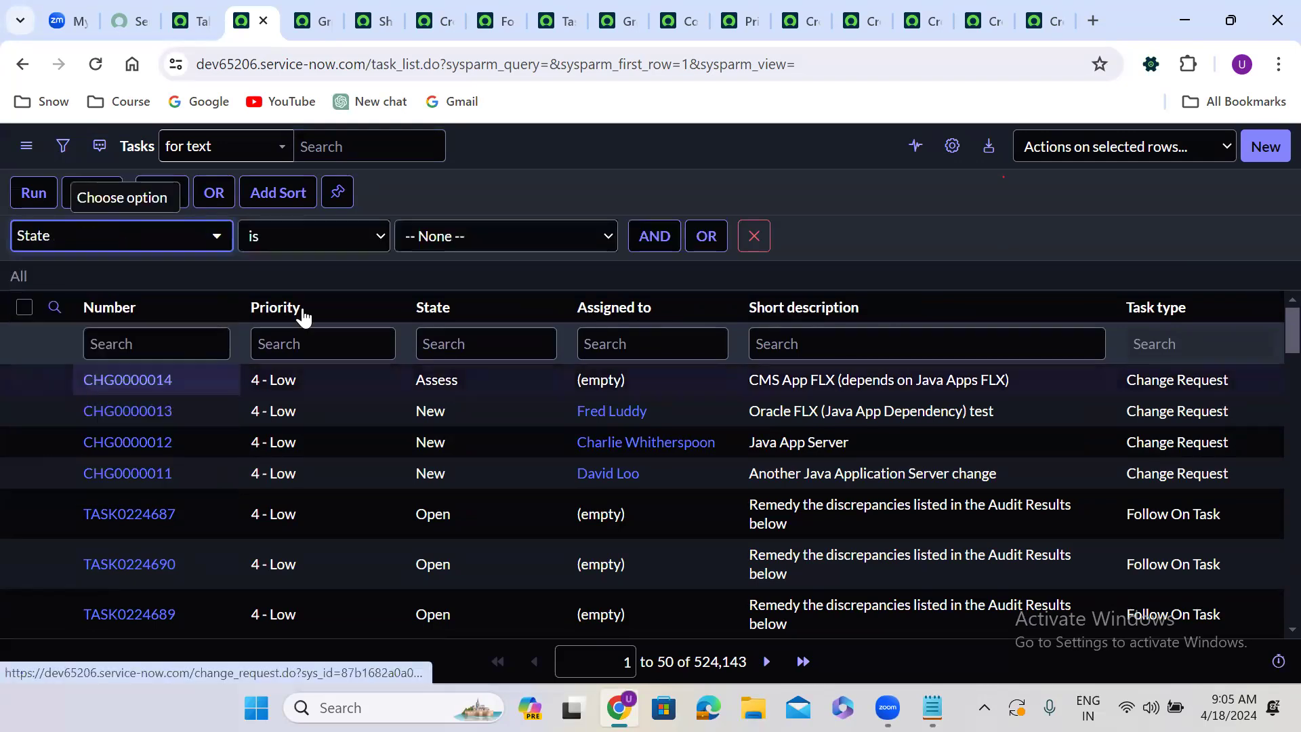
{"action": "left_click", "coordinate": [435, 241]}
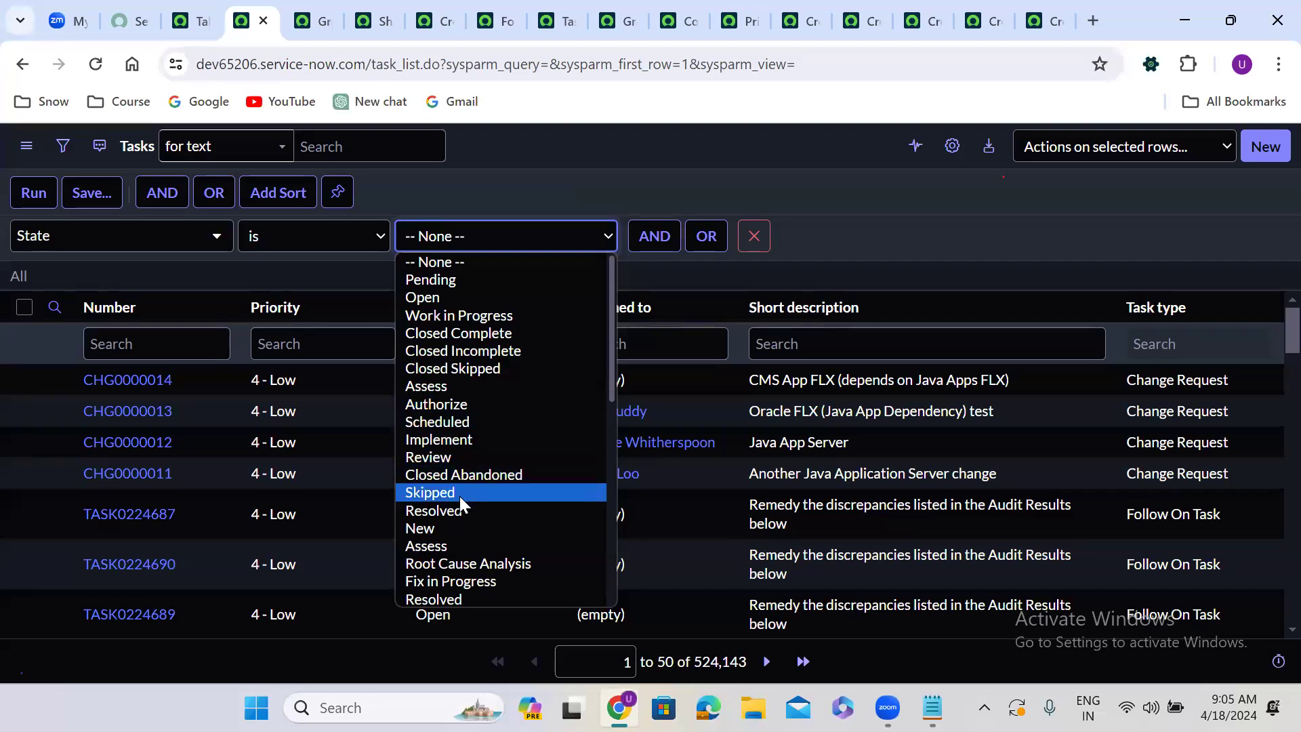
{"action": "left_click_drag", "start_coordinate": [610, 340], "coordinate": [601, 442]}
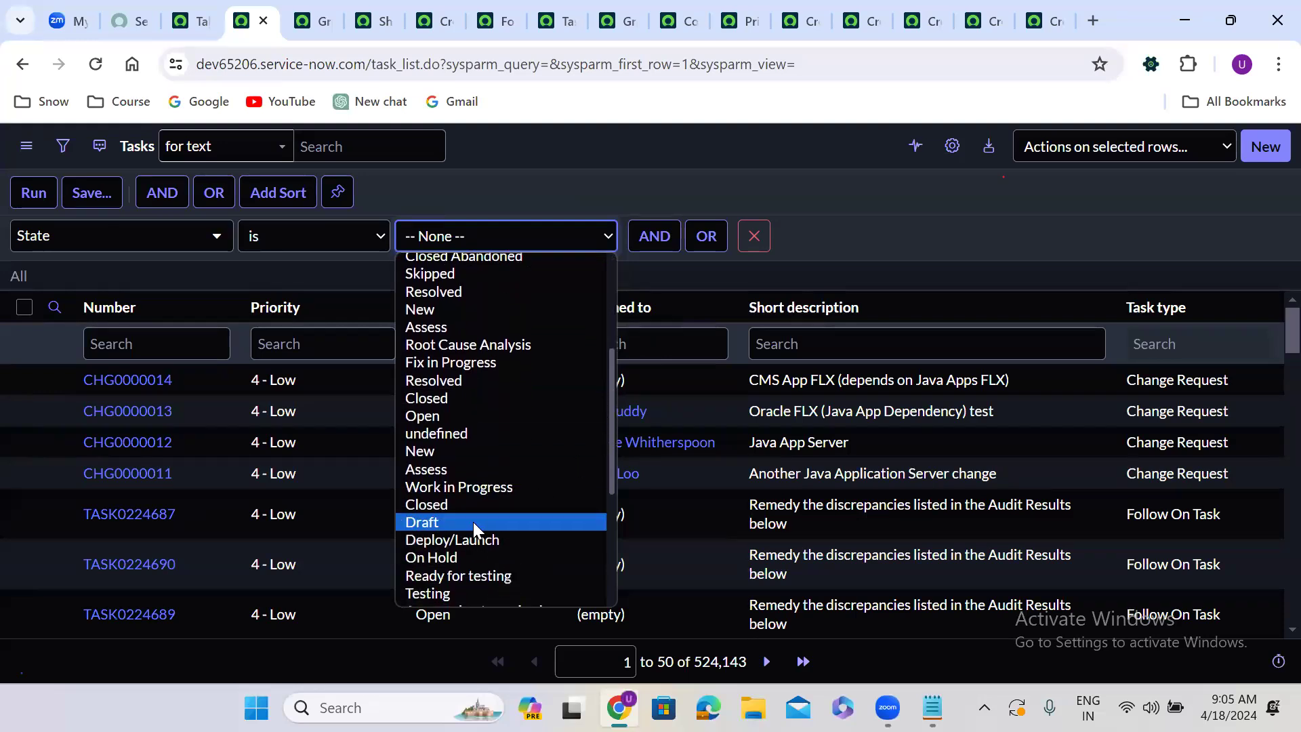
{"action": "left_click", "coordinate": [453, 506]}
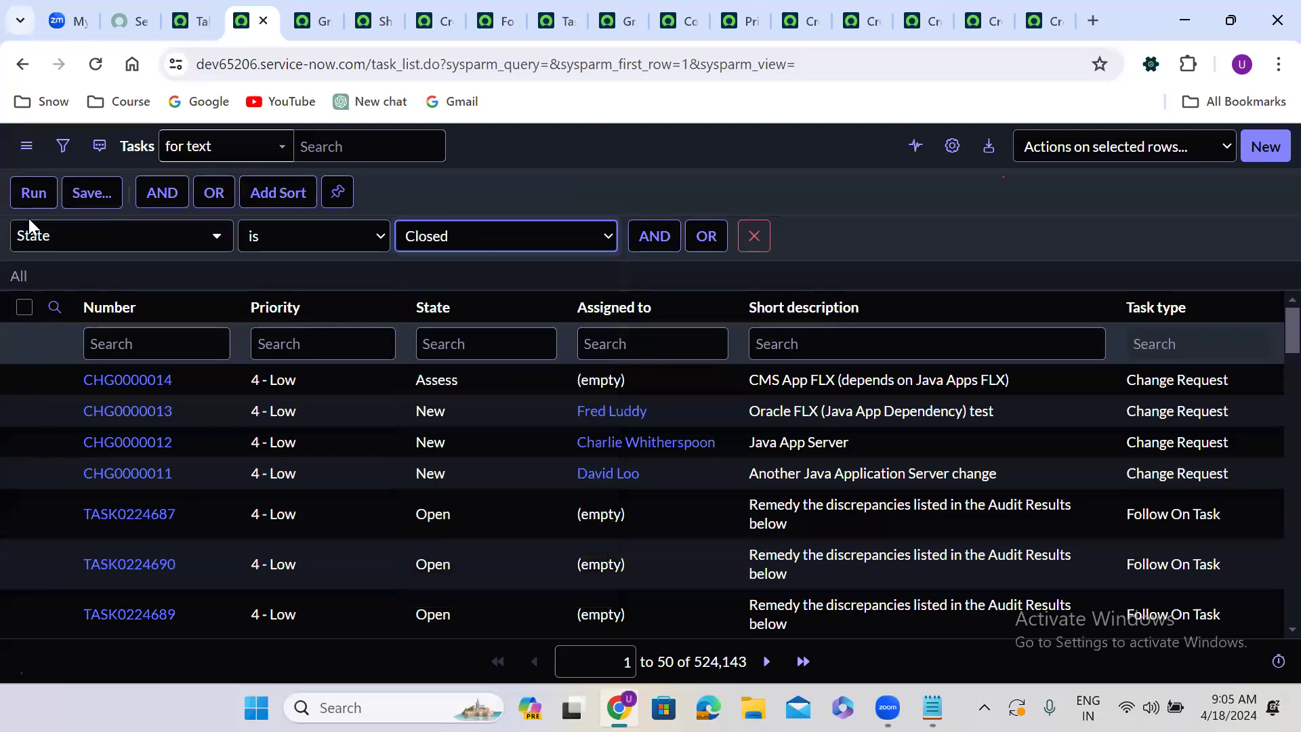
{"action": "left_click", "coordinate": [30, 198]}
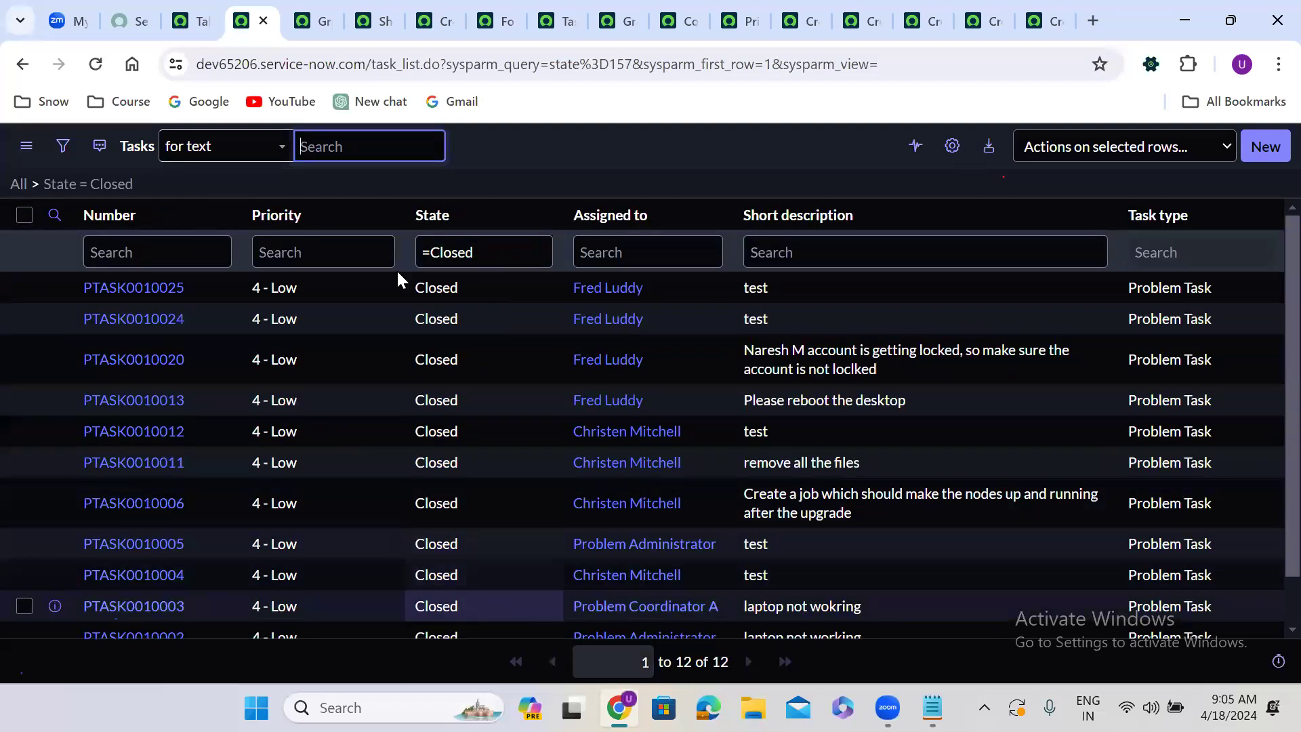
{"action": "left_click", "coordinate": [347, 257]}
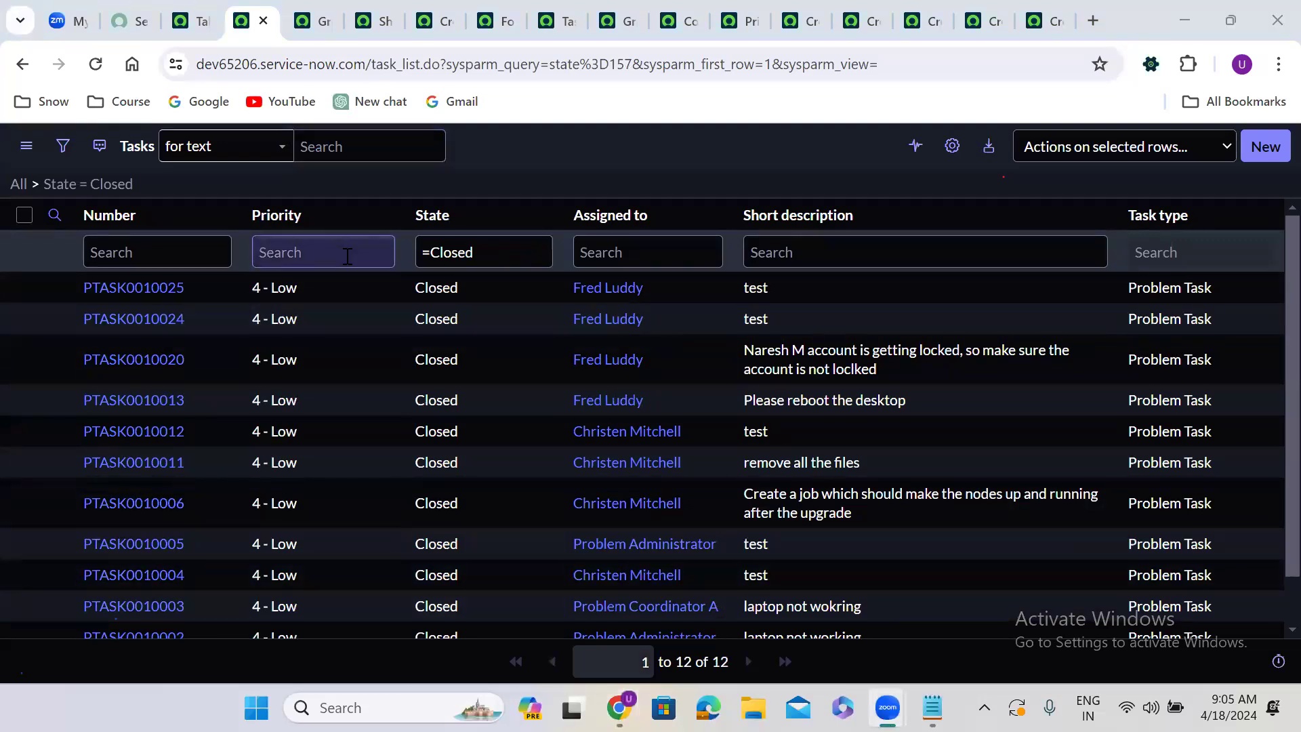